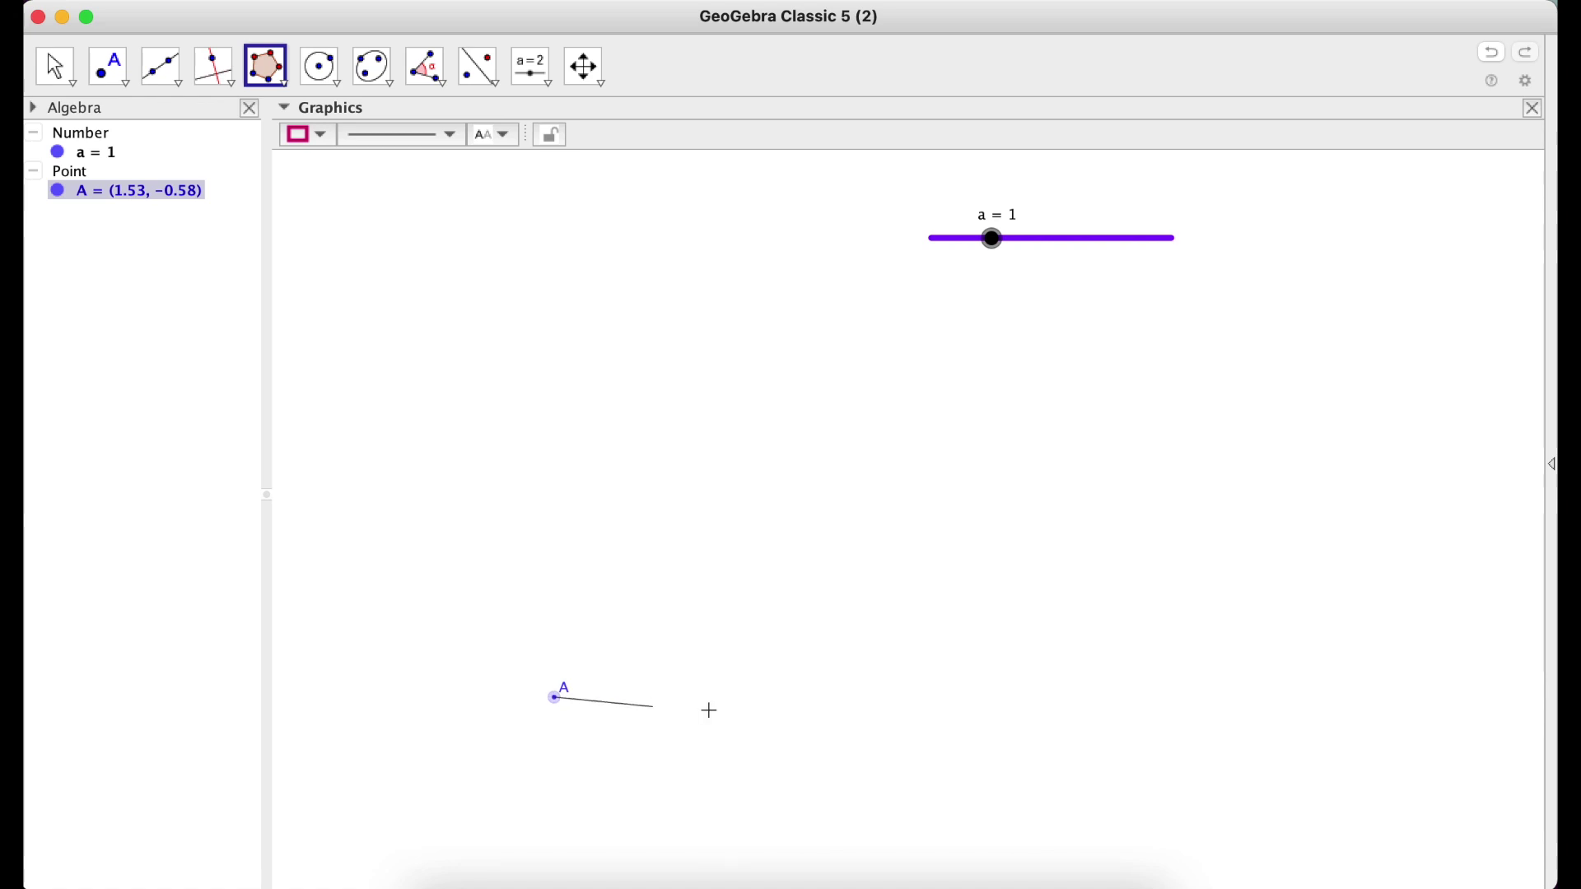
Step: Construct a 4-vertex regular polygon on A and a point at about (4.17, -0.57), and tilt it by moving A to about (1.47, -0.37)
left_click(821, 696)
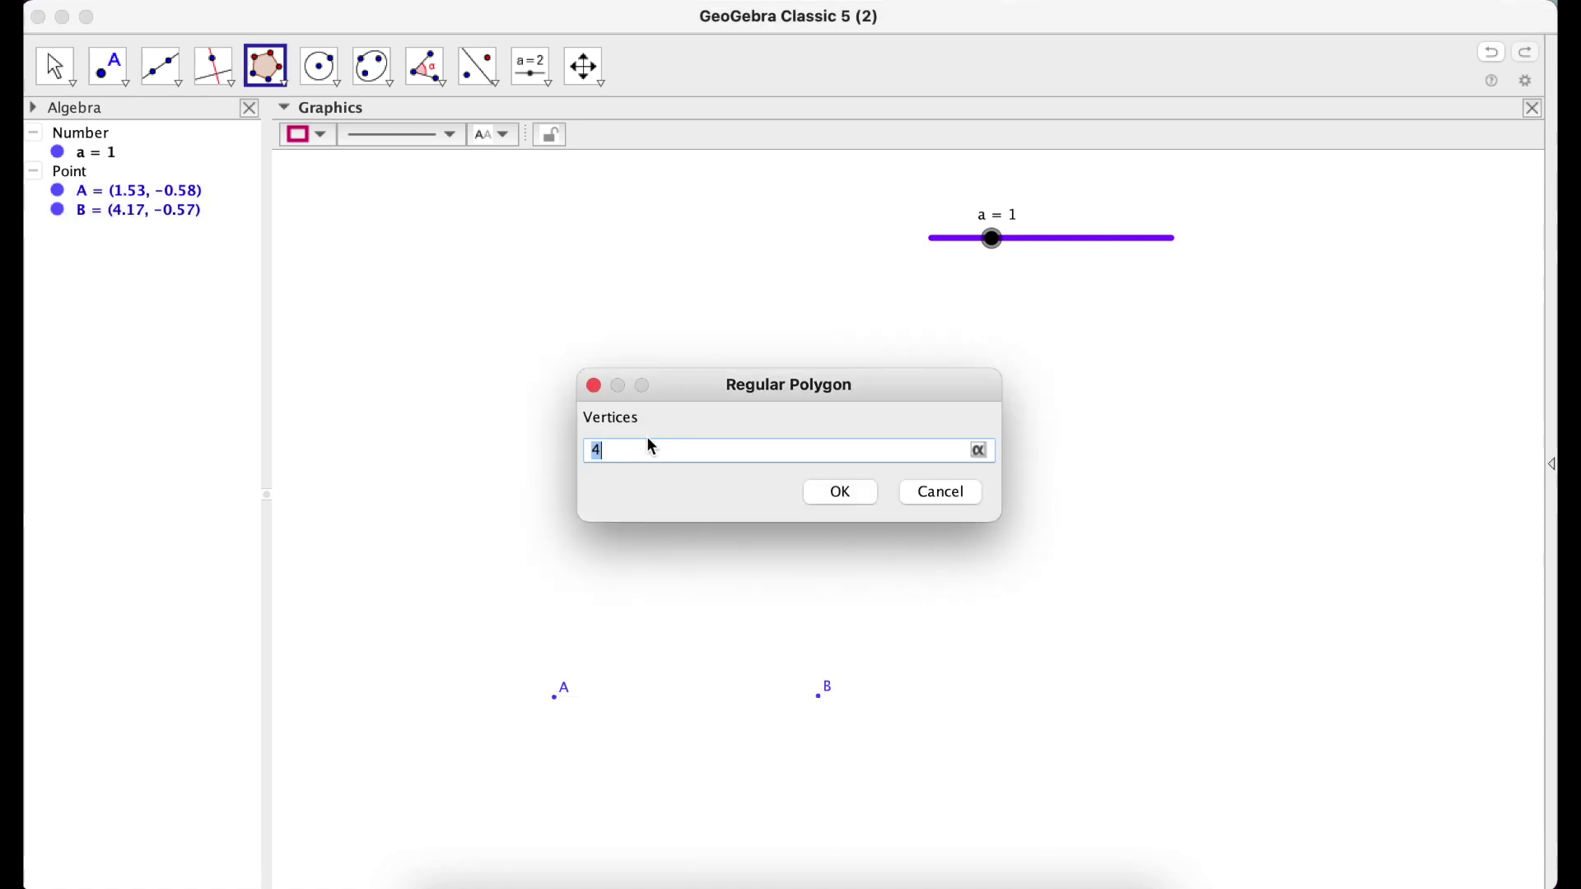
left_click(843, 492)
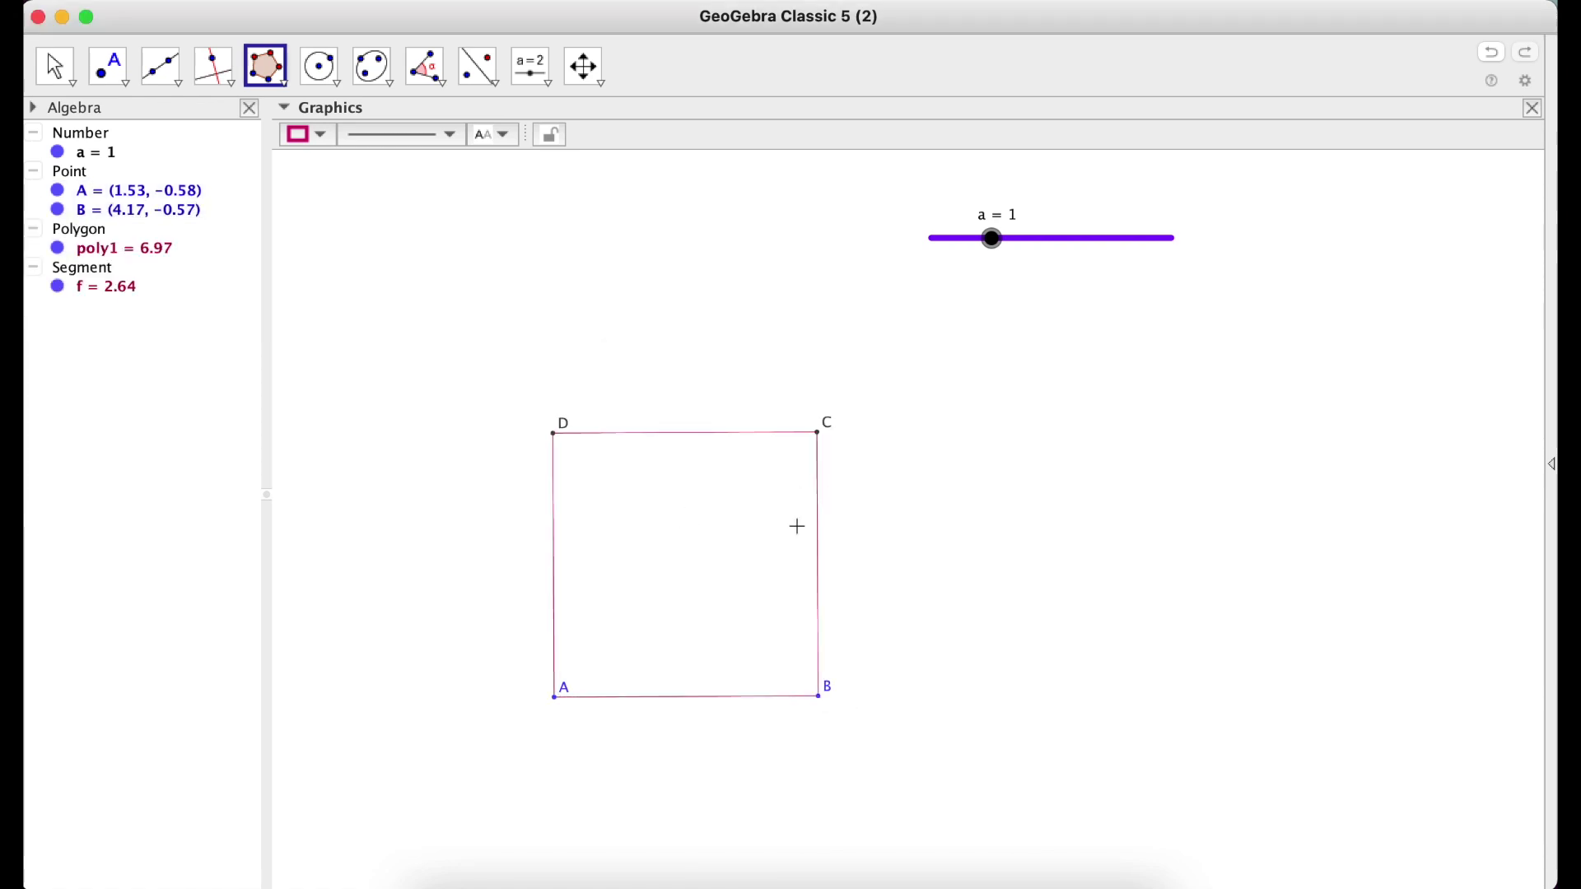
key("Escape")
mouse_move(555, 698)
left_mouse_down()
mouse_move(554, 668)
mouse_move(546, 681)
left_mouse_up()
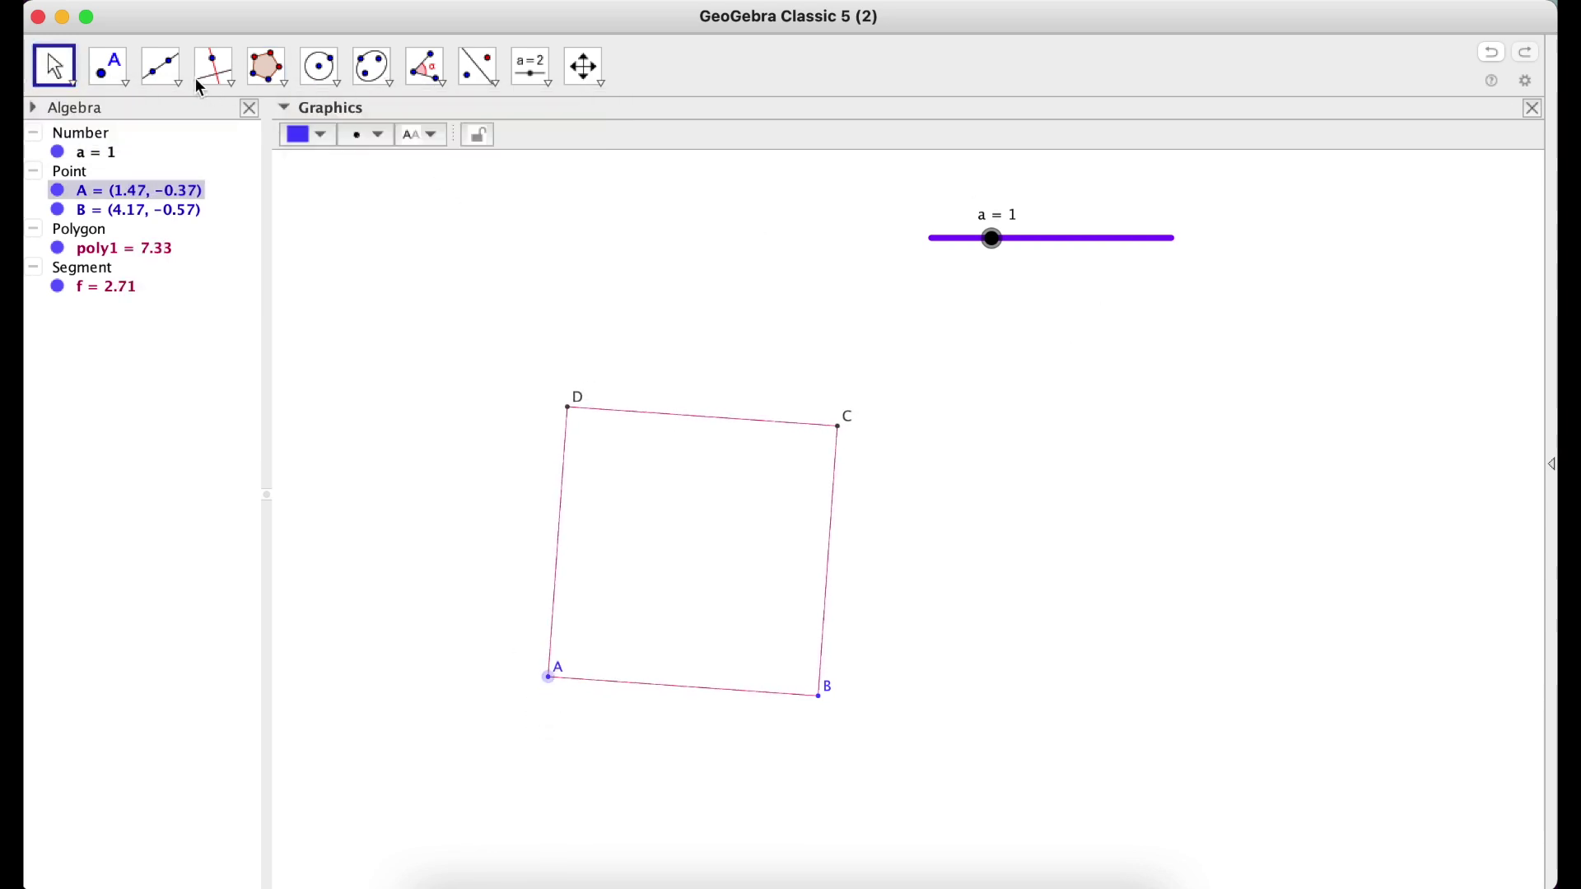
Step: Construct a line parallel to side AB through a new point at about (7.39, 2.6)
left_click(223, 78)
left_click(235, 160)
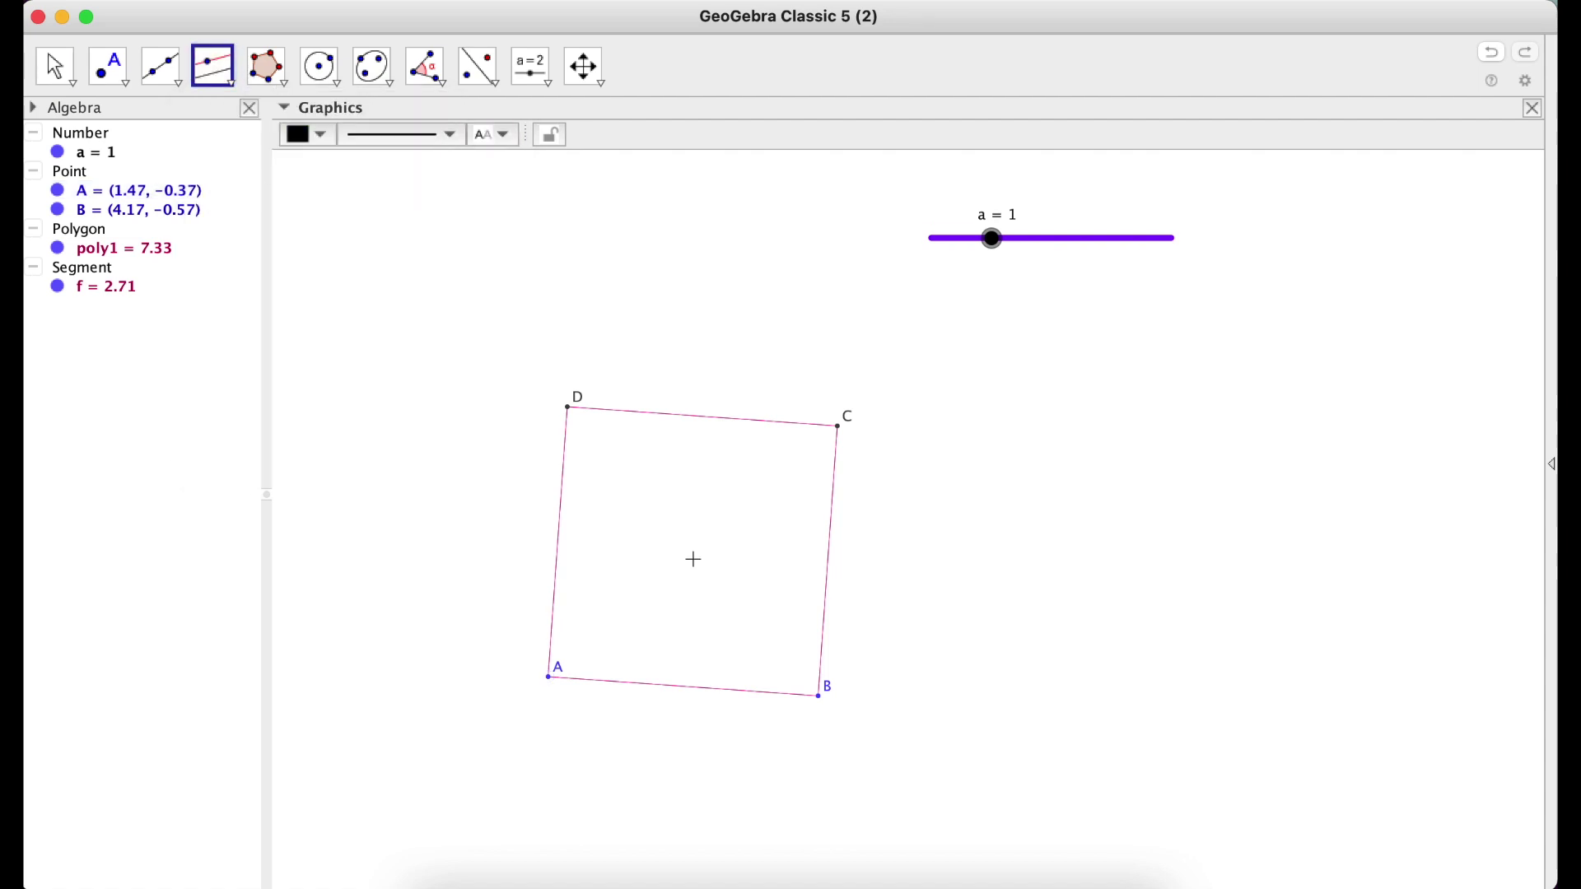
left_click(721, 692)
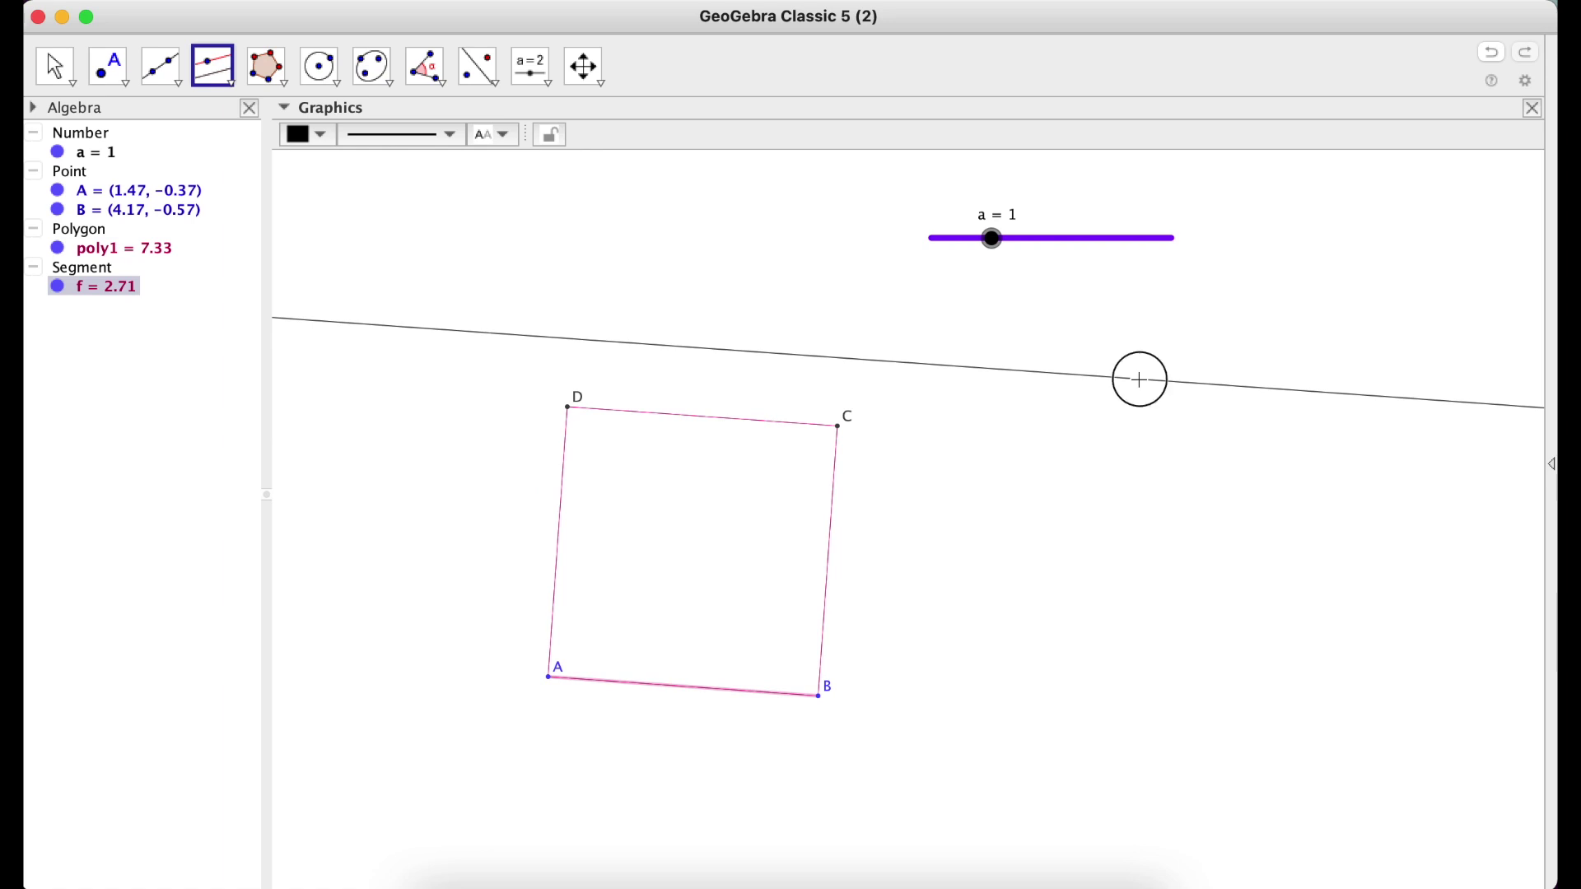
left_click(1139, 380)
Step: Construct a small 4-vertex regular polygon below the parallel line, from point E to a new point on the line at about (6.55, 2.66)
left_click(268, 73)
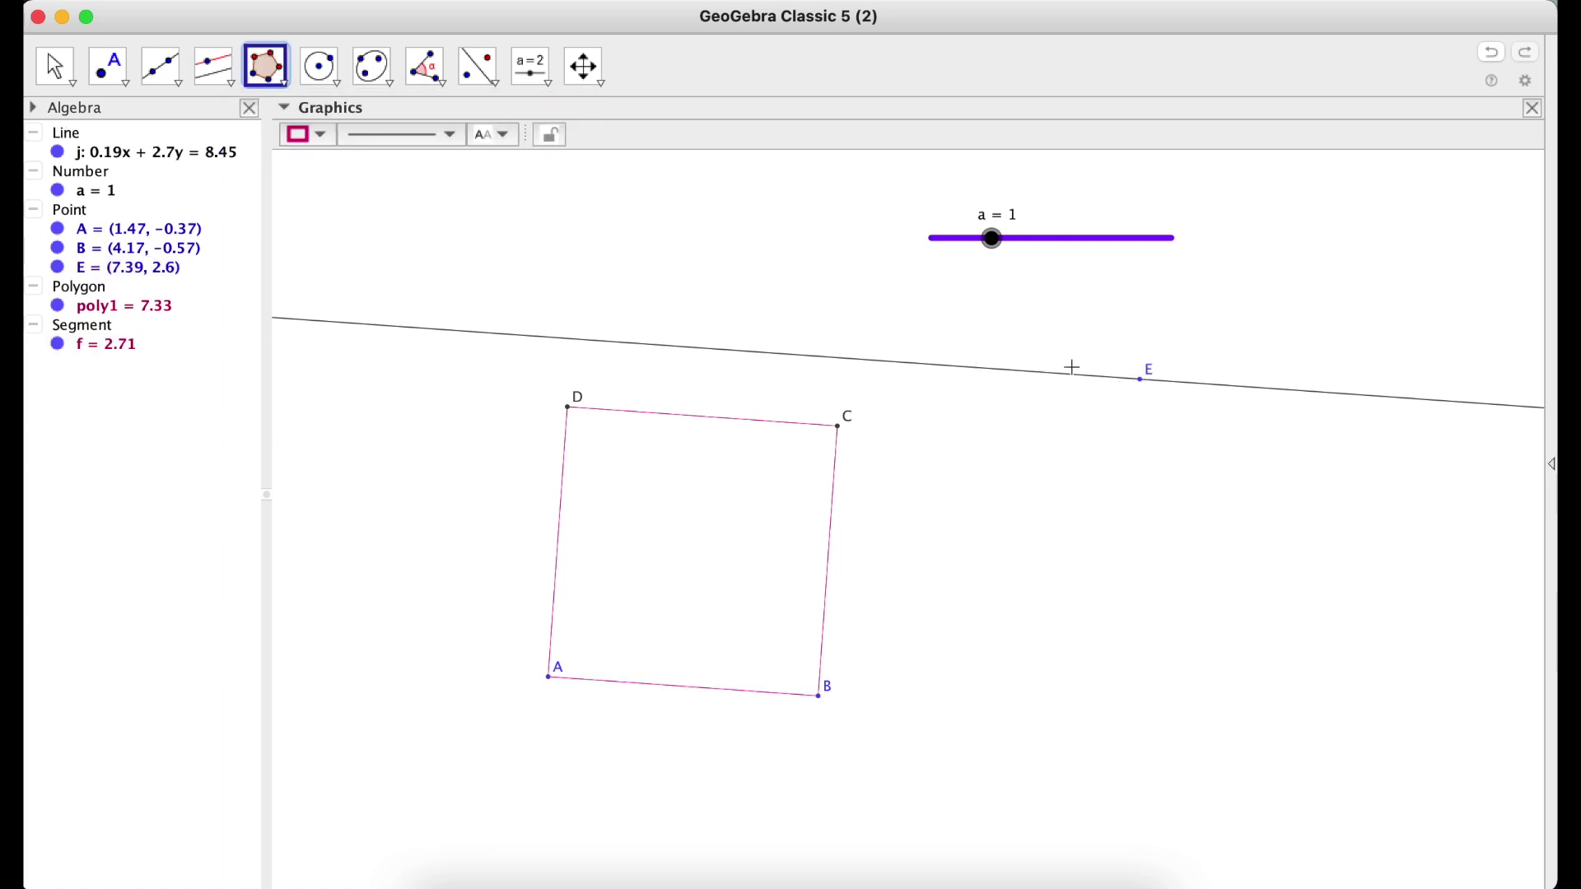
left_click(1144, 382)
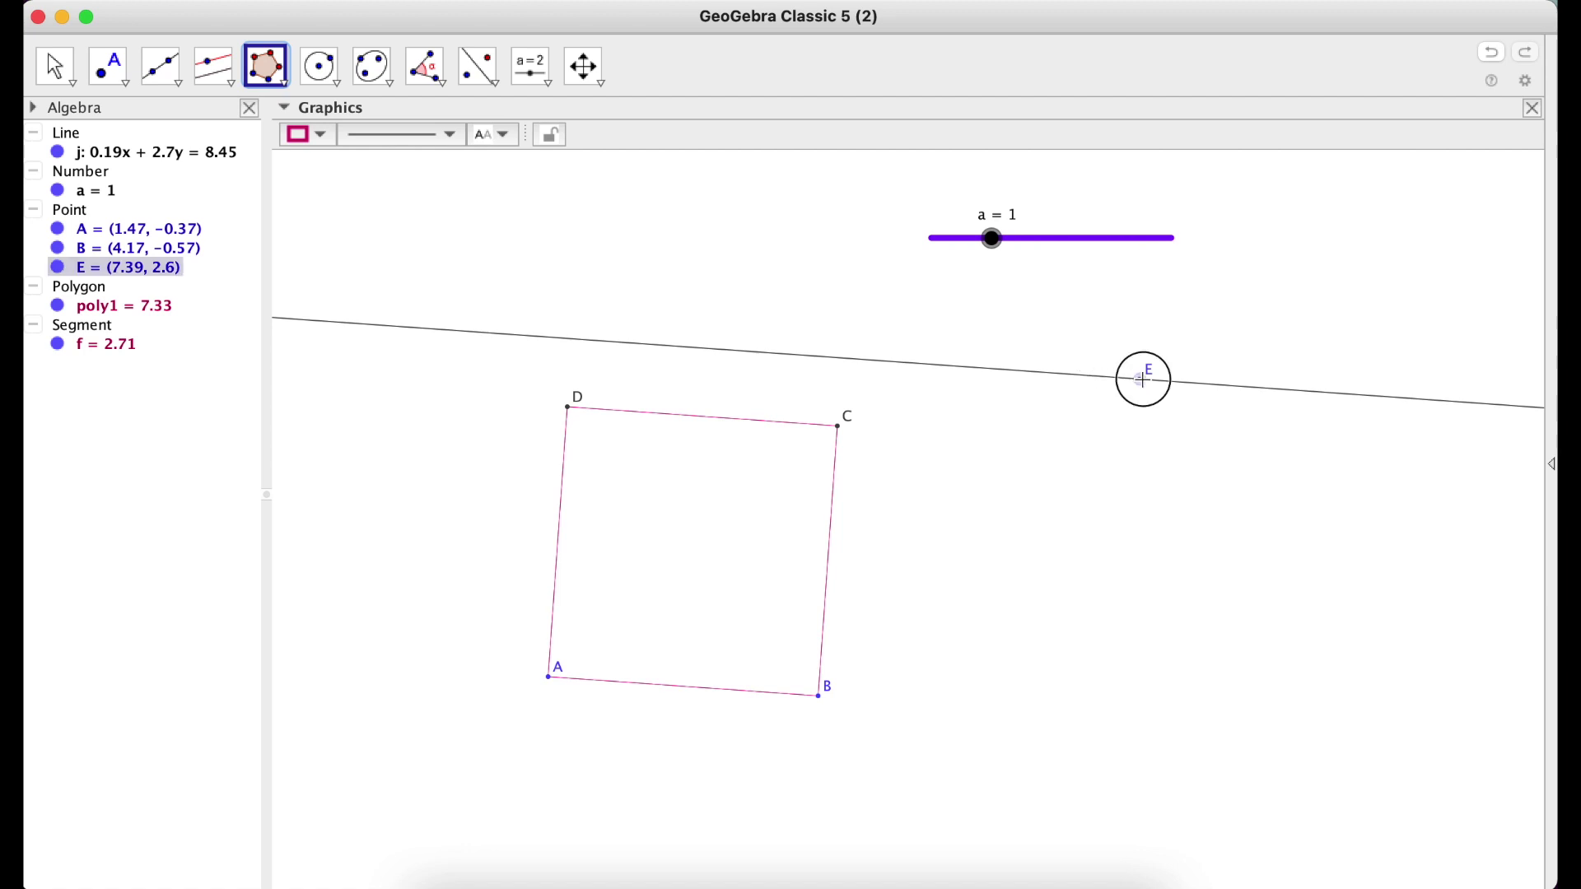
left_click(1059, 376)
key("Return")
left_click(51, 62)
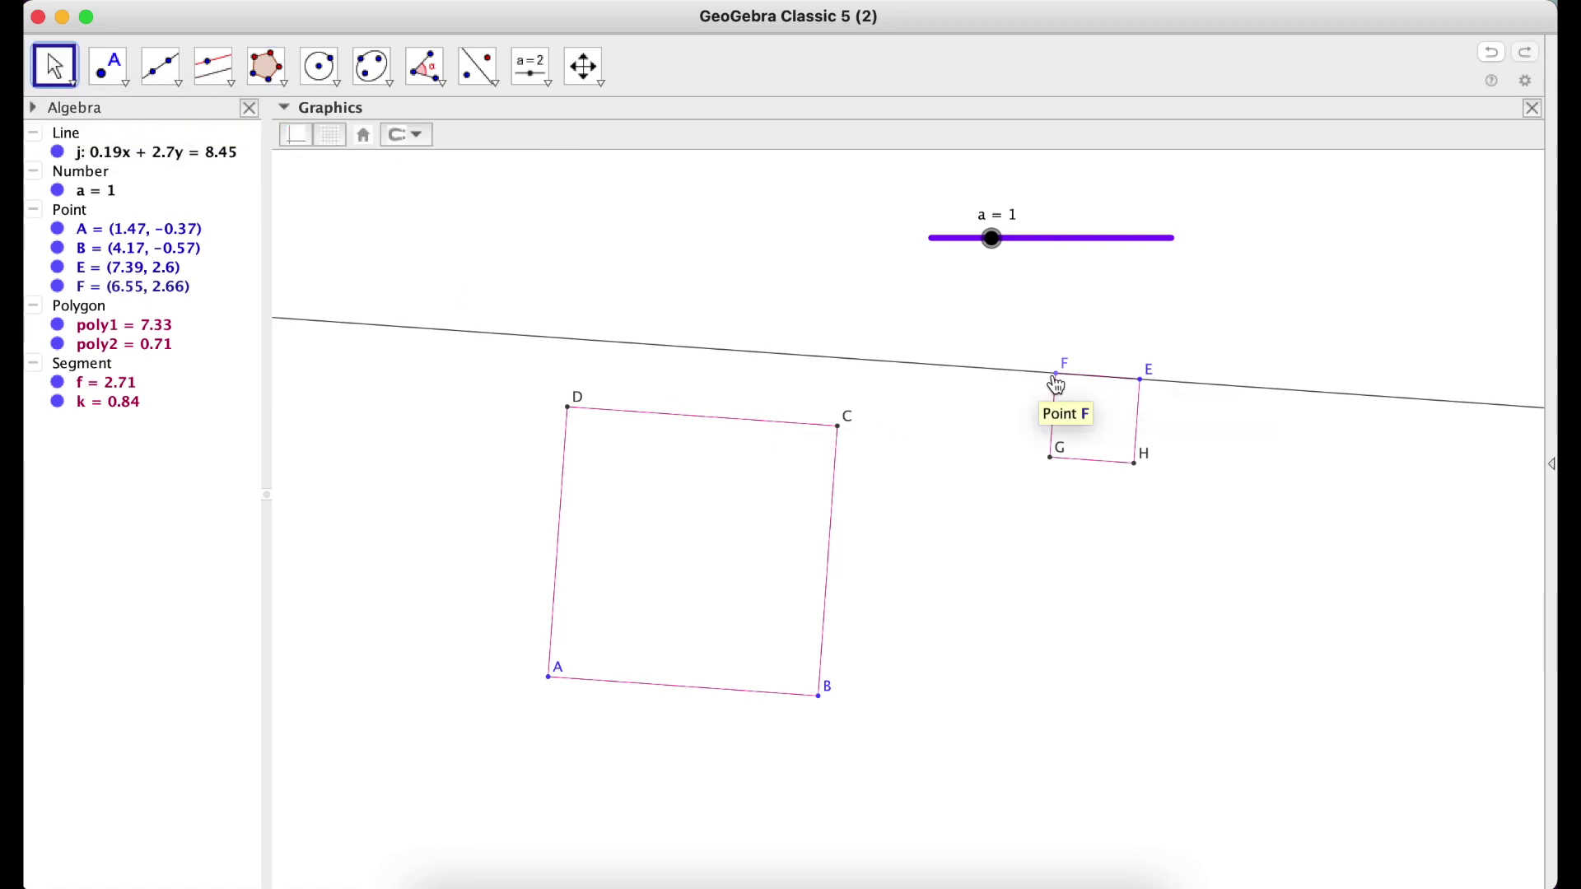
Step: Resize the small square by moving F along the parallel line to about (6.56, 2.66), and hide the line
left_click_drag(1057, 378, 1043, 374)
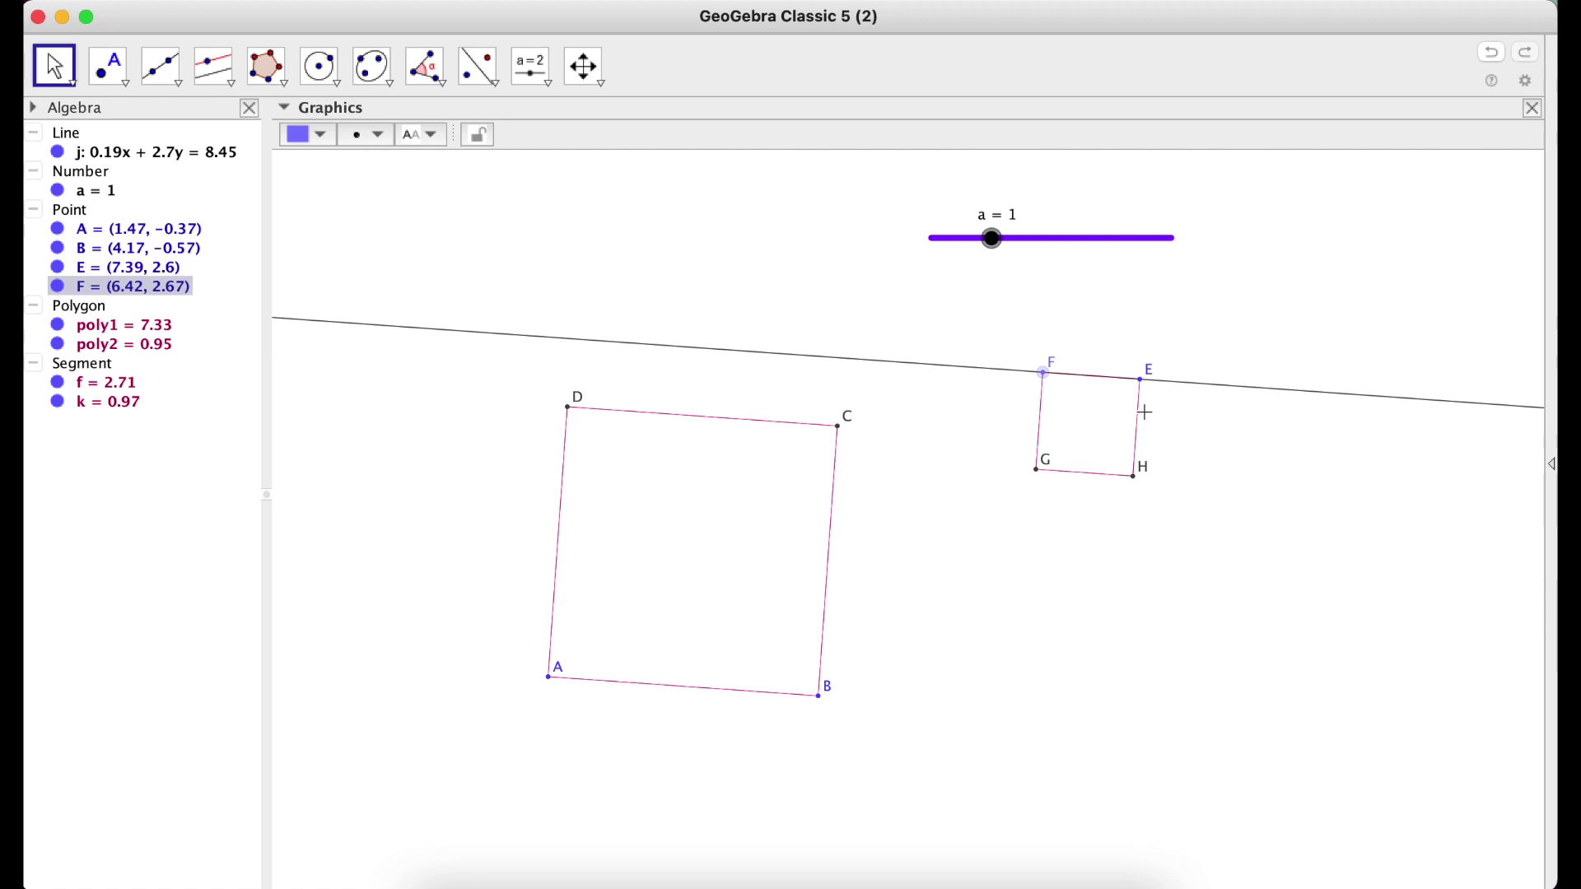
mouse_move(1046, 375)
left_mouse_down()
mouse_move(998, 379)
mouse_move(1066, 378)
mouse_move(854, 367)
mouse_move(1062, 371)
mouse_move(992, 367)
mouse_move(1036, 372)
left_mouse_up()
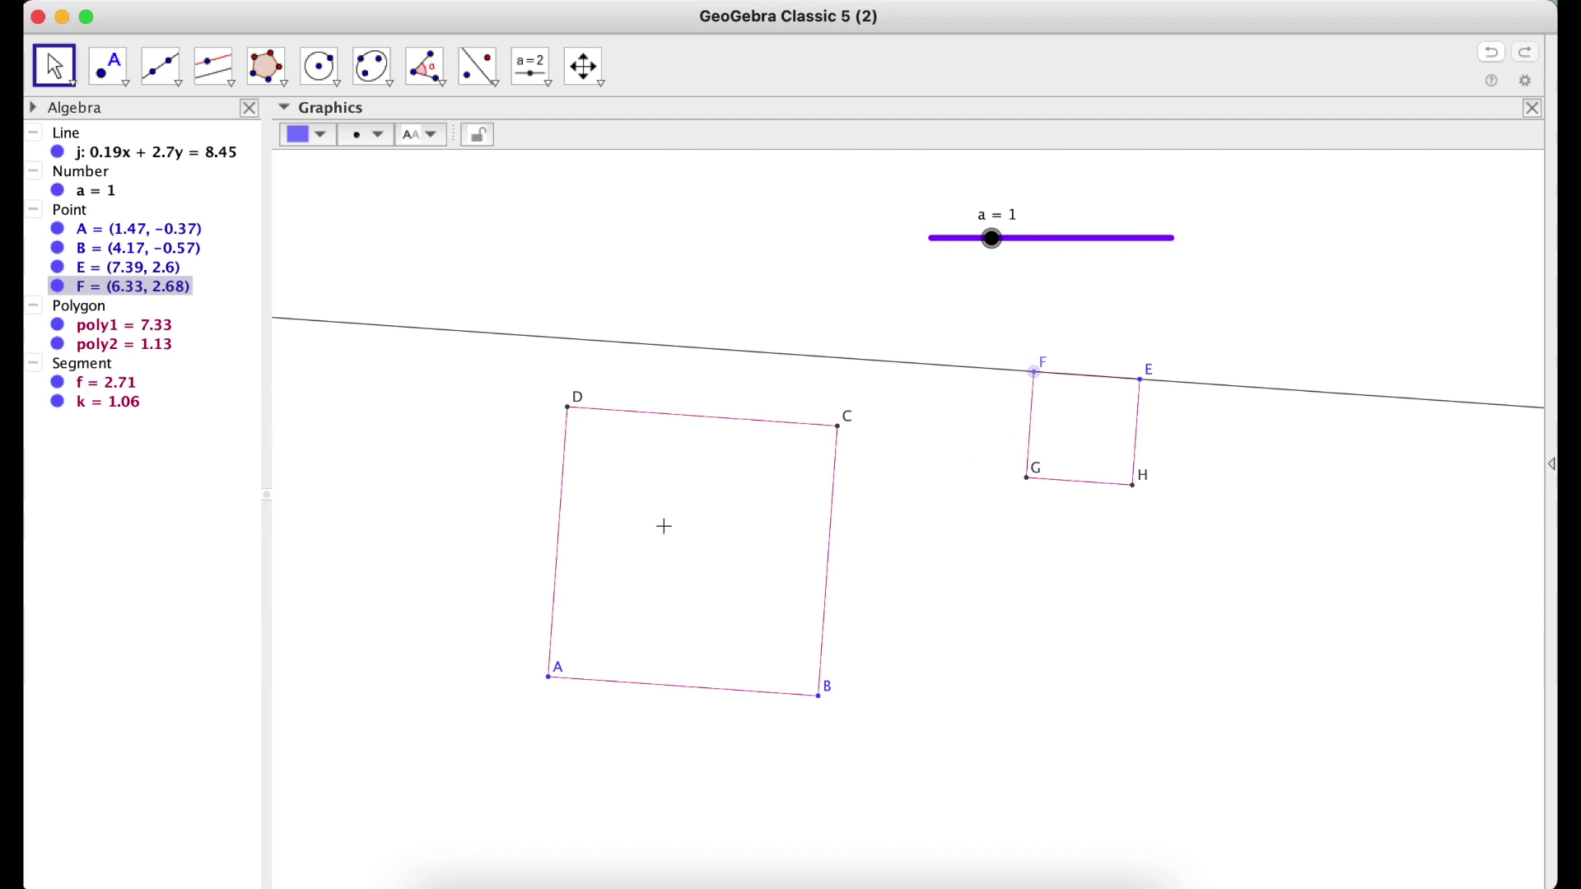
left_click(61, 155)
left_click(59, 153)
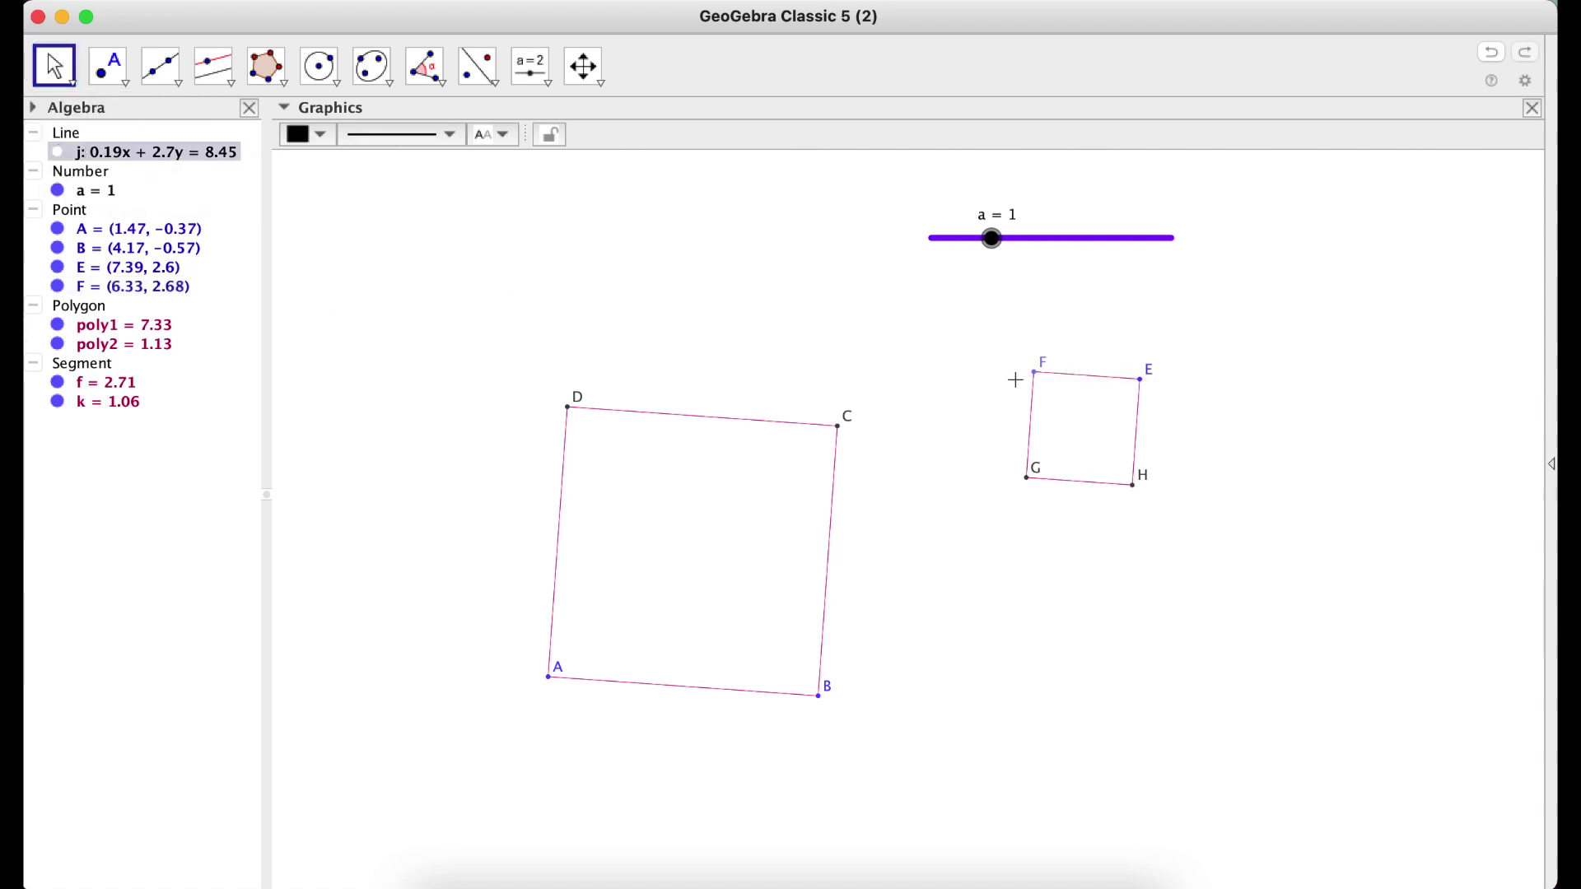
left_click_drag(1038, 374, 1058, 375)
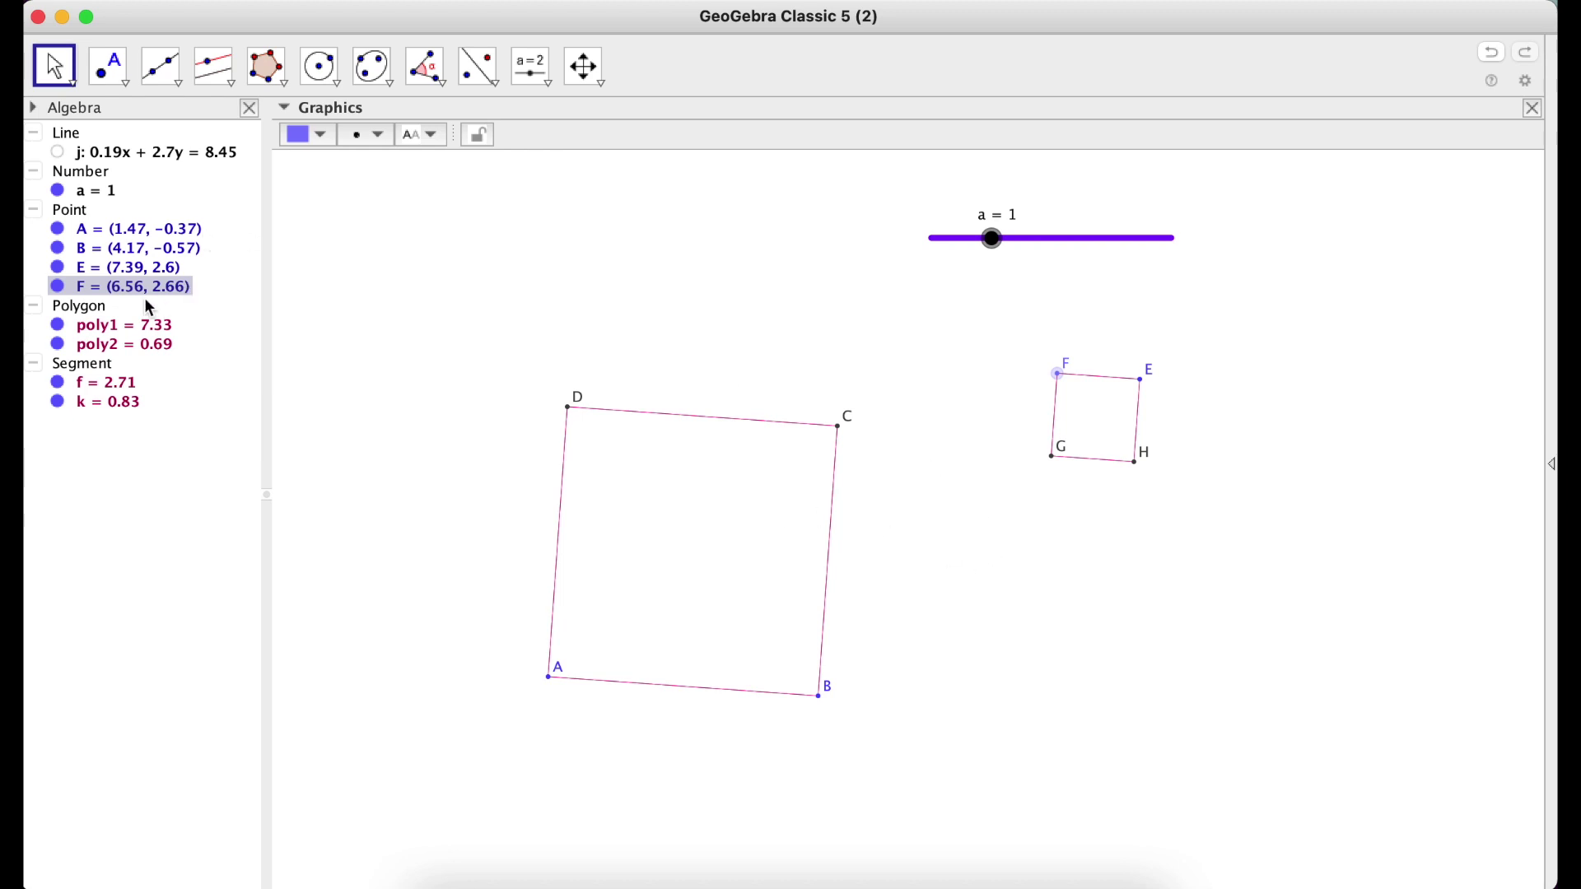
Step: Colour the large square ABCD dark blue (#006699) with 100 opacity
left_click(120, 327)
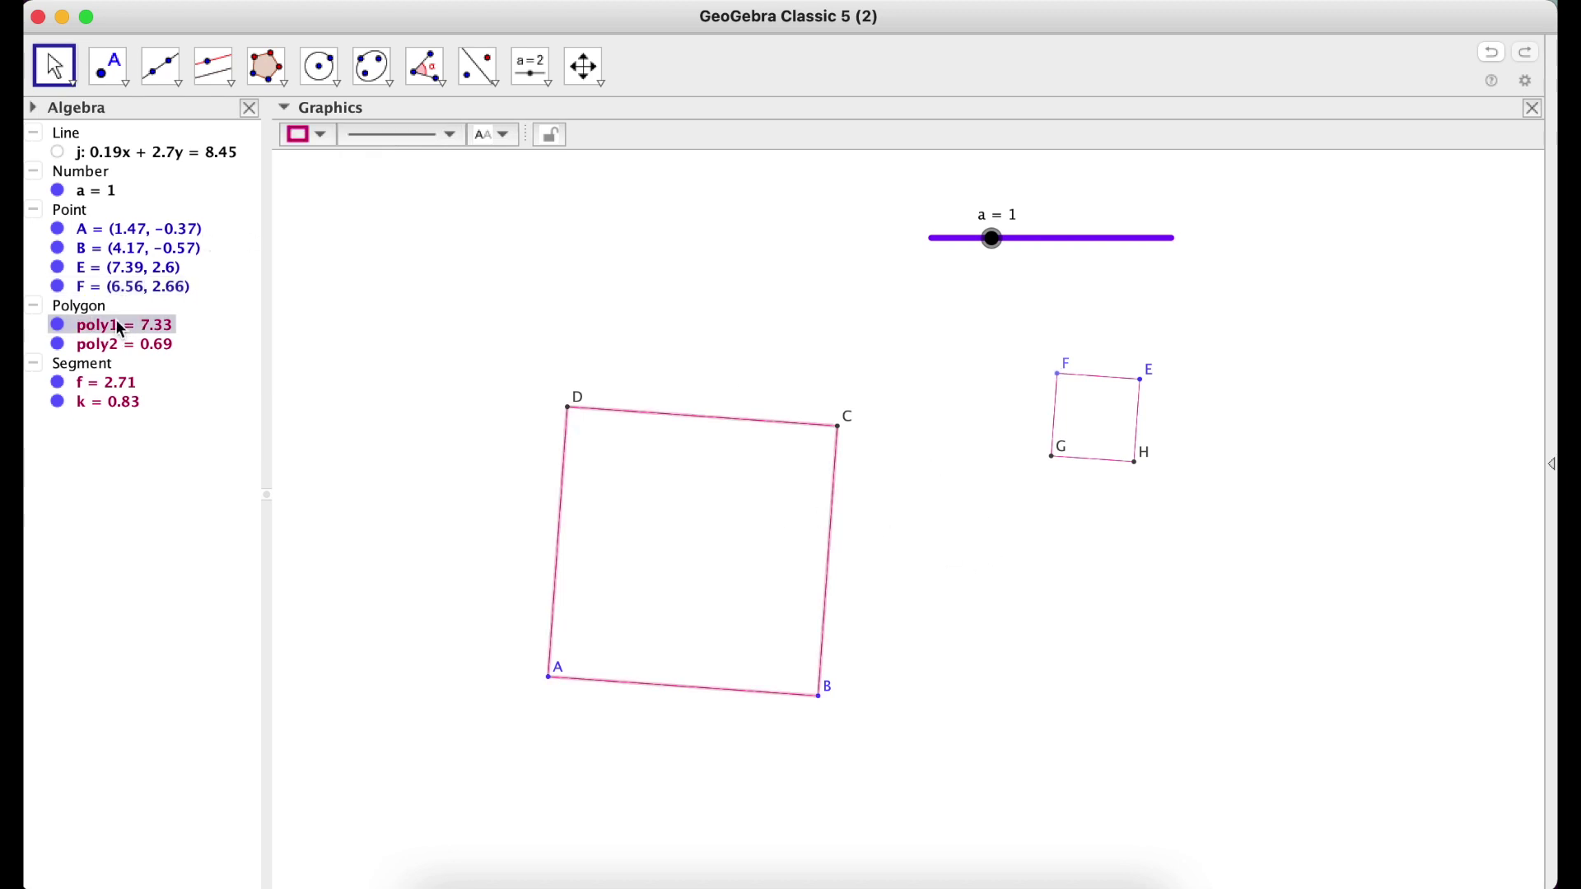
right_click(118, 326)
left_click(237, 512)
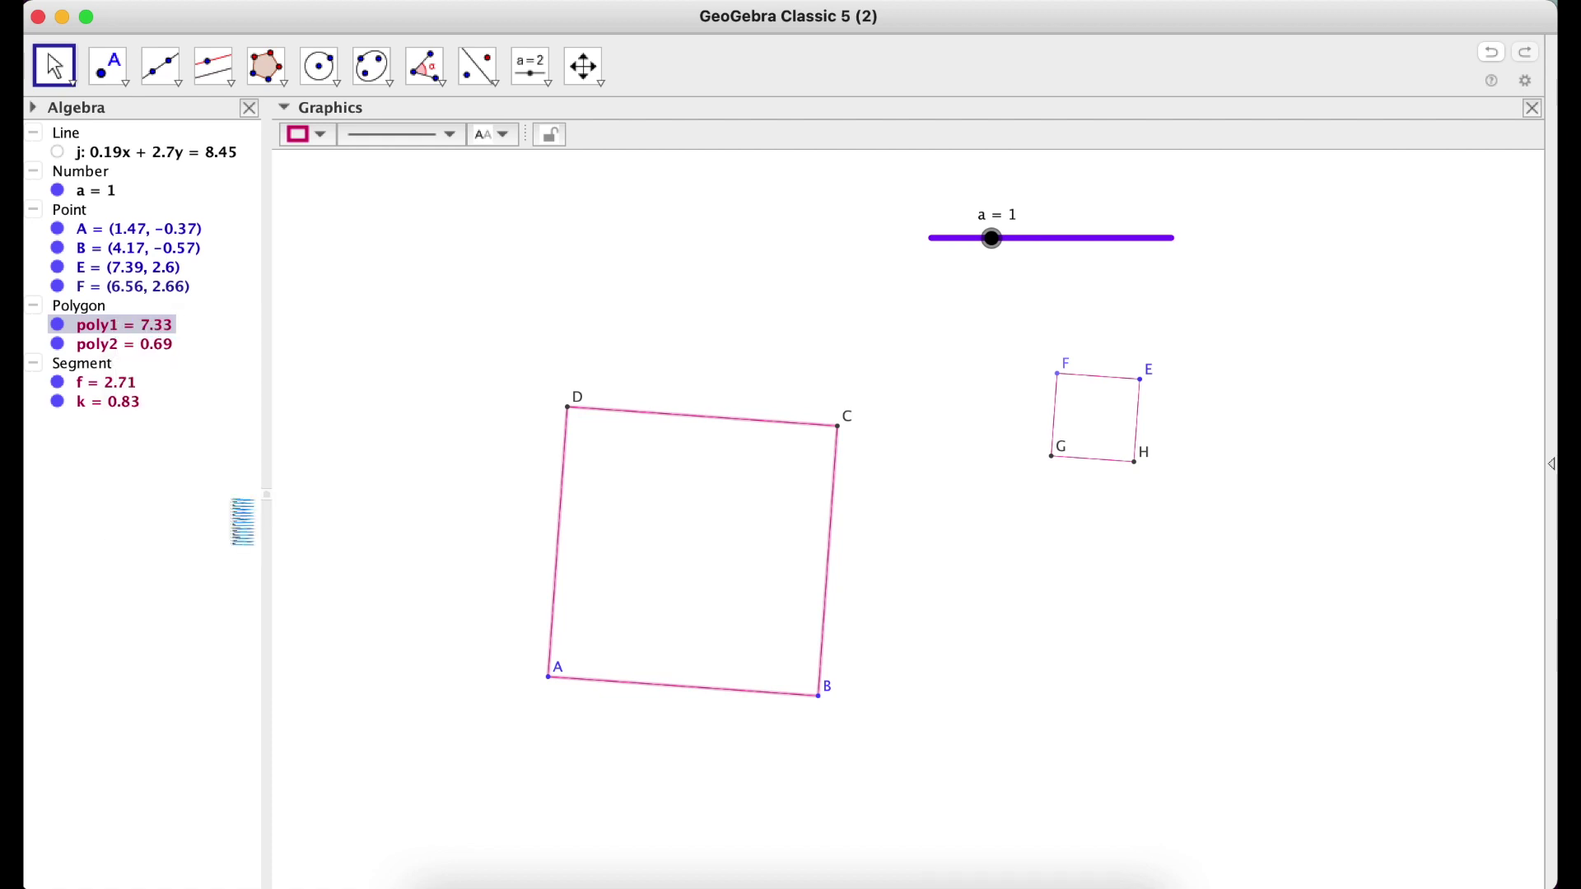
left_click_drag(969, 420, 847, 428)
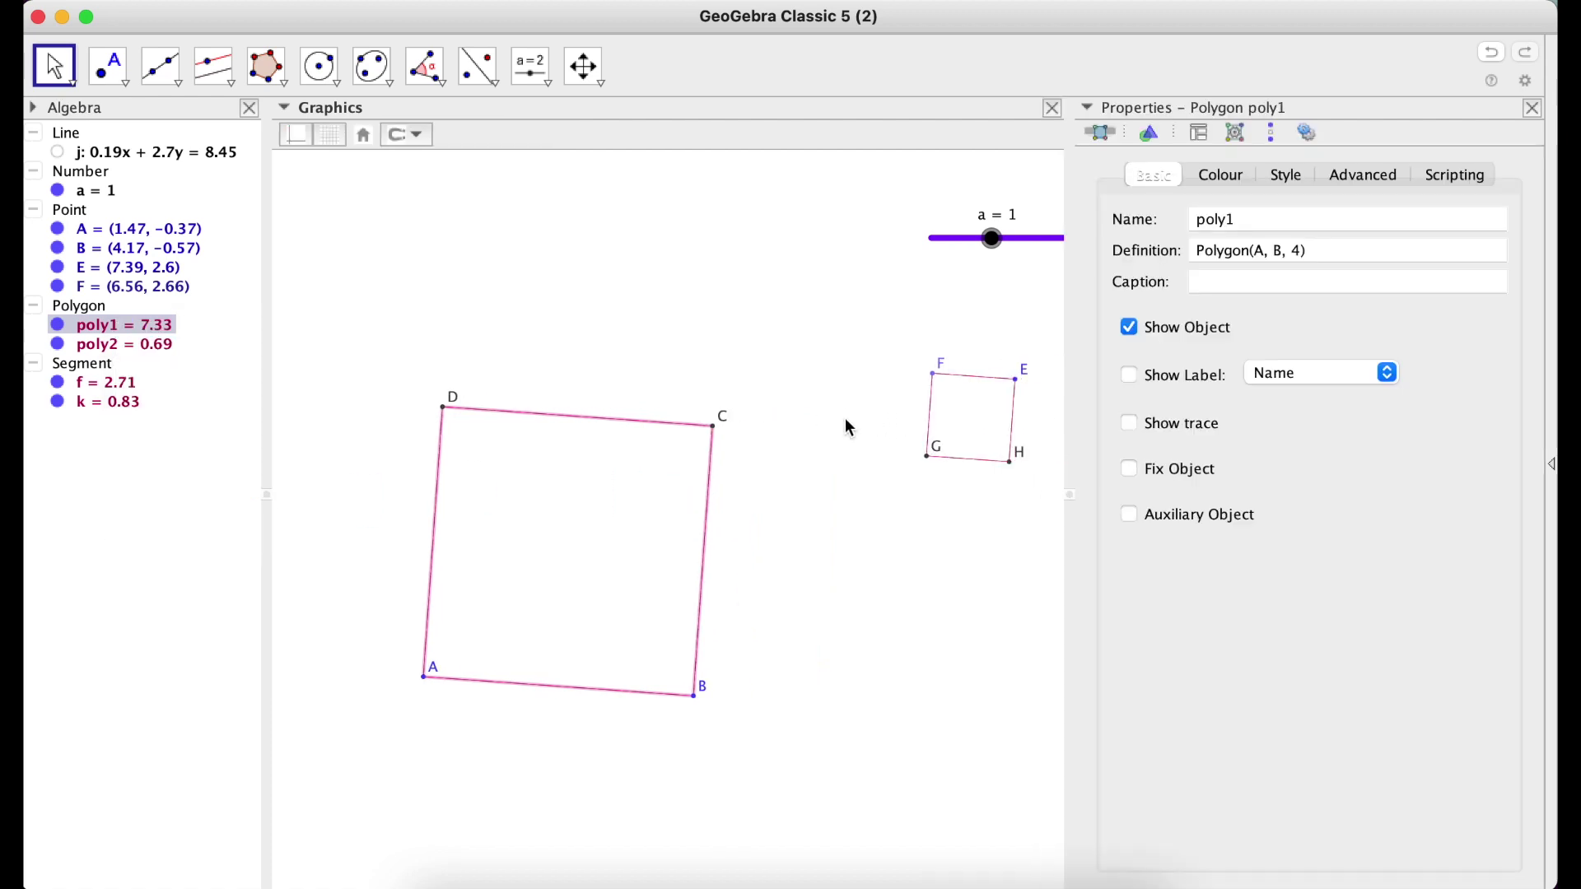
left_click(1223, 175)
left_click(1290, 327)
left_click_drag(1137, 513, 1234, 512)
left_click_drag(1408, 518, 1411, 519)
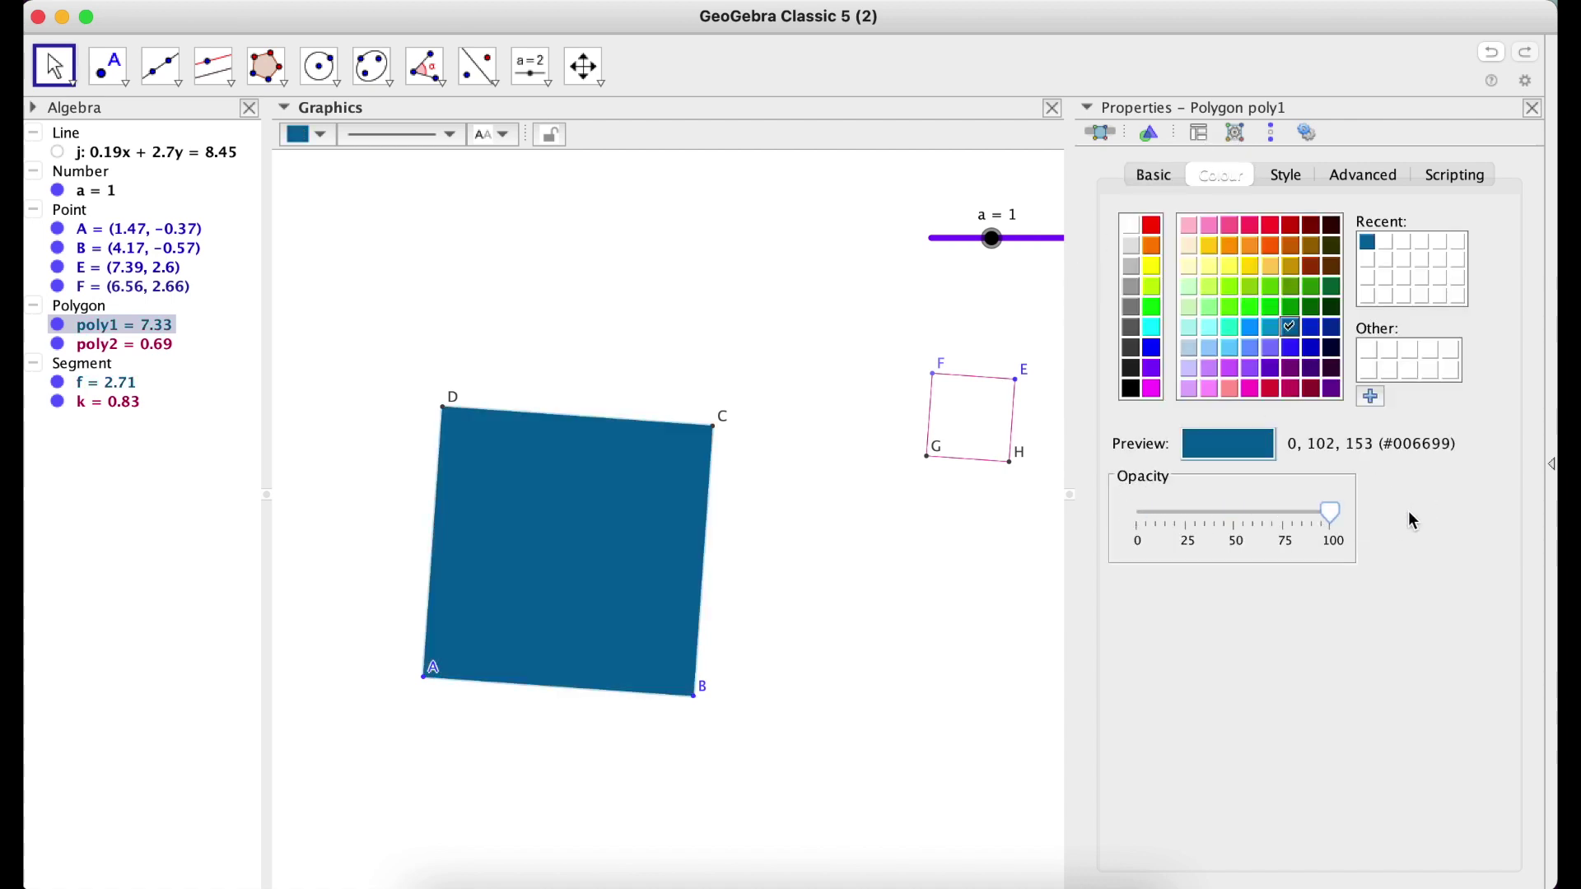
Step: Colour the small square orange (#FF9900) with 100 opacity and close the properties
left_click(111, 351)
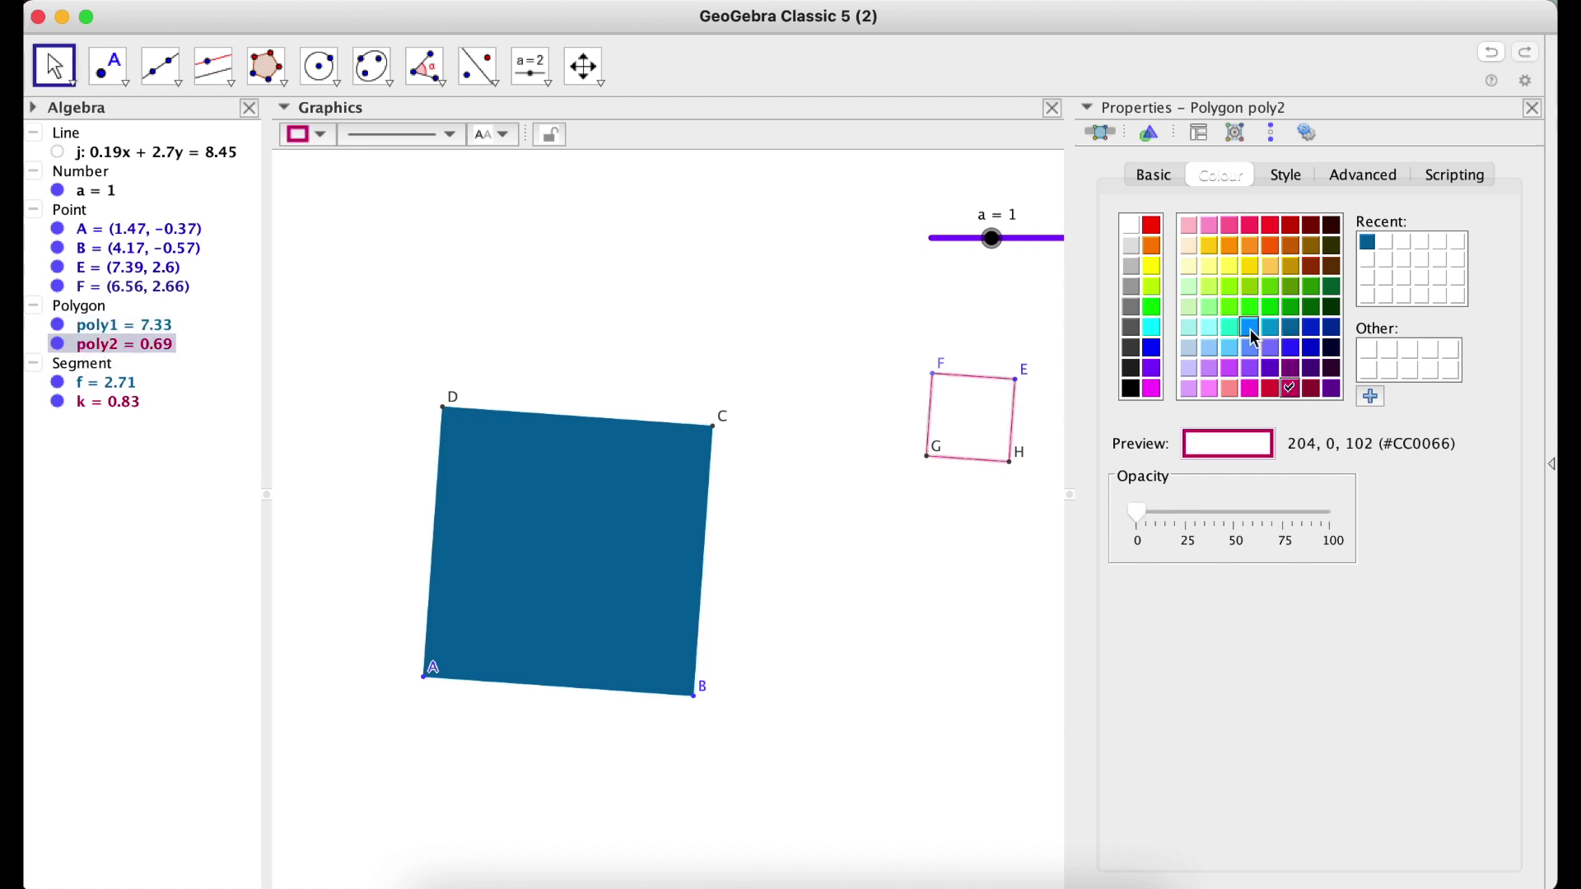
left_click(1229, 245)
left_click_drag(1173, 517, 1500, 514)
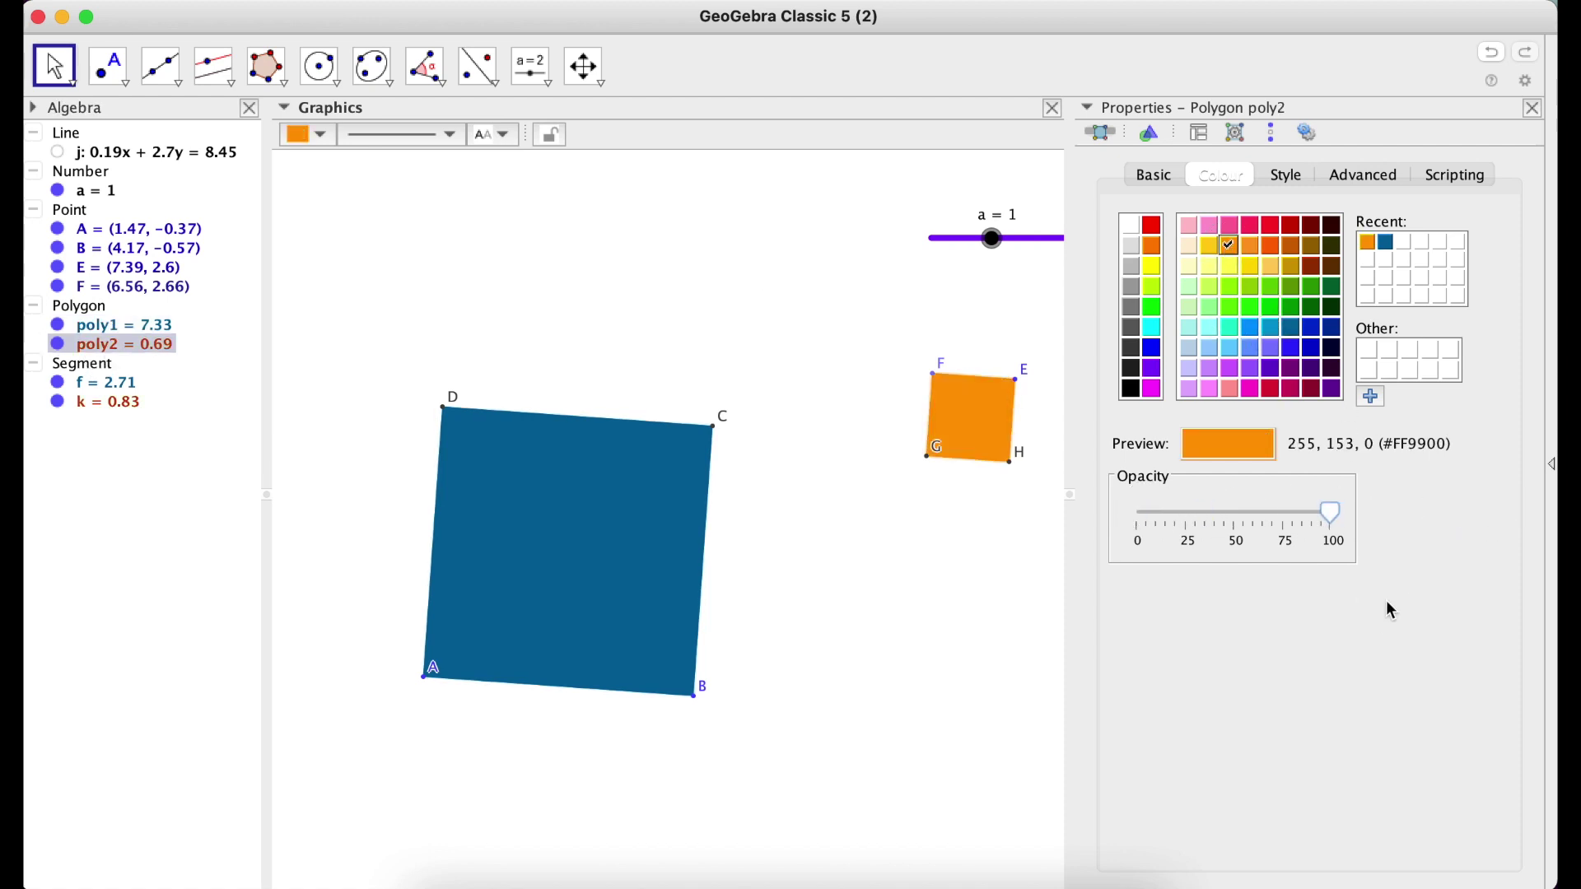
left_click(756, 564)
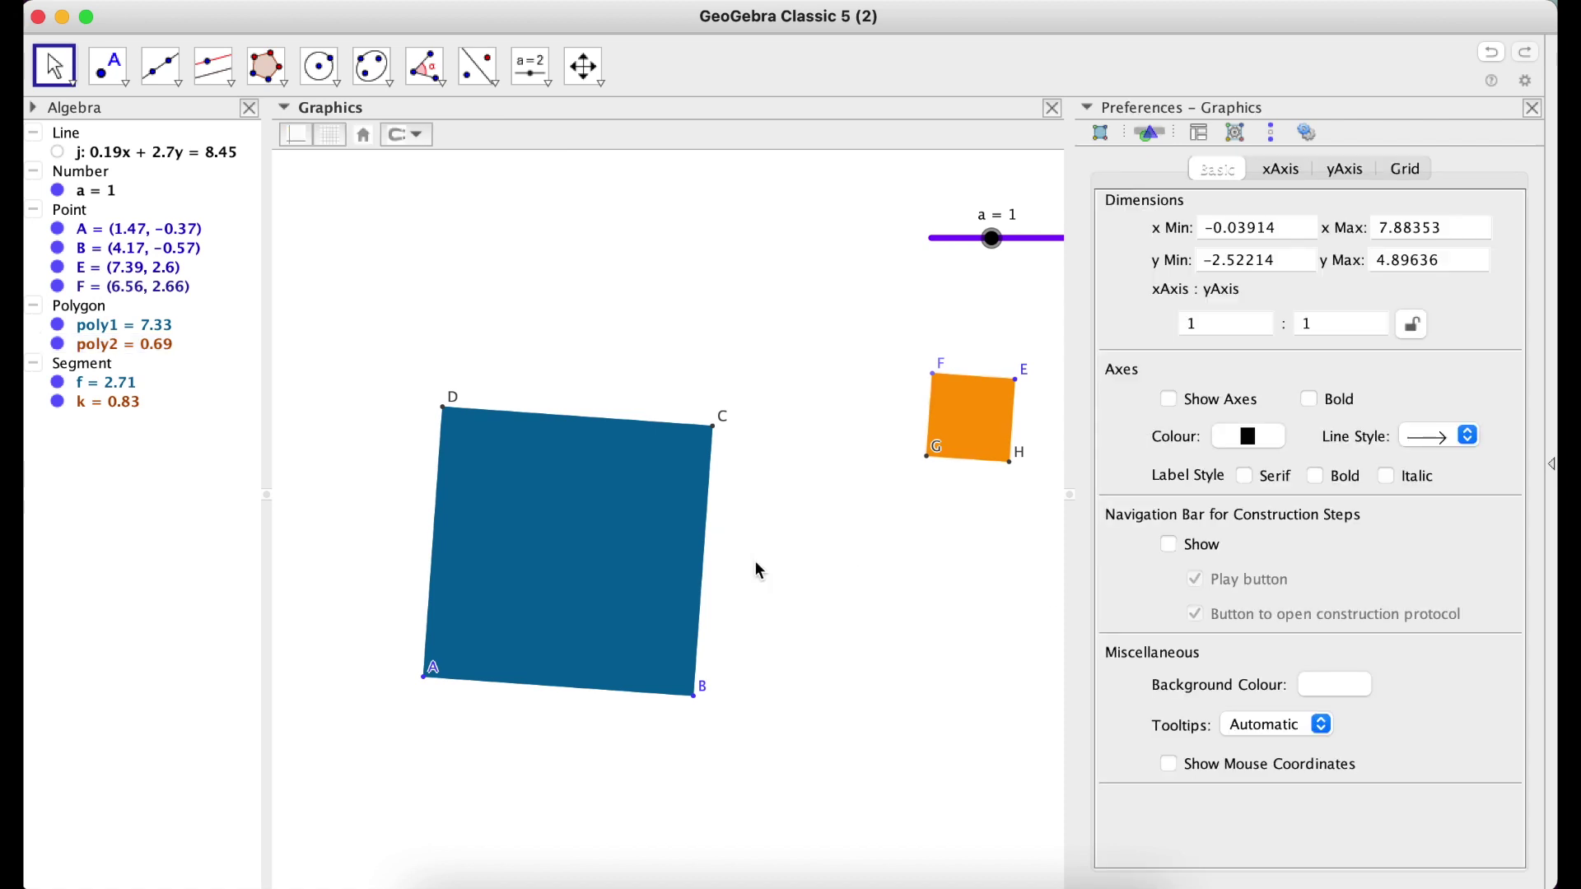
left_click(1533, 108)
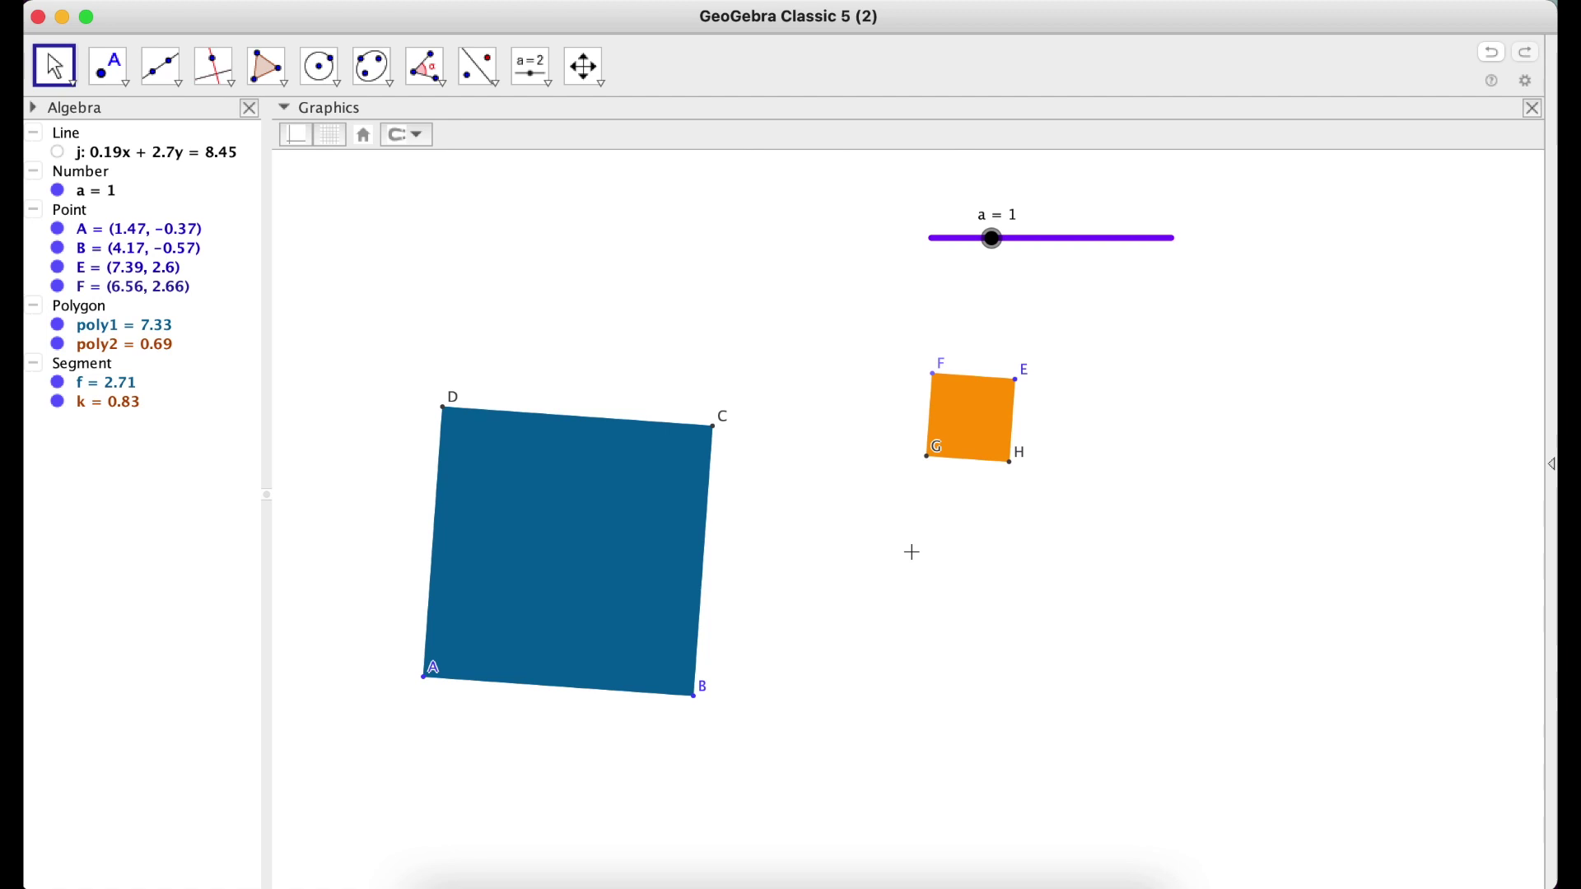
Step: Draw a vector from about (10.56, 1.3) to about (7.98, 0.37), below and beside the orange square
mouse_move(994, 255)
left_mouse_down()
mouse_move(931, 258)
mouse_move(997, 251)
left_mouse_up()
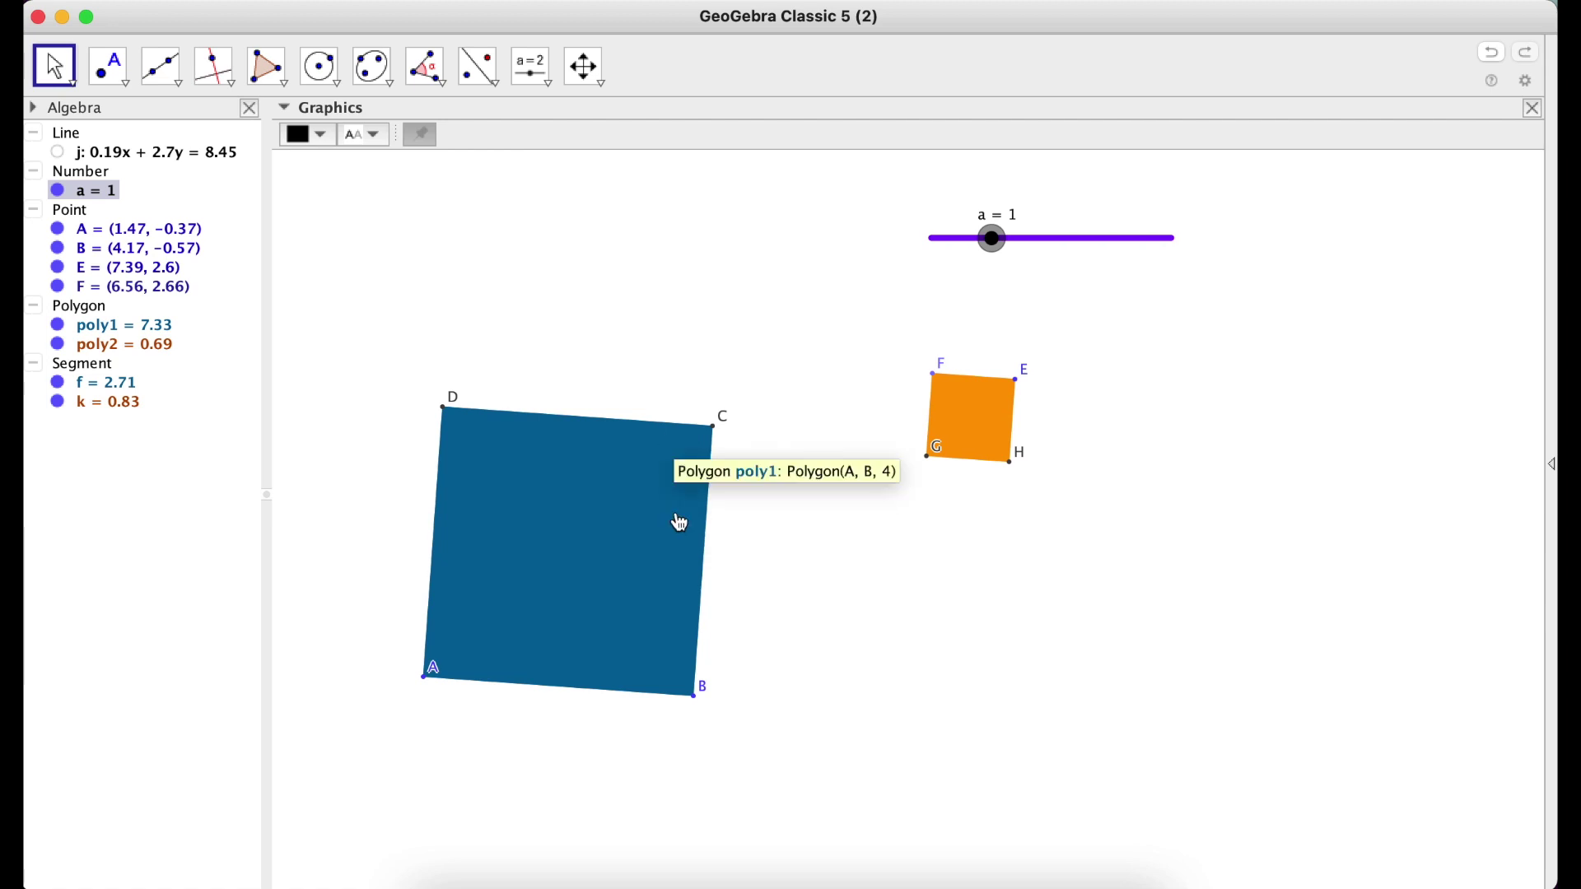
left_click(500, 87)
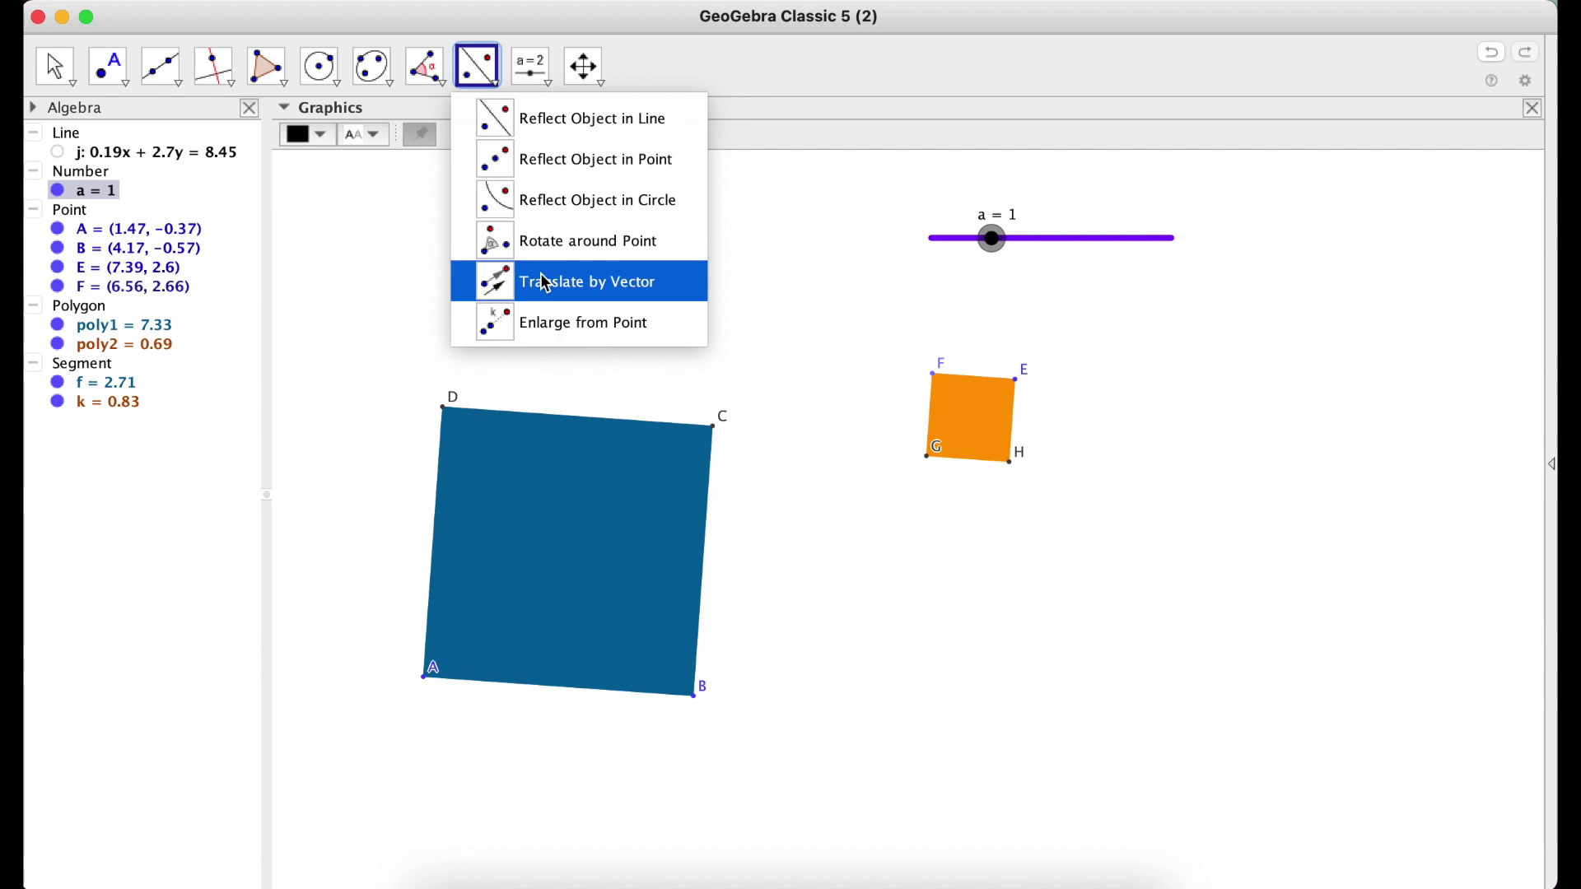
left_click(174, 79)
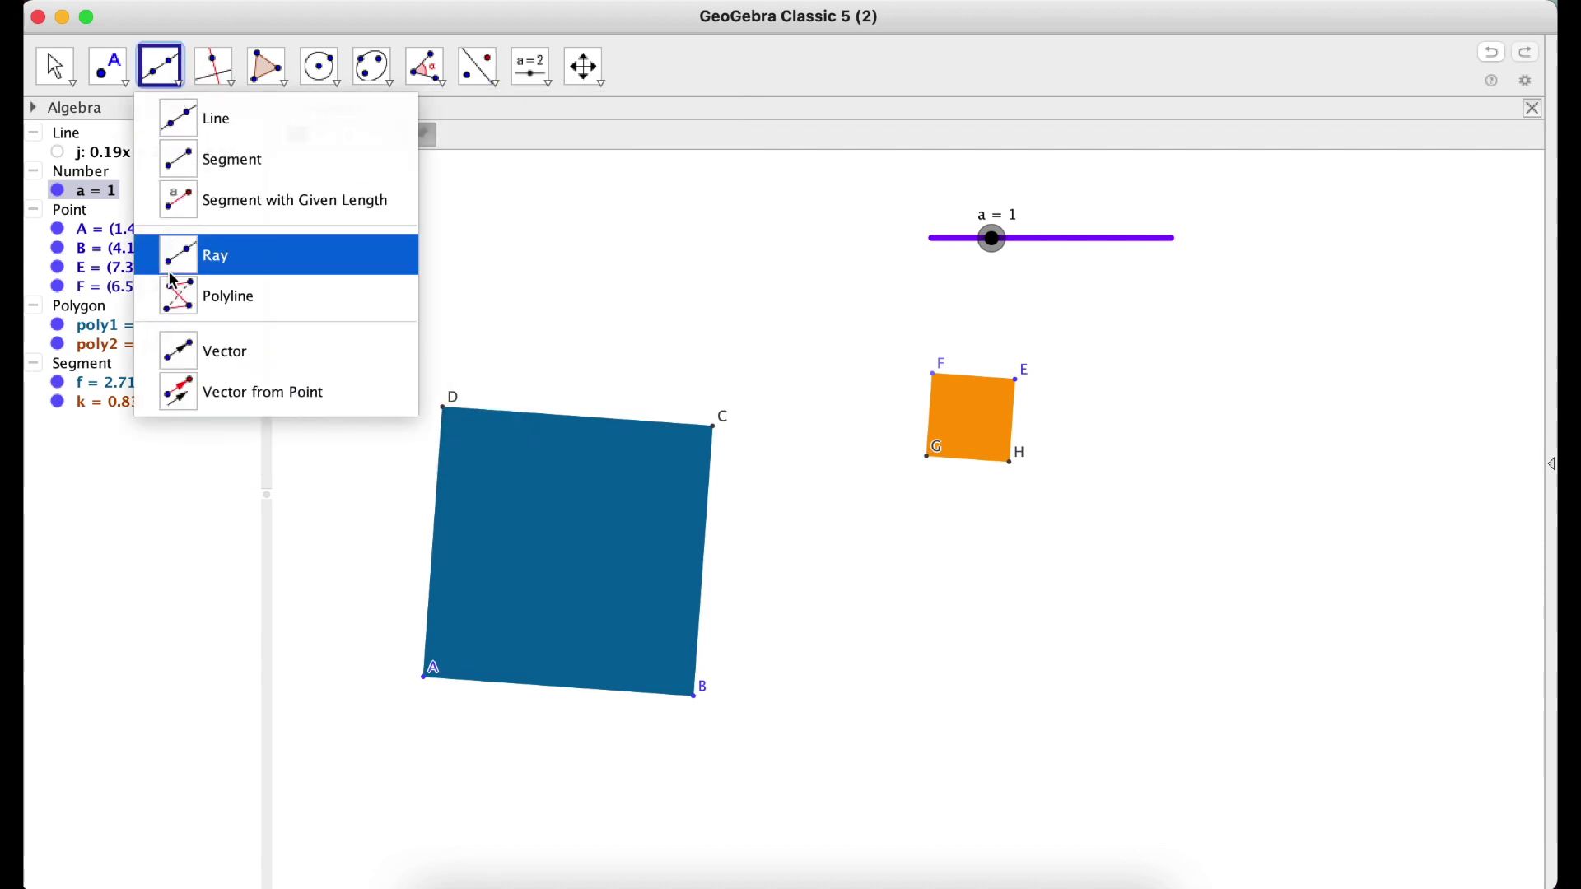
left_click(184, 353)
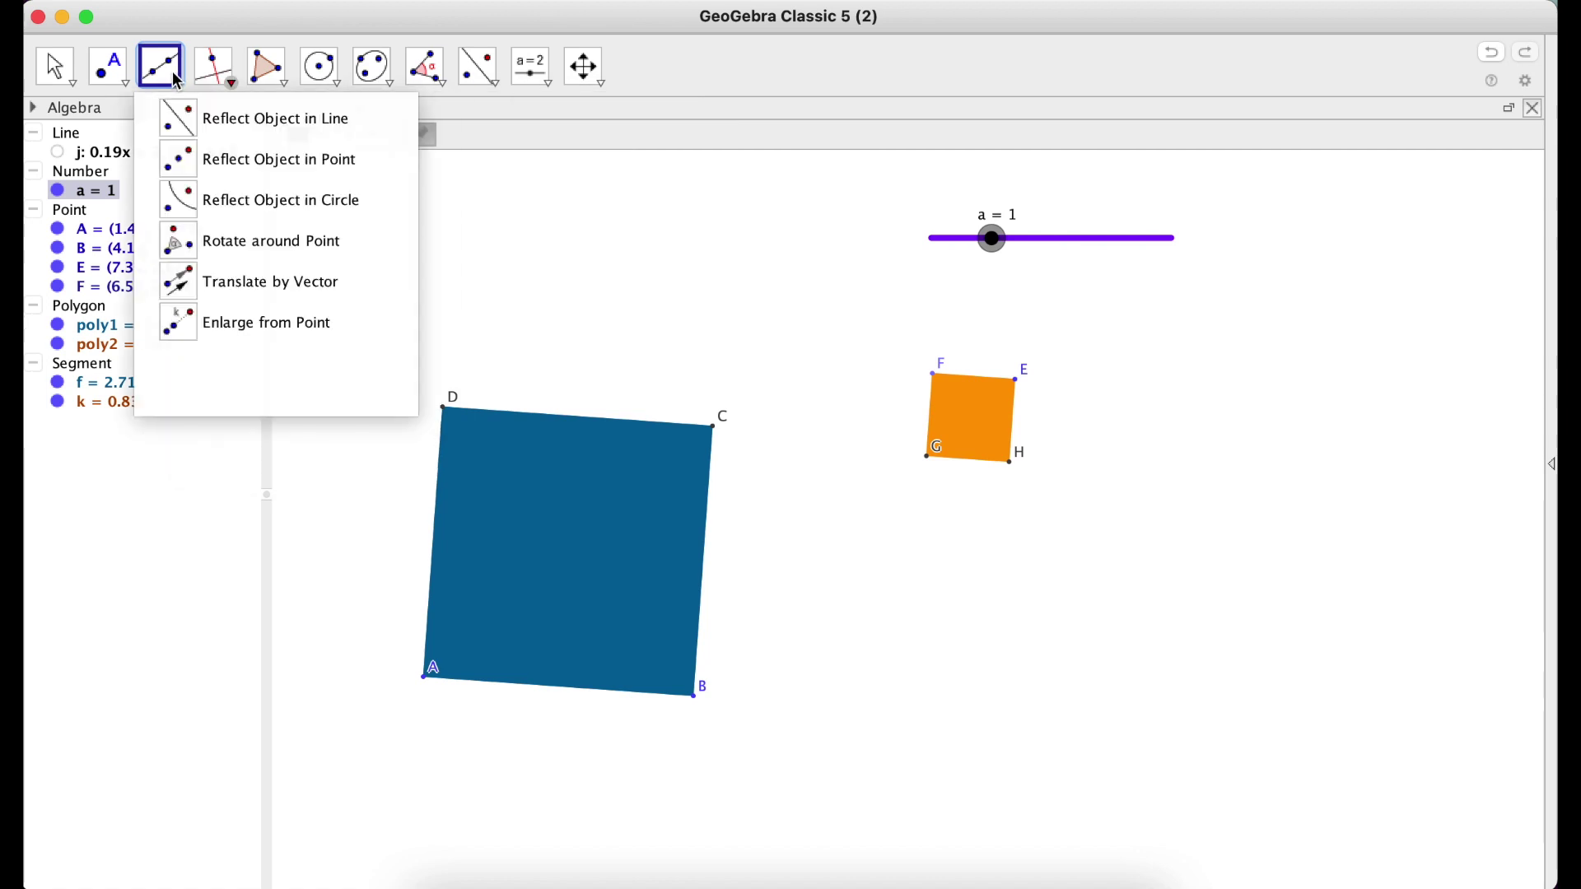
left_click(160, 68)
left_click(182, 359)
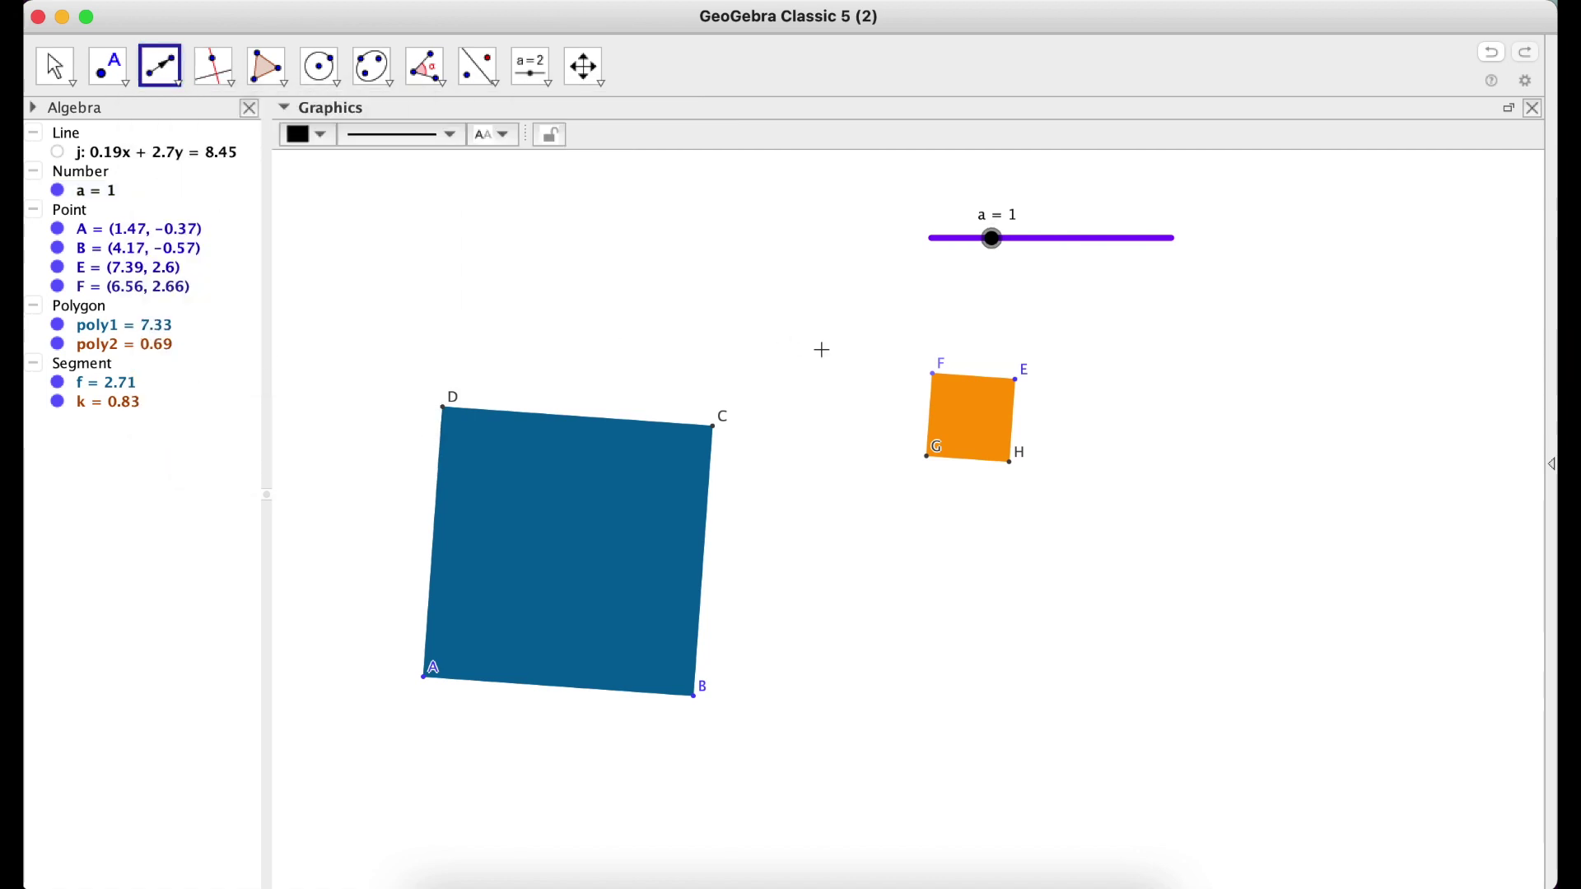
left_click(1335, 510)
left_click(1079, 601)
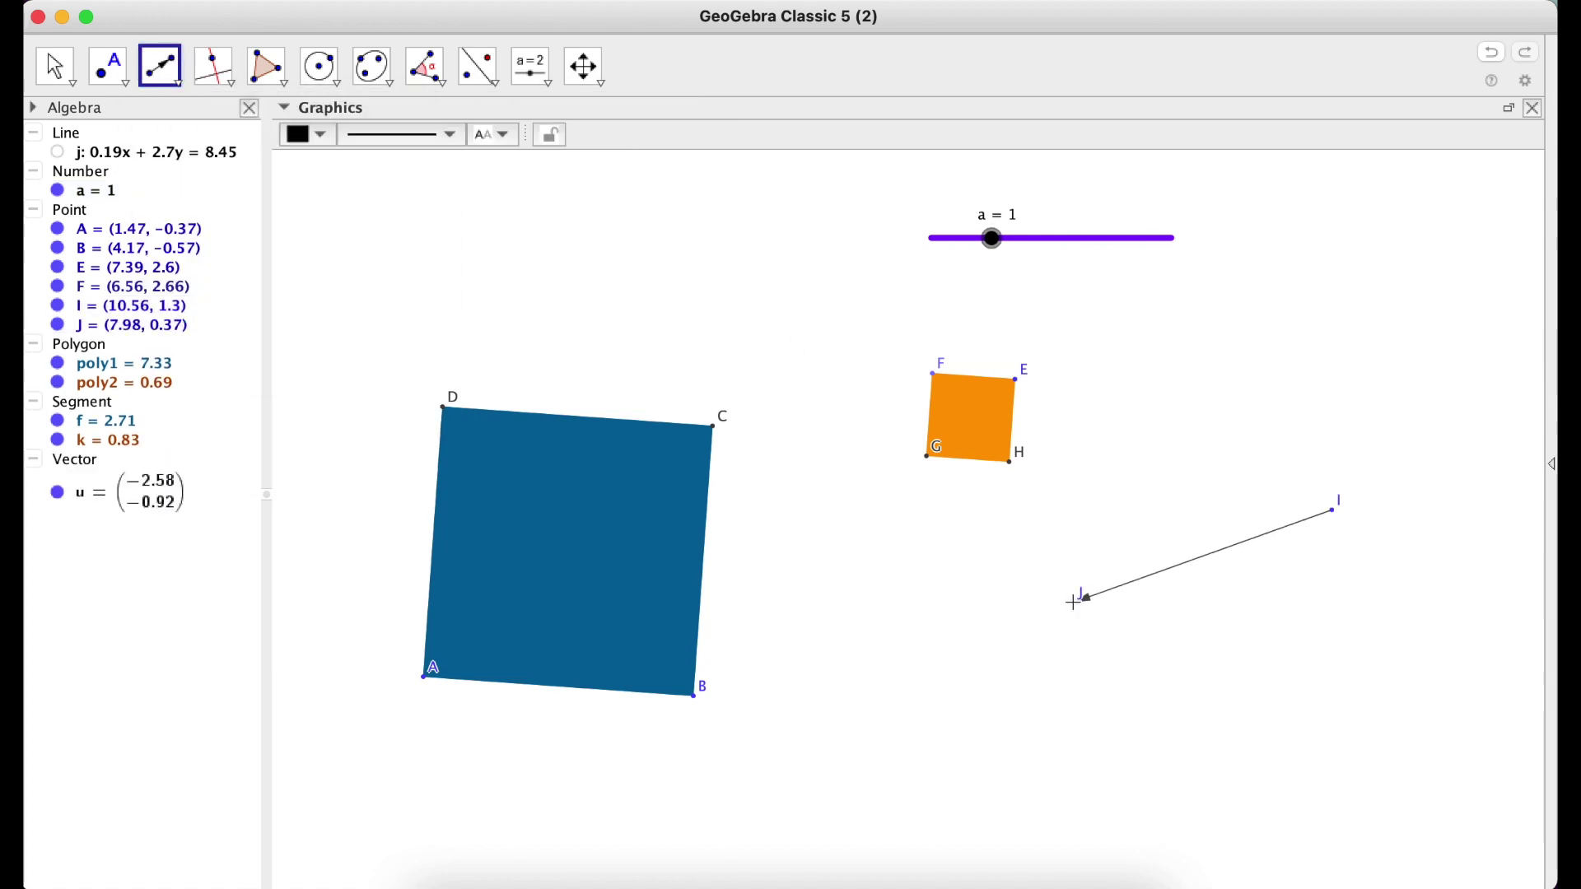
Step: Translate the orange square by the vector from I to J
left_click(532, 67)
left_click(492, 86)
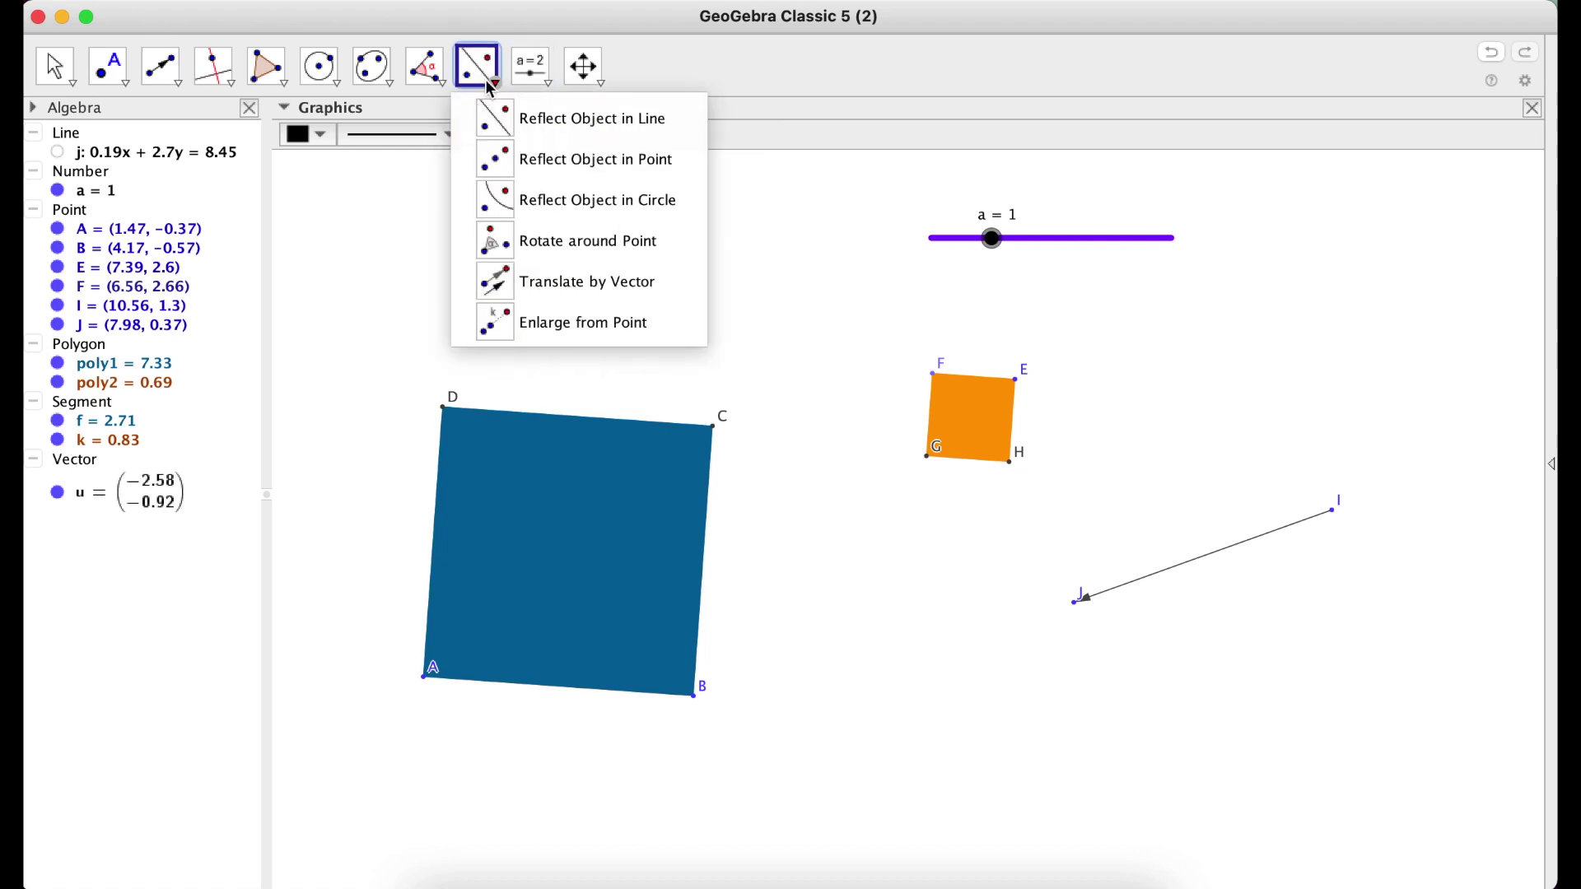
left_click(548, 285)
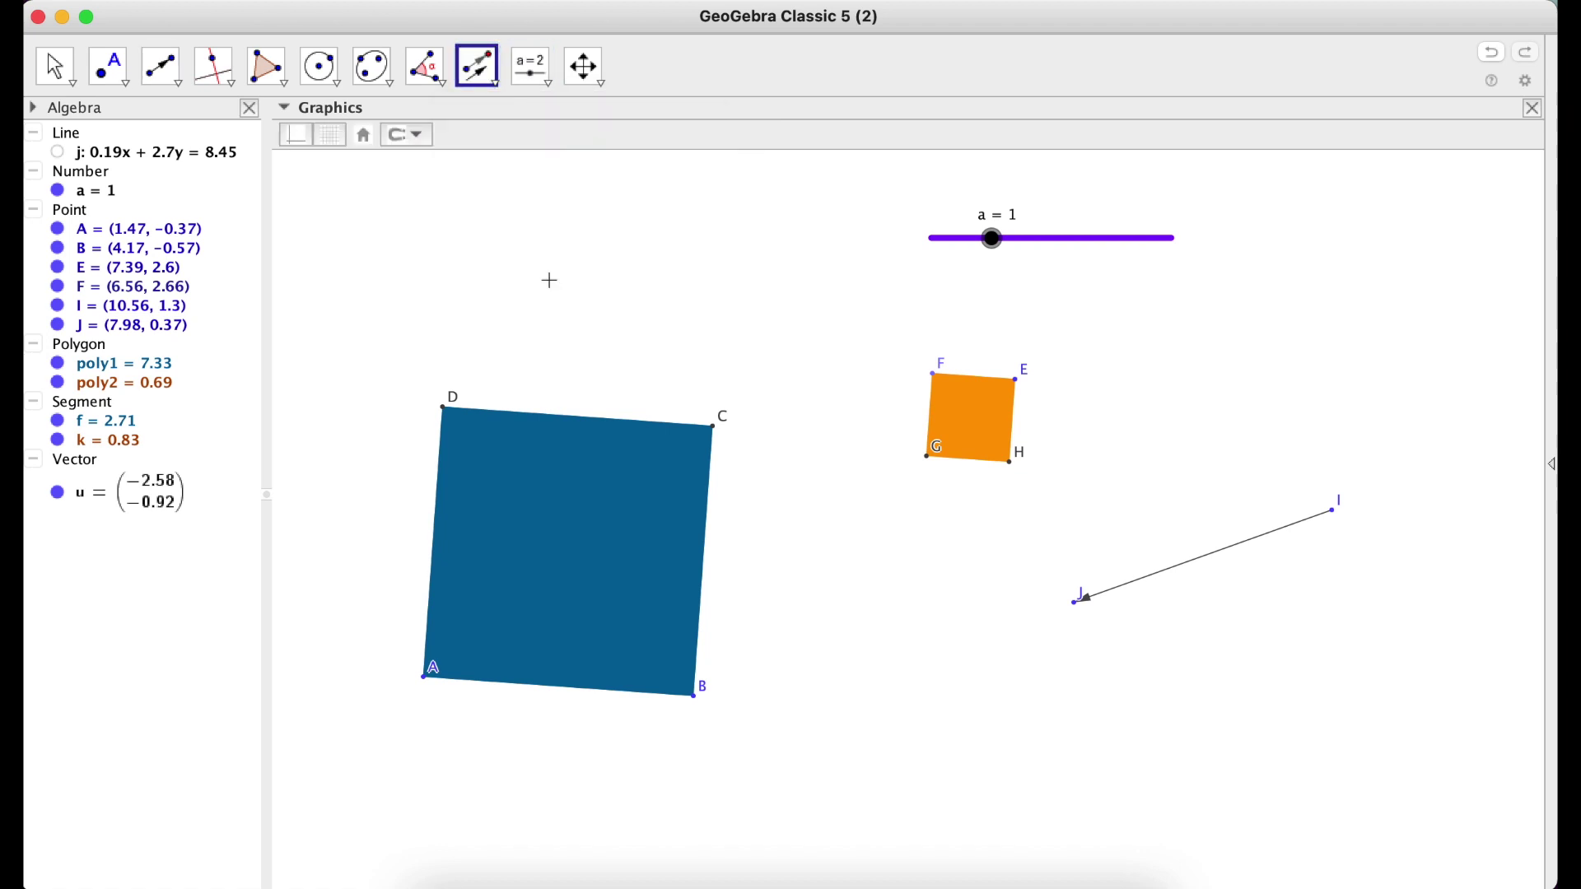
left_click(974, 415)
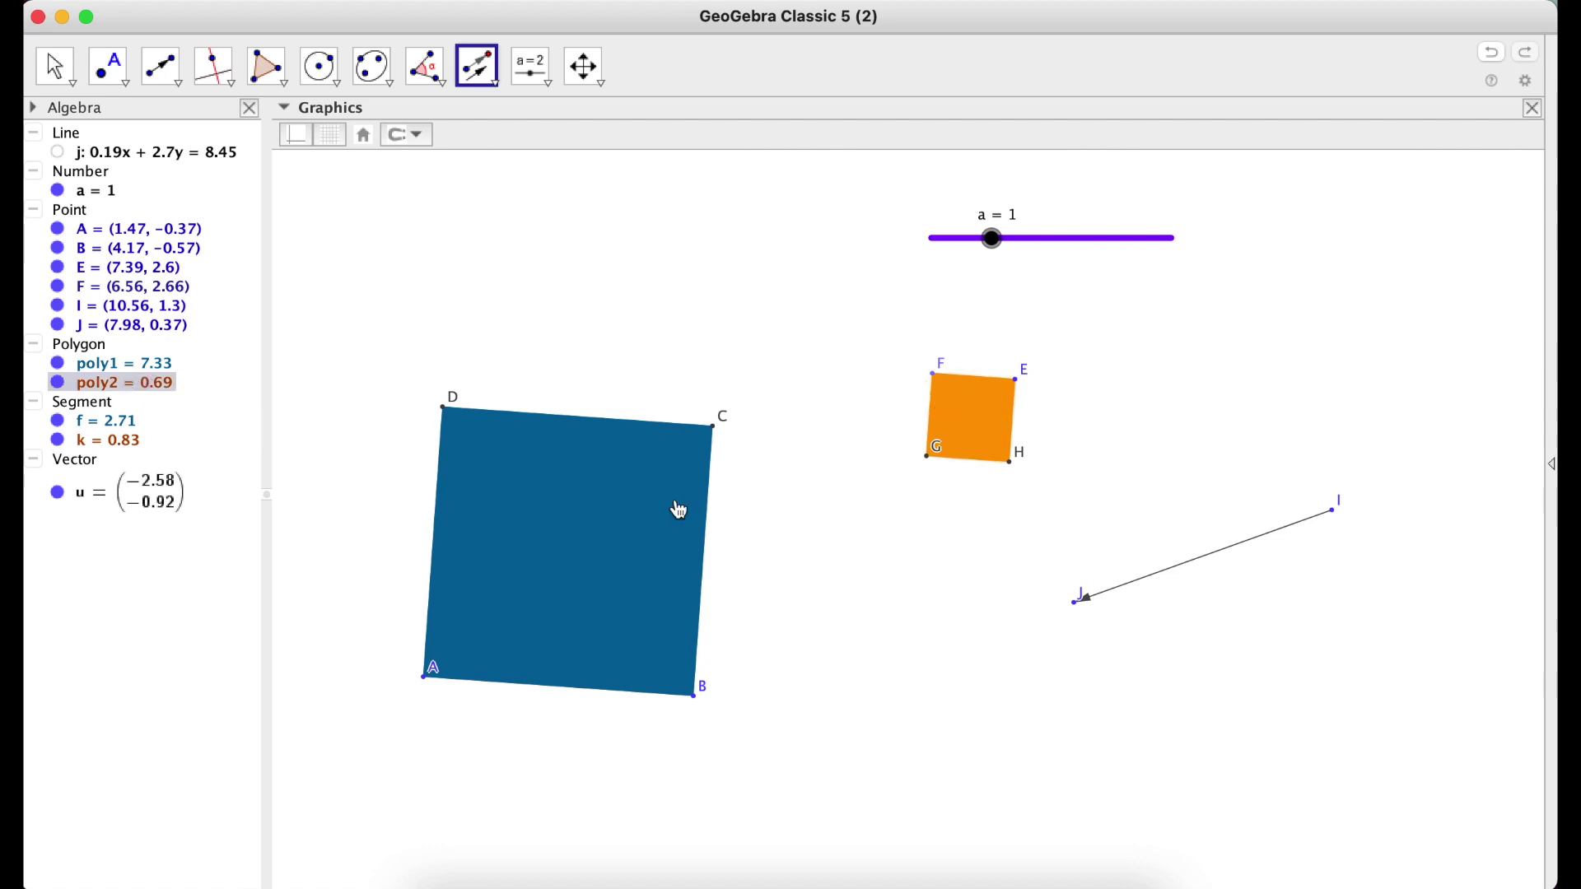
left_click(1246, 550)
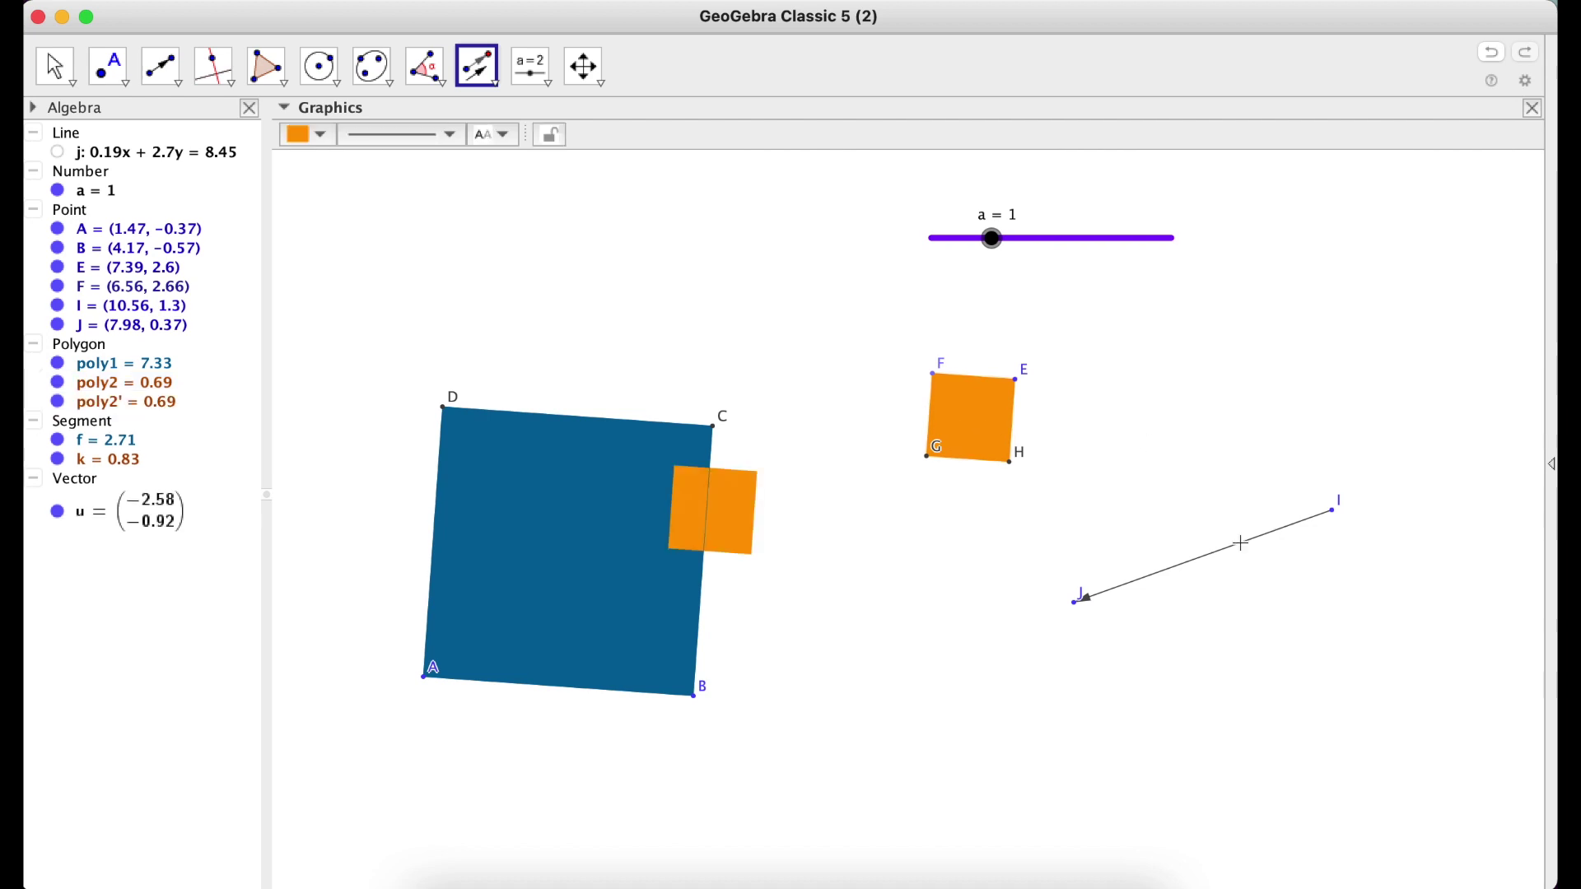
key("Escape")
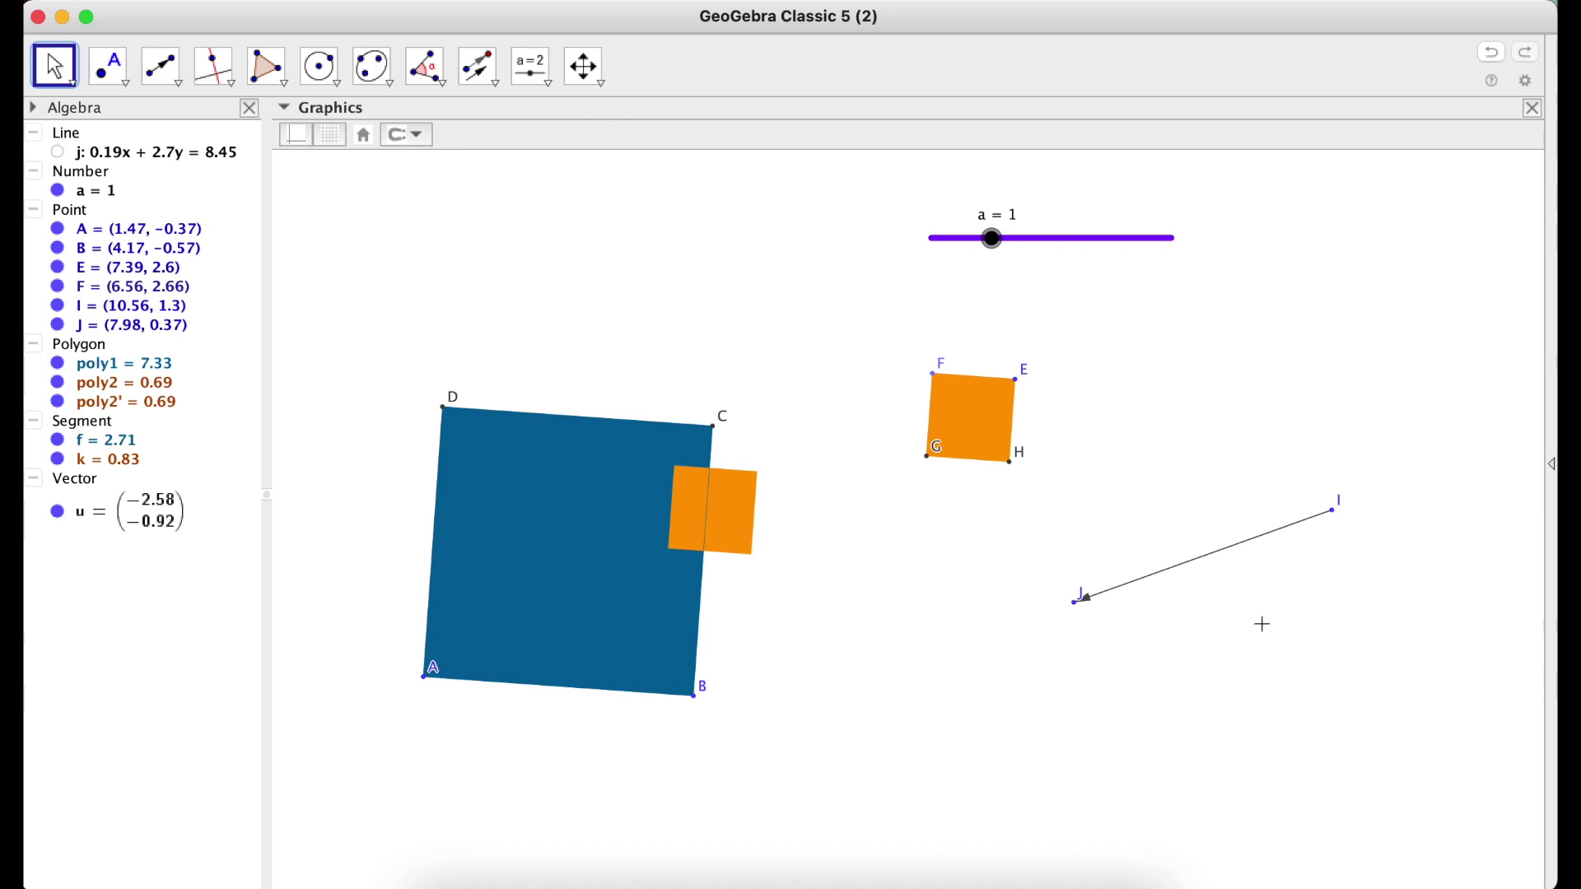
Step: Move vector endpoint J to about (7.54, 0.83) so the translated orange square fits into corner C of the blue square
left_click_drag(1075, 614, 961, 641)
left_click_drag(1182, 585, 1130, 659)
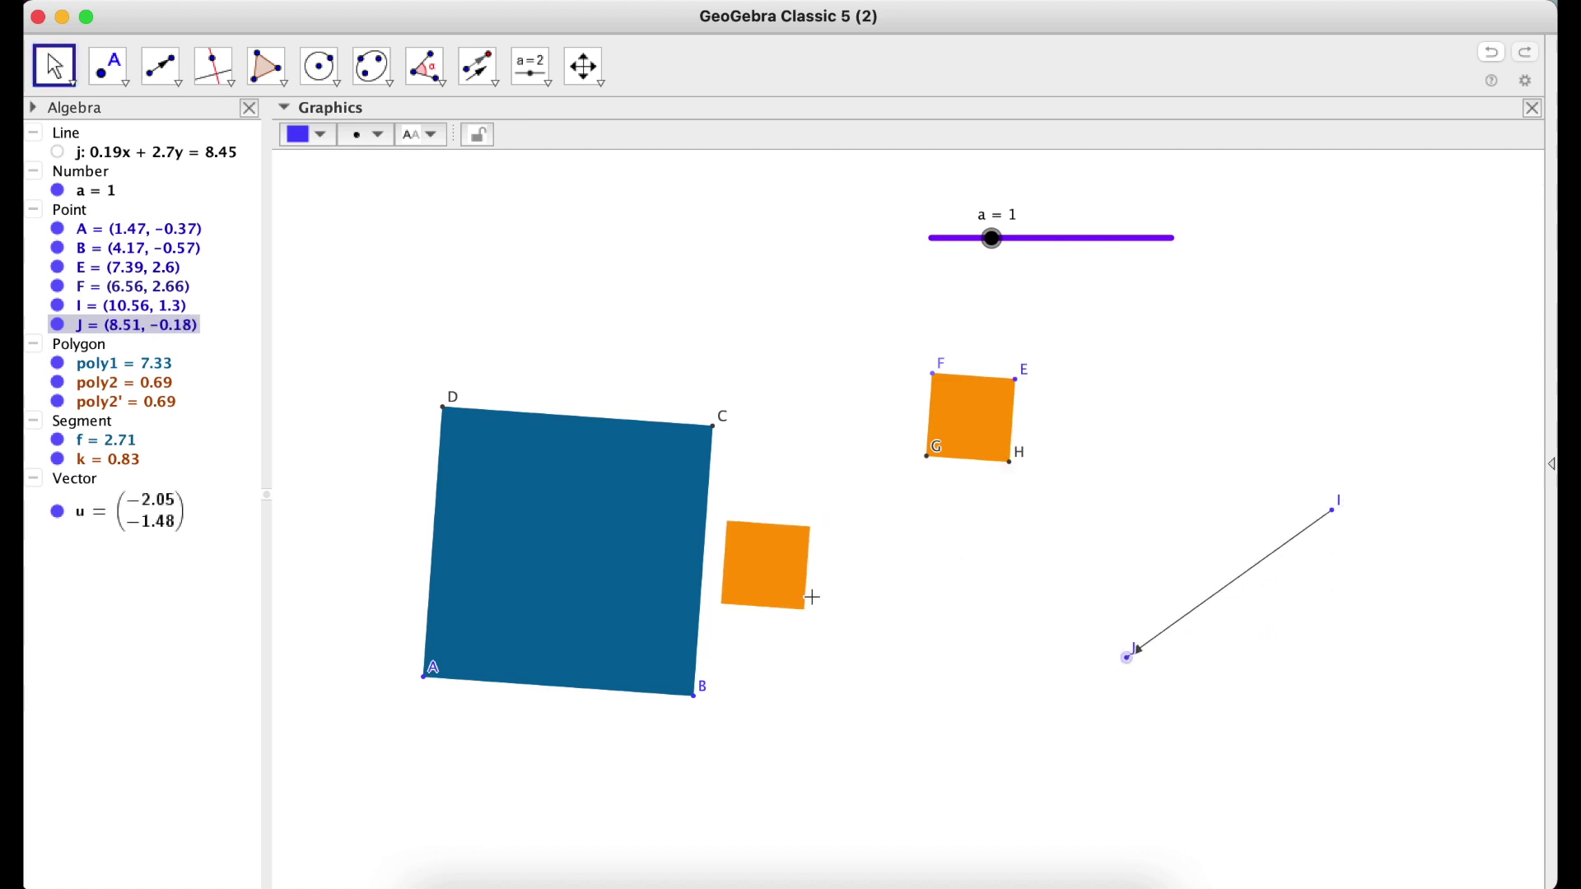
left_click(786, 573)
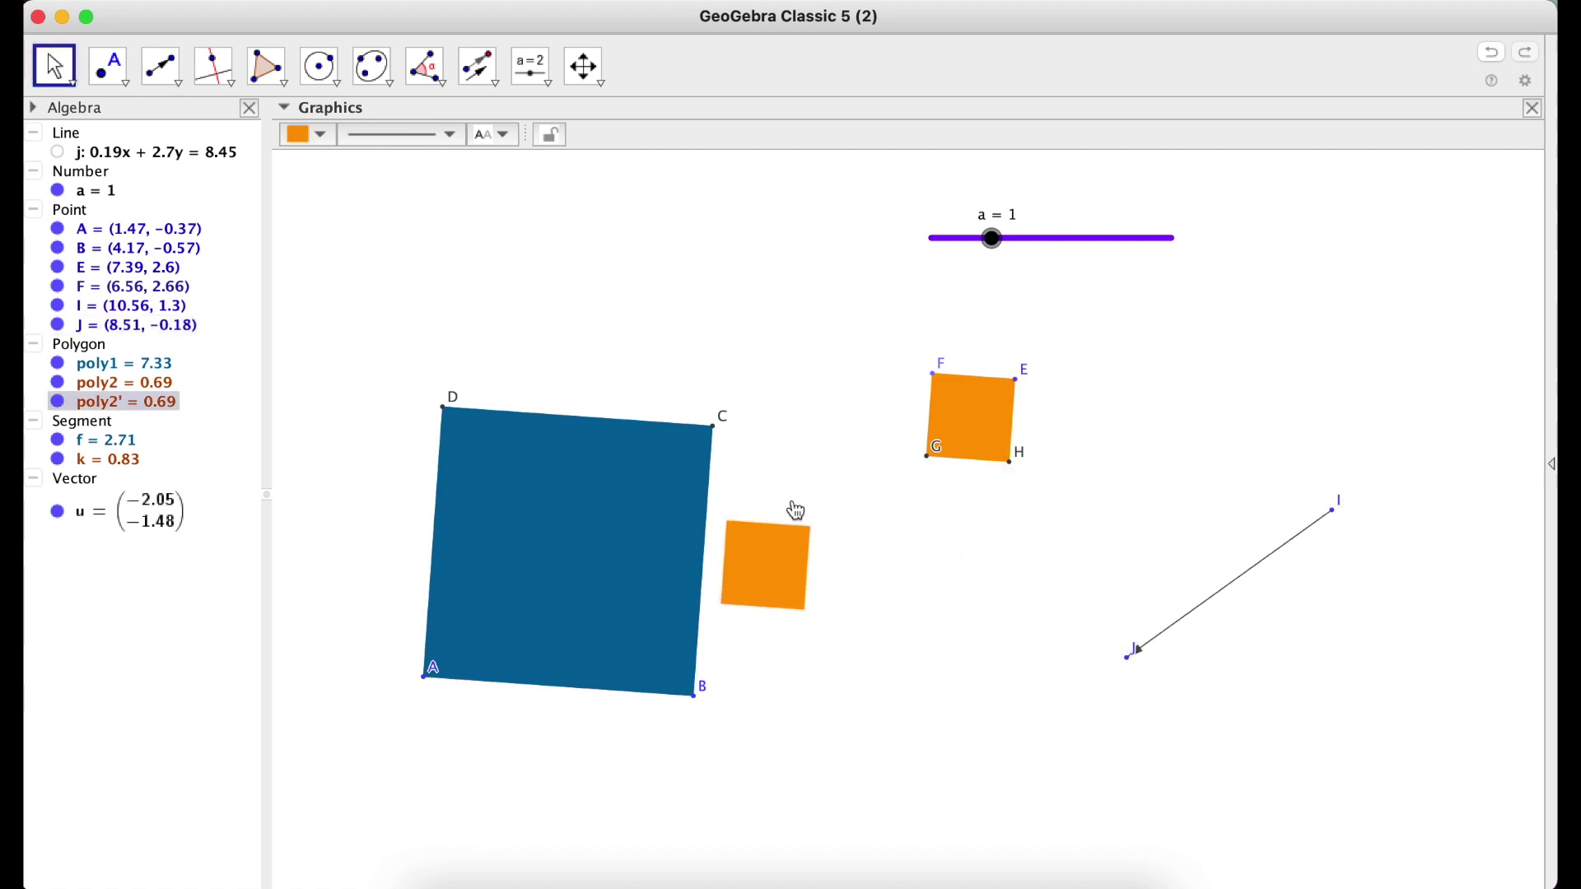
left_click_drag(1125, 674, 1341, 518)
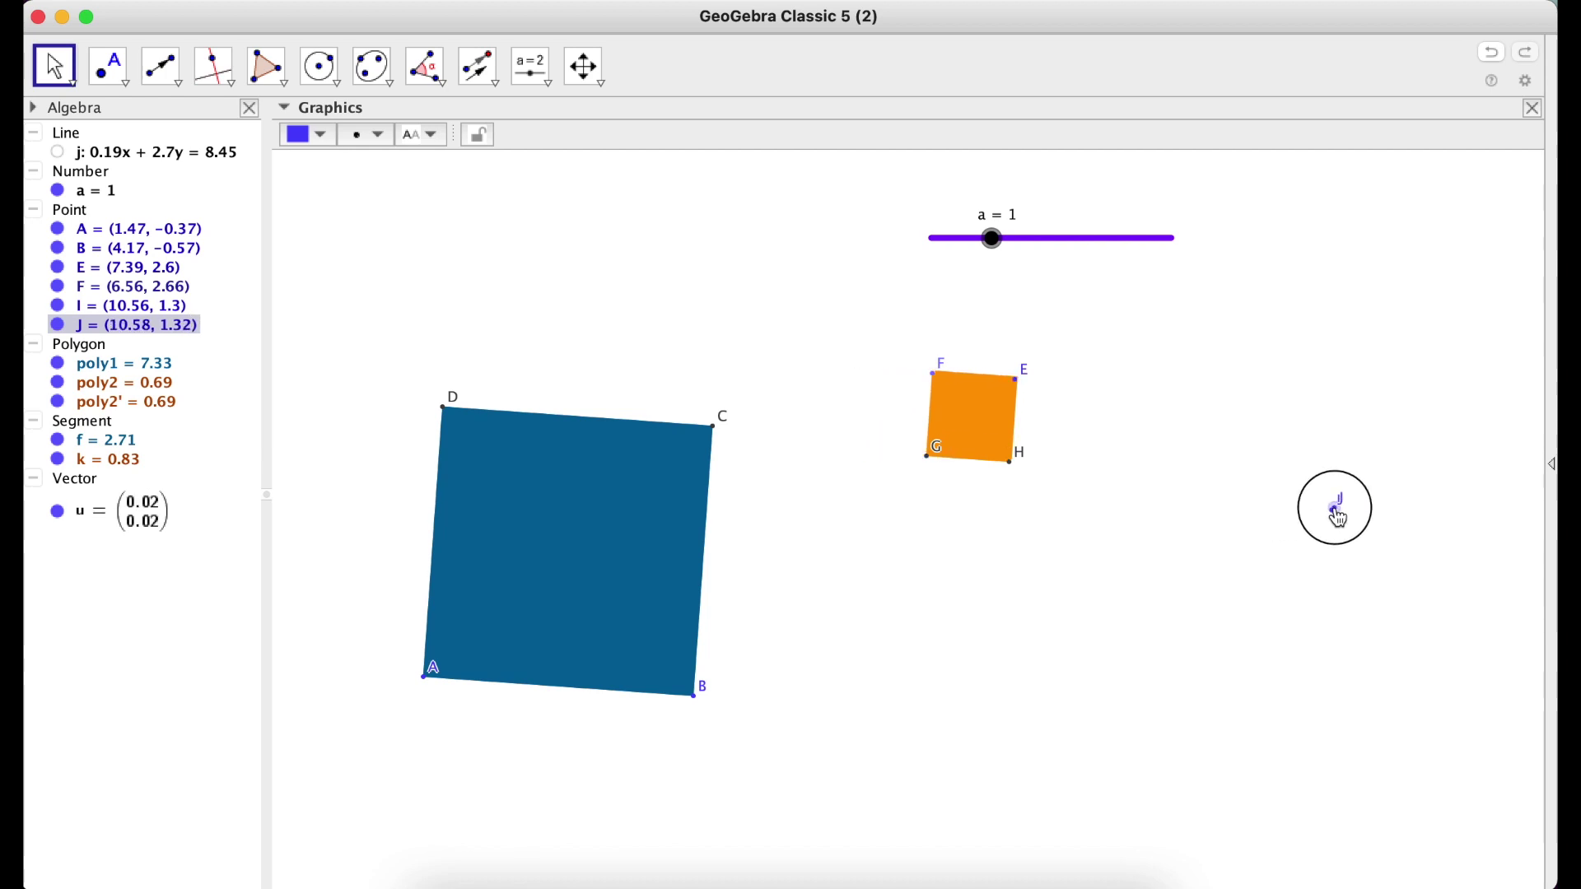
left_click_drag(1341, 518, 1029, 557)
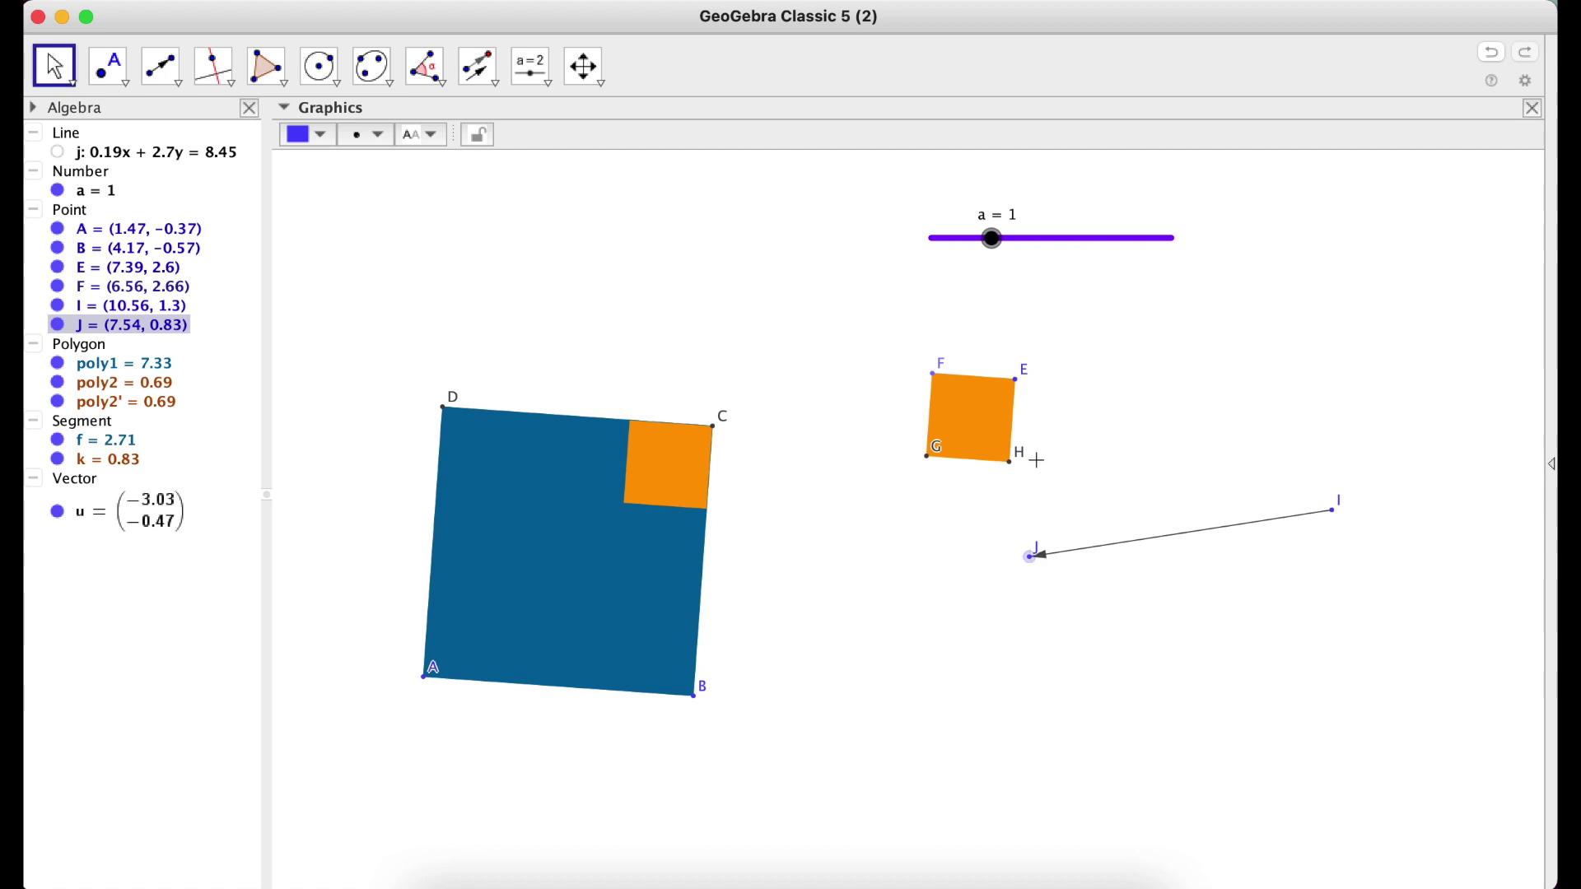
Step: Move the whole vector IJ around the drawing, ending below the orange square with I at about (8.66, 0.77)
left_click_drag(1224, 531, 886, 317)
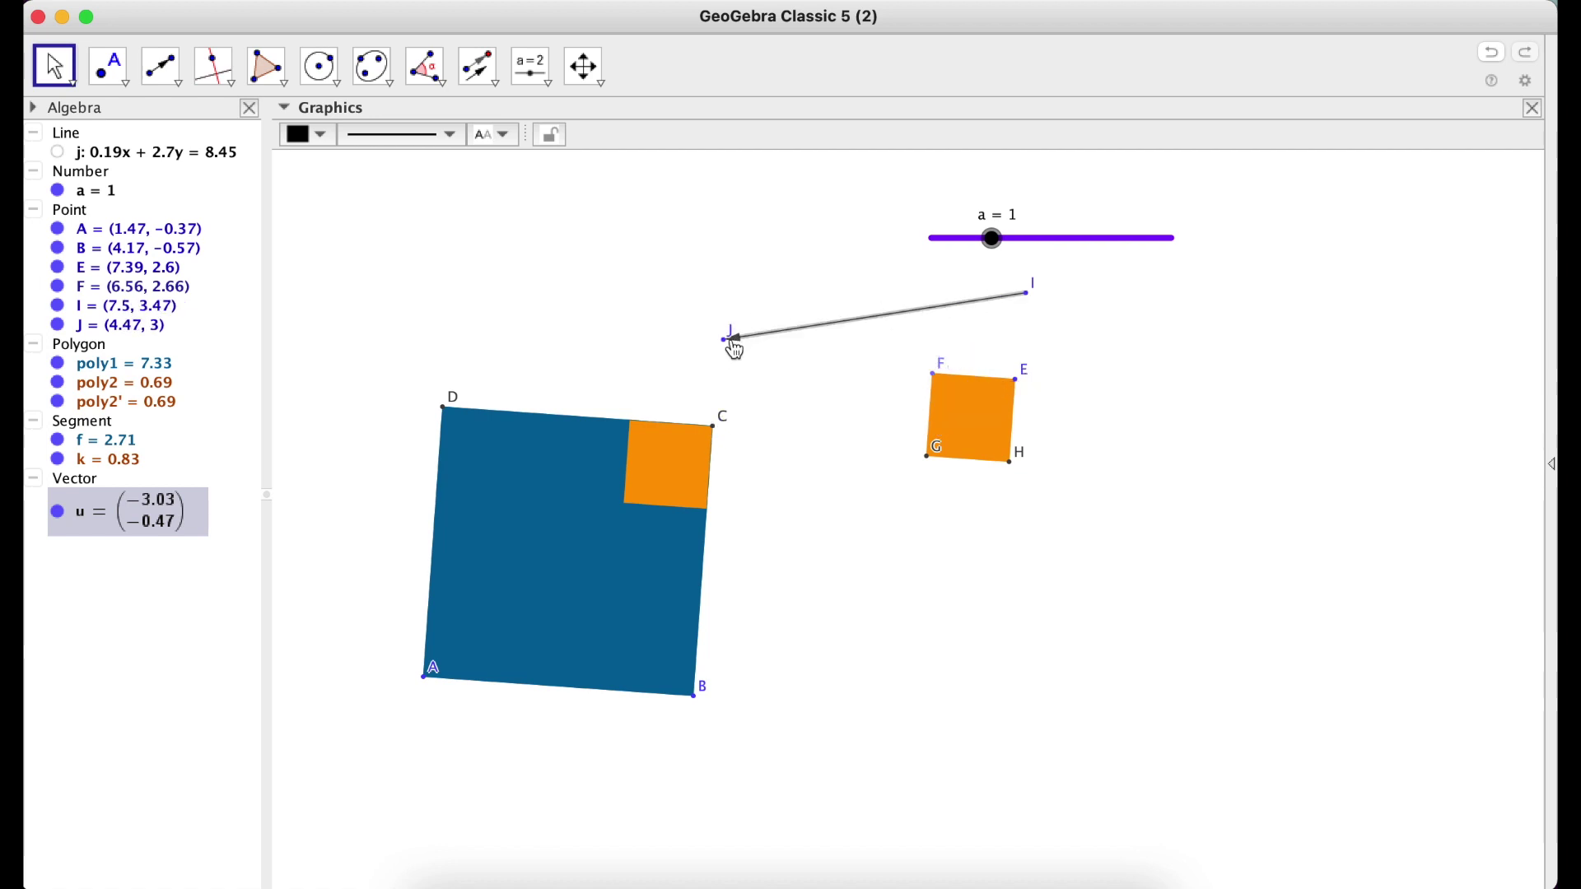
left_click_drag(810, 331, 792, 435)
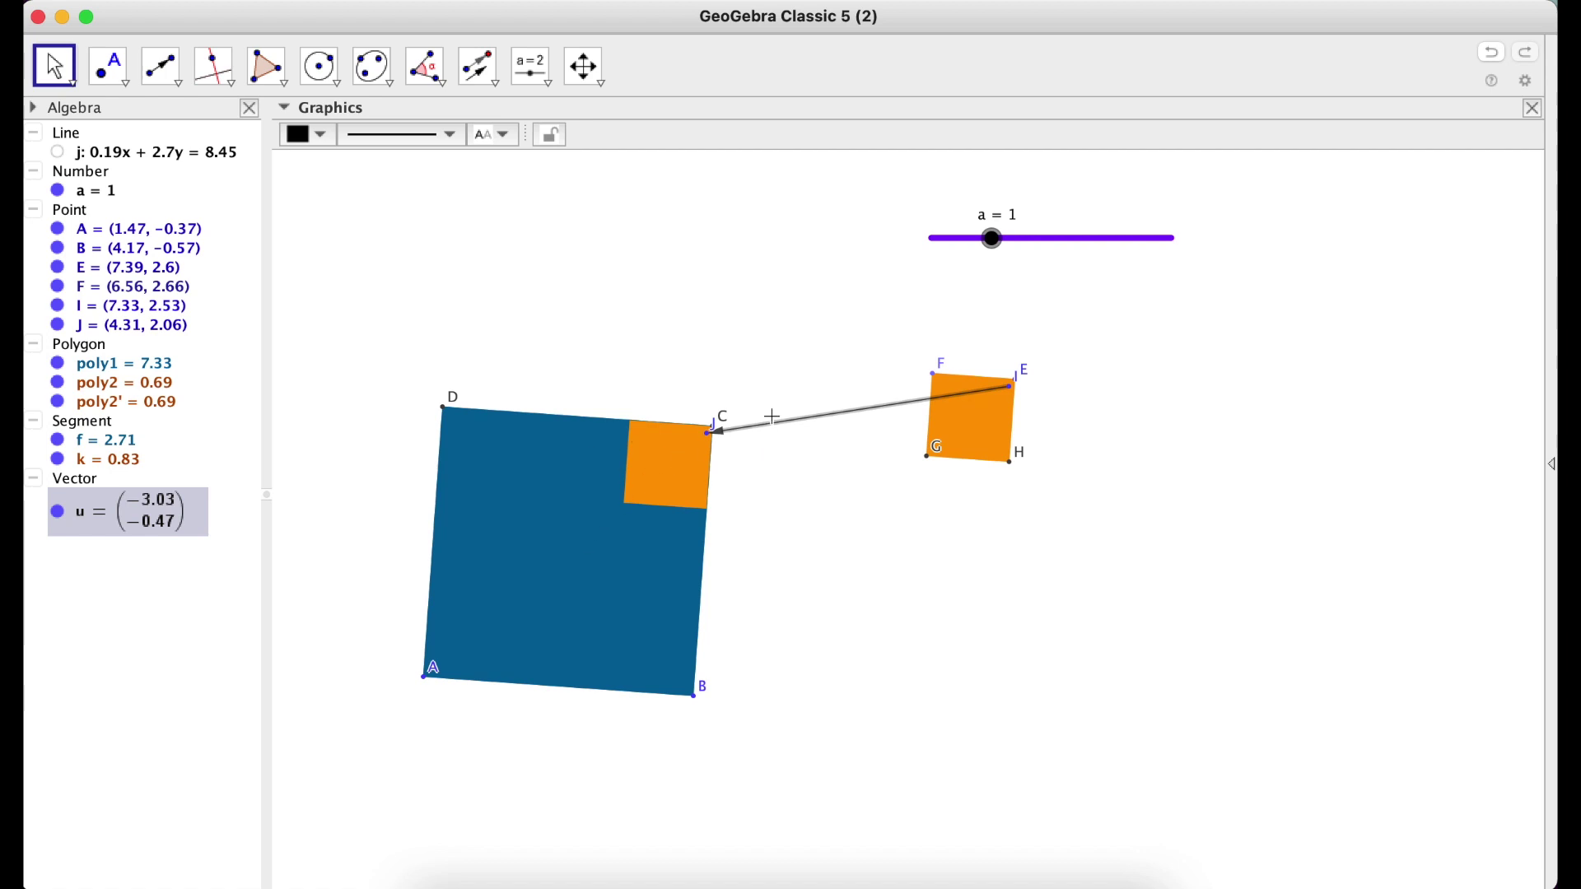
left_click_drag(775, 431, 775, 469)
left_click_drag(770, 476, 769, 474)
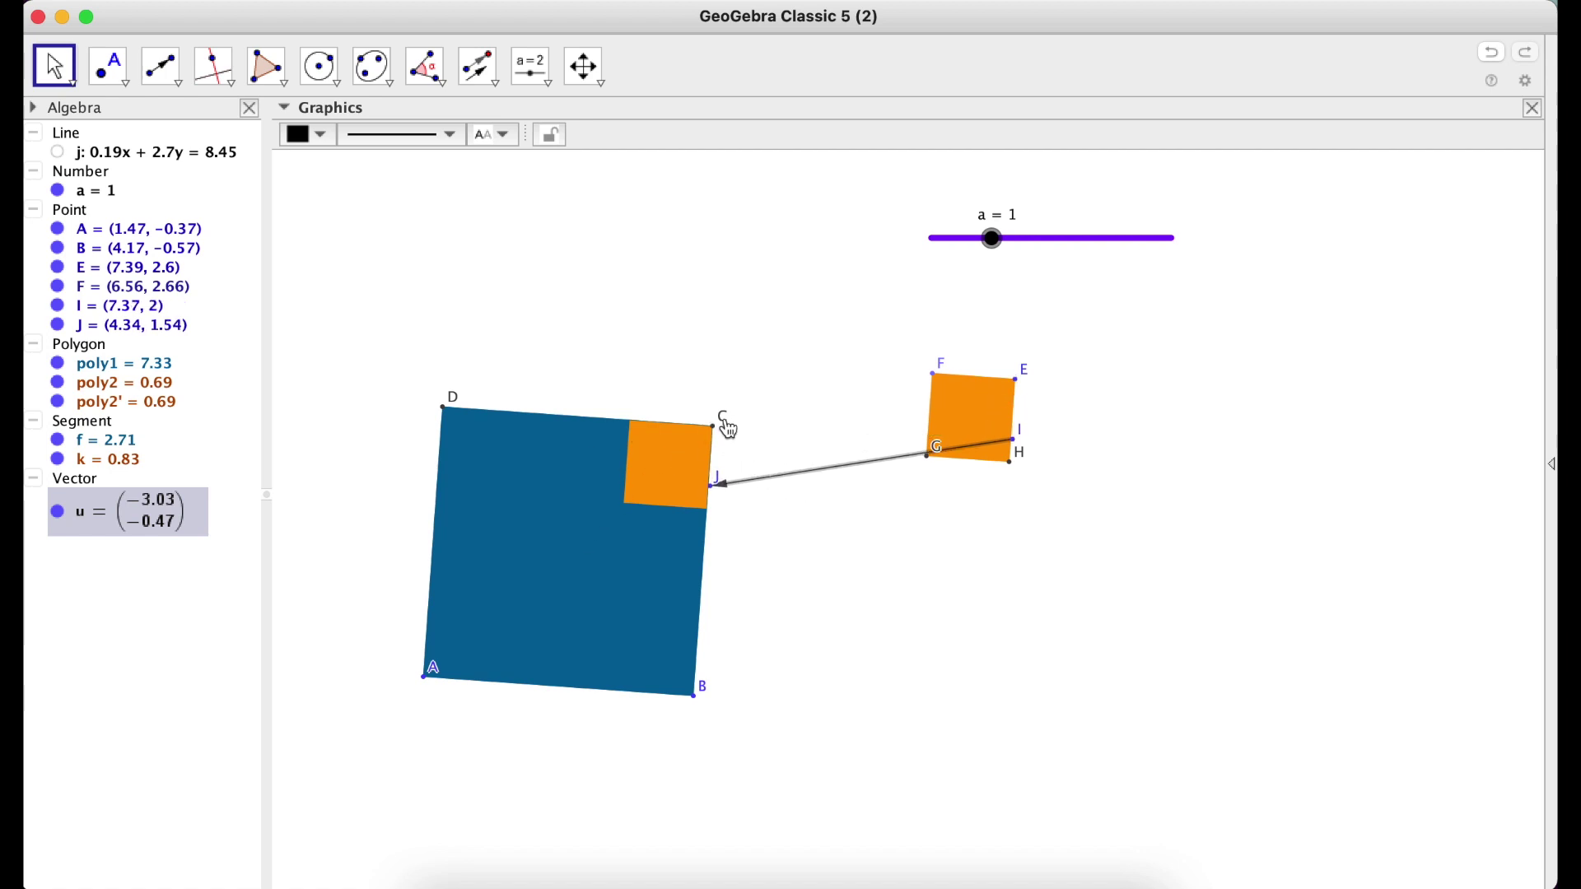
left_click_drag(1038, 536, 1067, 574)
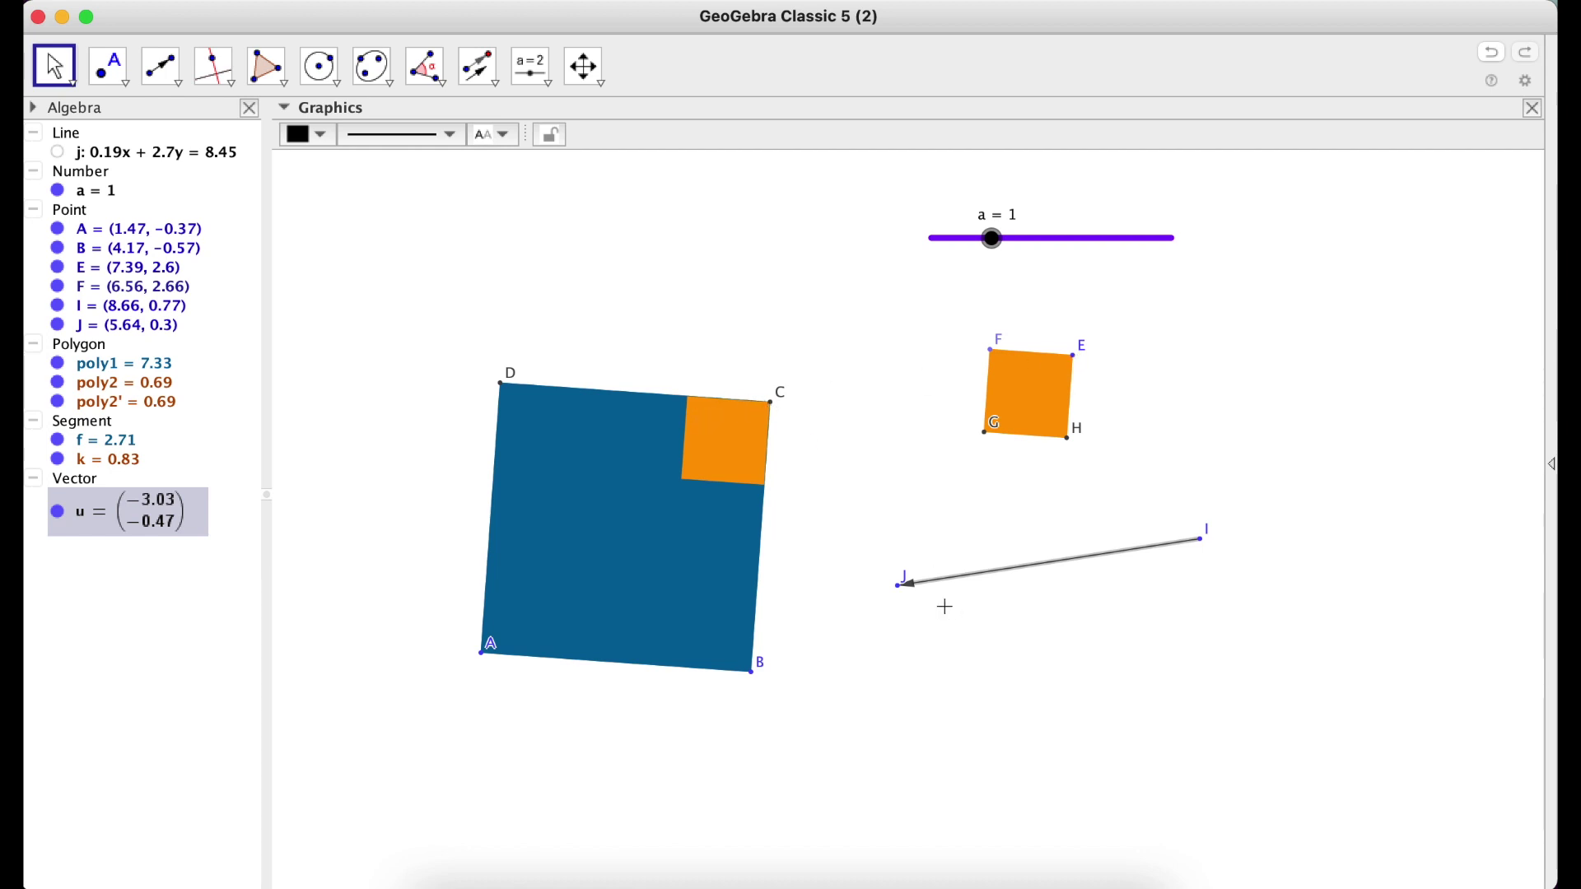
Step: Try a shorter vector with J at about (7.9, 0.5), then place I near E and J near corner C
left_click_drag(903, 600, 1125, 562)
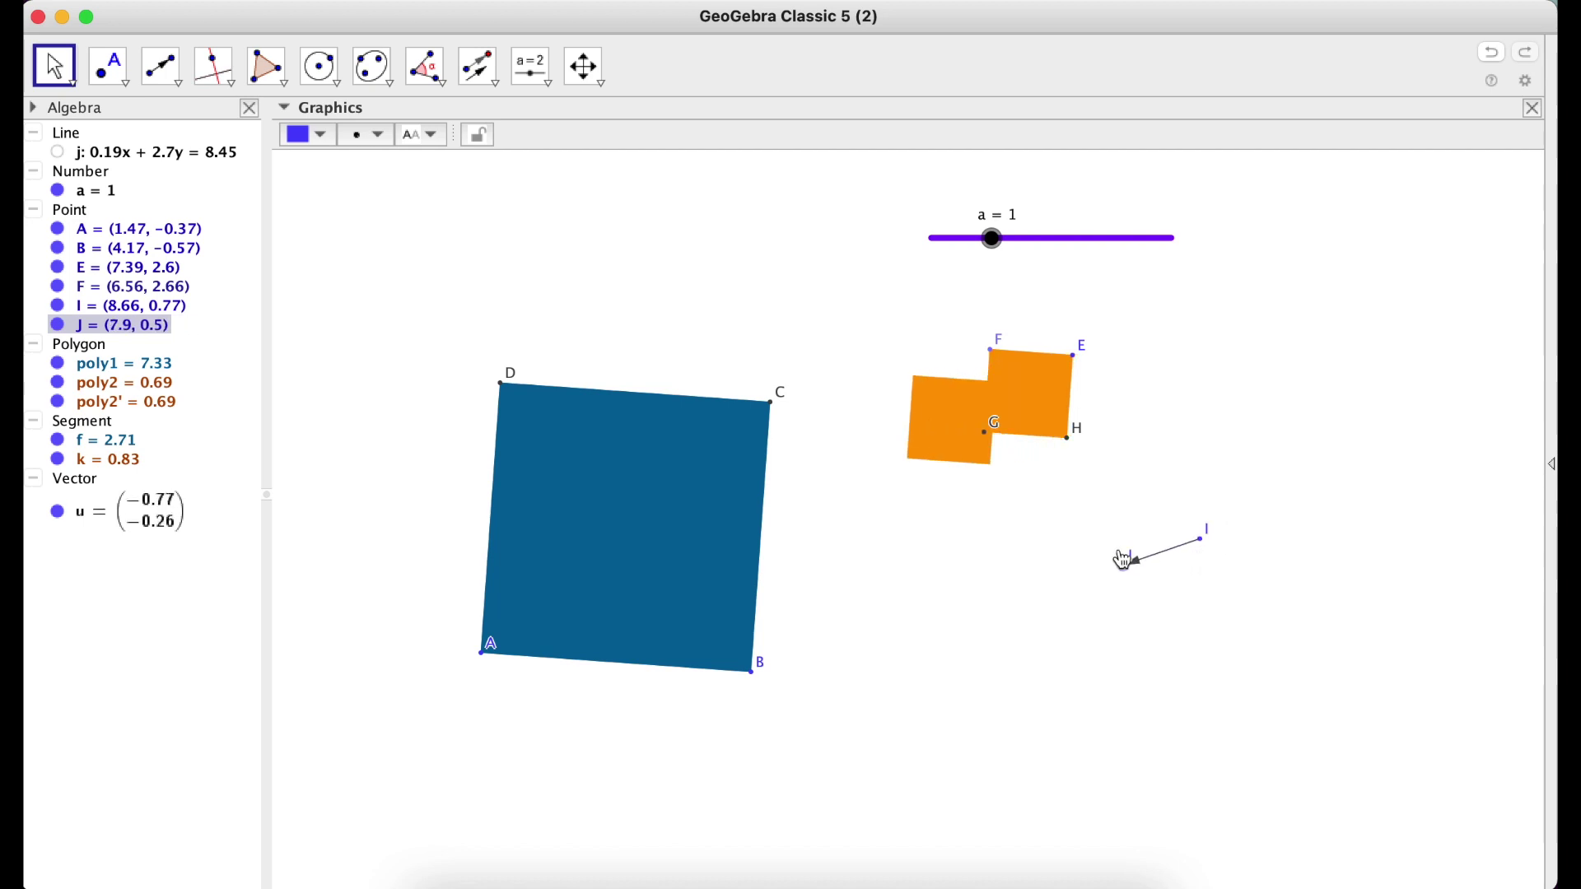
left_click(1171, 547)
left_click_drag(1181, 552, 775, 414)
left_click(804, 398)
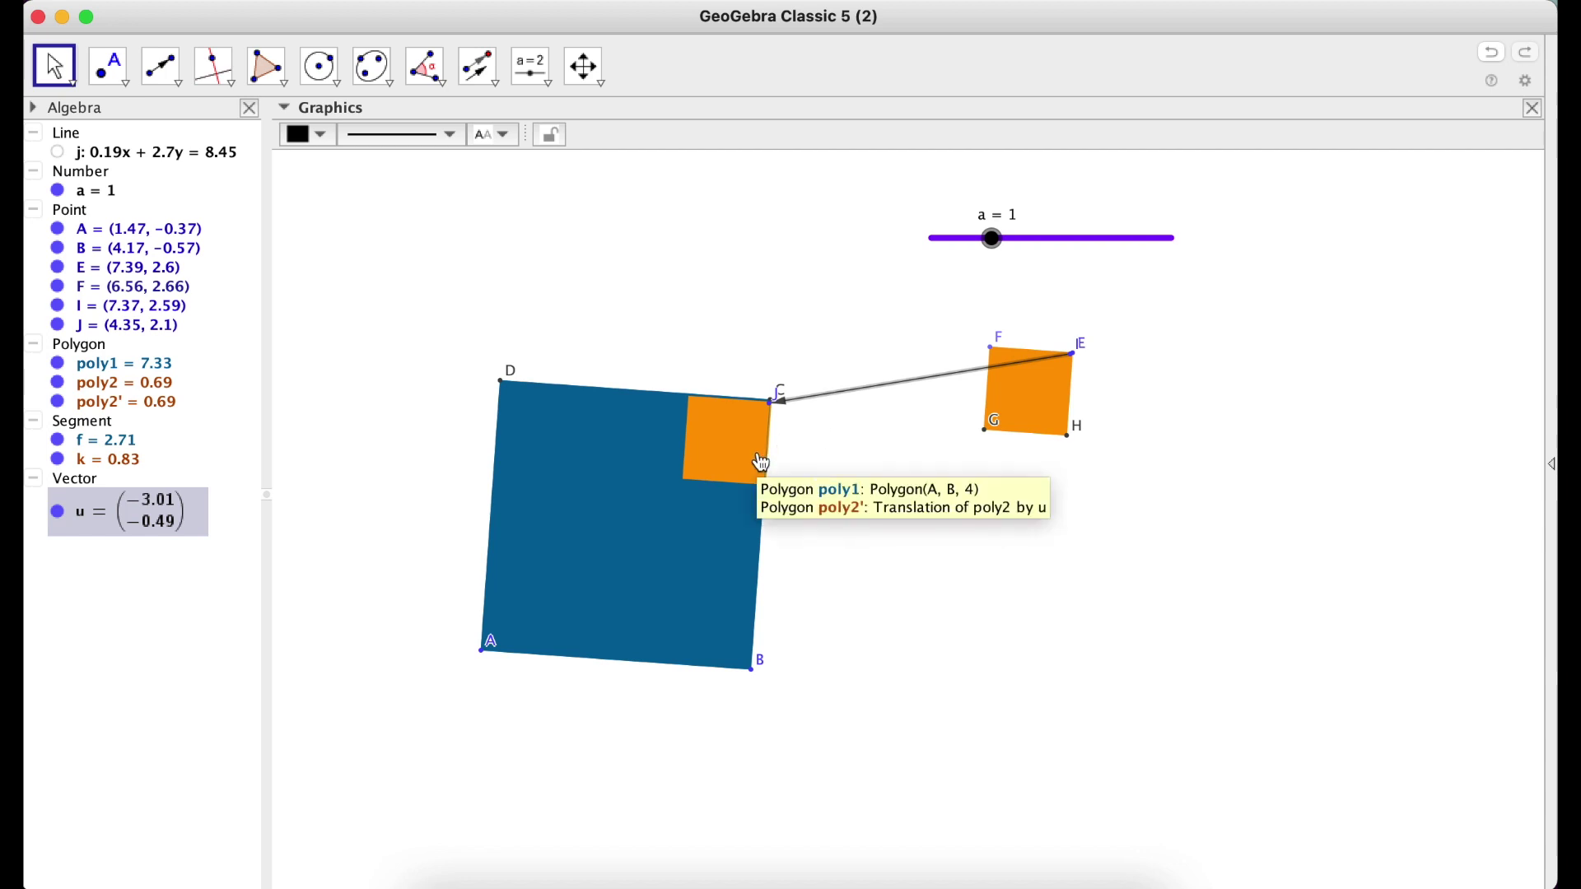
Step: Delete the vector with its endpoints I and J, moving the original orange square so E is at about (7.37, 2.27)
key("Delete")
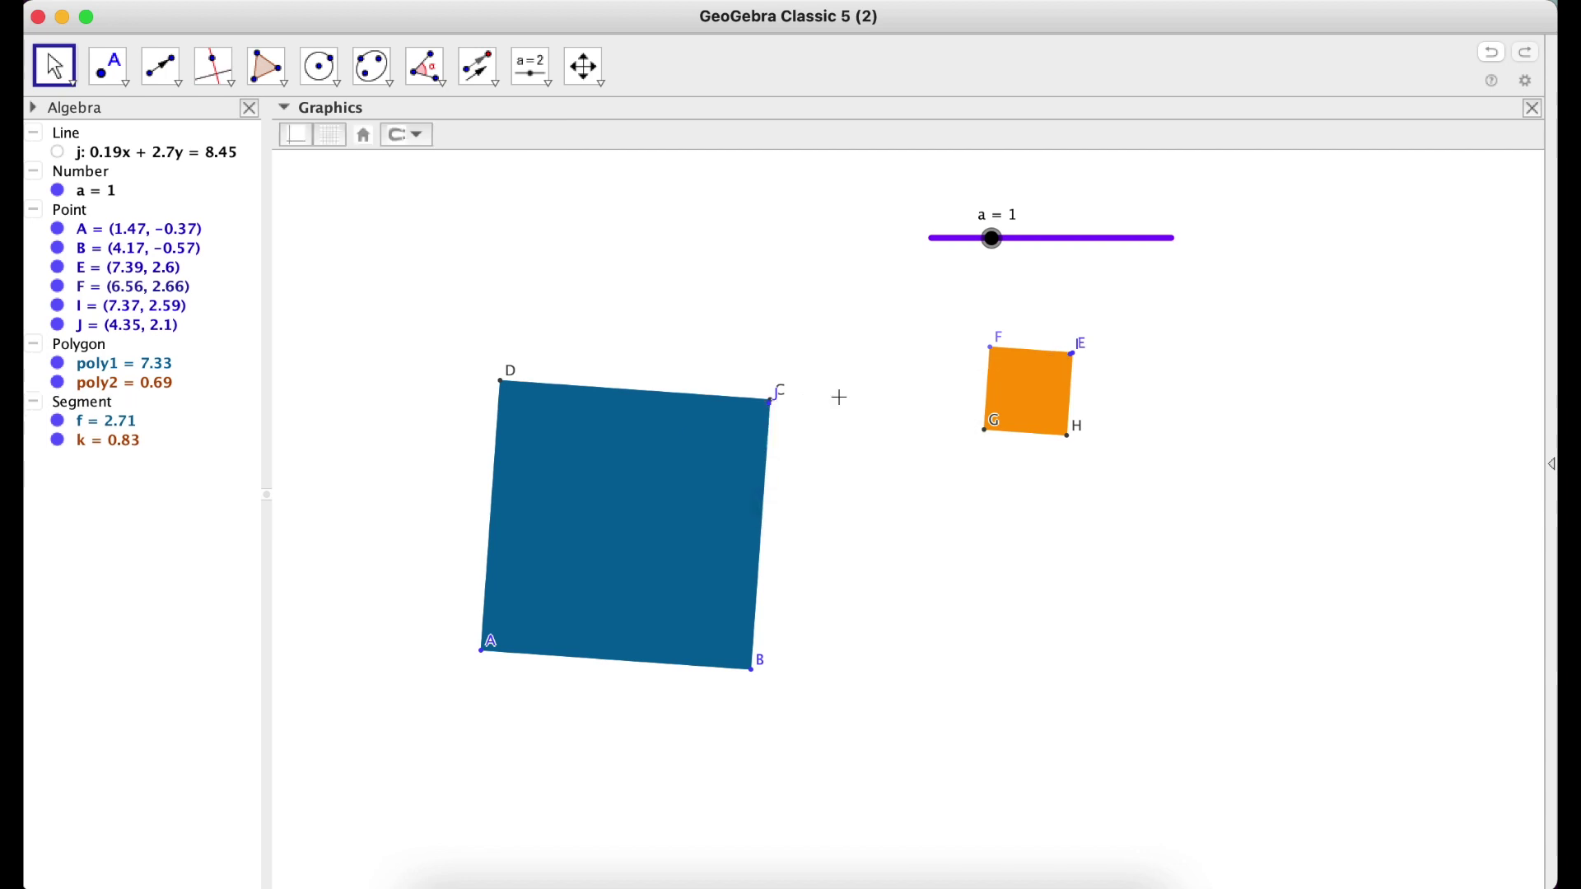
left_click_drag(1043, 399, 1039, 422)
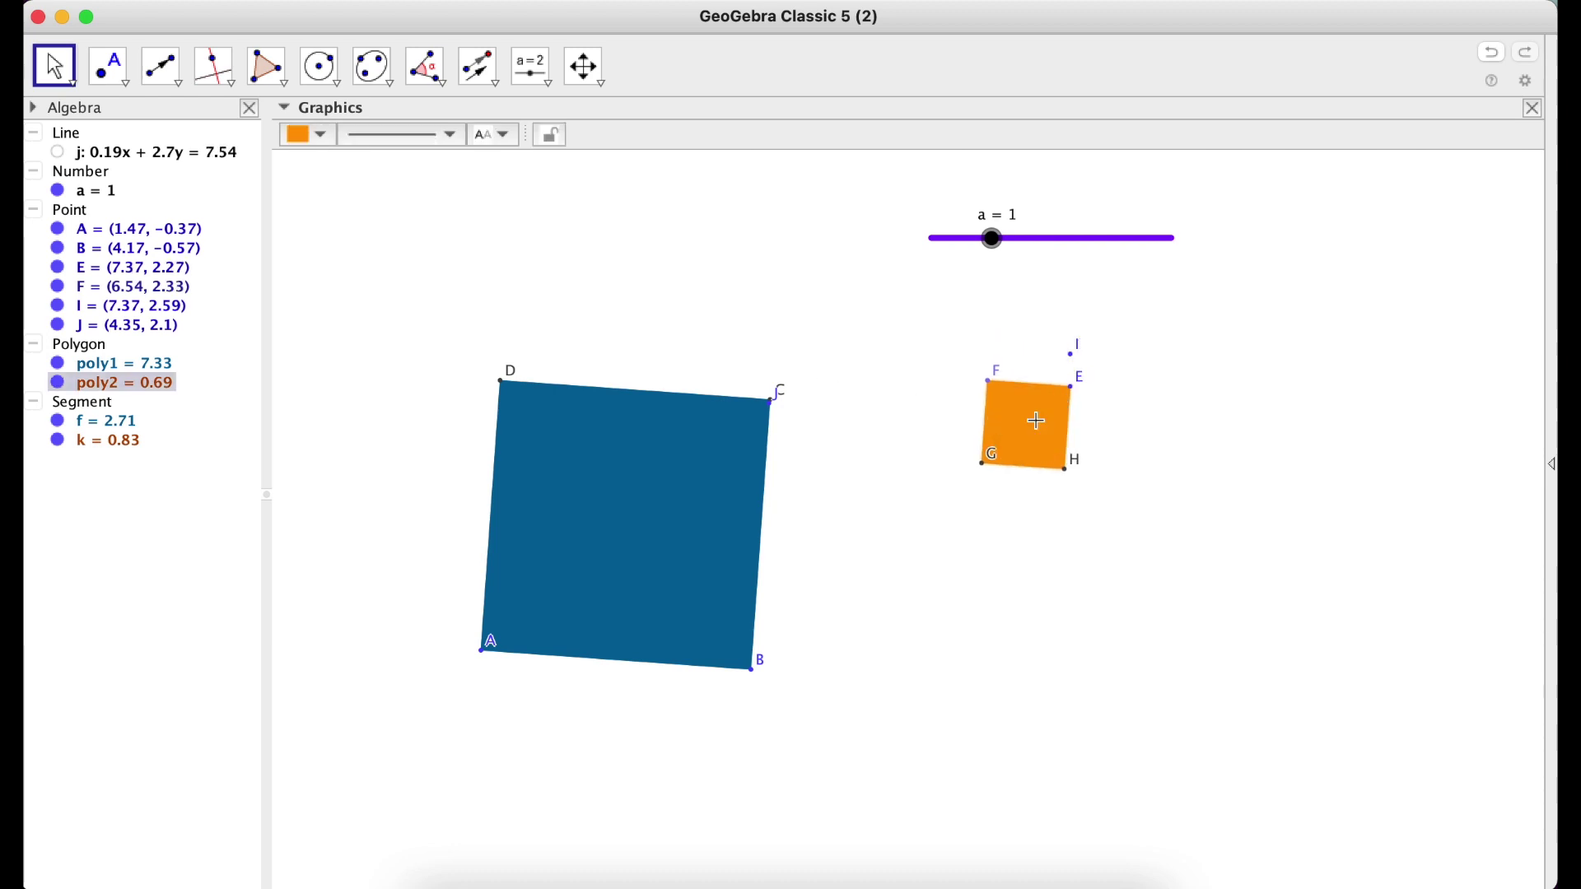
left_click(1077, 358)
key("Delete")
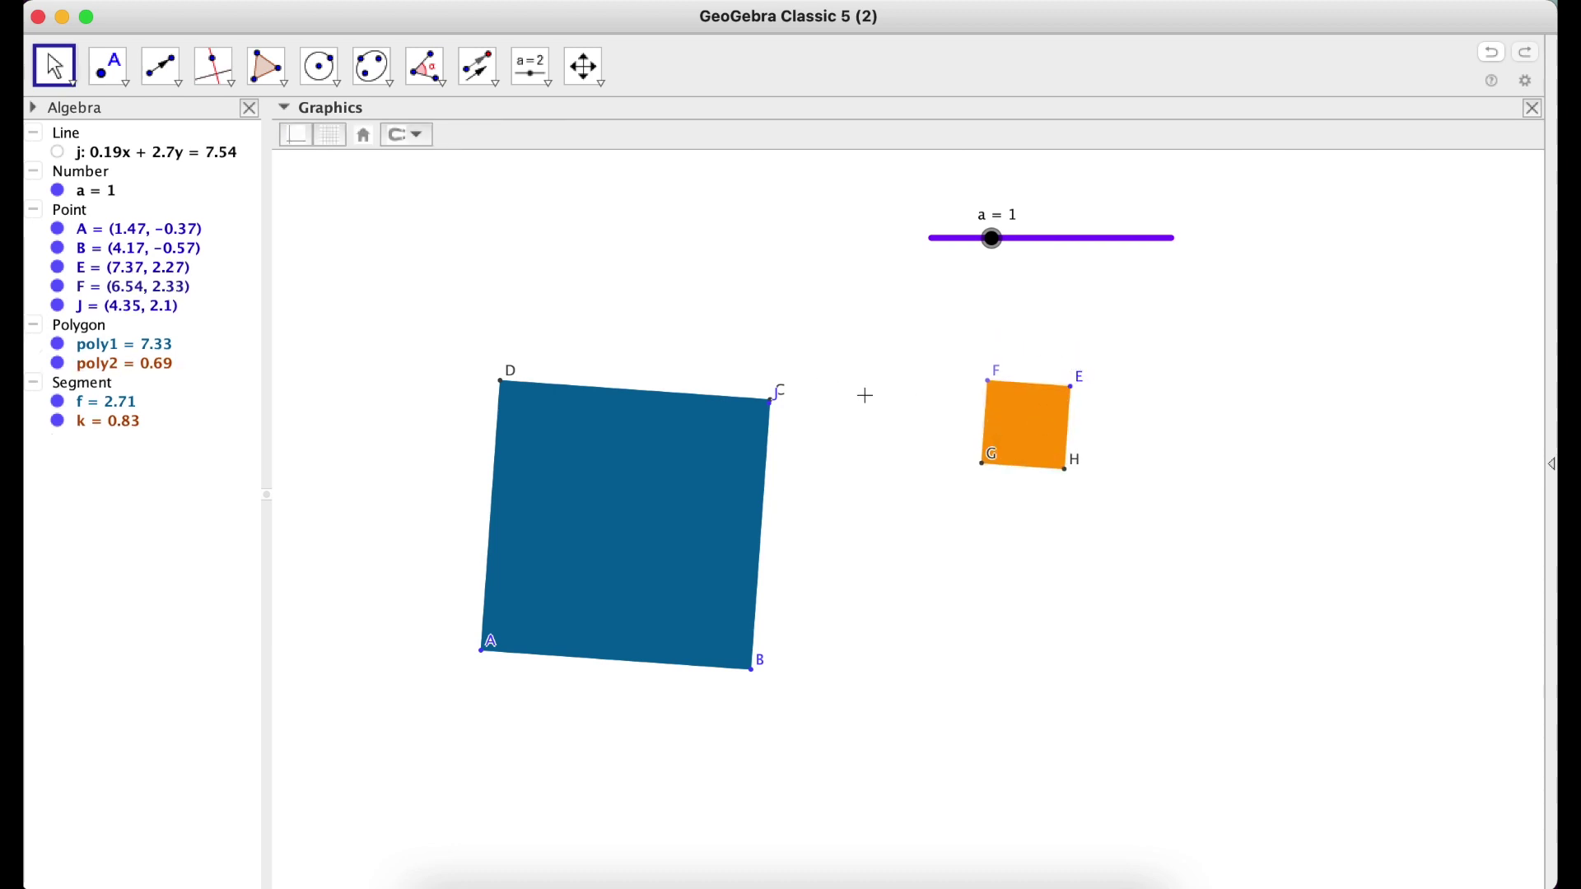
left_click(772, 418)
key("Delete")
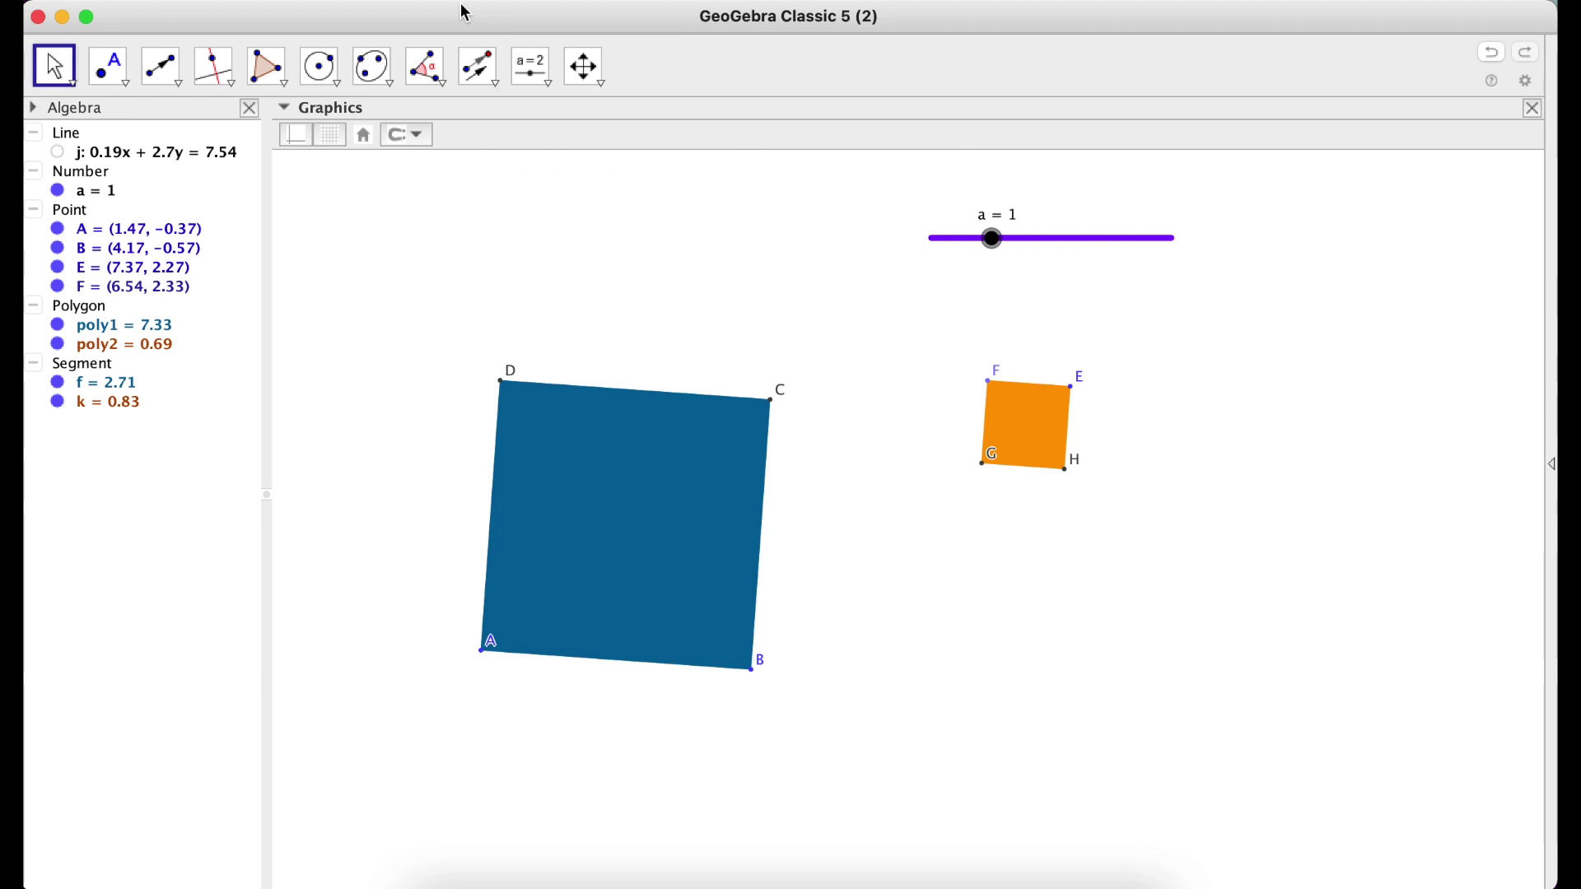
Step: Enlarge point C from centre E with the scale factor if(a<=1,a,1)
left_click(494, 82)
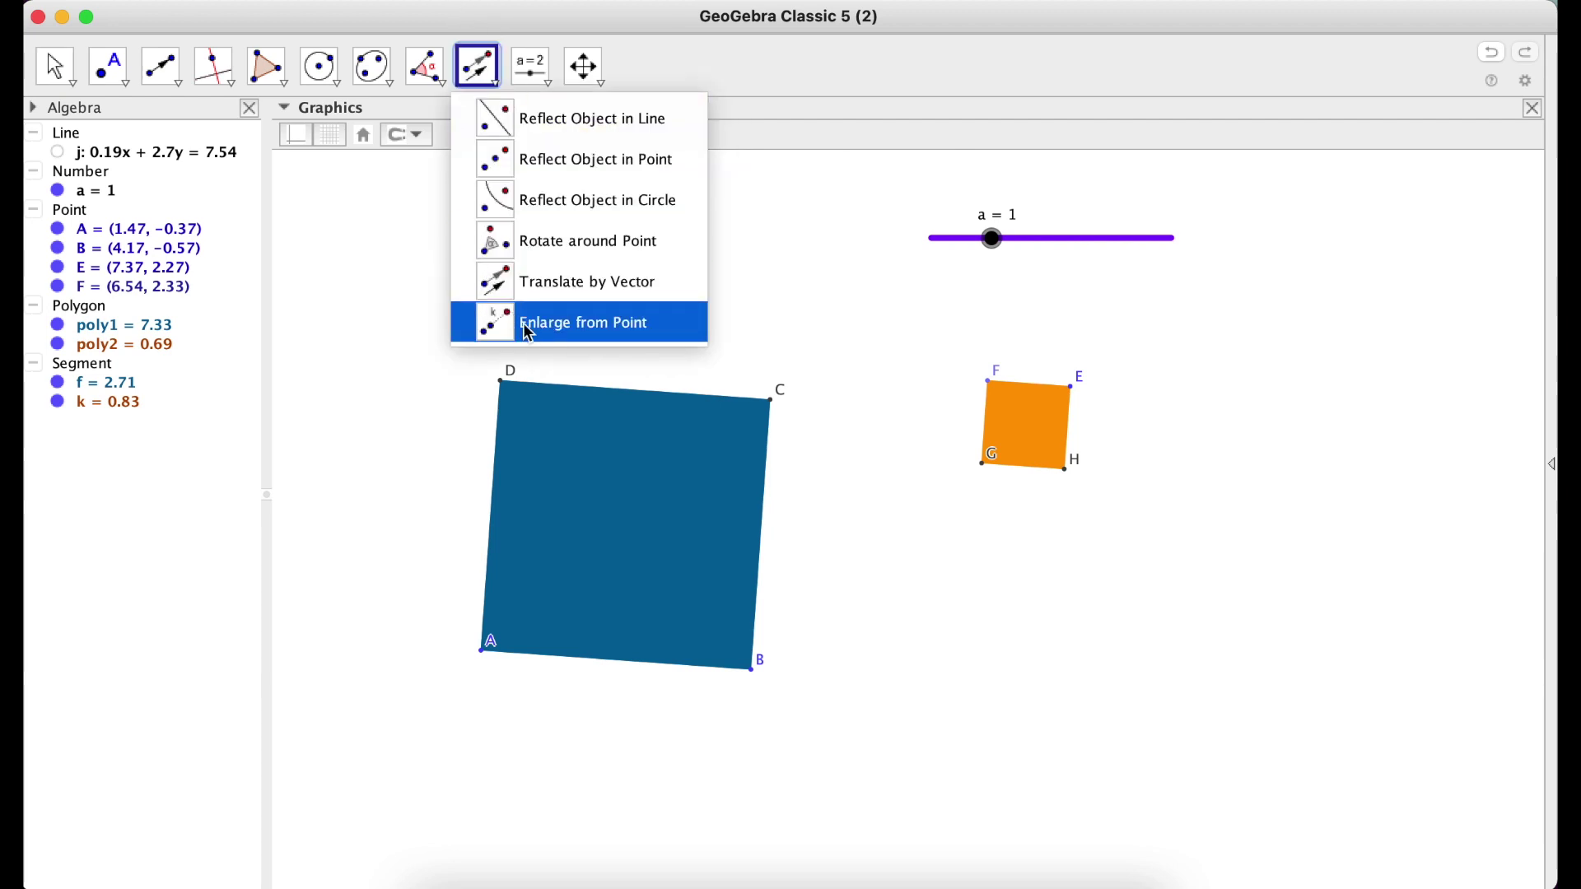
left_click(581, 326)
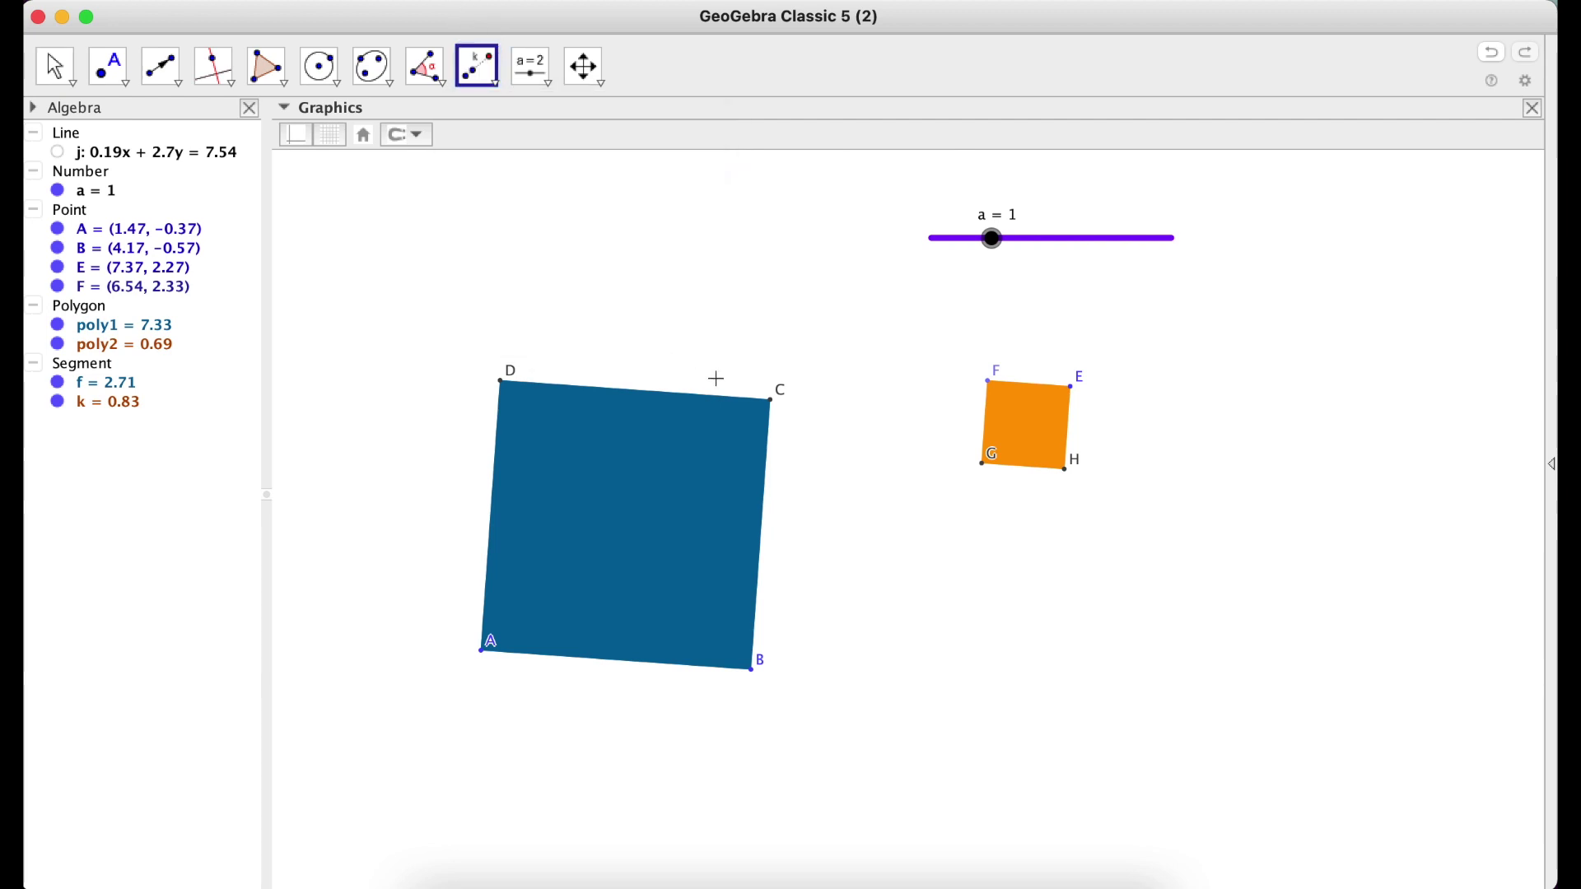
left_click(774, 402)
left_click(1075, 389)
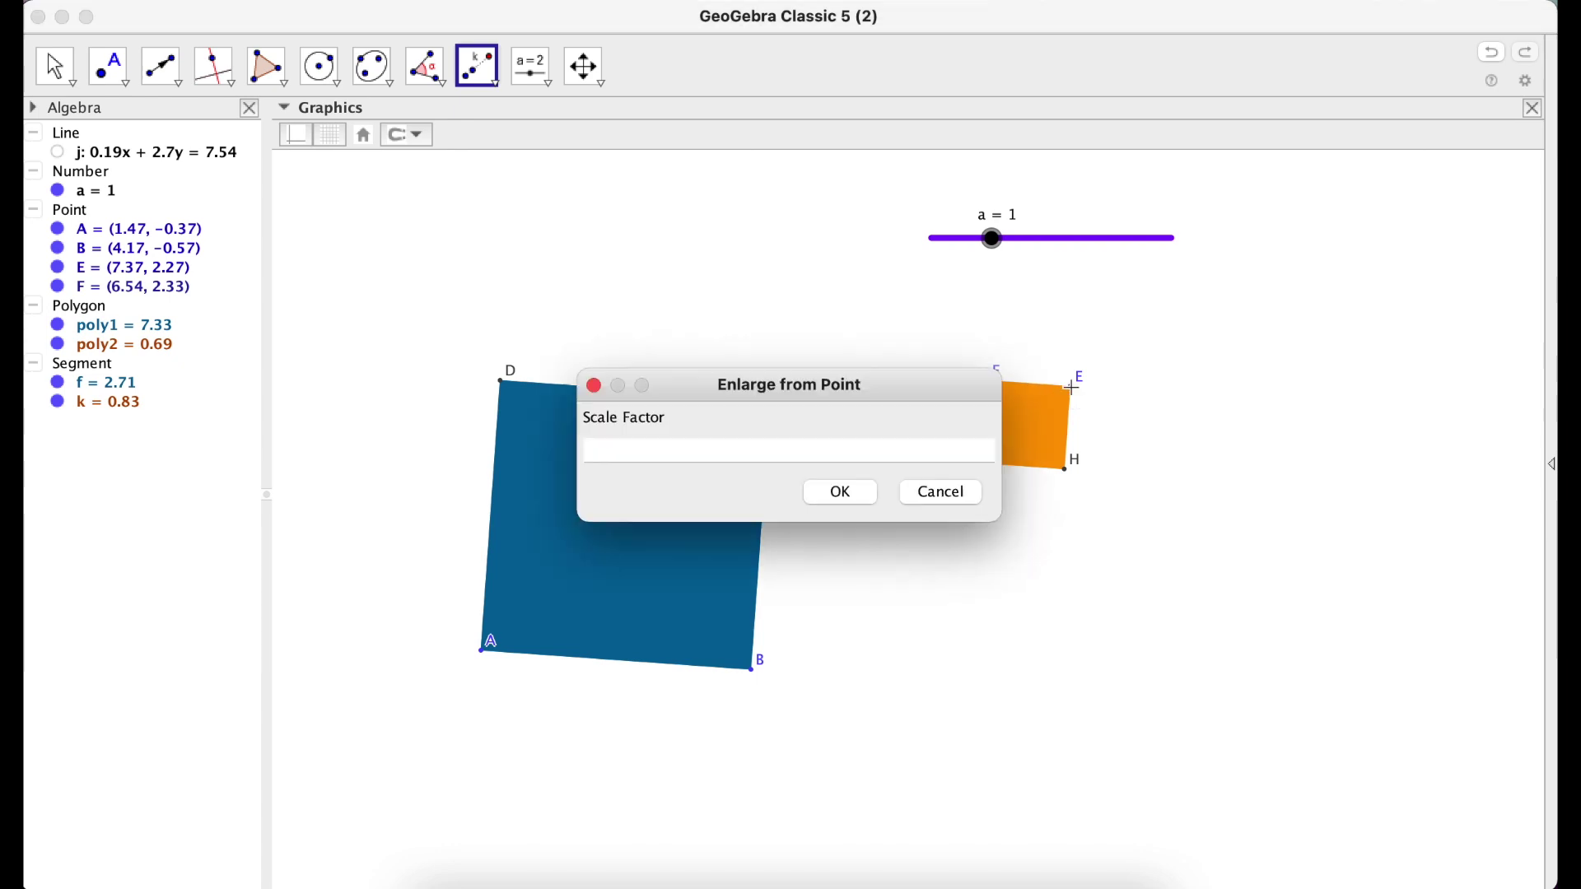
left_click_drag(659, 379, 954, 562)
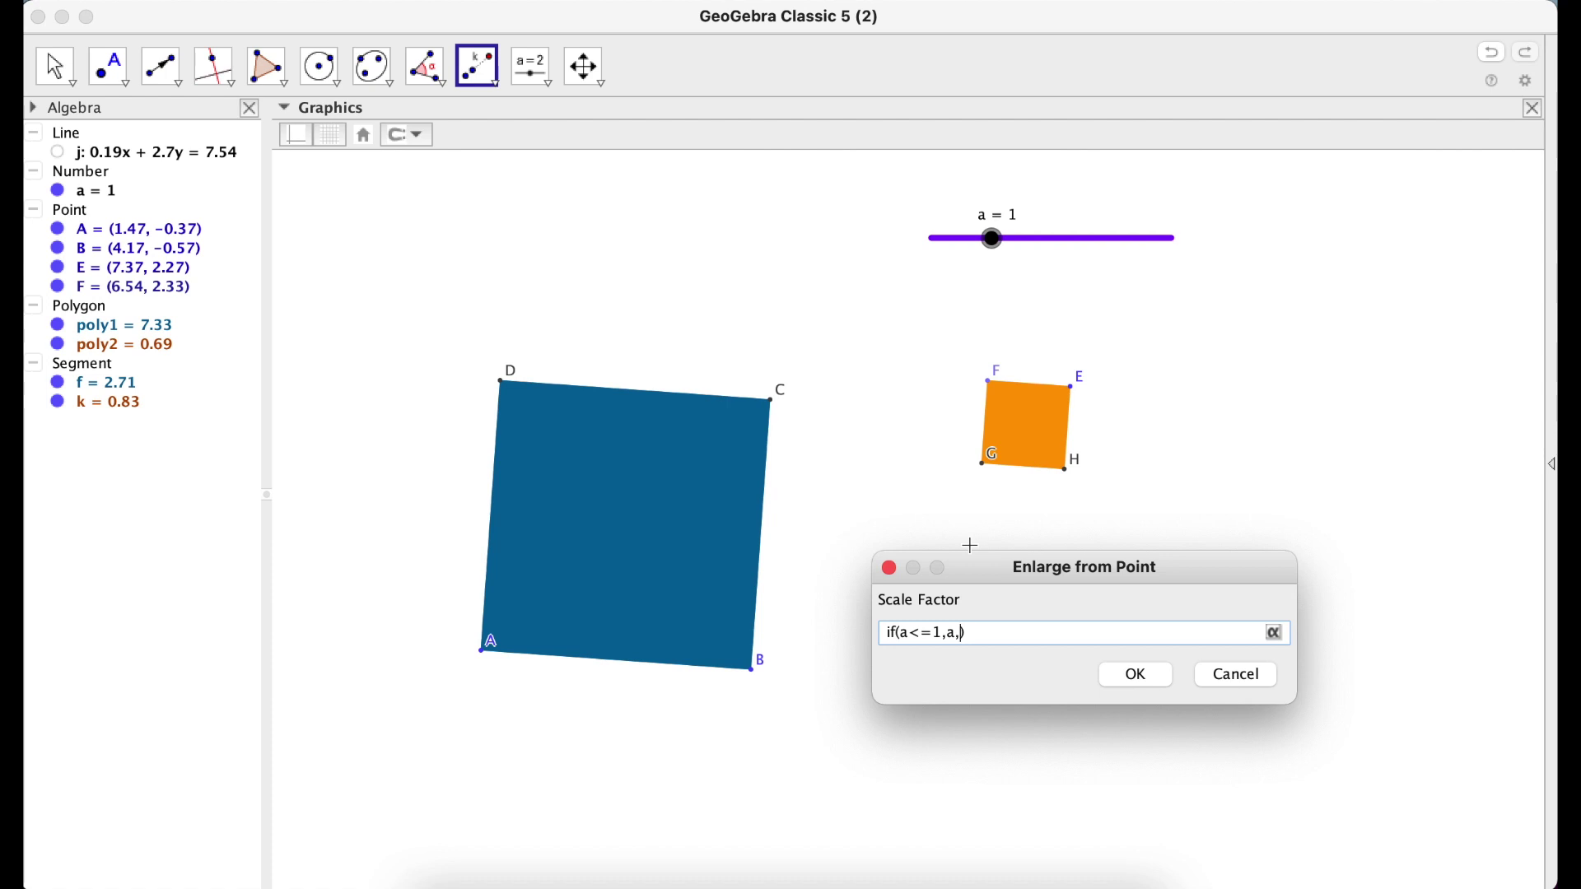
left_click(1146, 672)
Step: Test slider a at 0.7 and 0.54, and leave it at 0.6 so C' lies between C and E
left_click(35, 56)
left_click(993, 243)
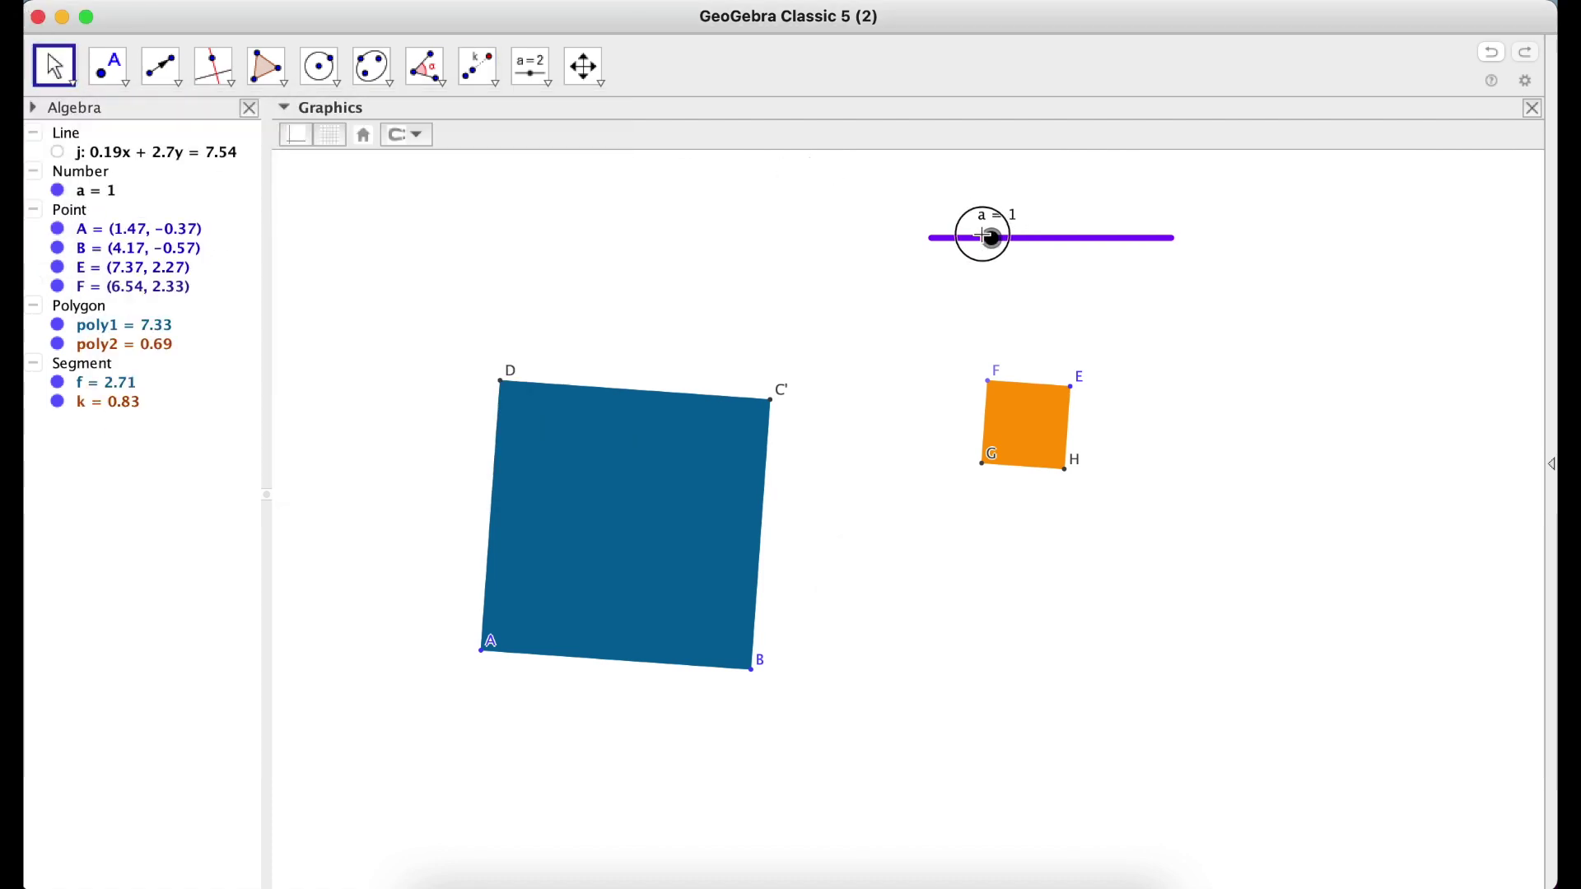
mouse_move(991, 241)
left_mouse_down()
mouse_move(984, 259)
mouse_move(934, 260)
mouse_move(1004, 245)
mouse_move(975, 245)
left_mouse_up()
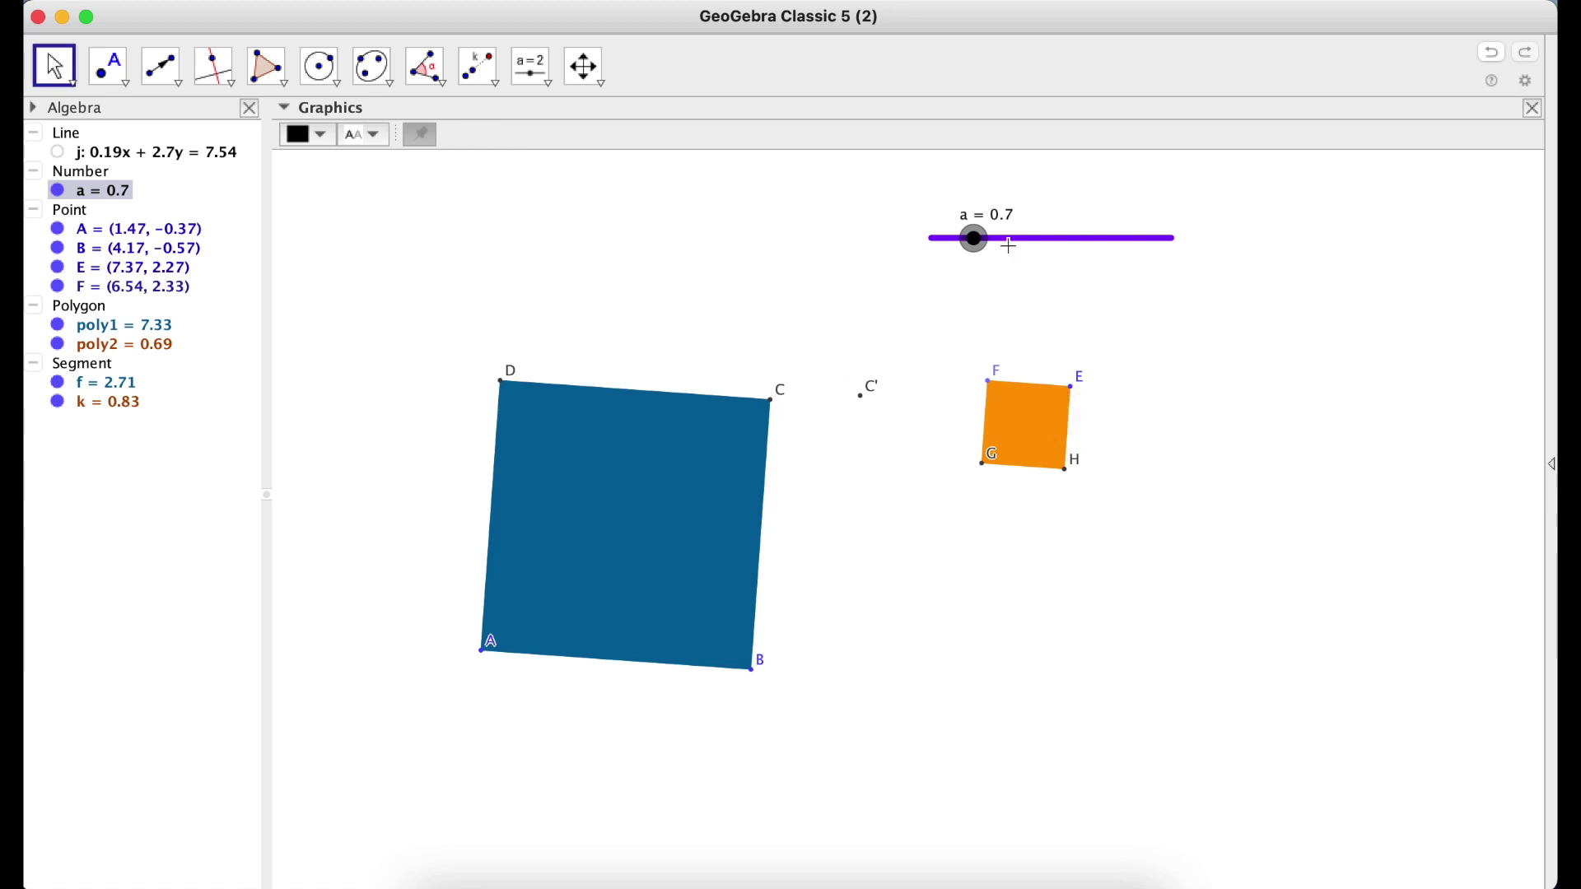
mouse_move(977, 247)
left_mouse_down()
mouse_move(1004, 245)
mouse_move(929, 252)
mouse_move(965, 257)
left_mouse_up()
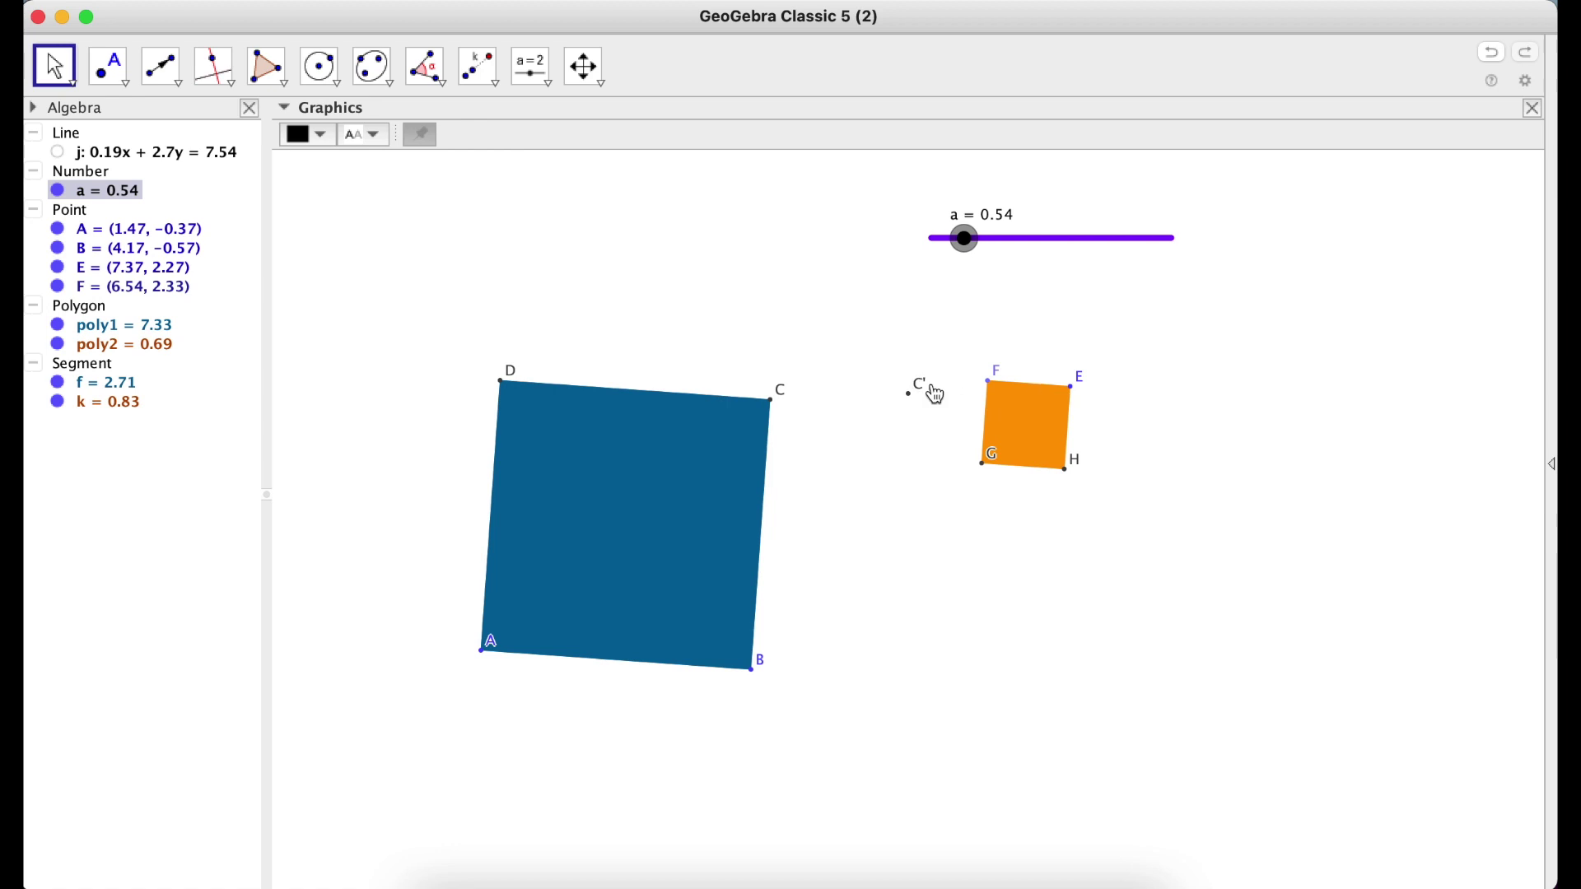
mouse_move(964, 242)
left_mouse_down()
mouse_move(997, 249)
mouse_move(970, 243)
left_mouse_up()
Step: Draw a vector from point E to point C' and set slider a to 0.72
left_click(162, 66)
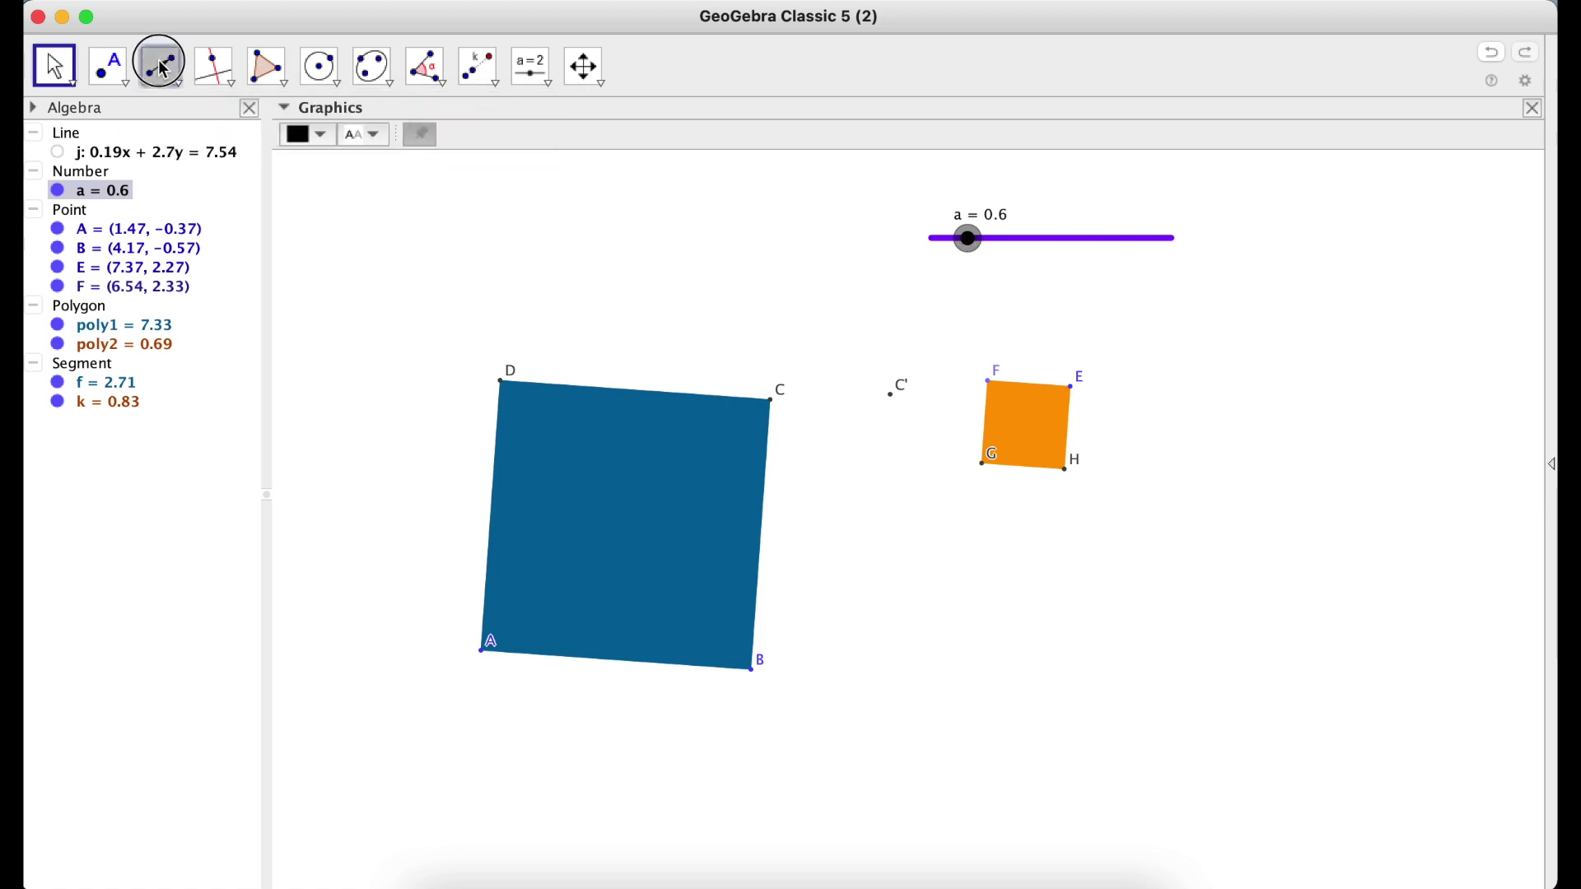
left_click(1074, 392)
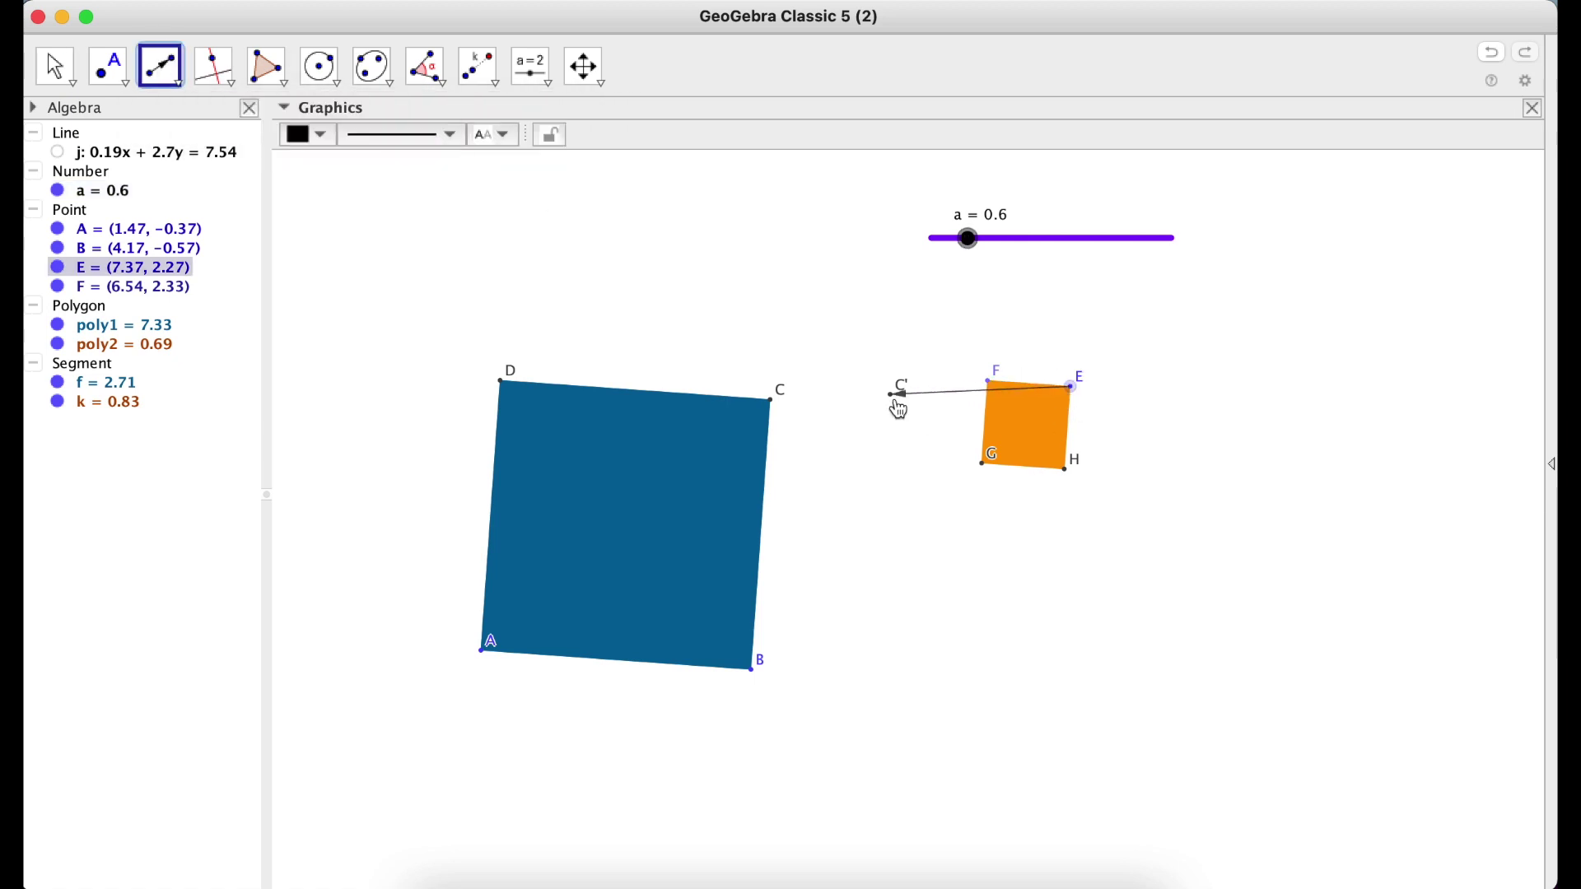
left_click(897, 398)
left_click(56, 66)
left_click(972, 239)
mouse_move(980, 244)
left_mouse_down()
mouse_move(1009, 243)
mouse_move(947, 250)
mouse_move(976, 243)
left_mouse_up()
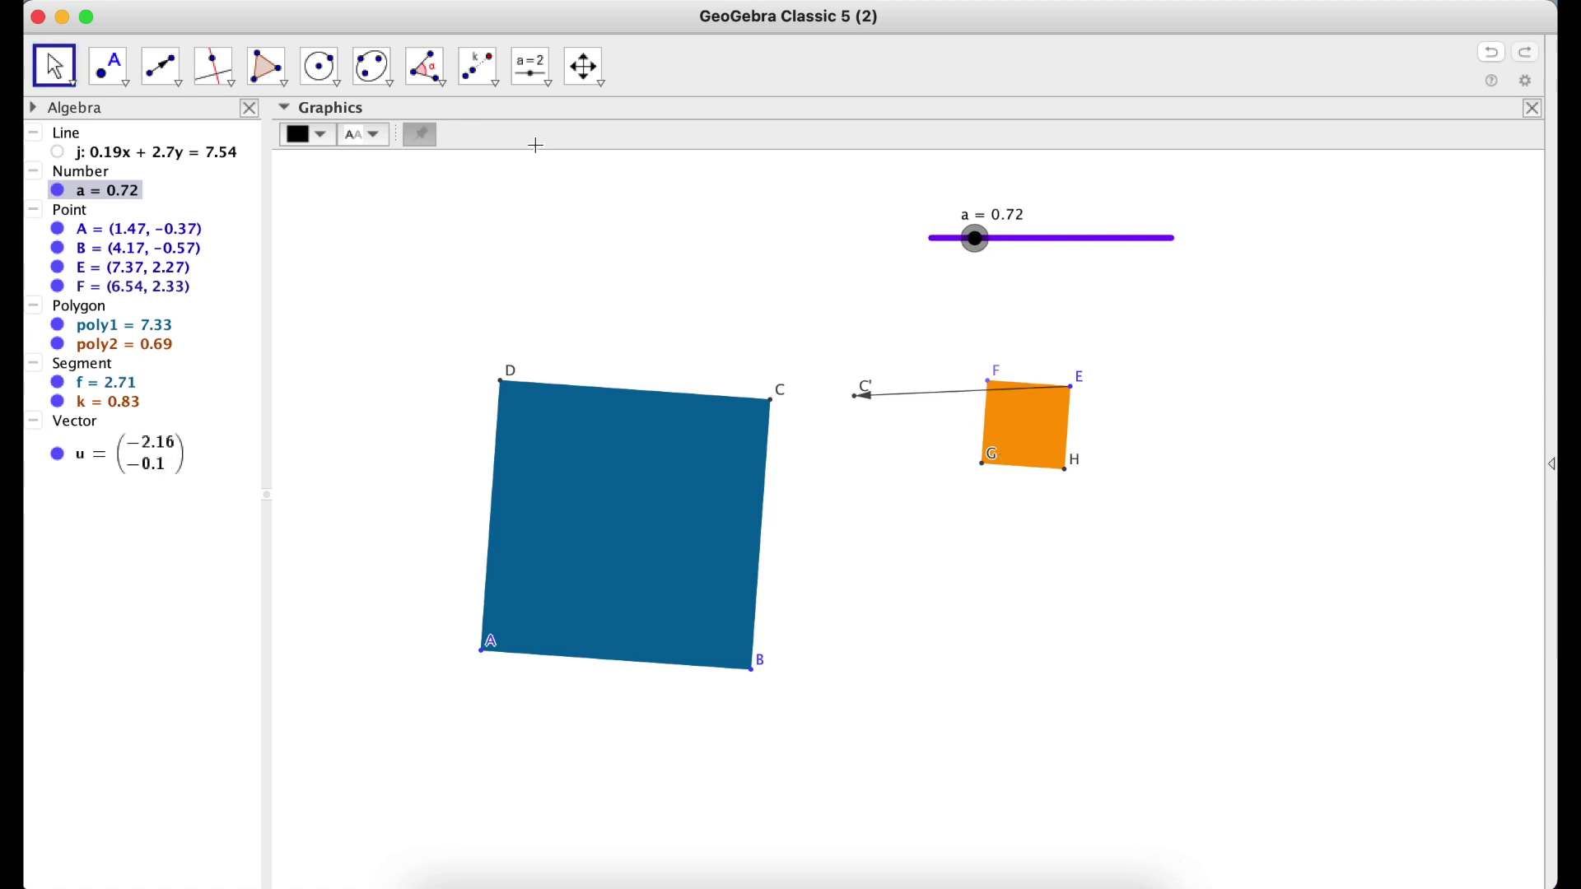
Step: Translate the orange square by the vector from E to C'
left_click(494, 83)
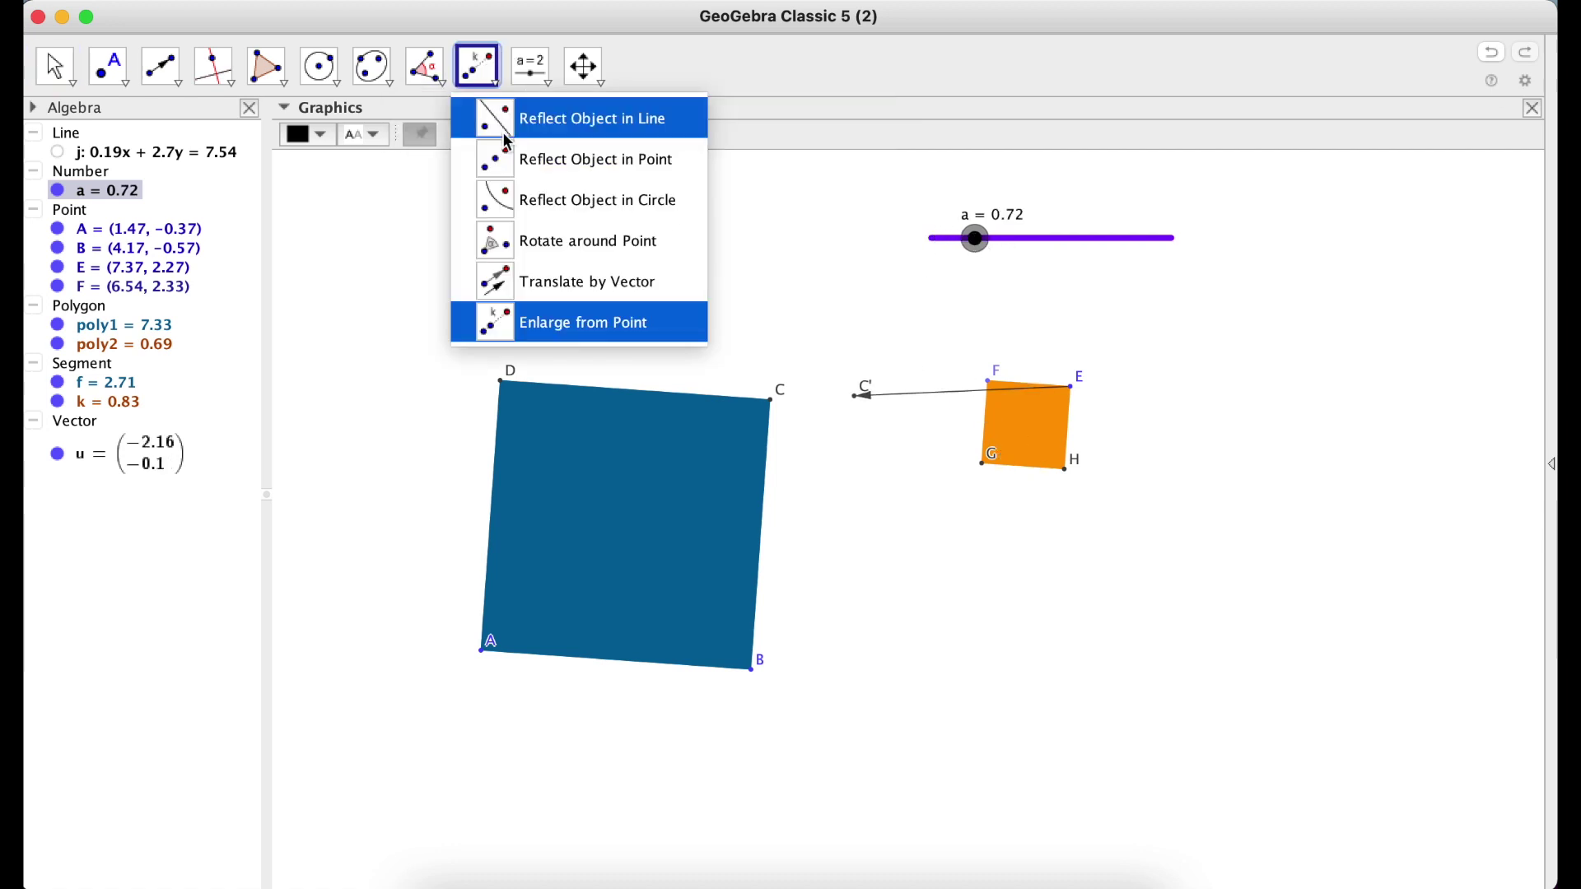
left_click(557, 283)
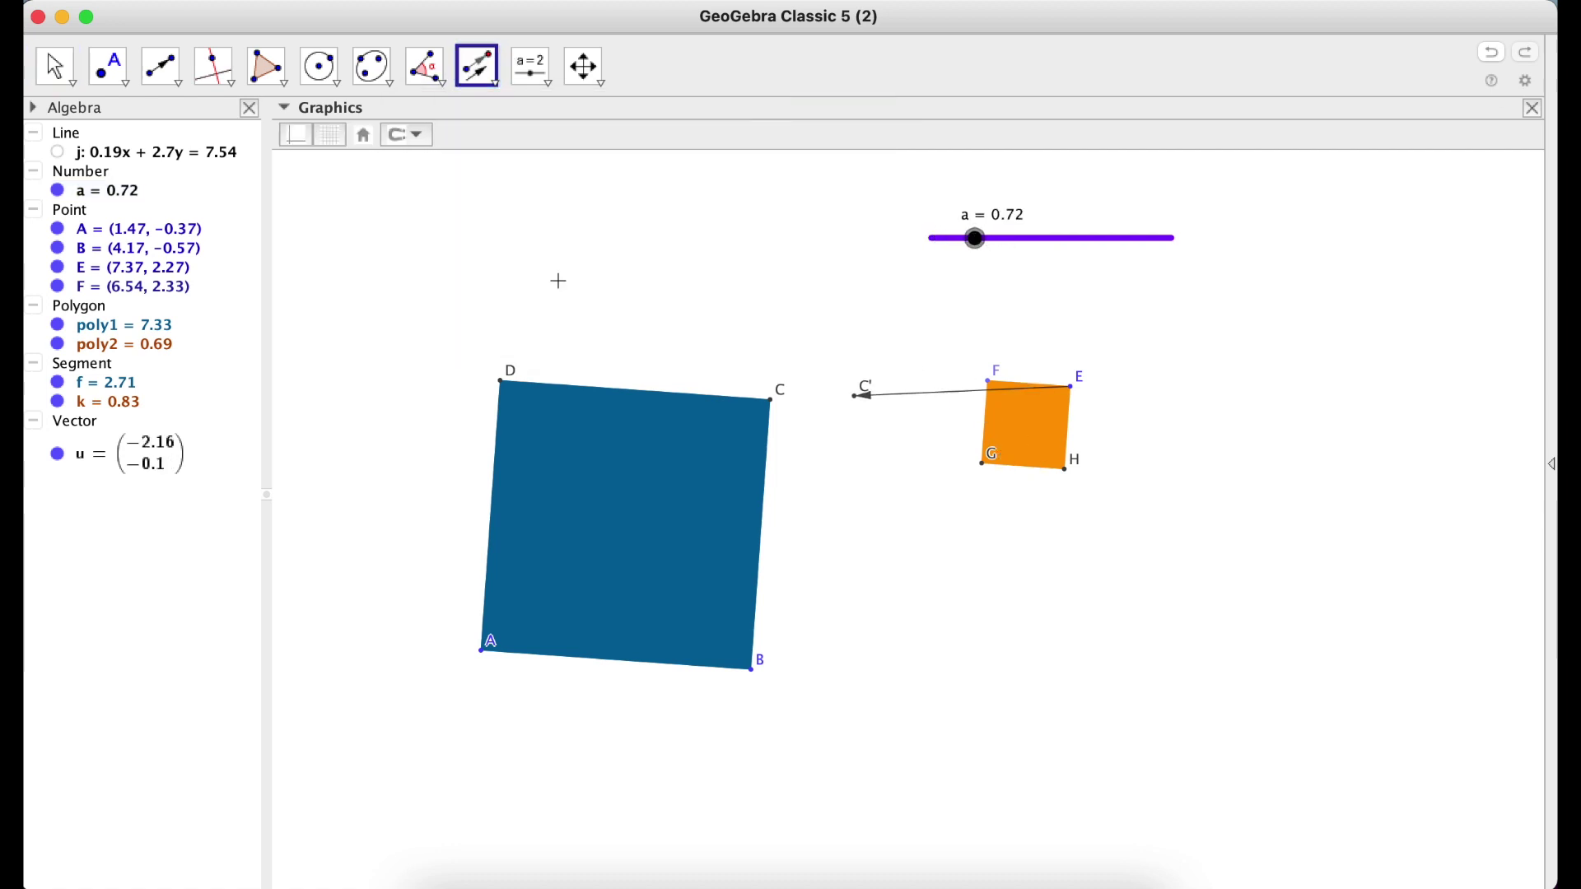
left_click(1036, 421)
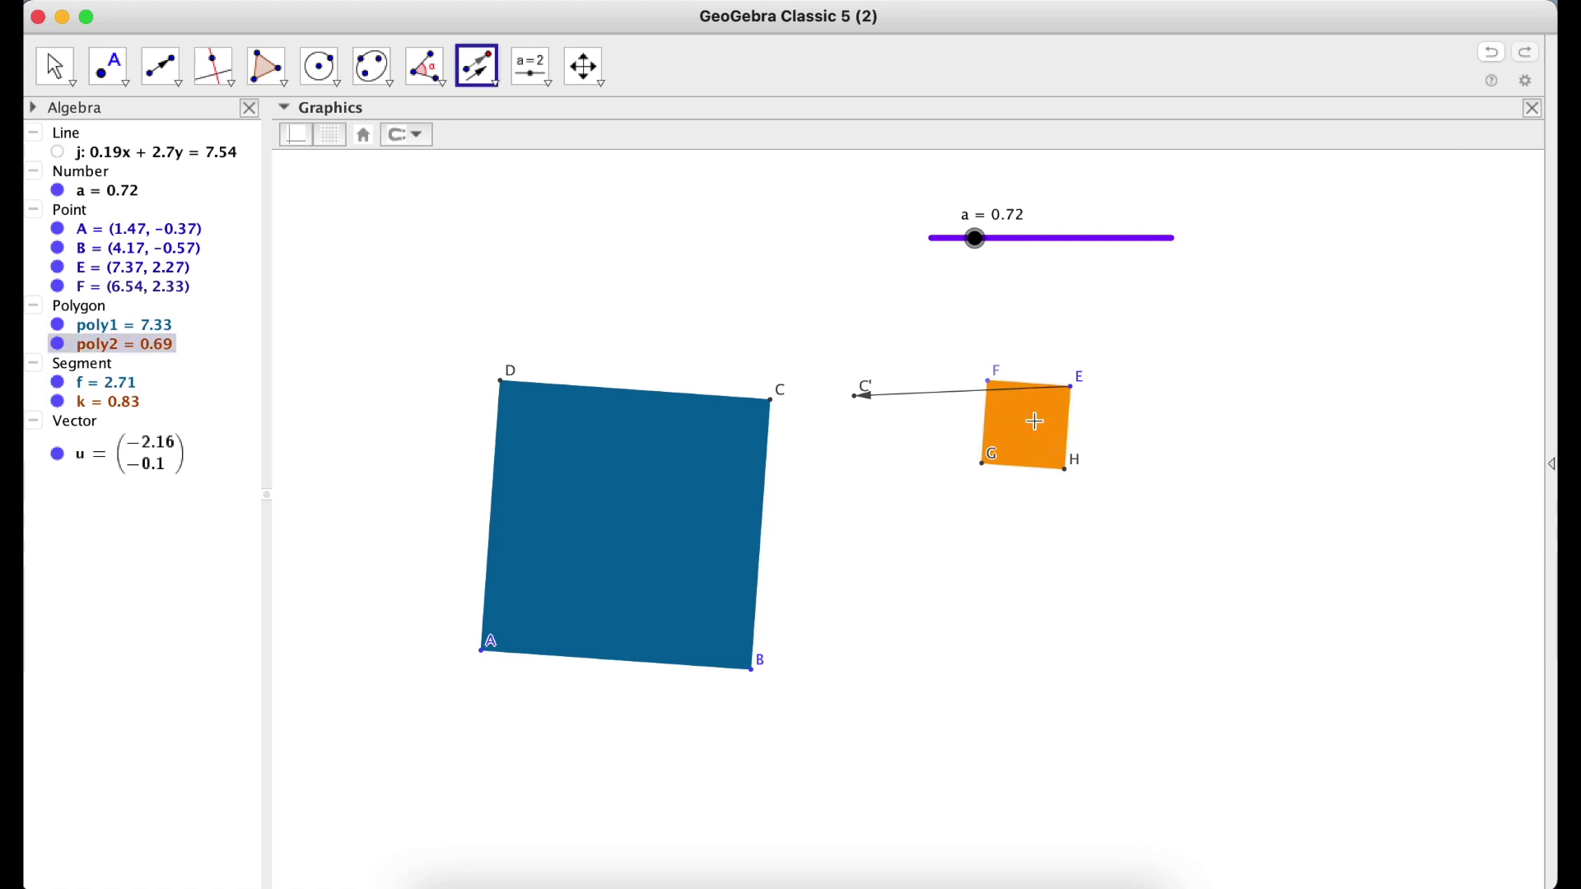
left_click(963, 394)
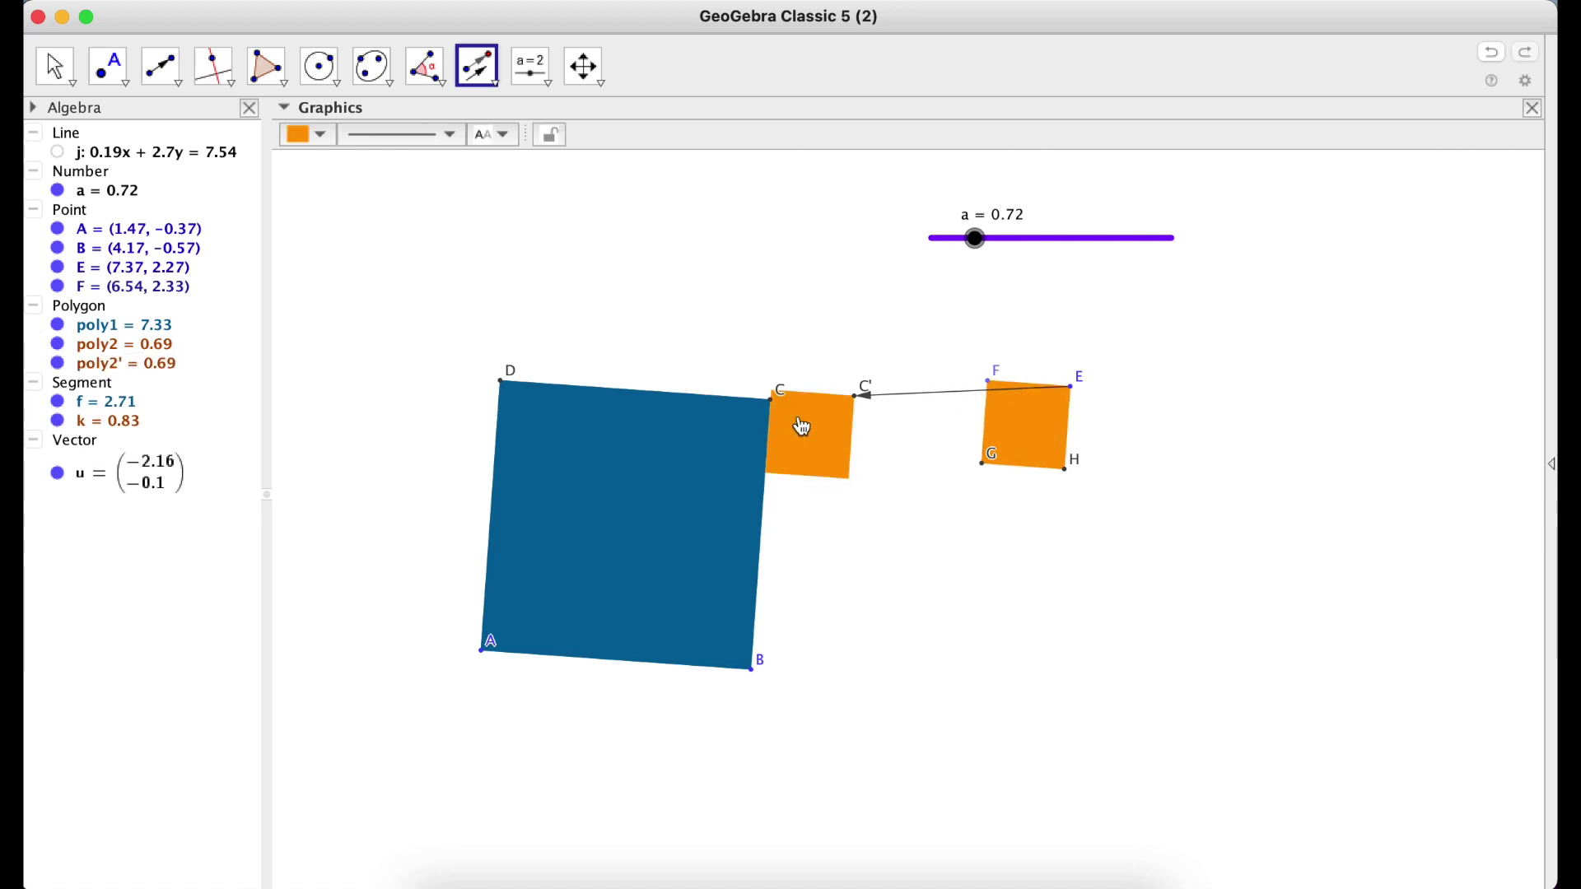
Step: Translate vertices H, G and F by the vector from E to C', and set slider a to 1.26
left_click(1067, 480)
left_click(929, 402)
left_click(985, 467)
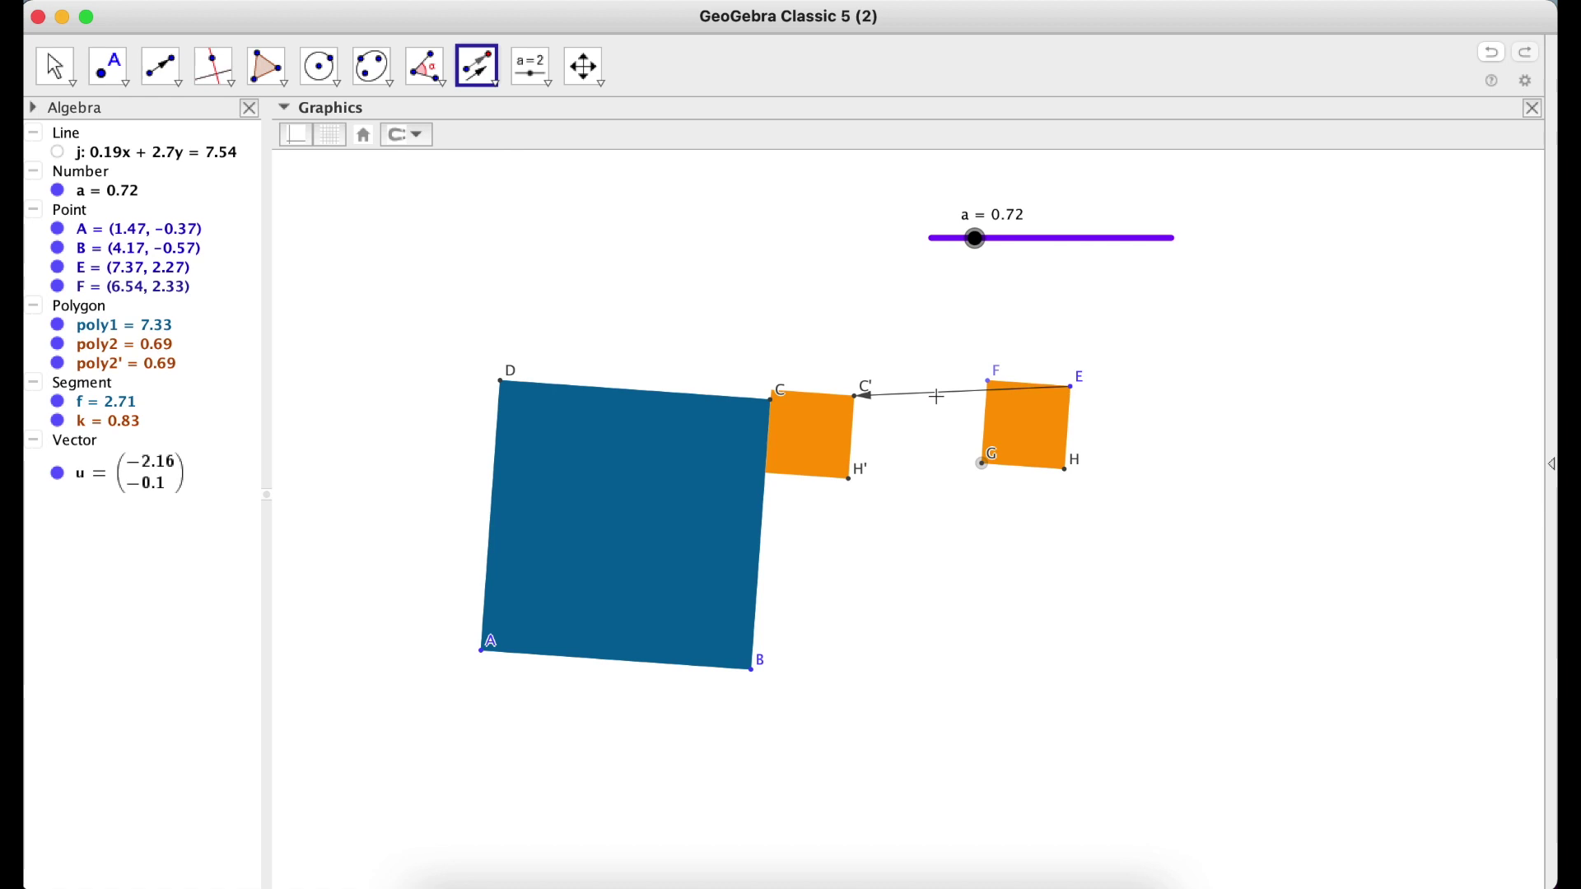
left_click(987, 384)
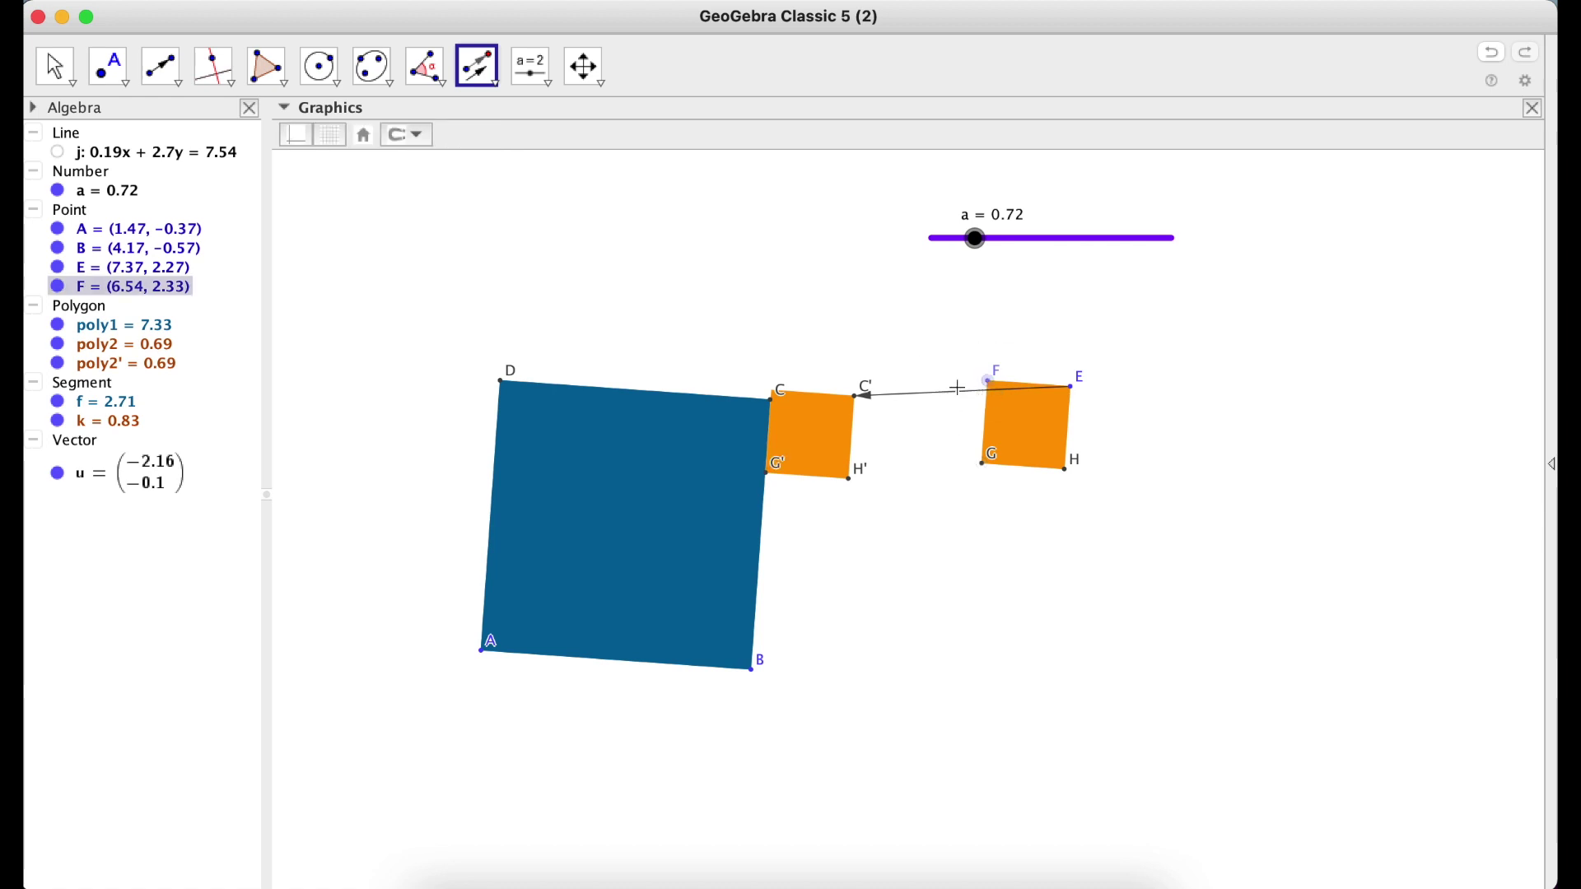
left_click(952, 394)
left_click(56, 66)
left_click_drag(976, 239, 1009, 240)
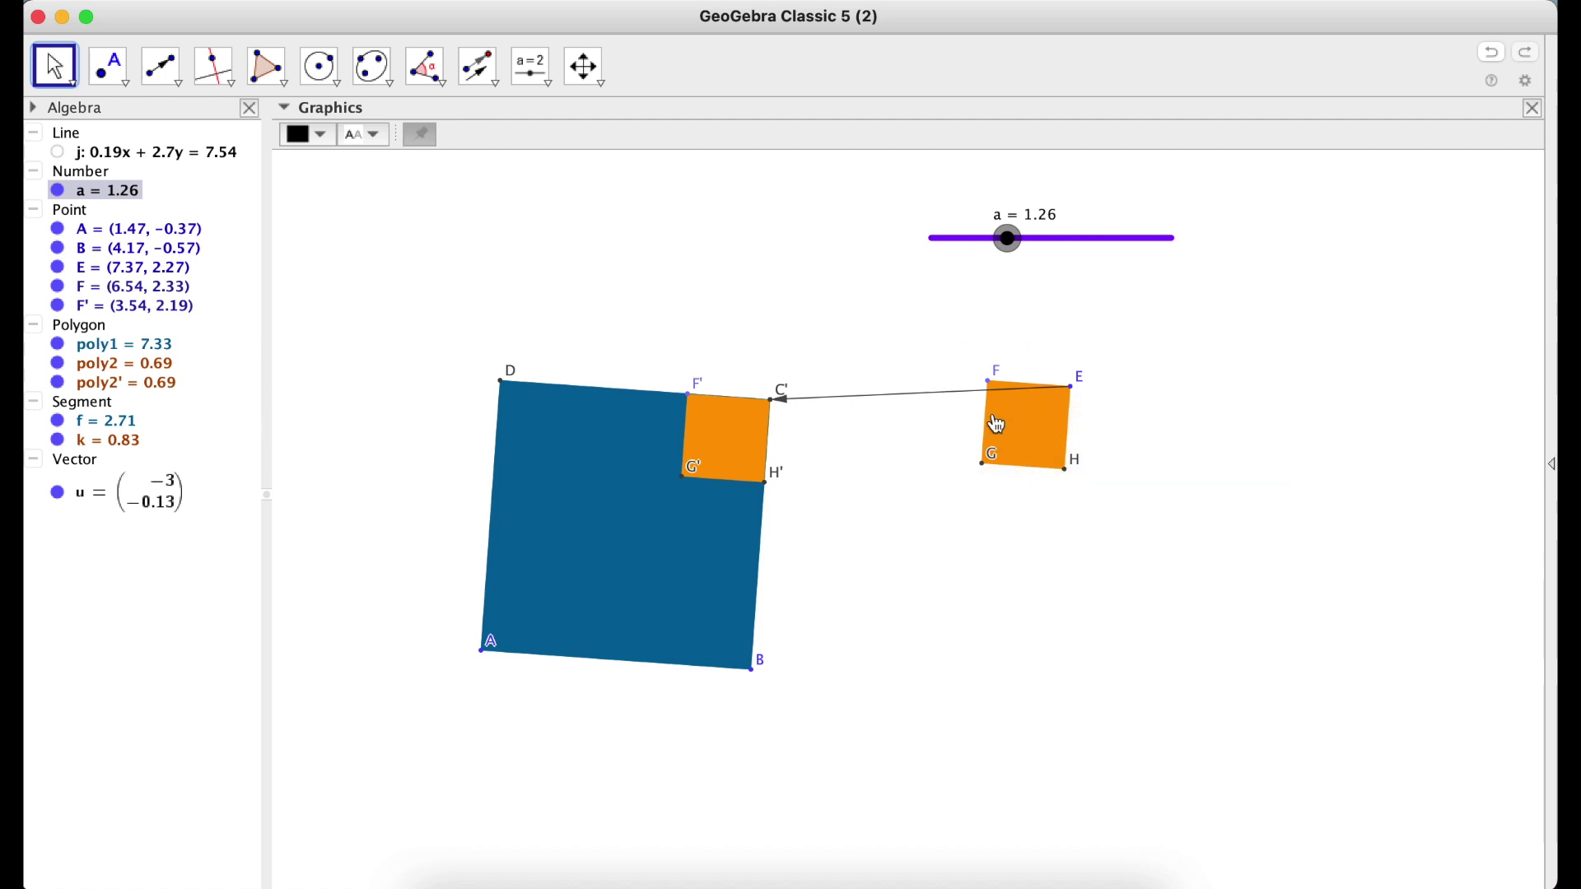
Step: Hide the original orange square poly2 and, after listing the auxiliary objects, hide its vertices G and H
left_click(58, 365)
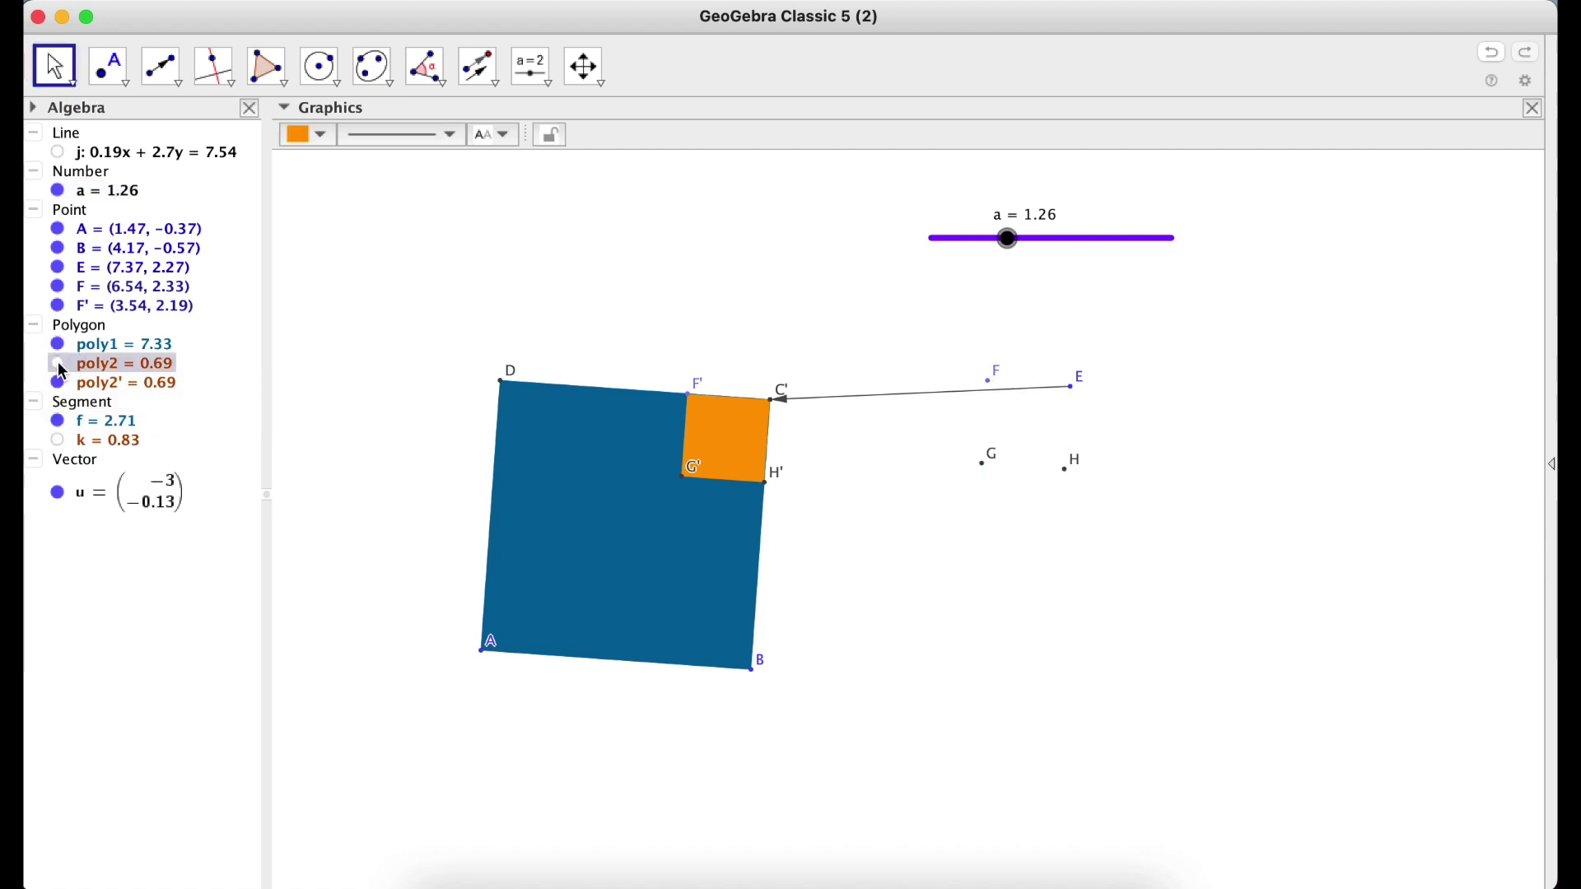
left_click(35, 108)
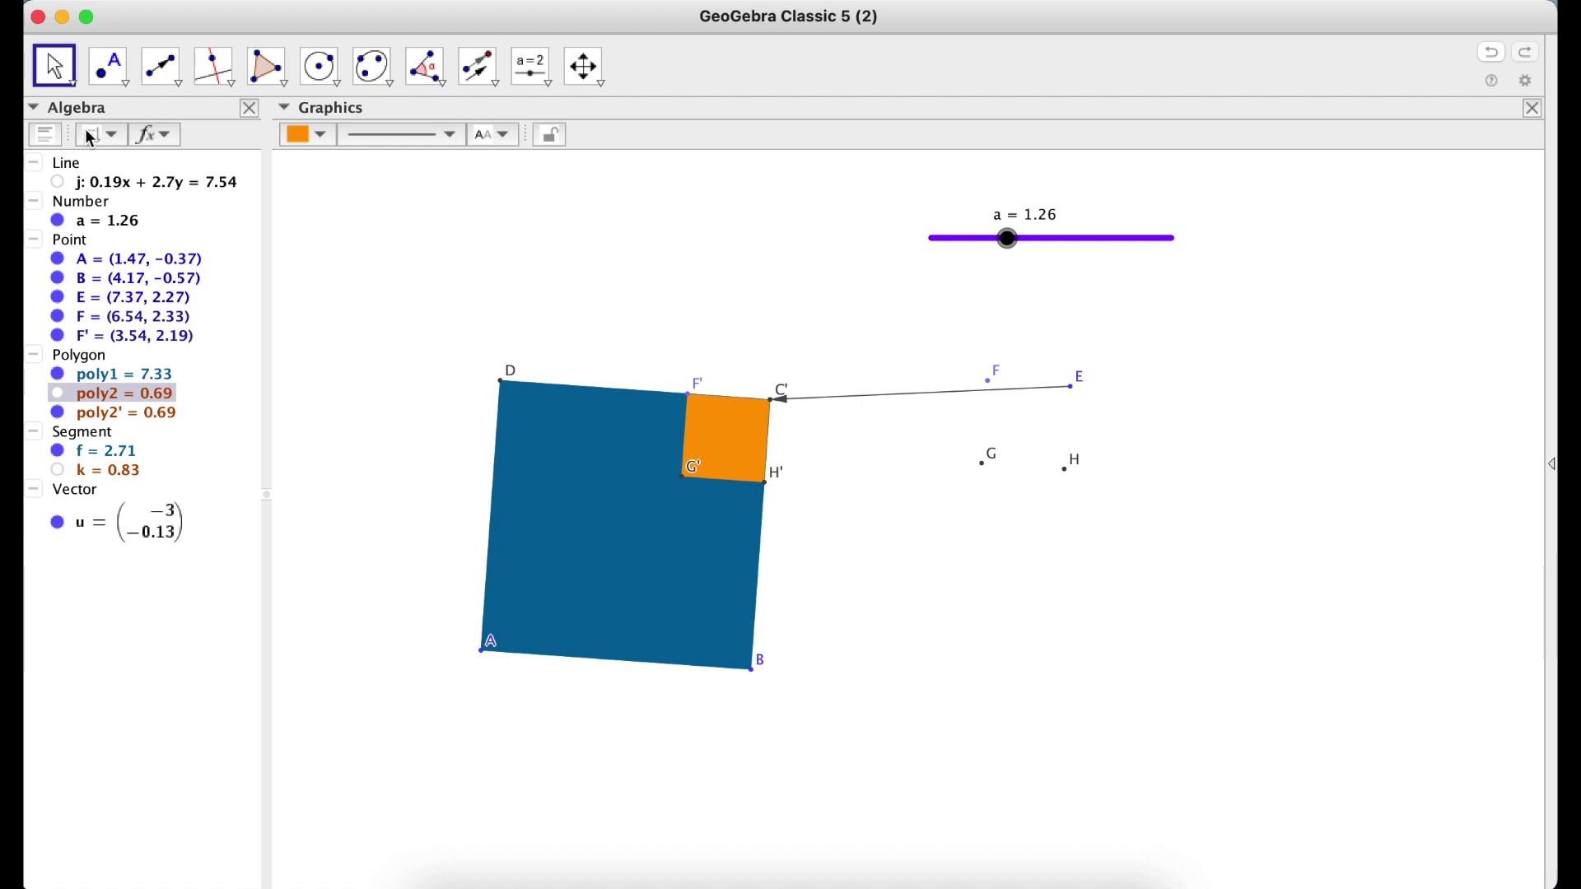
left_click(46, 134)
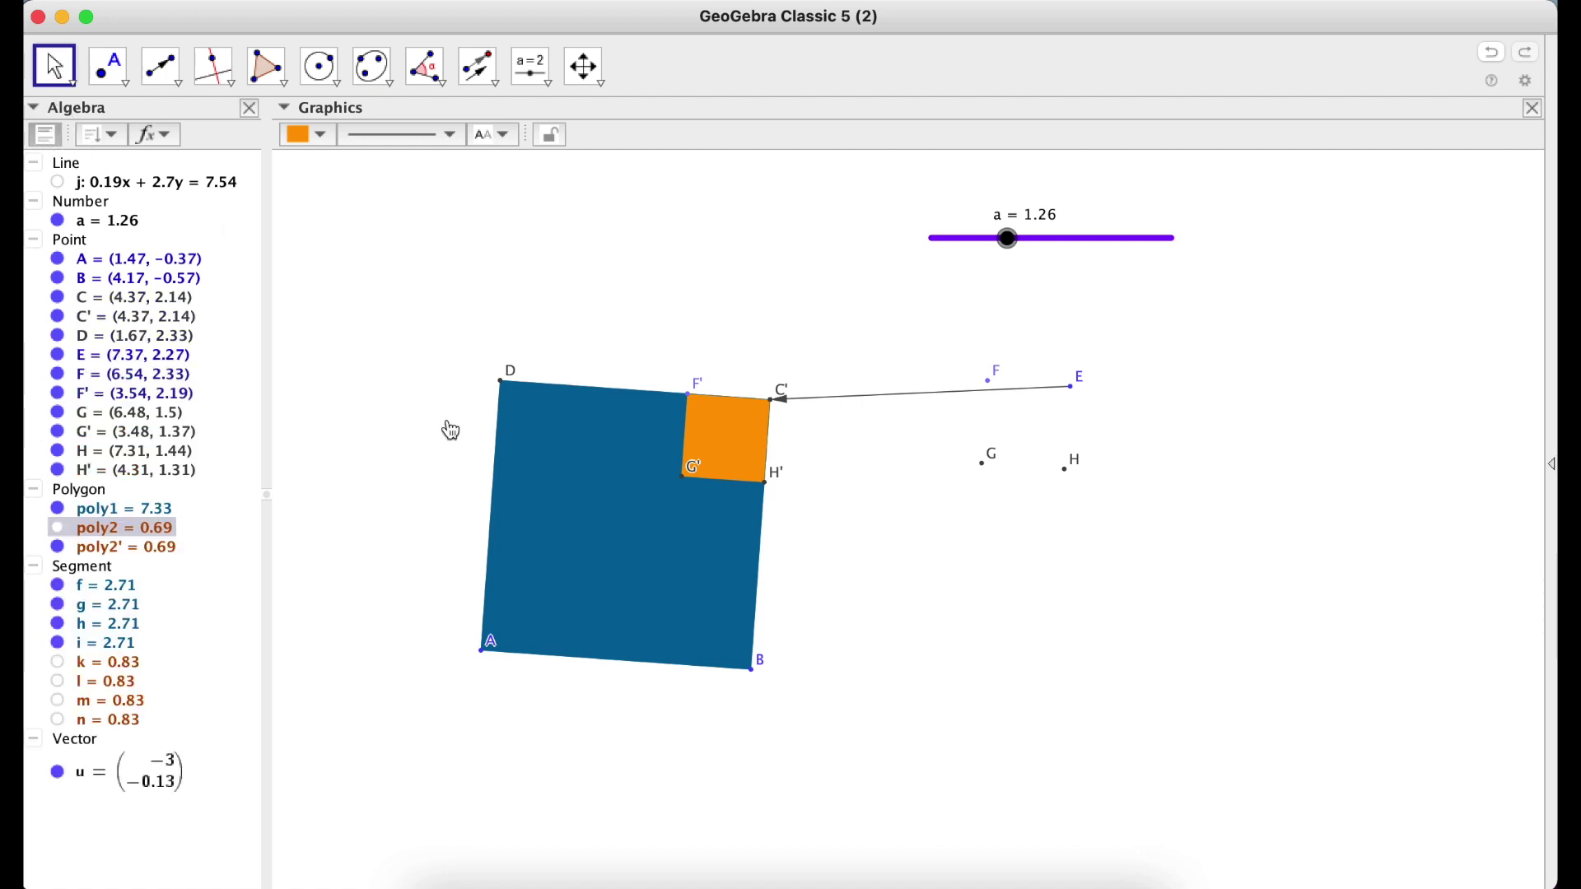
left_click(57, 414)
left_click(59, 451)
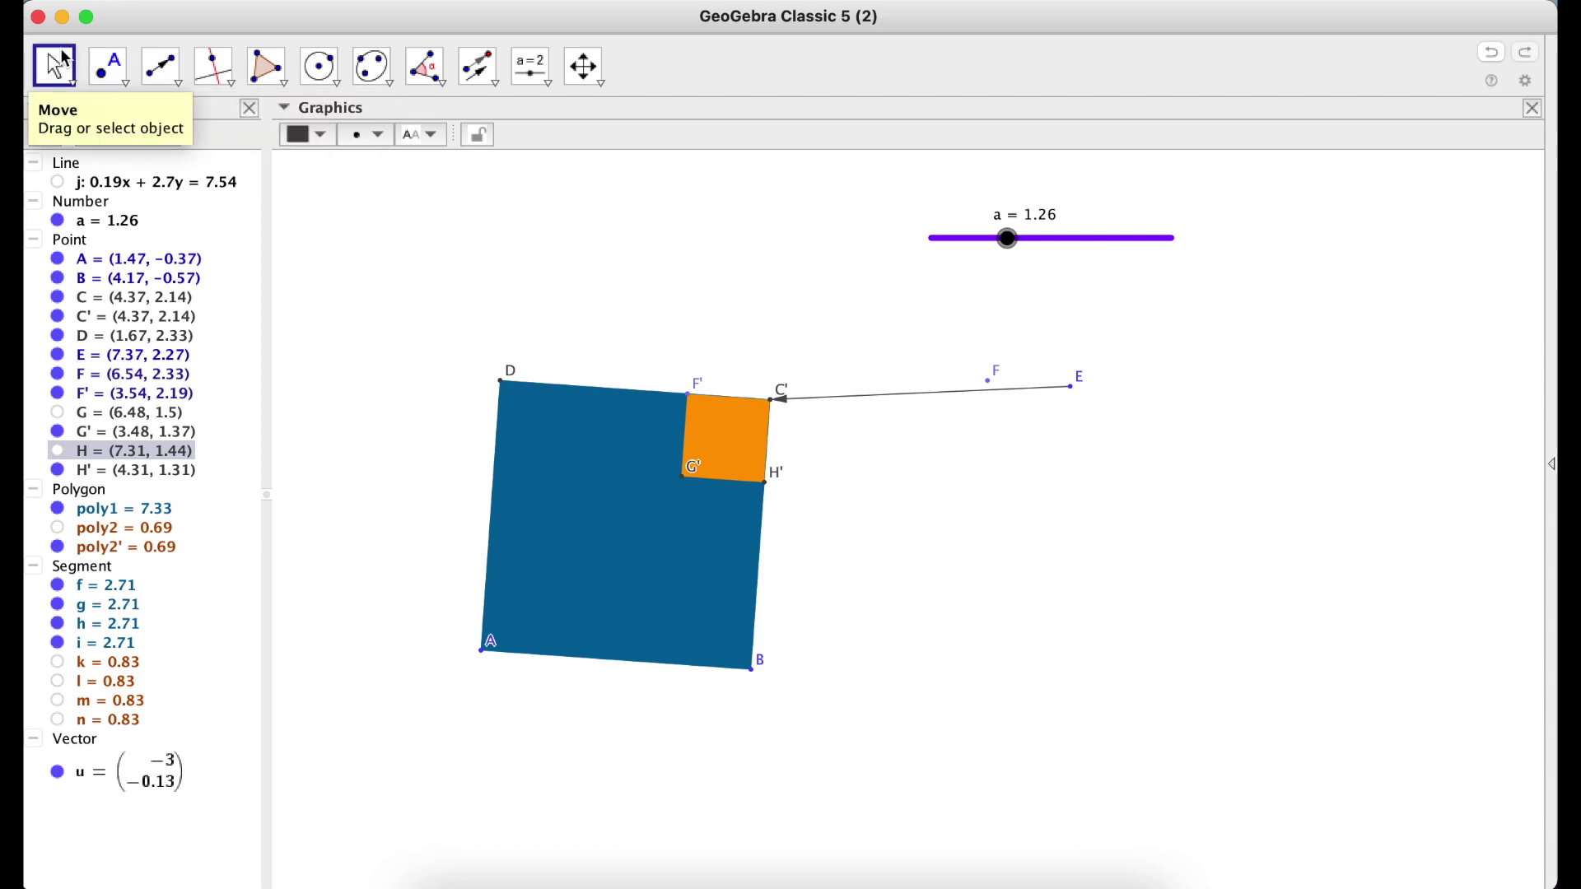
Step: Enlarge the translated square by moving point F to about (6.43, 2.33), and hide vector u
mouse_move(1006, 387)
left_mouse_down()
mouse_move(844, 363)
mouse_move(1012, 370)
left_mouse_up()
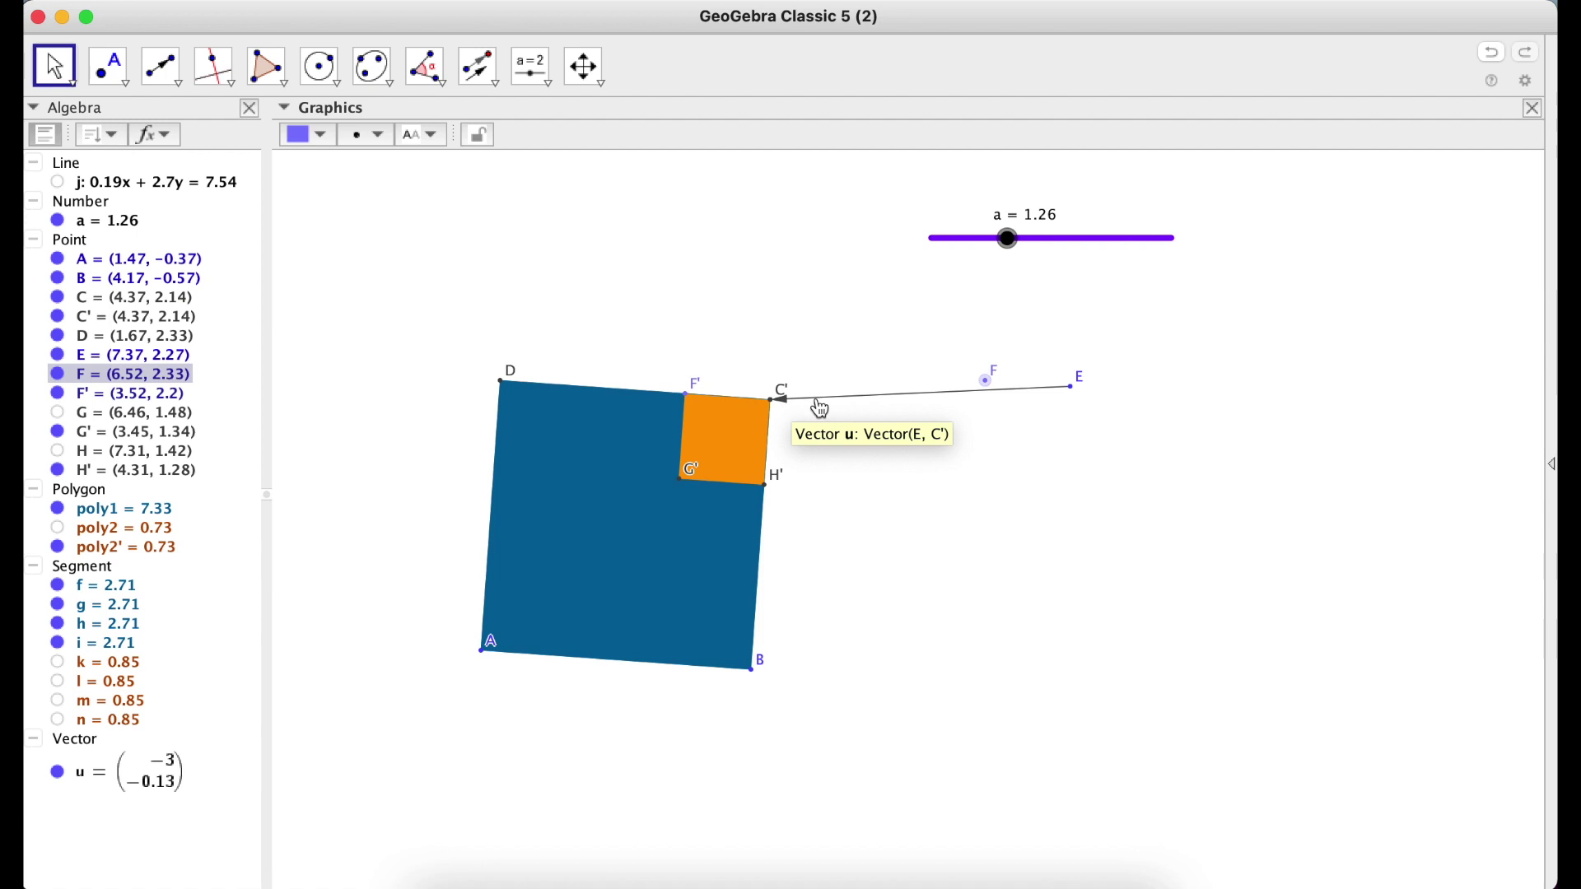
mouse_move(985, 381)
left_mouse_down()
mouse_move(961, 379)
mouse_move(978, 380)
left_mouse_up()
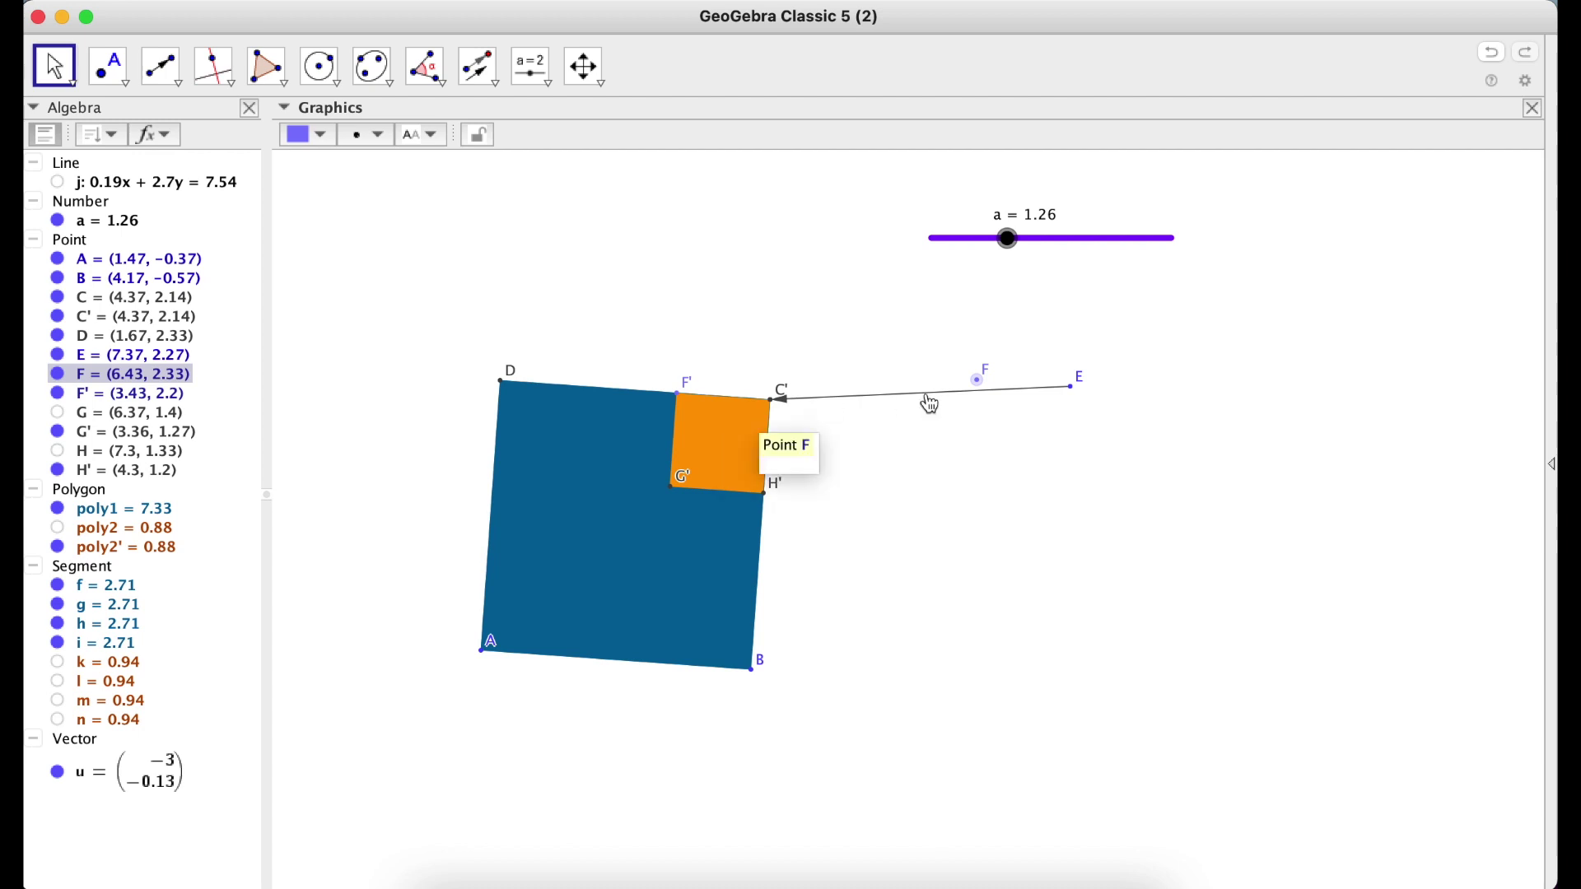
left_click(58, 775)
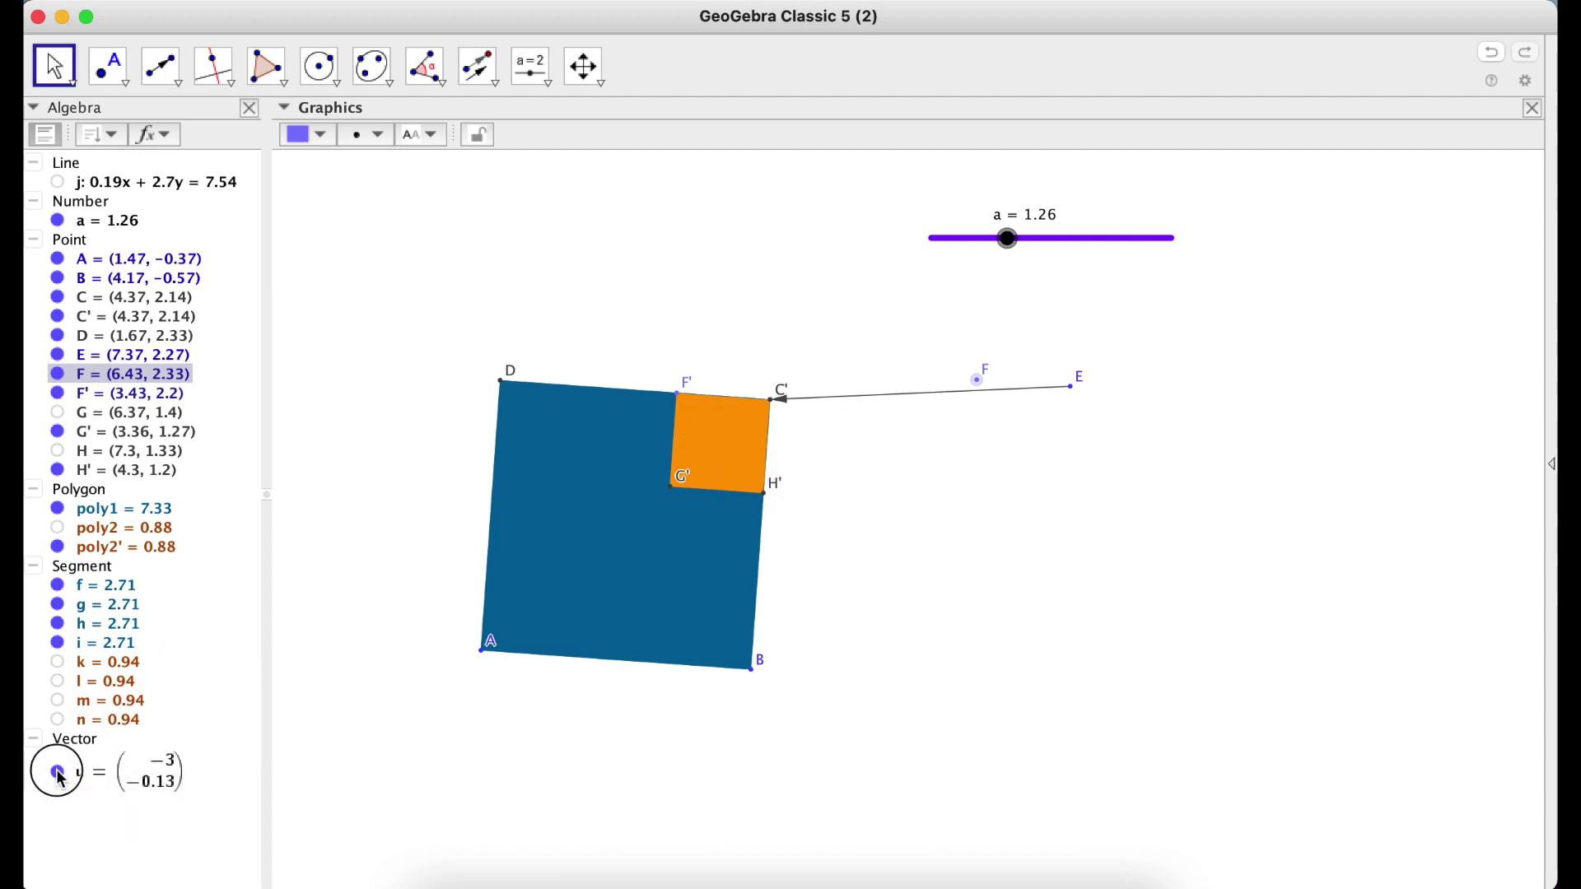
Step: Shrink the translated square by moving point F to about (6.68, 2.32), and set slider a to 0.58
left_click_drag(982, 380, 1013, 389)
left_click(1012, 239)
left_click_drag(1015, 241, 971, 245)
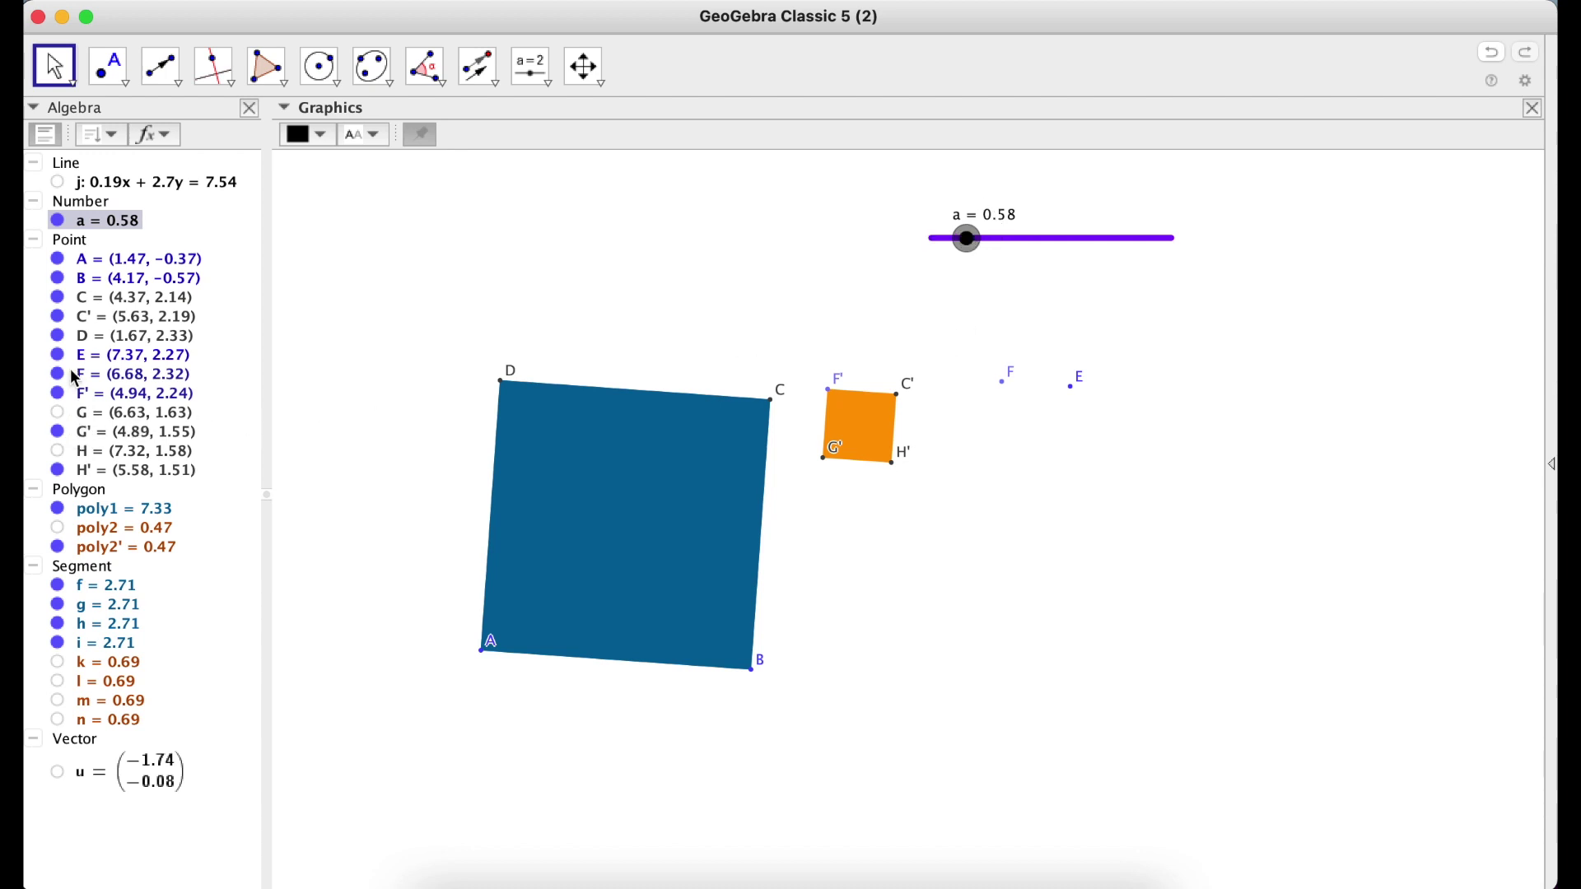
Step: Hide point C' and set slider a to 1.1
left_click(61, 316)
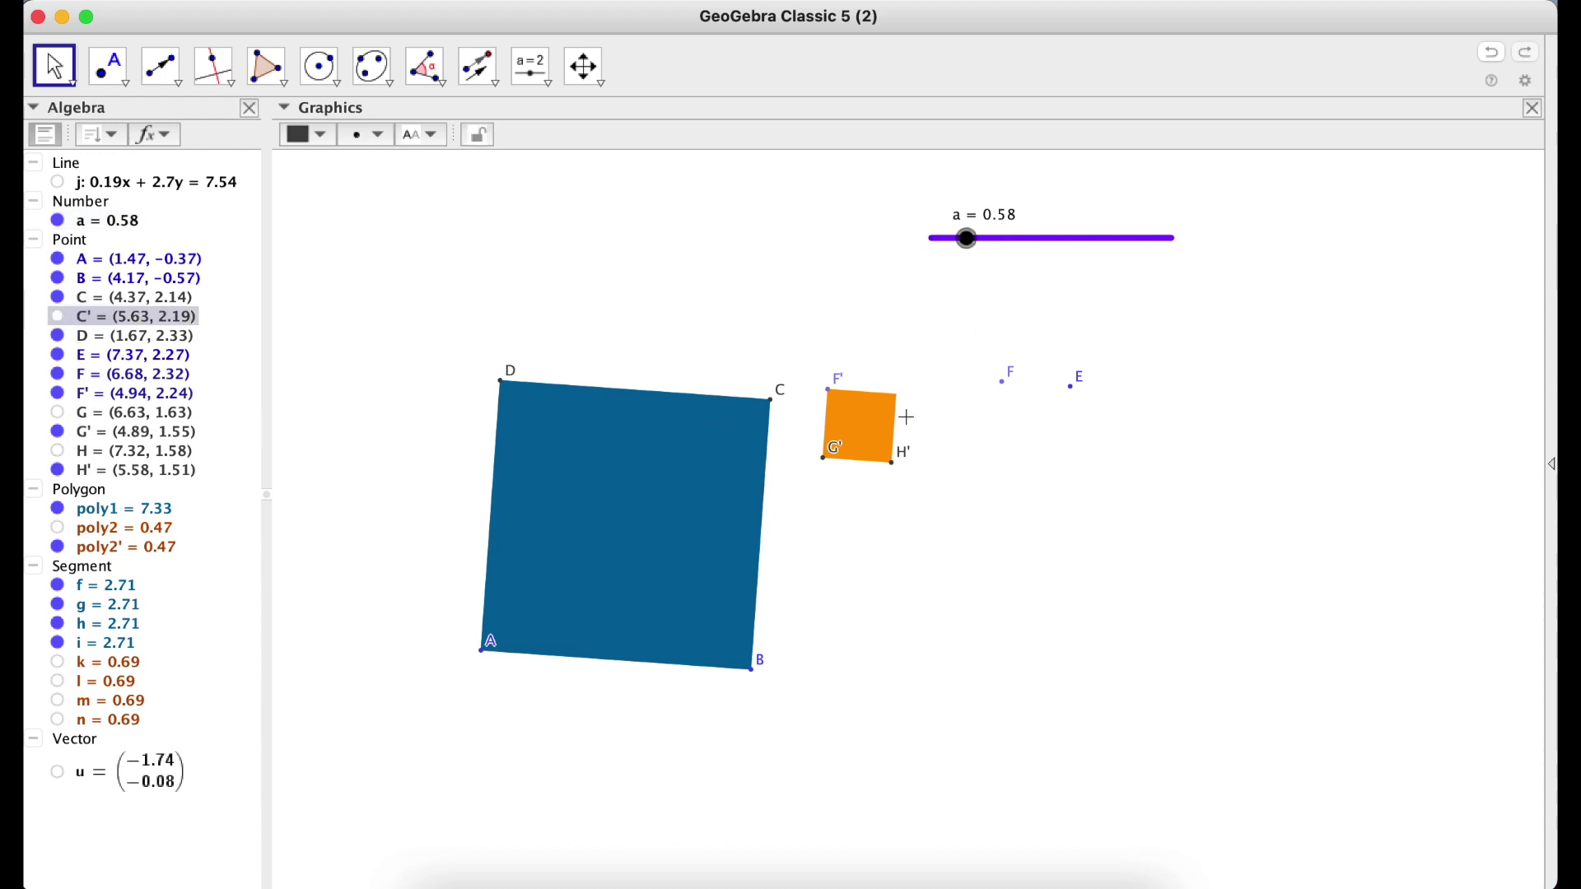
left_click_drag(967, 240, 999, 240)
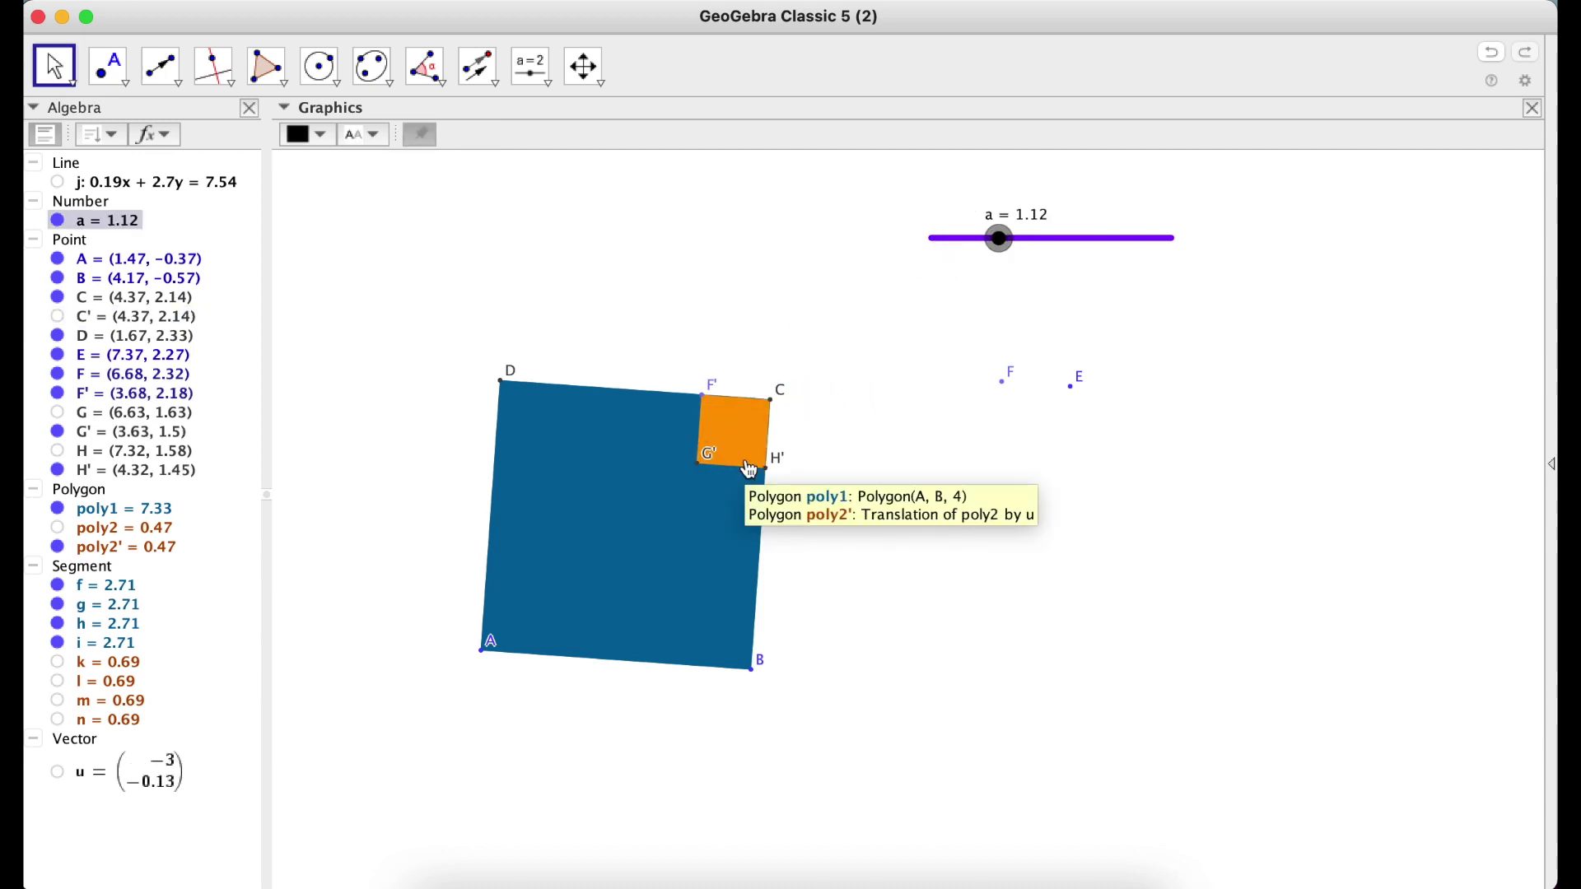
mouse_move(999, 240)
left_mouse_down()
mouse_move(985, 239)
mouse_move(1000, 240)
left_mouse_up()
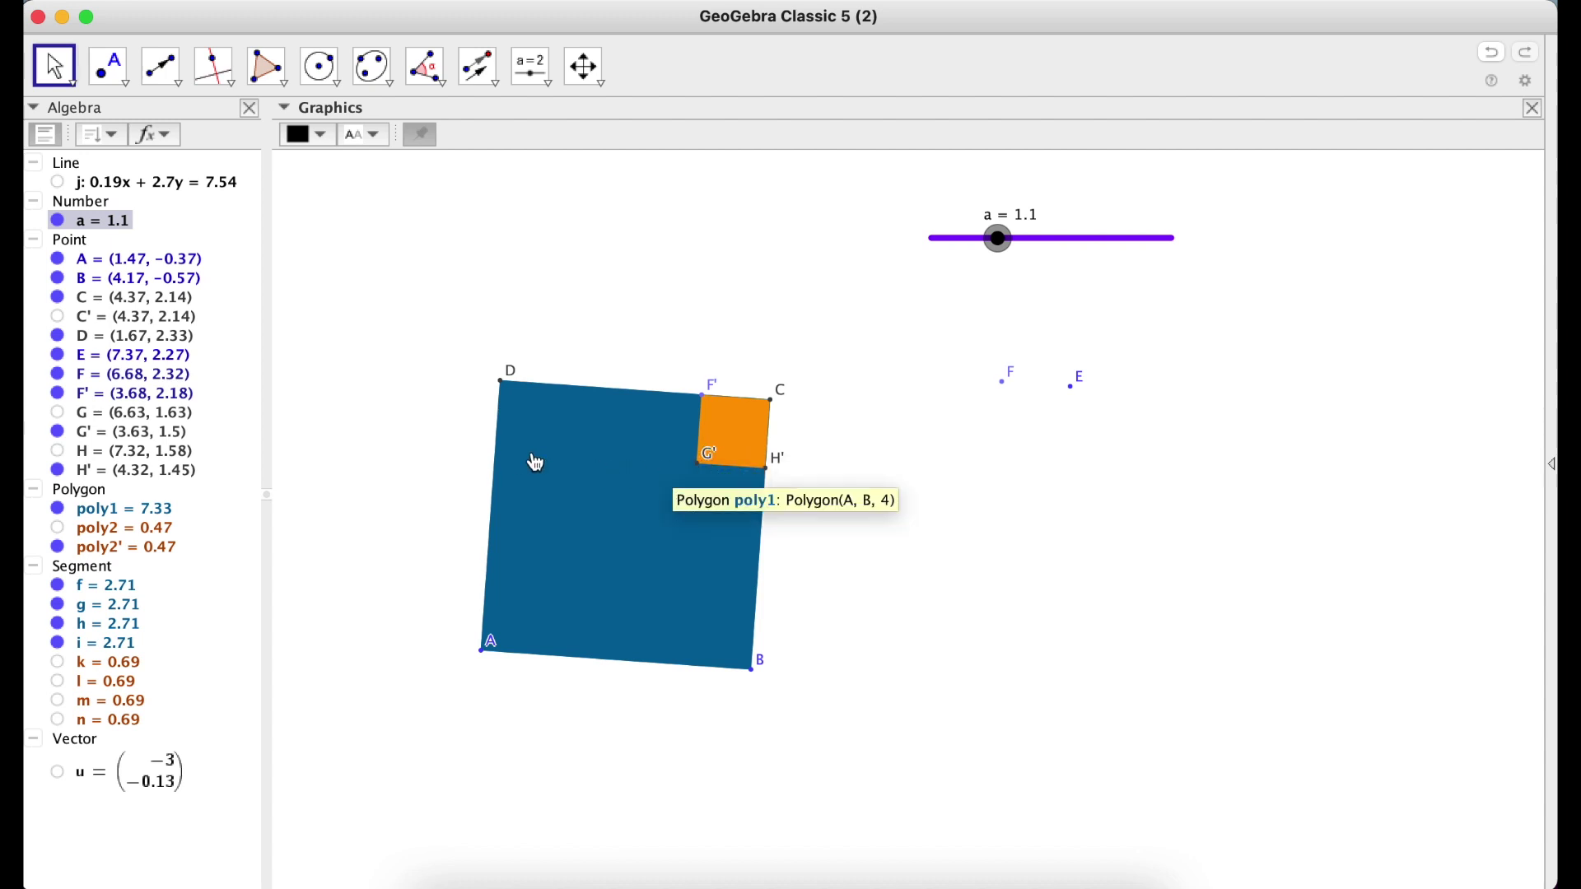
Step: Construct a line through G' parallel to side AB of the blue square
left_click(215, 64)
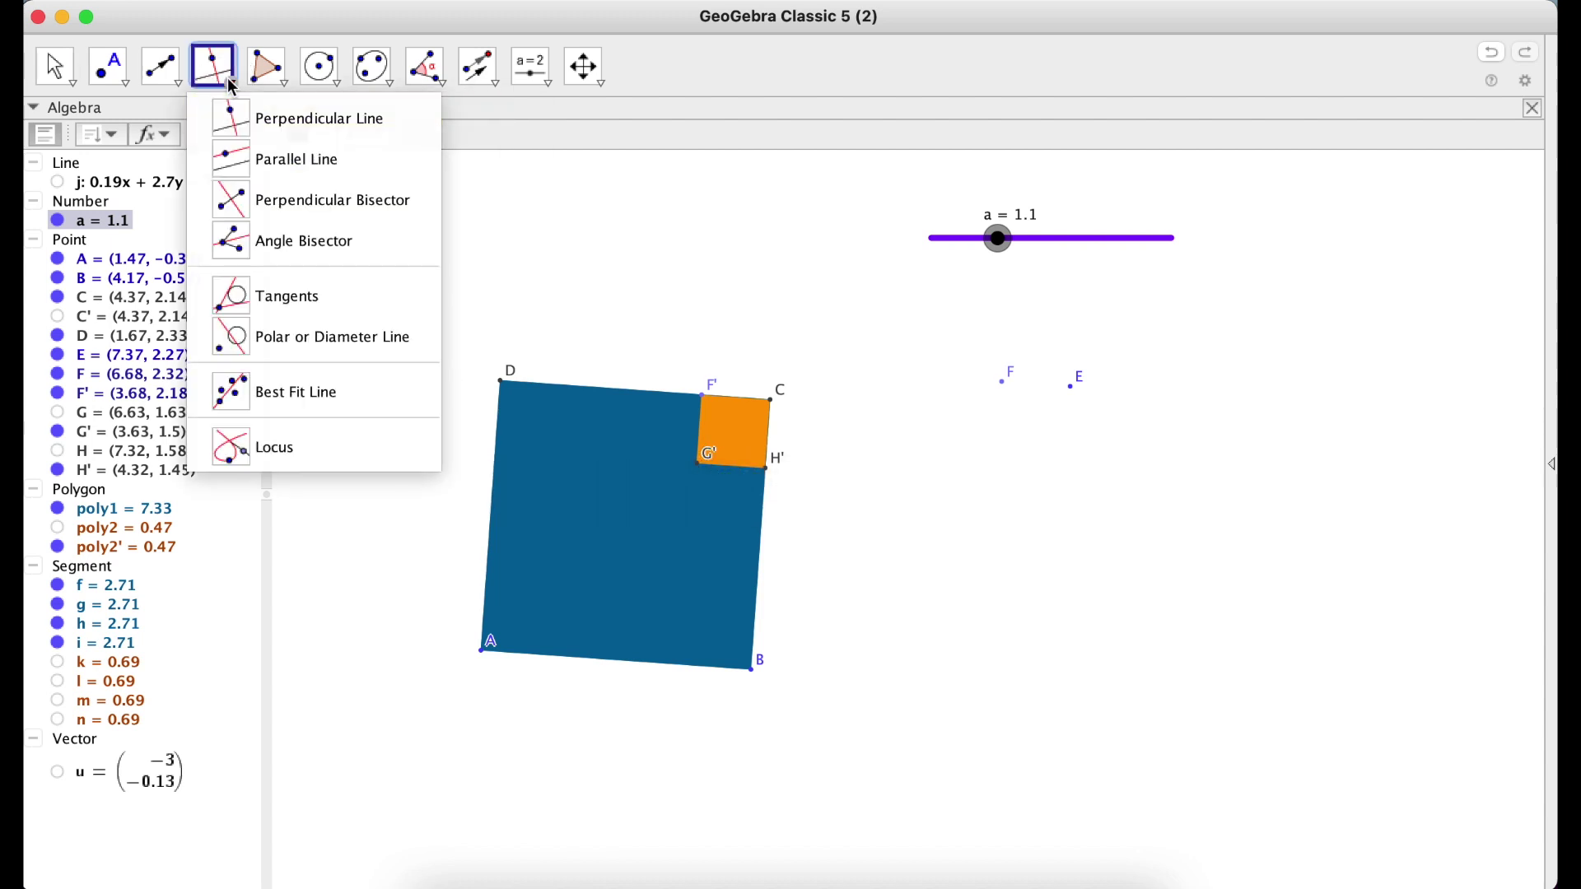
left_click(238, 160)
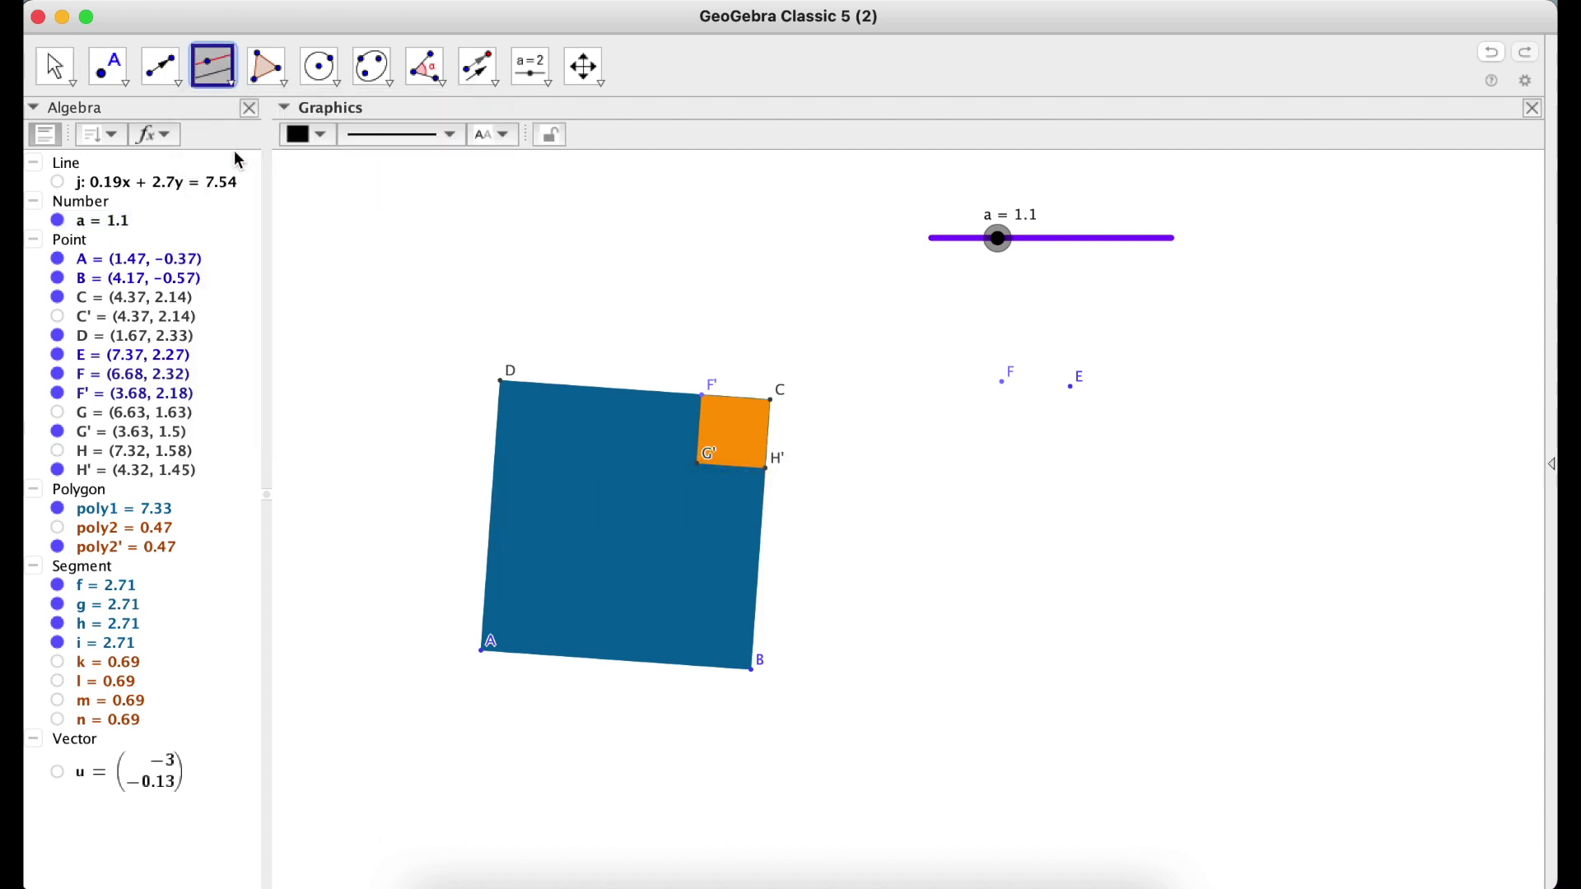
left_click(656, 669)
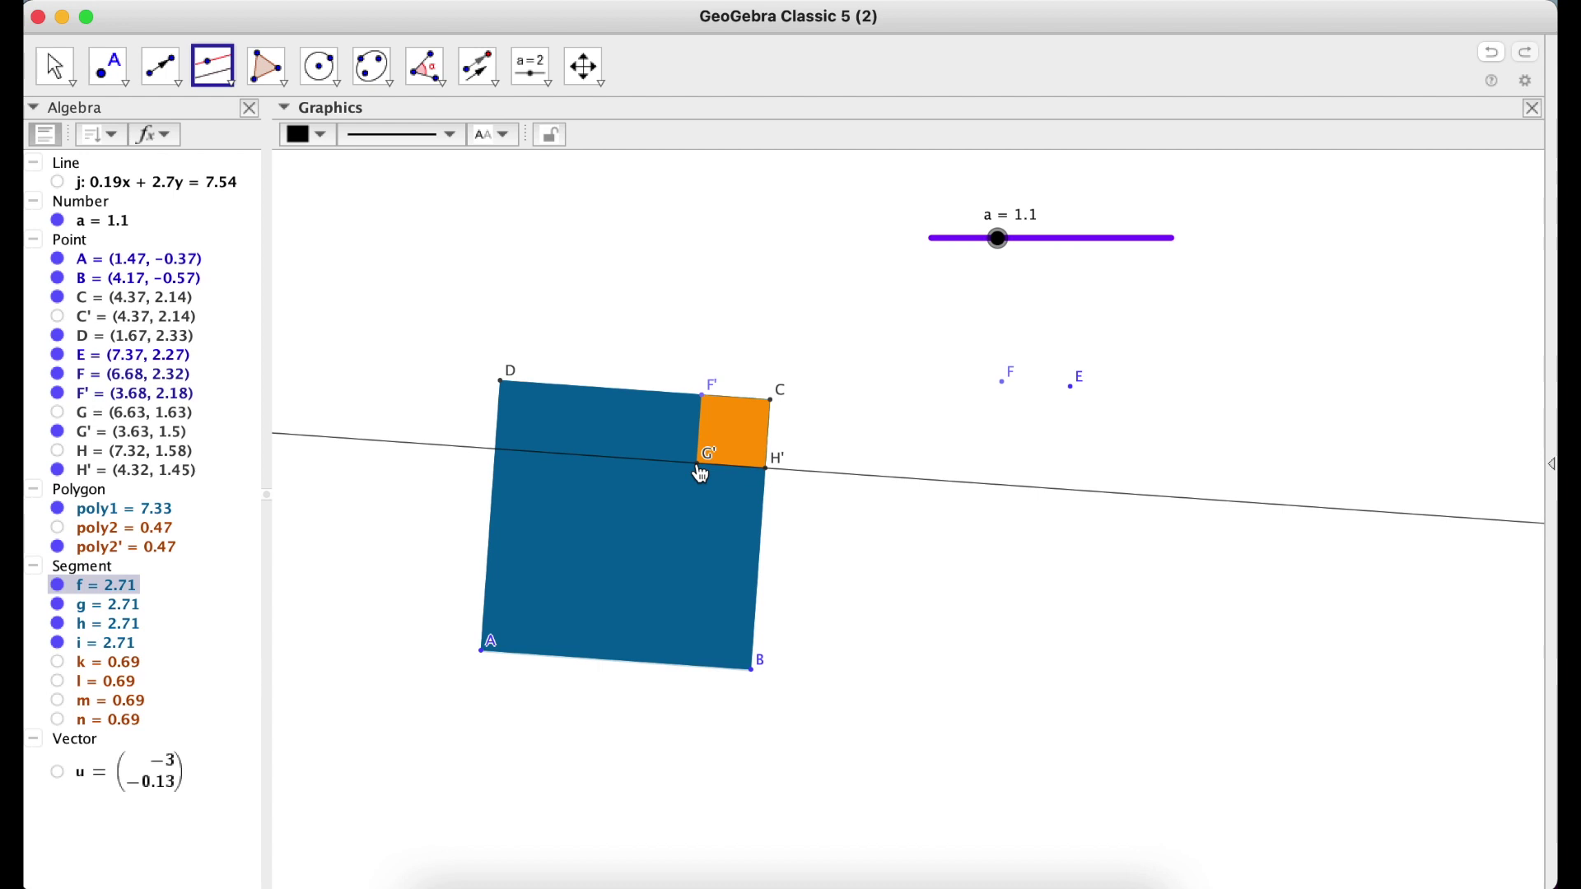
left_click(701, 475)
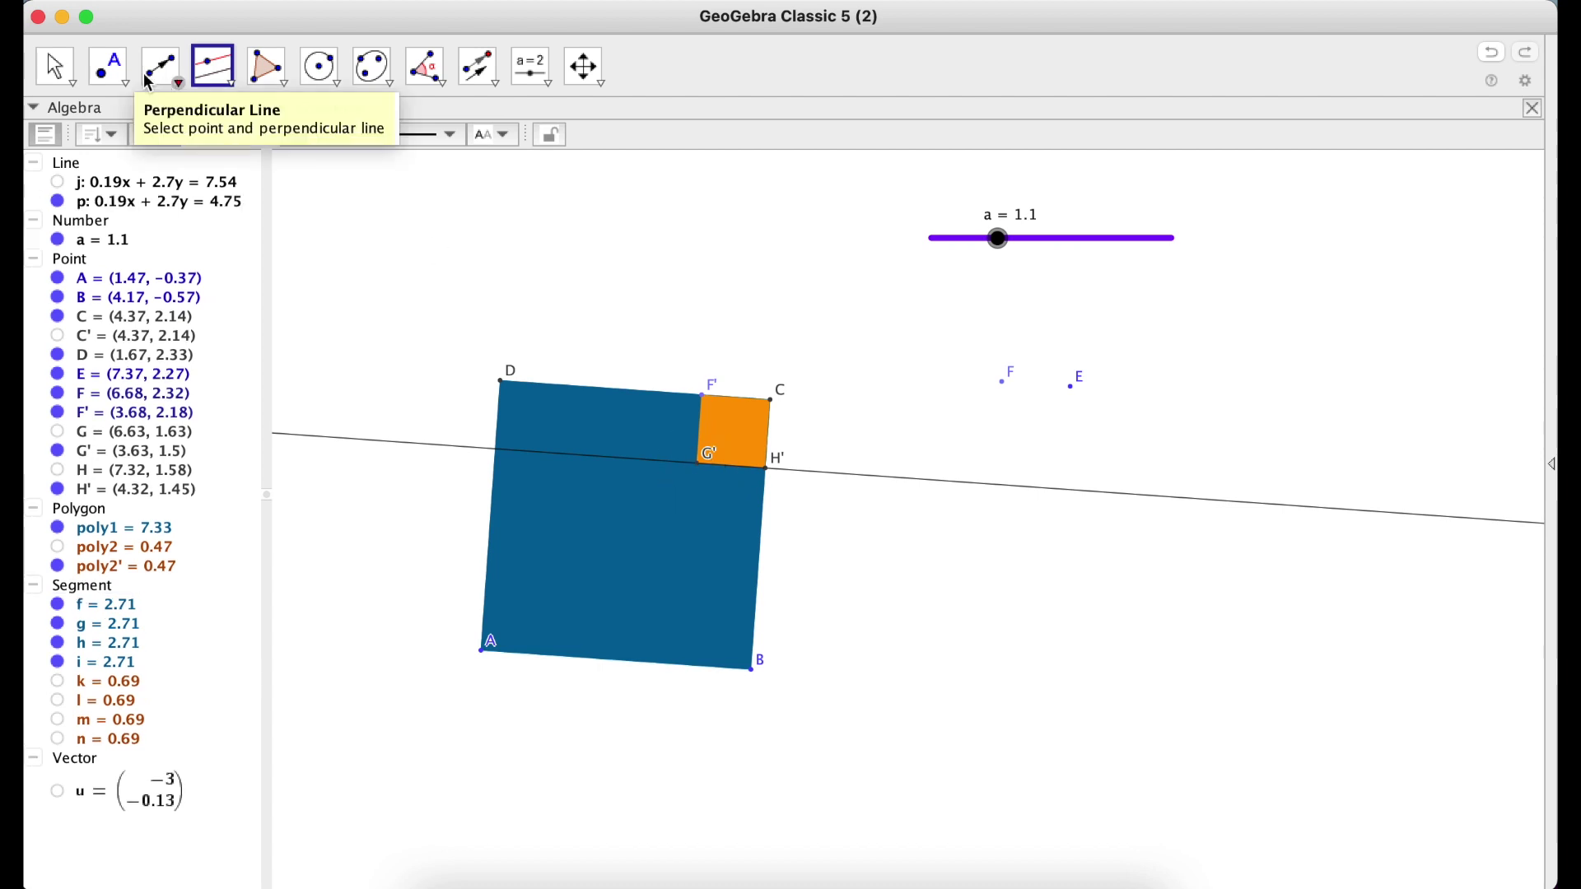
Step: Place a point where the parallel line through G' crosses side AD of the blue square
left_click(109, 68)
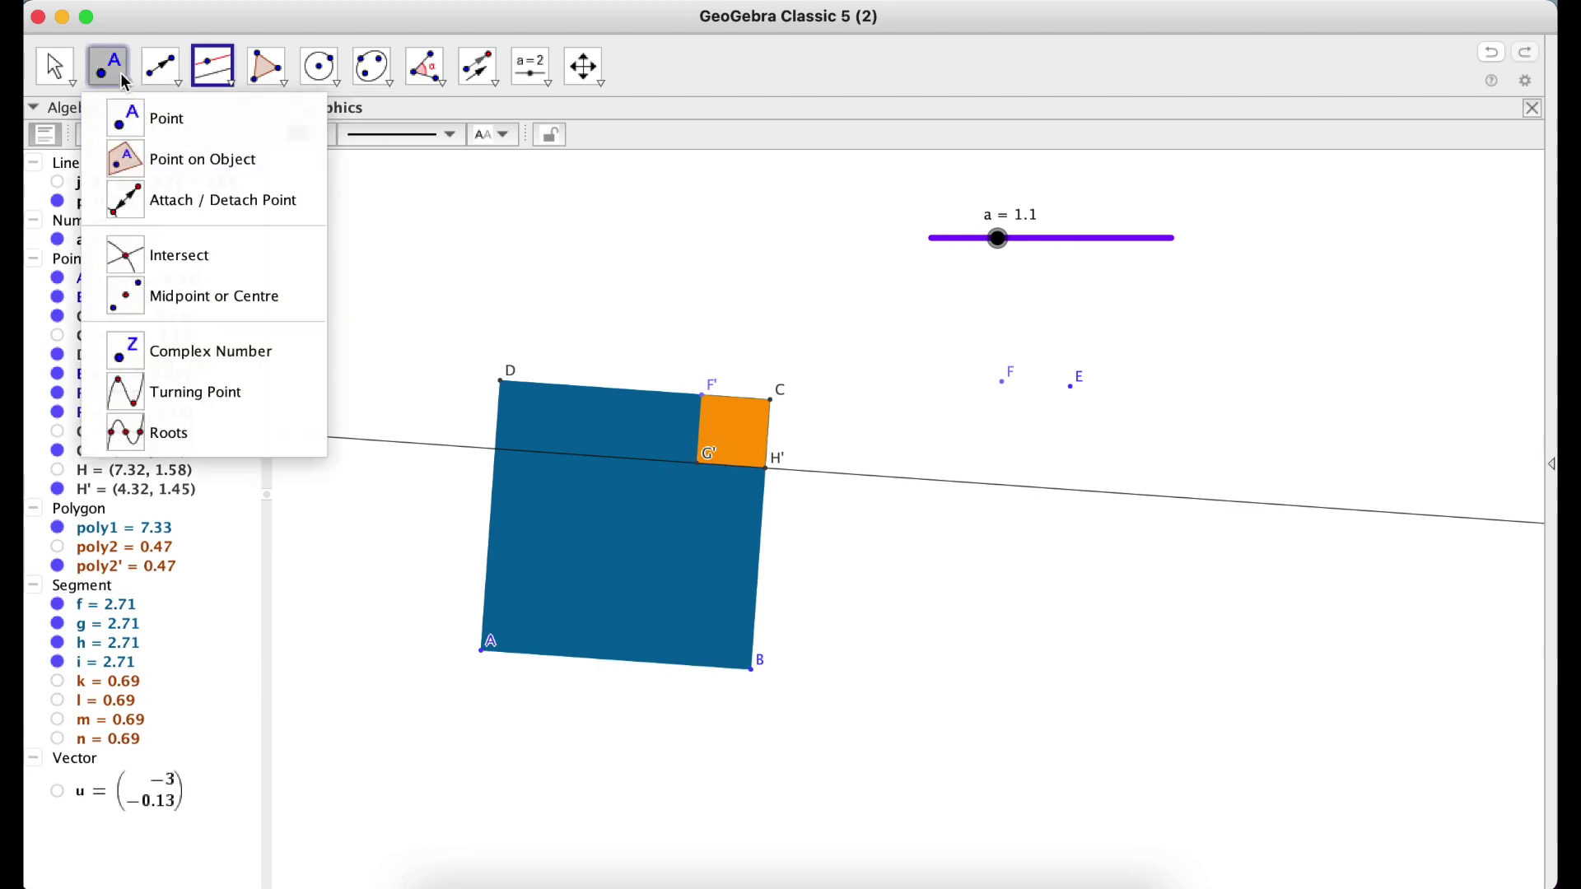
left_click(144, 118)
left_click(498, 451)
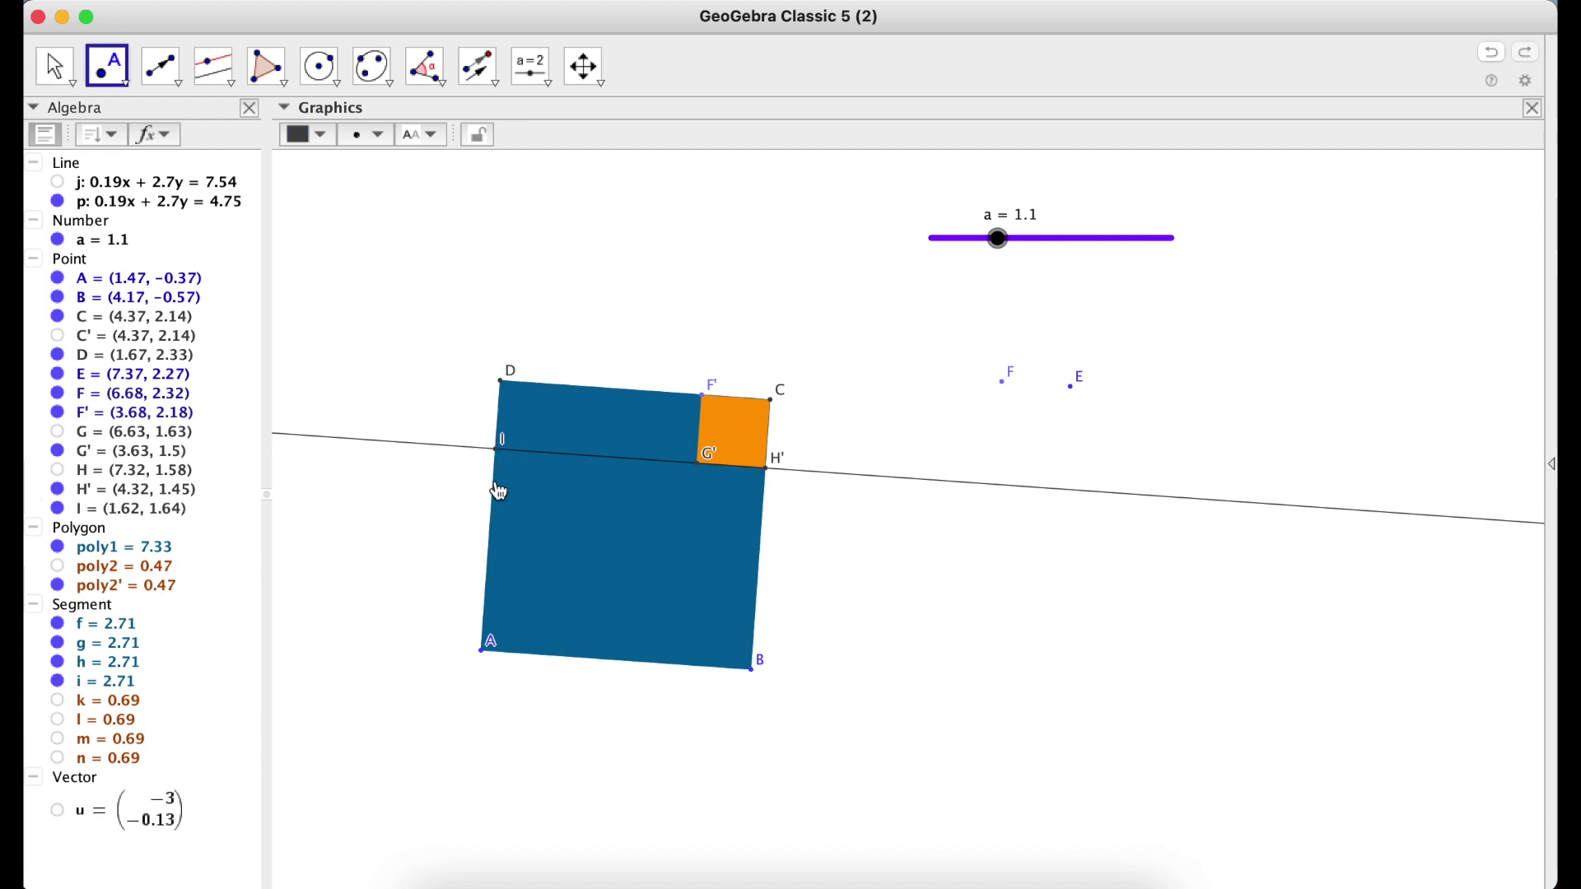
Step: Enlarge the orange square by moving point F to about (6.4, 2.34), and hide line p
left_click(51, 65)
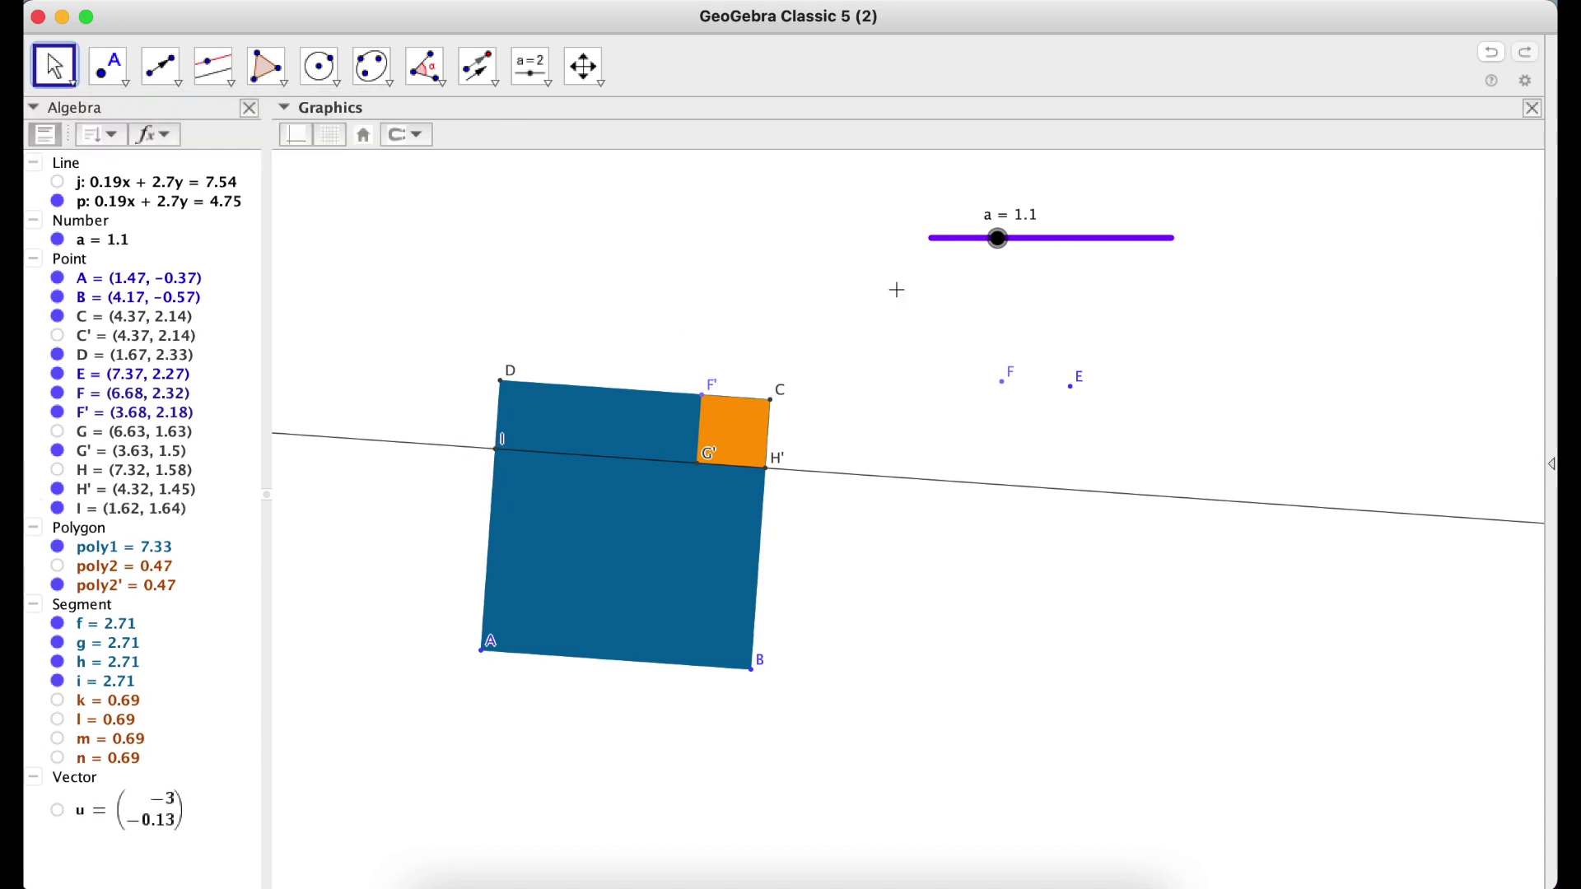
mouse_move(1003, 383)
left_mouse_down()
mouse_move(950, 383)
mouse_move(1014, 384)
mouse_move(984, 386)
left_mouse_up()
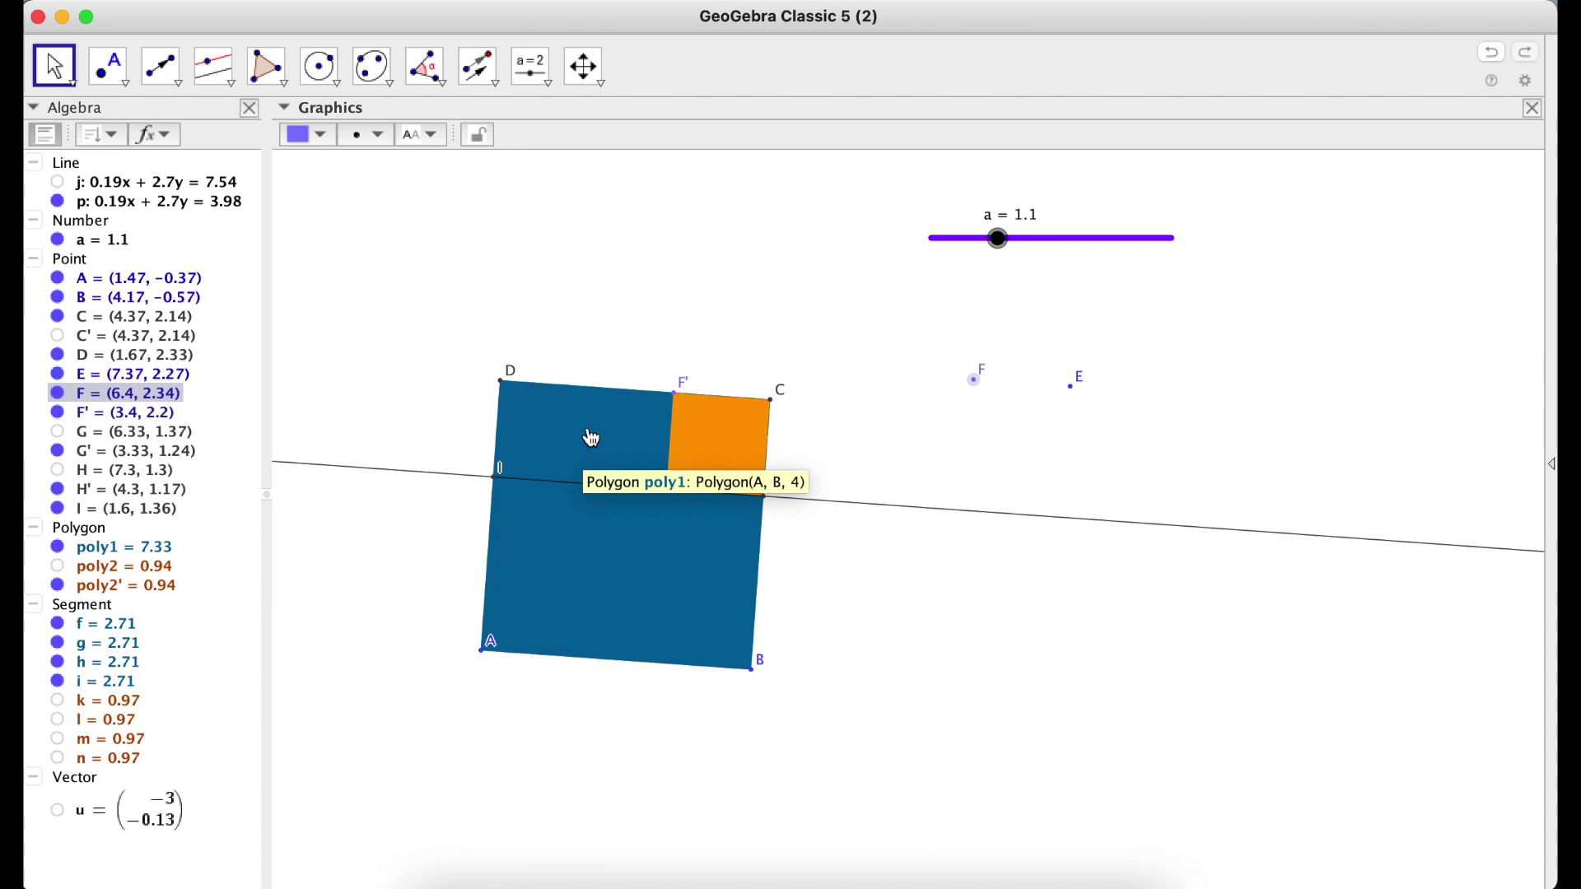
left_click(58, 202)
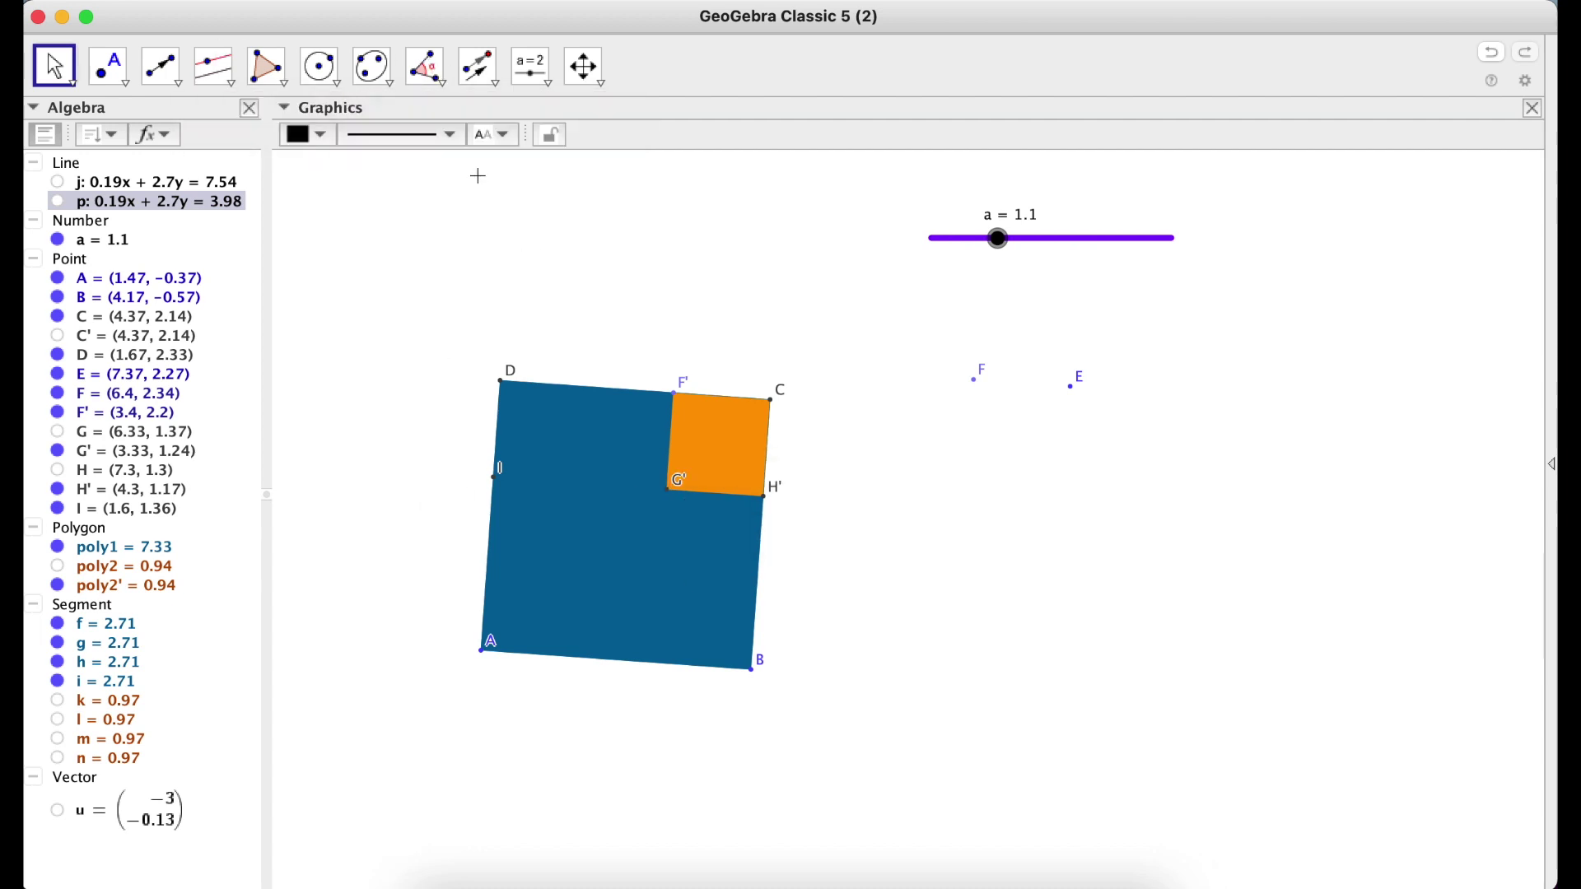
Step: Set up an enlargement of point I from centre G', entering the scale factor if(1<=a<=2,a-1)
left_click(496, 82)
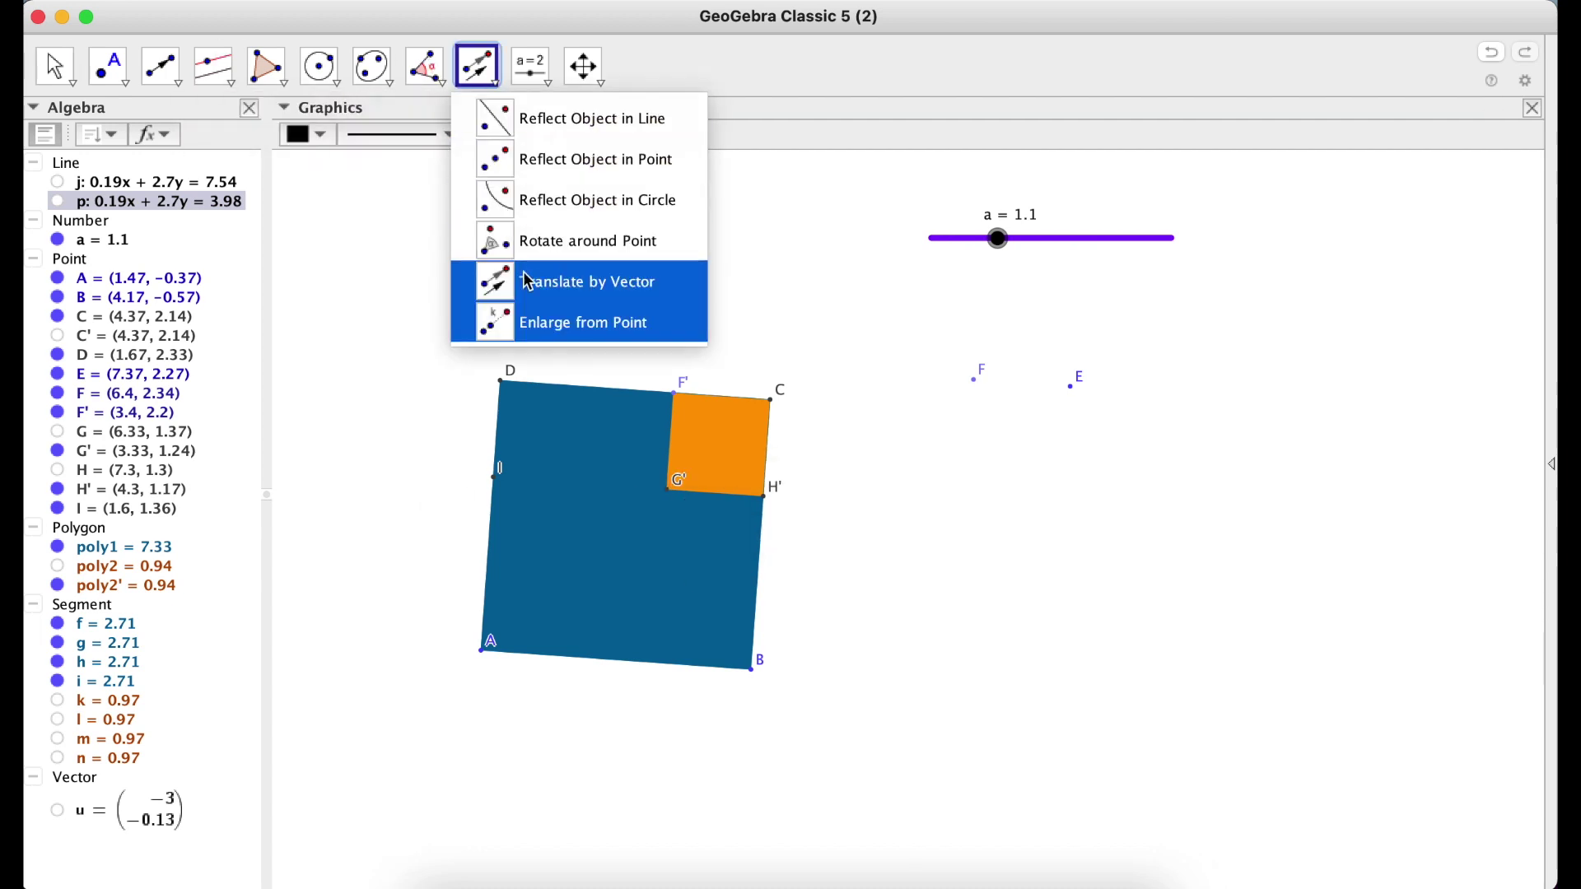
left_click(615, 327)
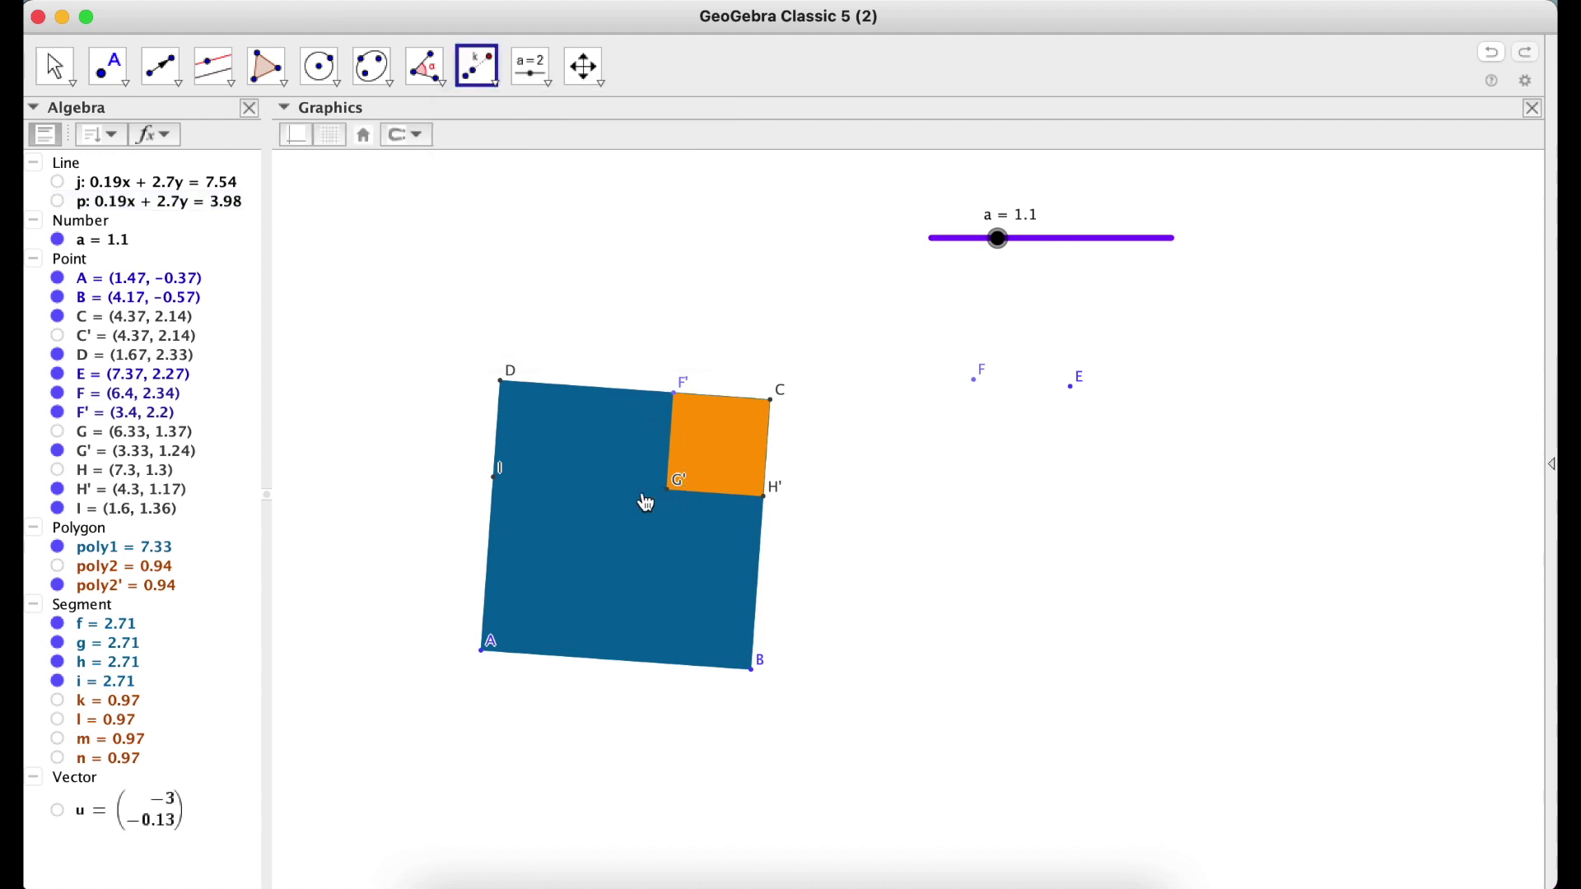
left_click(494, 481)
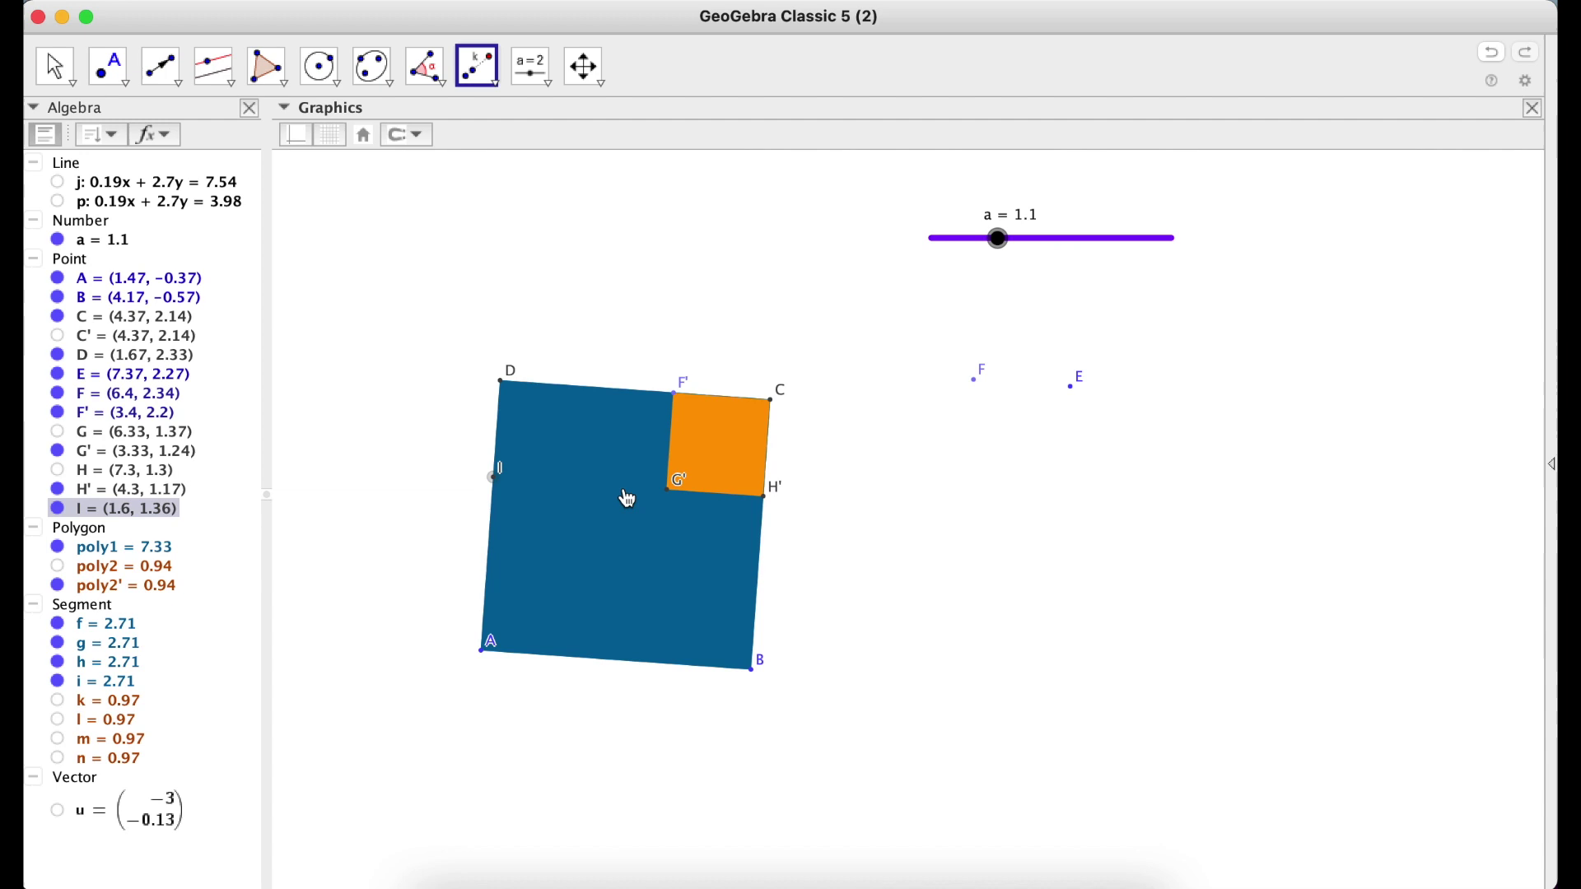
left_click(671, 495)
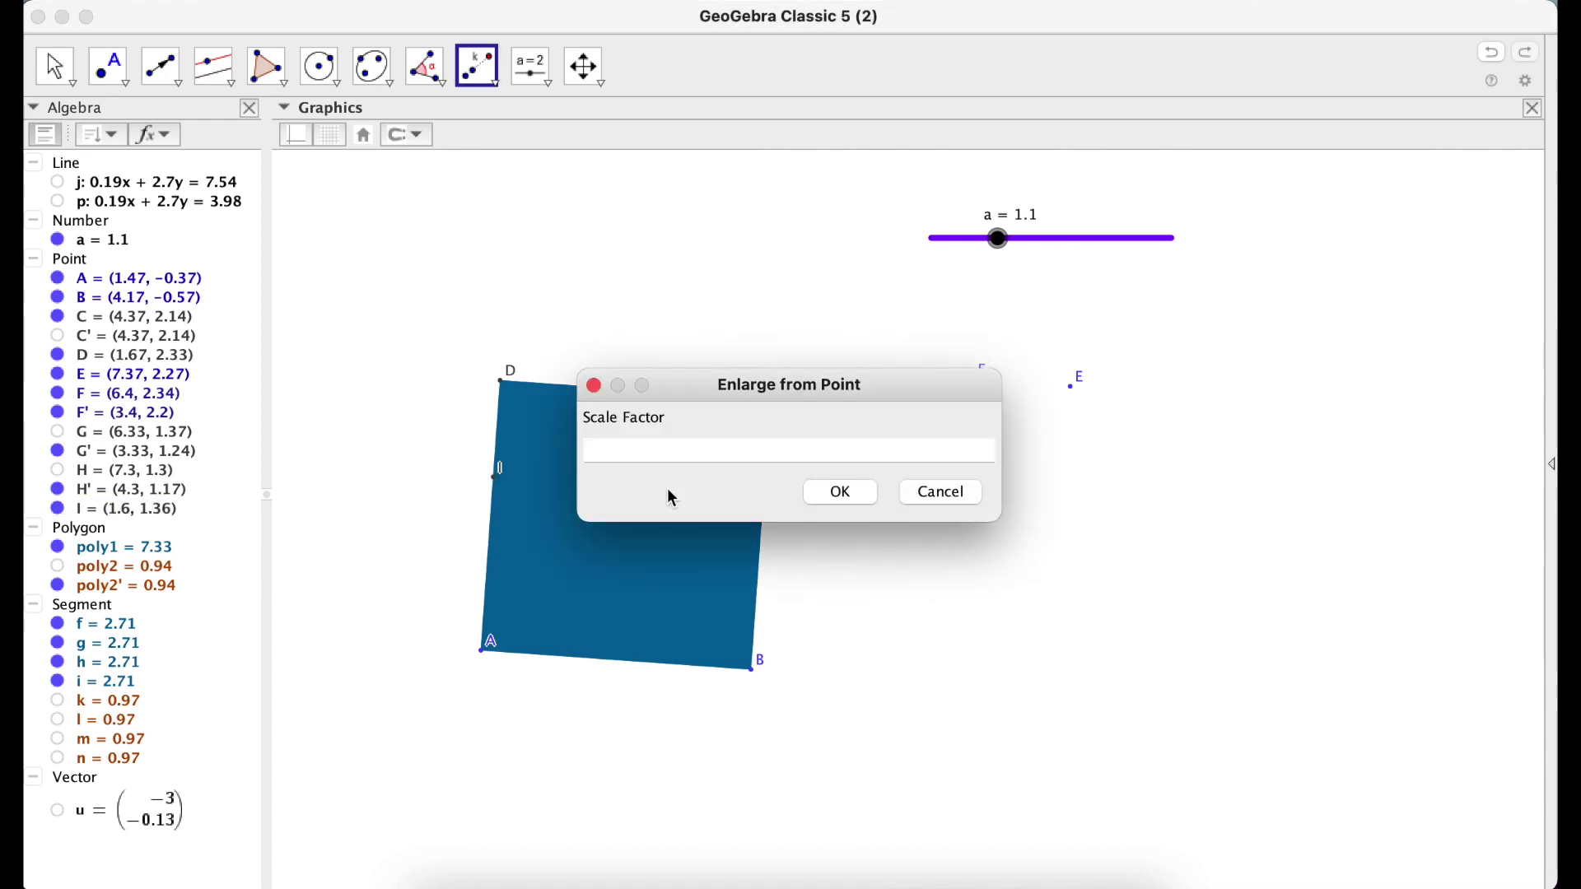
left_click_drag(693, 383, 982, 586)
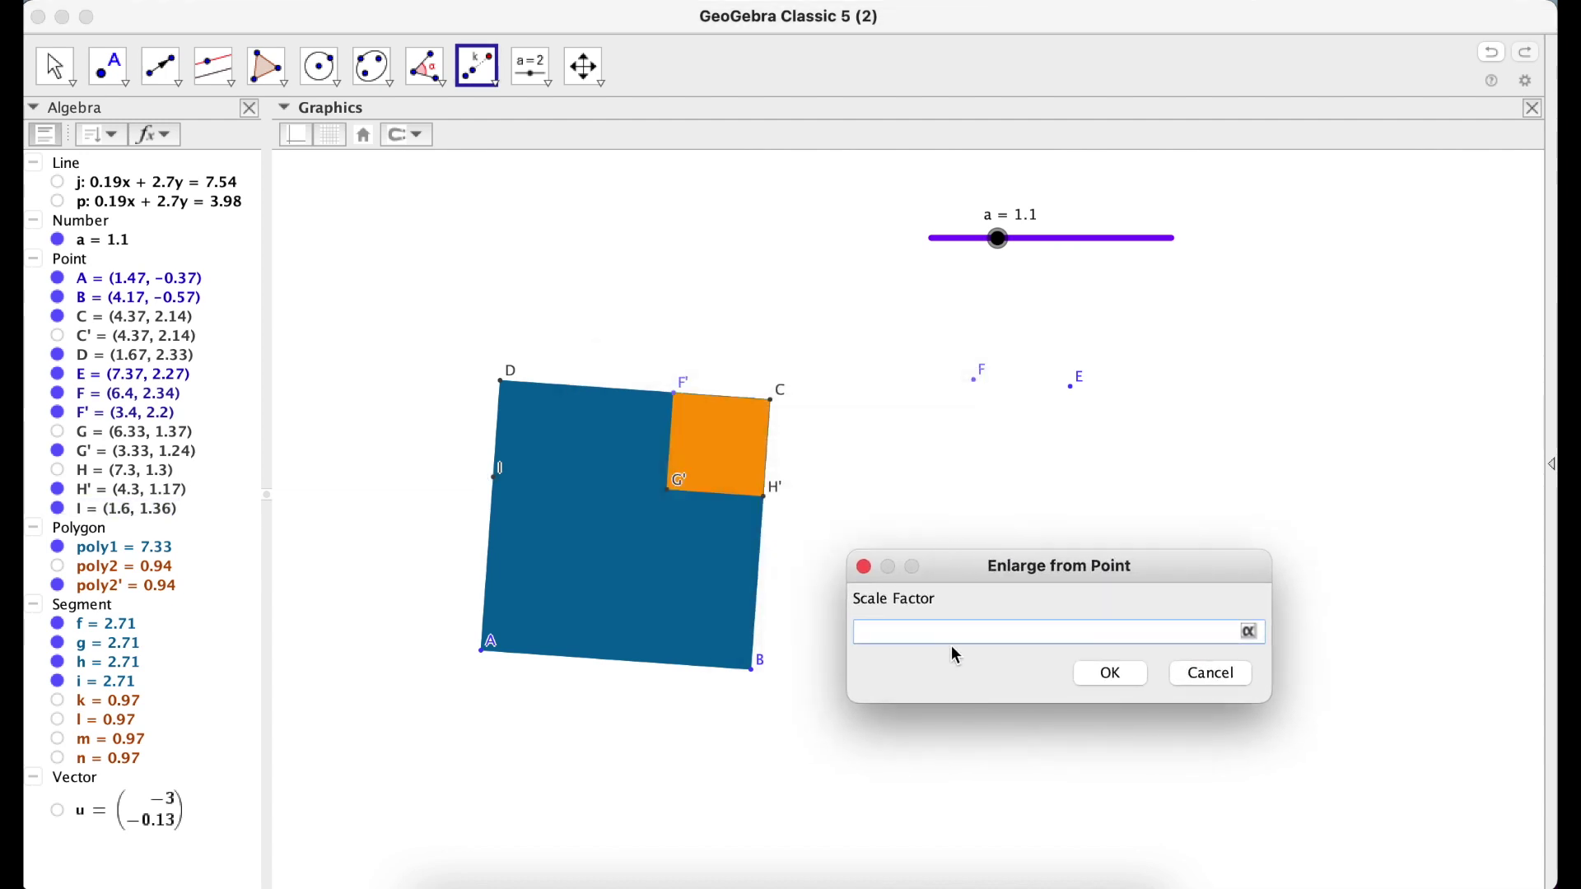
type("if(1a2")
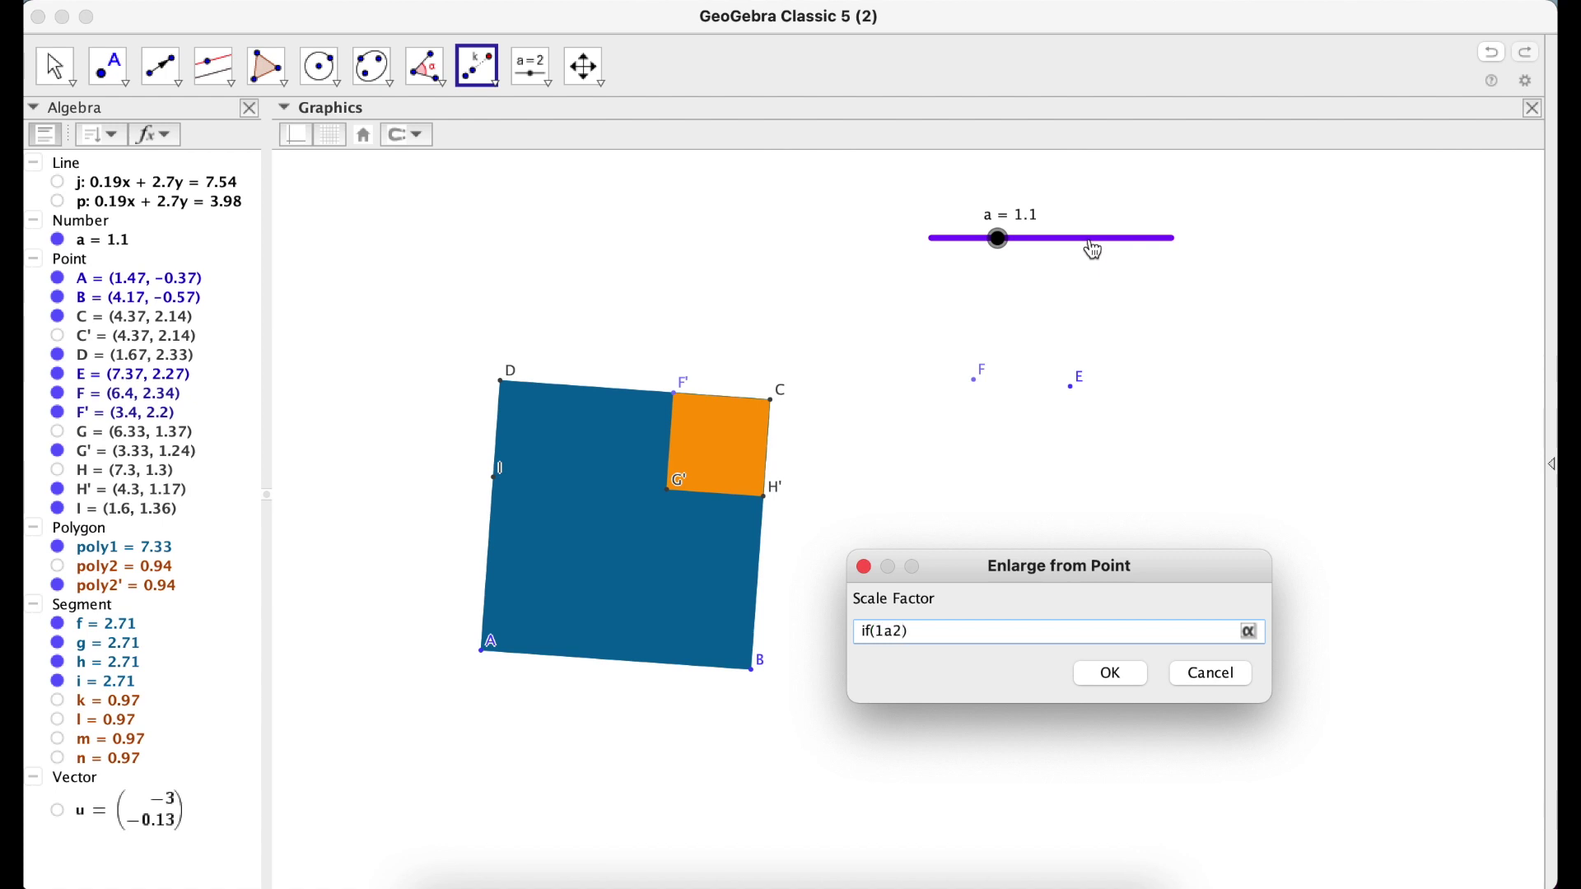
type("<=")
key("Right")
type("<=")
key("shift+Left")
key("shift+Left")
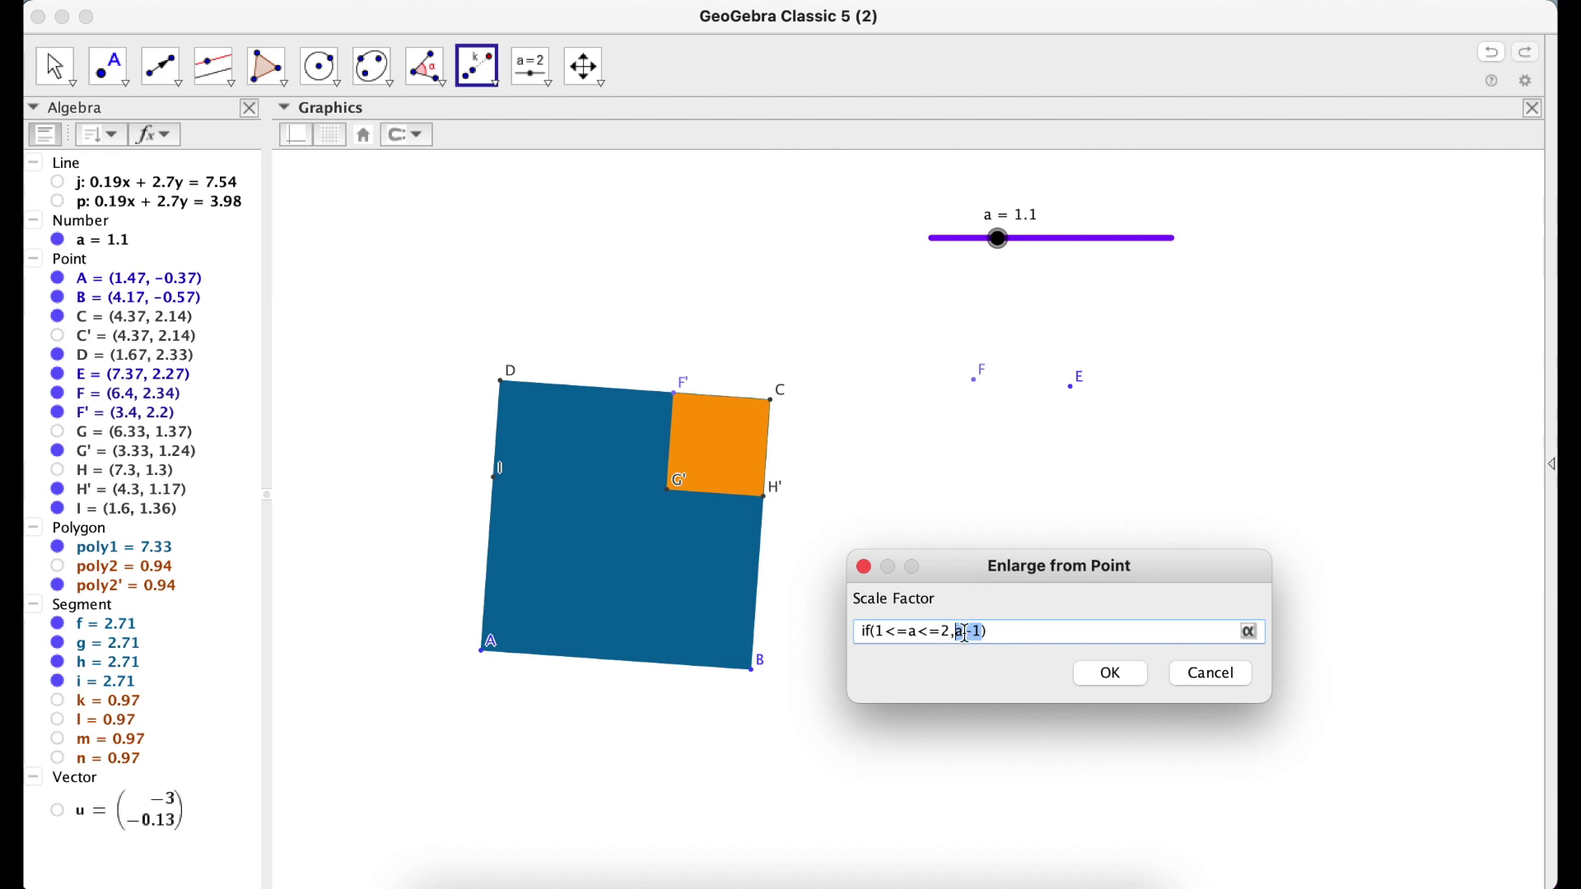
Step: Extend the scale factor to if(1<=a<=2,a-1,a<1,0,1) and create the enlarged point
left_click_drag(877, 633, 951, 631)
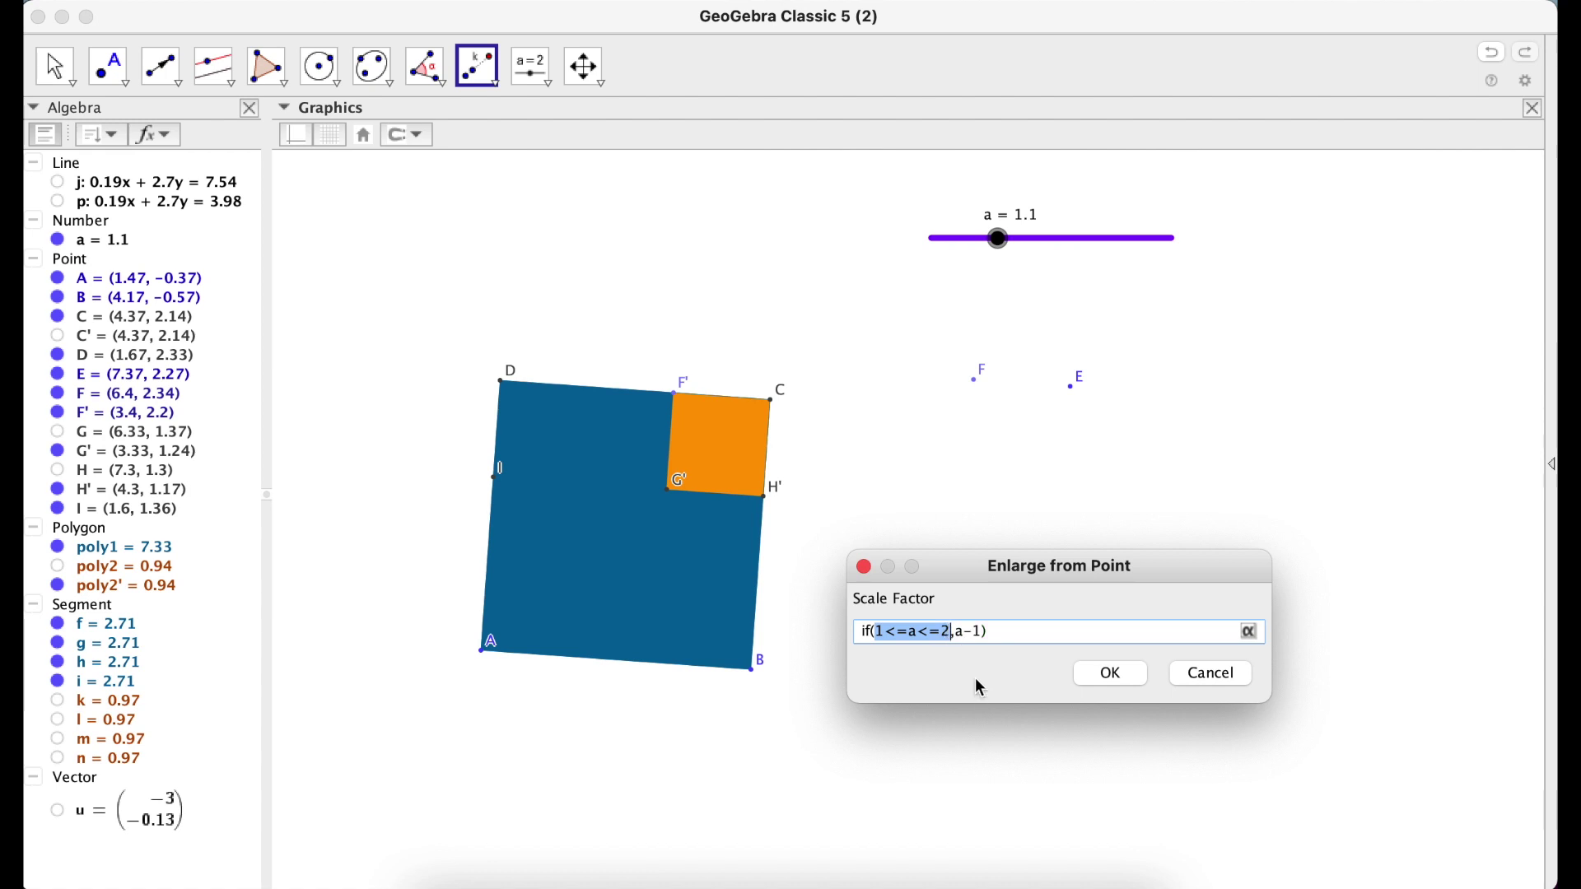
left_click_drag(956, 633, 985, 632)
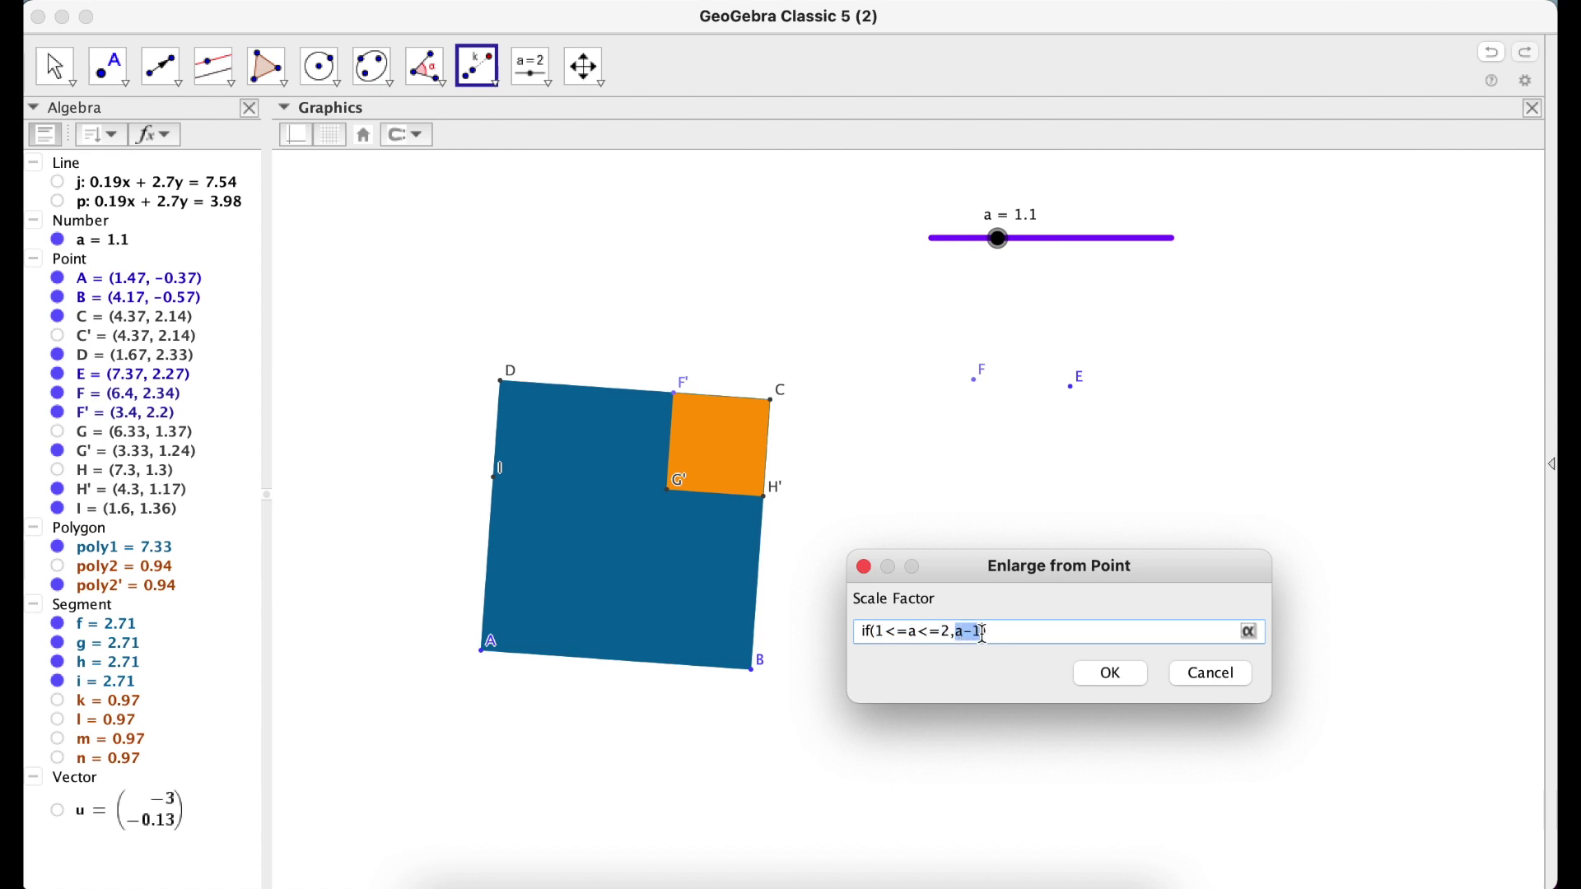
key("Right")
left_click_drag(876, 632, 953, 633)
left_click(983, 636)
type(",a<1,")
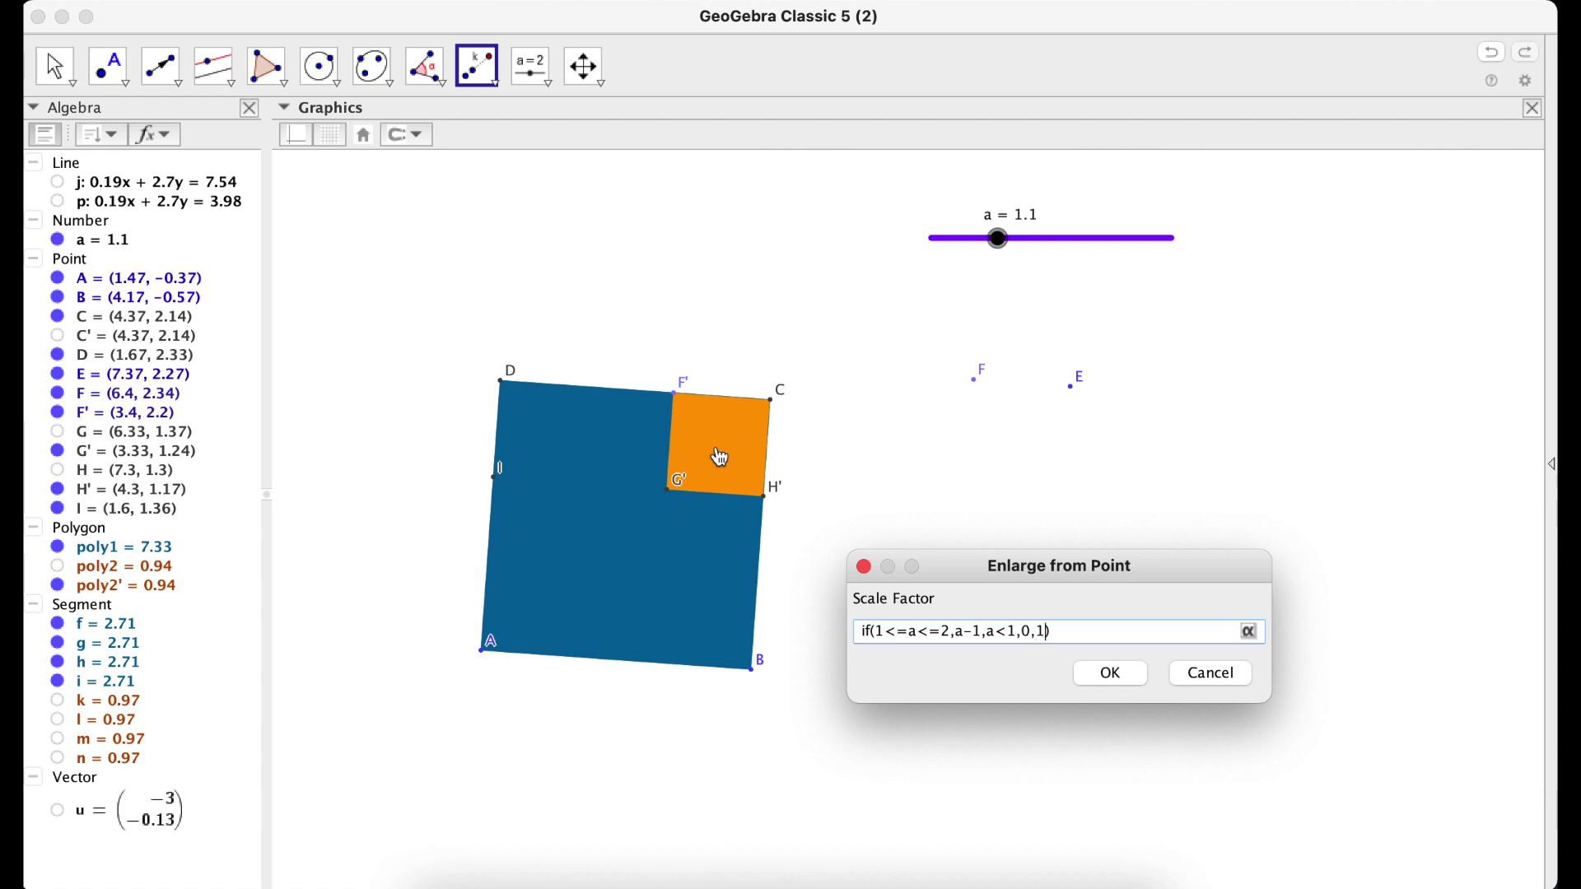
left_click(1110, 676)
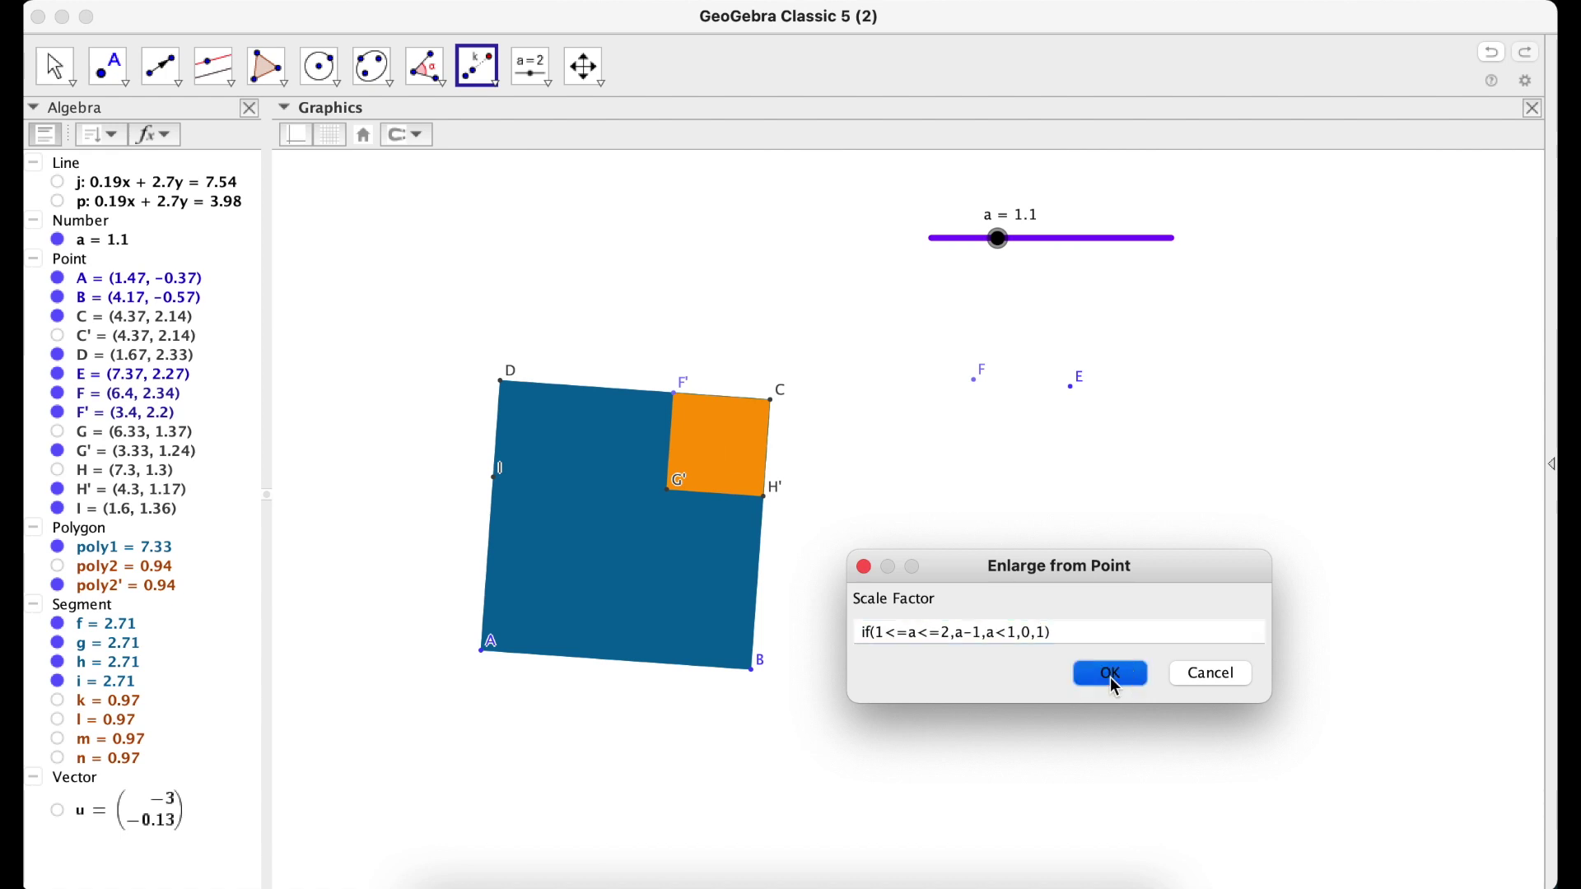
key("Escape")
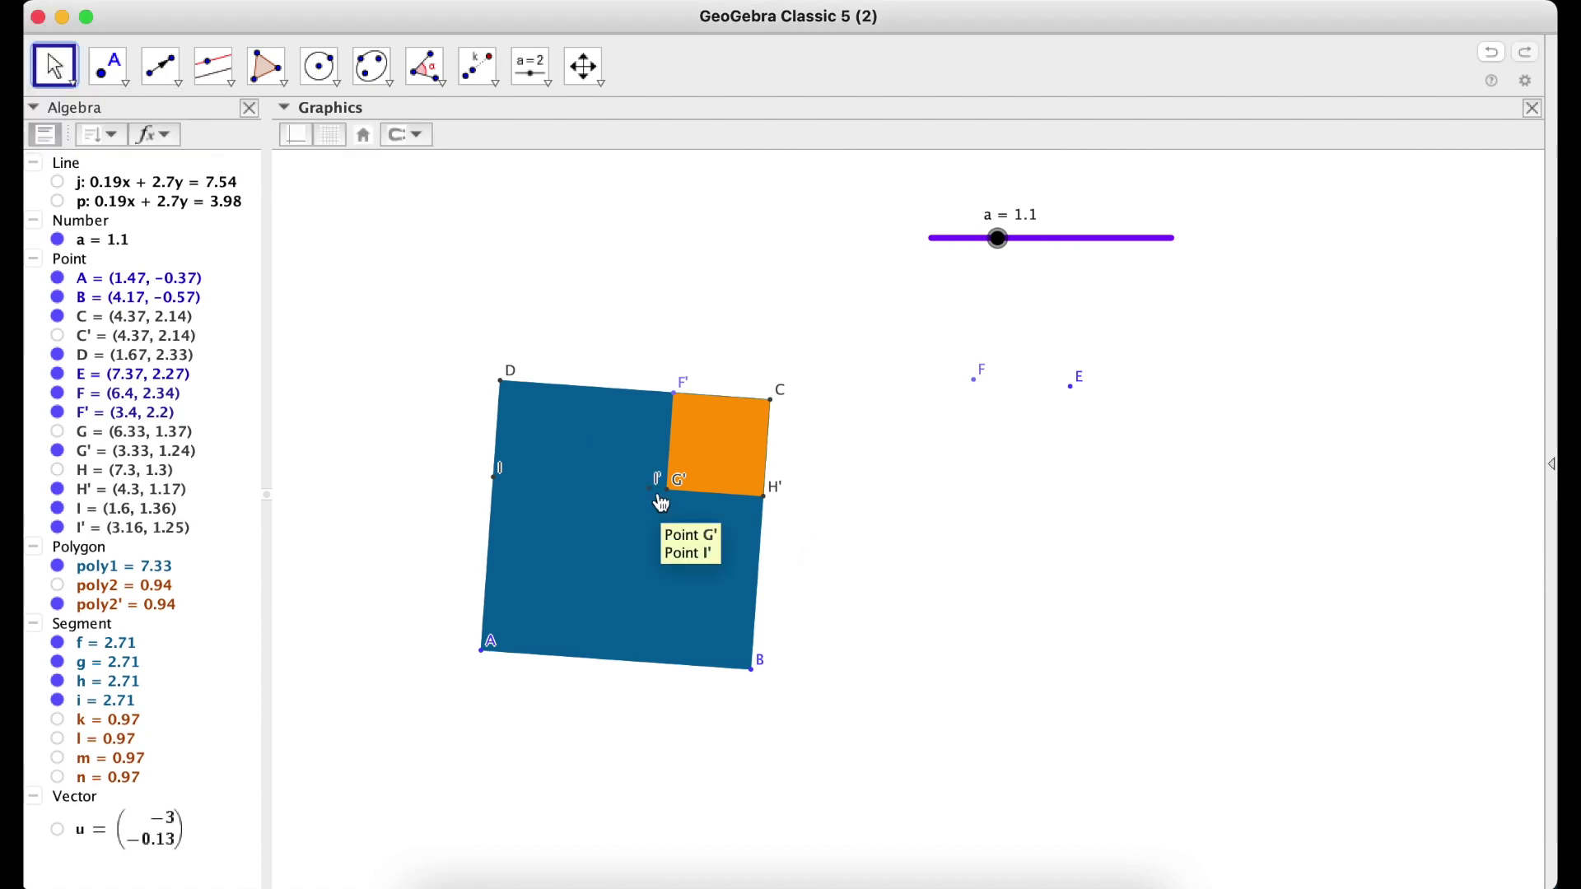
Step: Draw a segment from G' to I'
left_click(161, 67)
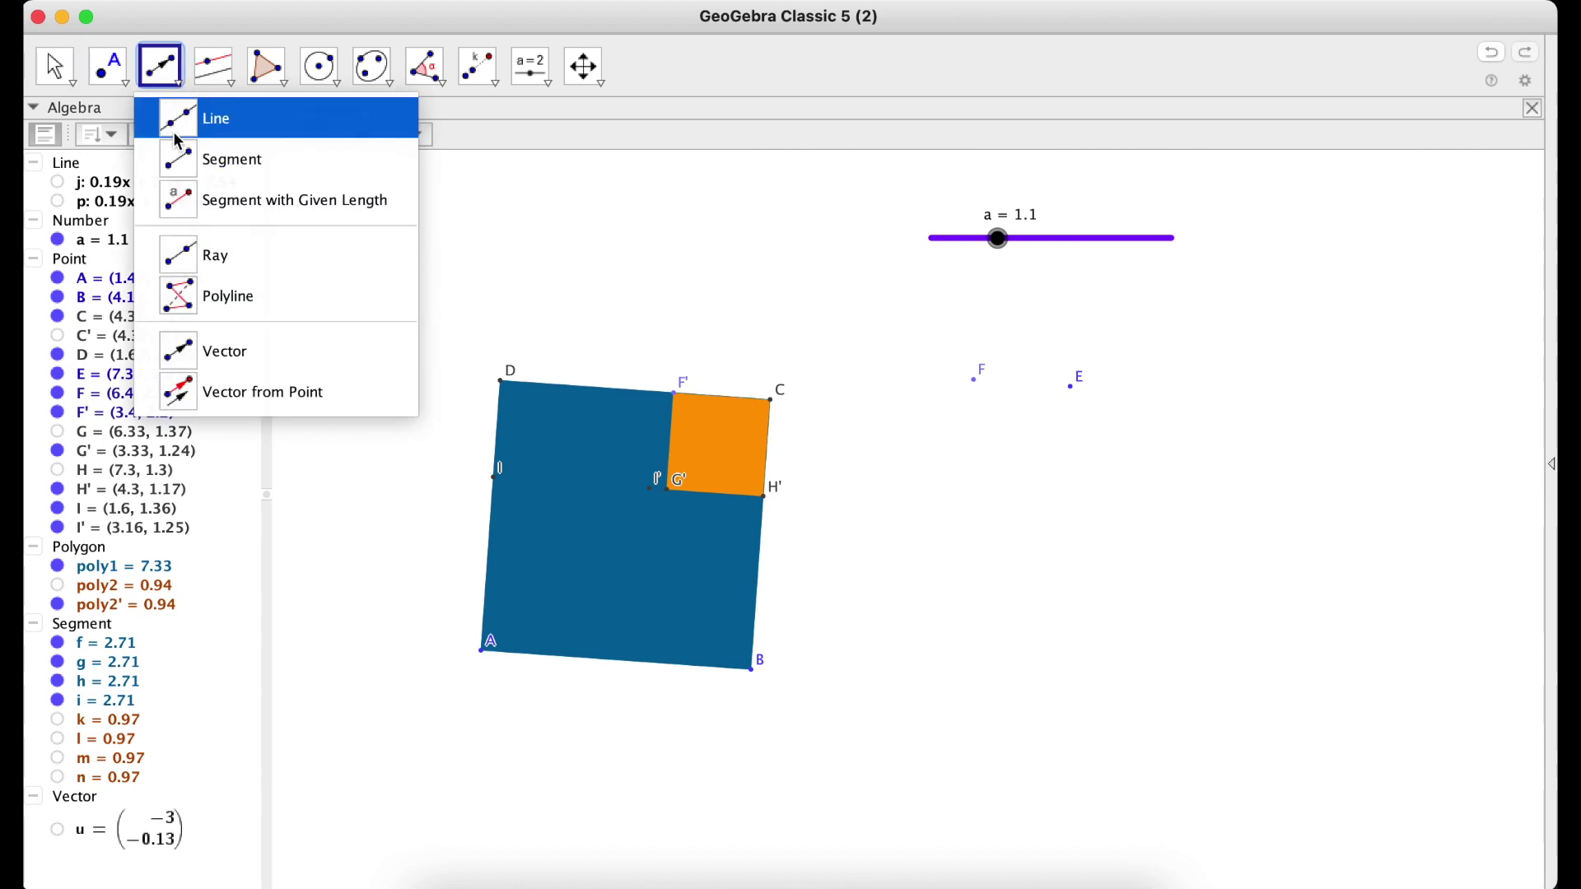
left_click(223, 159)
left_click(668, 489)
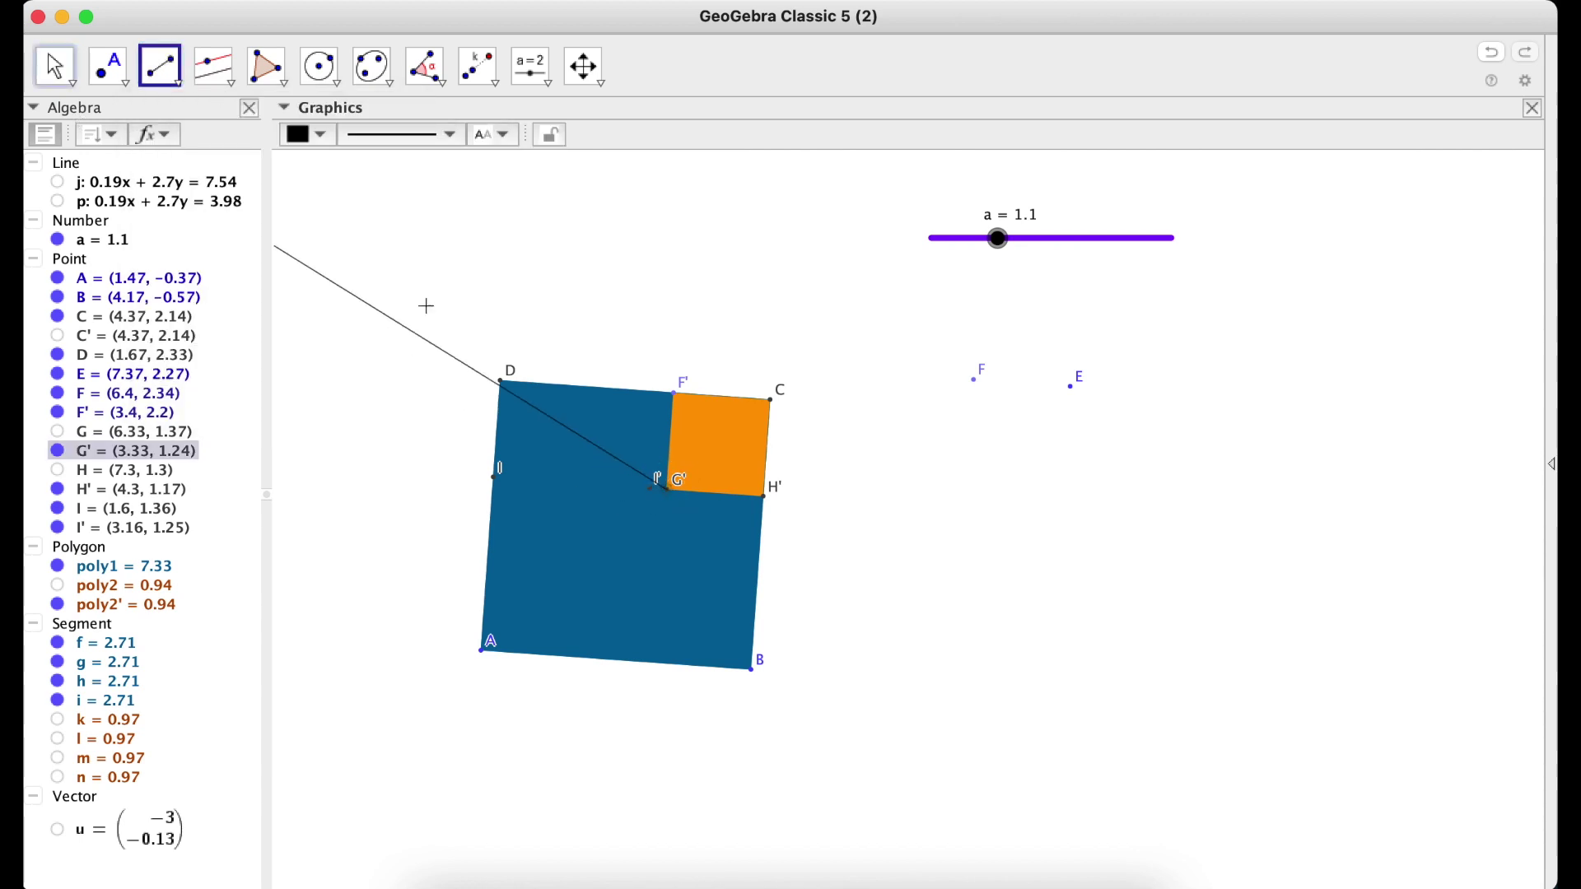
left_click(658, 489)
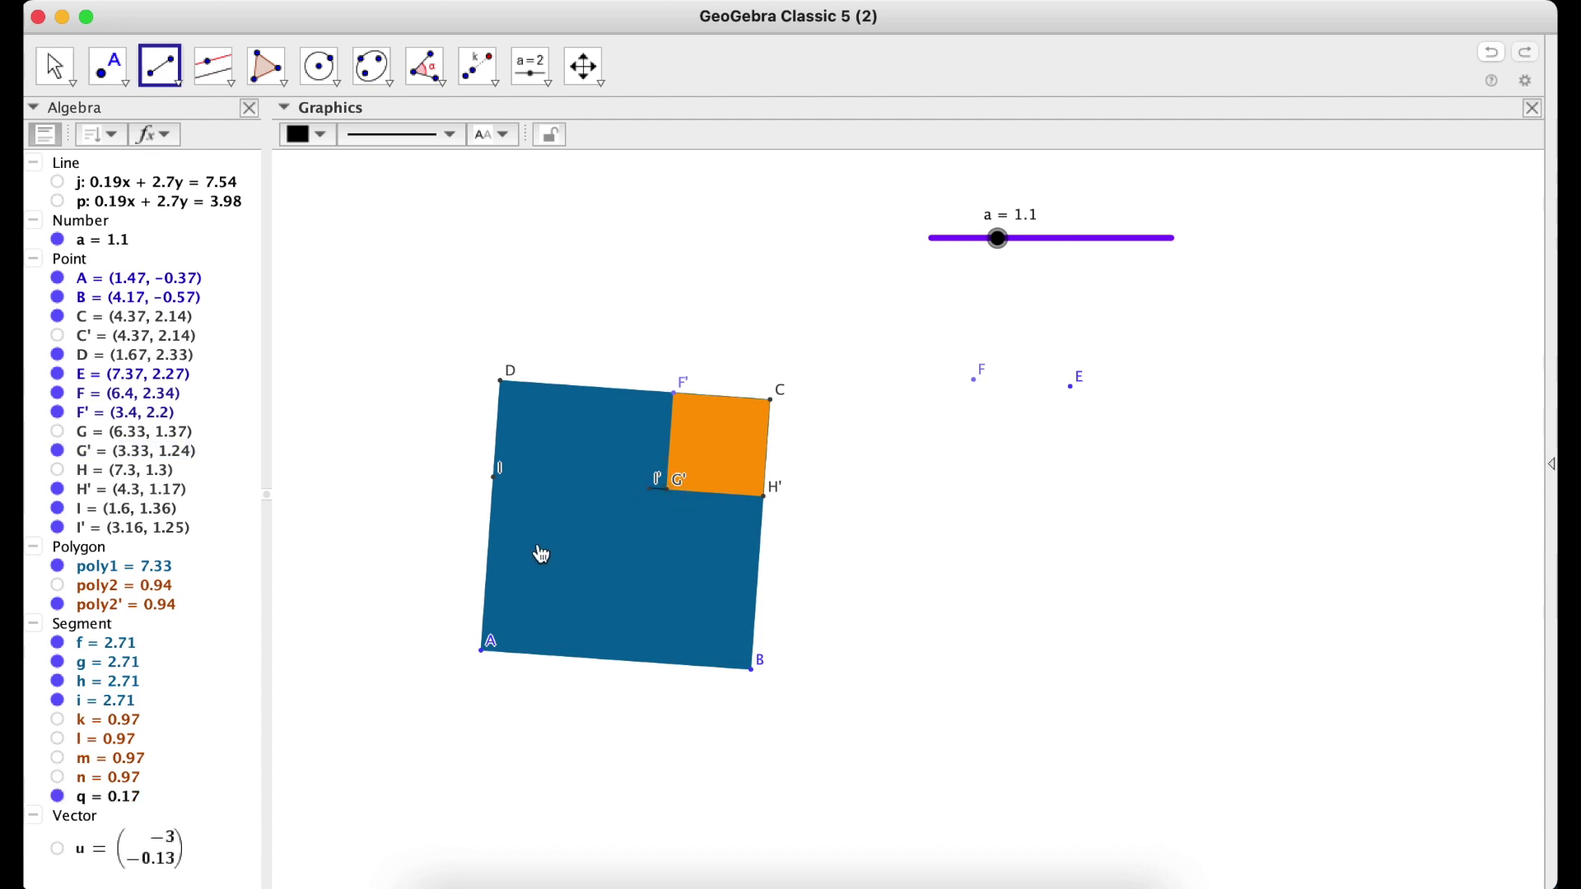
Step: Colour the segment between G' and I' white and increase its line thickness
left_click(41, 81)
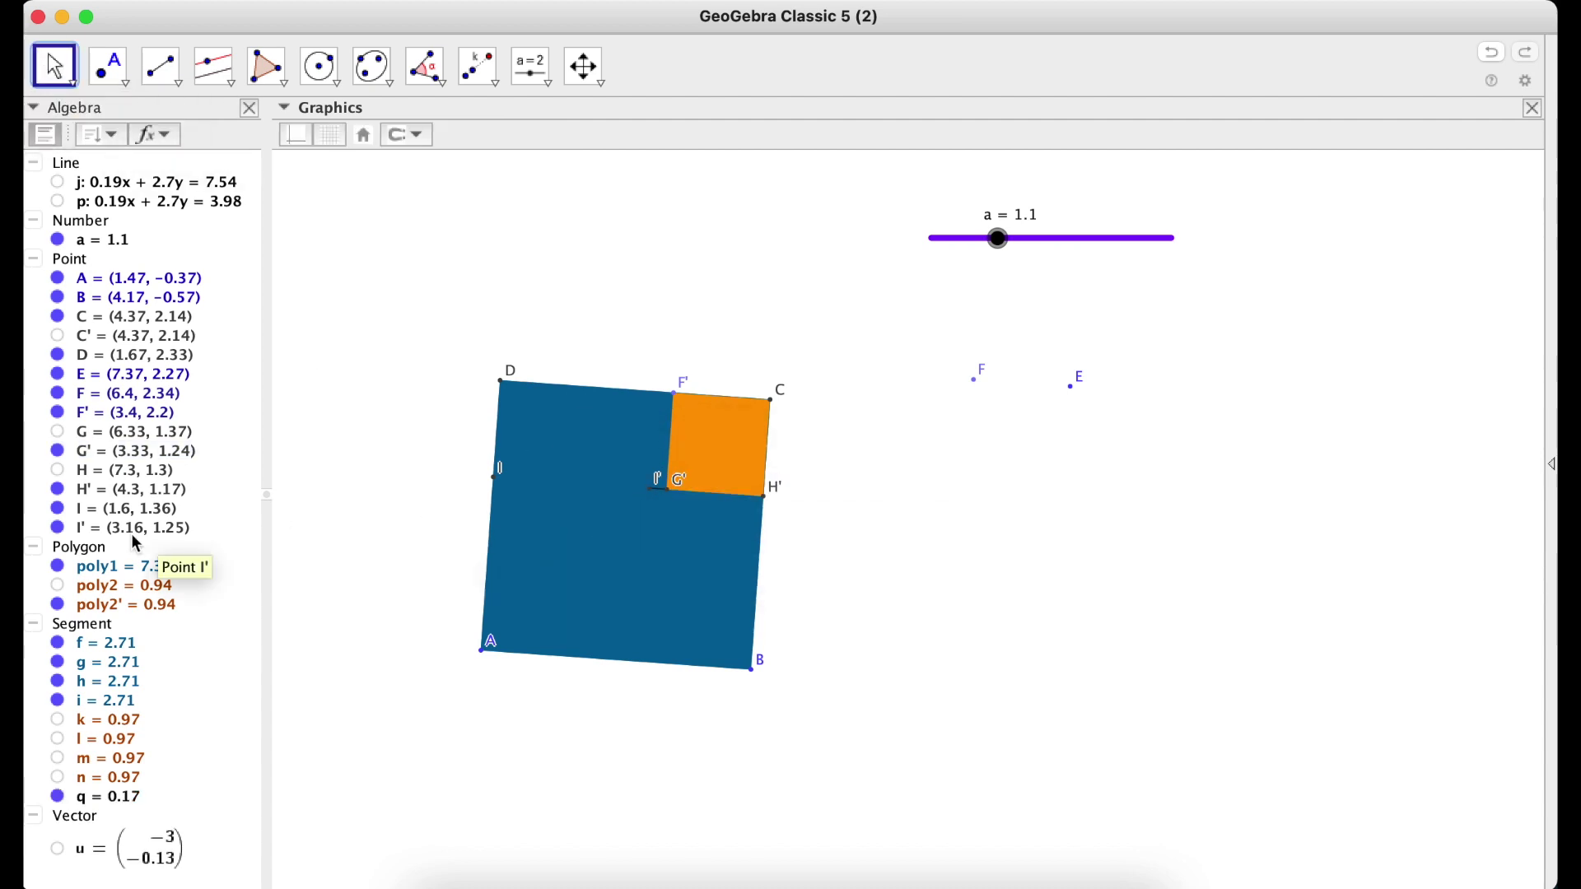
left_click(119, 799)
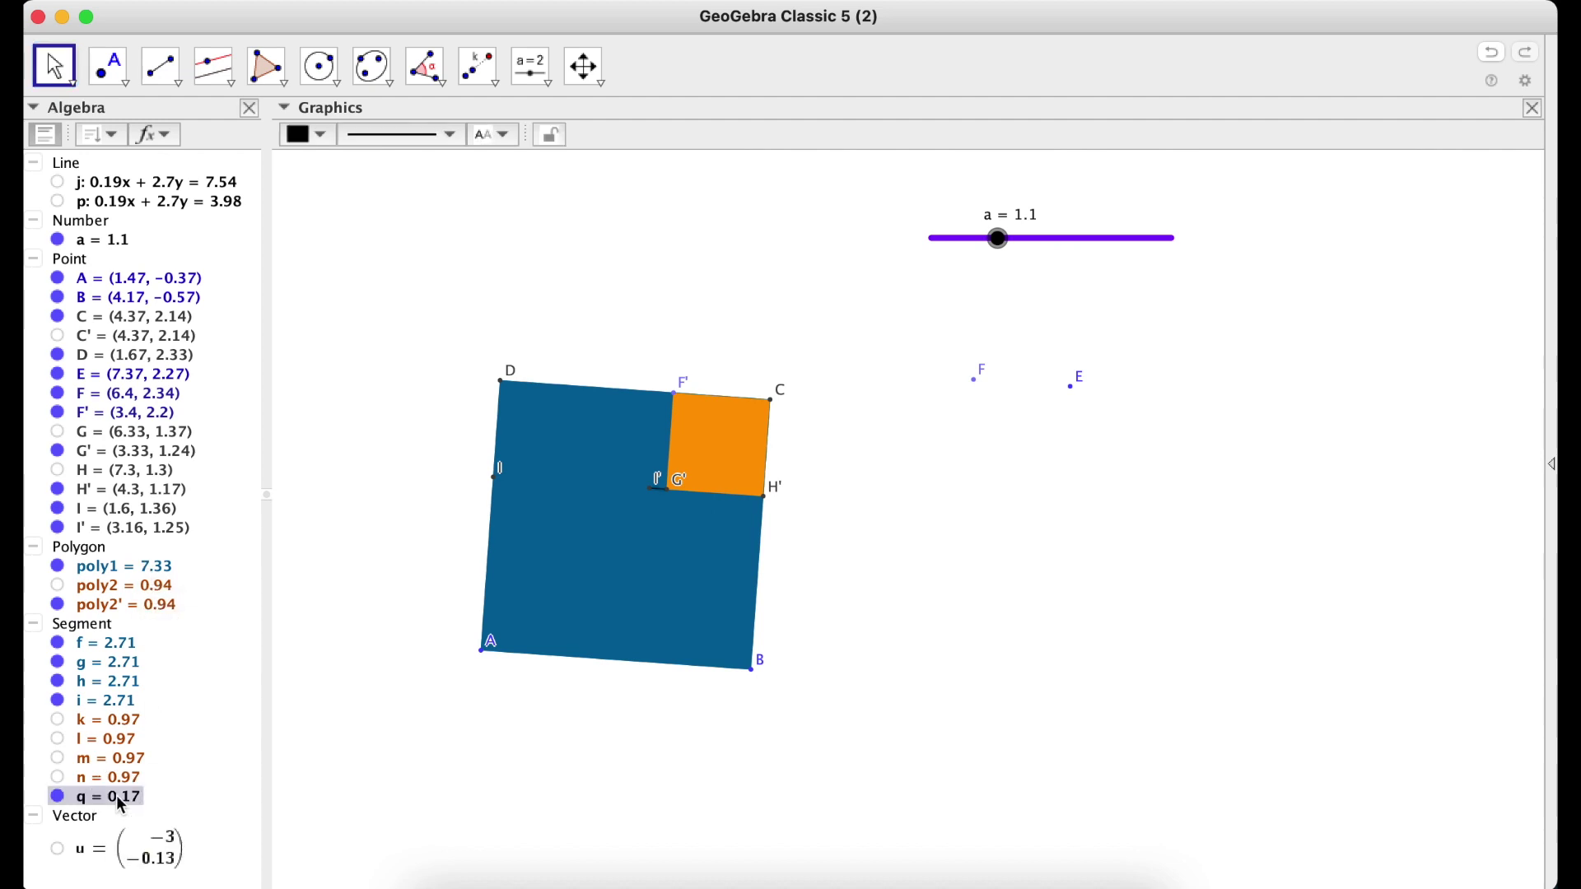
left_click(308, 134)
left_click(298, 204)
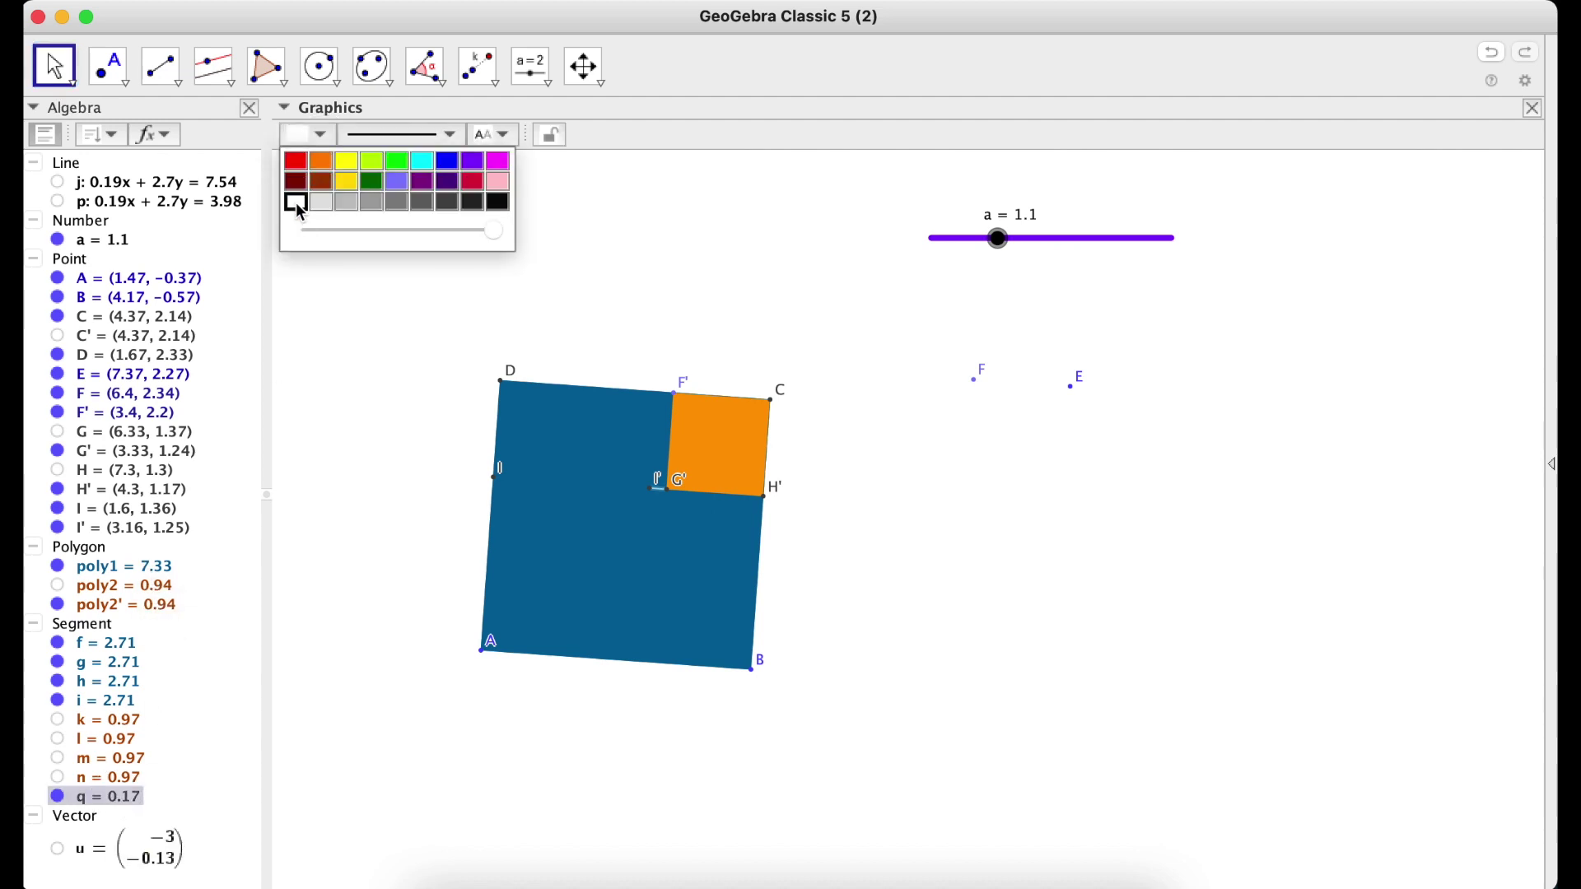
left_click(431, 132)
left_click_drag(362, 306, 383, 309)
left_click(379, 500)
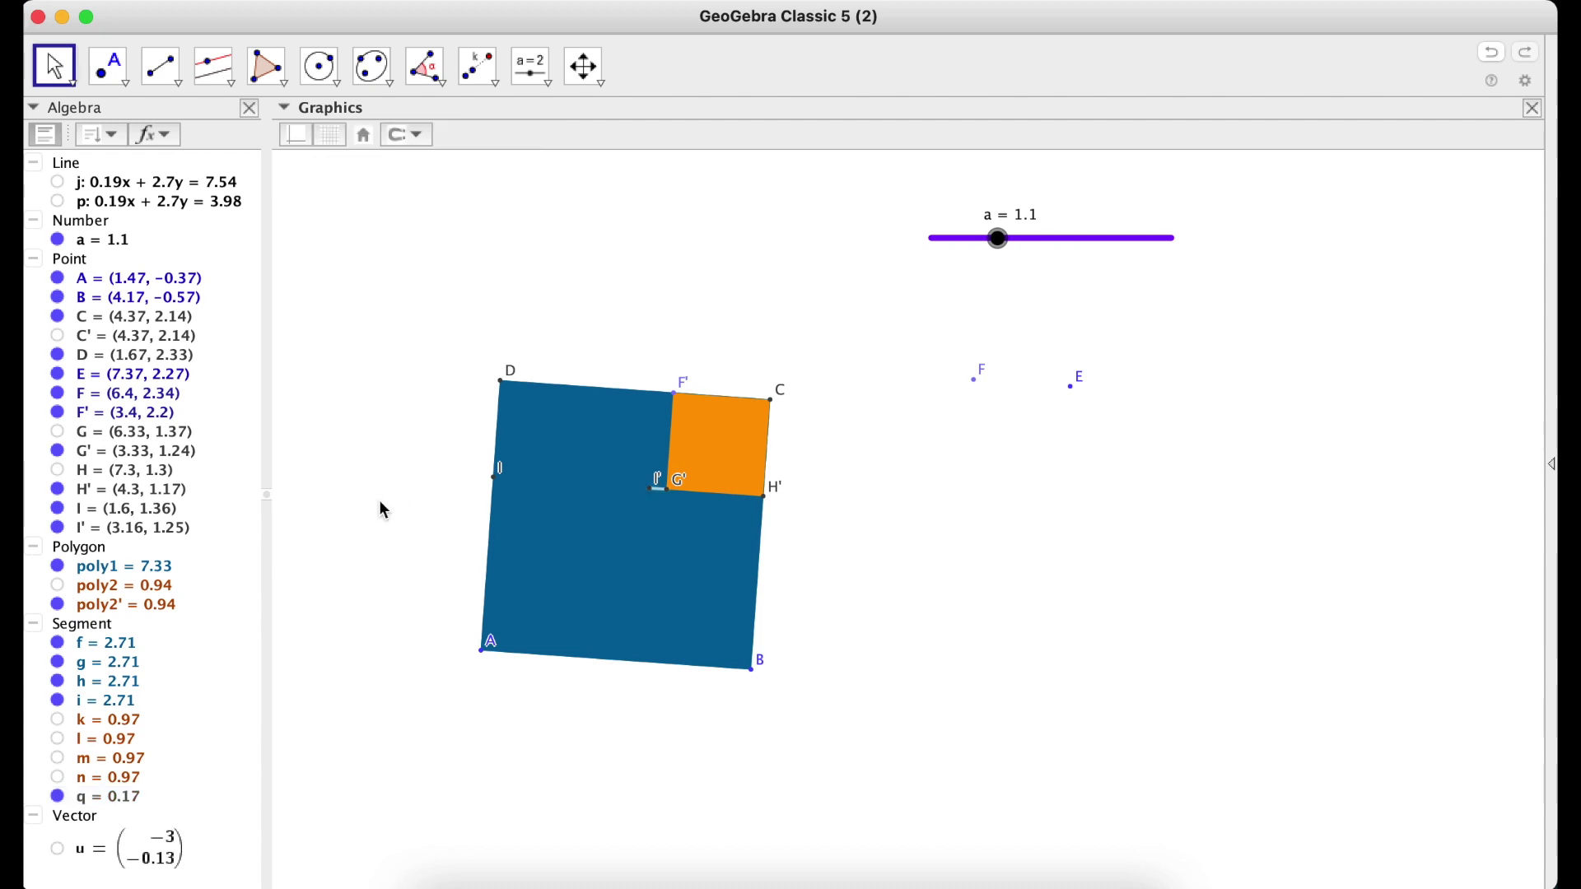
Step: Hide point I' and extend the white segment by setting slider a to 2.22
left_click(59, 532)
left_click(577, 206)
left_click(1000, 241)
left_click_drag(1005, 249, 1071, 257)
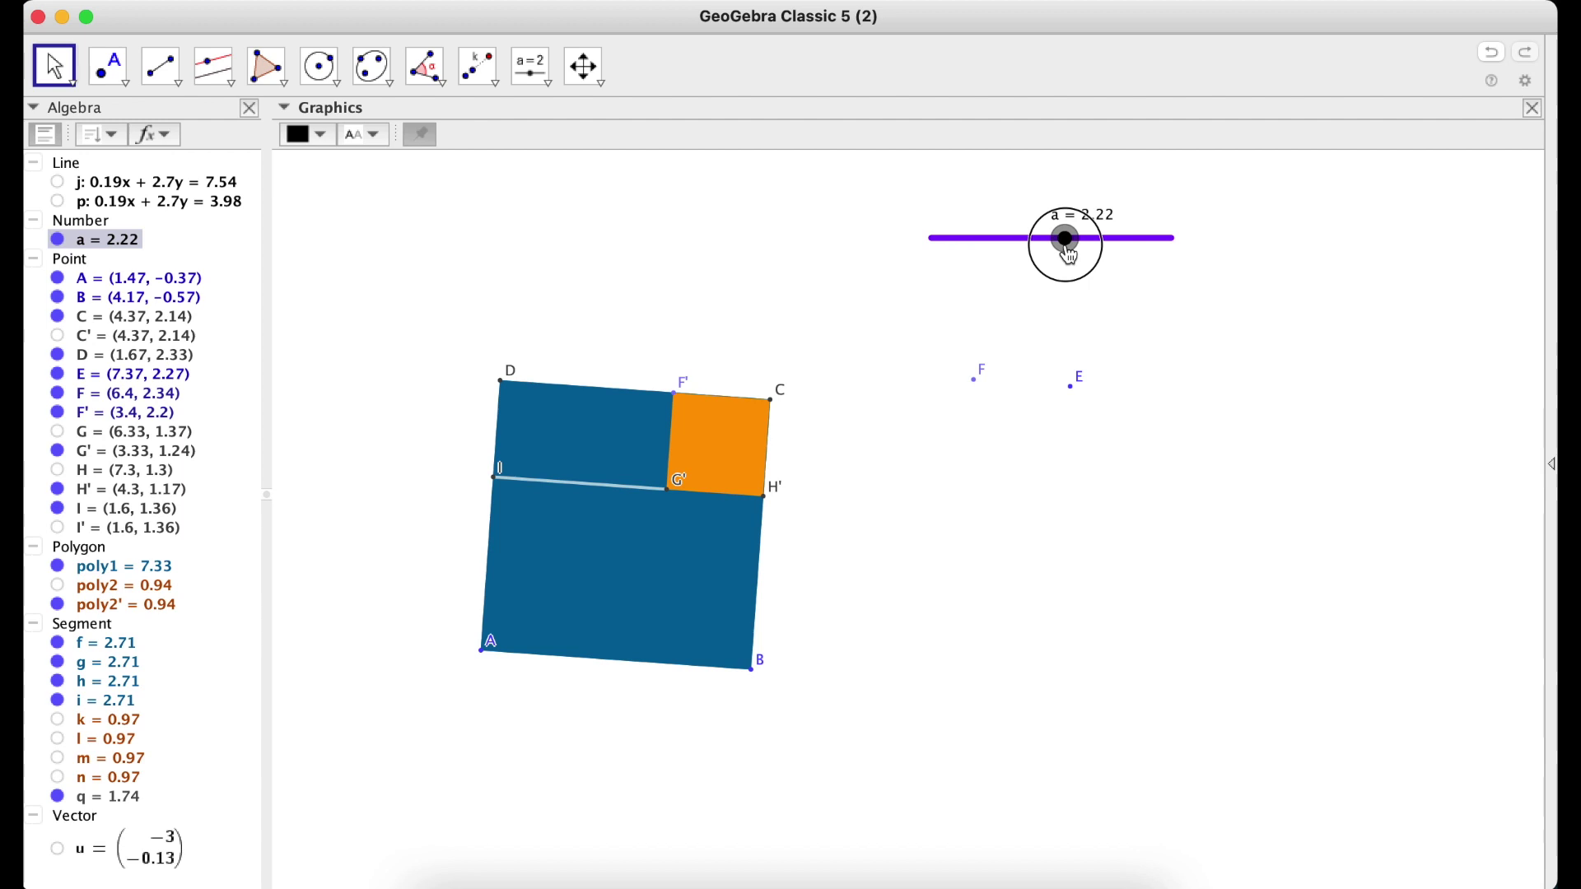
Step: Adjust the orange square's size by moving point F to about (6.41, 2.34)
left_click_drag(939, 583, 1060, 589)
mouse_move(1093, 391)
left_mouse_down()
mouse_move(1048, 383)
mouse_move(1089, 381)
left_mouse_up()
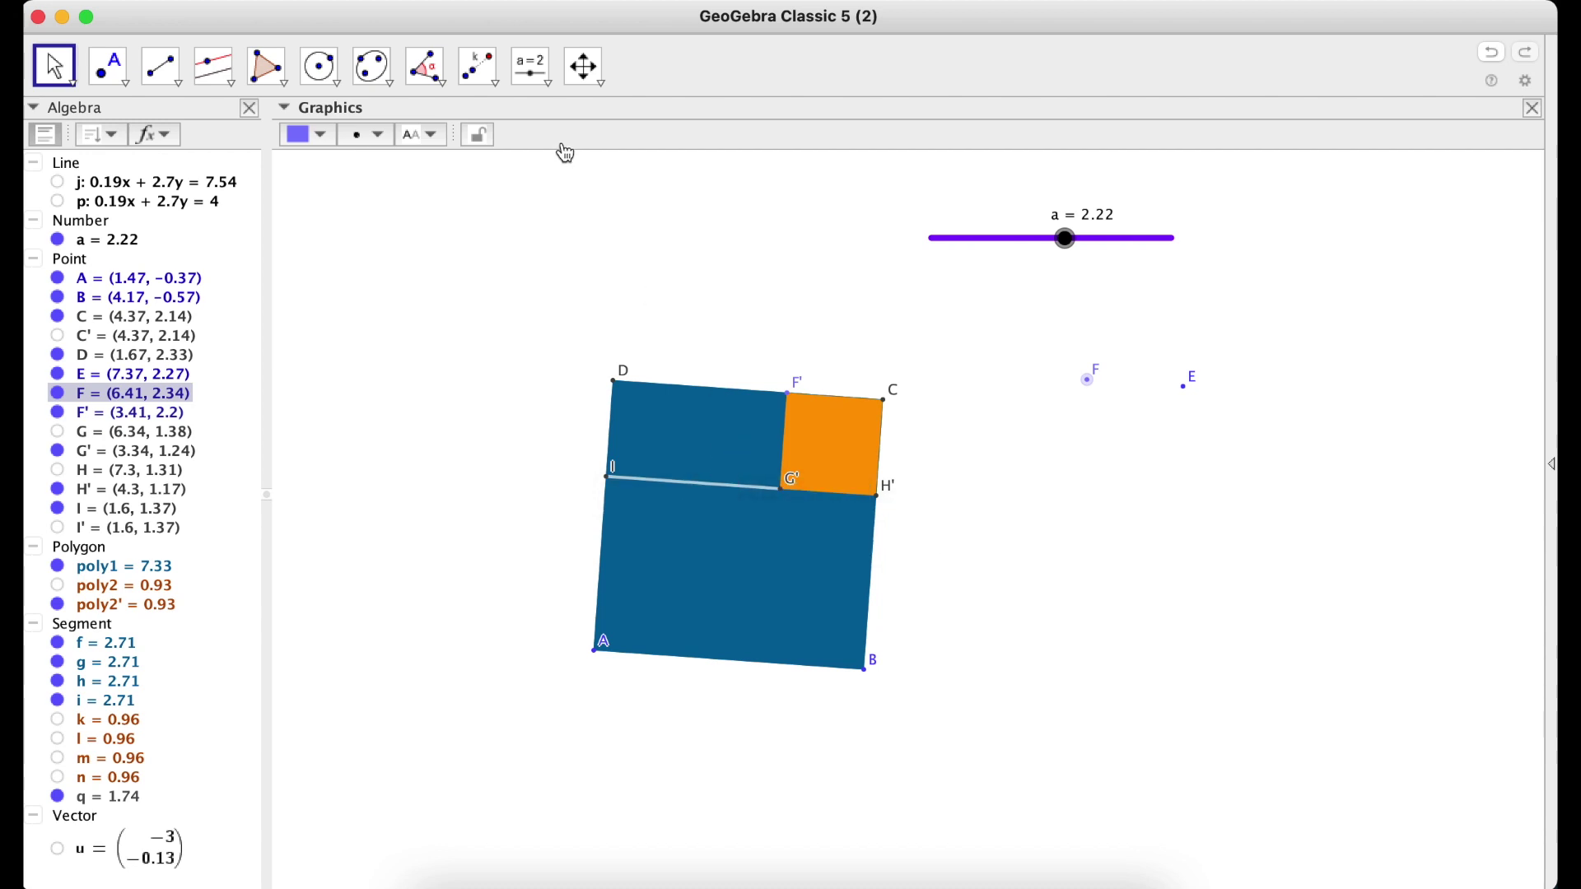
Step: Draw a quadrilateral polygon through points D, I, G' and F'
left_click(426, 68)
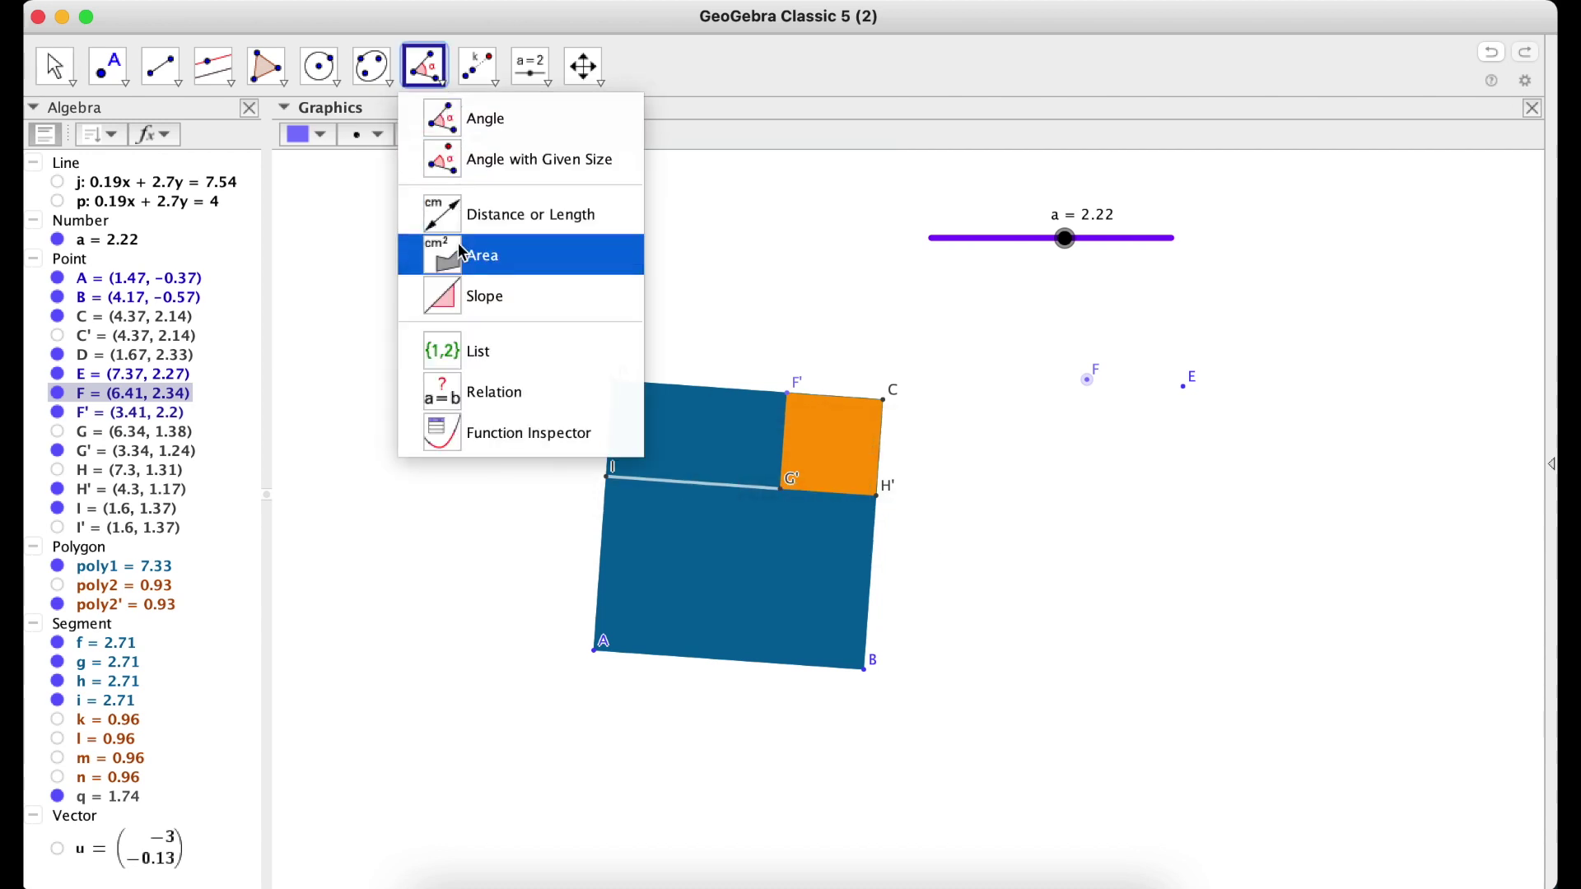
left_click(270, 67)
left_click(612, 382)
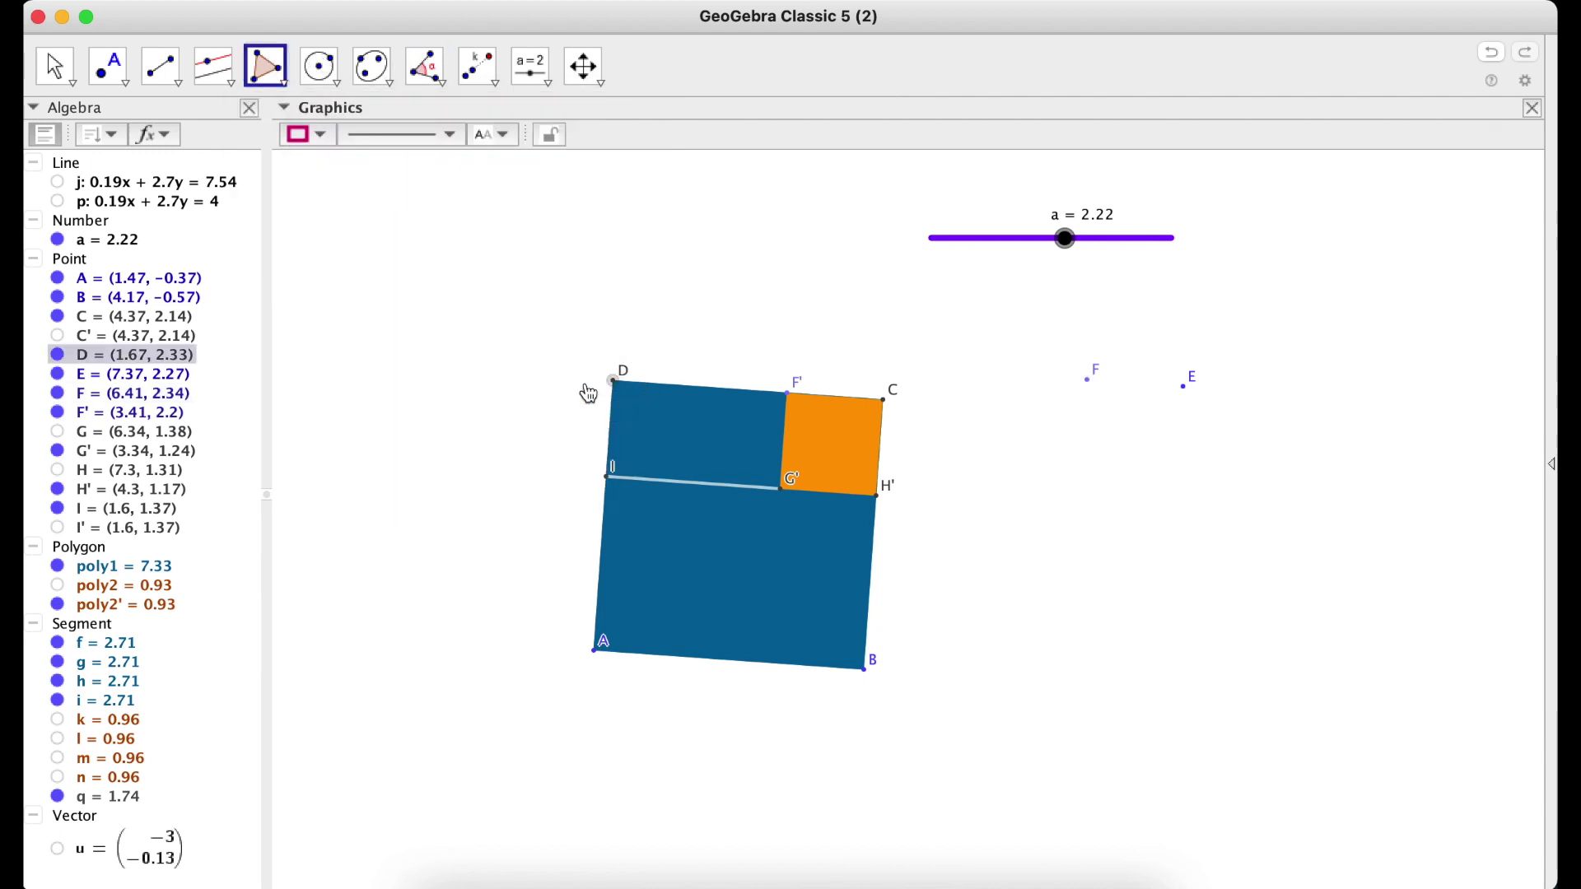
left_click(608, 476)
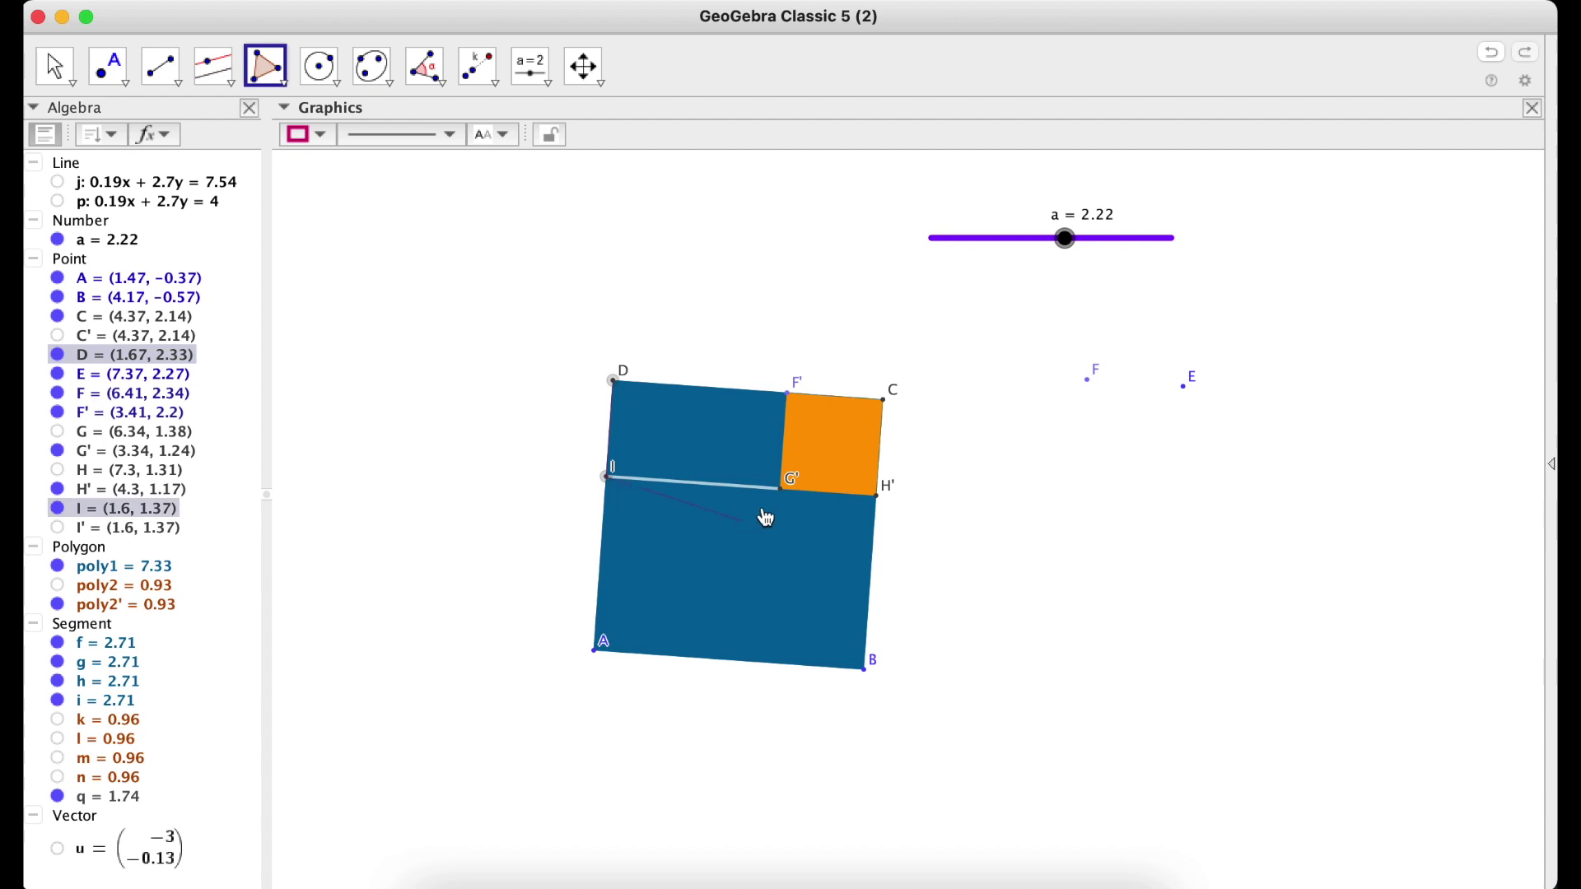
left_click(784, 489)
left_click(788, 394)
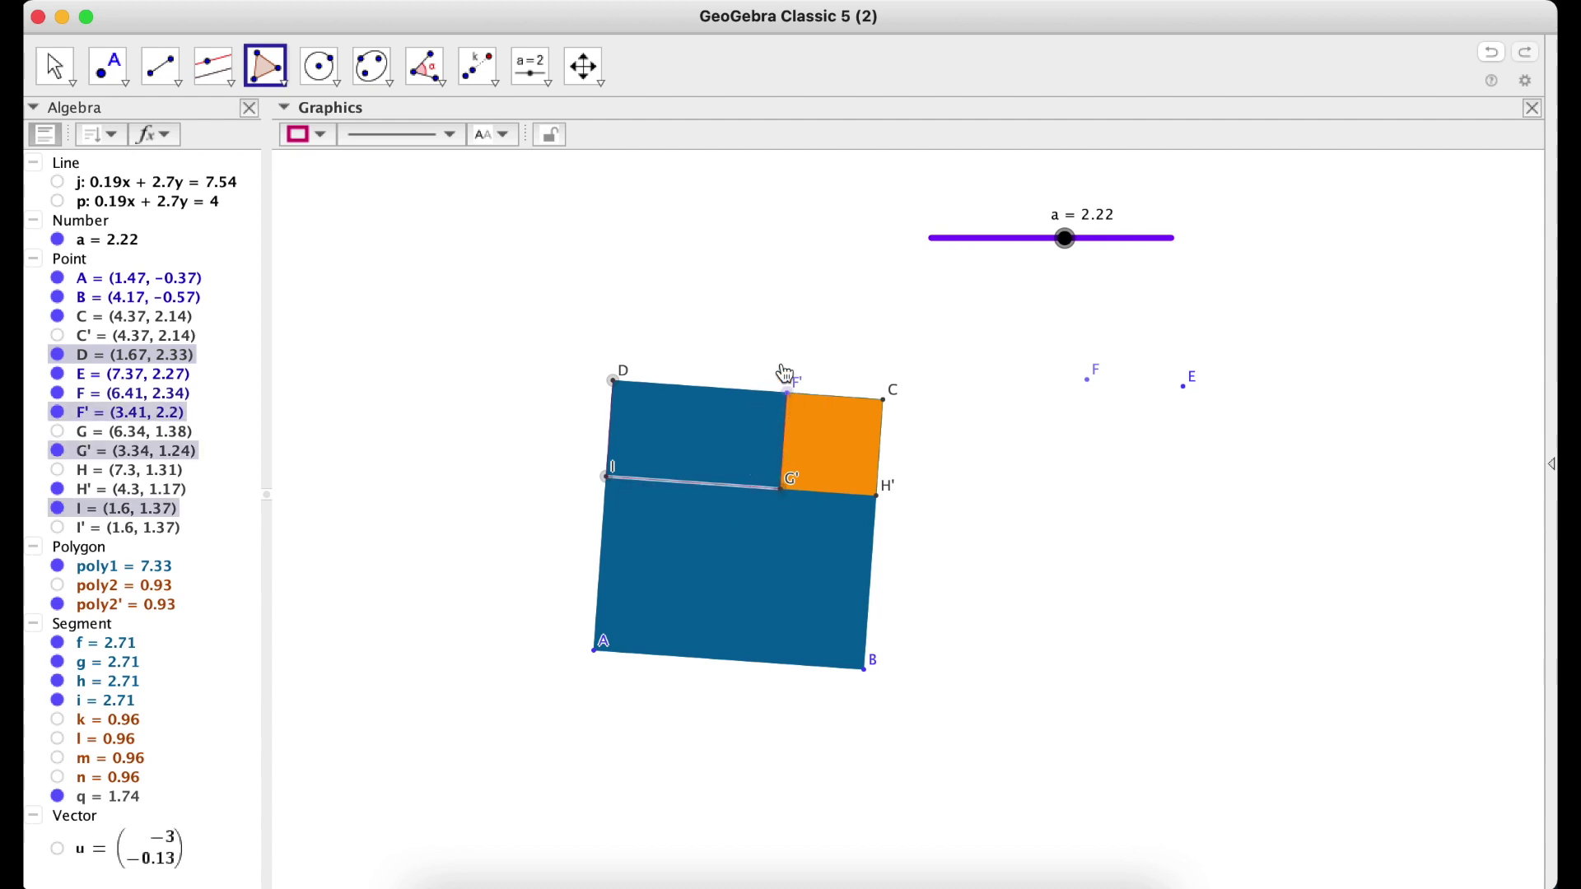
left_click(613, 382)
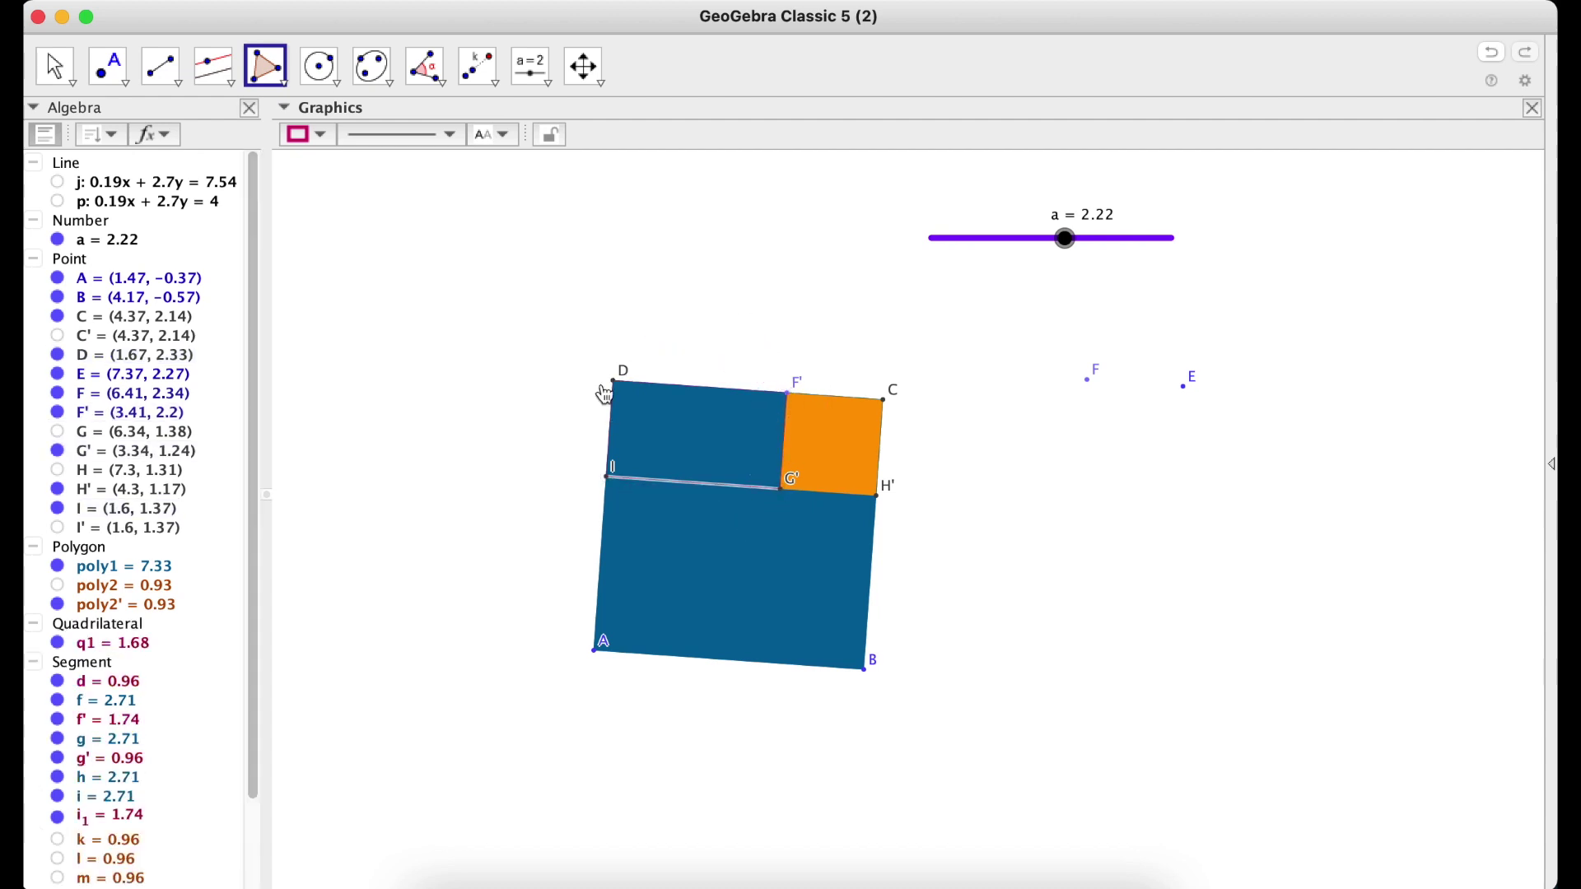
Step: Begin a Rotate around Point of quadrilateral q1 about point I, keeping the direction anticlockwise
left_click(56, 73)
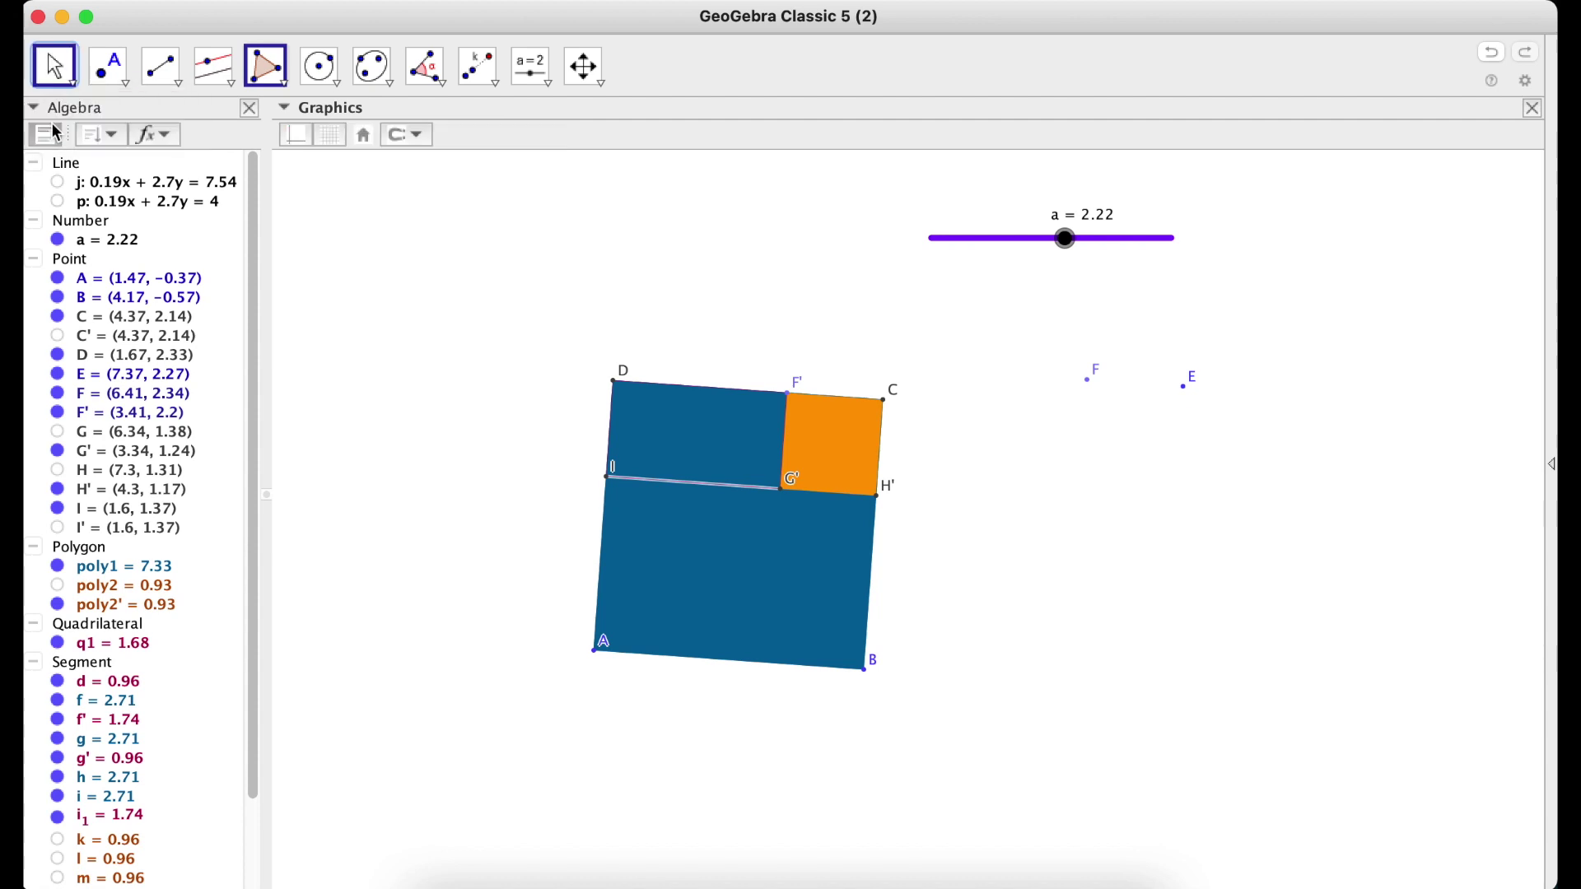
left_click(114, 651)
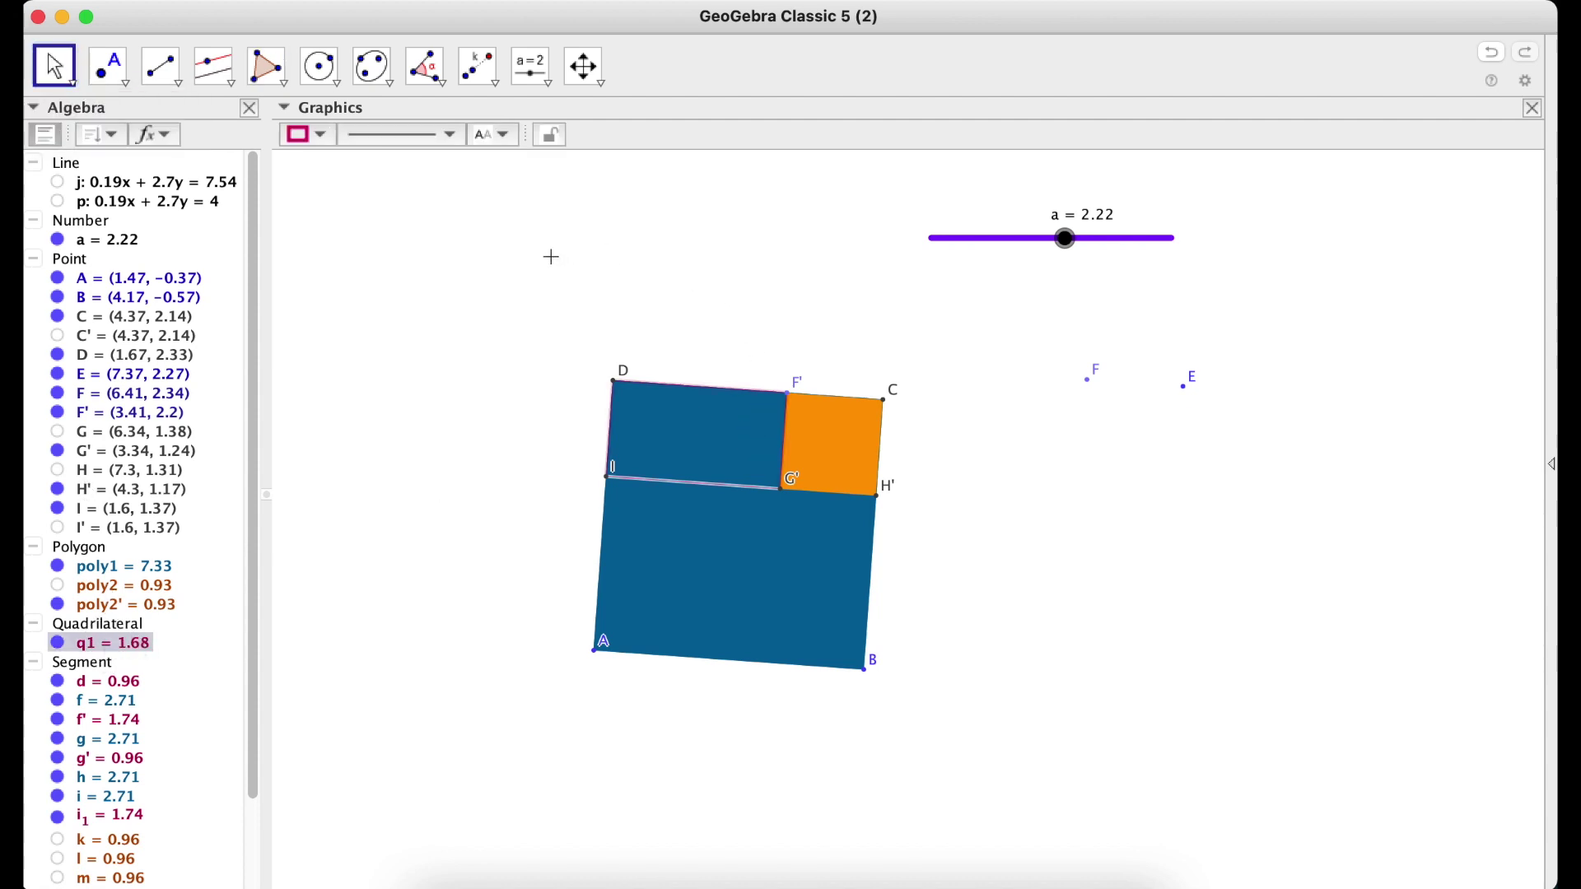
left_click(427, 66)
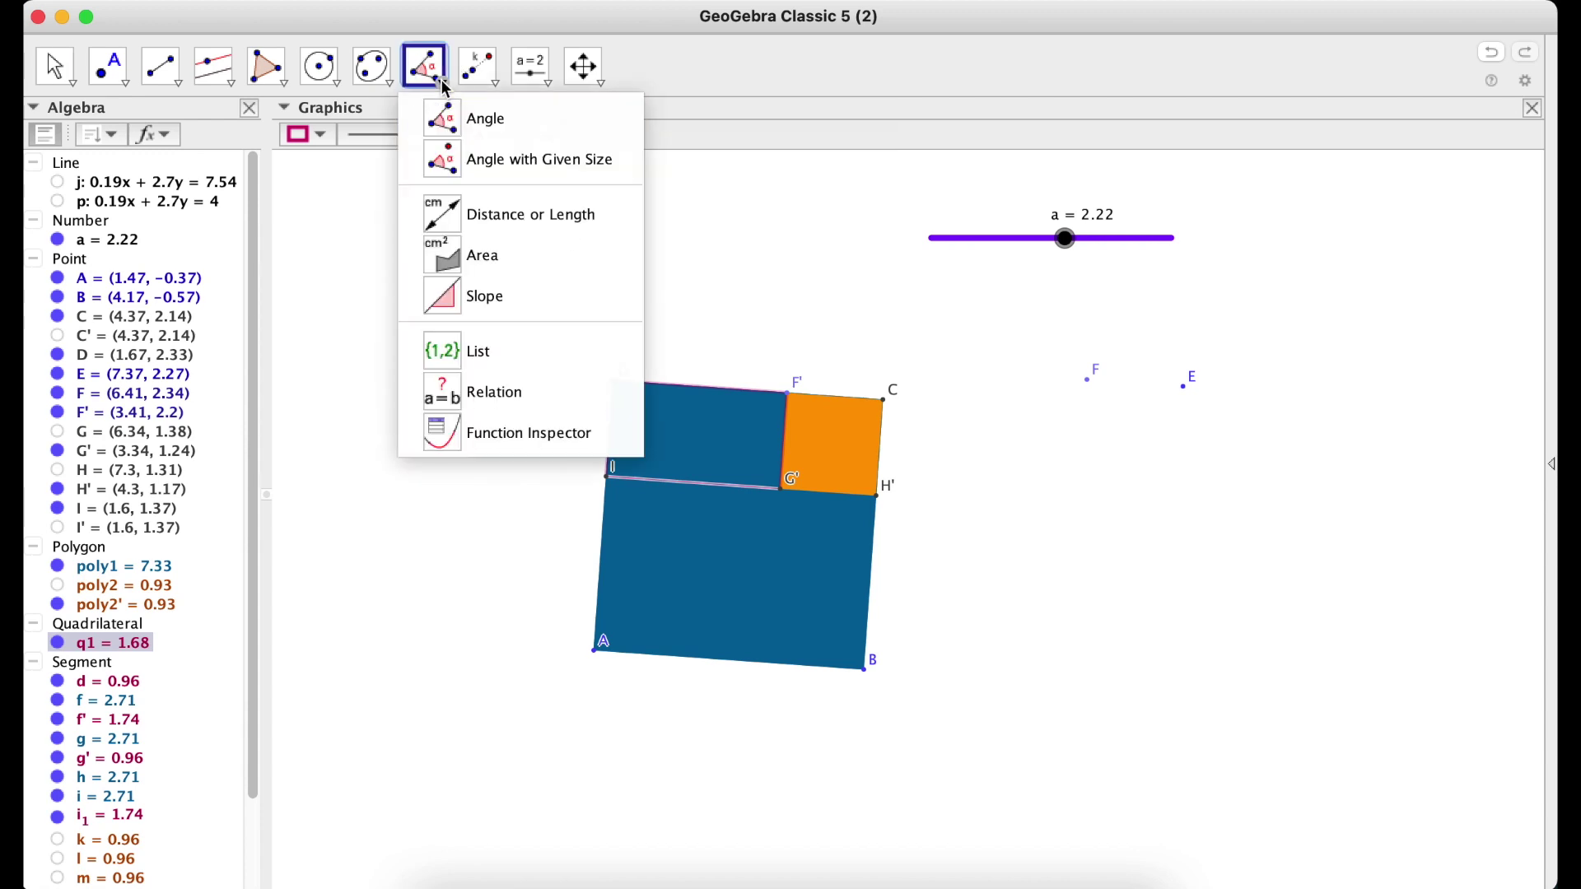
mouse_move(496, 67)
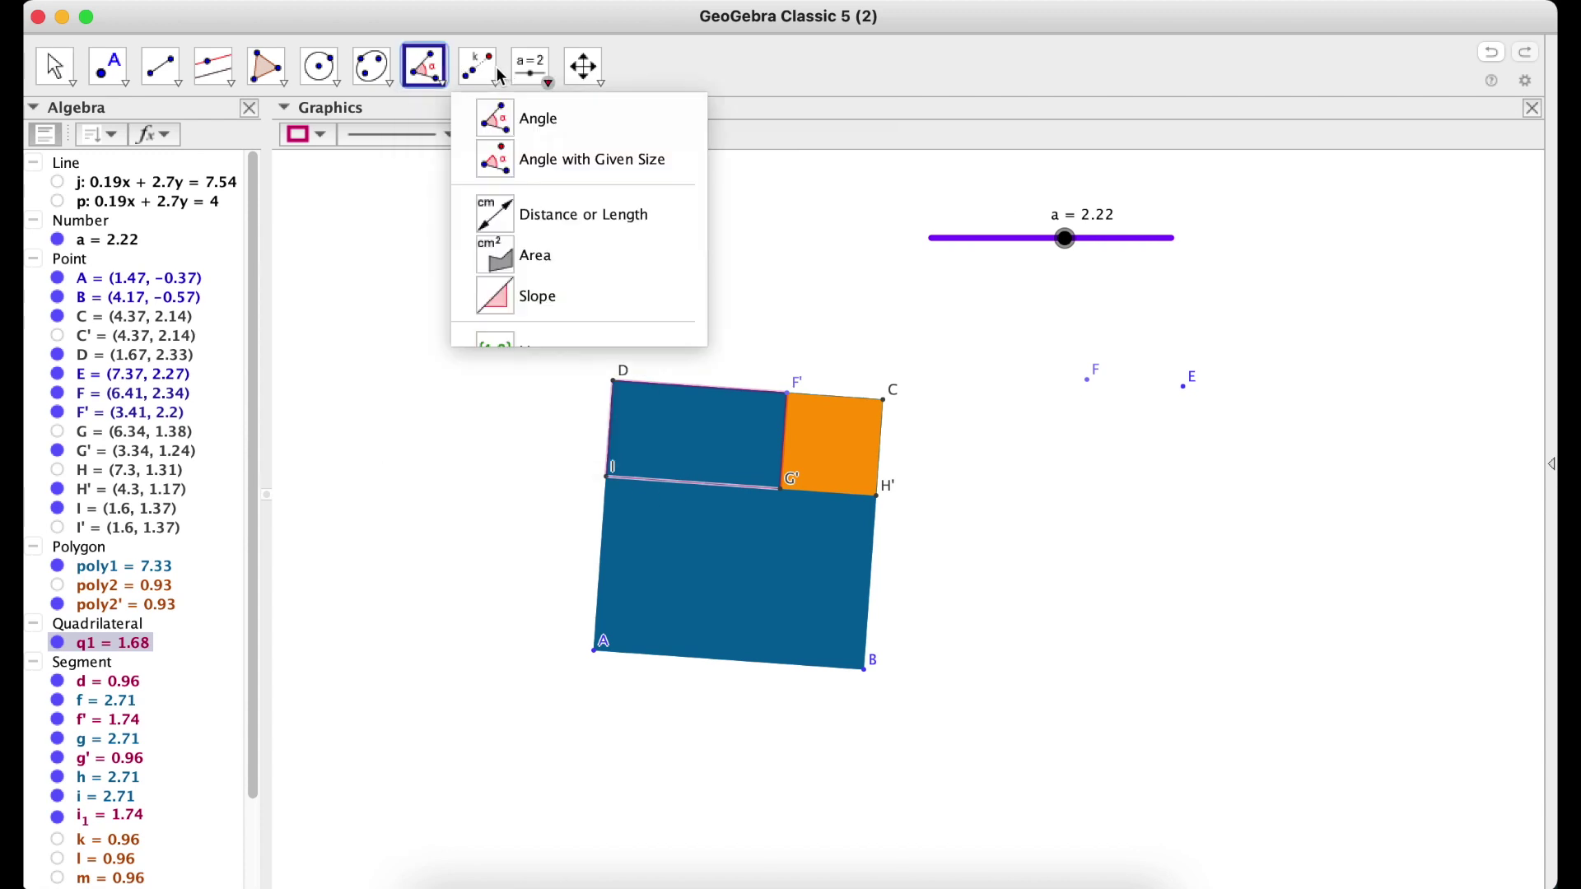
left_click(500, 244)
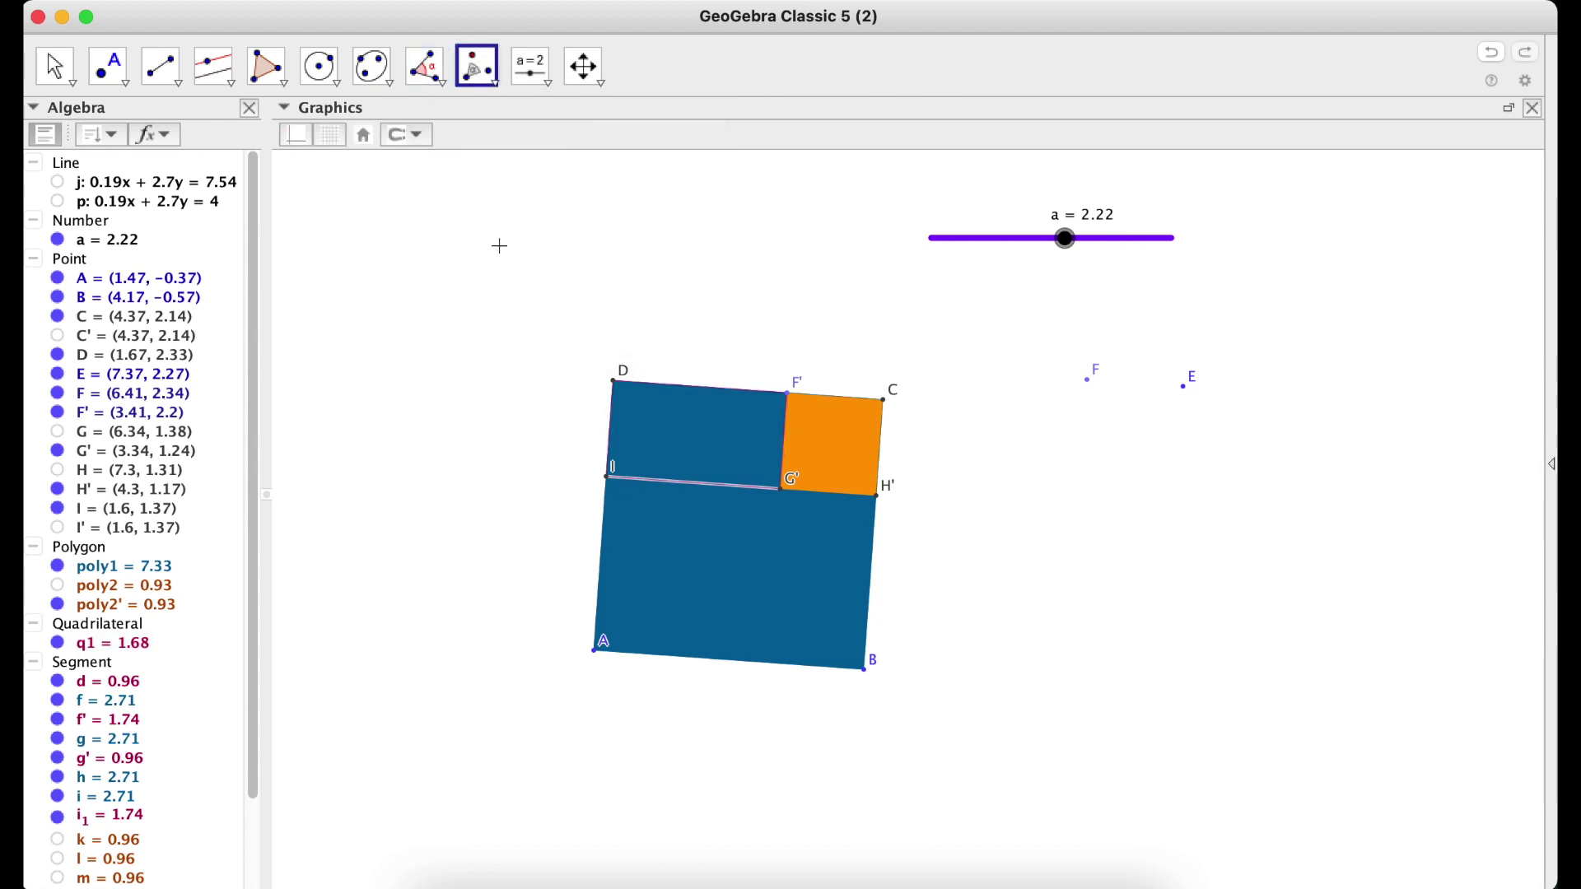
left_click(113, 643)
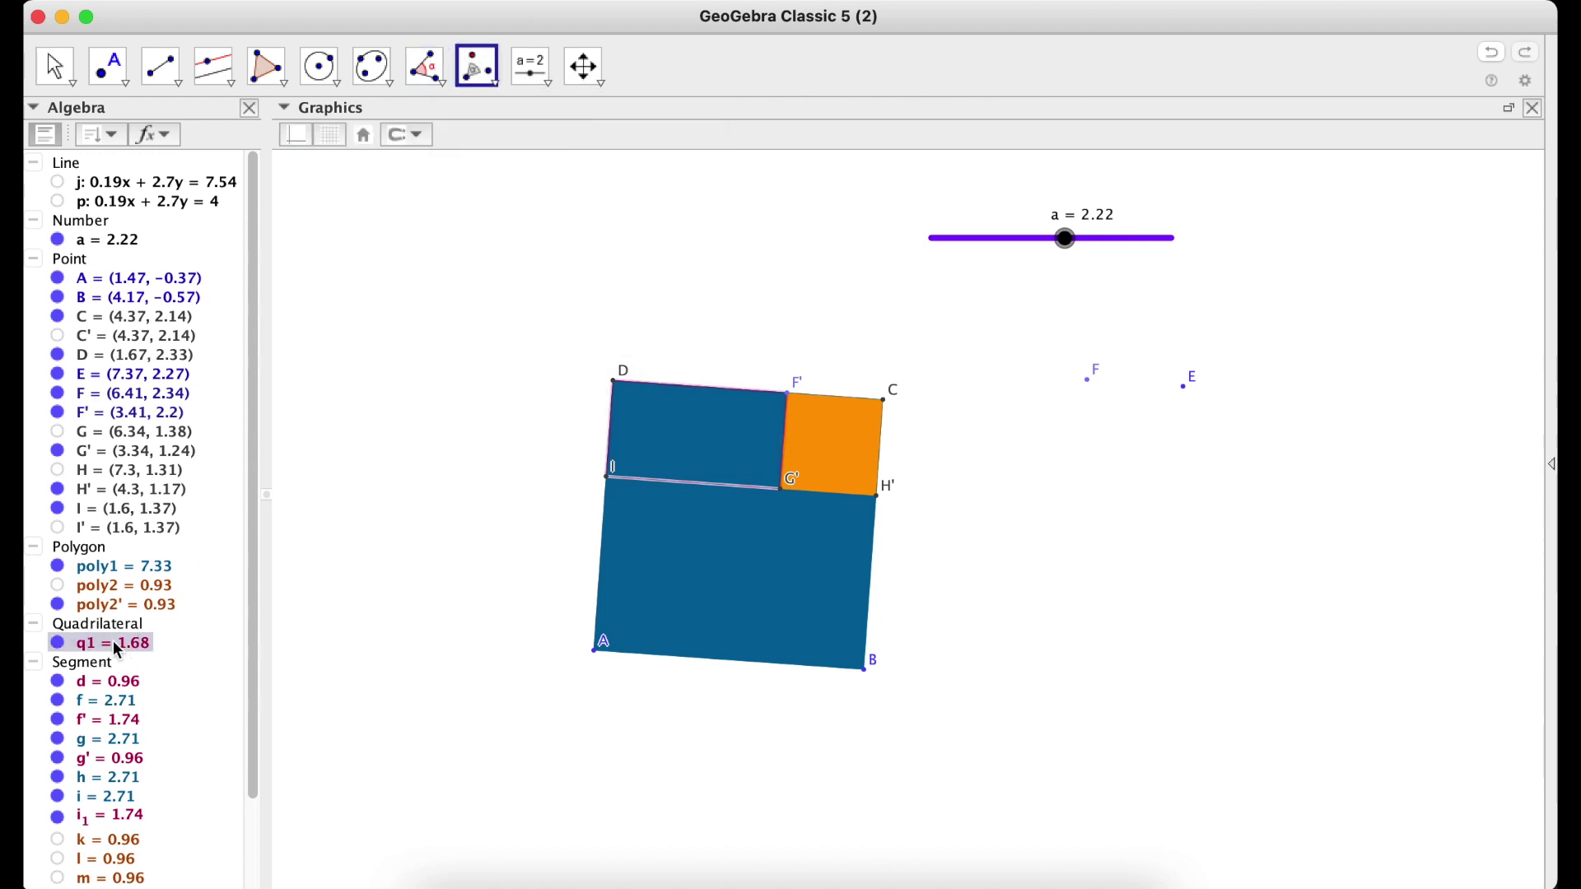
left_click(610, 489)
left_click_drag(725, 370, 1004, 515)
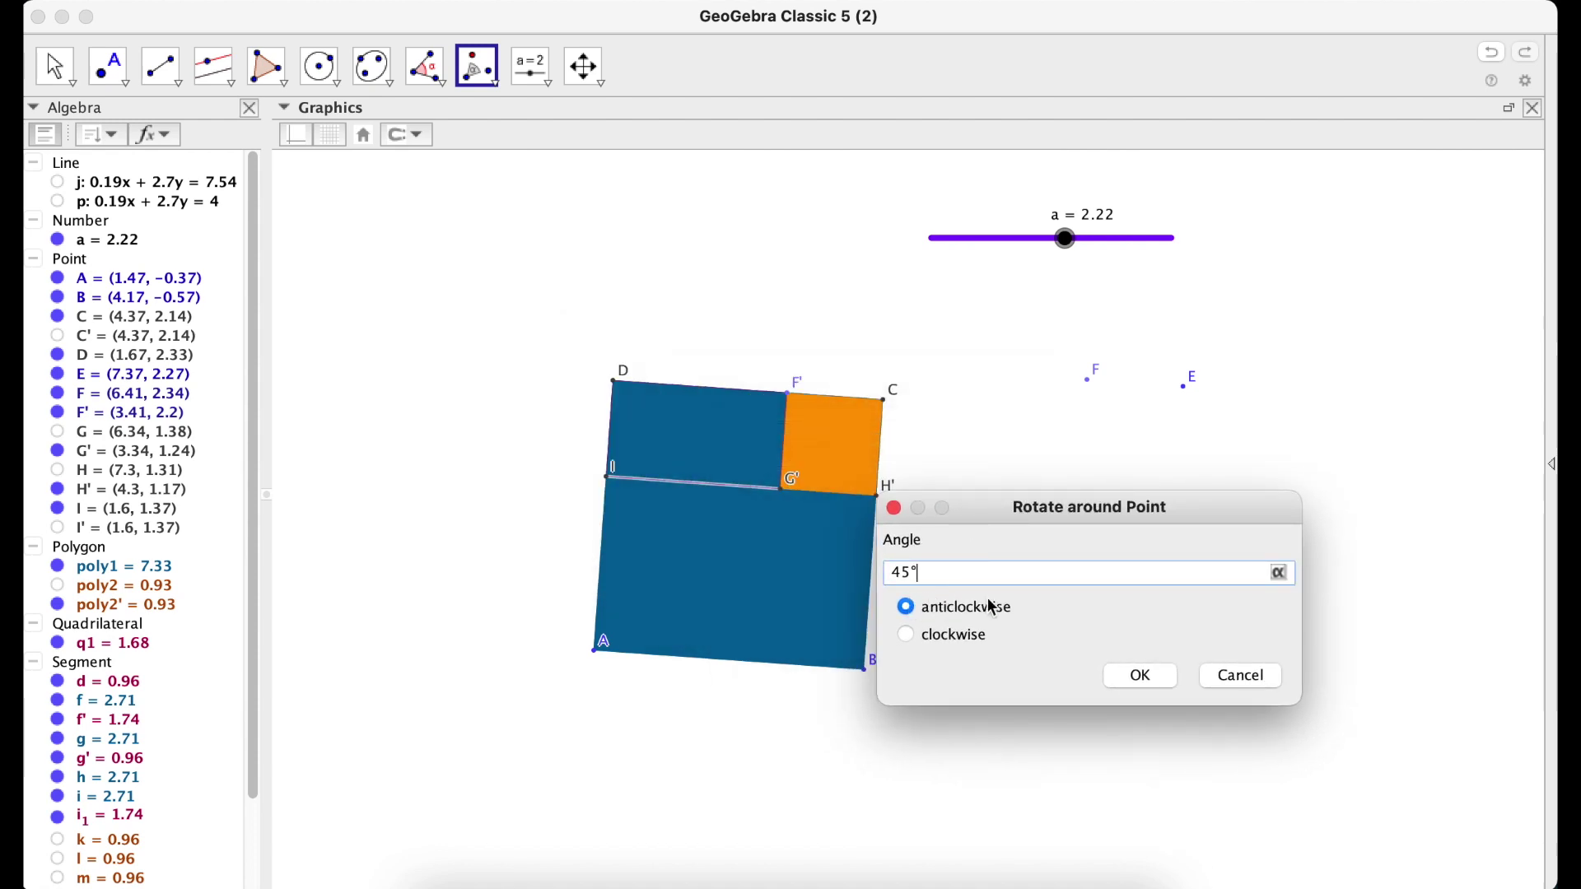
left_click(909, 636)
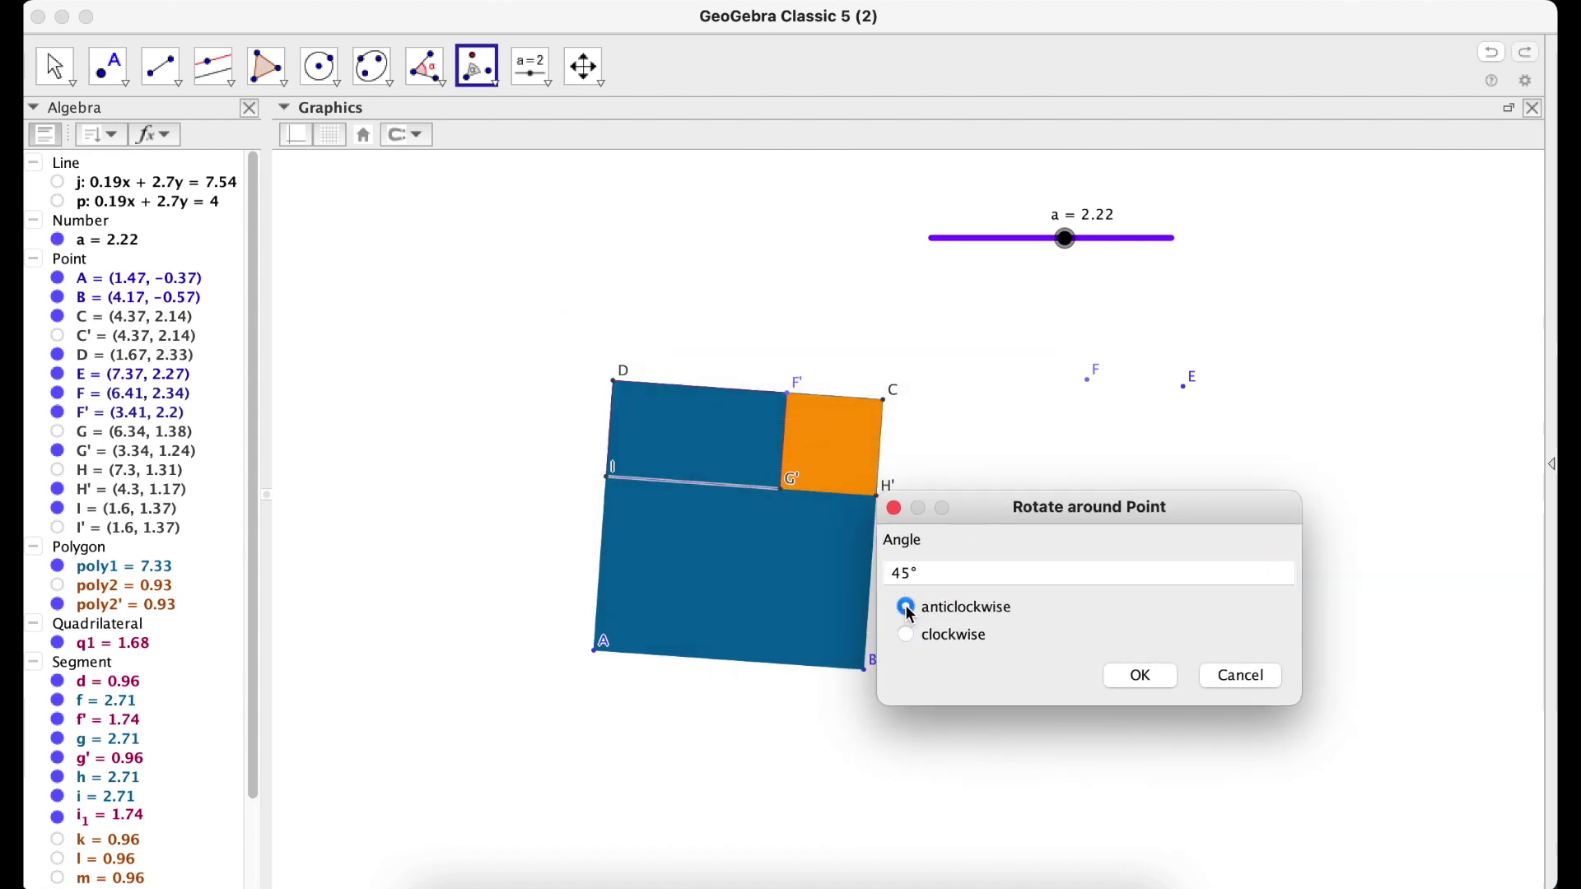
Step: Define the rotation angle as if(2<=a<=3,90°*(a-2))
left_click(944, 574)
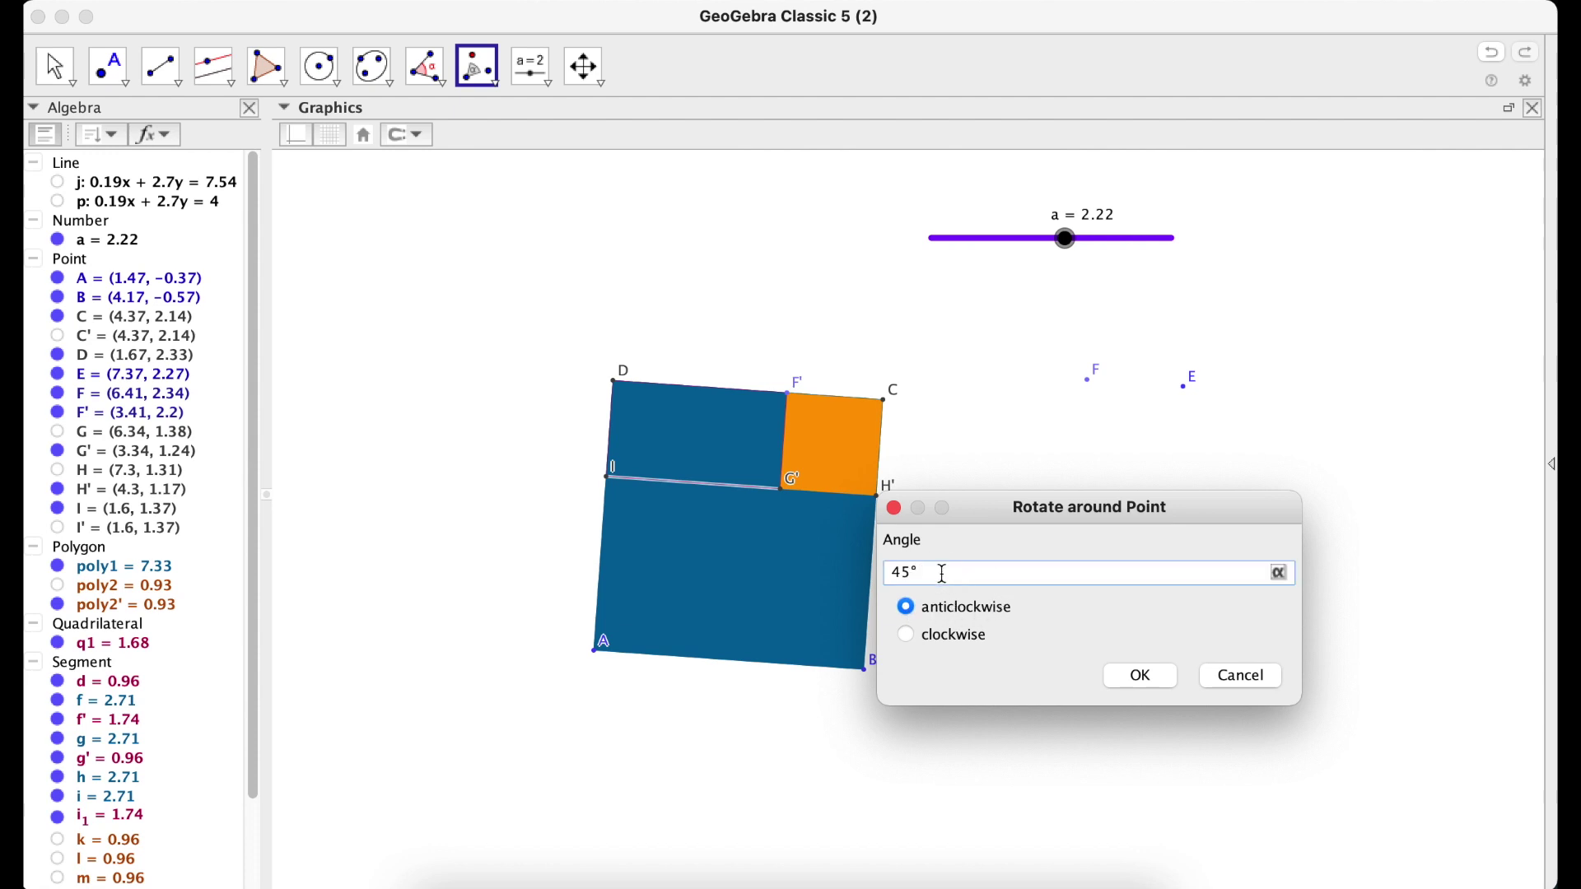
key("BackSpace")
type("if(2a")
type("3")
type("<")
type("=")
type("<")
type("=3")
type(",")
type("90°")
type("*(")
key("Left")
type("a-2")
key("shift+Left")
key("shift+Left")
key("shift+Left")
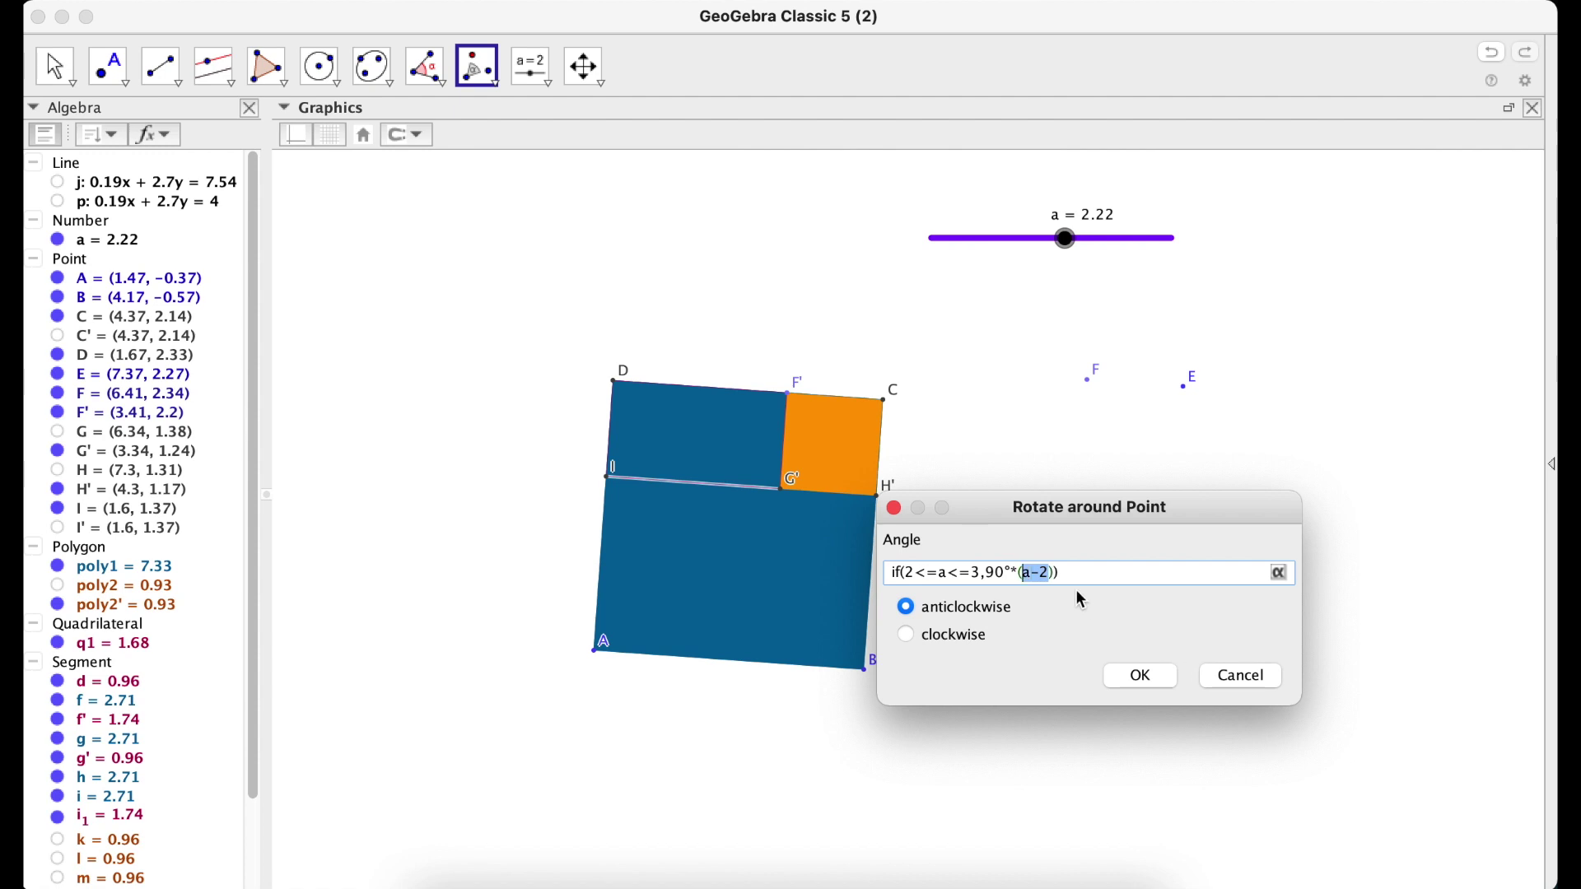
left_click_drag(907, 572, 981, 573)
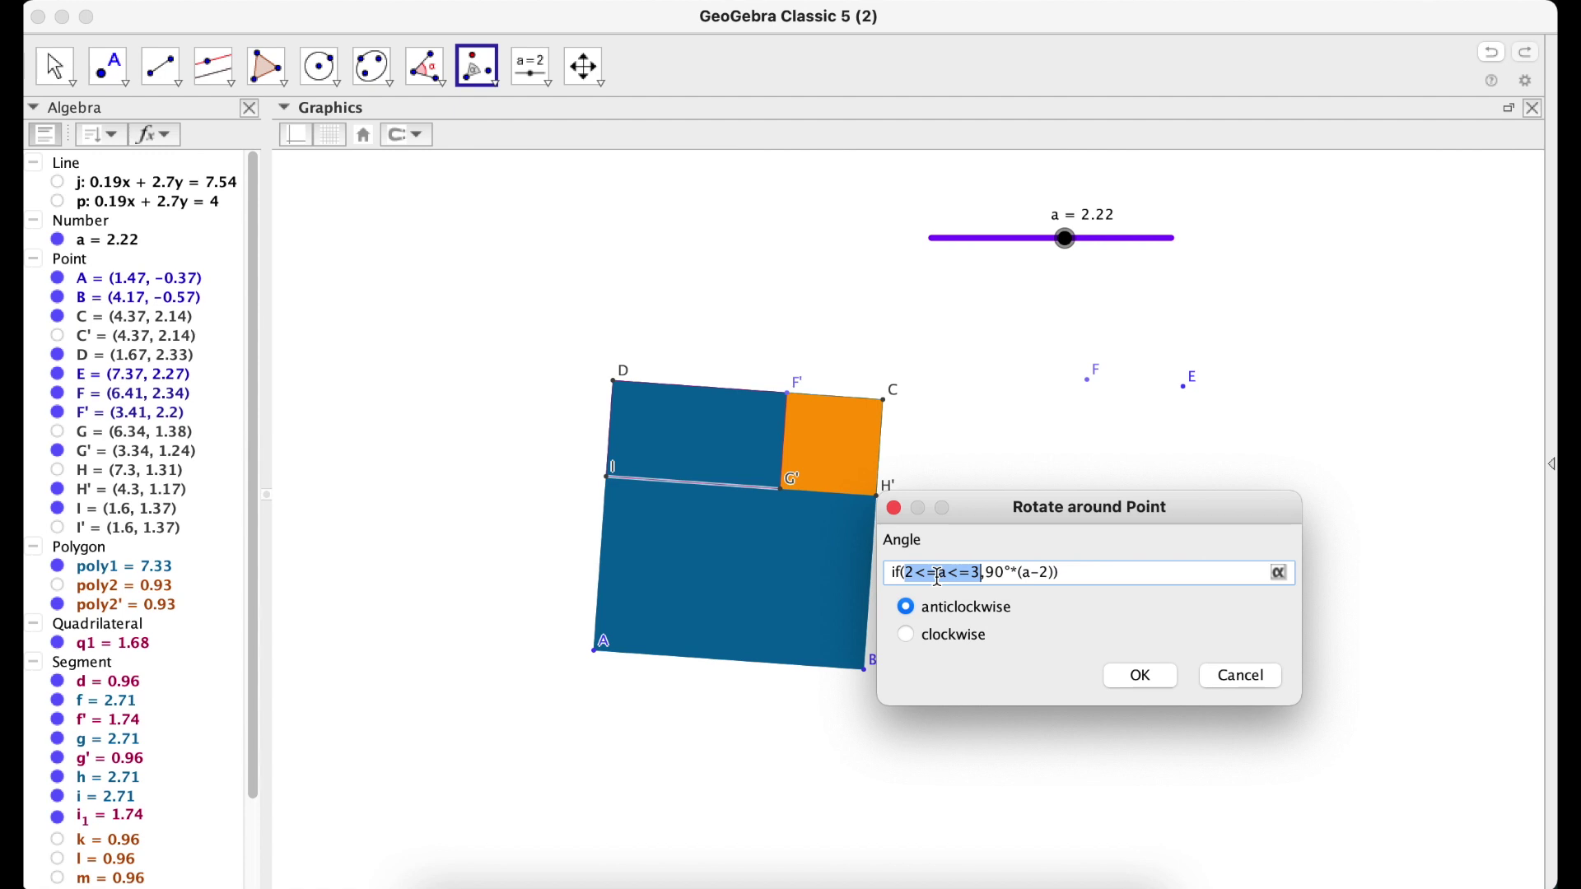
left_click_drag(1024, 574, 1050, 575)
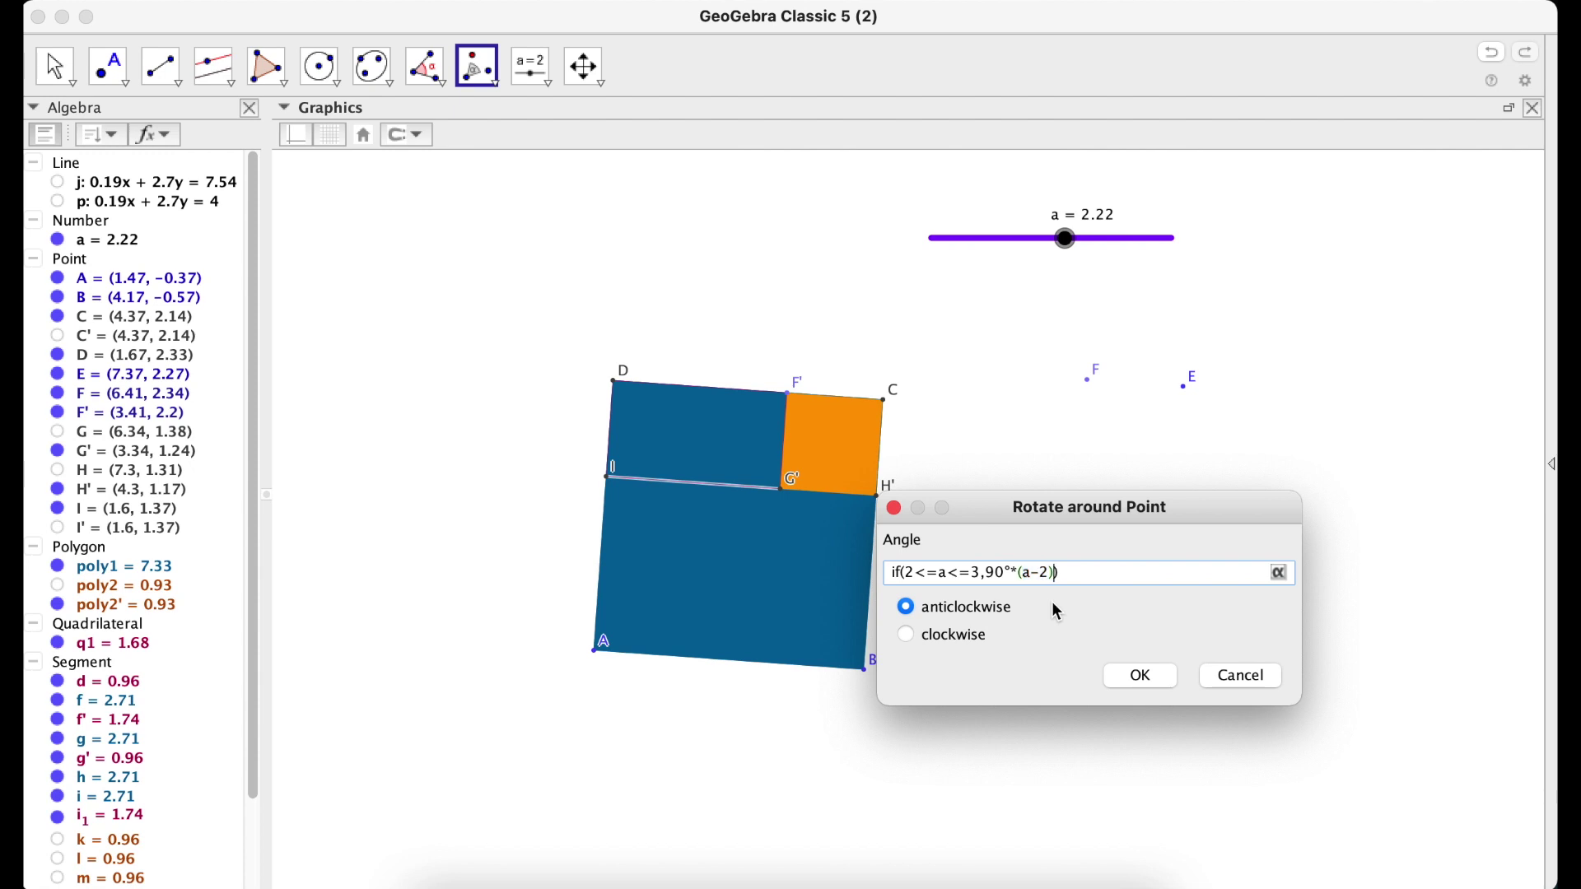
left_click_drag(985, 572, 1050, 572)
Step: Add angle cases of 0° for a<2 and 90° for a above 3, and apply the rotation
left_click(1081, 583)
type("<")
type(",a<2,0°,")
left_click_drag(939, 570, 977, 572)
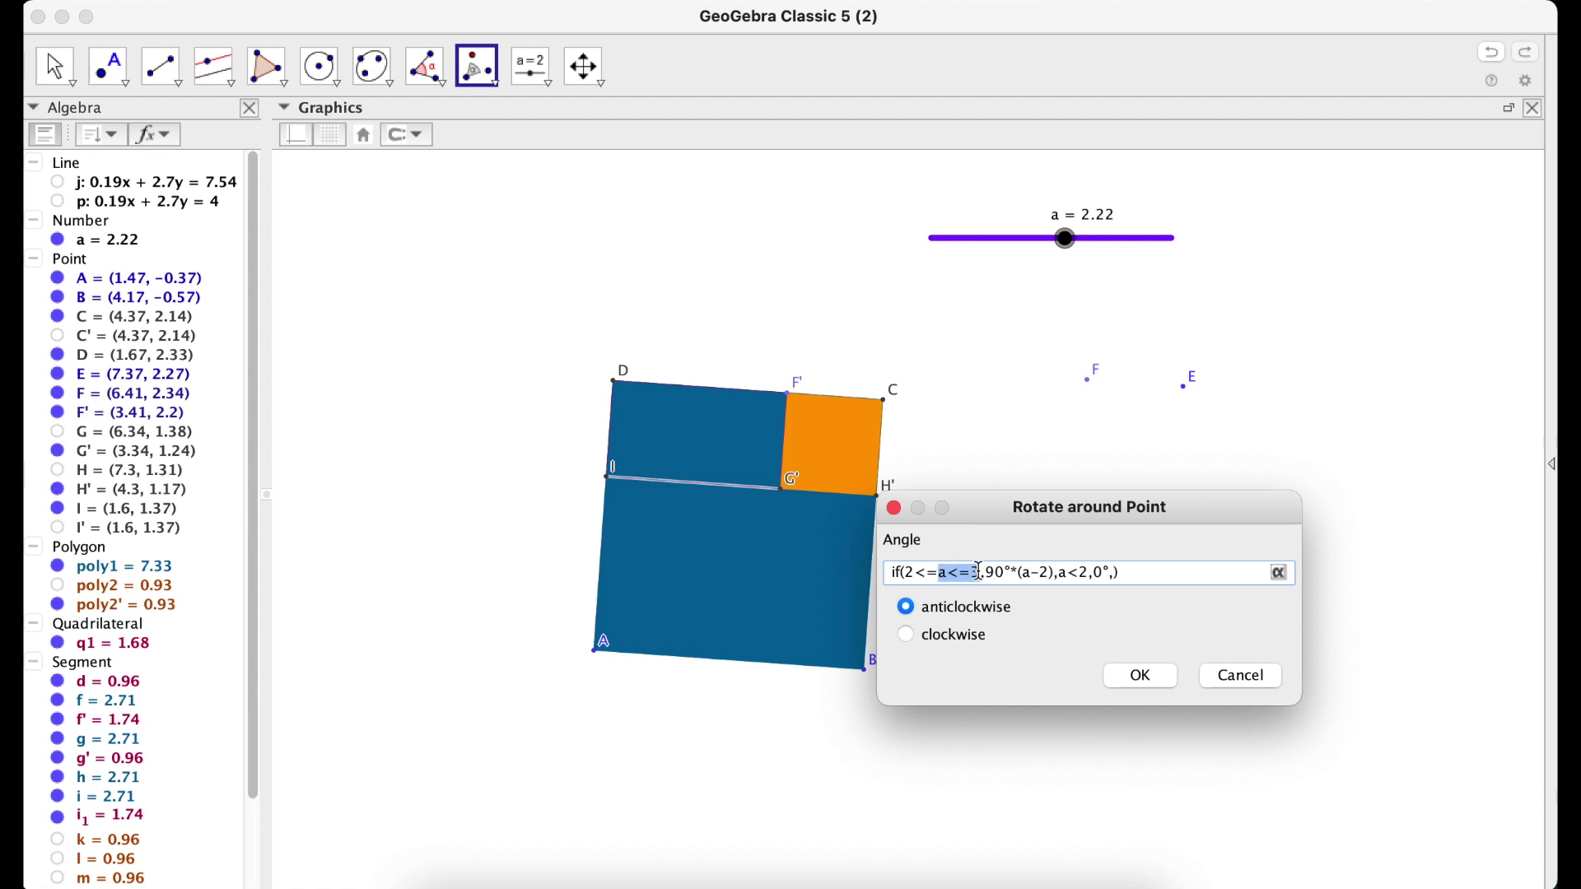
key("Right")
type("3,90°")
left_click(1152, 690)
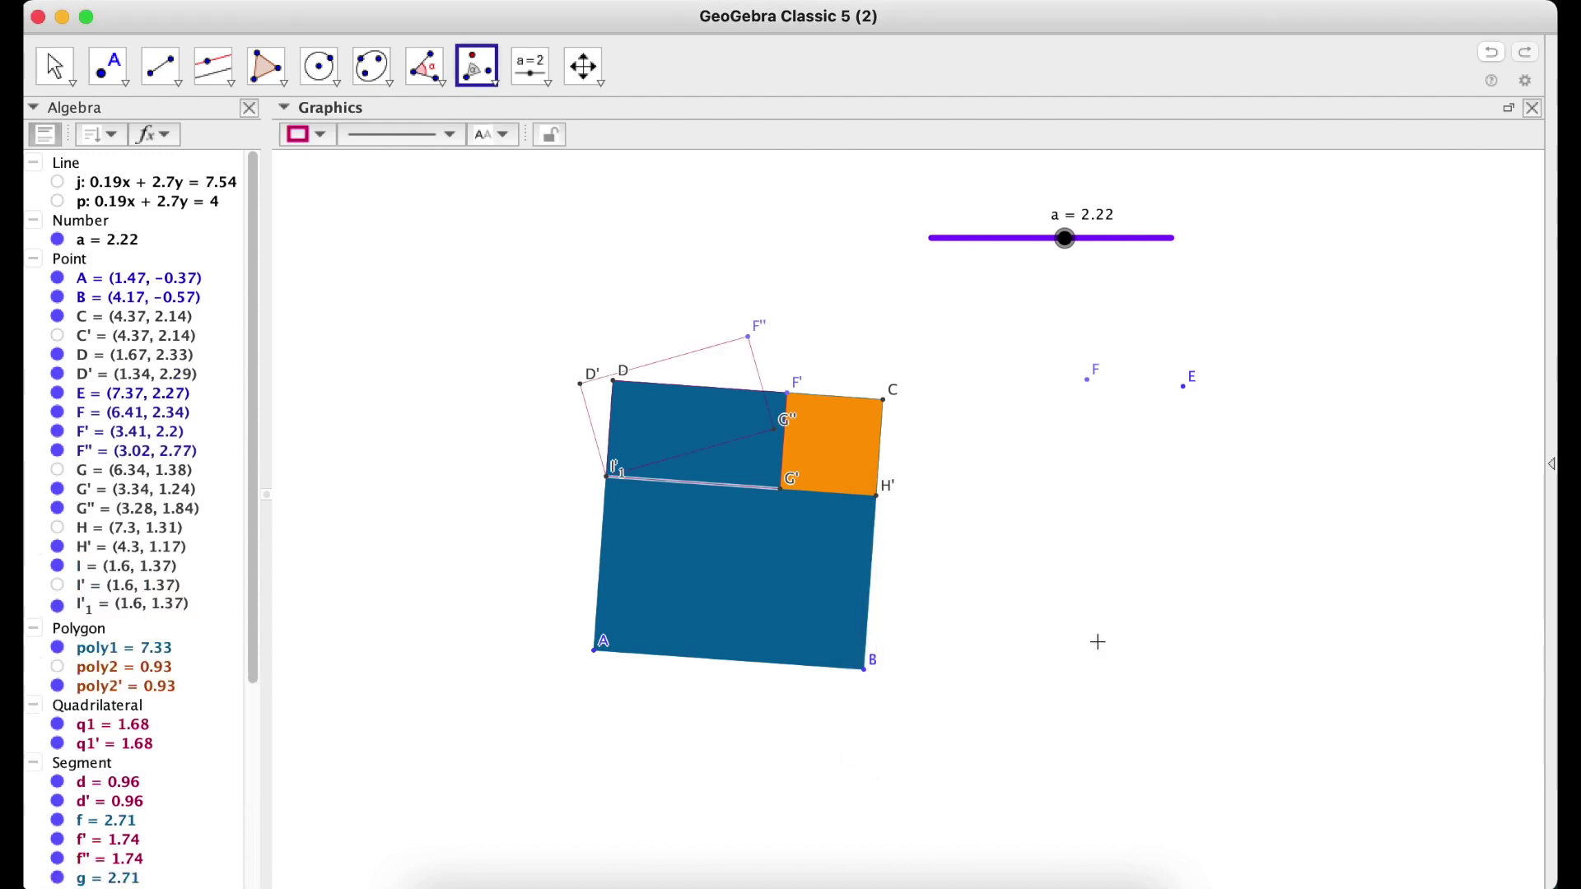
Step: Run slider a down to 0 and up to 2 to check how the rotated quadrilateral behaves
left_click(71, 64)
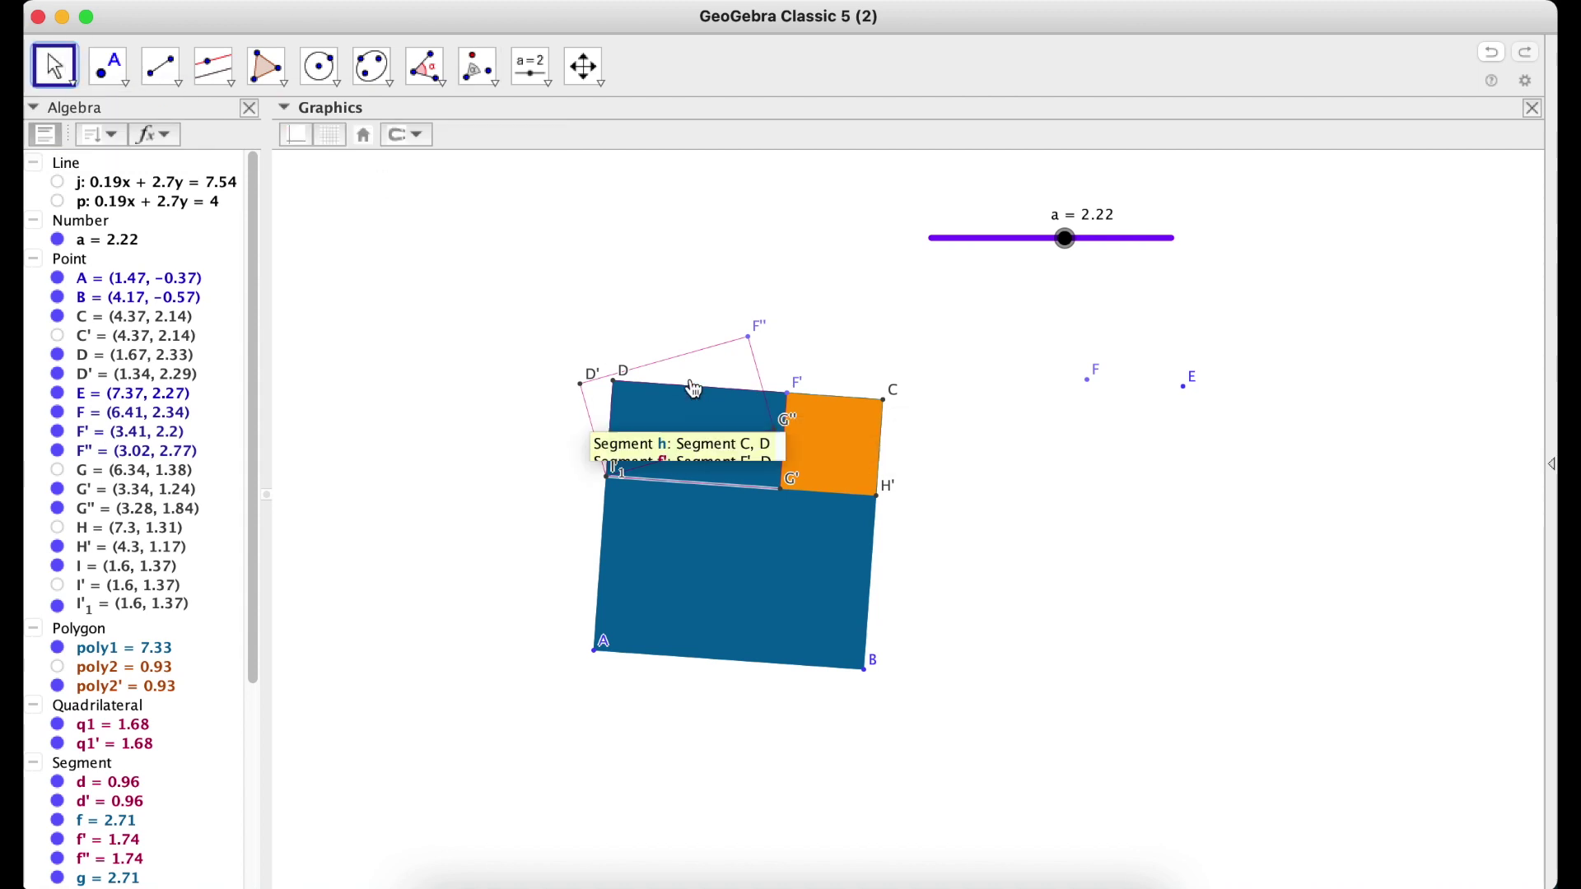
left_click_drag(1065, 239, 963, 243)
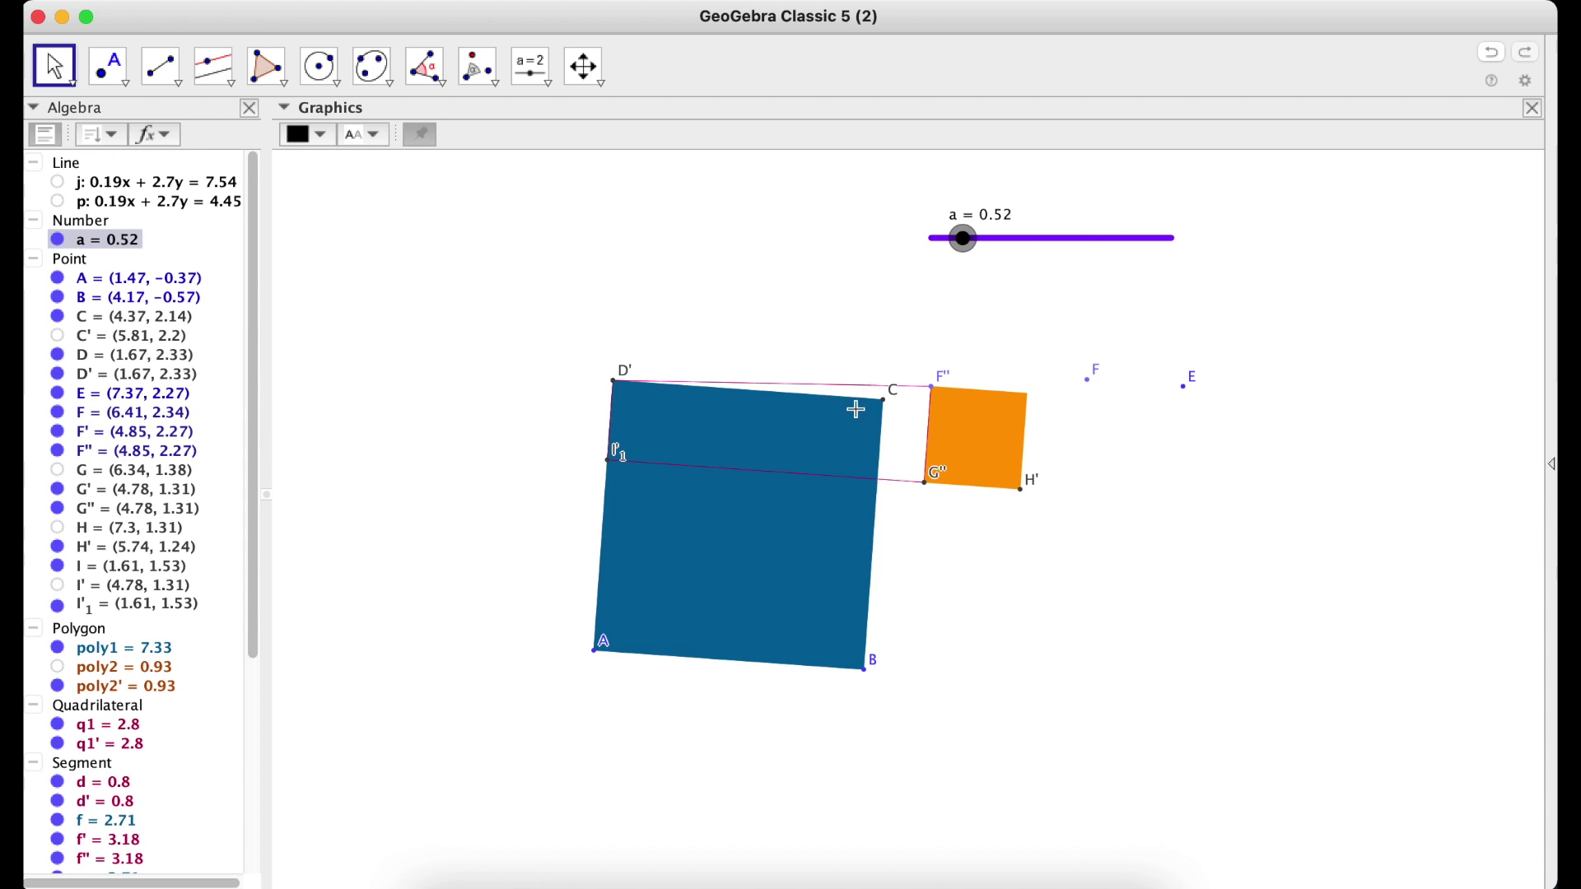
left_click_drag(961, 245, 932, 242)
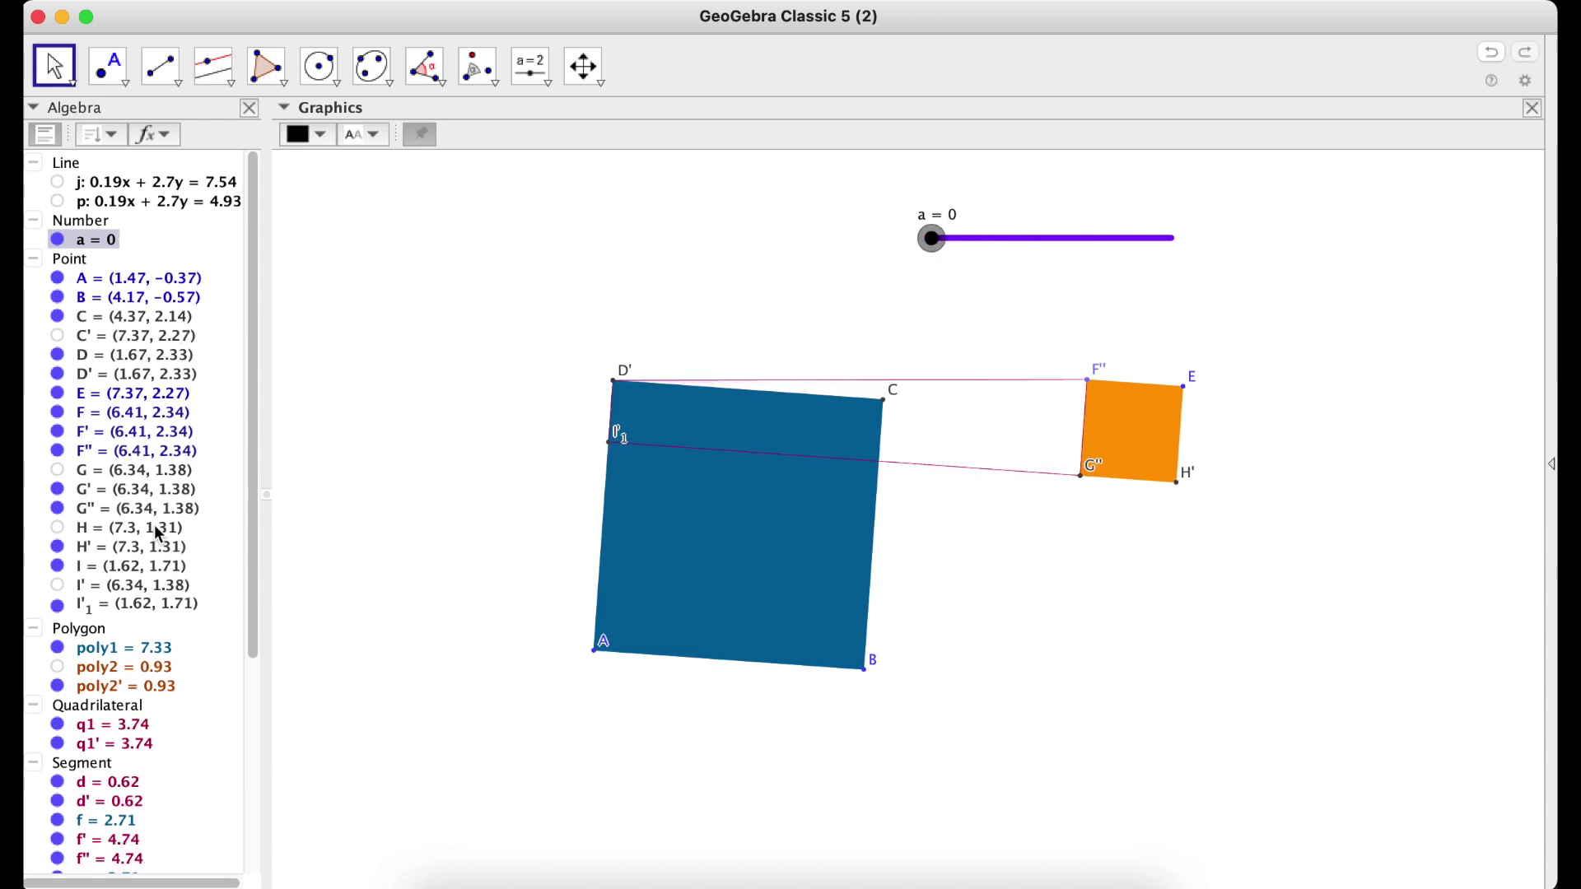
scroll(157, 546, "down", 2)
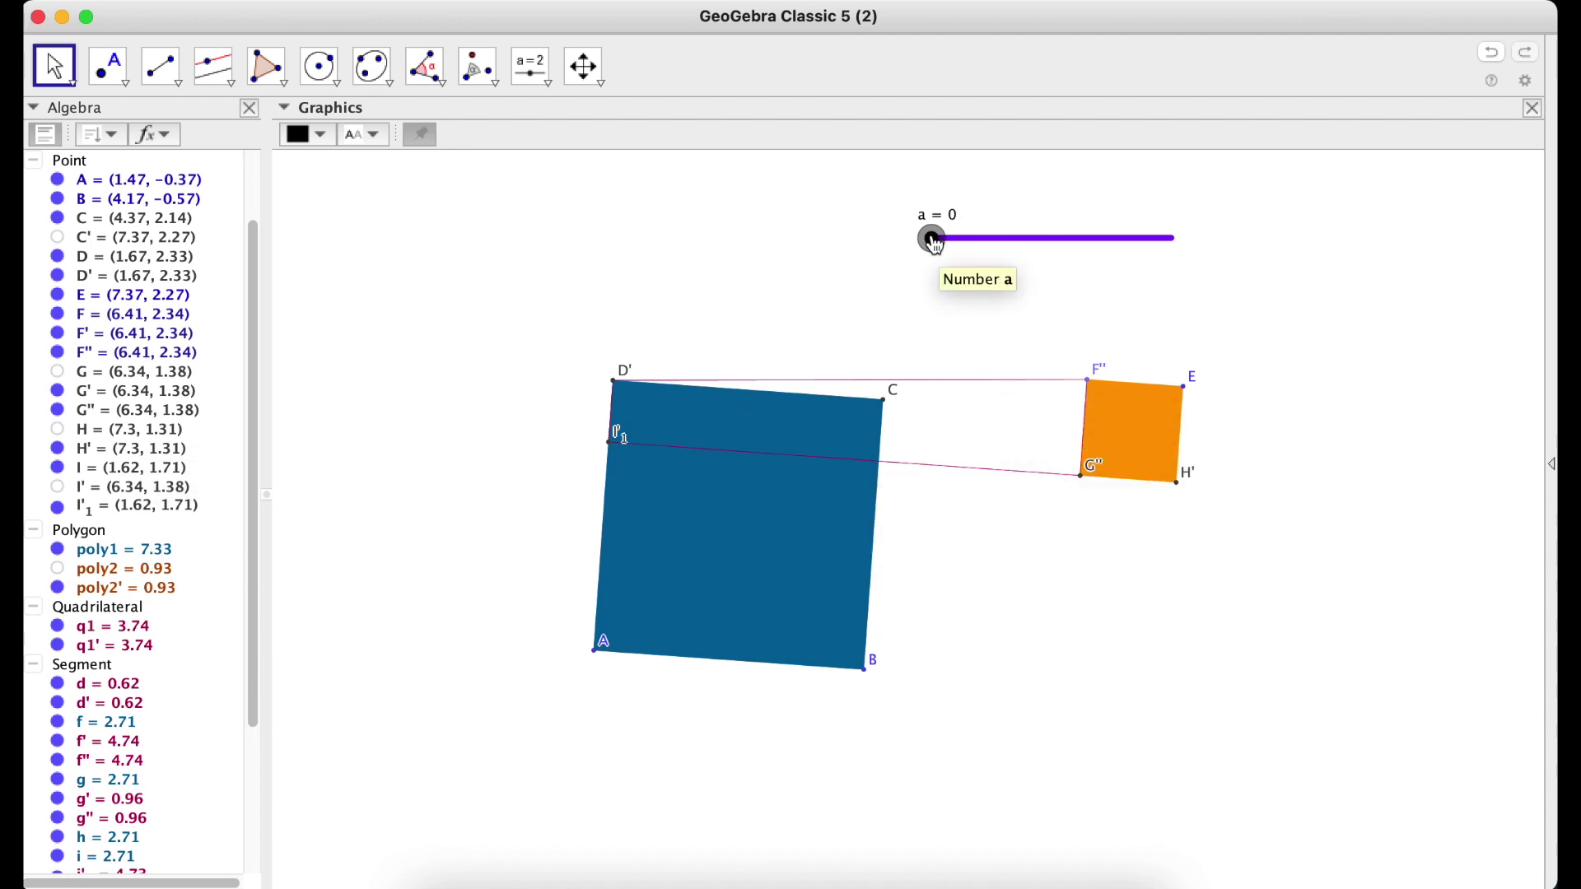
left_click_drag(932, 238, 1055, 250)
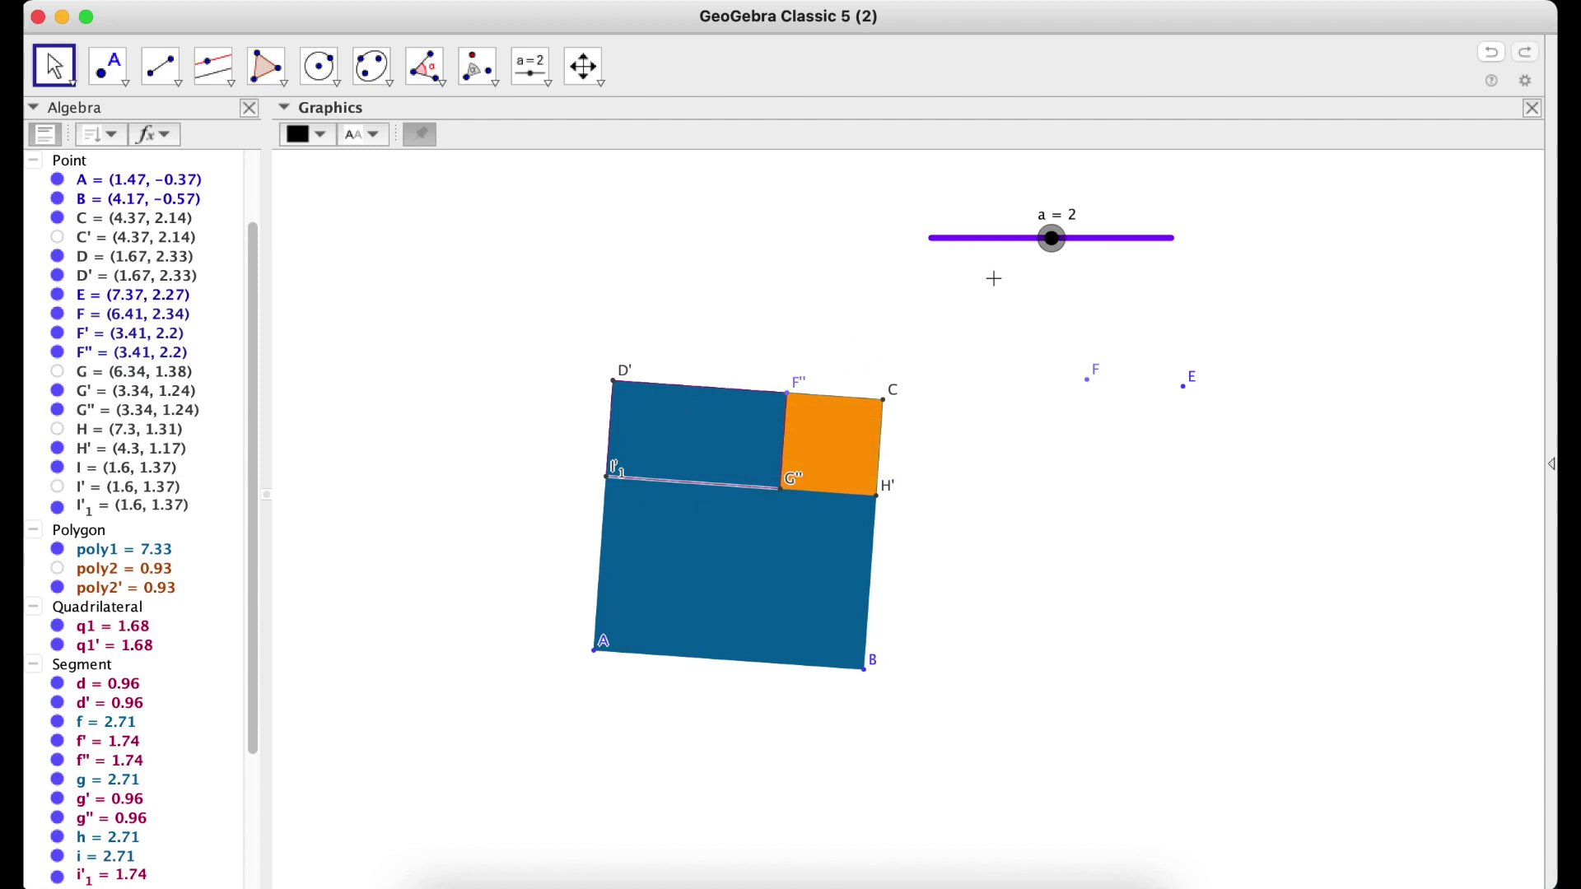
Step: Set slider a to 0.22 and give the original quadrilateral's four sides d, f', g' and i₁ the show condition a>=2
left_click_drag(1054, 258, 944, 244)
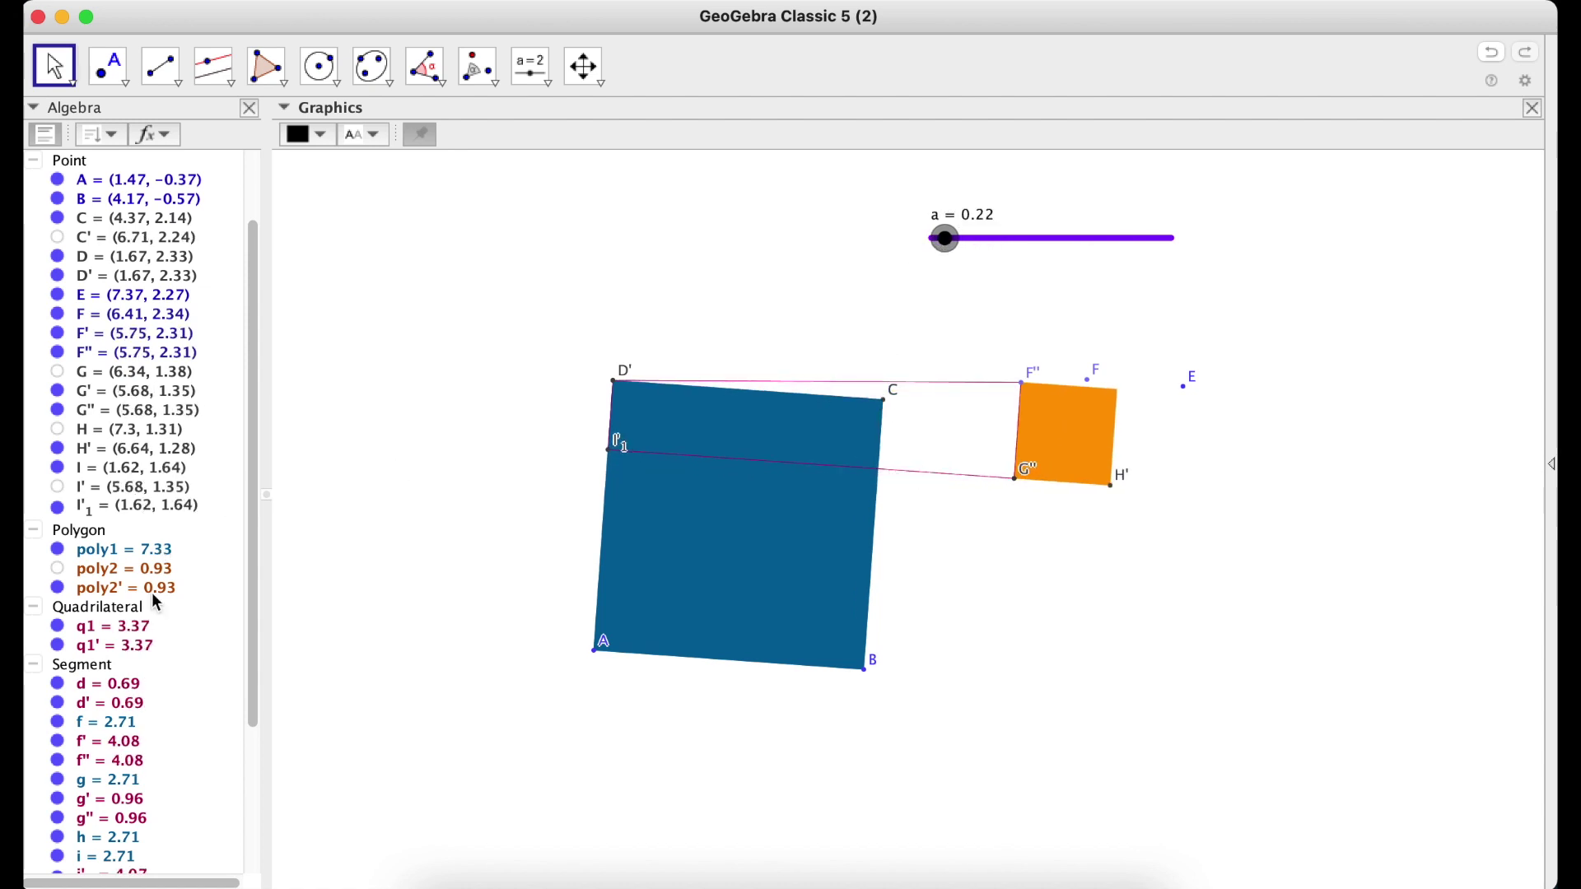
scroll(157, 602, "down", 5)
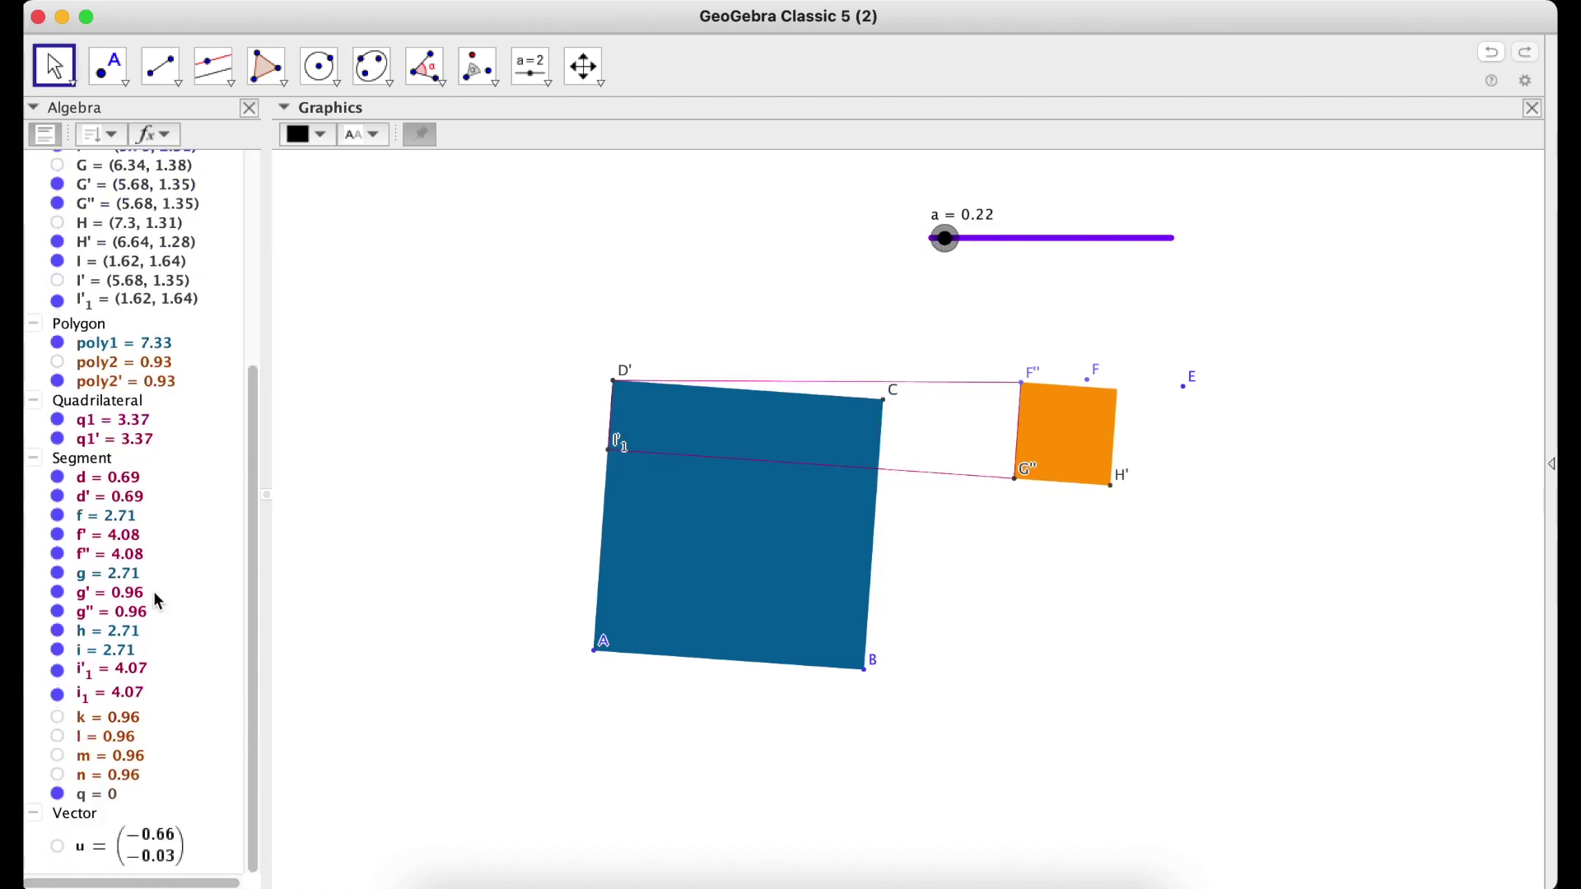
left_click(103, 478)
left_click(998, 382)
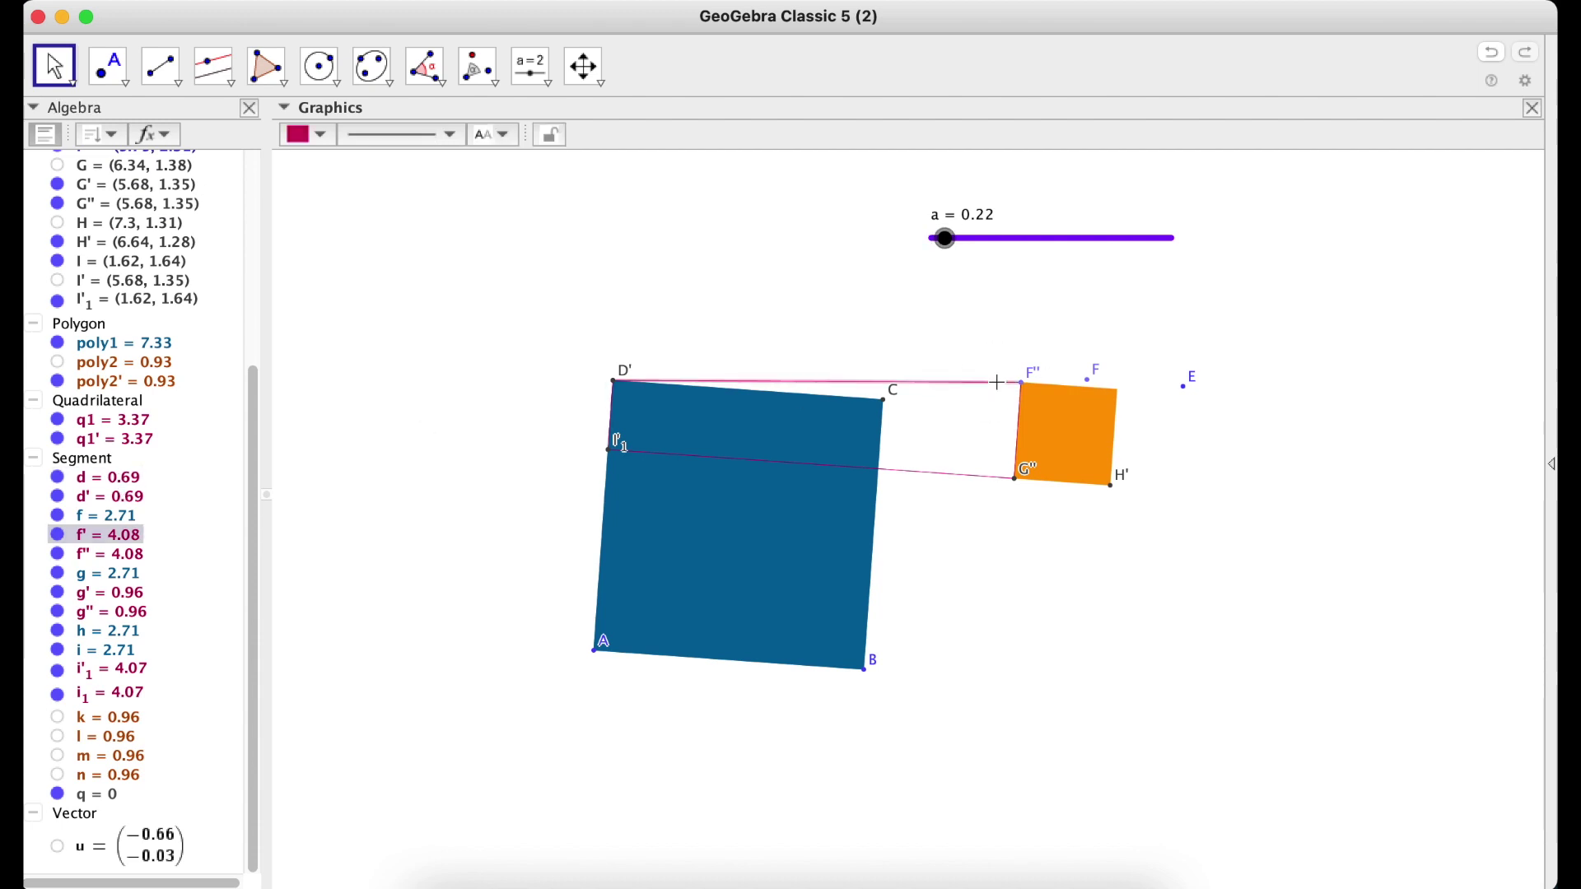
left_click(966, 469, "ctrl")
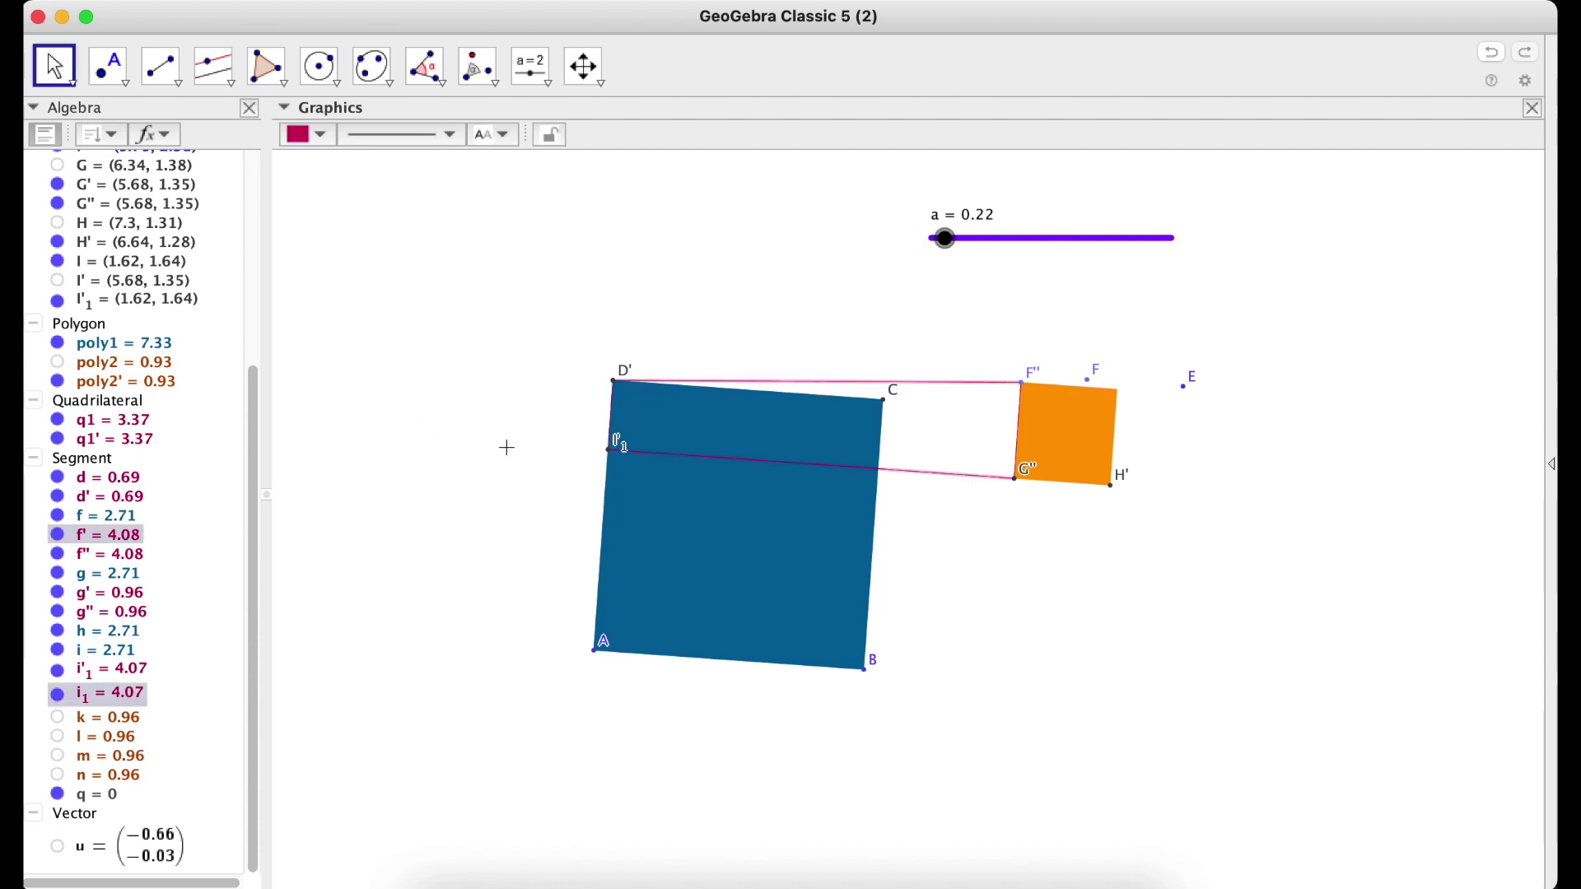
left_click(132, 594, "ctrl")
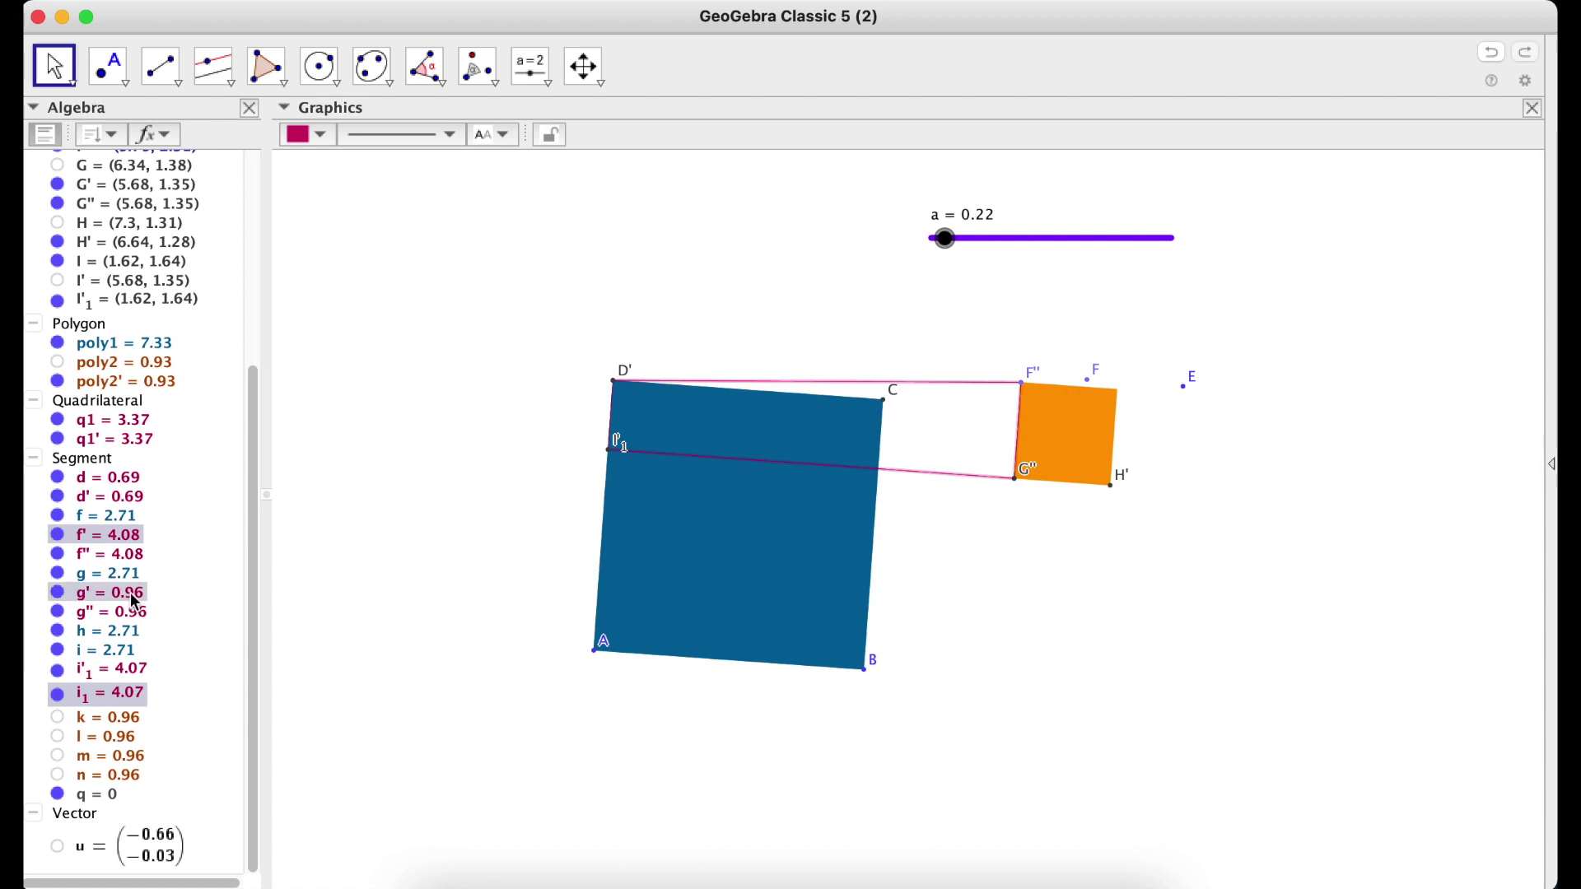
left_click(134, 486, "ctrl")
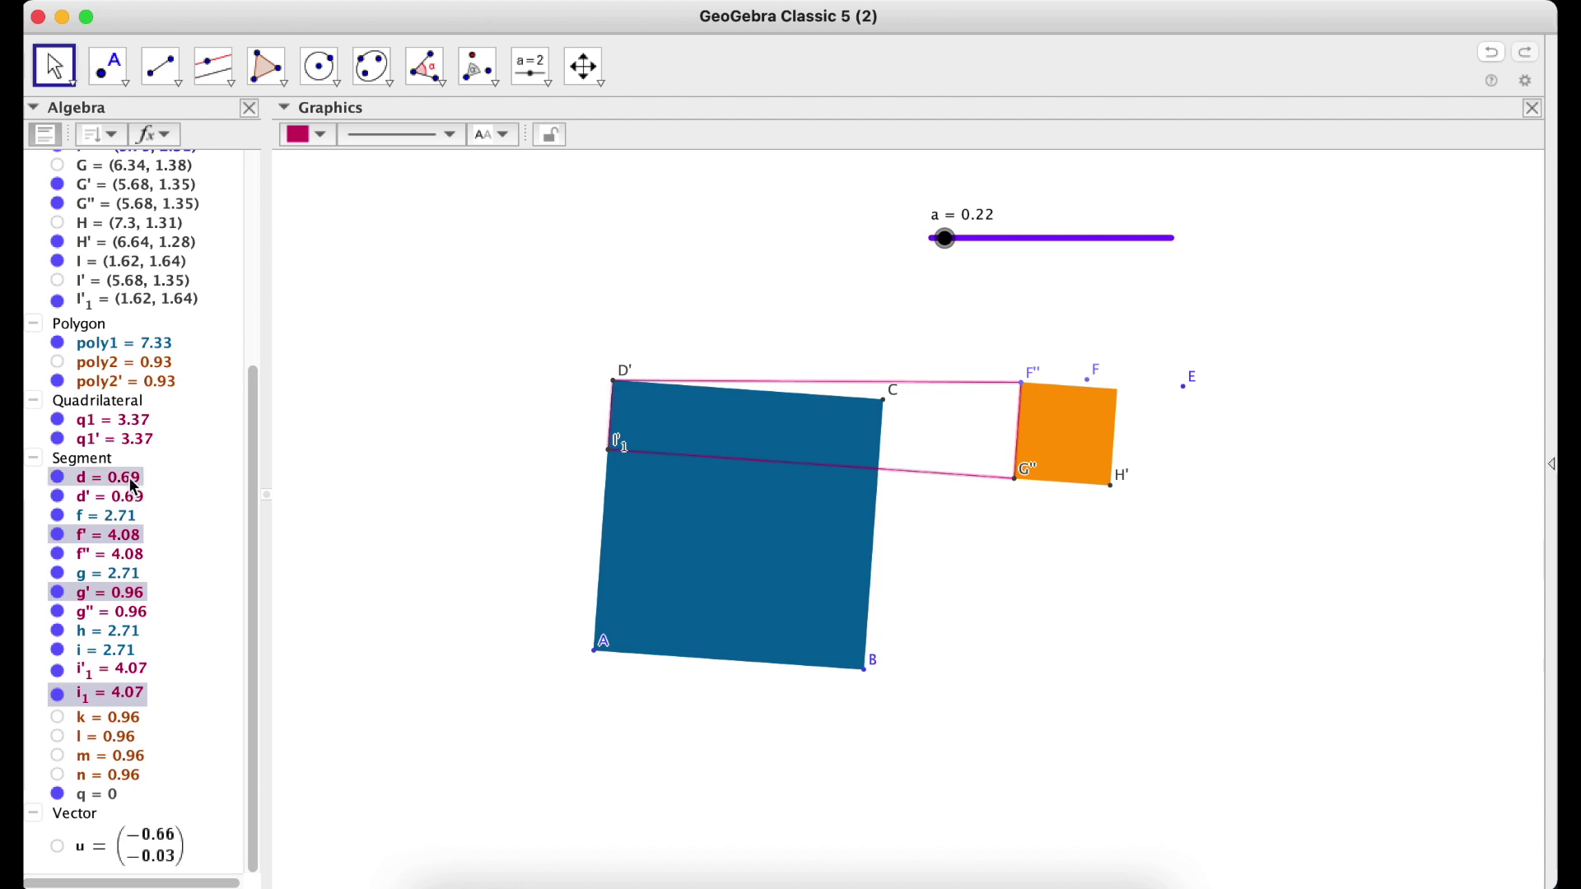
right_click(134, 486)
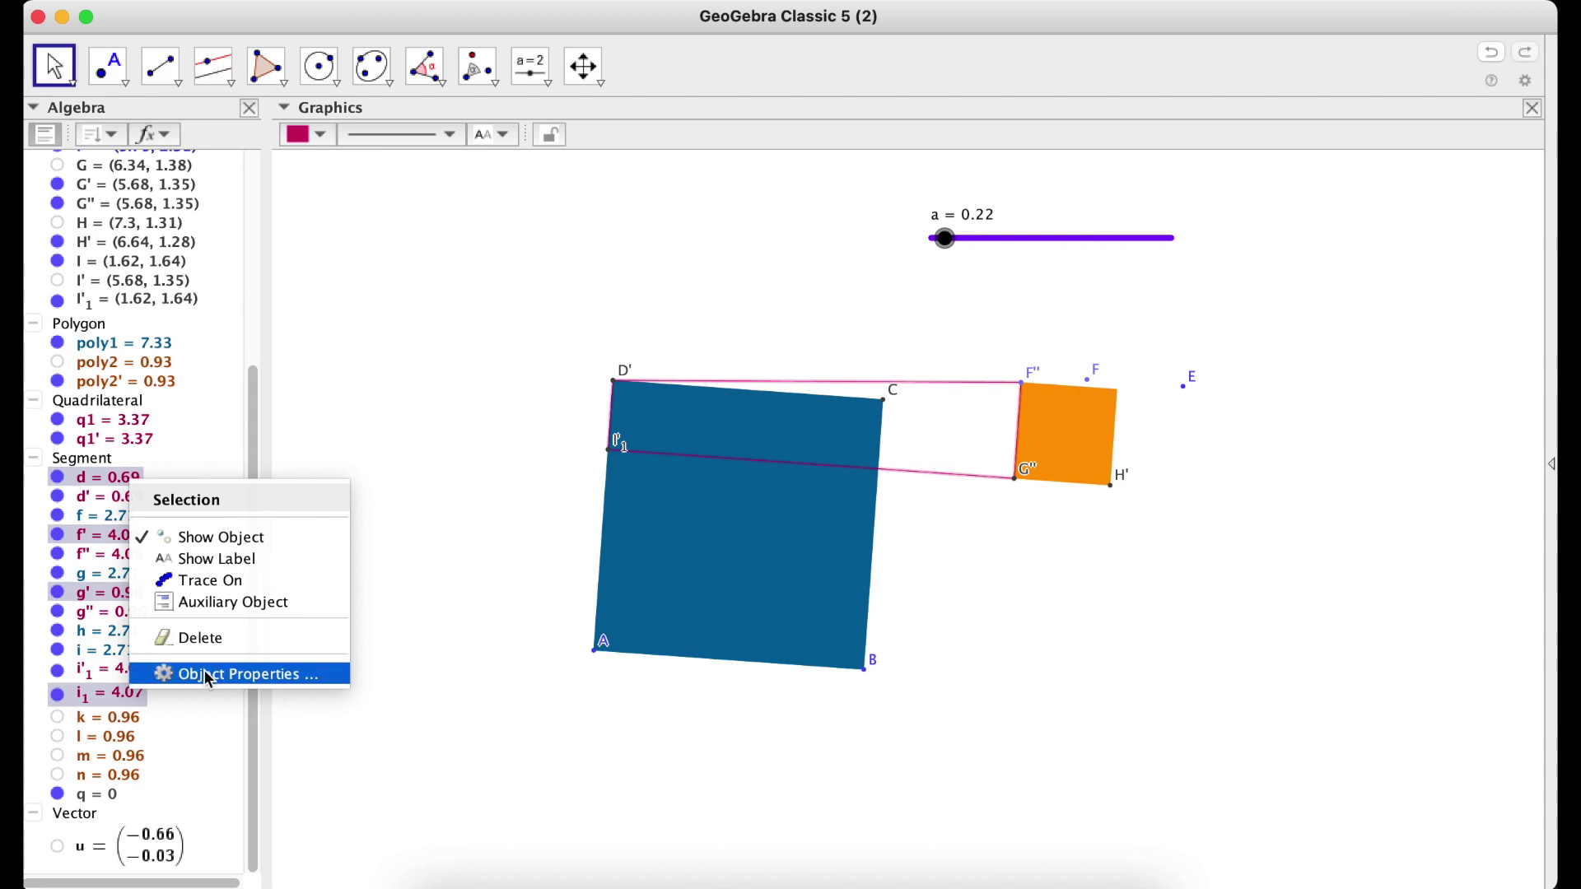
left_click(208, 674)
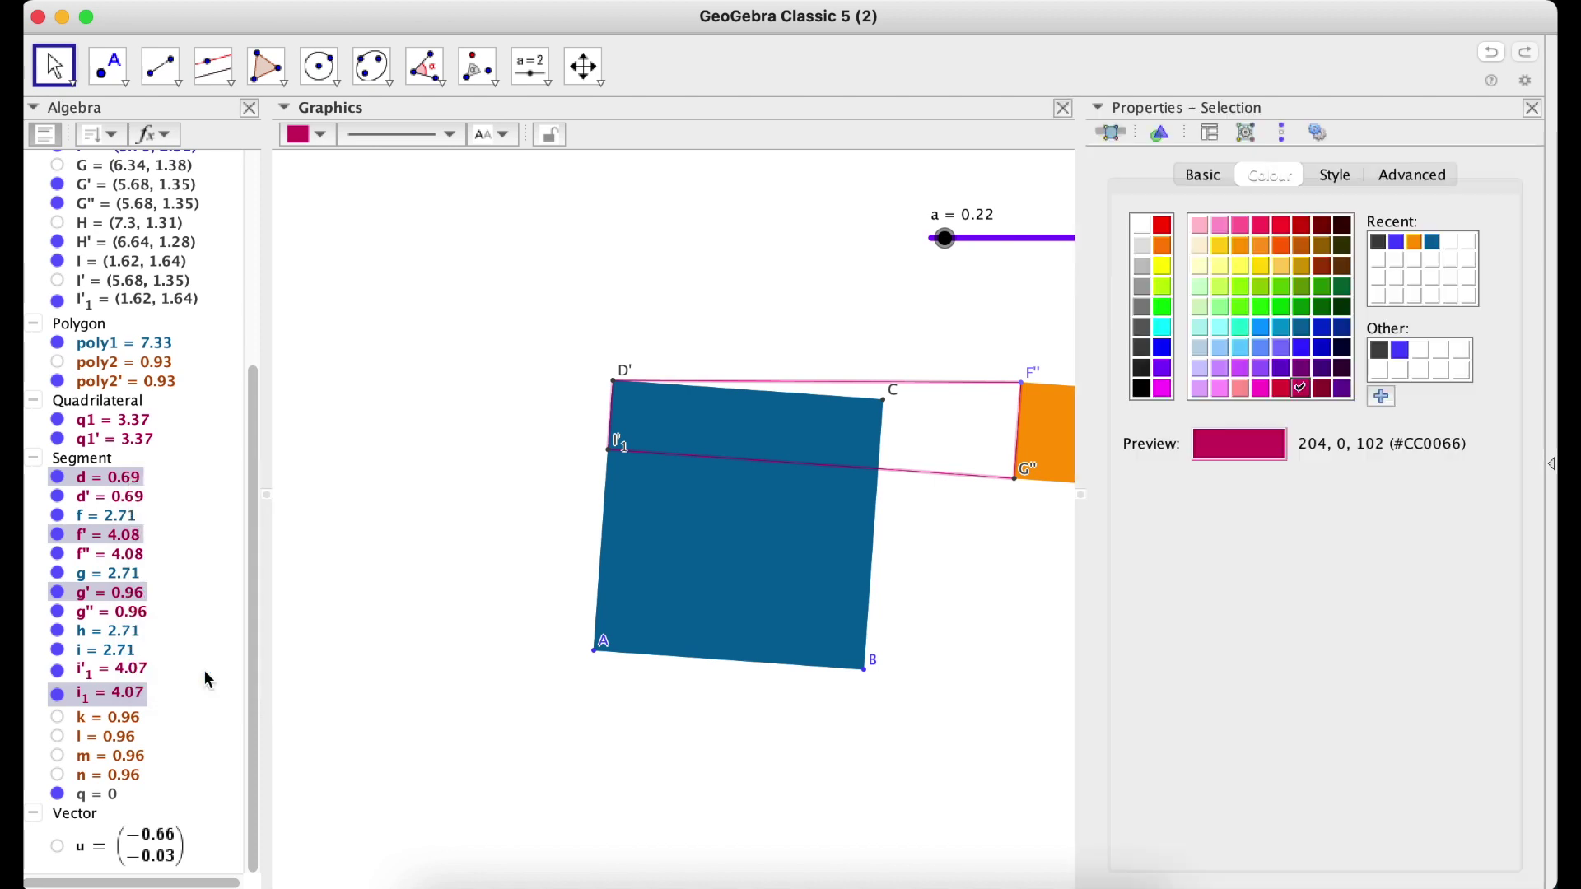
left_click(1413, 177)
left_click(1266, 235)
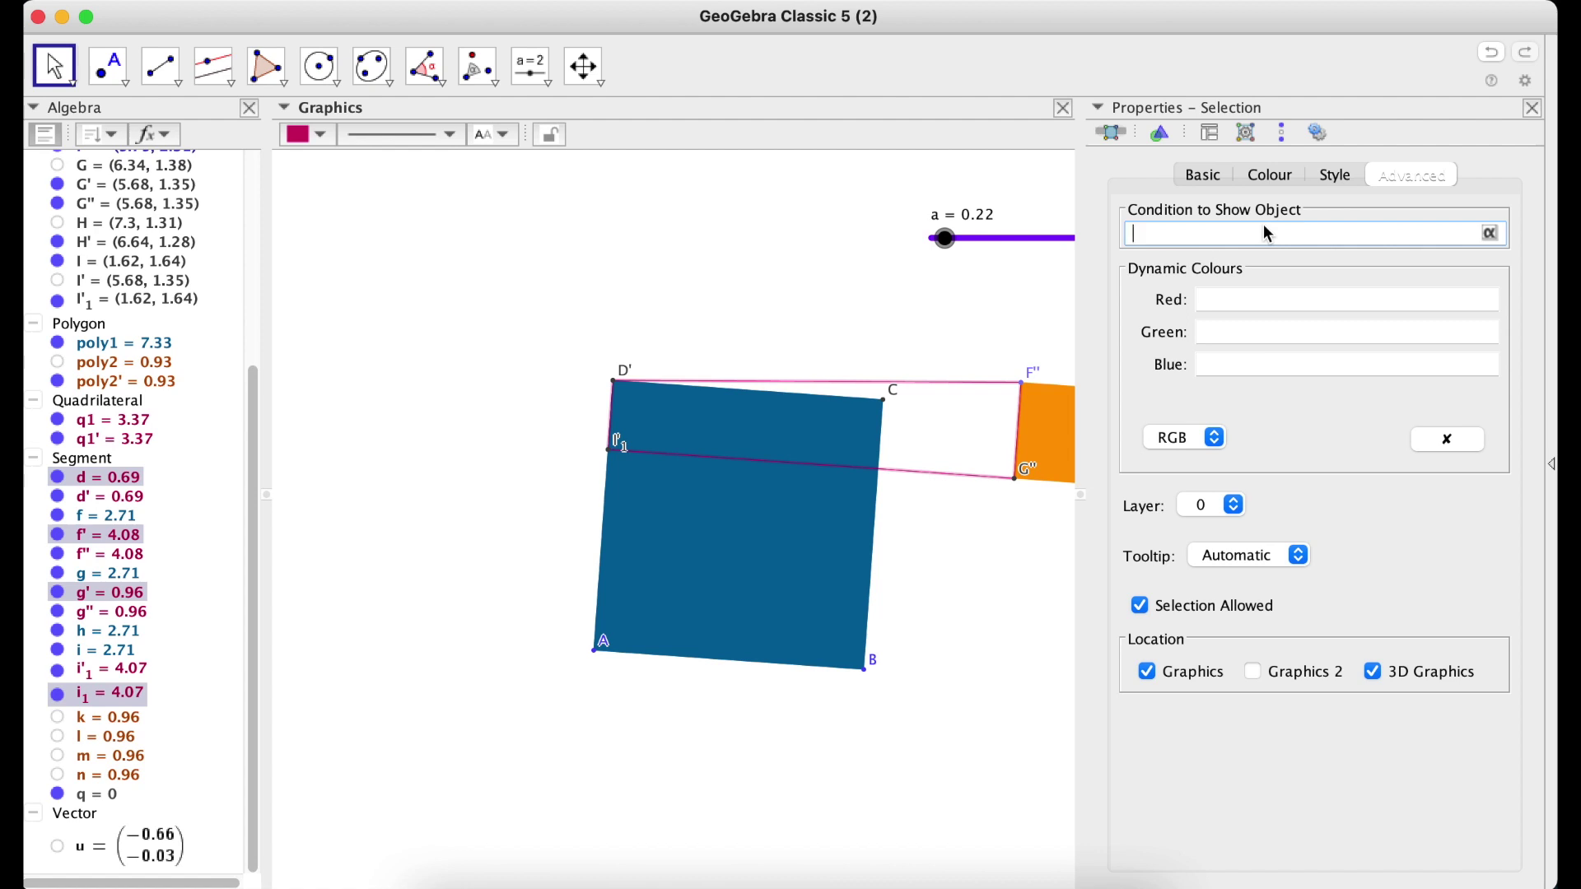
type("a>=2")
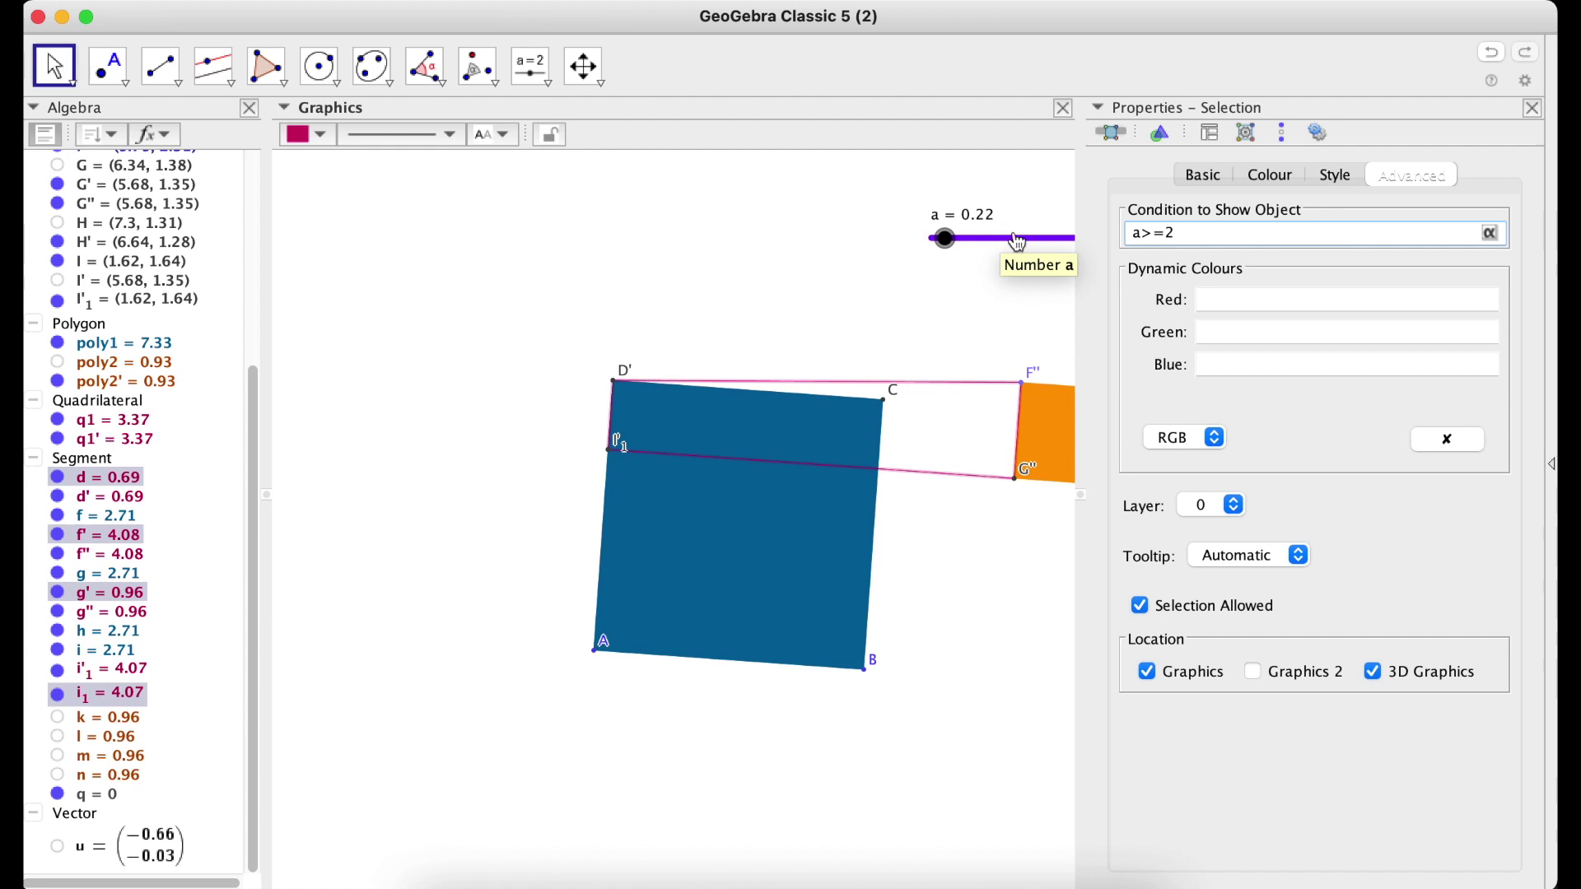
left_click(1228, 364)
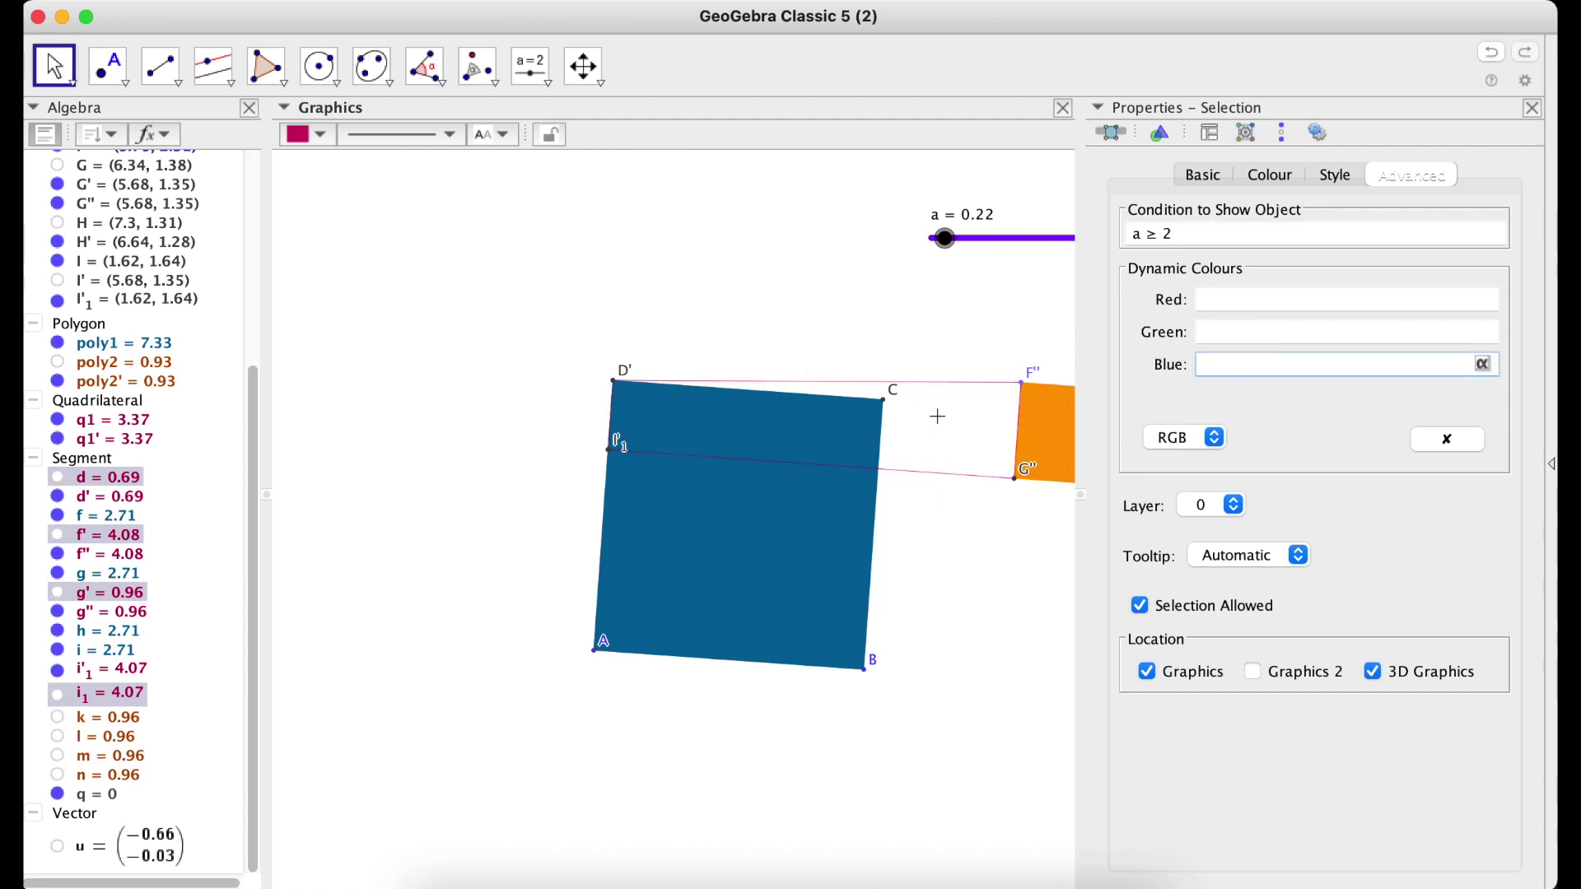
Step: Give the rotated quadrilateral's four sides d', f'', g'' and i'₁ the show condition a>=2
left_click(949, 391)
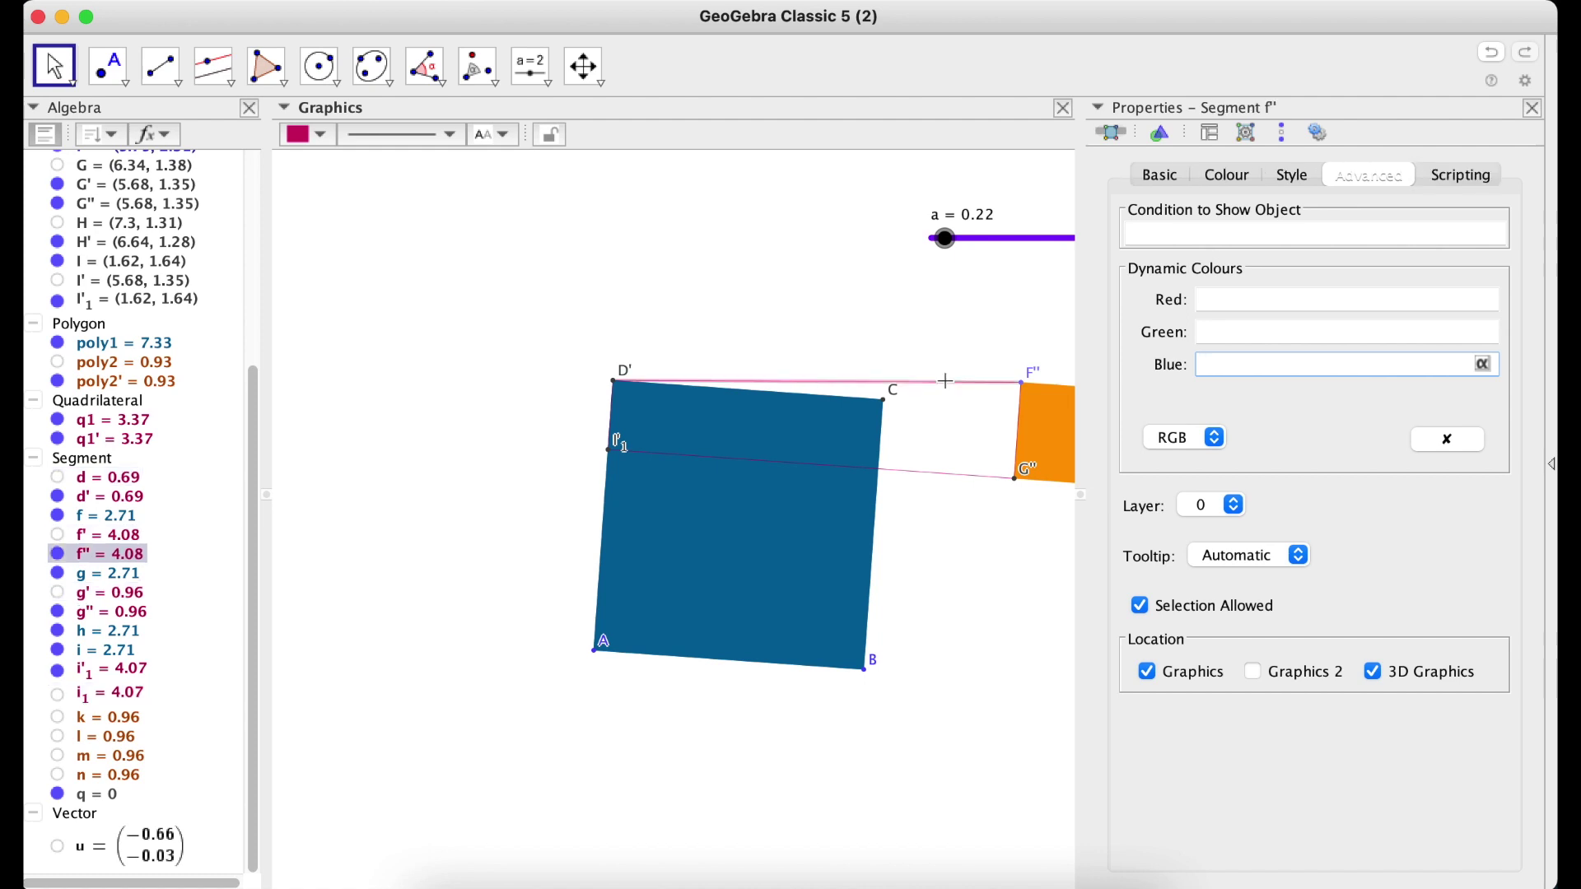
left_click(947, 482, "shift")
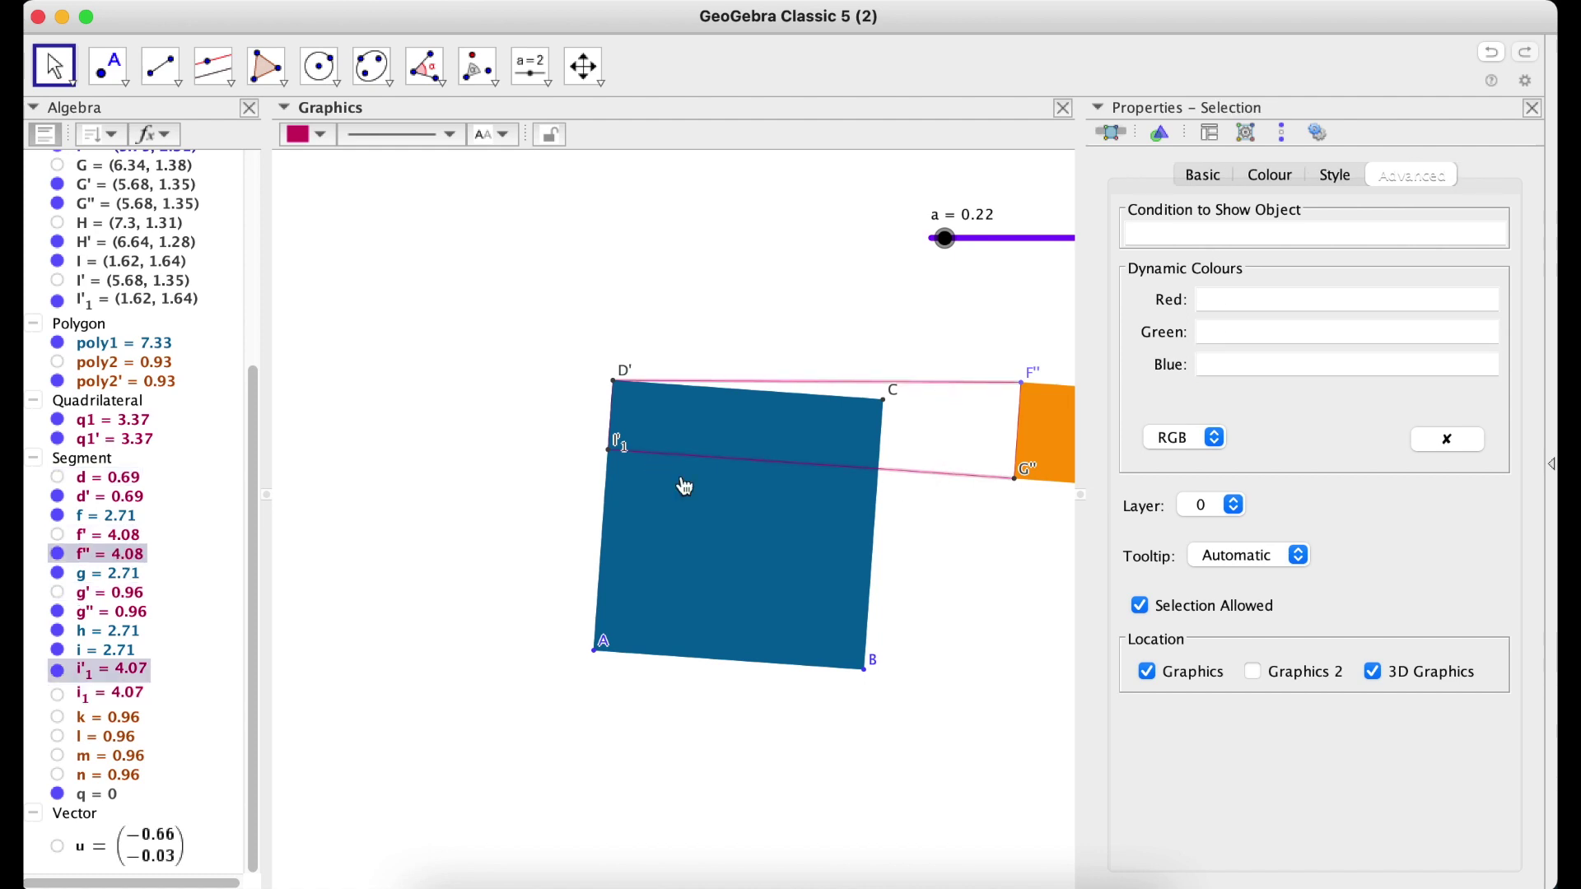
left_click(113, 497, "super")
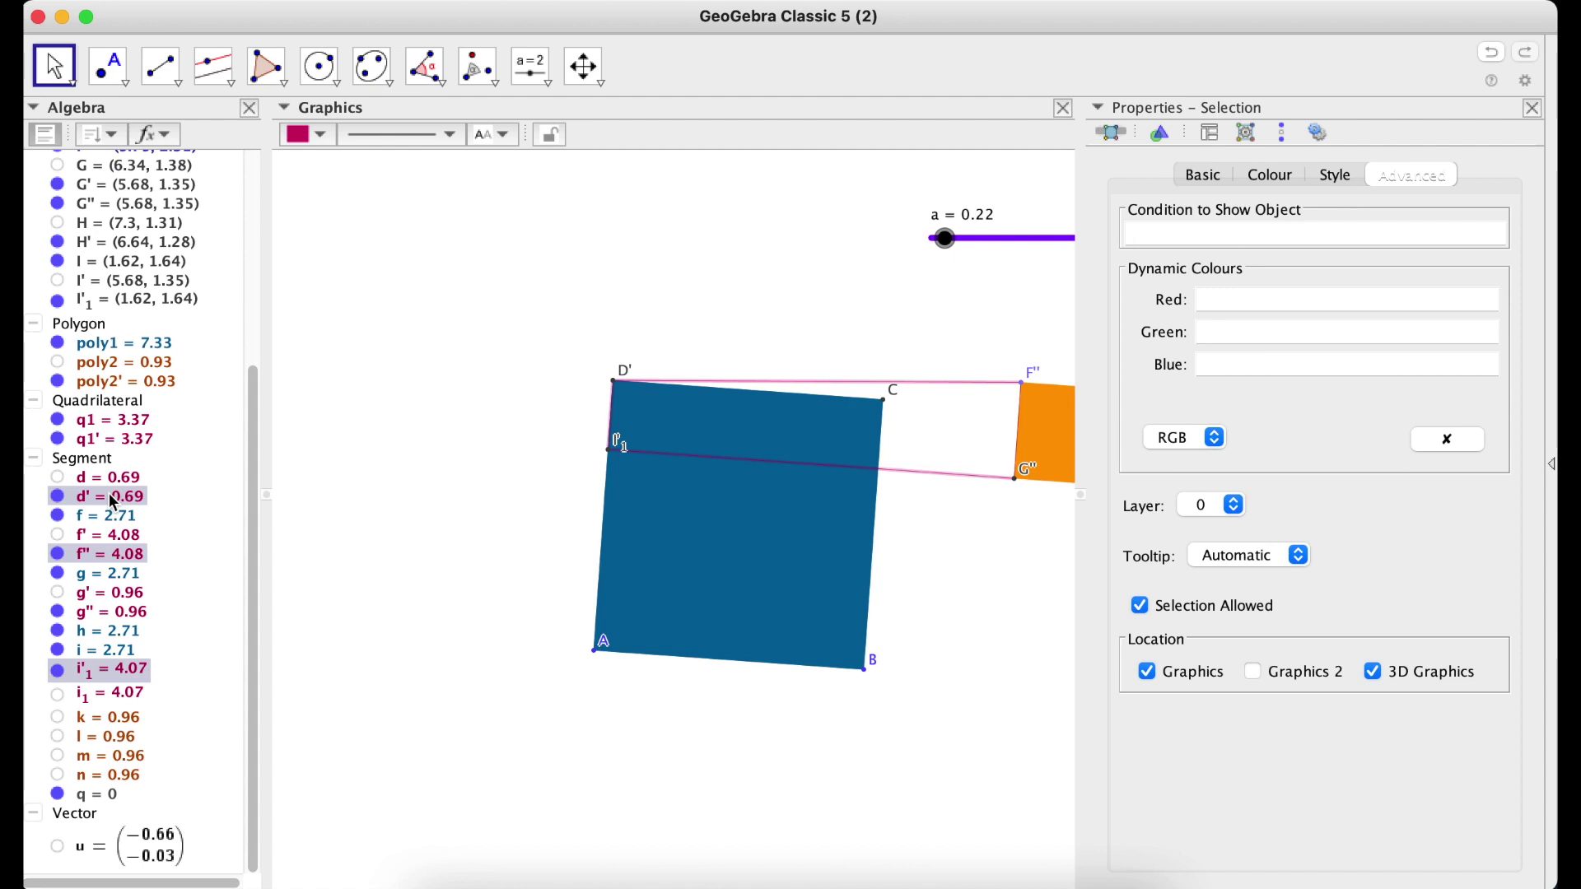
left_click(137, 621, "super")
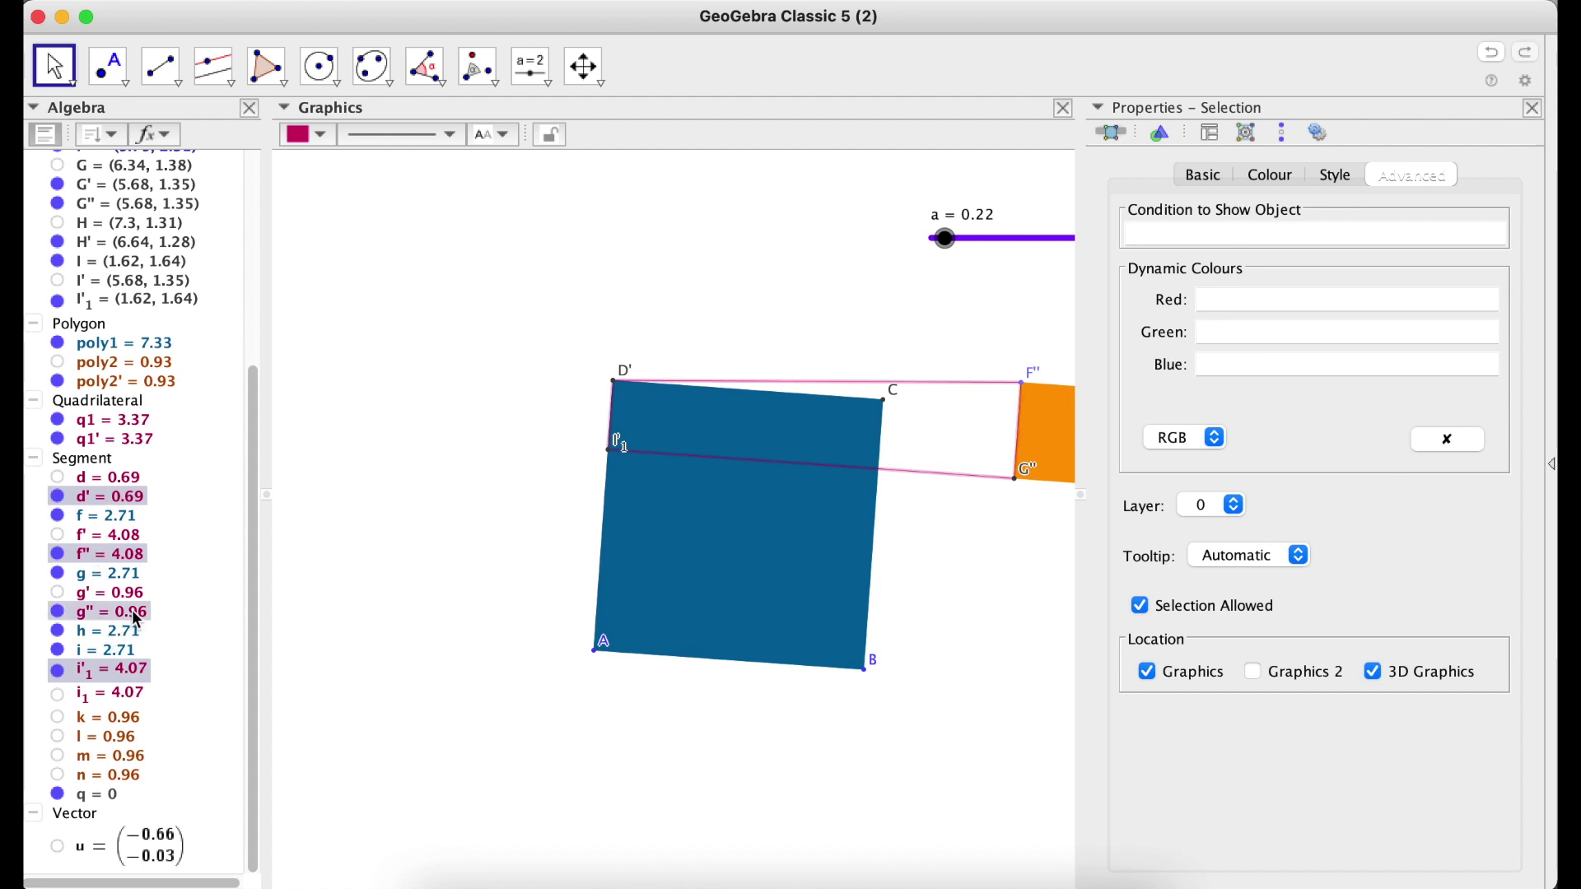
left_click(1193, 233)
type("a>=2")
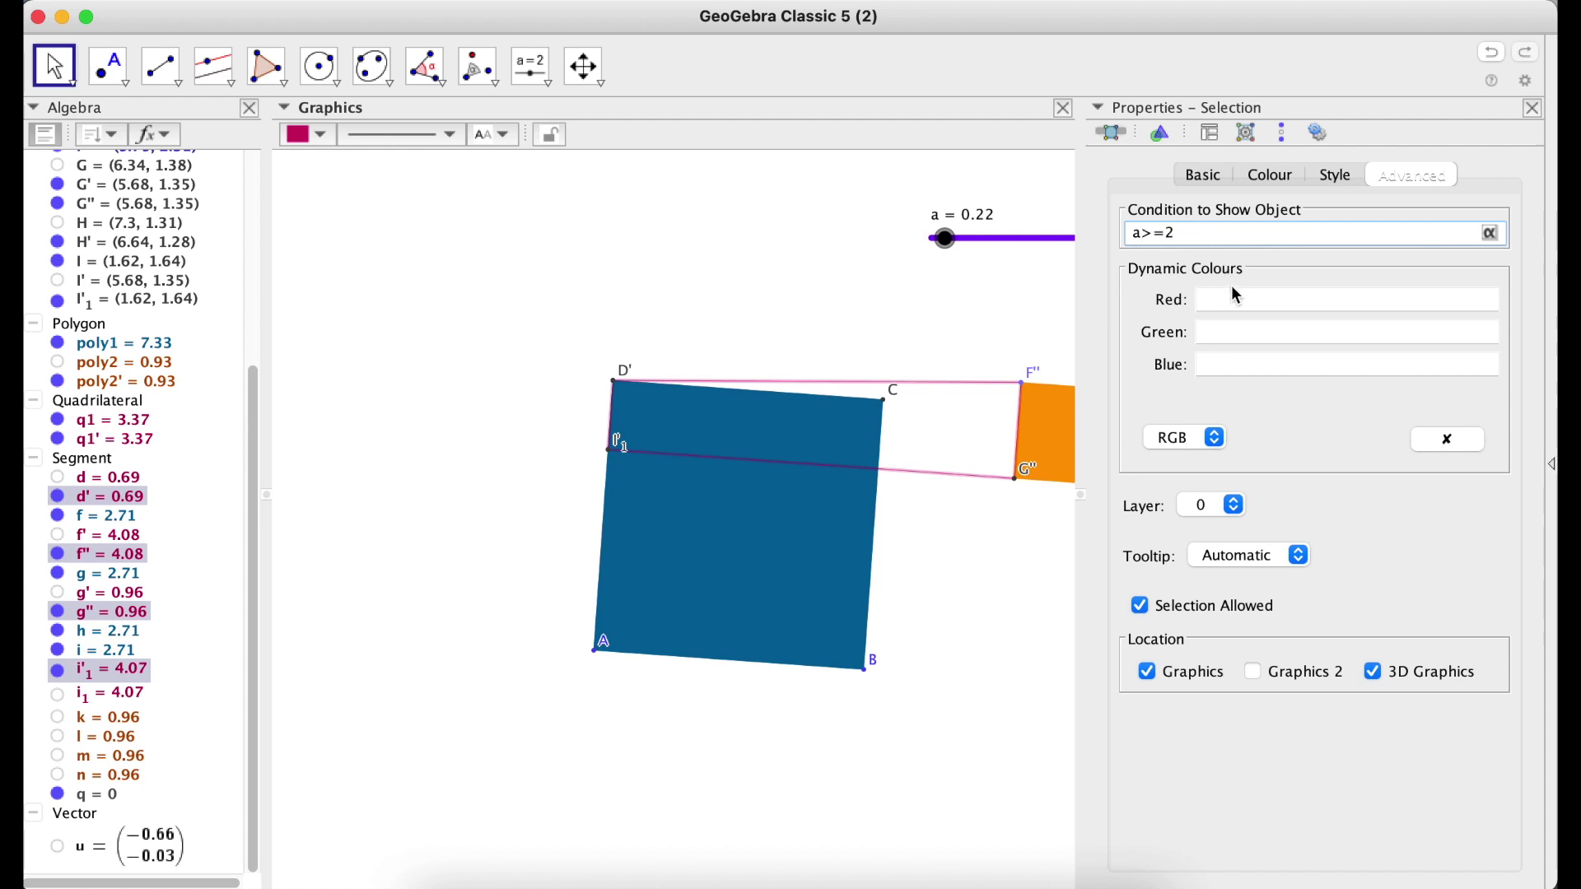
left_click(1240, 303)
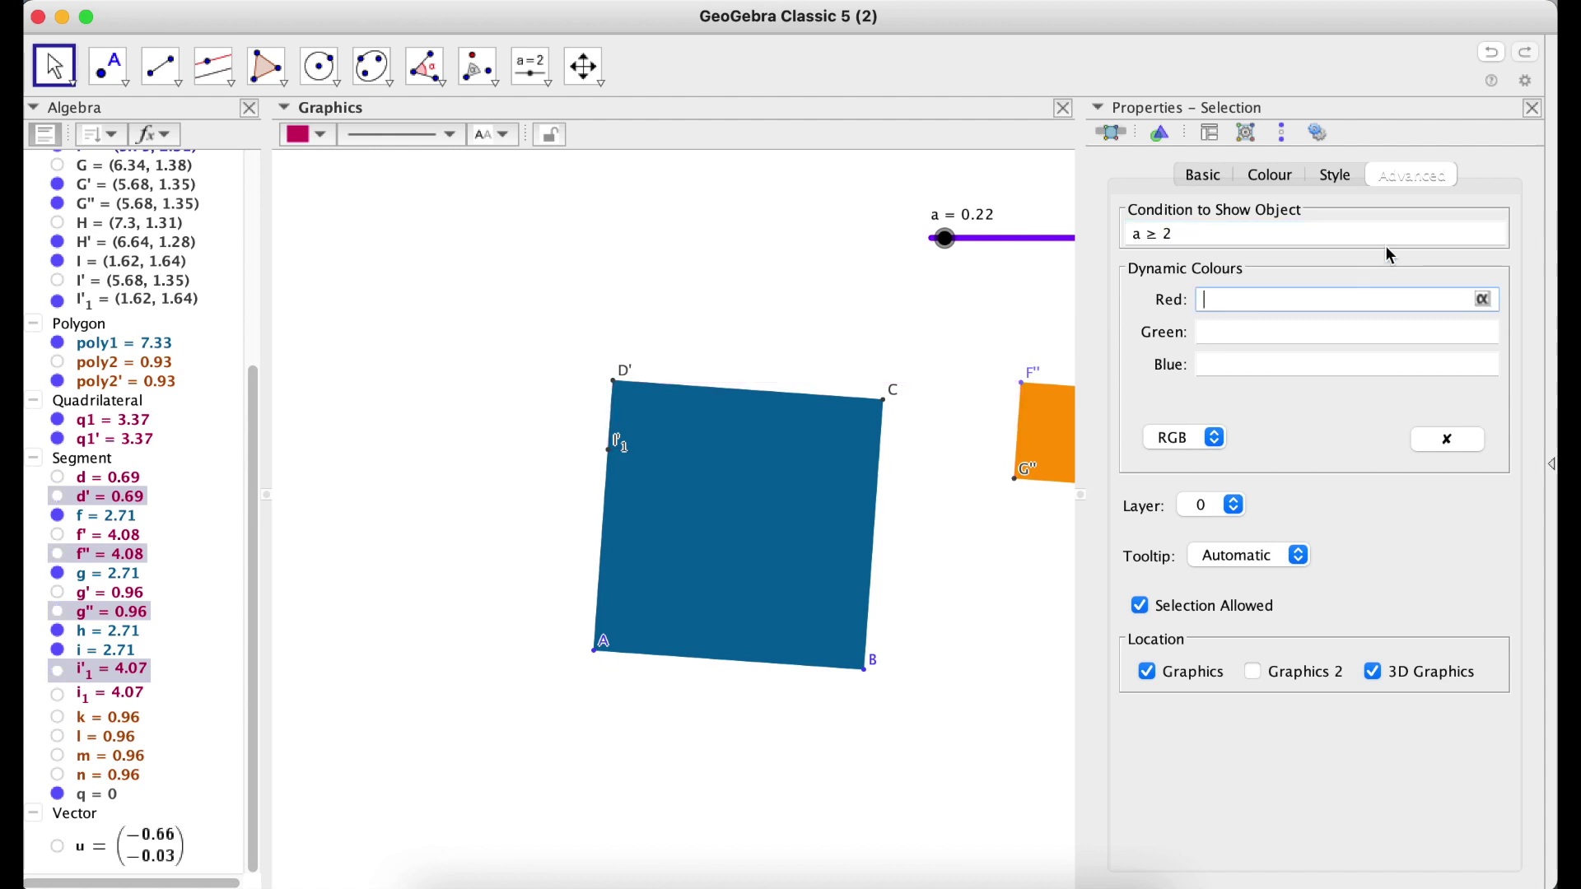
left_click(1534, 108)
Step: Run slider a up to 2 and on to 3.16 to check when the quadrilaterals appear and how the copy rotates
left_click(947, 240)
left_click_drag(947, 241, 1052, 240)
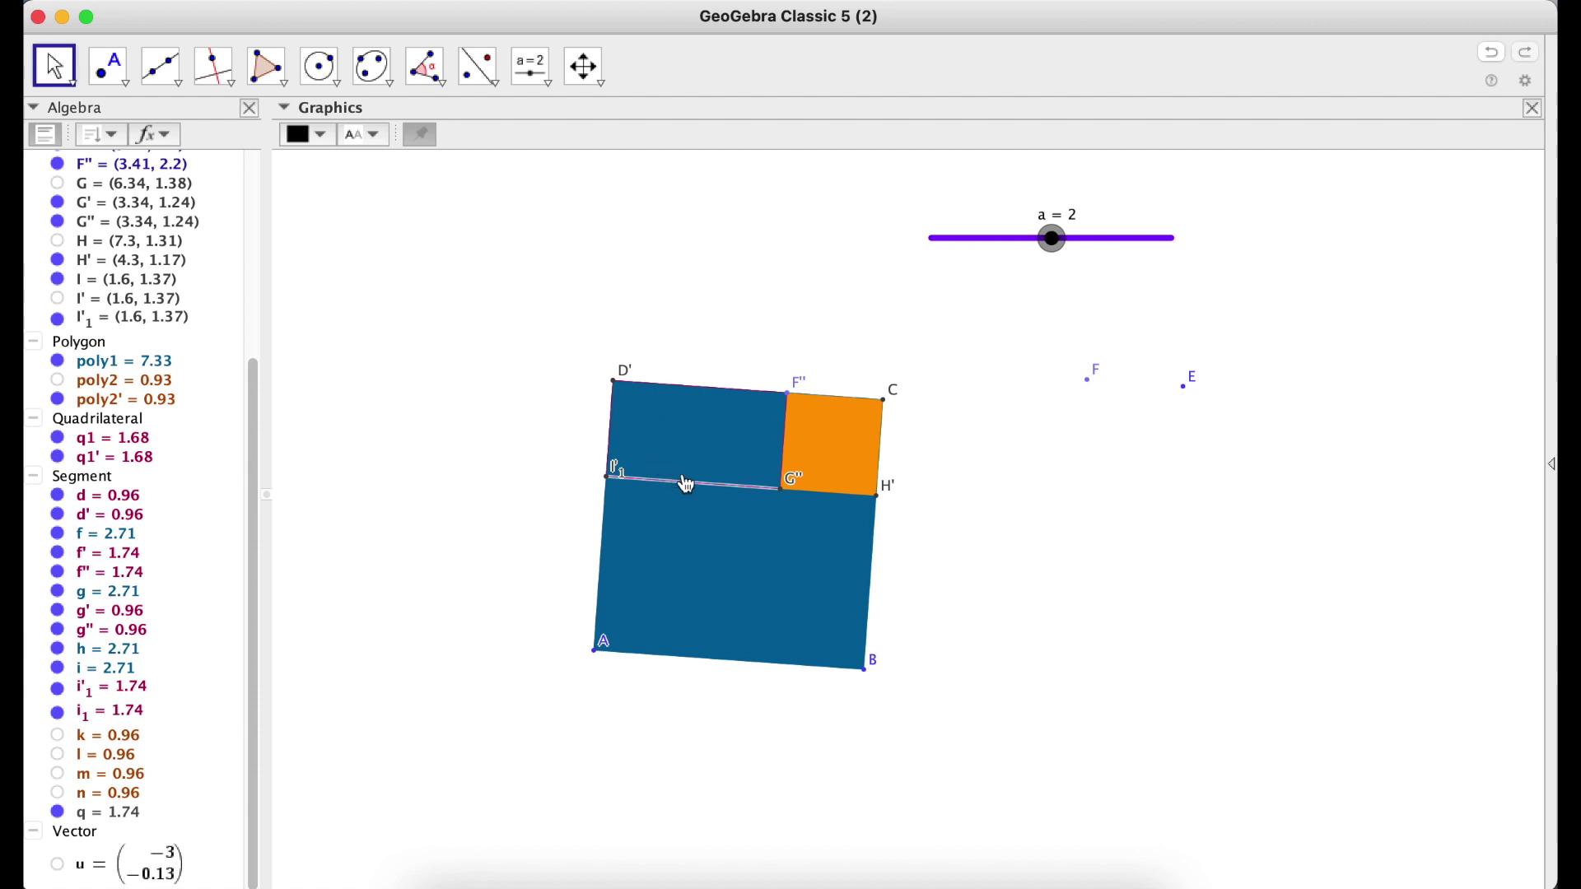
left_click_drag(1048, 241, 1123, 241)
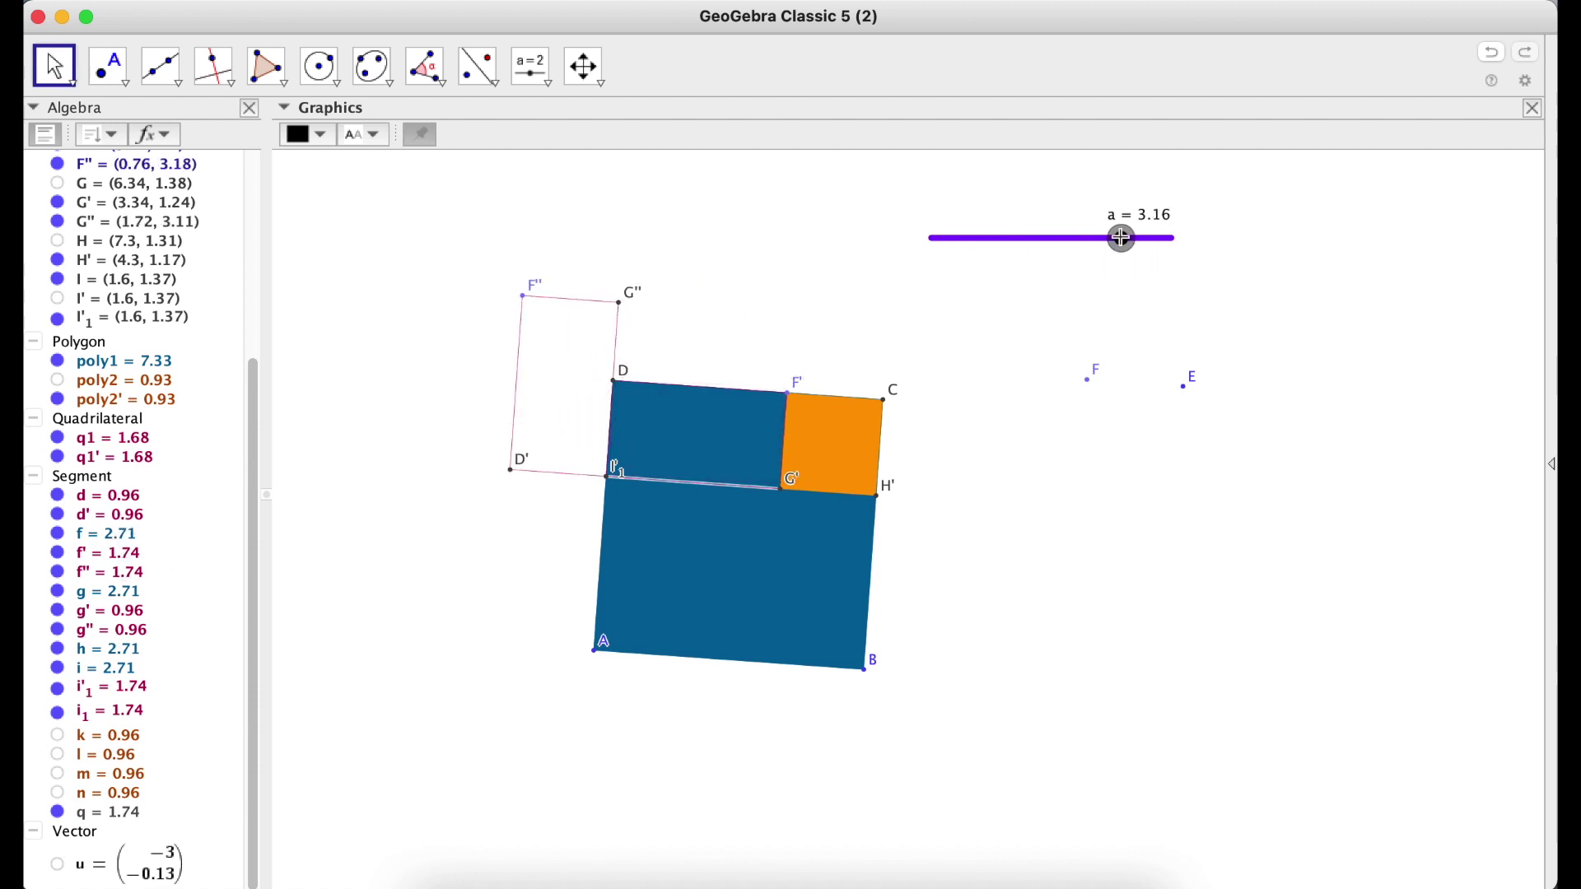
Step: Colour the rotated quadrilateral q1' blue #006699 and set its opacity to 100
left_click(135, 461)
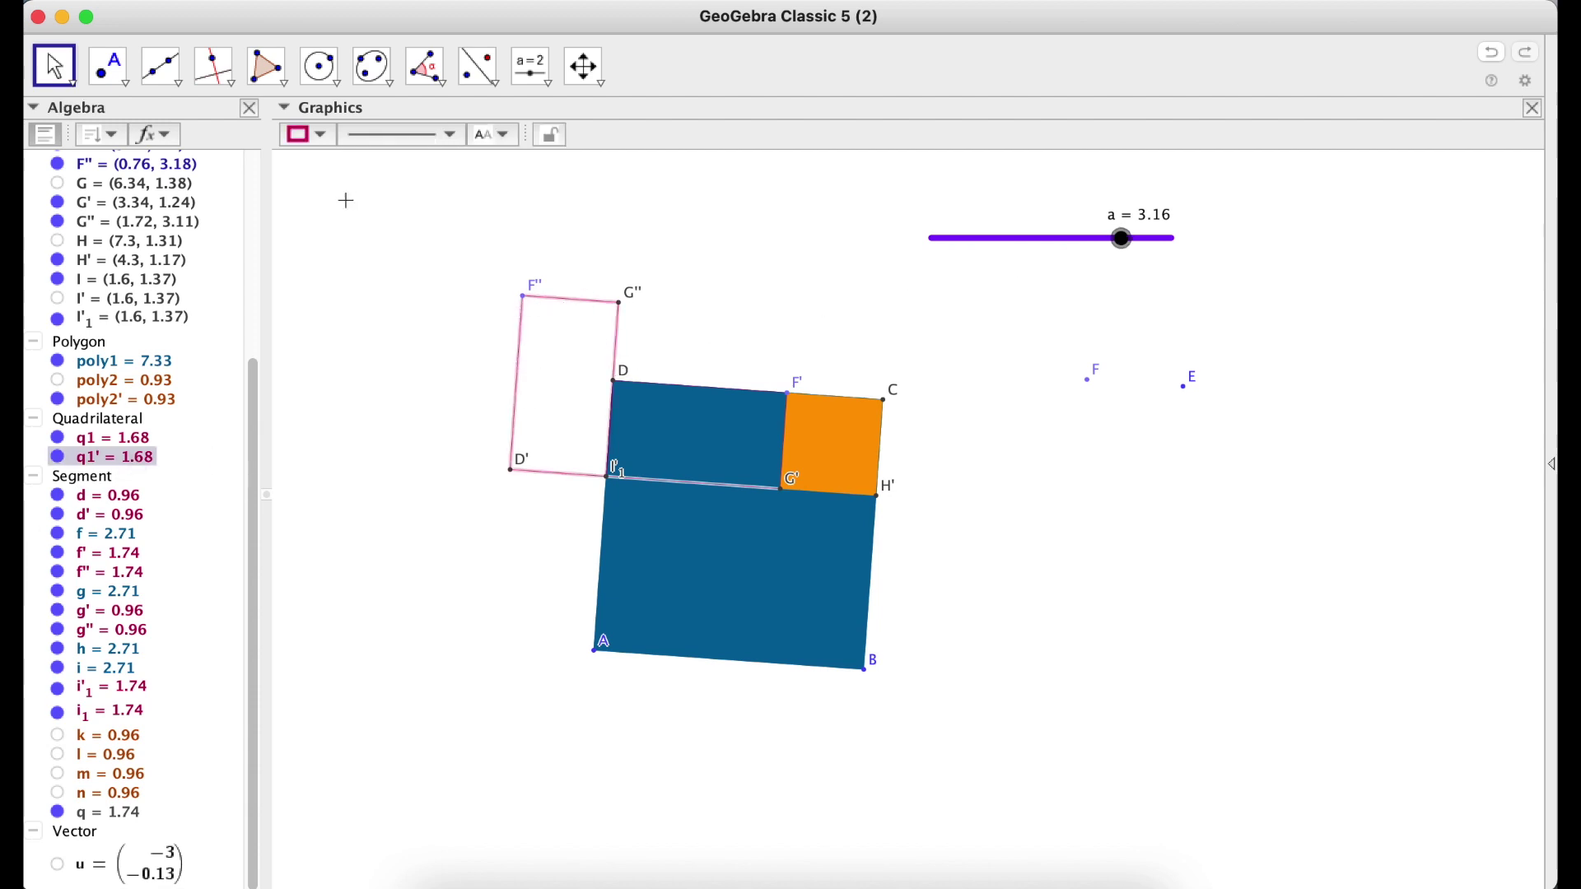
right_click(139, 460)
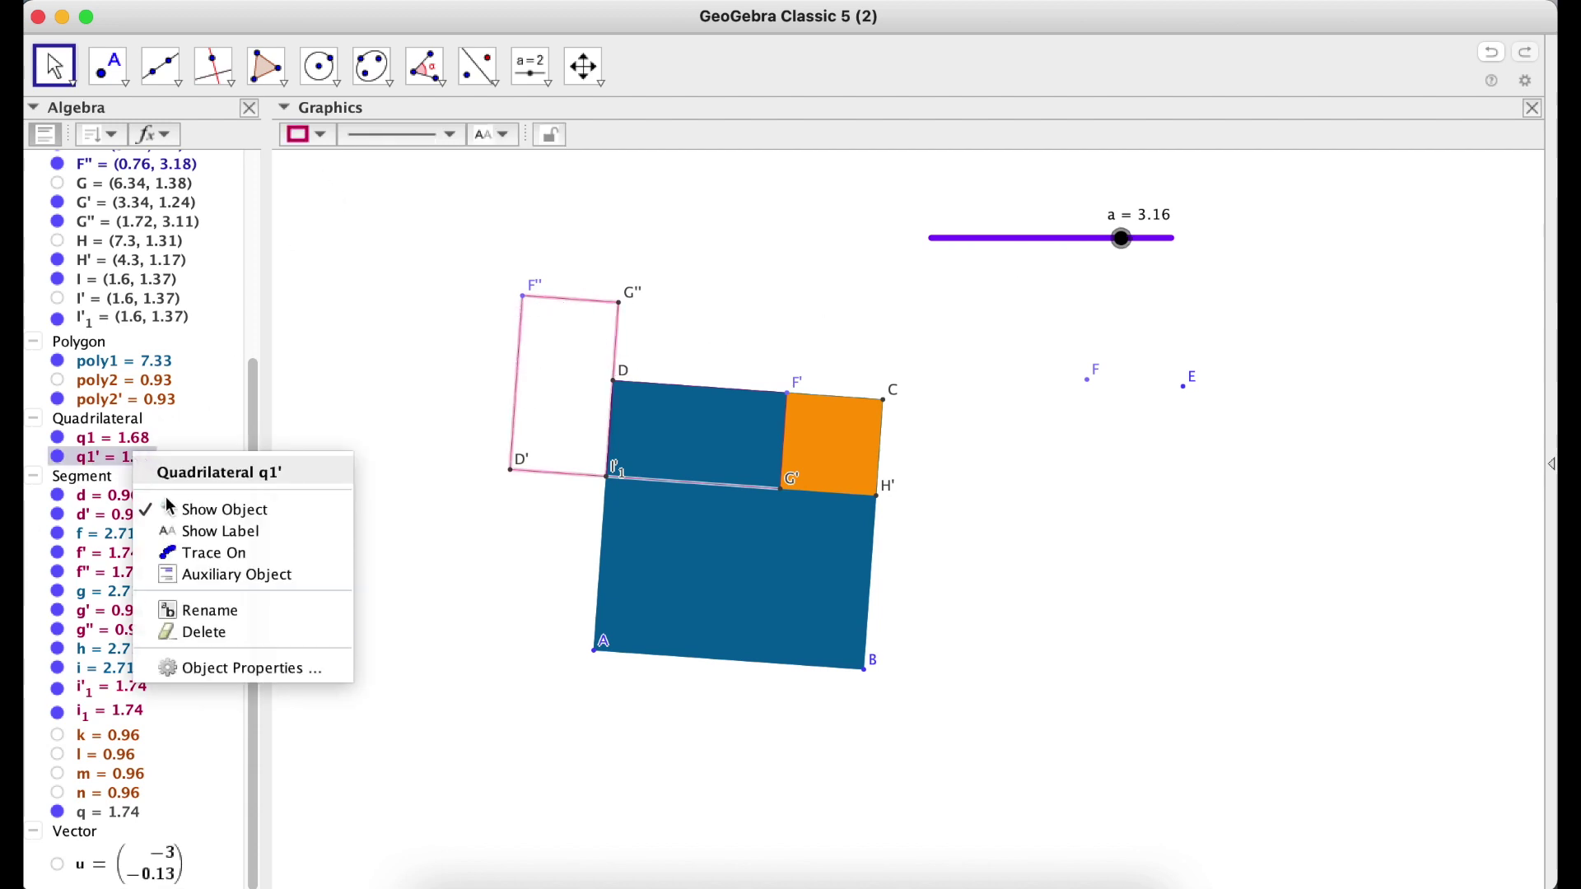
left_click(226, 665)
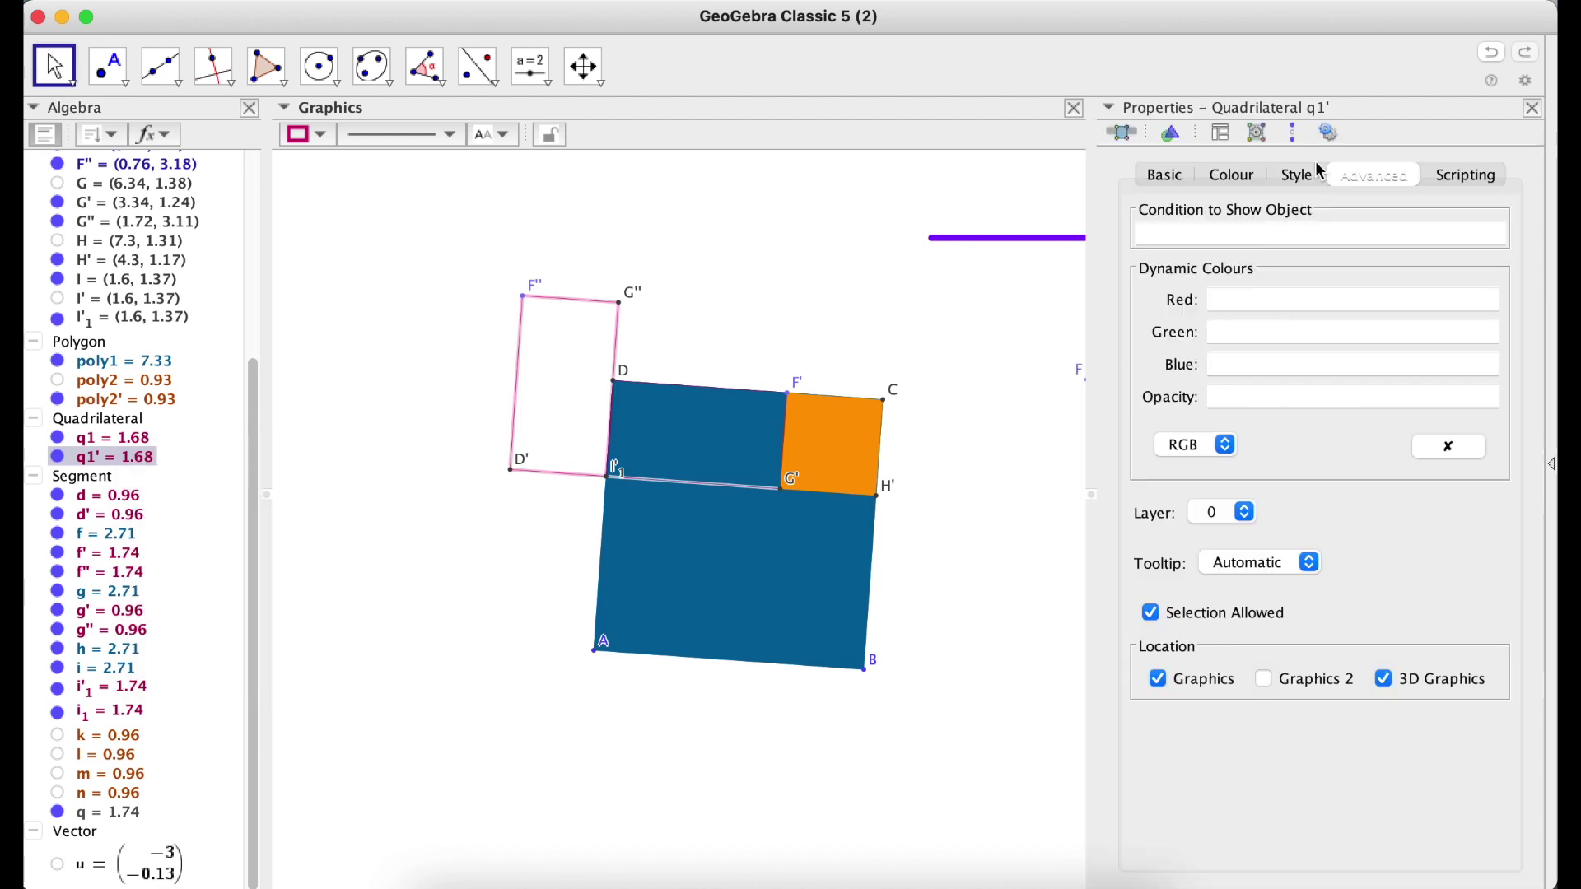
left_click(1233, 175)
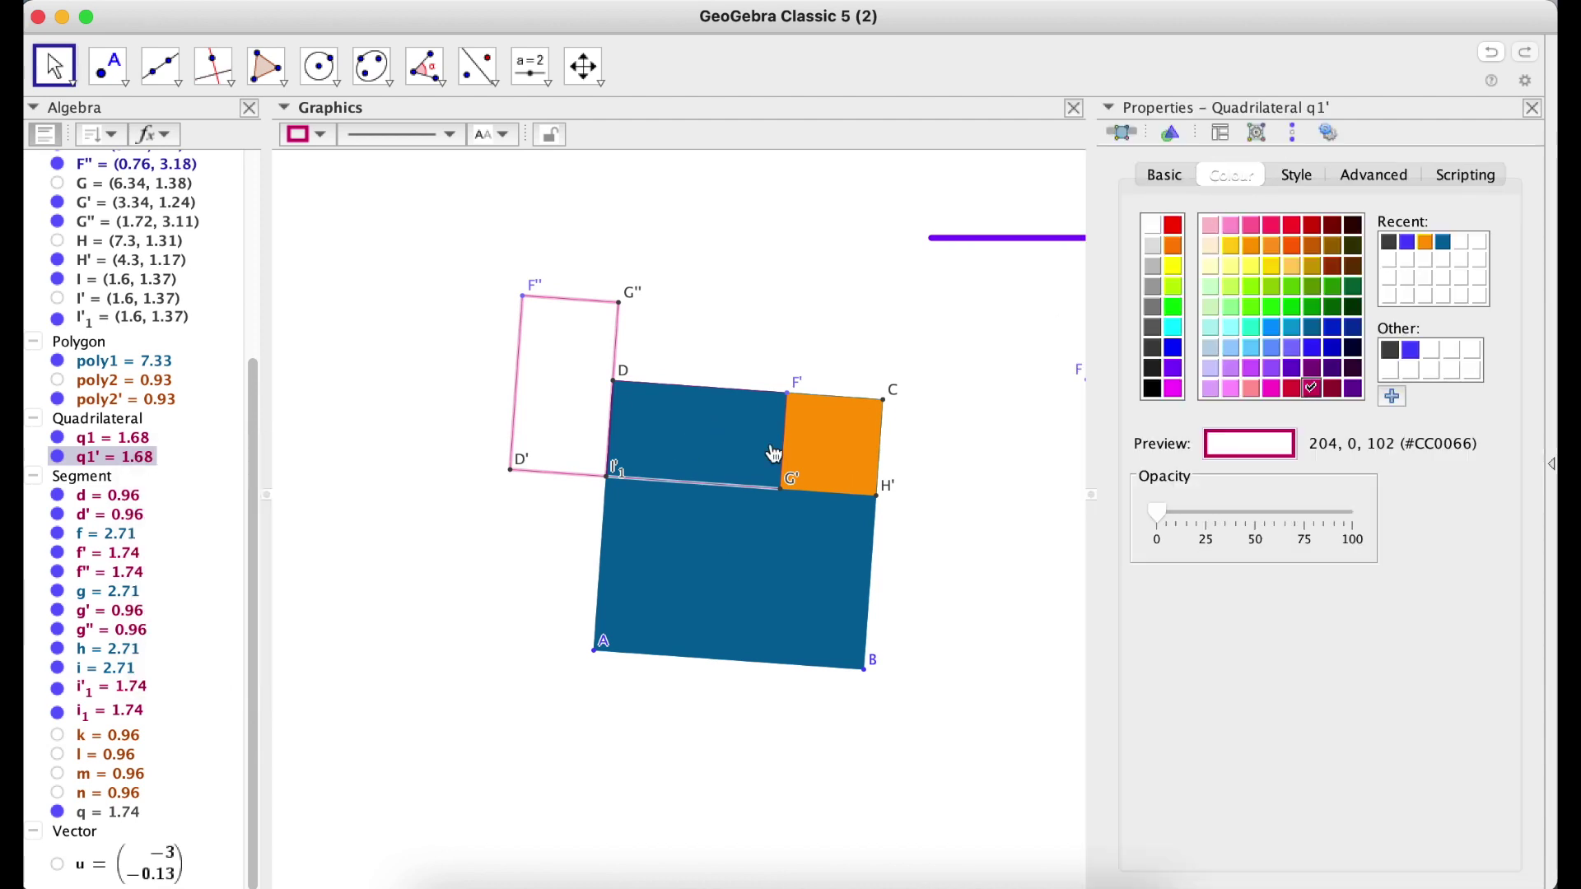
left_click(1444, 242)
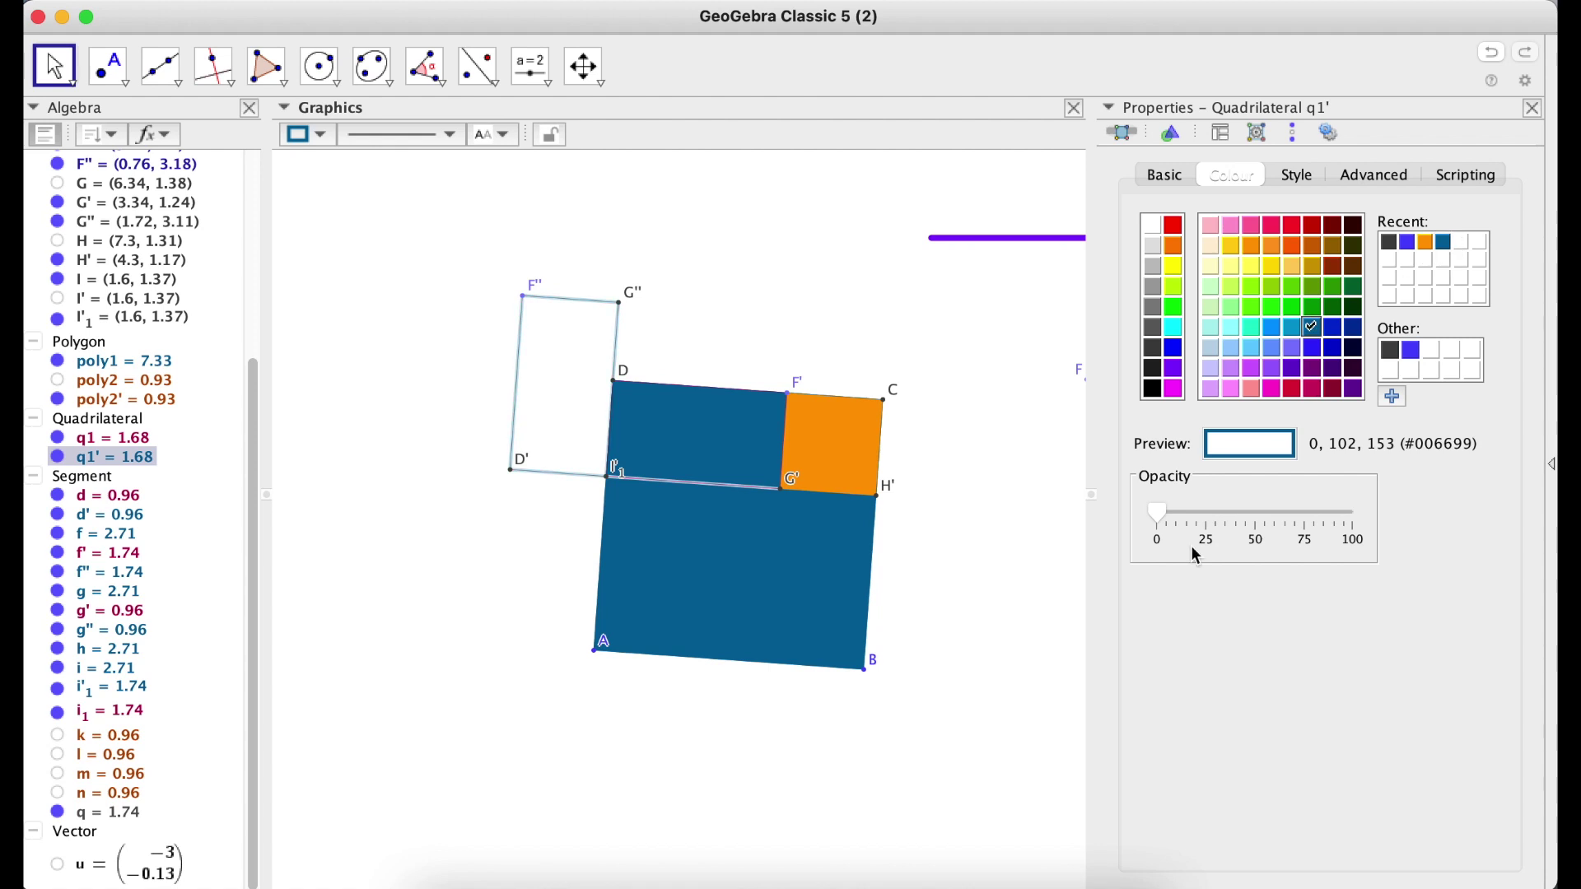
left_click_drag(1170, 512, 1401, 516)
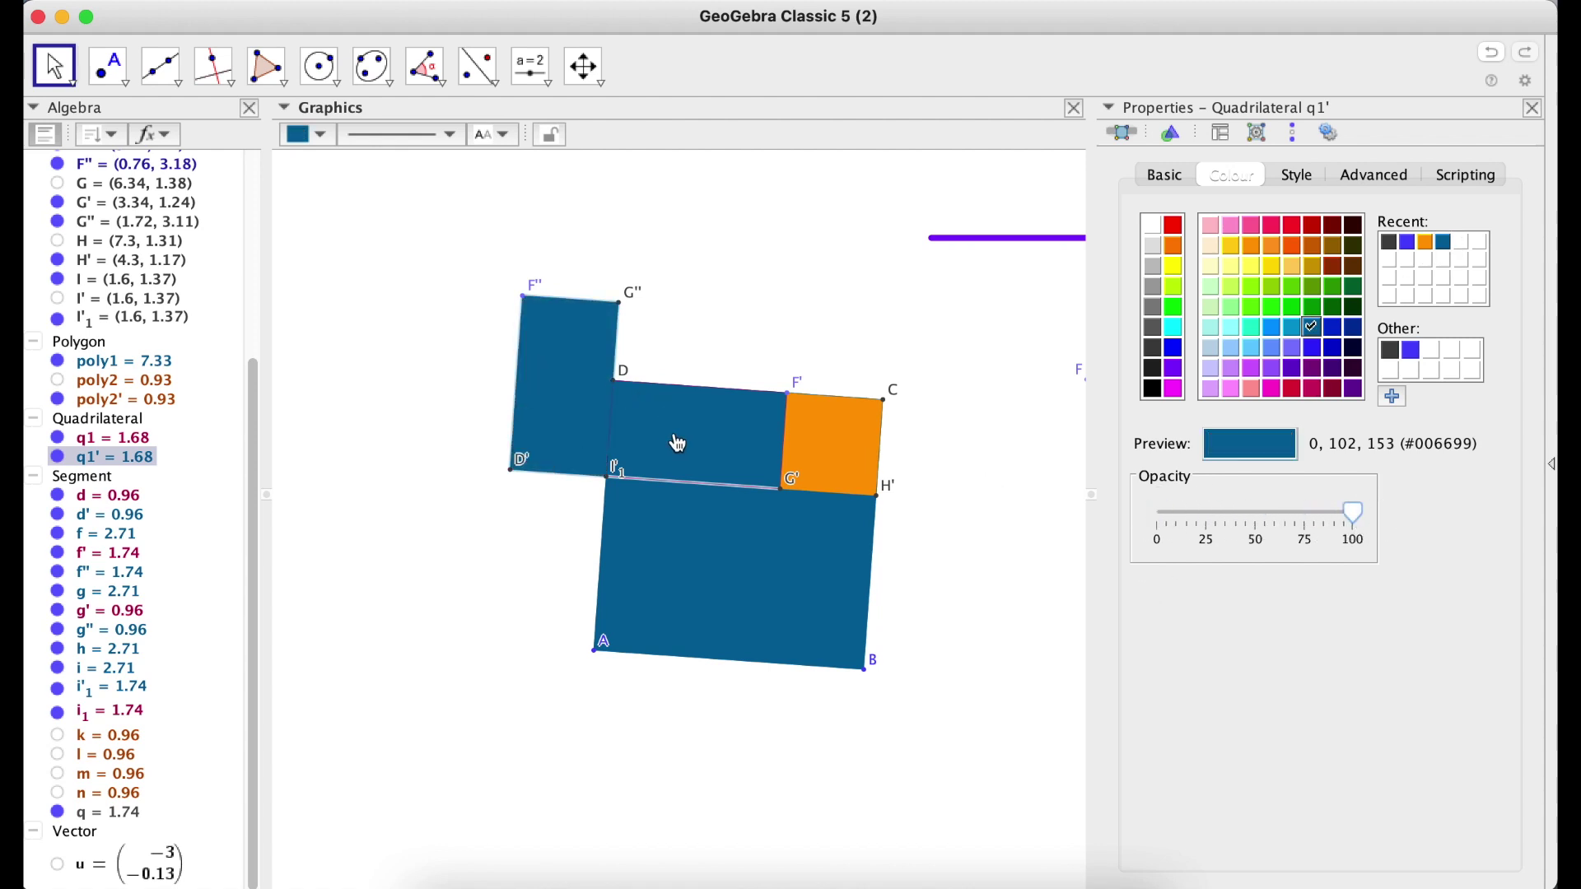
Step: Colour the original quadrilateral's four sides d, f', g' and i₁ the same blue as the large square
left_click(99, 497)
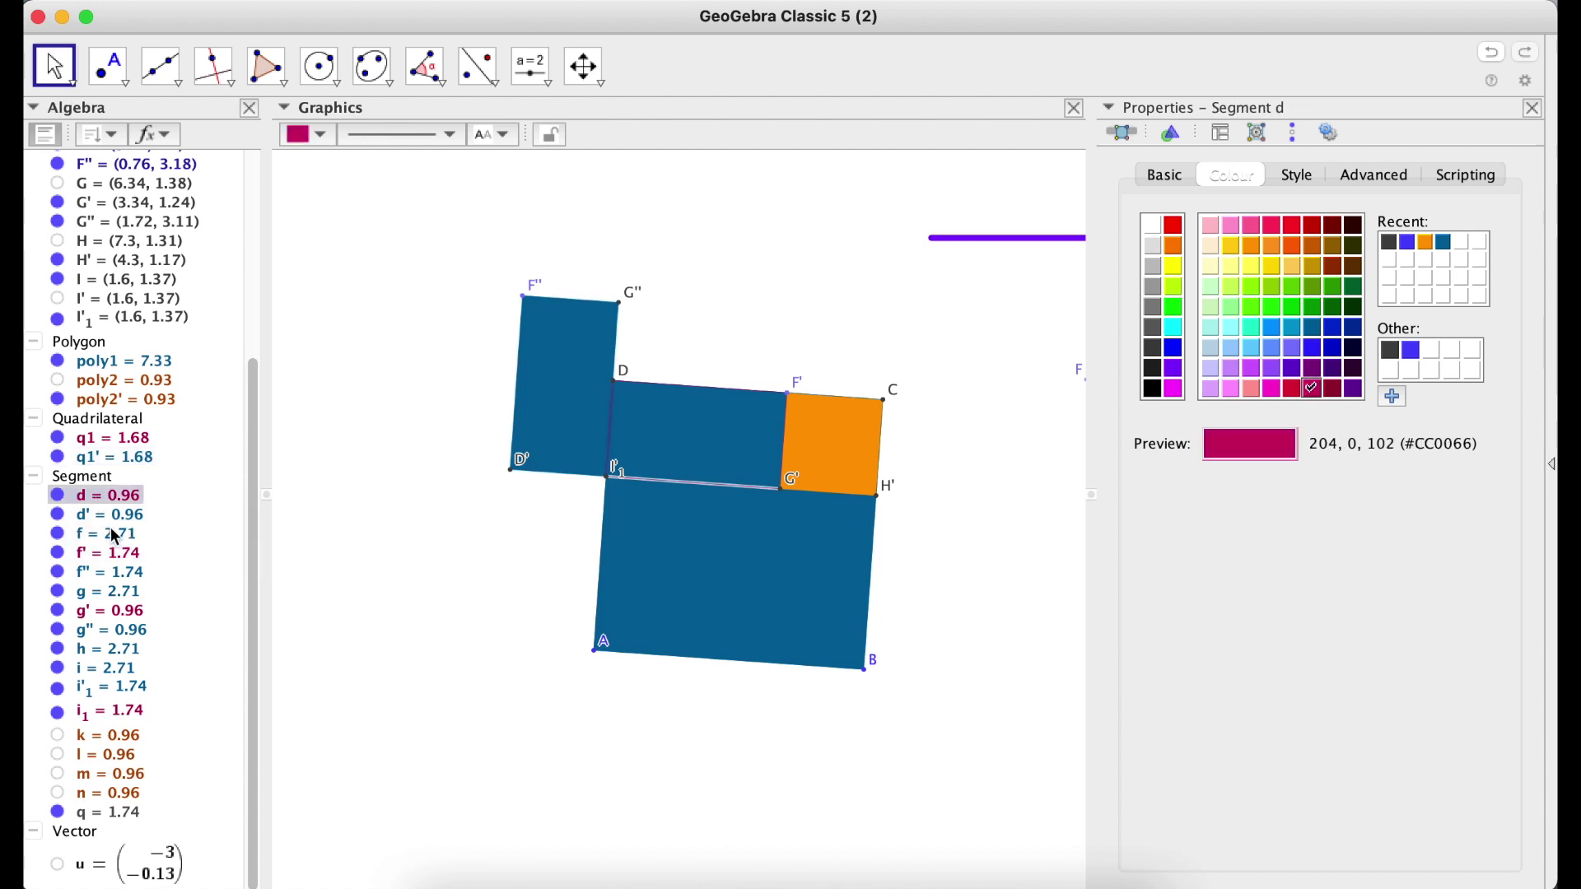
left_click(122, 556)
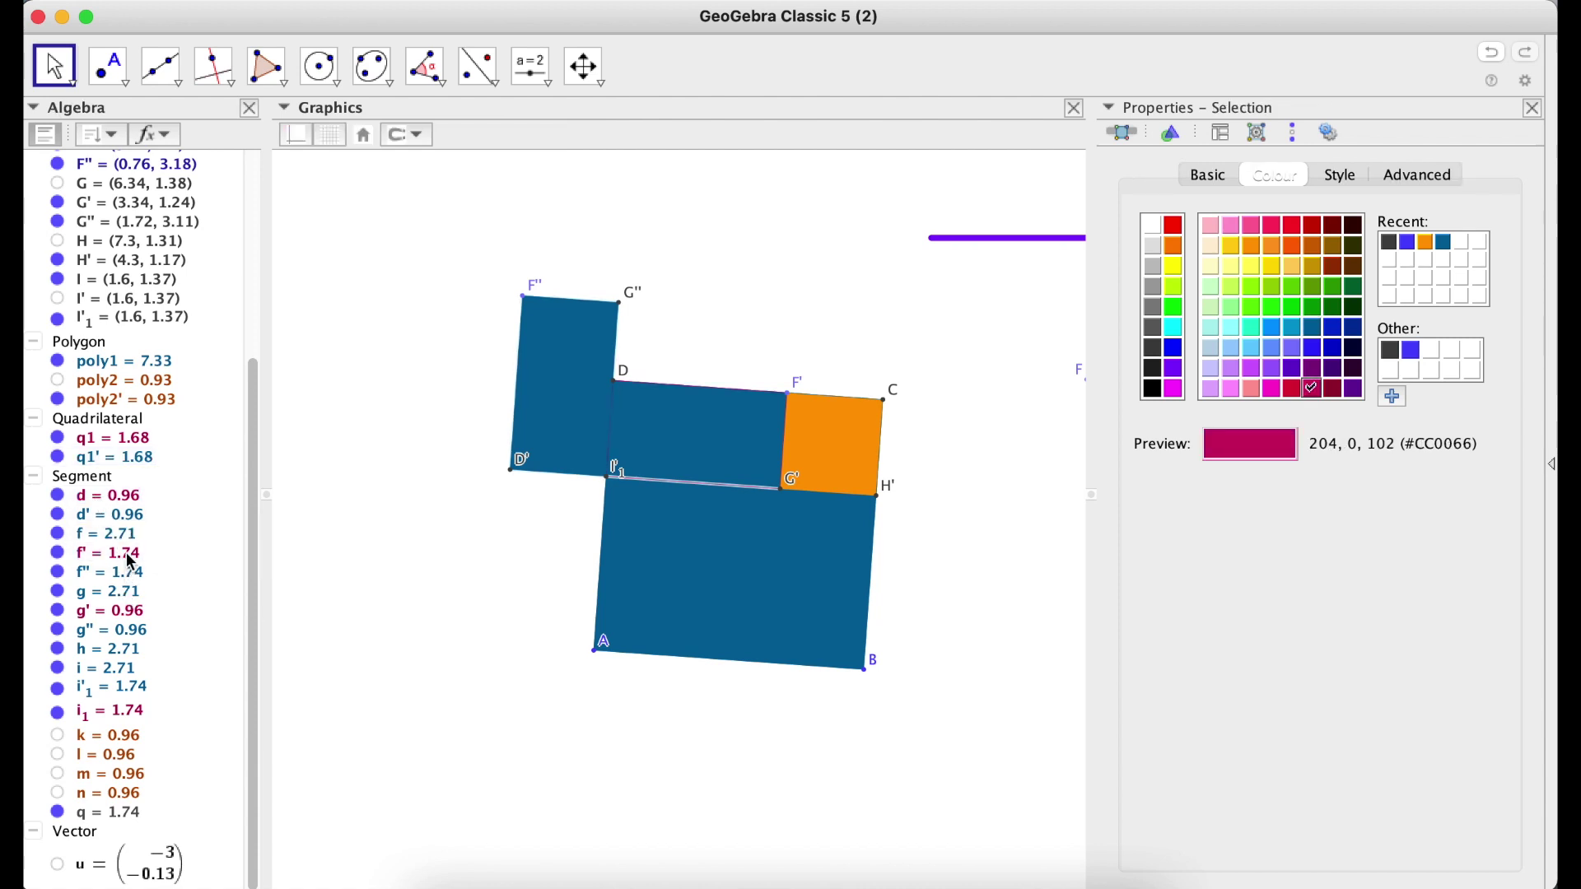
left_click(125, 498)
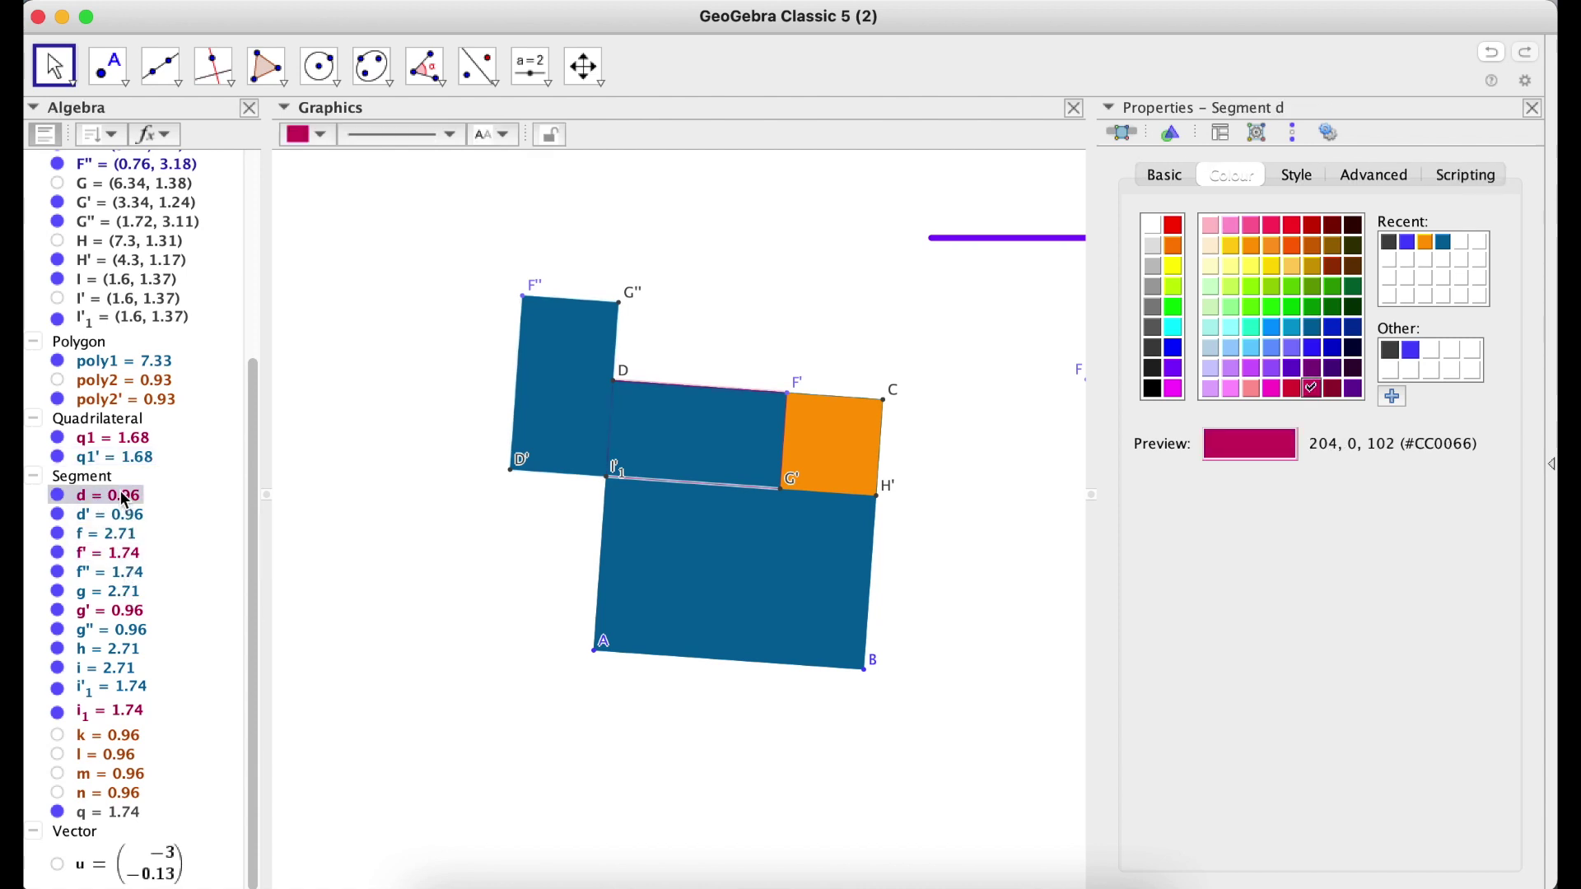
left_click(121, 551, "super")
left_click(125, 611, "super")
left_click(133, 714, "super")
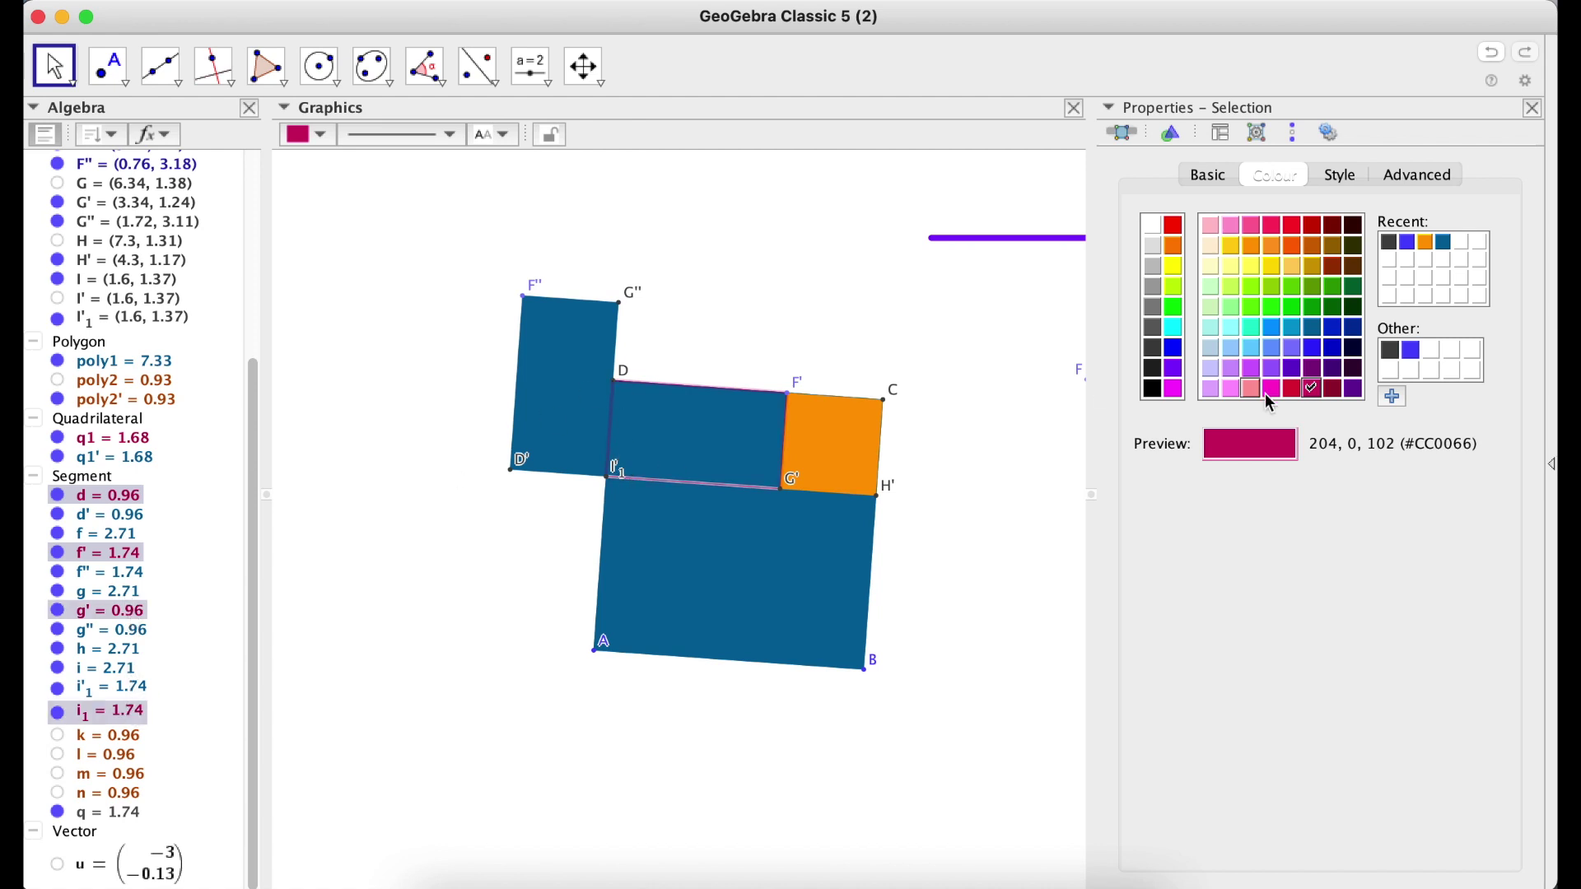
left_click(1443, 243)
left_click(1010, 497)
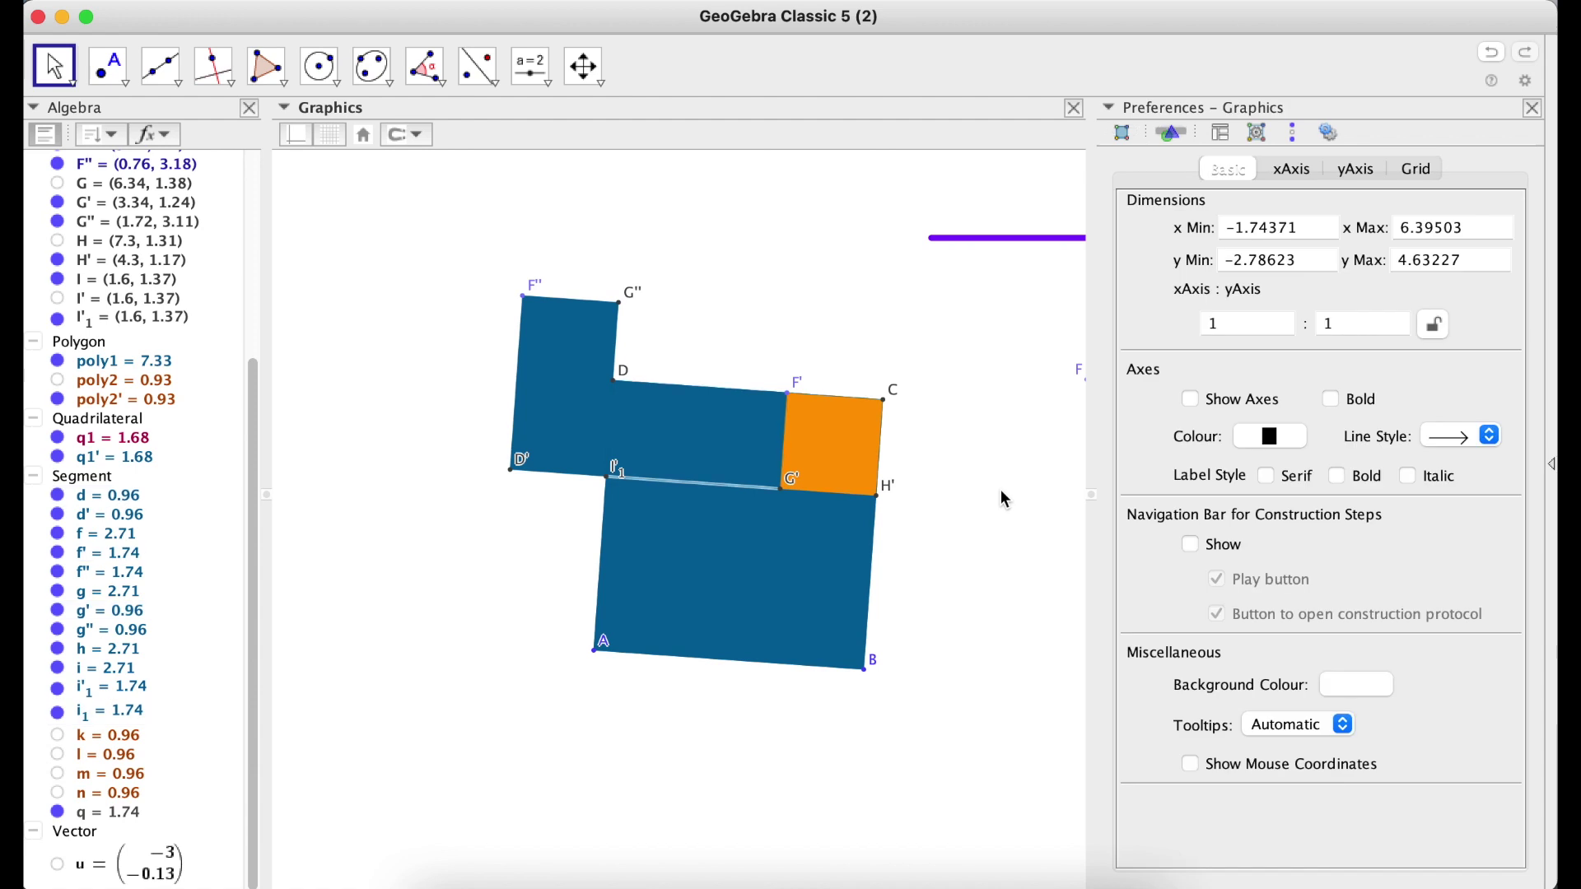
left_click(1534, 110)
Step: Hide and redisplay the large square poly1, with slider a at 3.22, to examine which pieces lie beneath it
mouse_move(1124, 240)
left_mouse_down()
mouse_move(1001, 241)
mouse_move(1130, 241)
left_mouse_up()
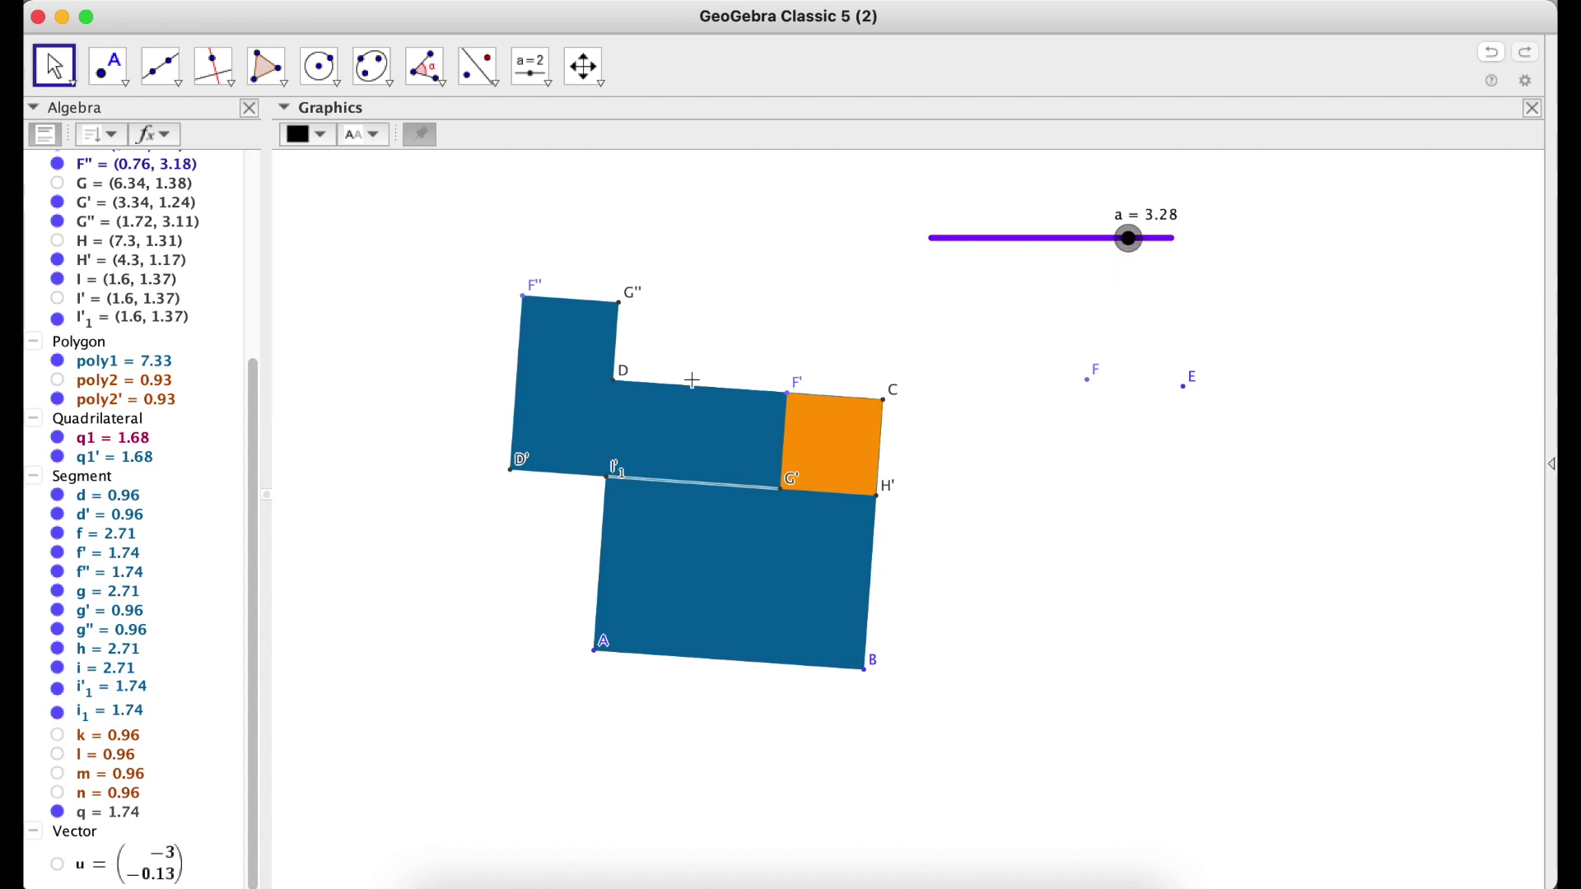
left_click(571, 359)
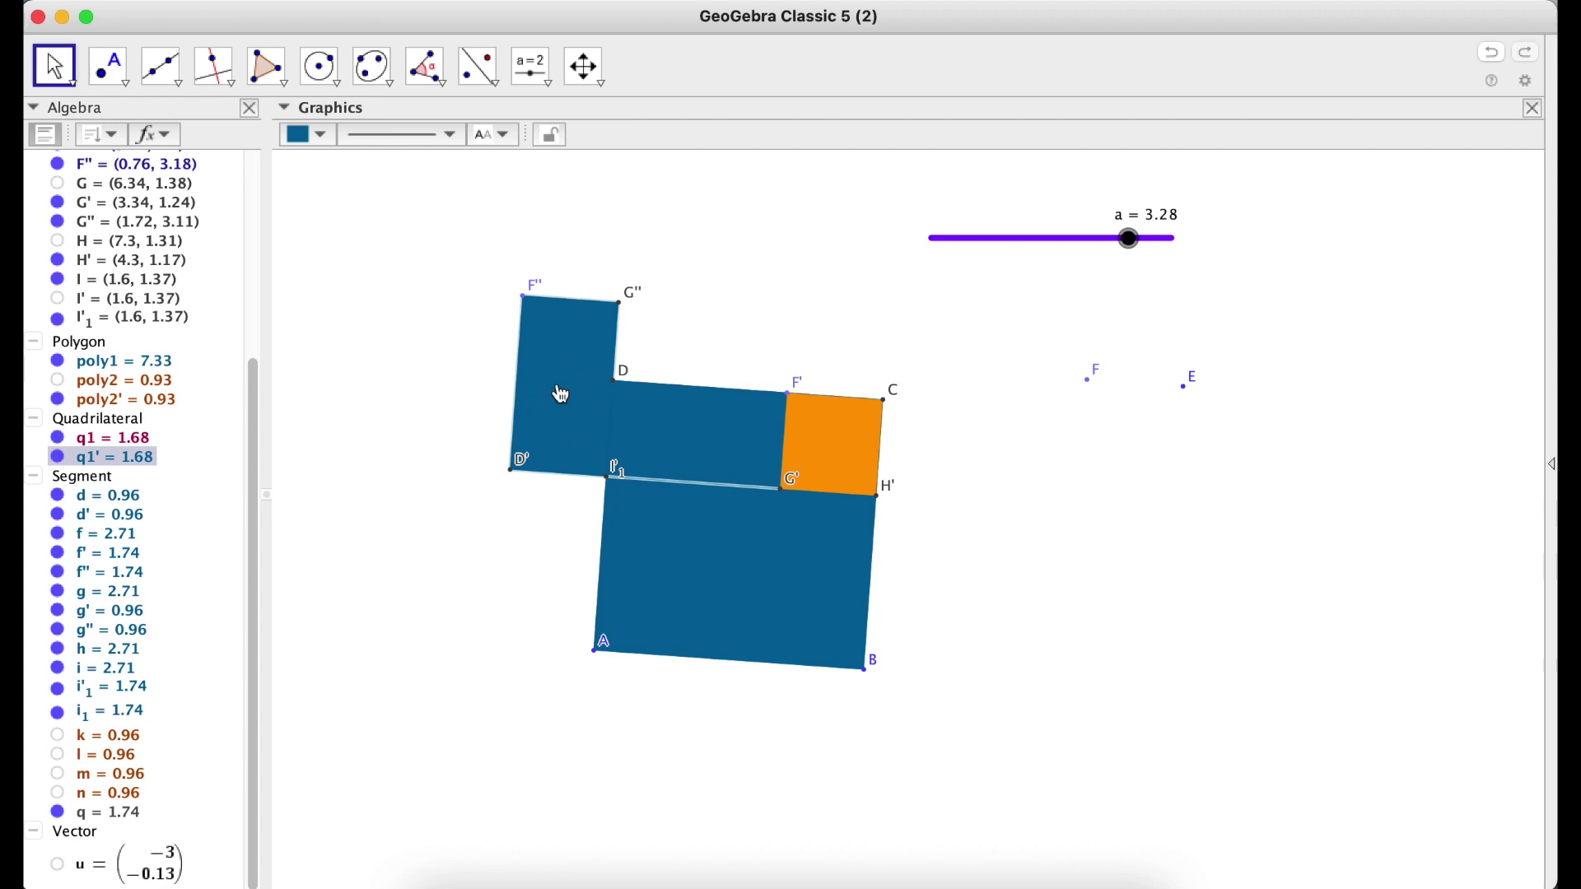
left_click(706, 425)
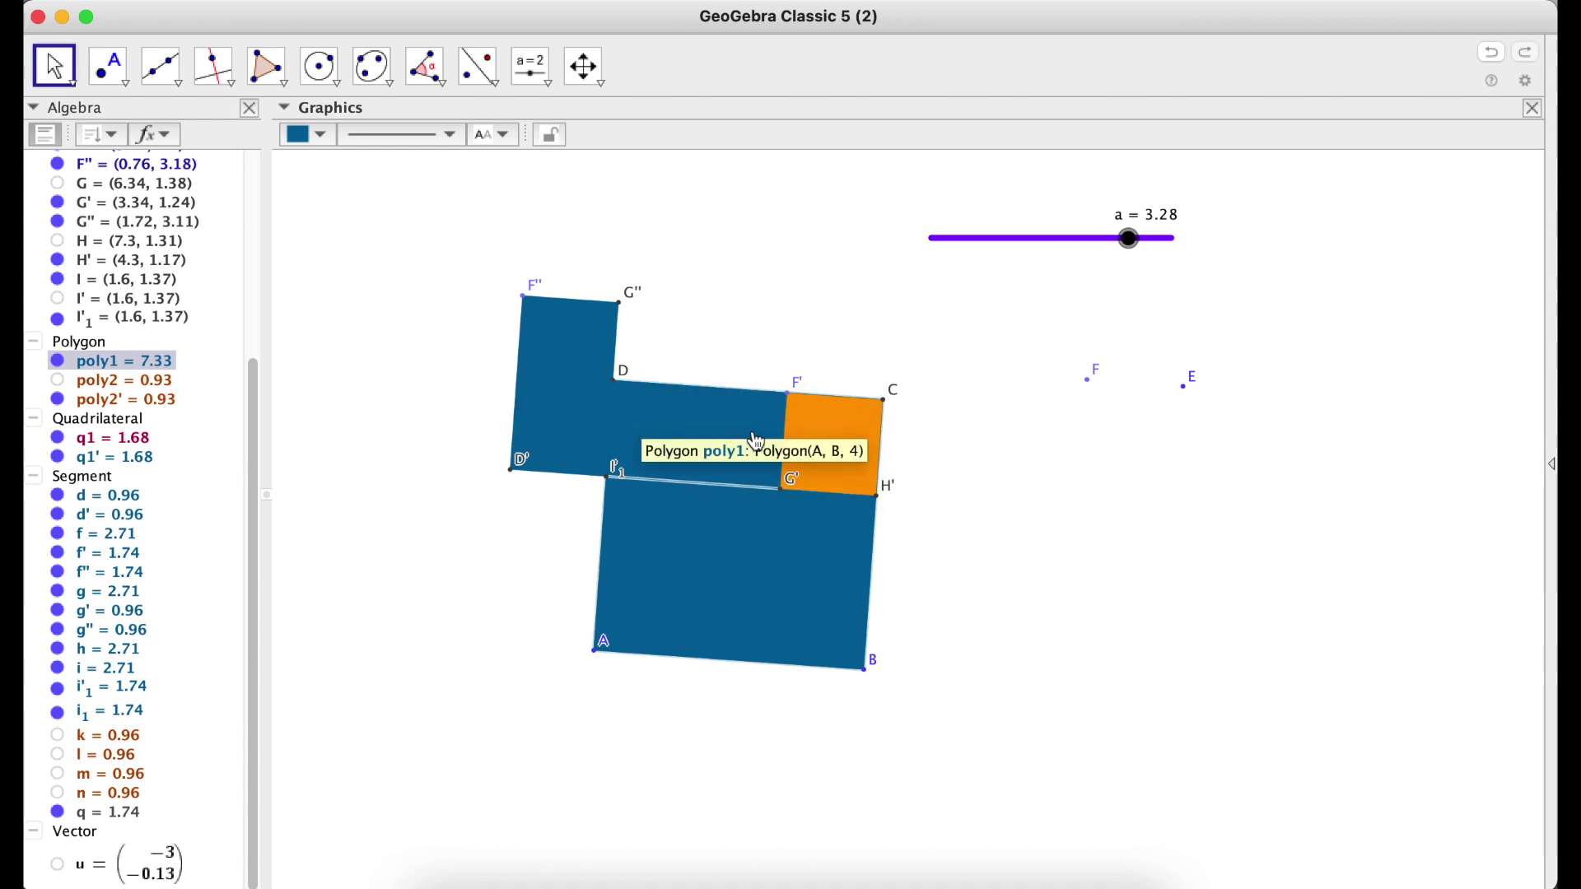
left_click(59, 364)
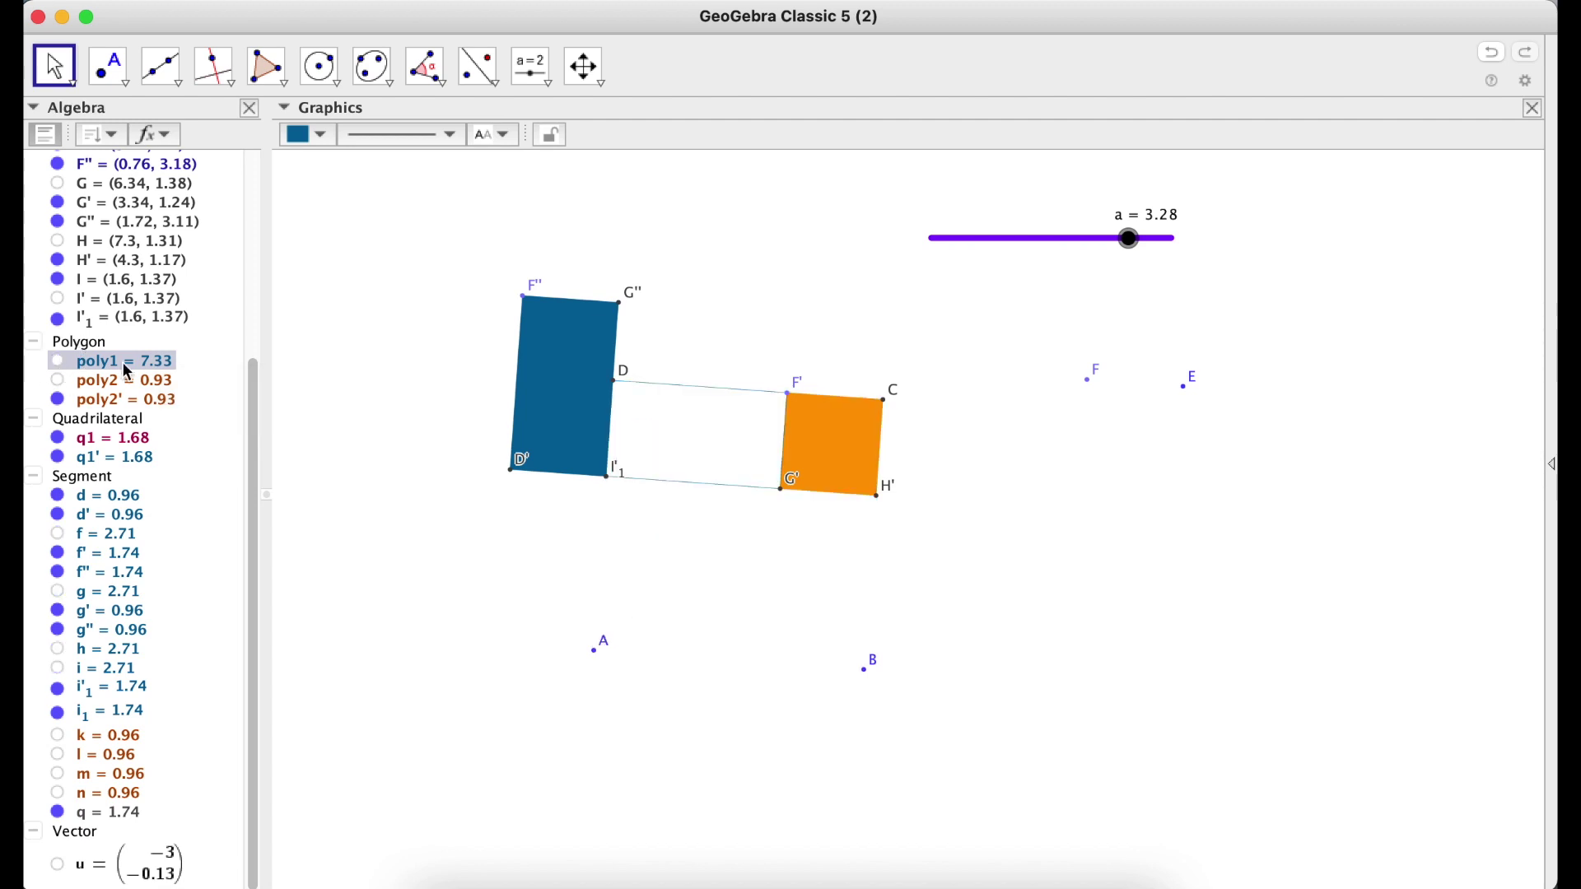
left_click(59, 362)
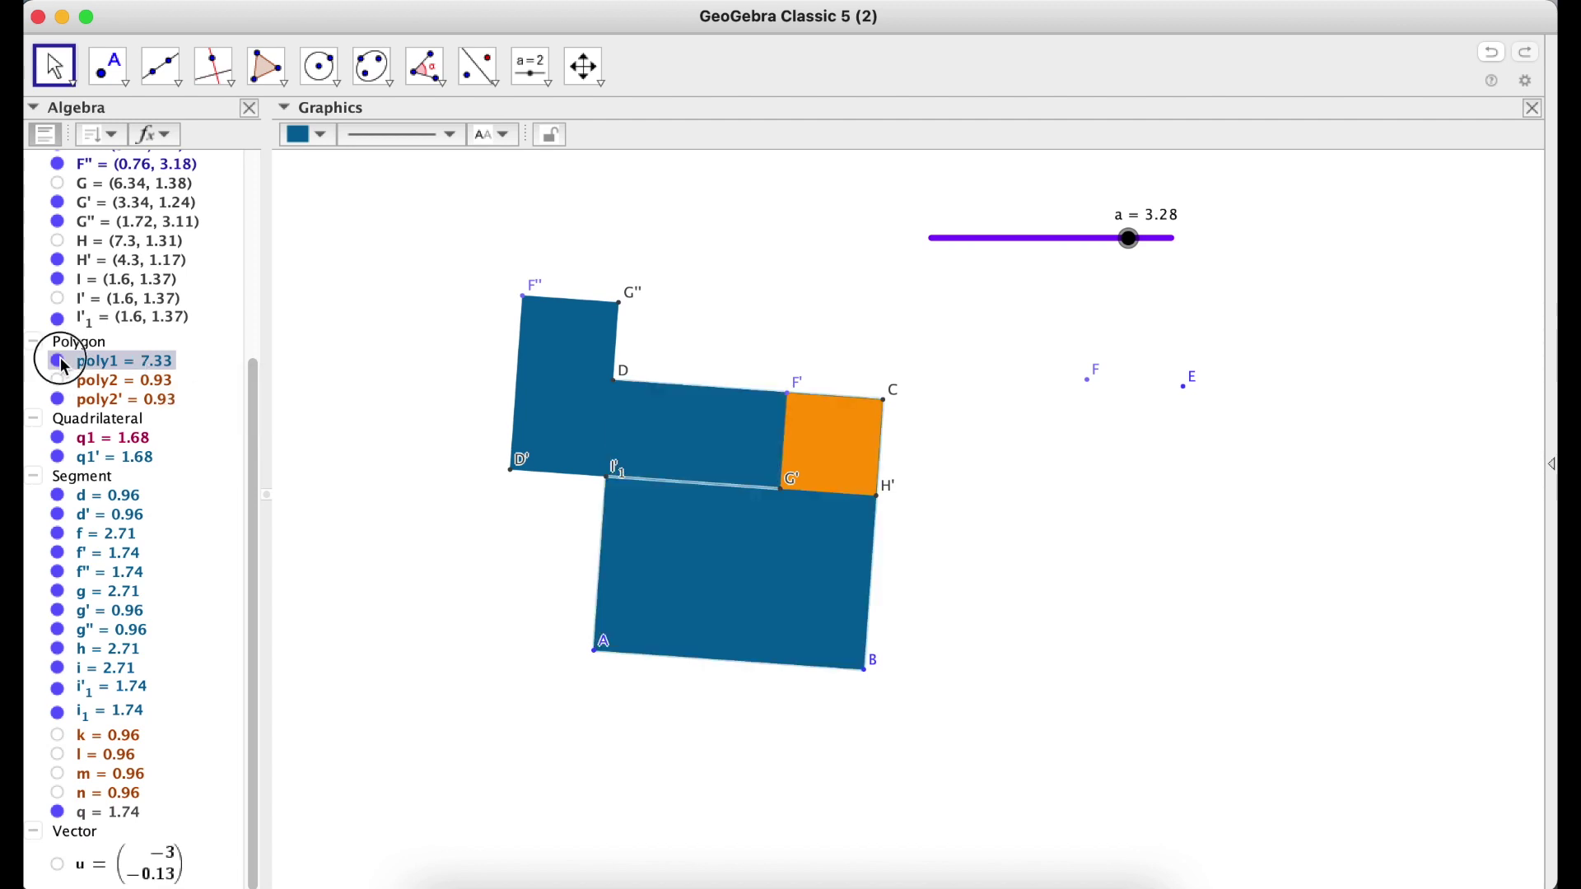
left_click(59, 362)
mouse_move(1133, 243)
left_mouse_down()
mouse_move(1031, 246)
mouse_move(1126, 240)
left_mouse_up()
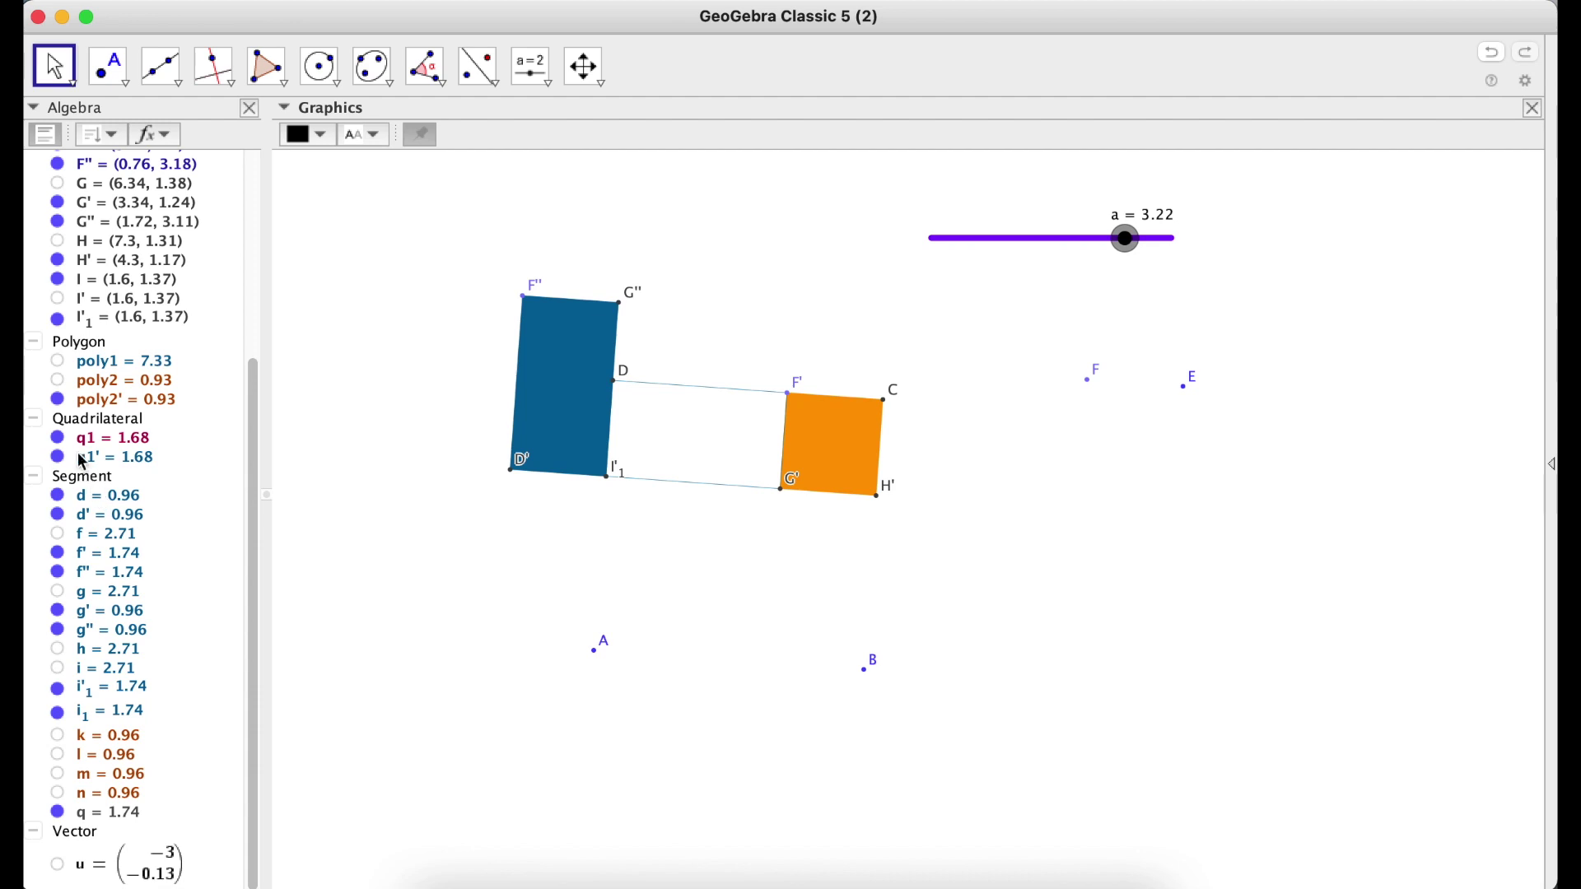
left_click(58, 362)
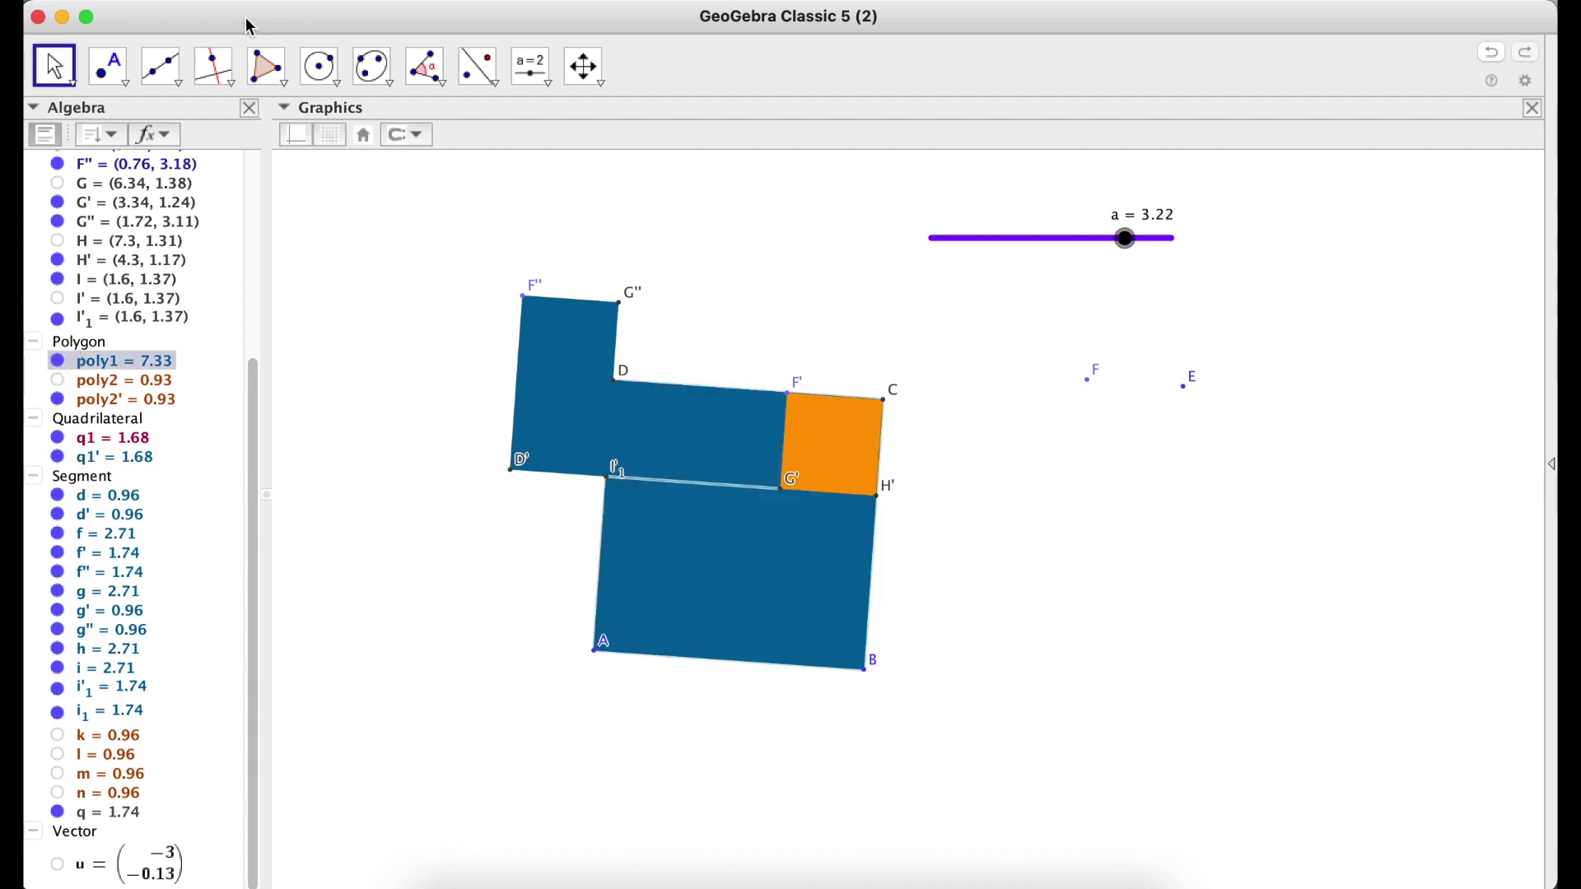
Step: Run slider a down to 0.06 and back up to 2.38 to check the shapes at each stage
left_click(270, 71)
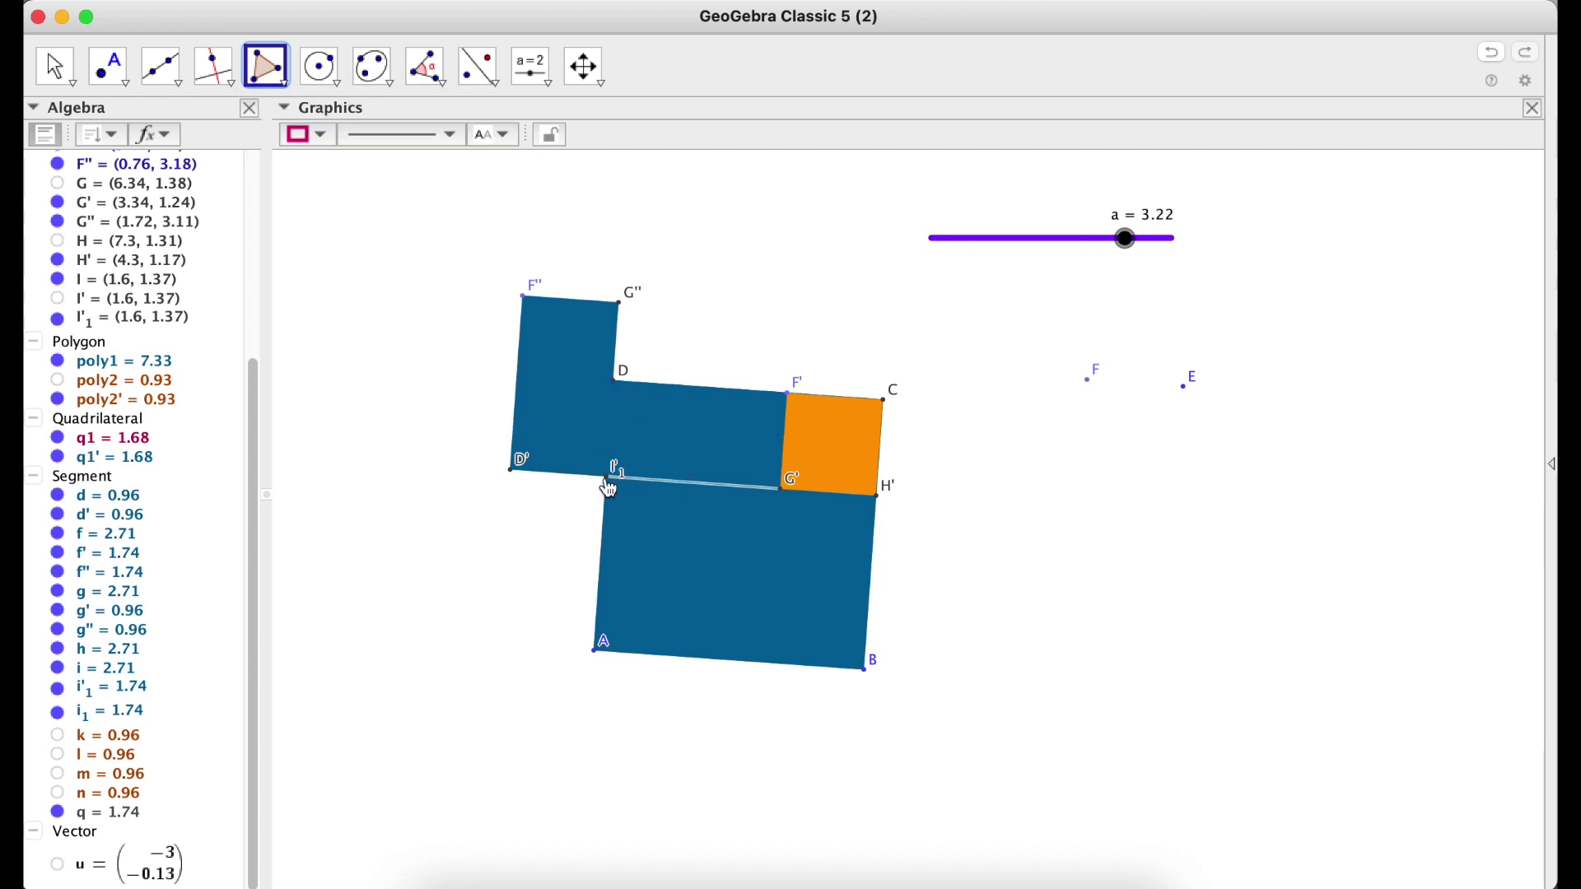
left_click(58, 69)
left_click_drag(1126, 240, 938, 243)
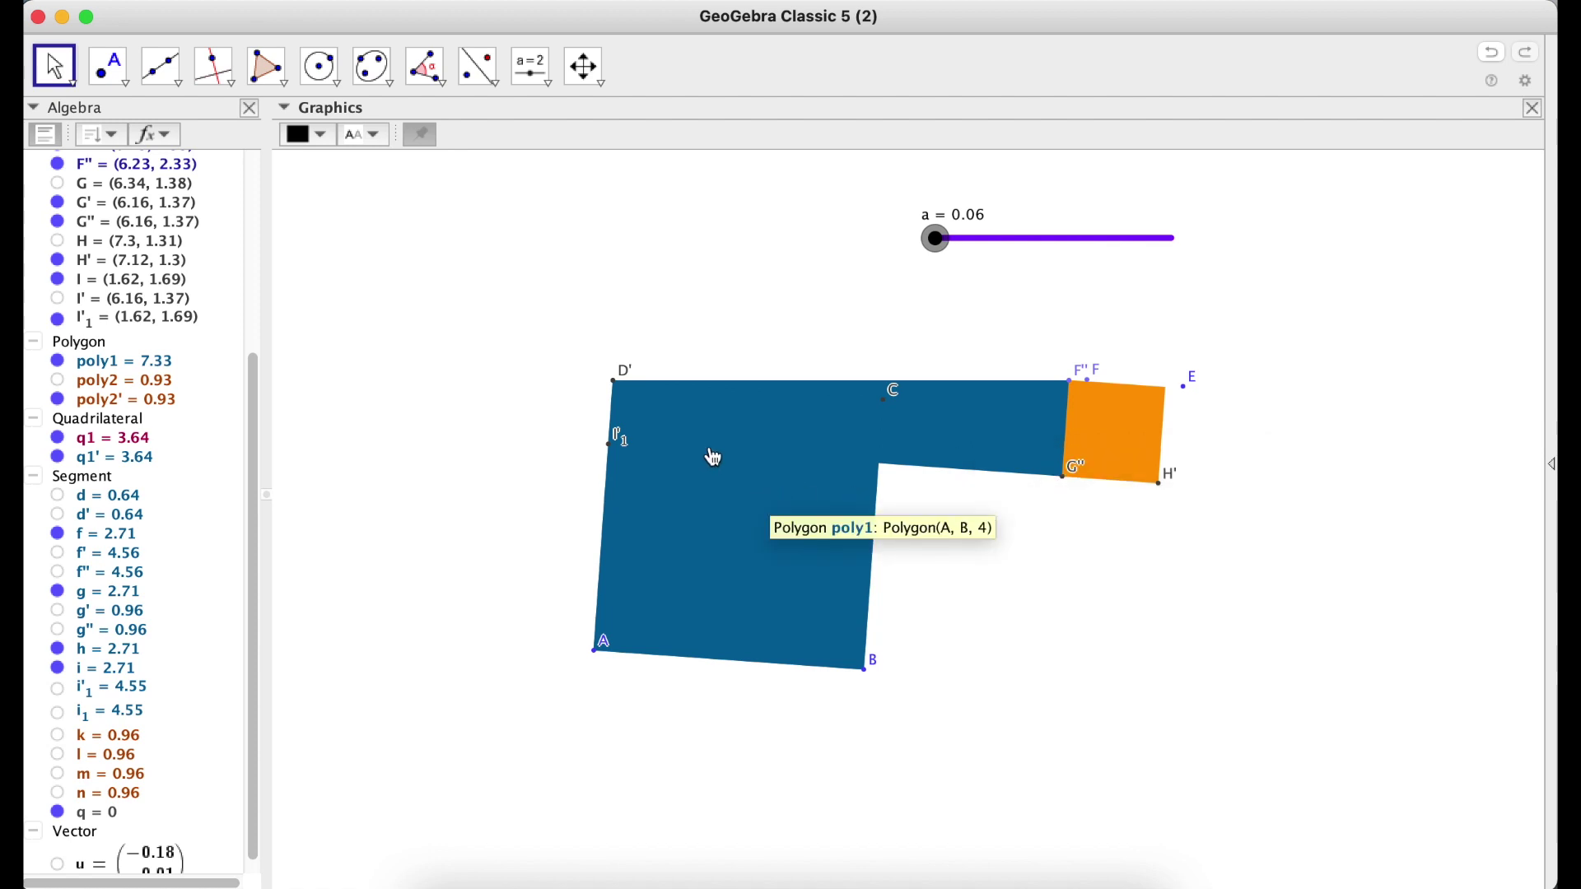
left_click_drag(938, 241, 1088, 251)
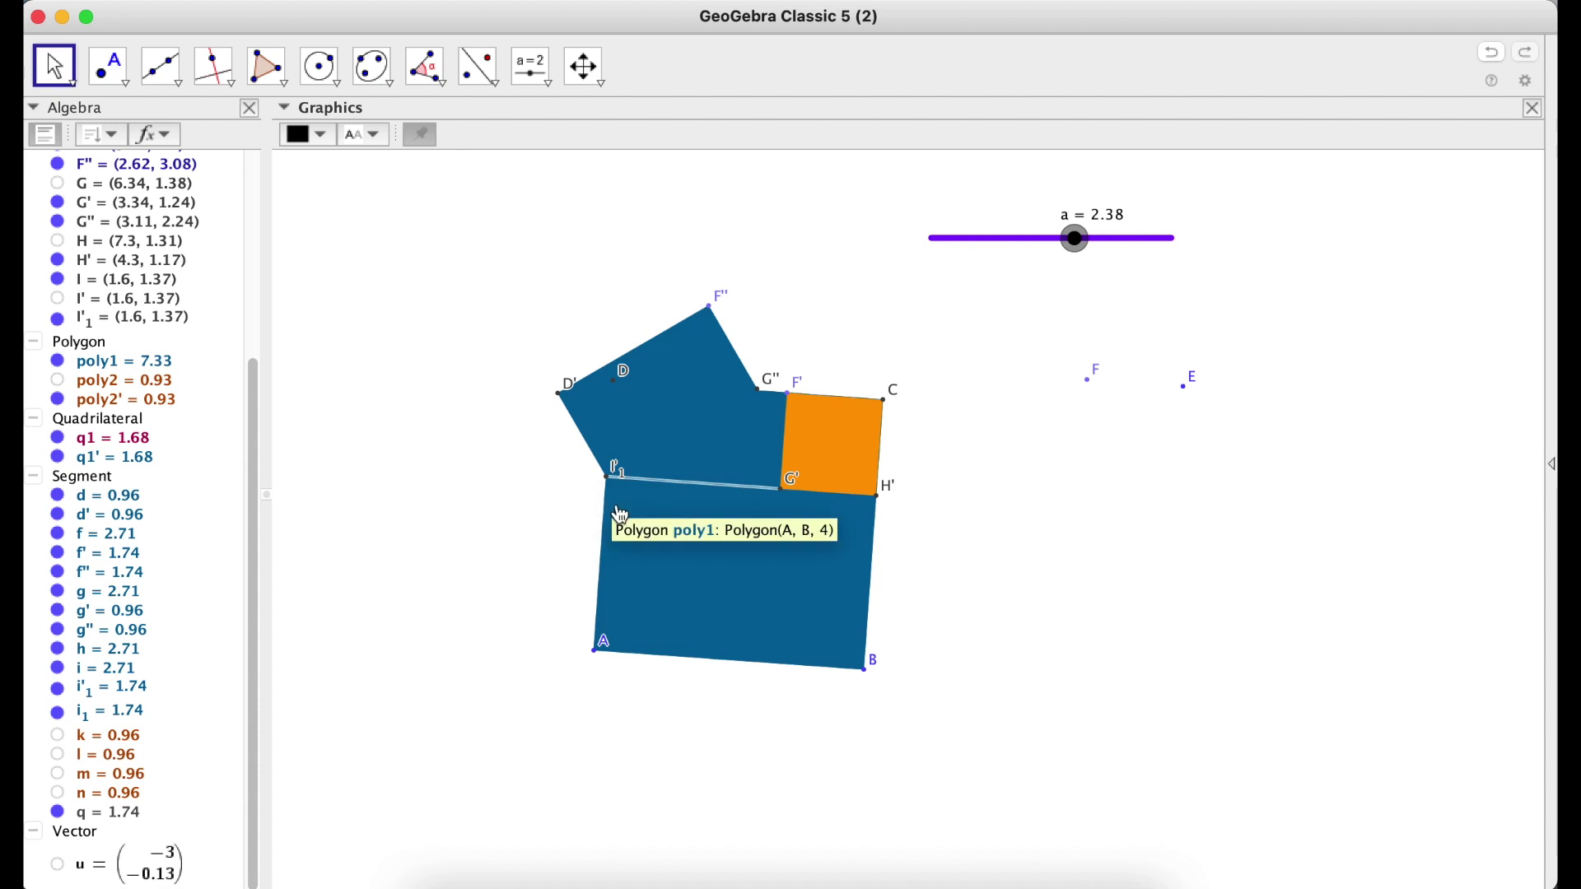
Step: Draw a polygon through A, B, H' and I over the lower part of the large square
left_click(597, 652)
left_click(865, 679)
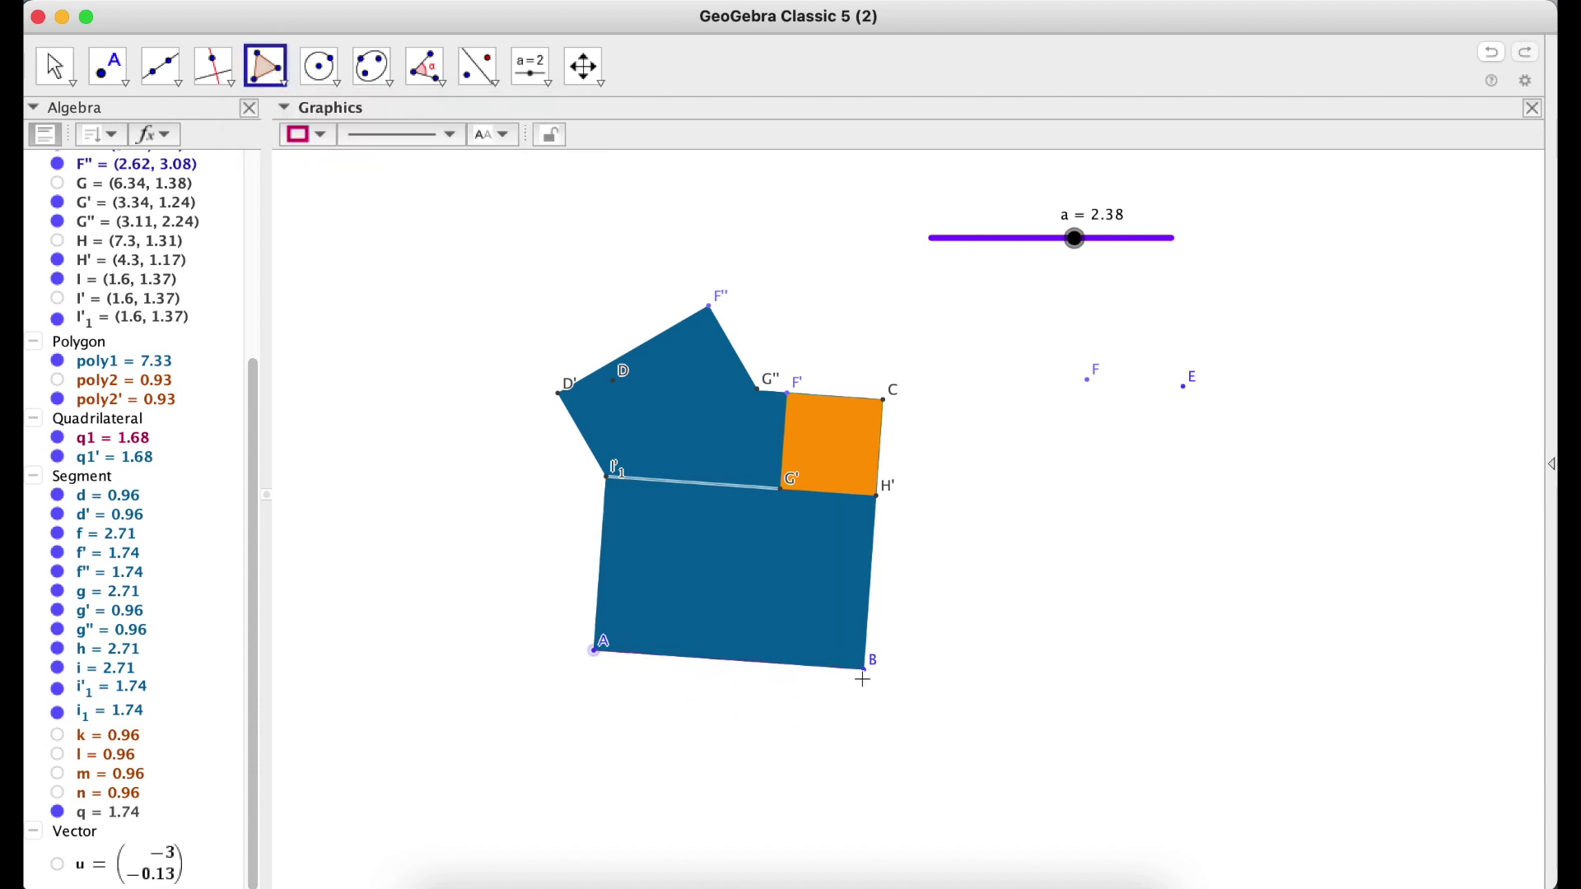
left_click(883, 501)
left_click(123, 282)
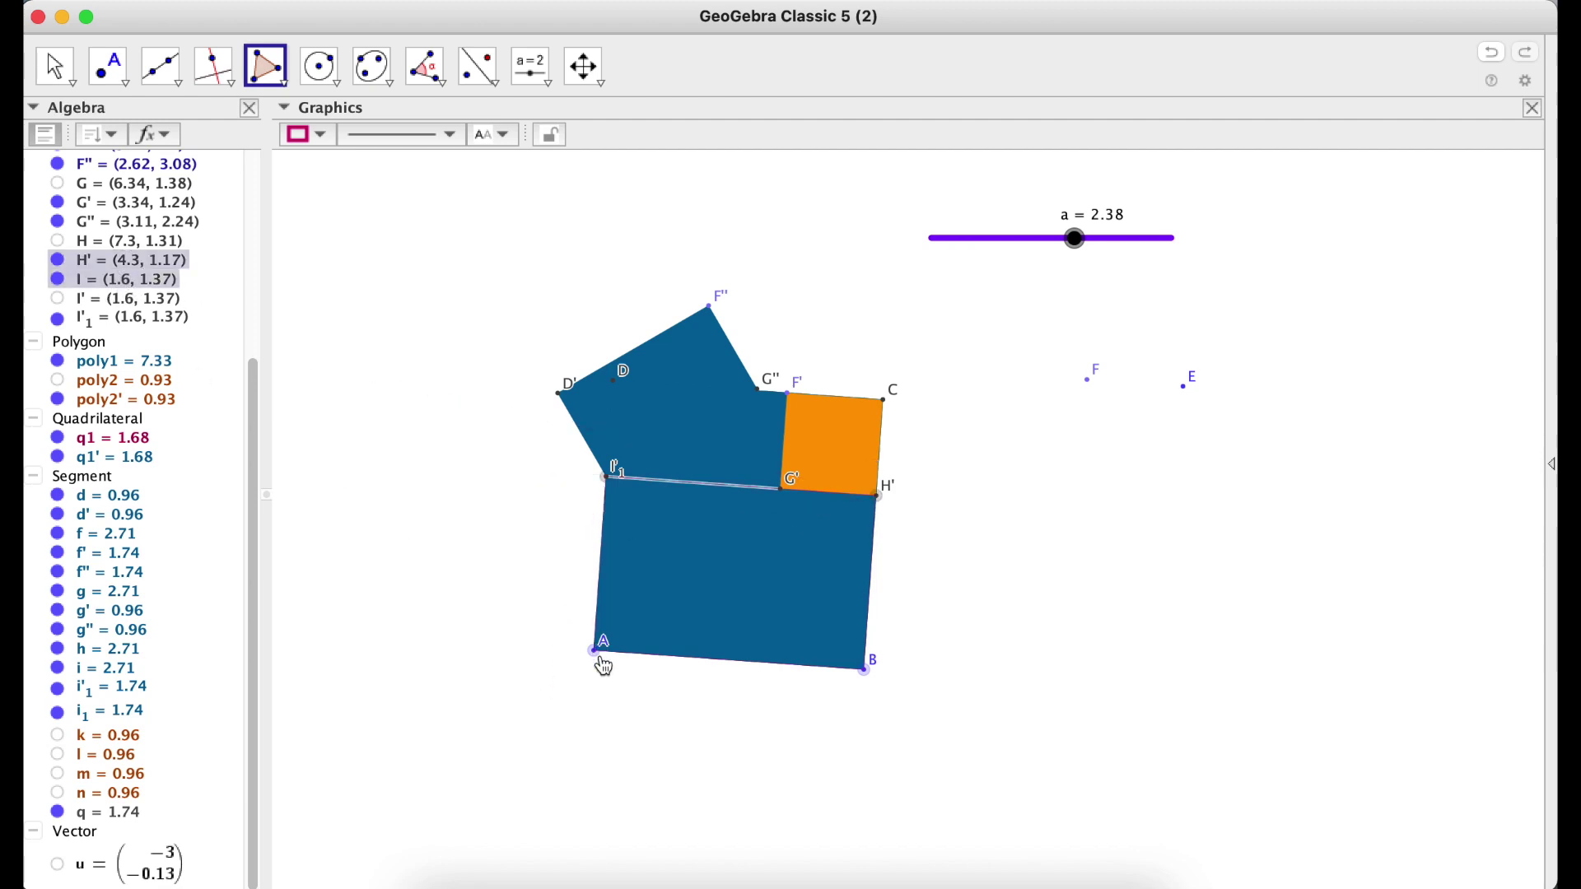
left_click(599, 663)
left_click(53, 66)
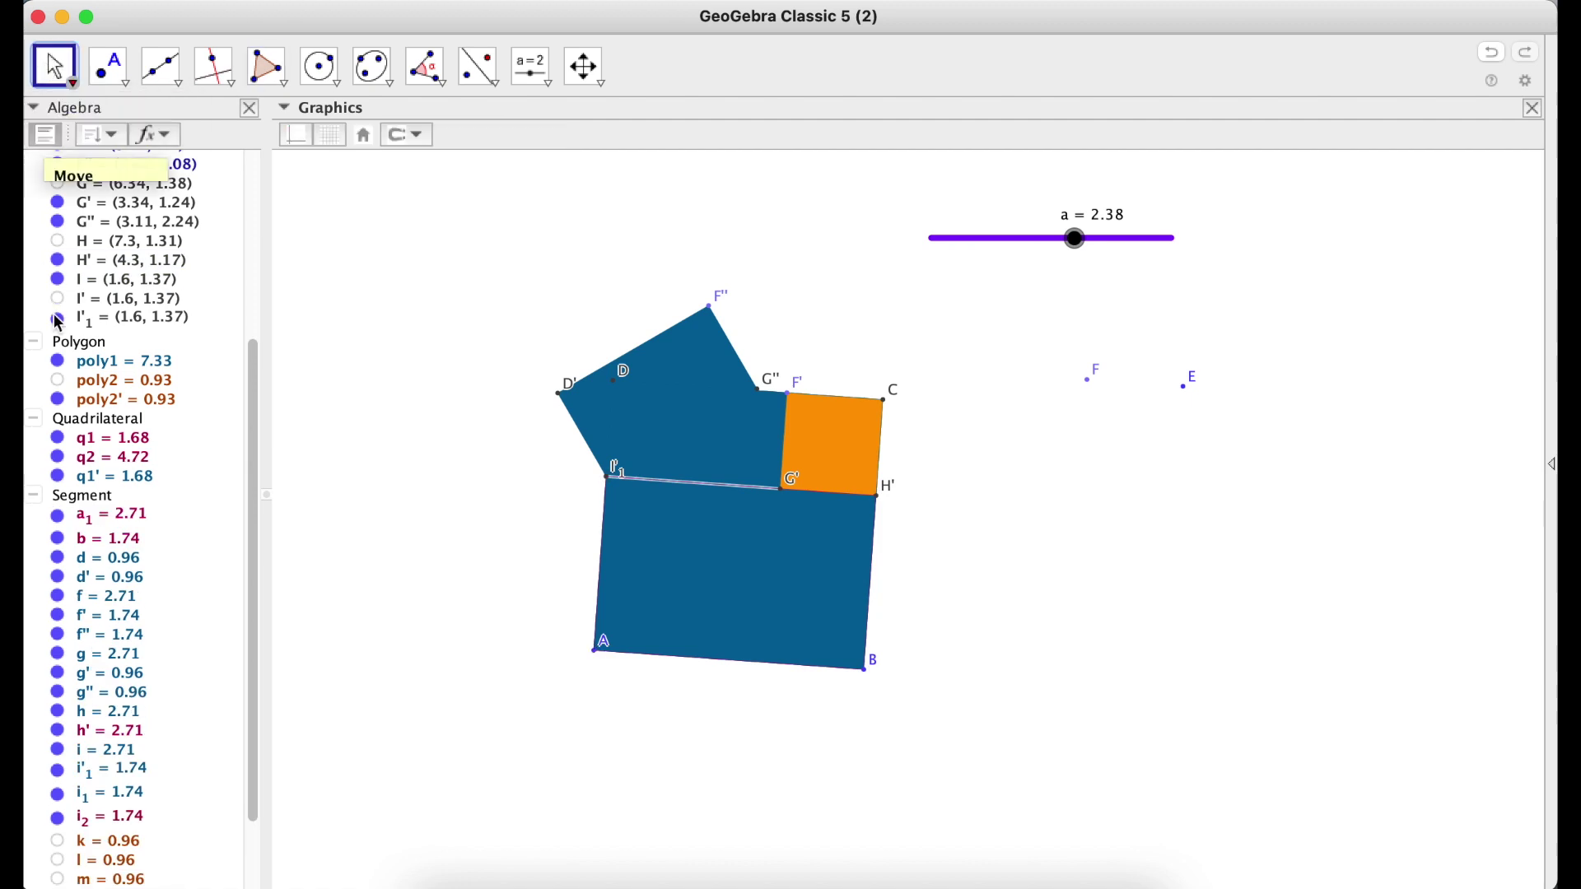
Step: Hide the large square poly1 and select the new lower quadrilateral q2
left_click(121, 467)
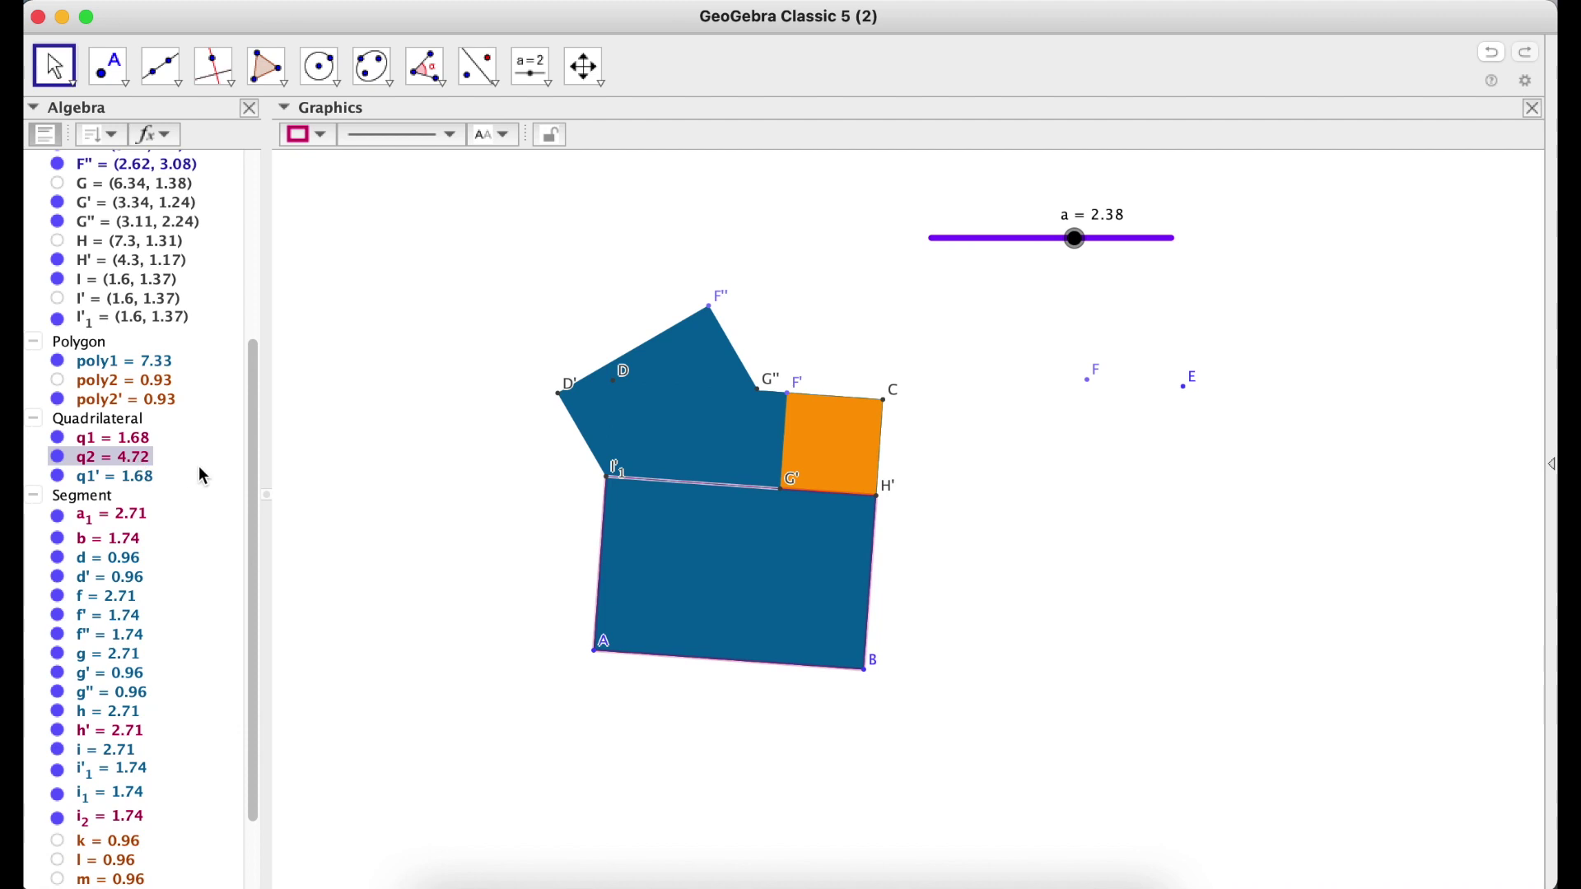
left_click(59, 364)
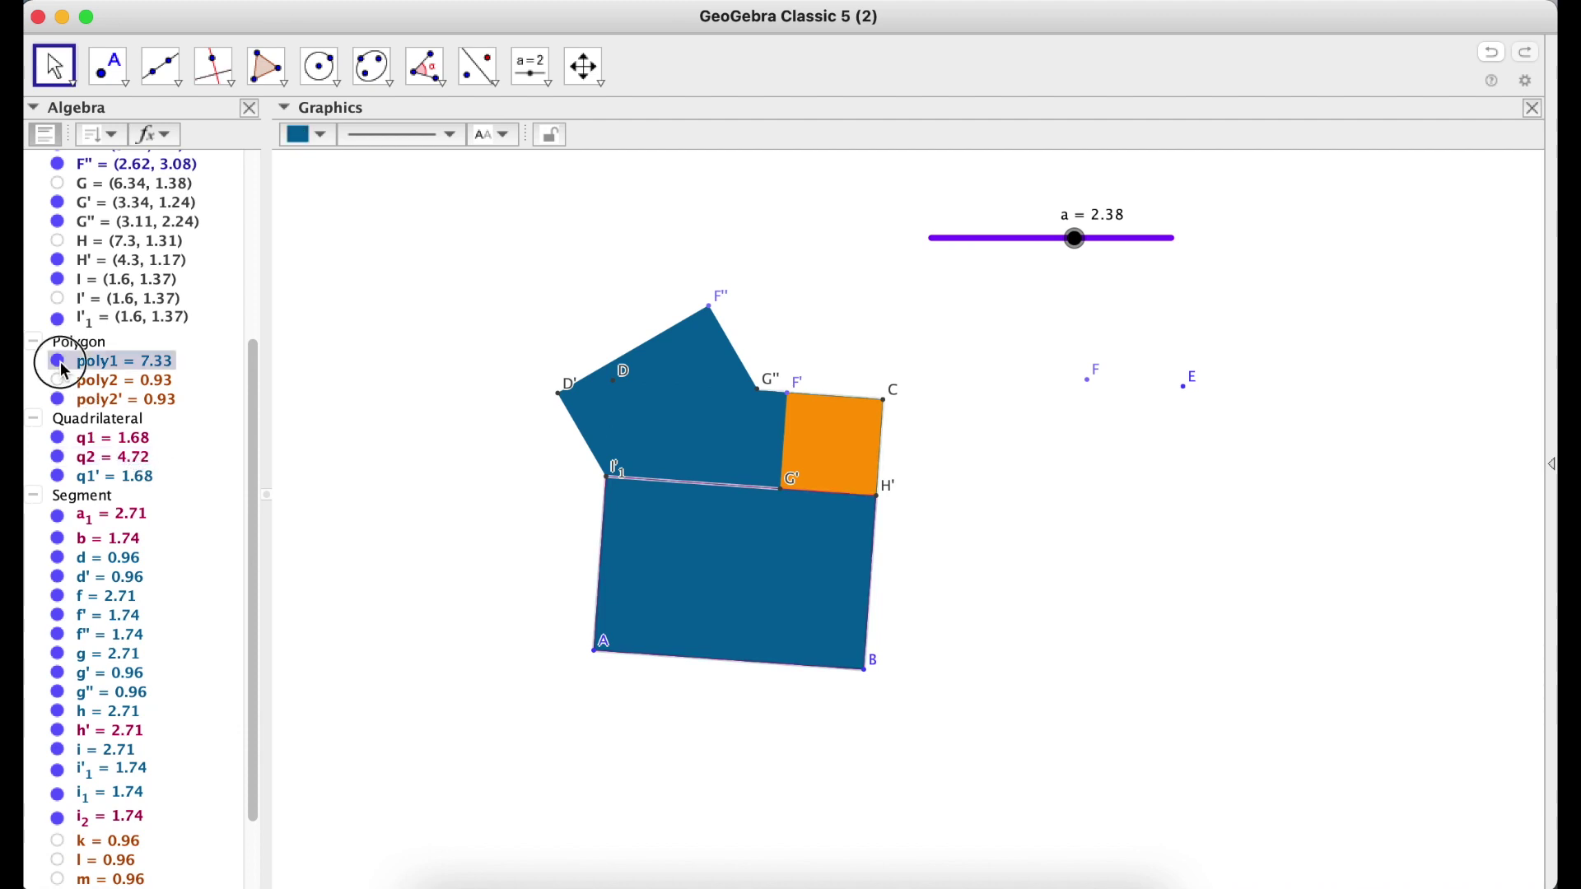
left_click(116, 467)
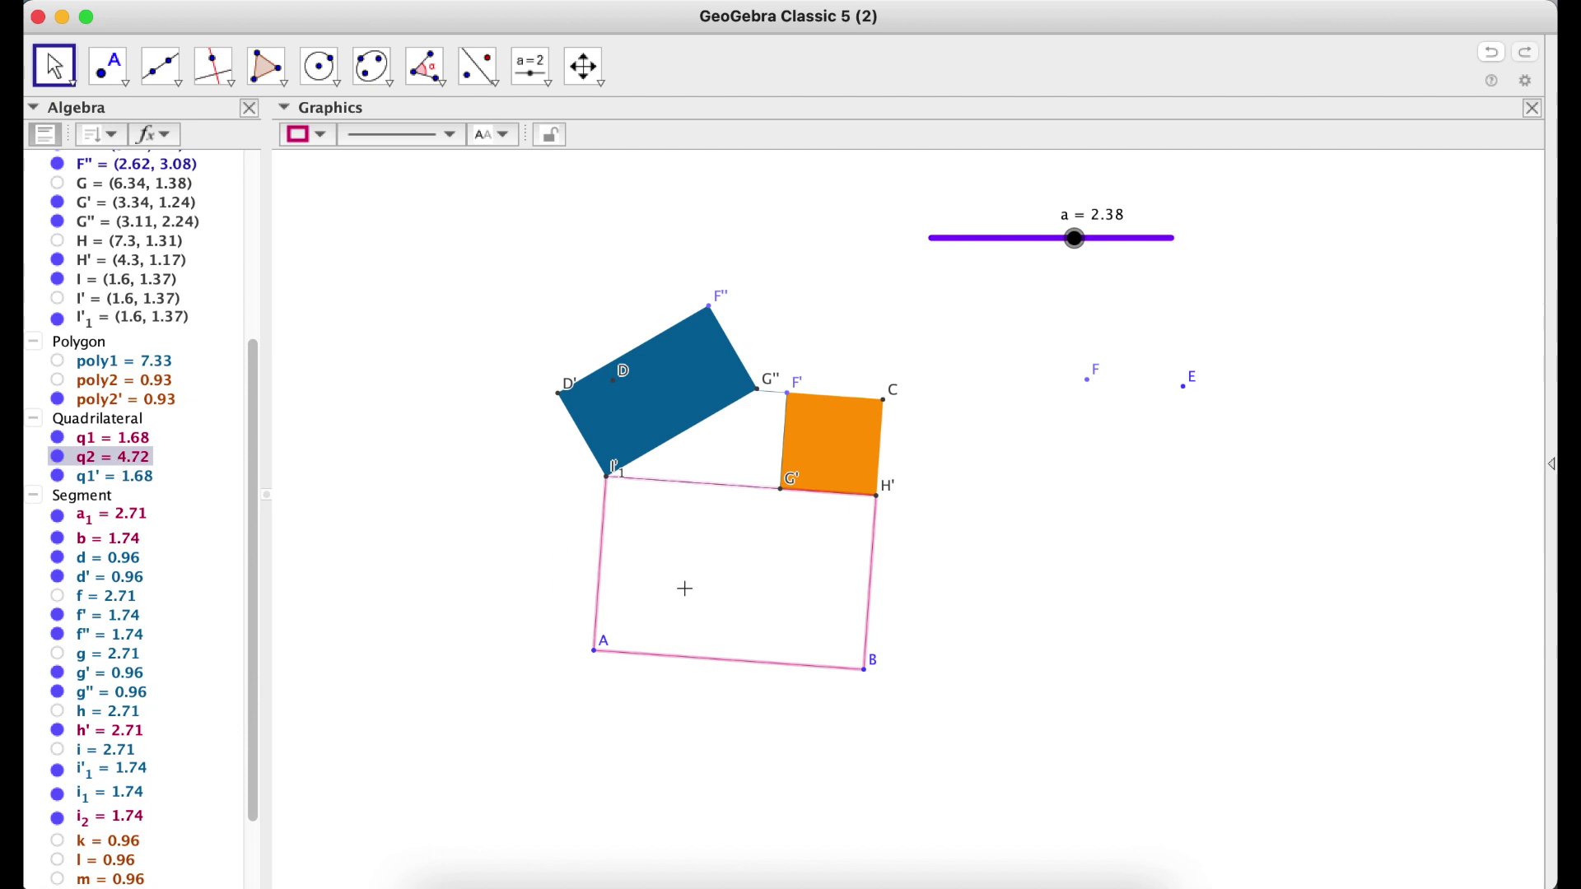
Step: Colour the lower quadrilateral q2 with the recent dark blue (#006699) and set its opacity to 100
right_click(137, 467)
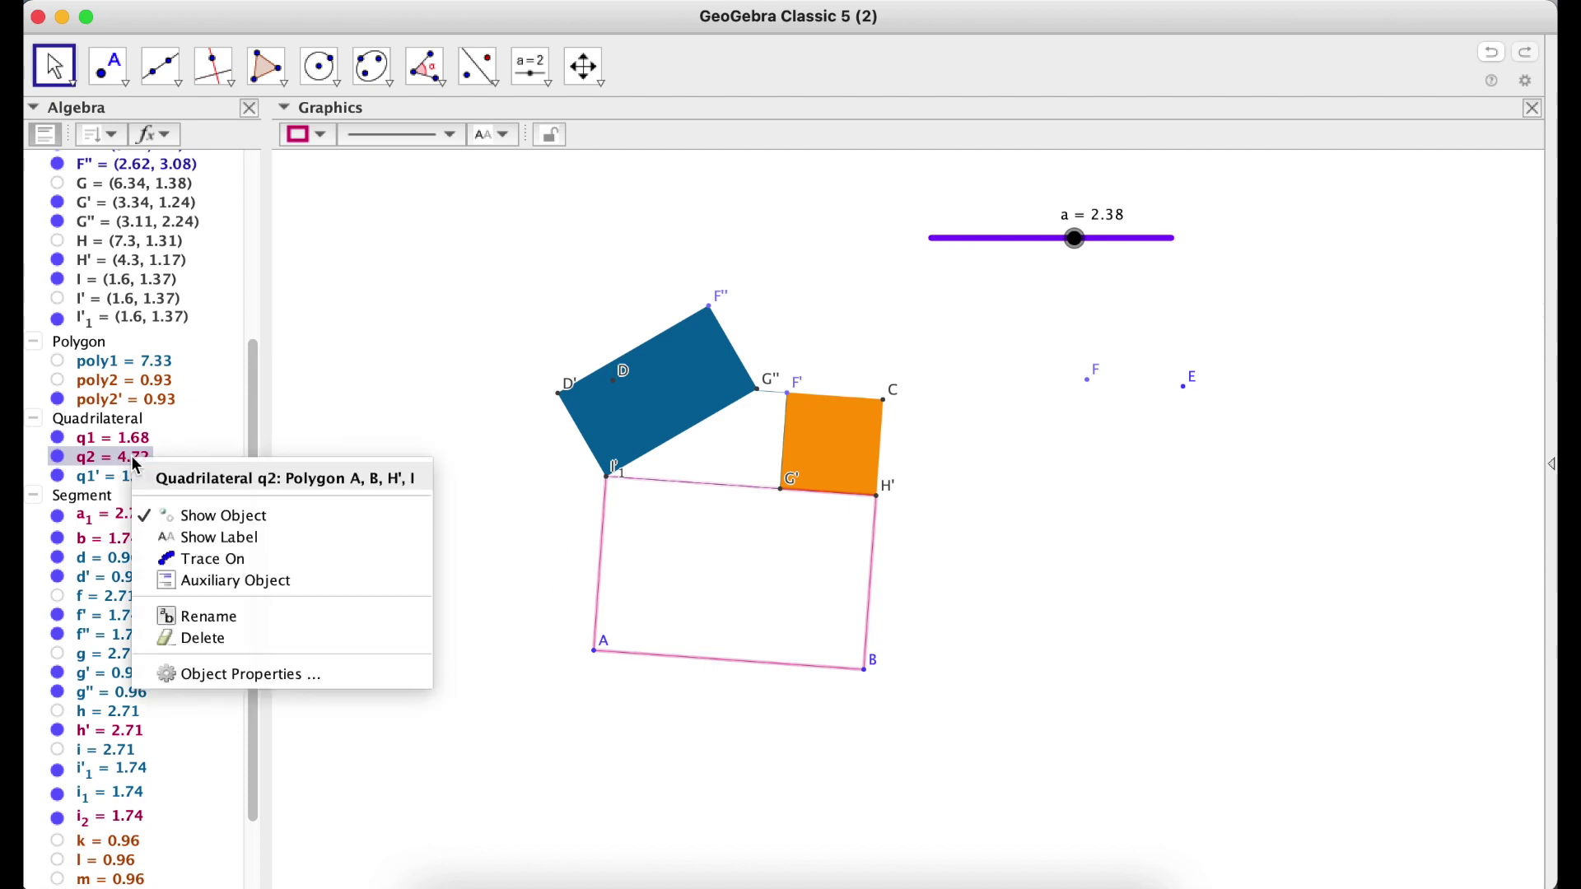
left_click(264, 674)
left_click(1454, 242)
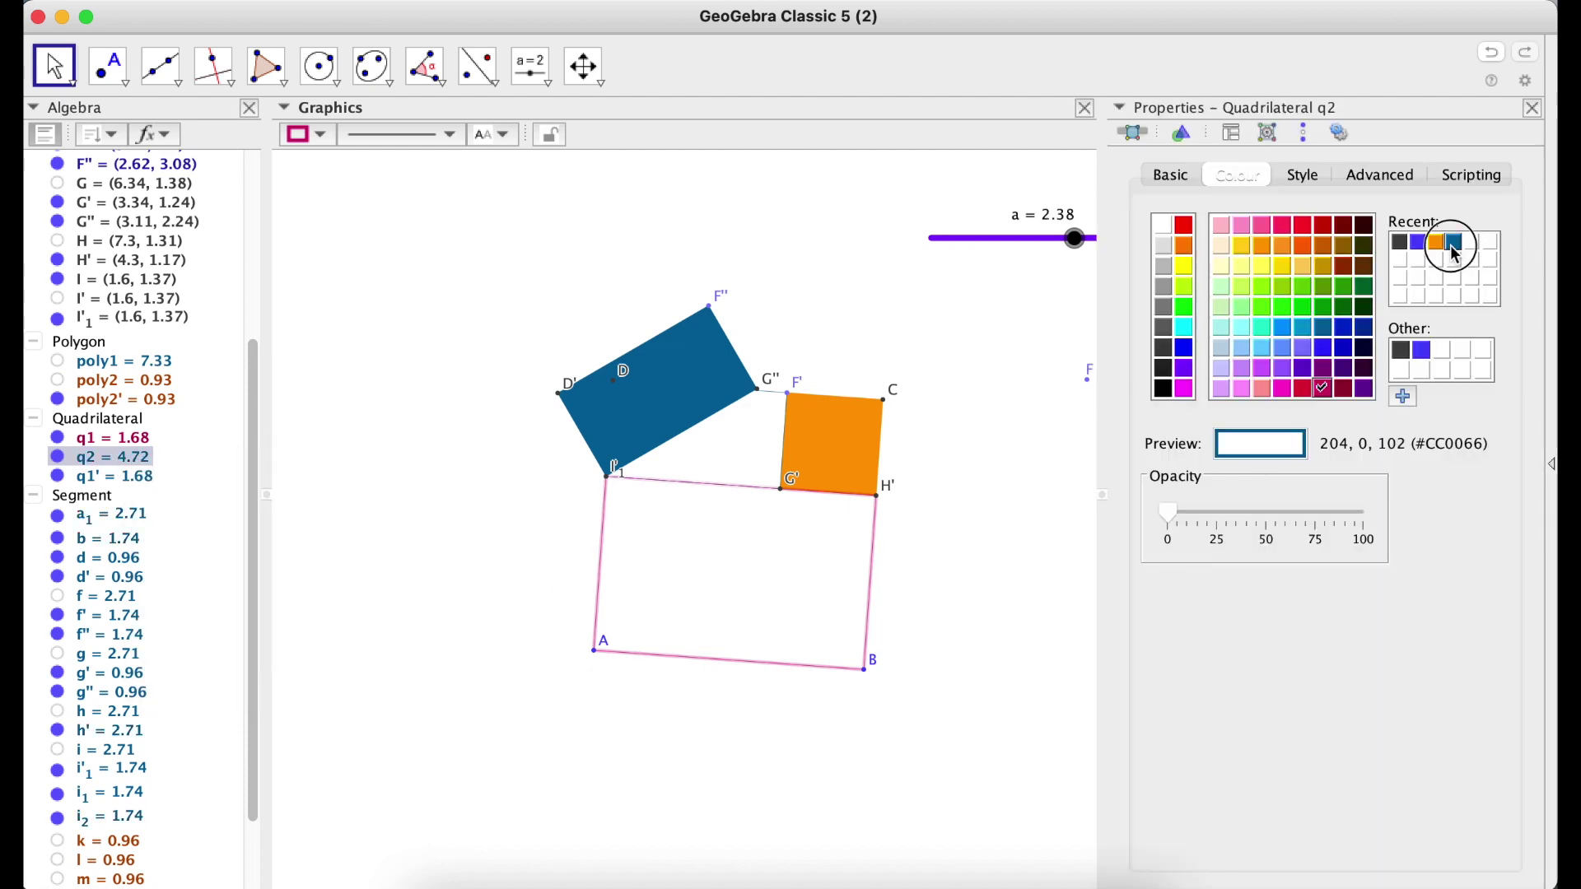
left_click_drag(1166, 524, 1422, 516)
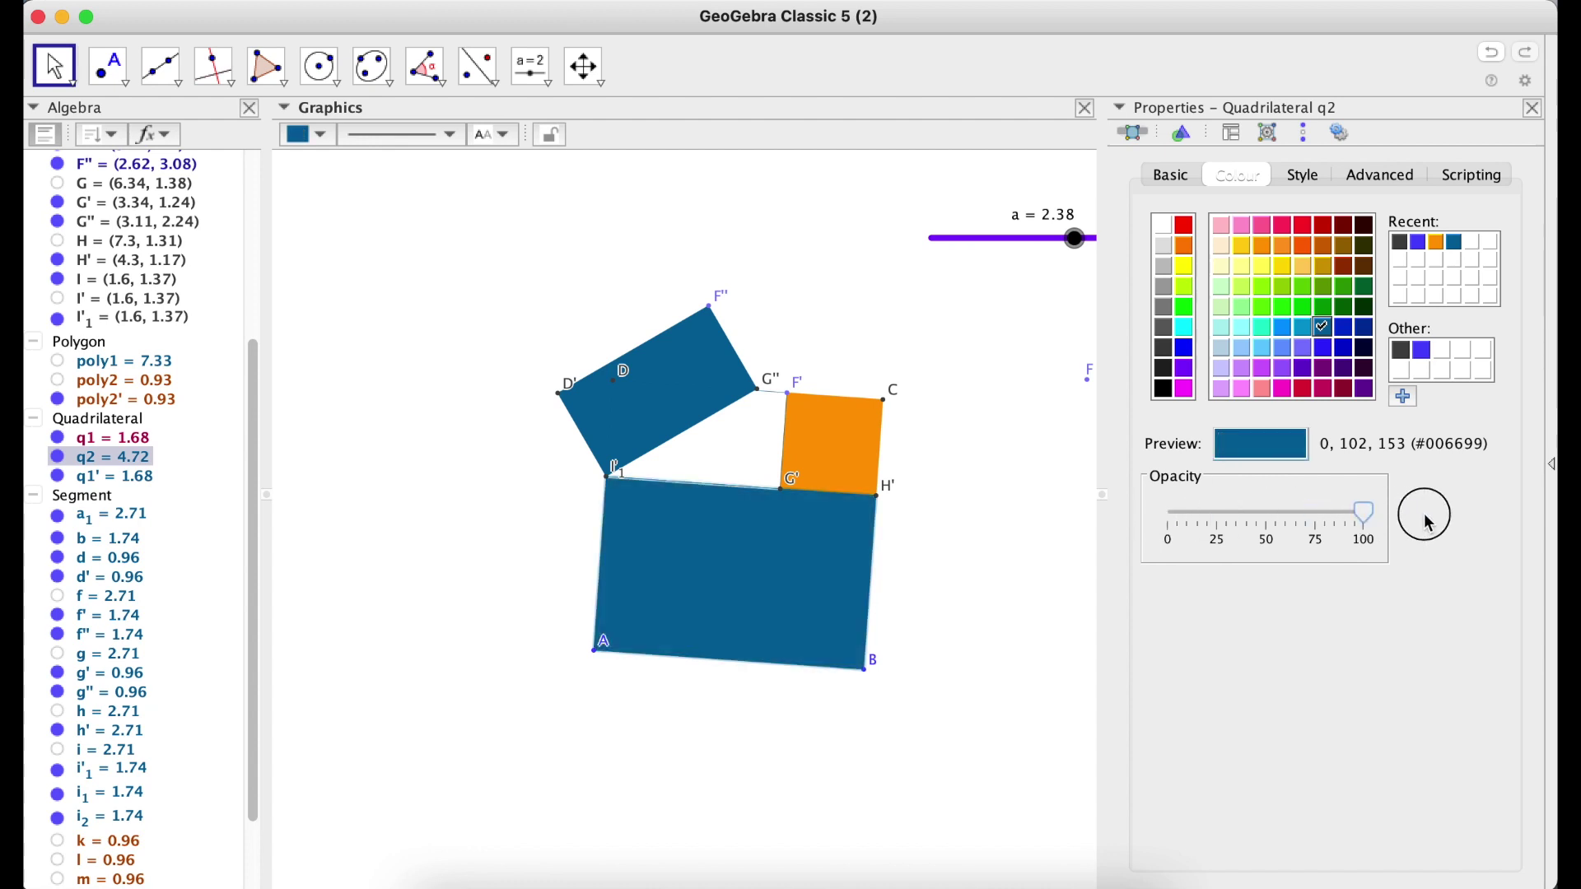
left_click(1533, 108)
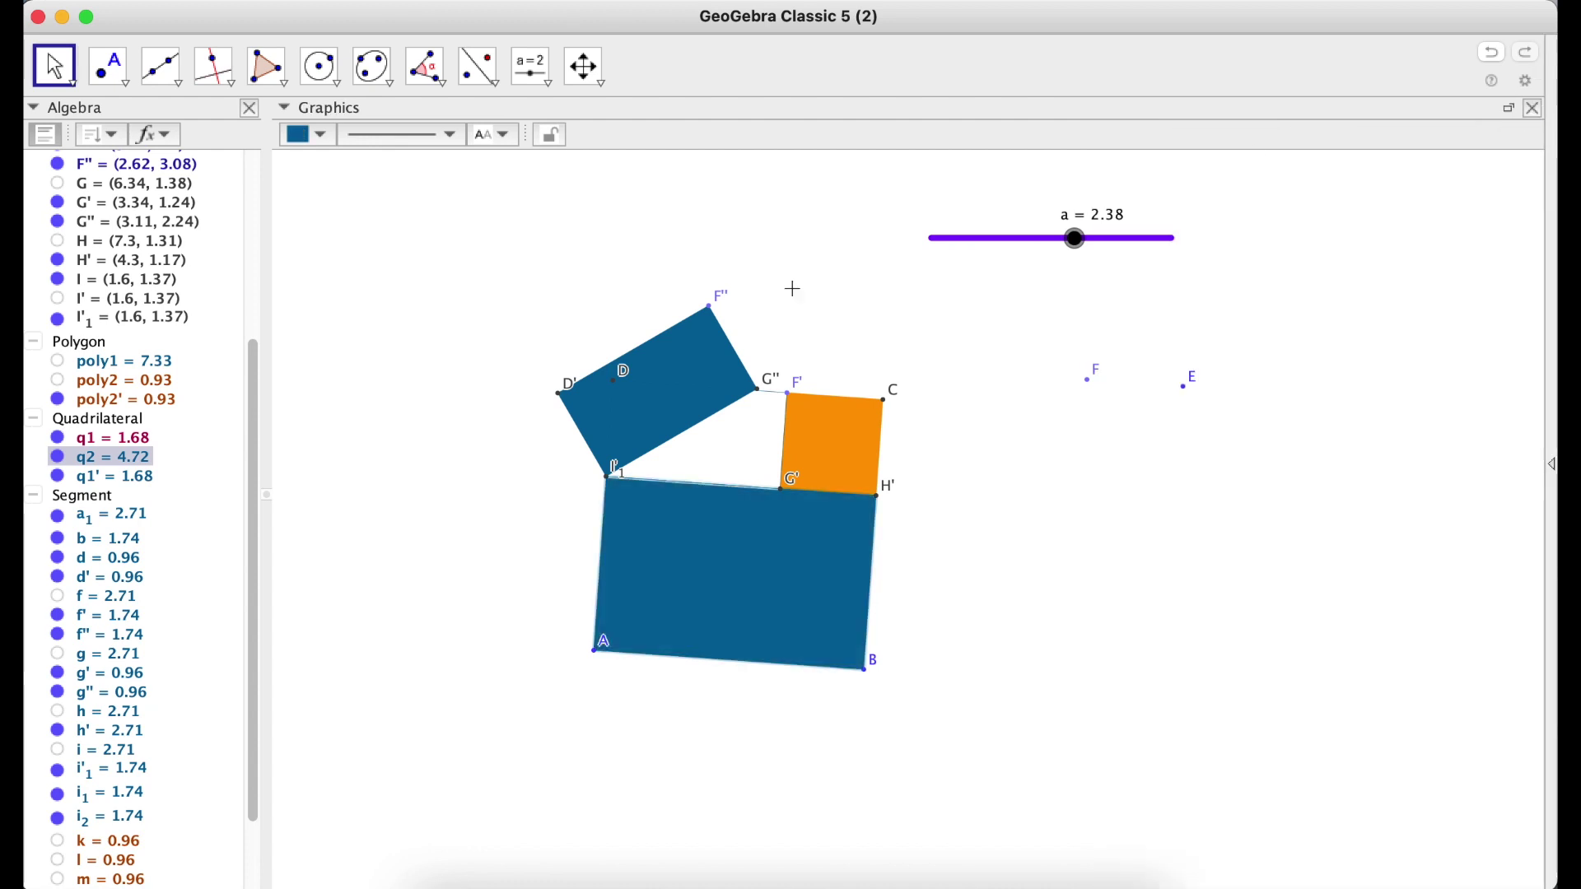
Step: Toggle the large square poly1 and run slider a through 3.16, 0.16 and 0.42 to 1.92 to compare it with the blue pieces
left_click(64, 364)
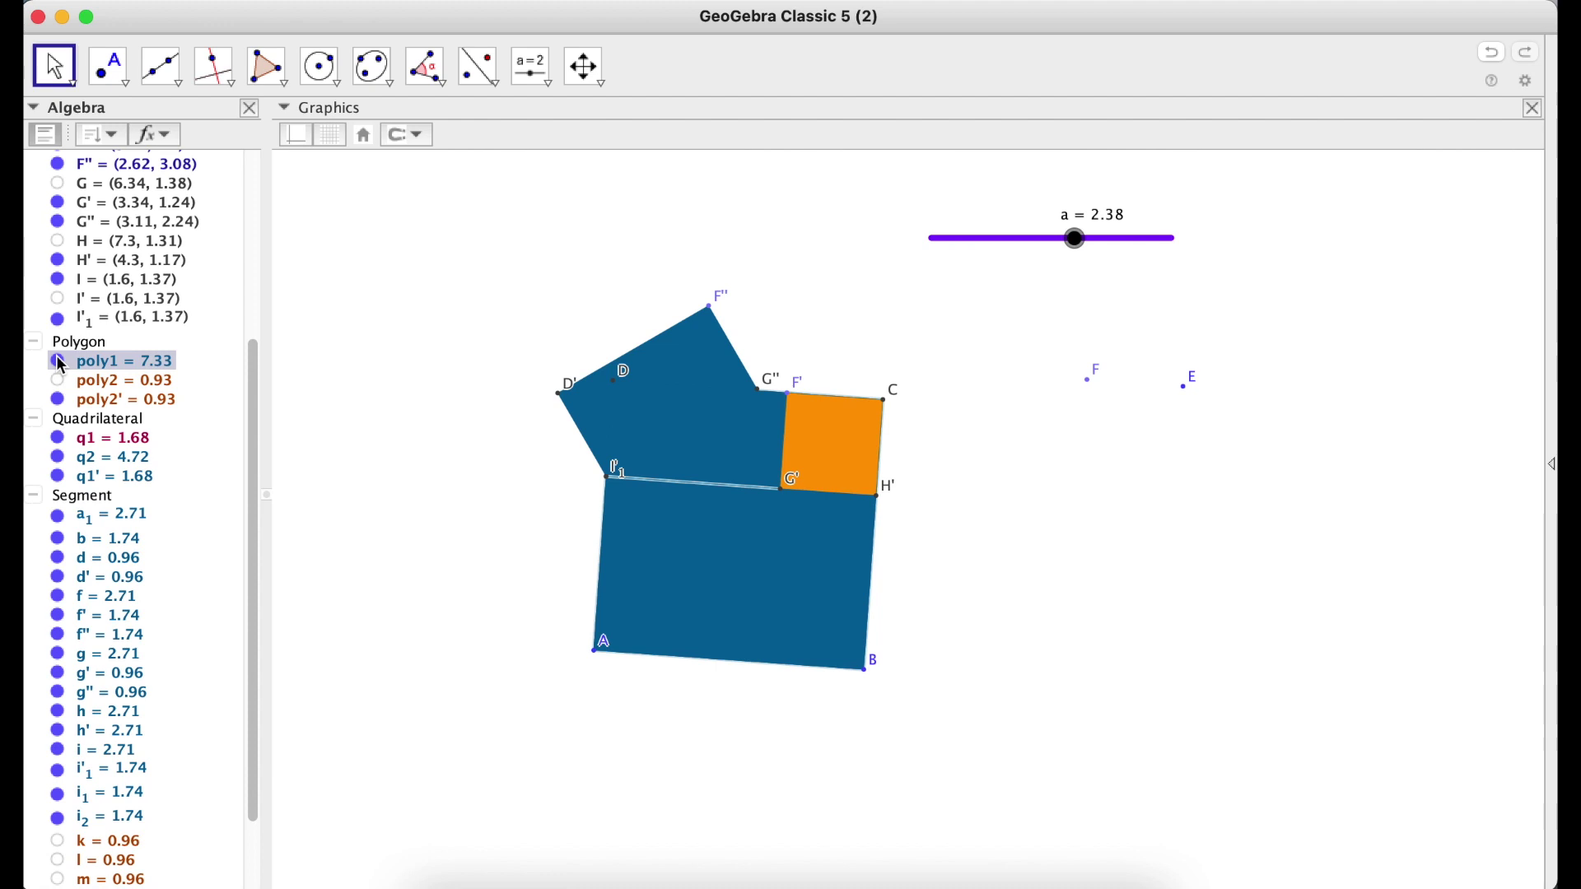
left_click(60, 363)
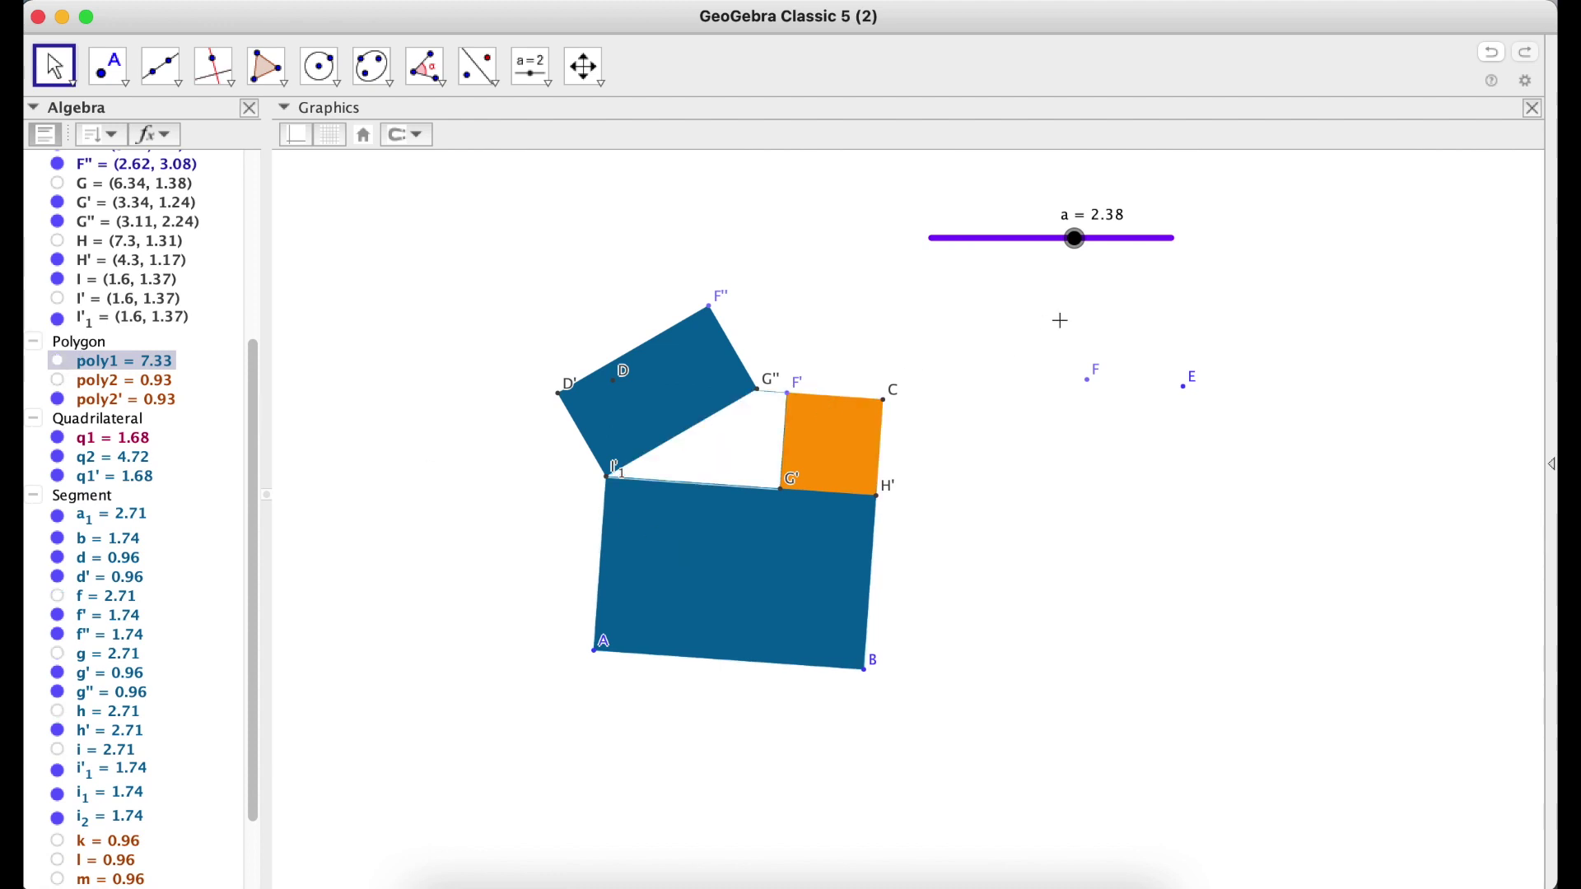
left_click_drag(1081, 245, 1126, 245)
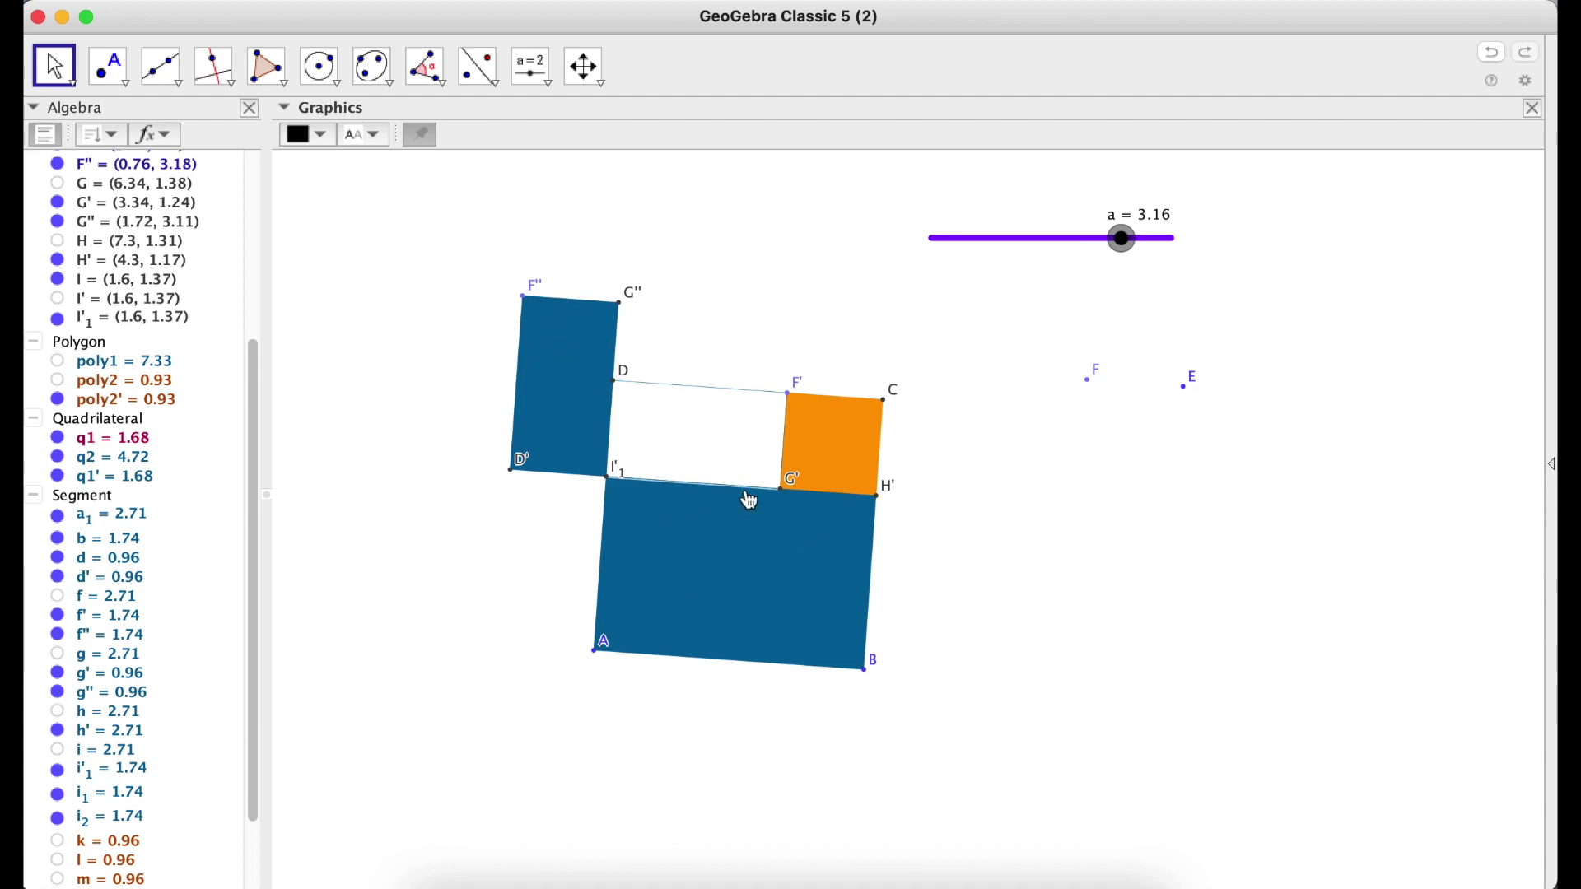
left_click_drag(1124, 239, 941, 239)
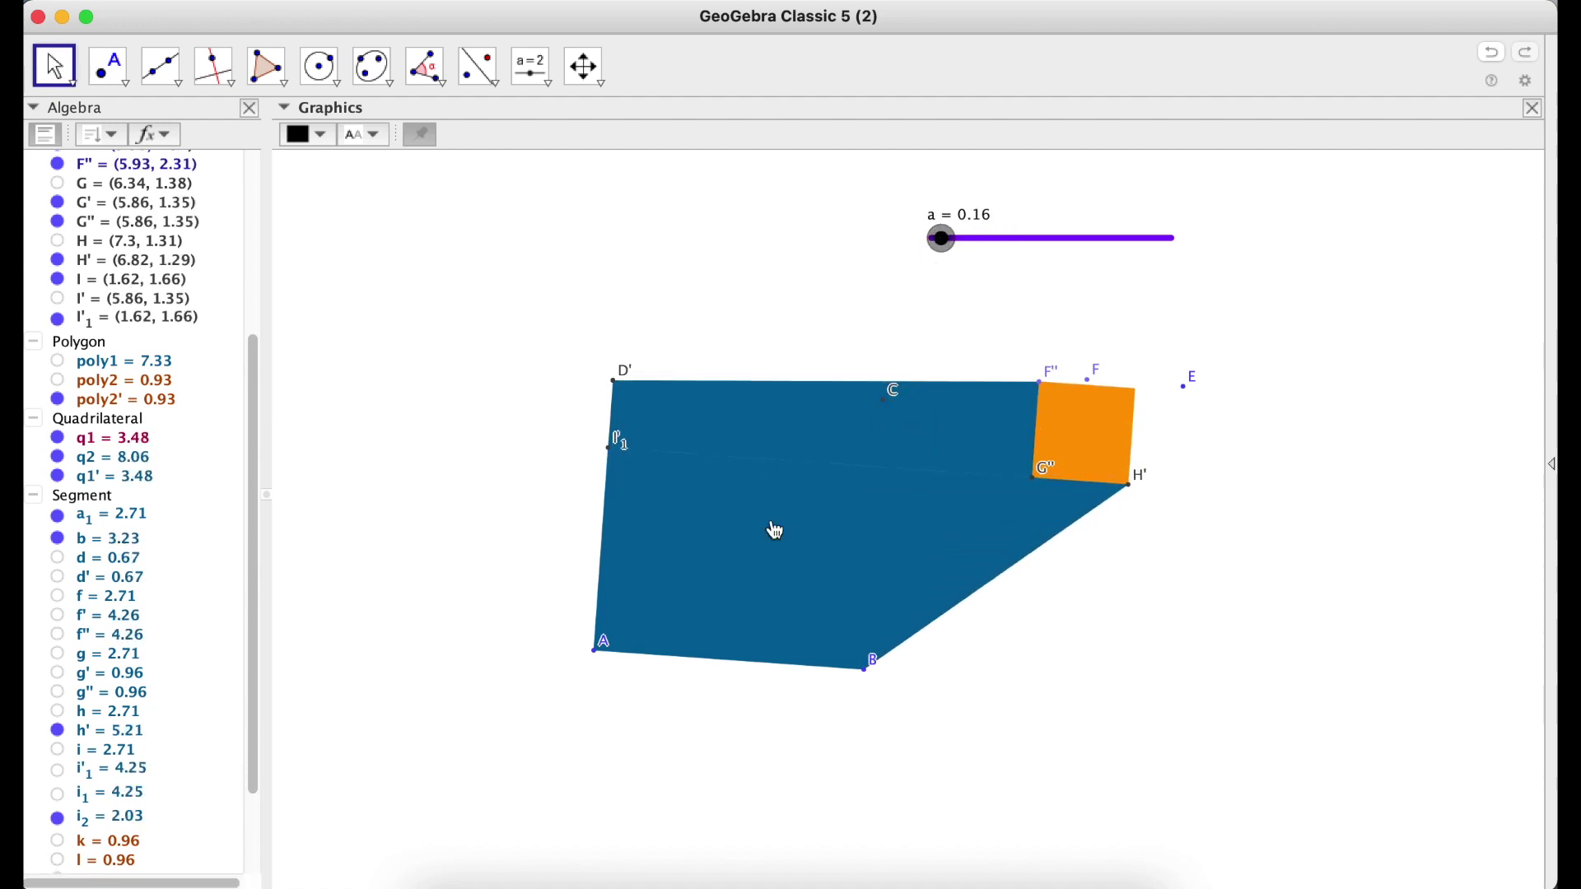
left_click_drag(941, 239, 958, 239)
left_click(800, 442)
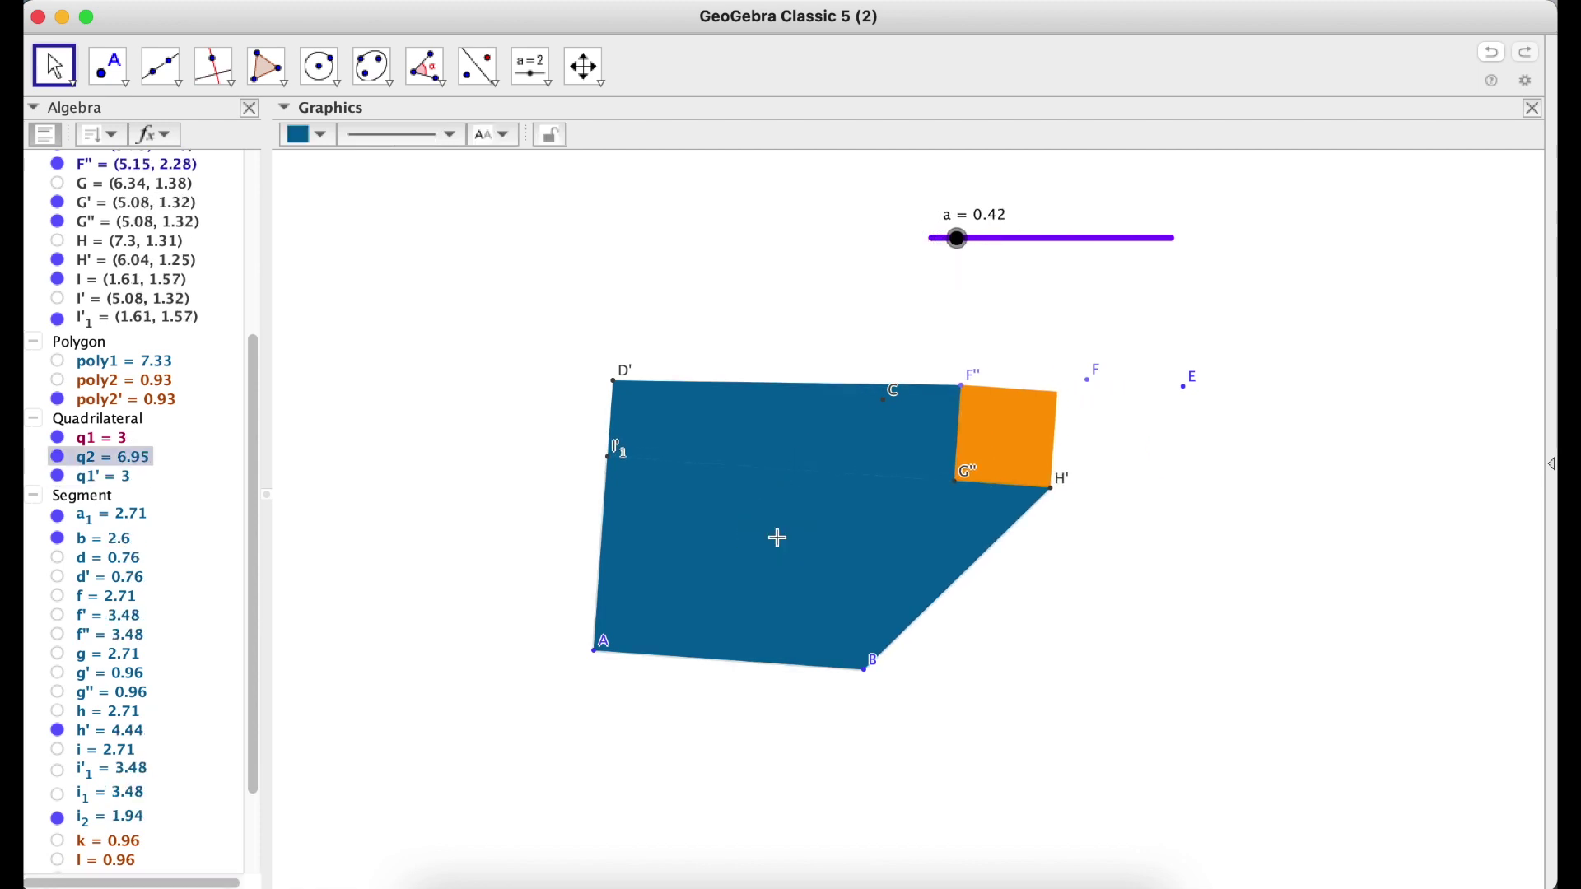
left_click_drag(960, 240, 1055, 241)
left_click(1051, 247)
left_click_drag(1052, 247, 1047, 241)
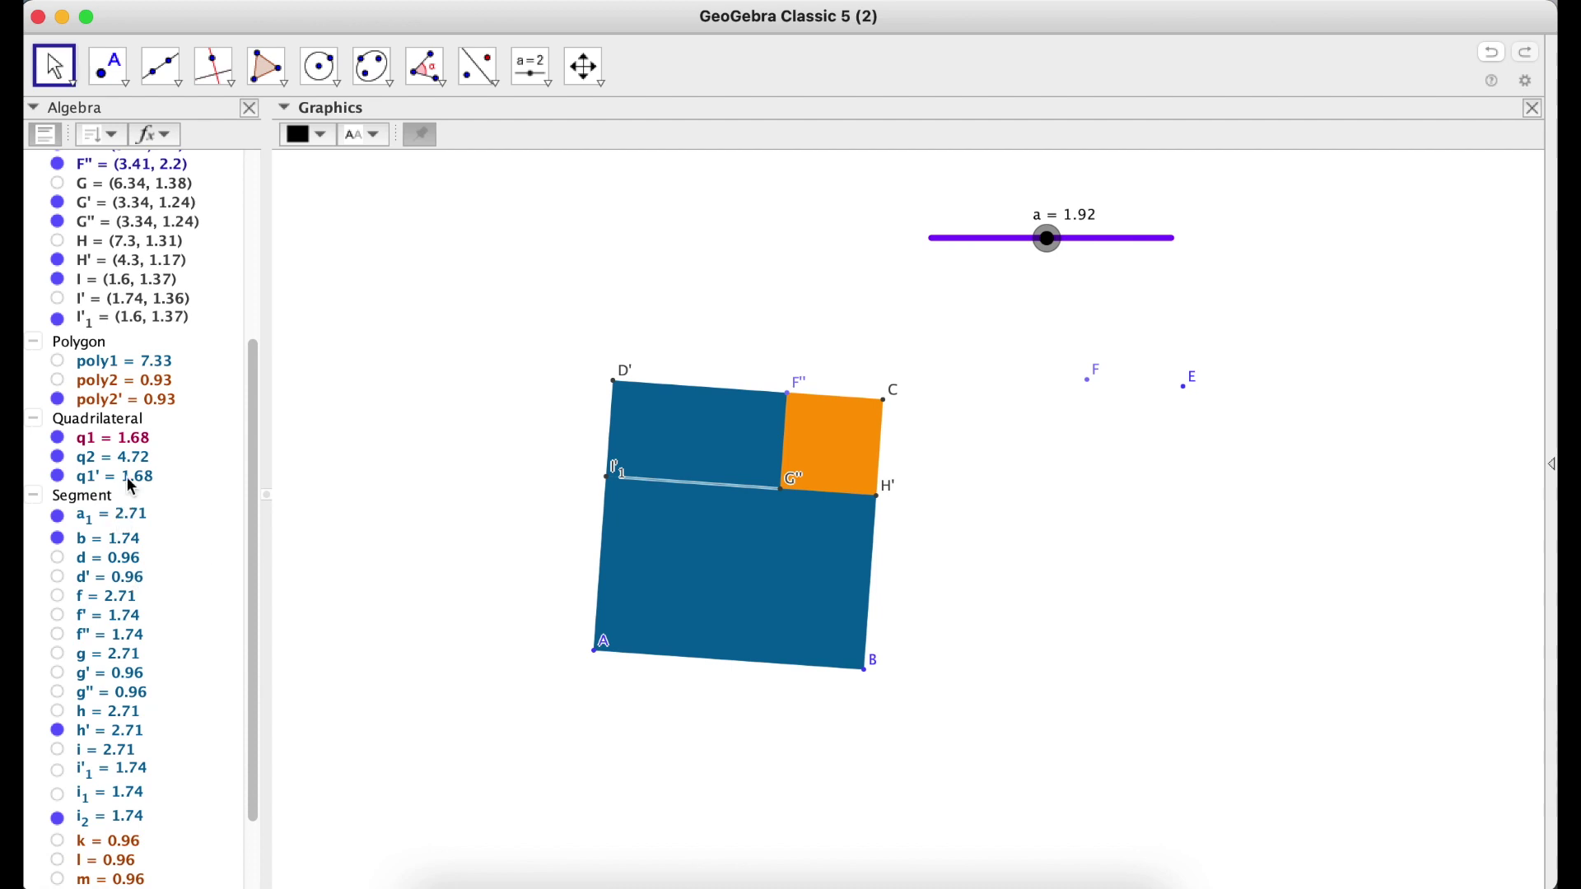
Step: Give quadrilaterals q2 and q1' the display condition a>=2
left_click(126, 457)
left_click(117, 476, "super")
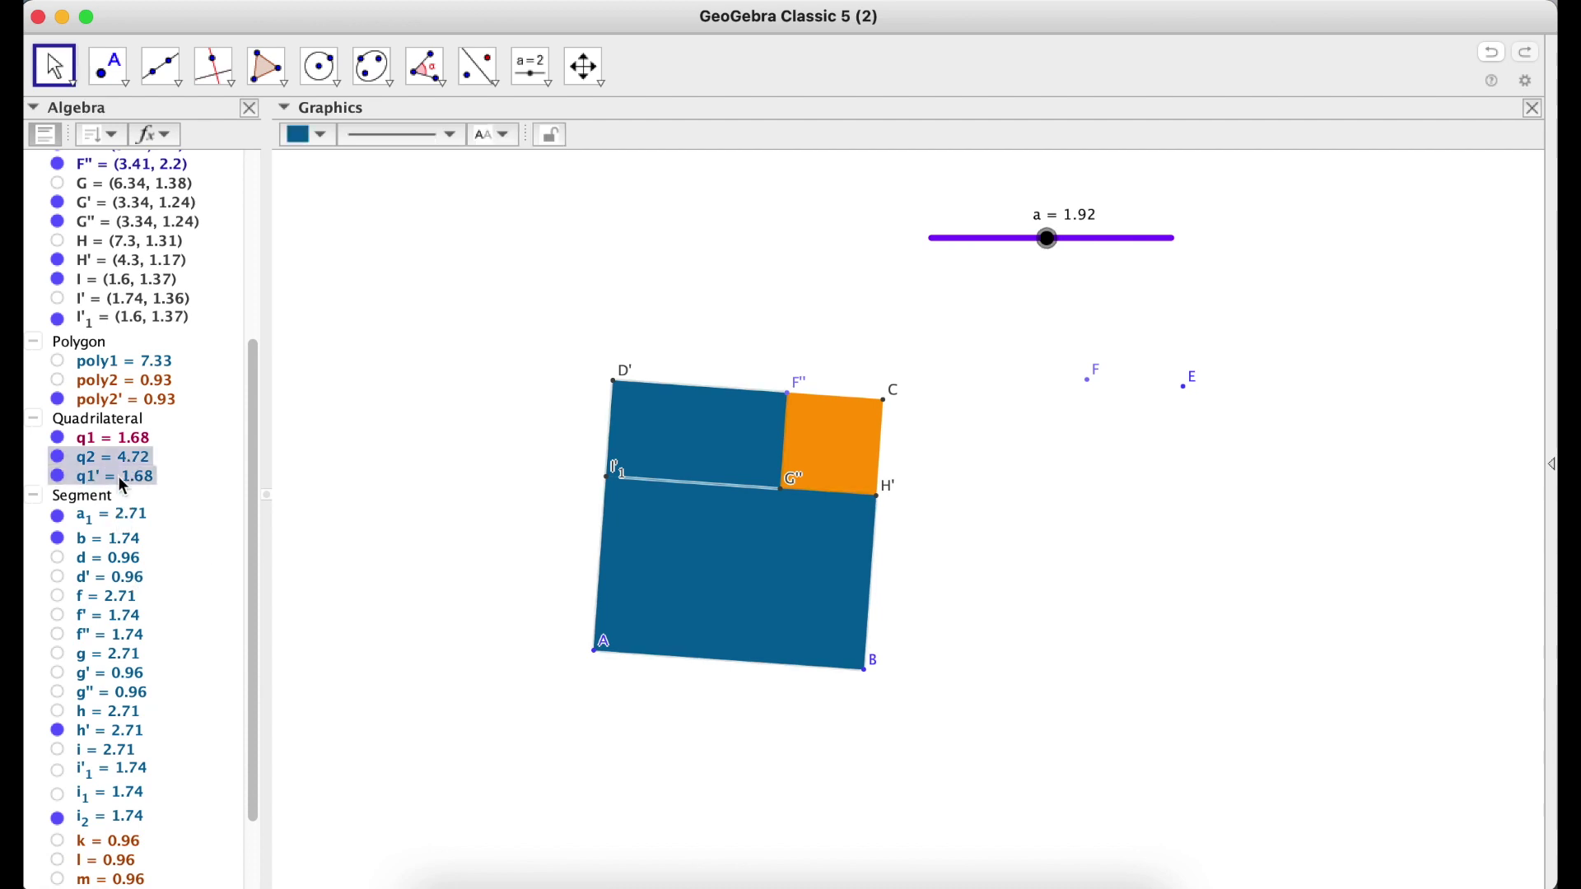
right_click(117, 476)
left_click(165, 672)
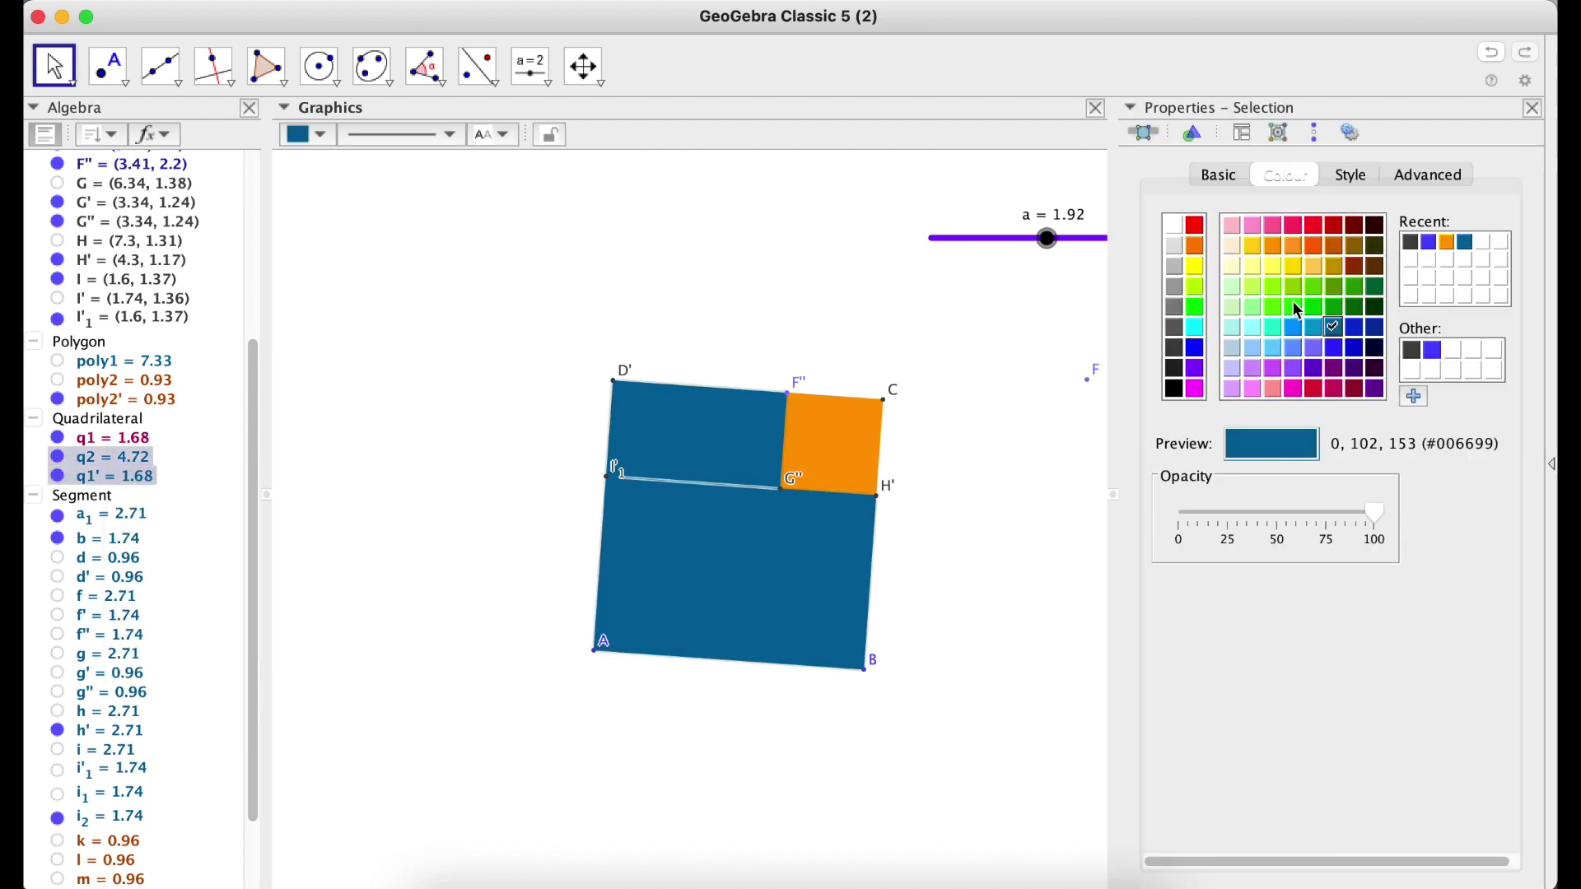
left_click(1448, 175)
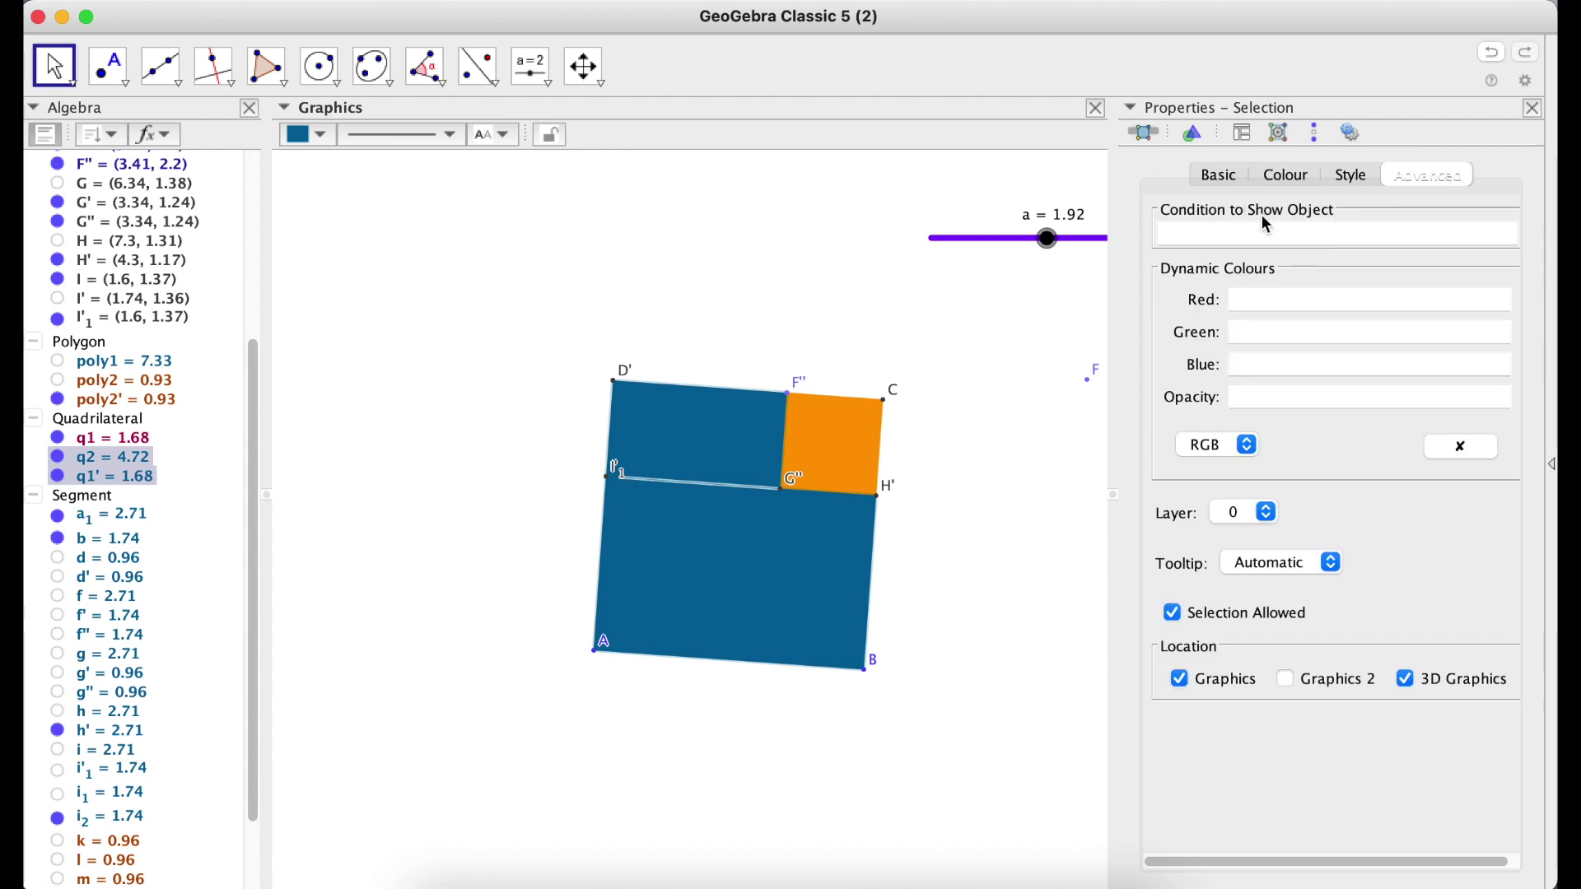
left_click(1245, 234)
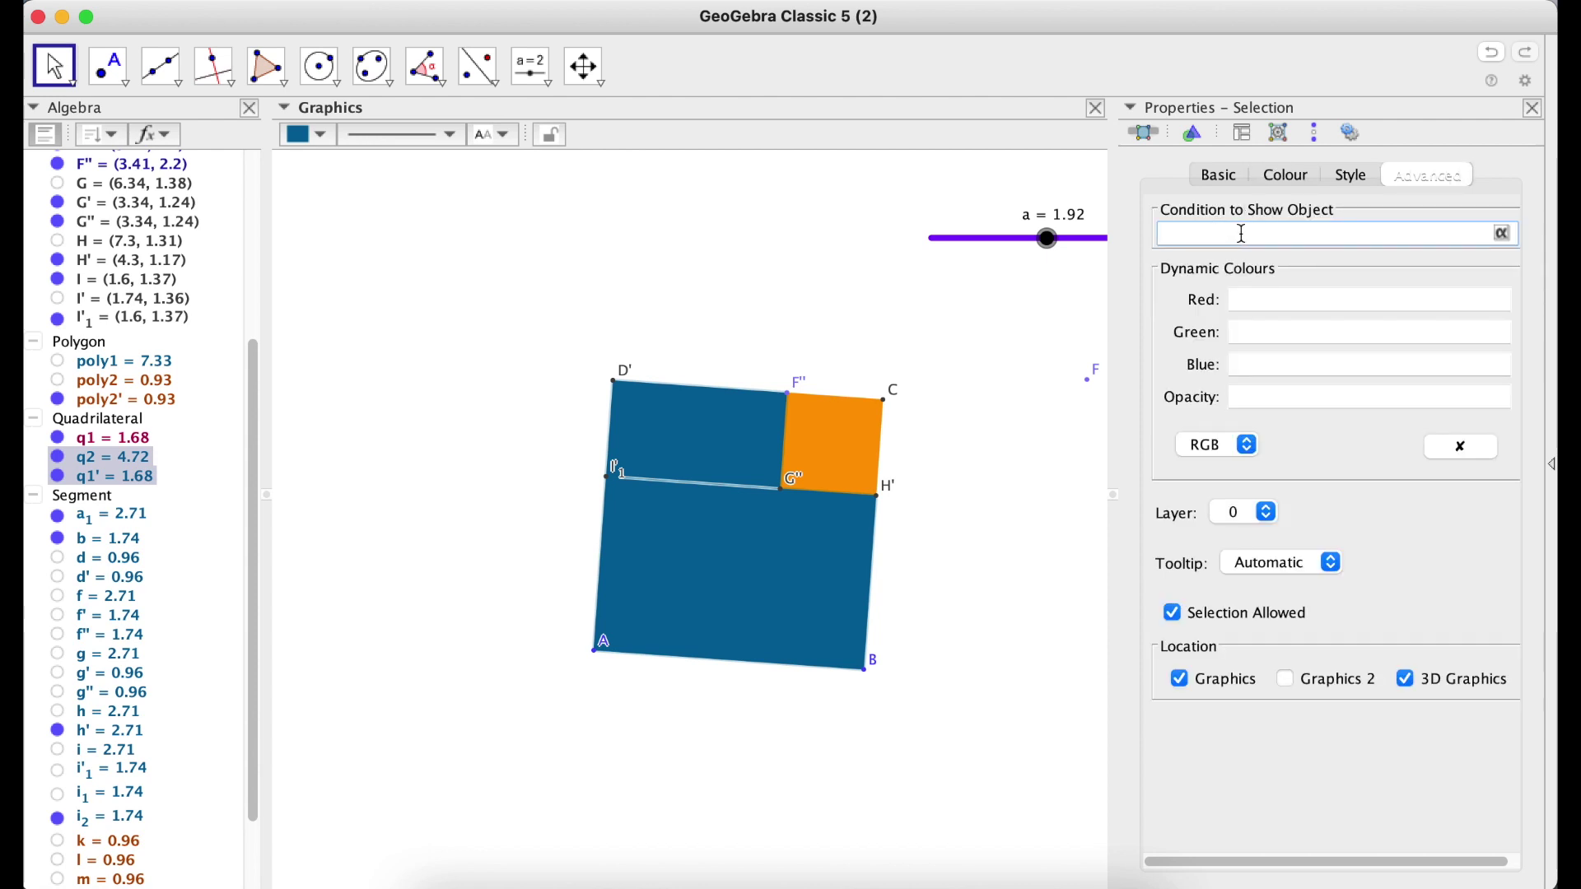
type("a>=2")
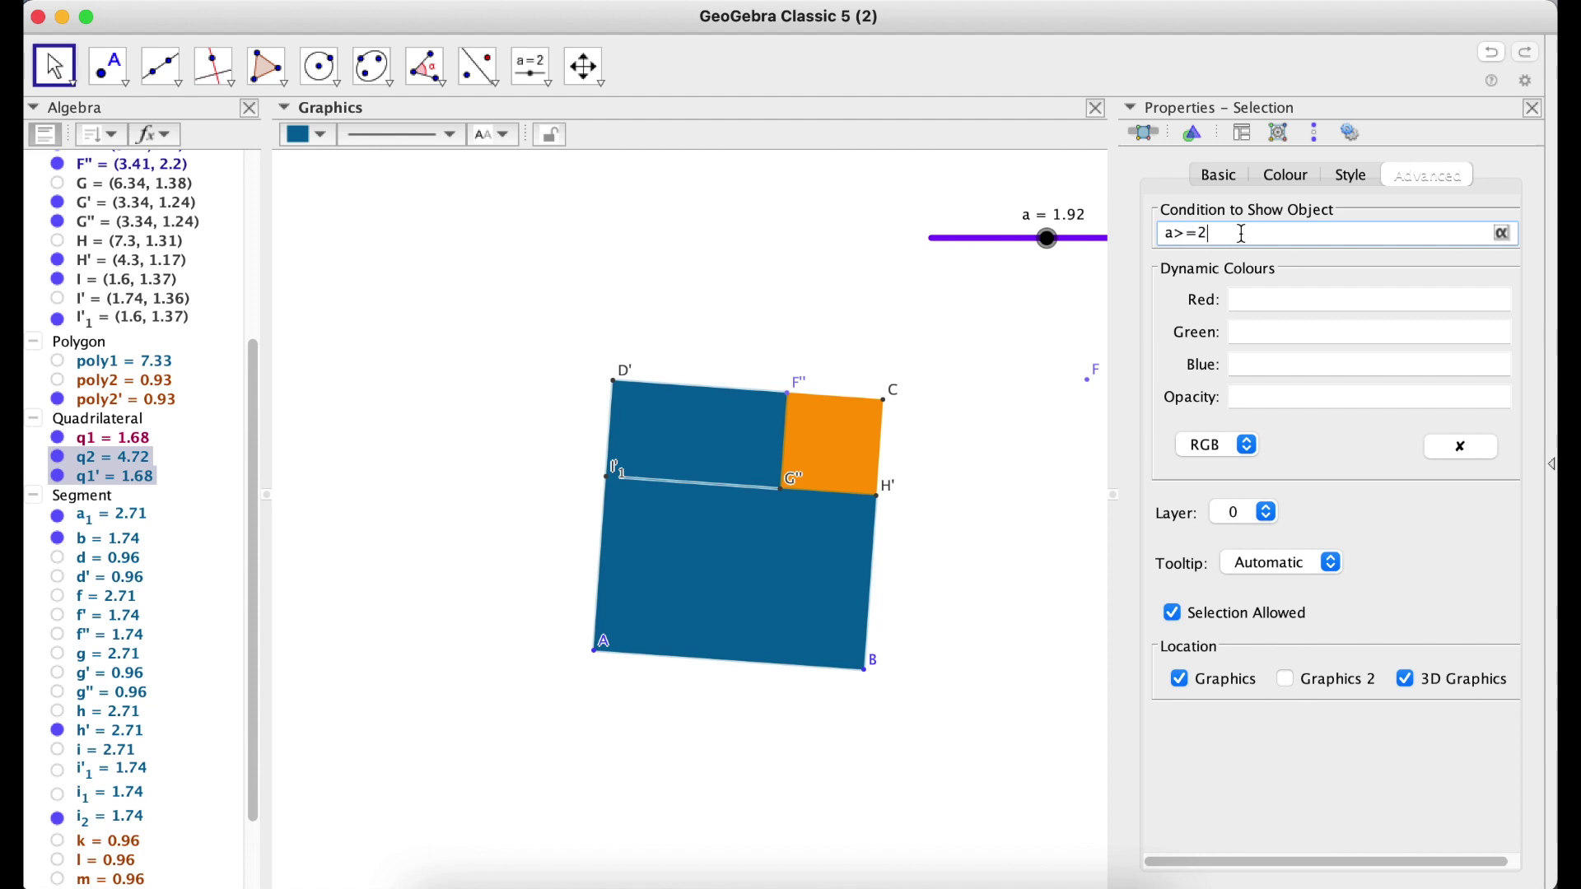
left_click(1258, 298)
left_click(1536, 112)
Step: Check the display condition with slider a at 2.26 and 1.14, and briefly redisplay the large square poly1 for comparison
mouse_move(1044, 247)
left_mouse_down()
mouse_move(974, 247)
mouse_move(1074, 258)
left_mouse_up()
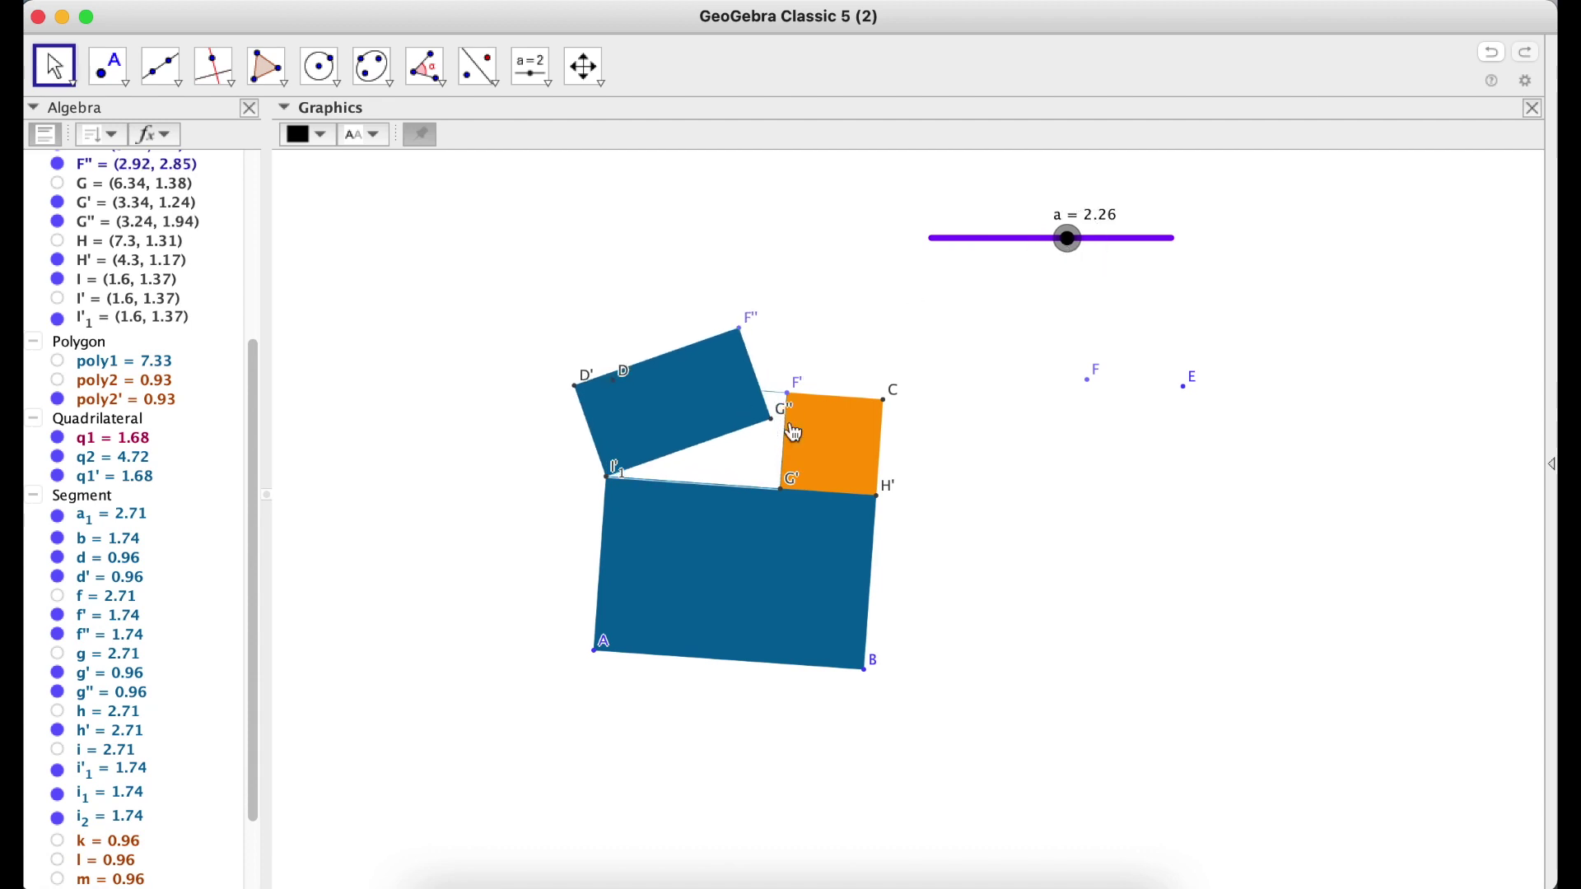
left_click_drag(1082, 256, 1000, 239)
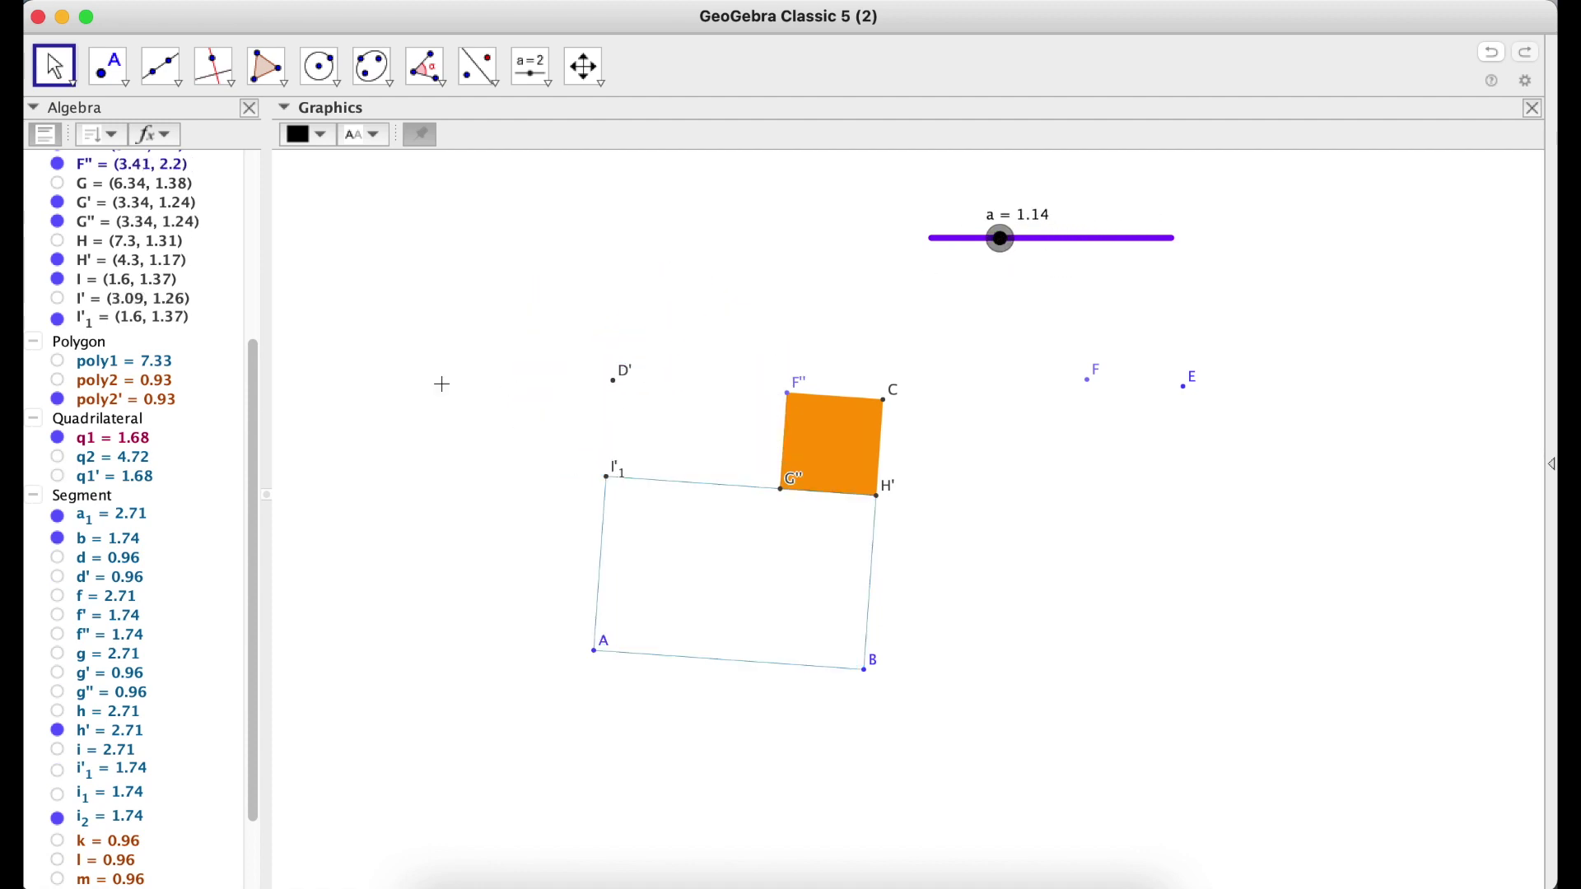
left_click(65, 362)
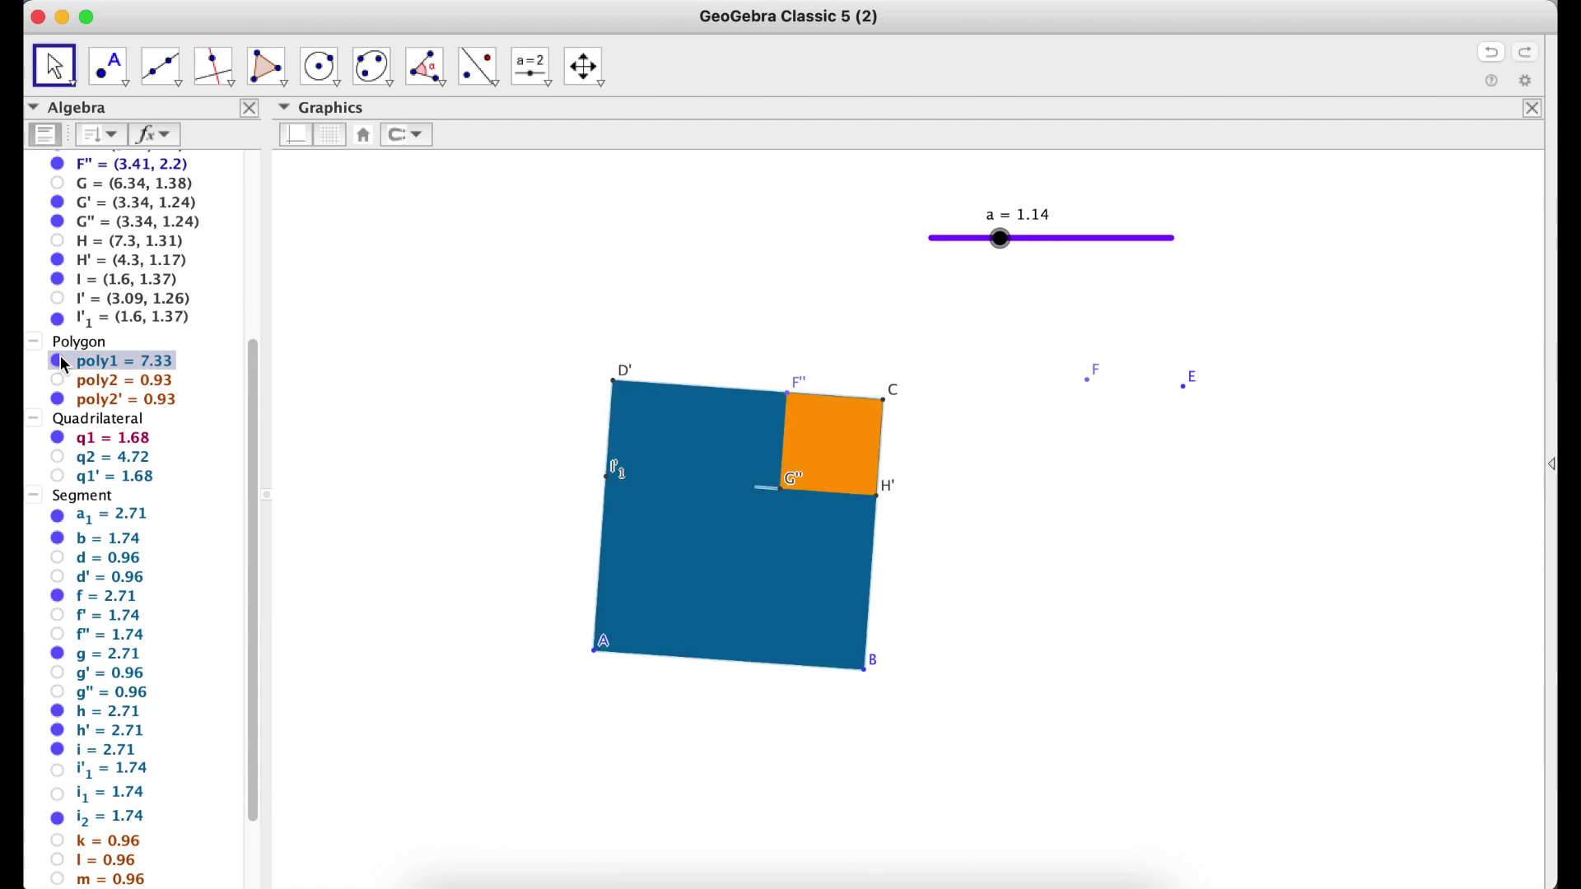
left_click(64, 362)
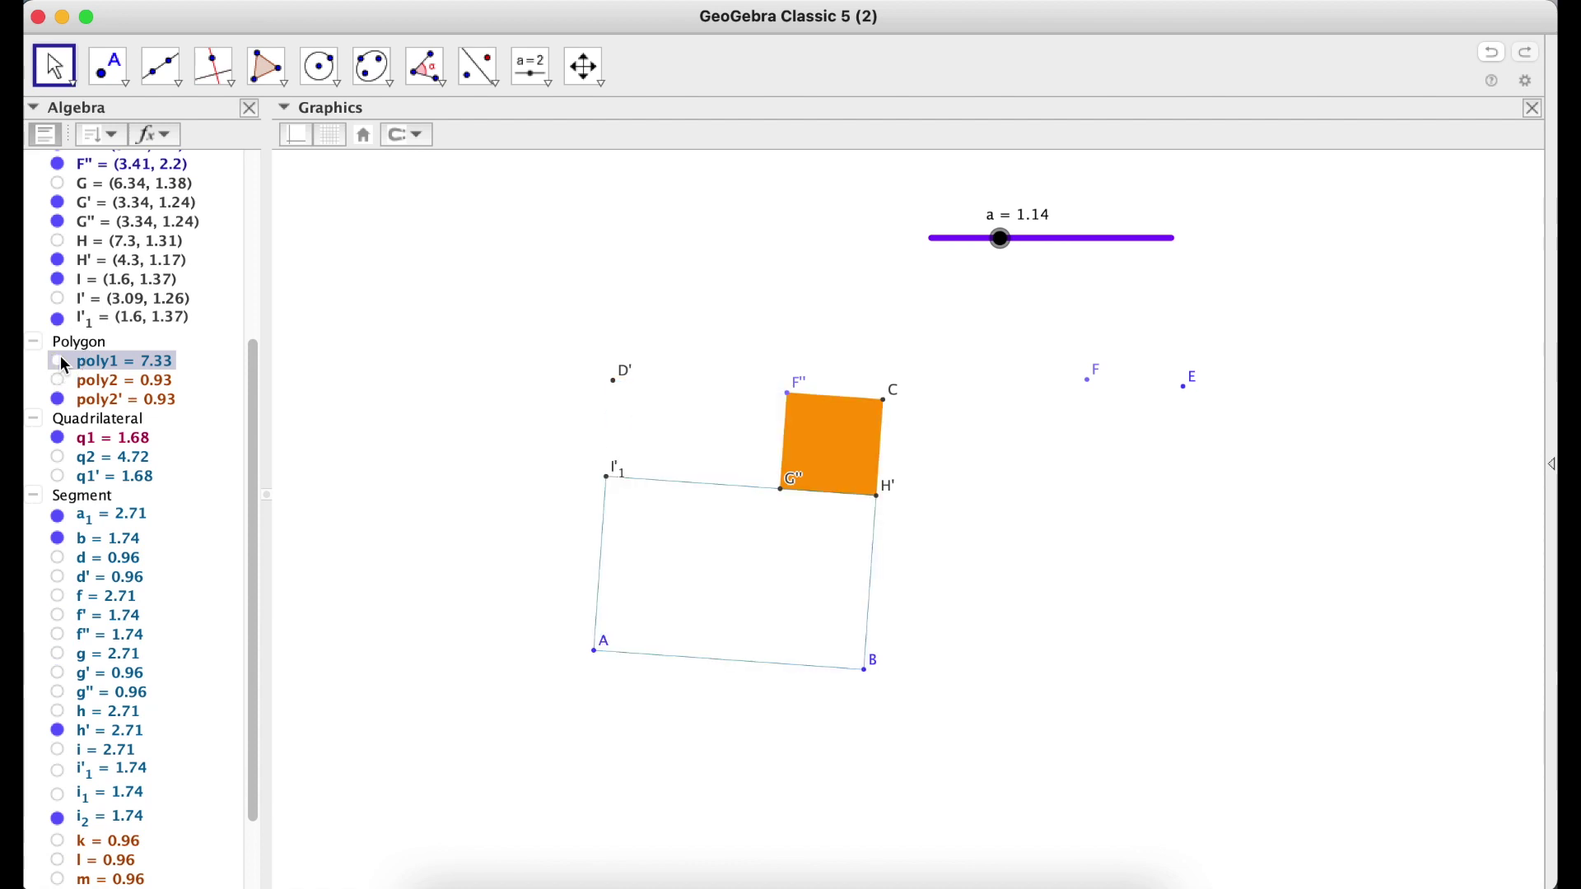
right_click(108, 365)
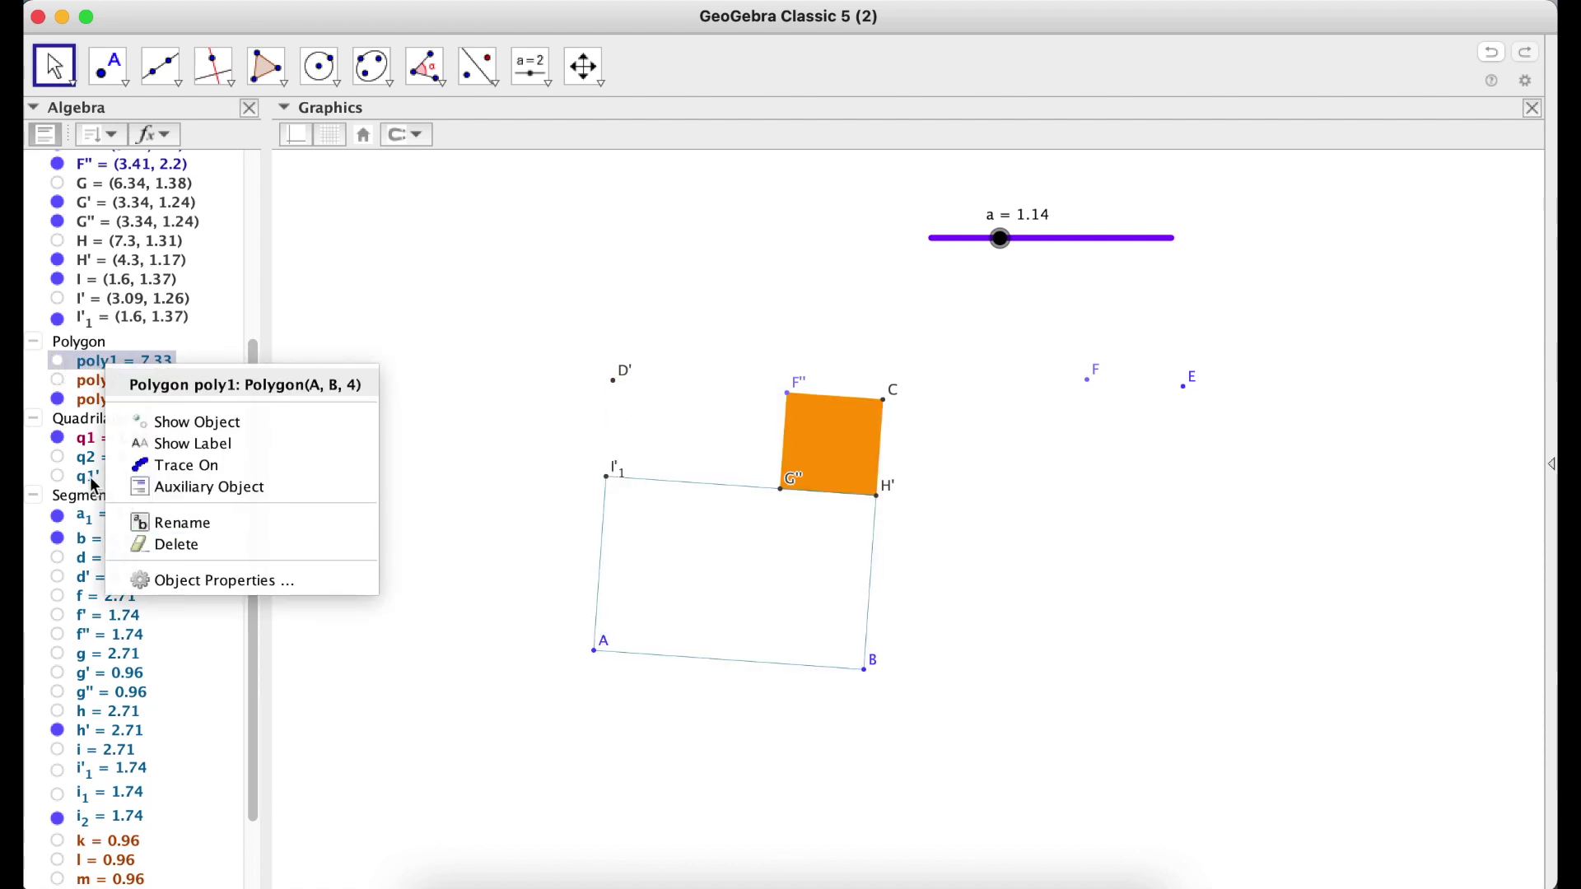
left_click(624, 381)
left_click(130, 458)
left_click(131, 477, "shift")
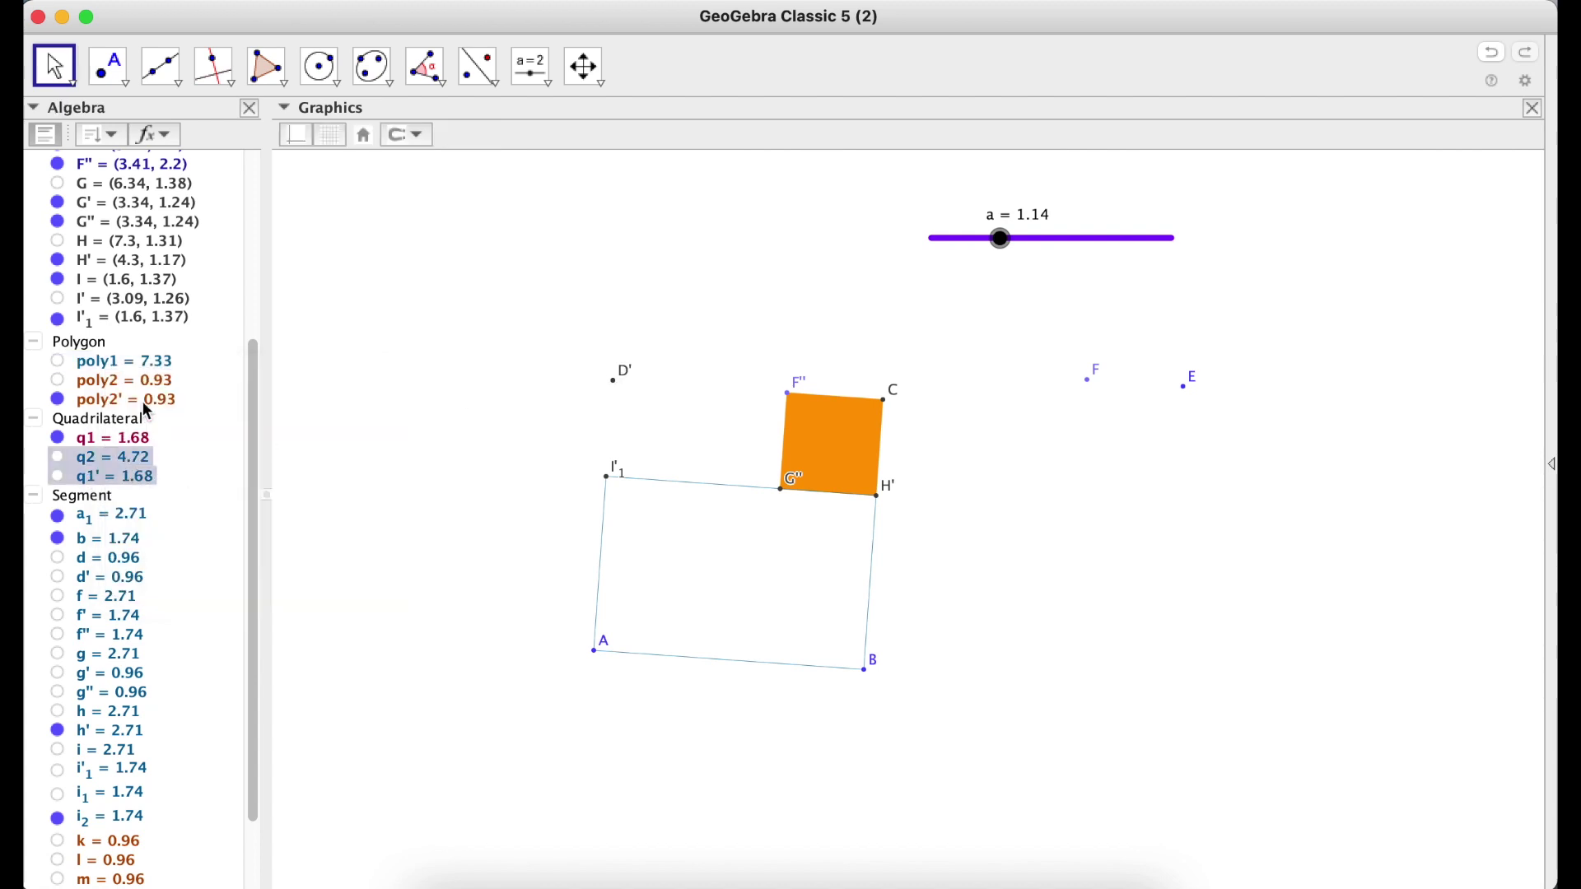
Step: Show the large square poly1 only when a ≤ 2, and test it by running slider a to 3.08 and down to 0
left_click(149, 355)
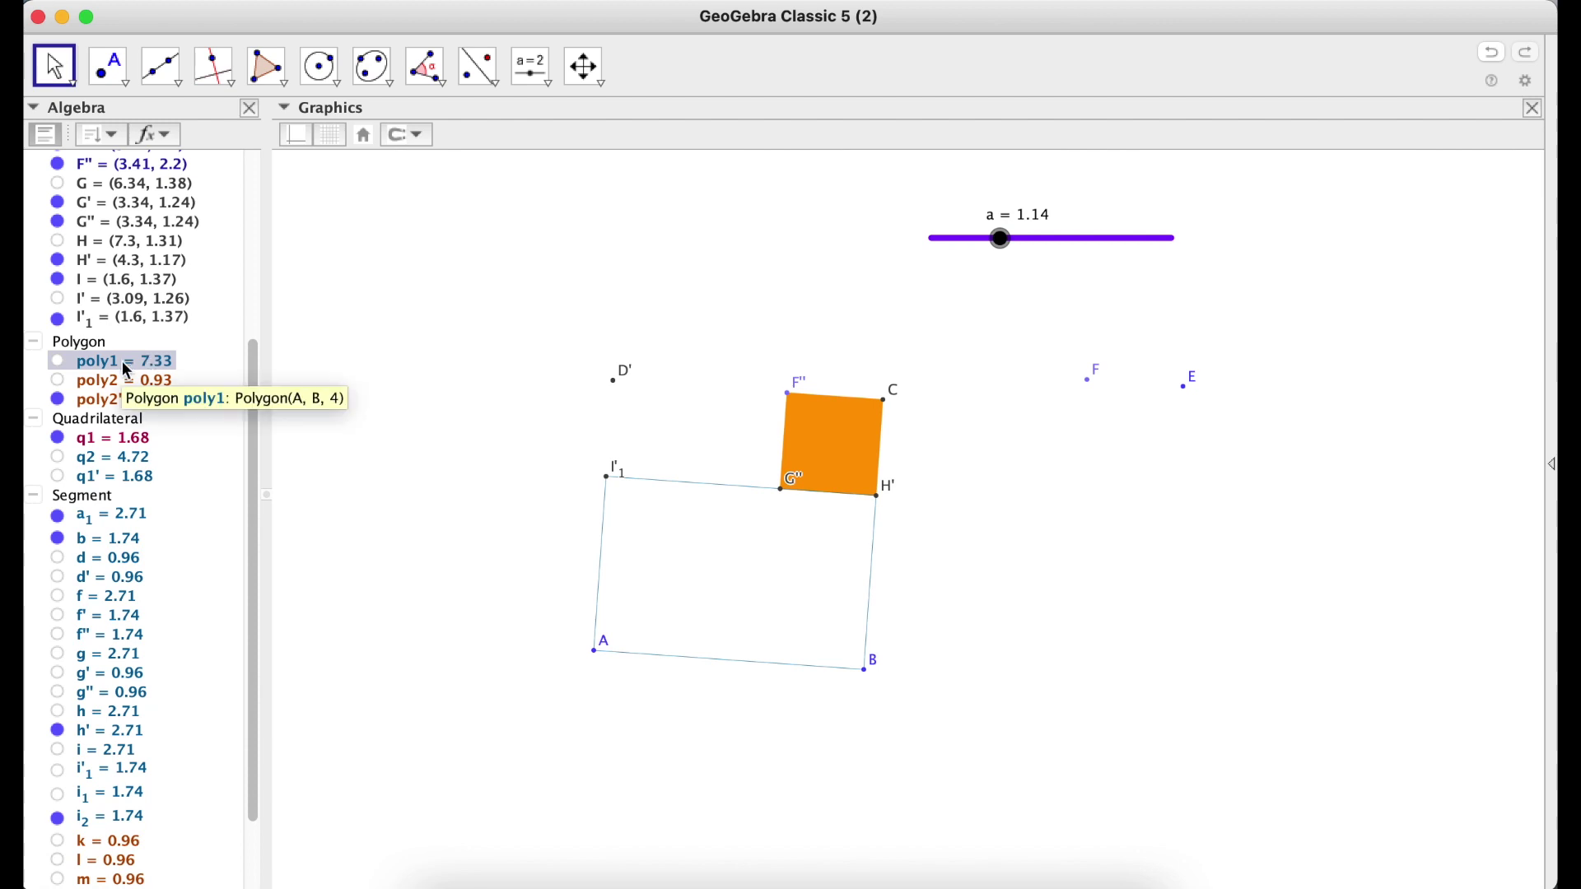
right_click(122, 361)
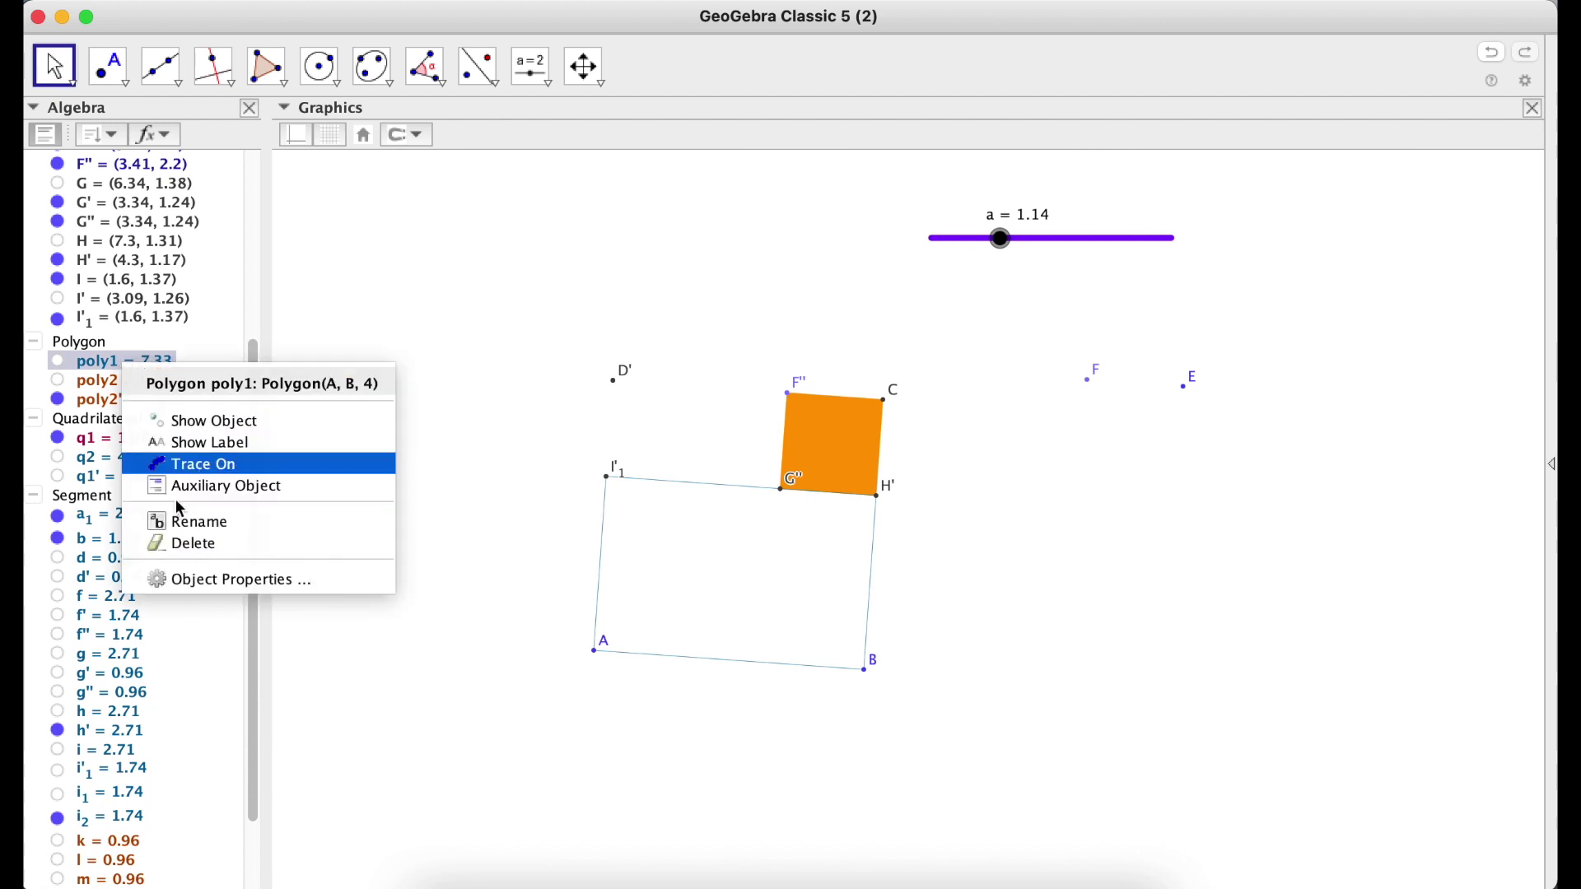
left_click(207, 576)
left_click(452, 344)
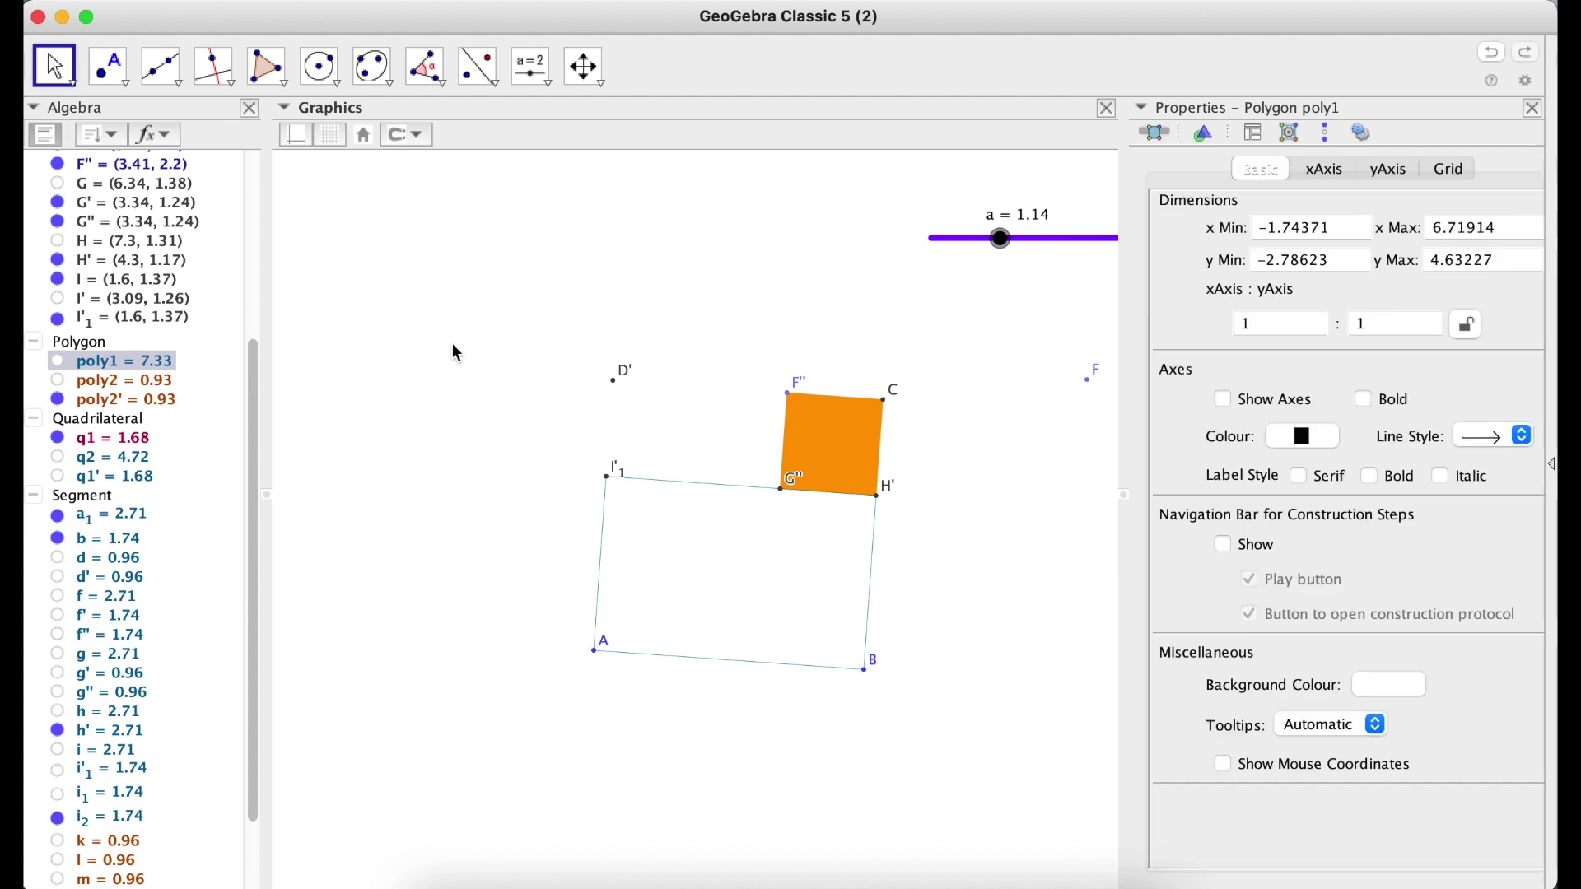
left_click(63, 363)
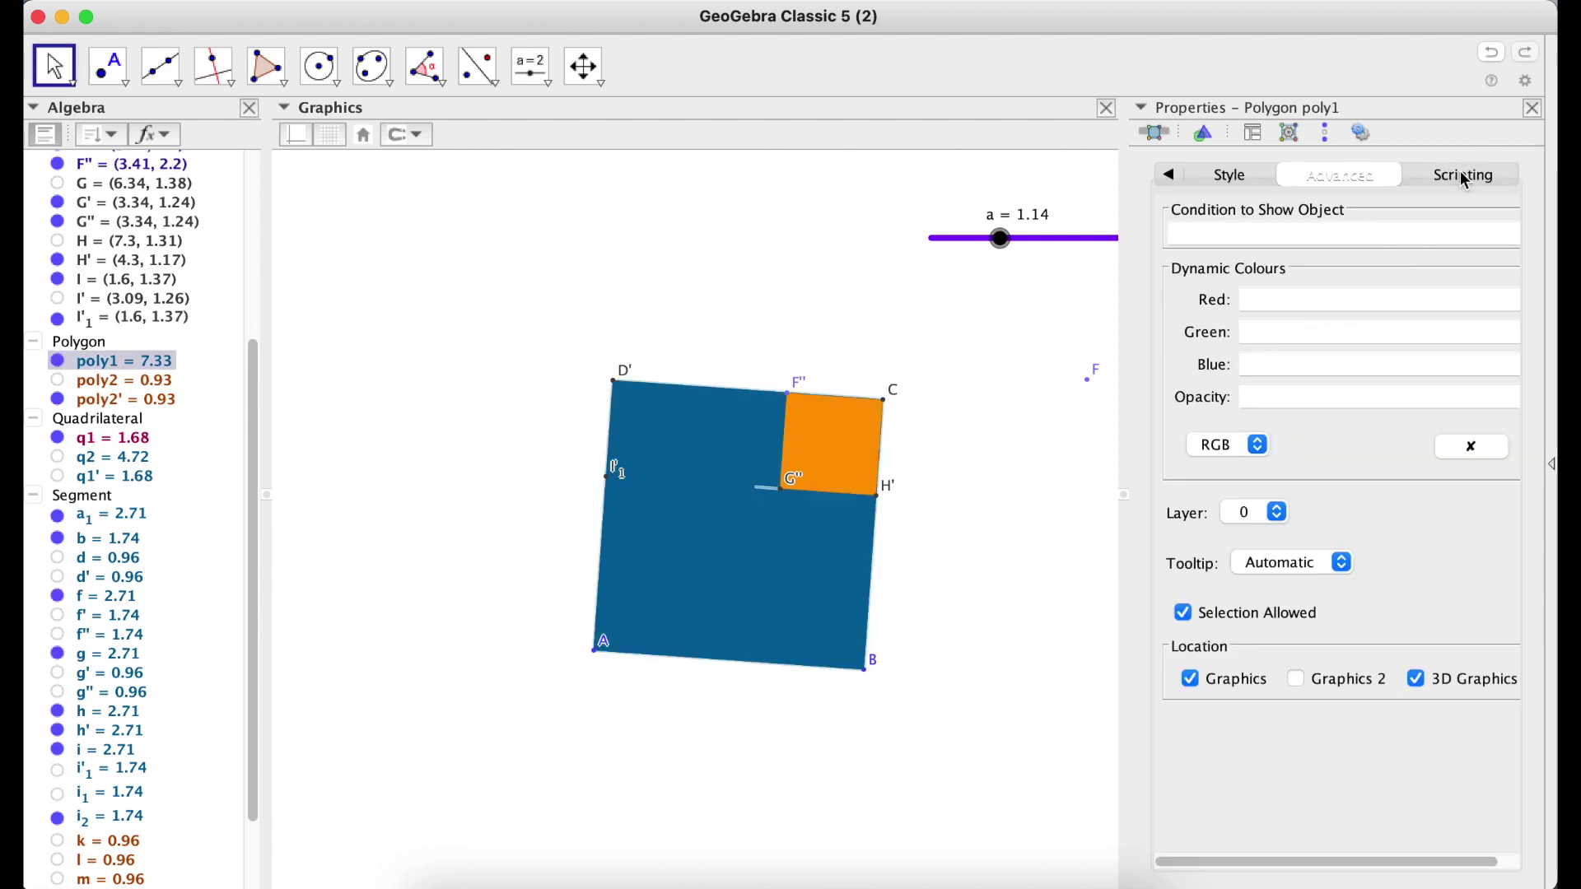
left_click(1320, 233)
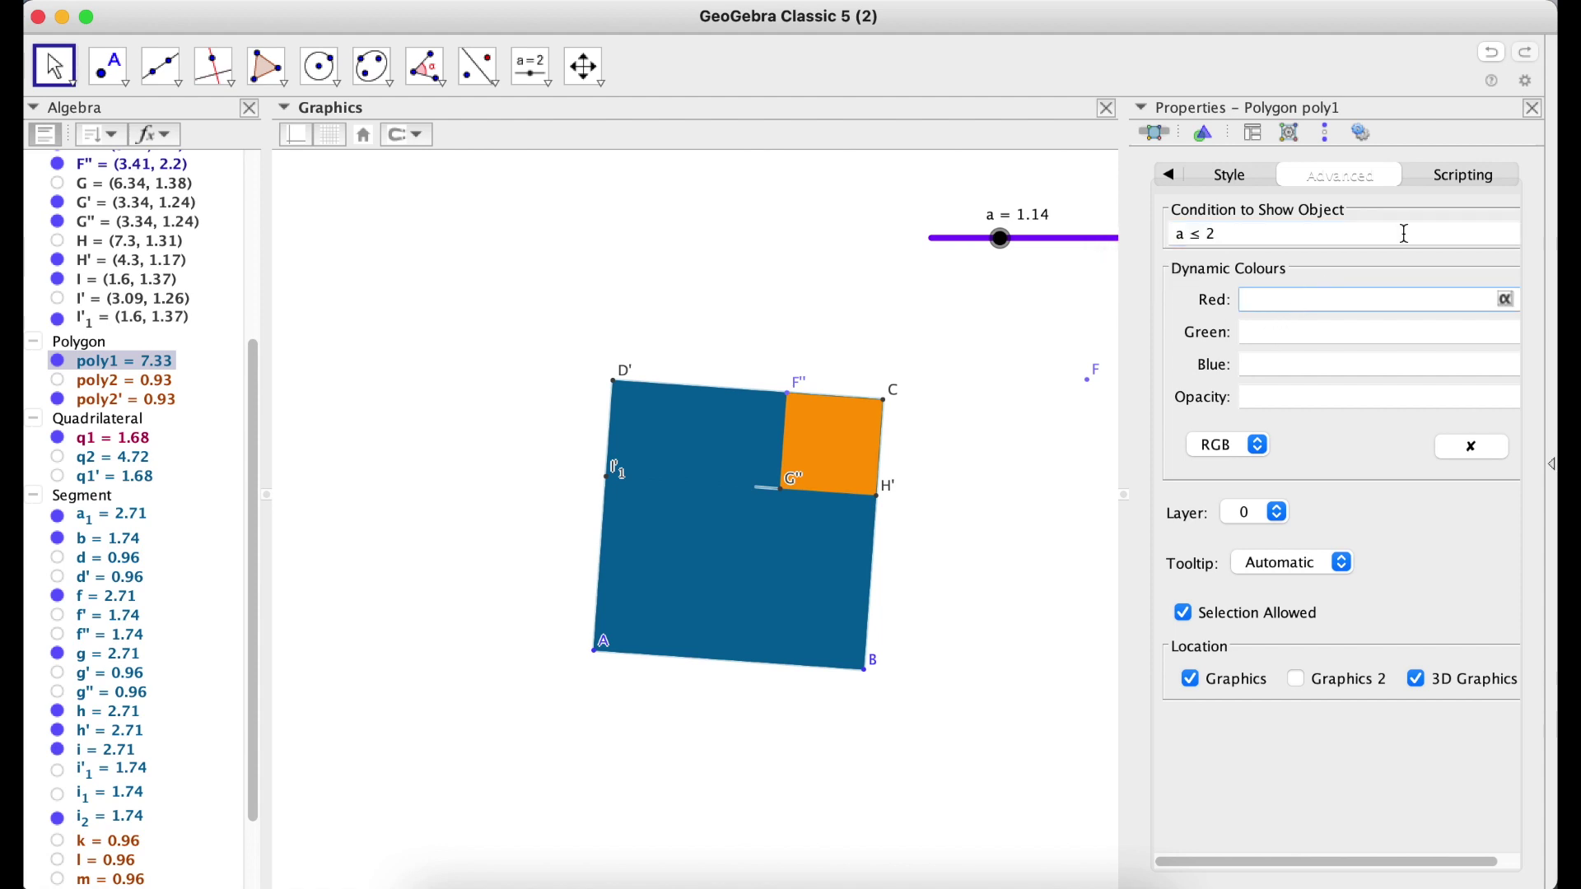
left_click(1533, 108)
left_click_drag(1013, 247, 1118, 239)
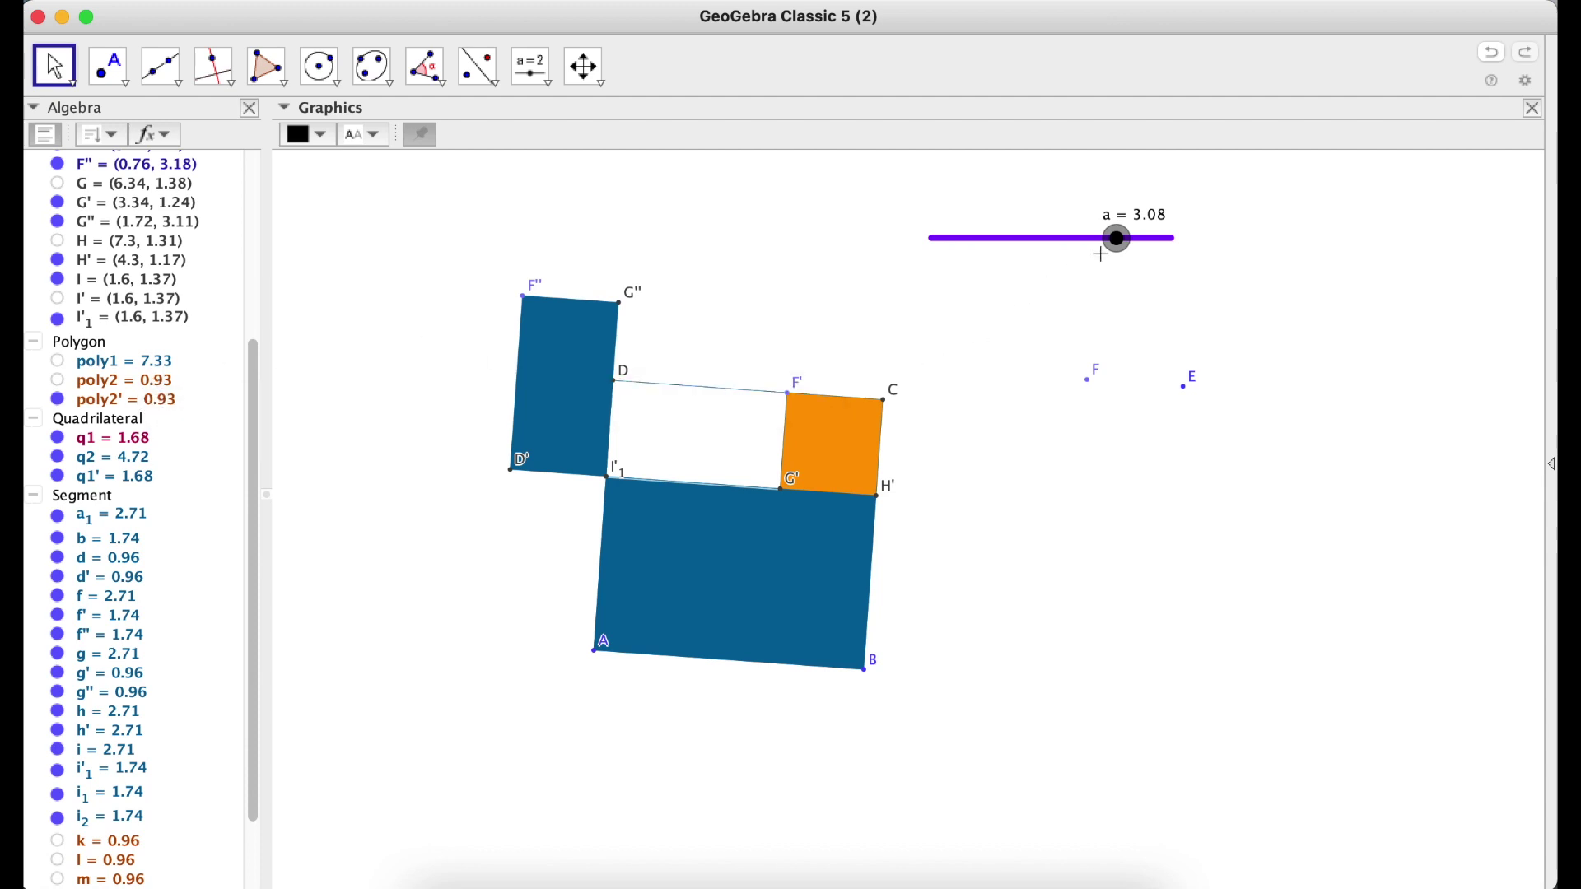
left_click_drag(1115, 243, 928, 305)
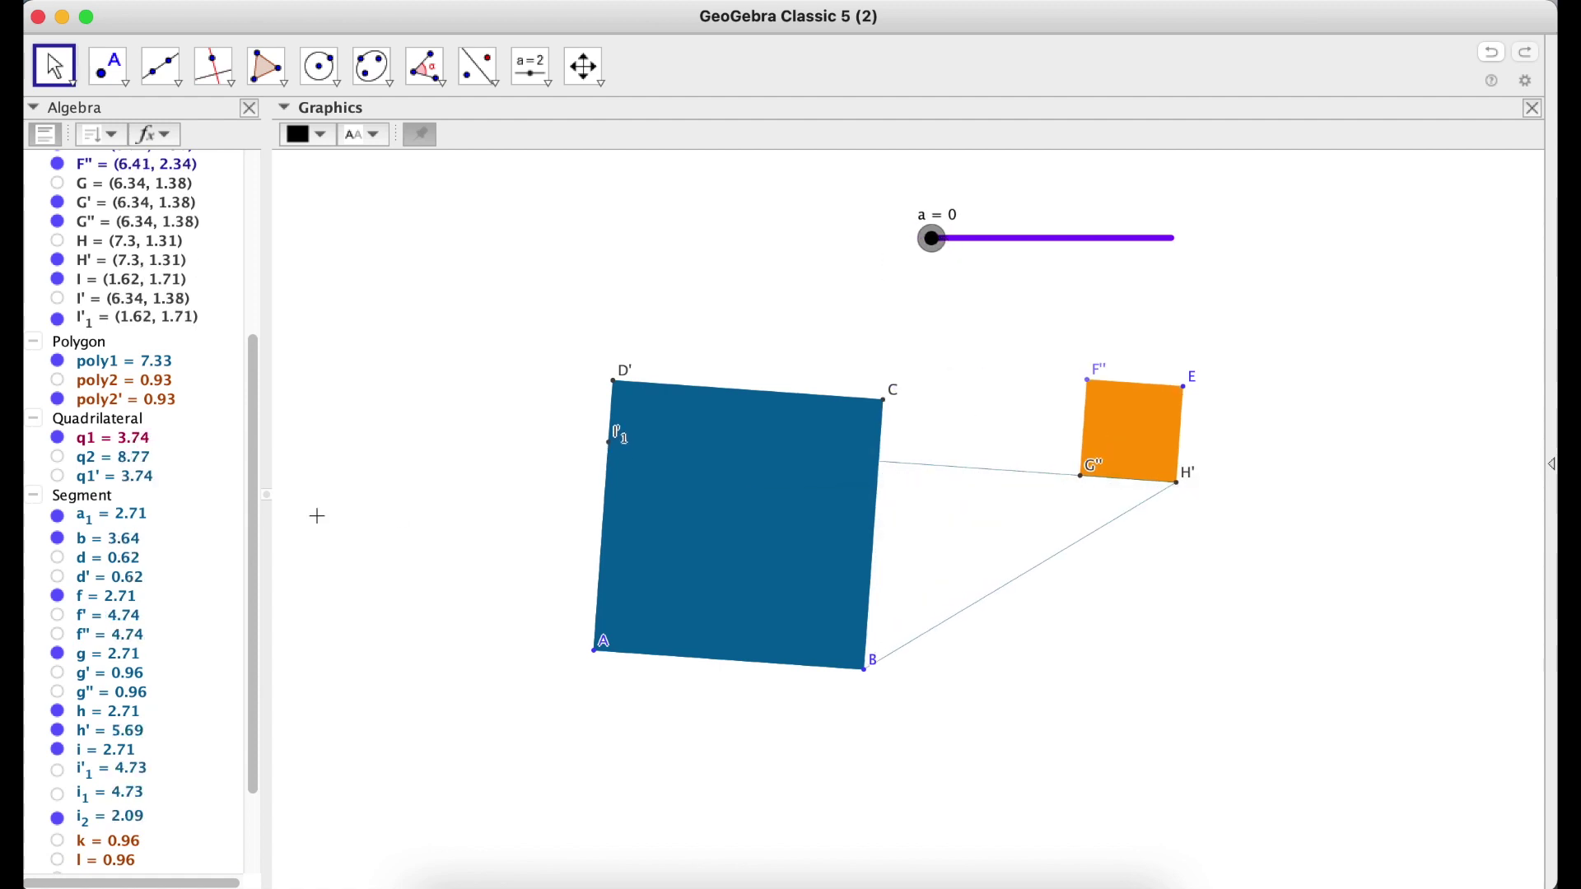
Step: Give segments h' and b, which run from H' to I and to B, the display condition a ≥ 2
left_click(141, 519)
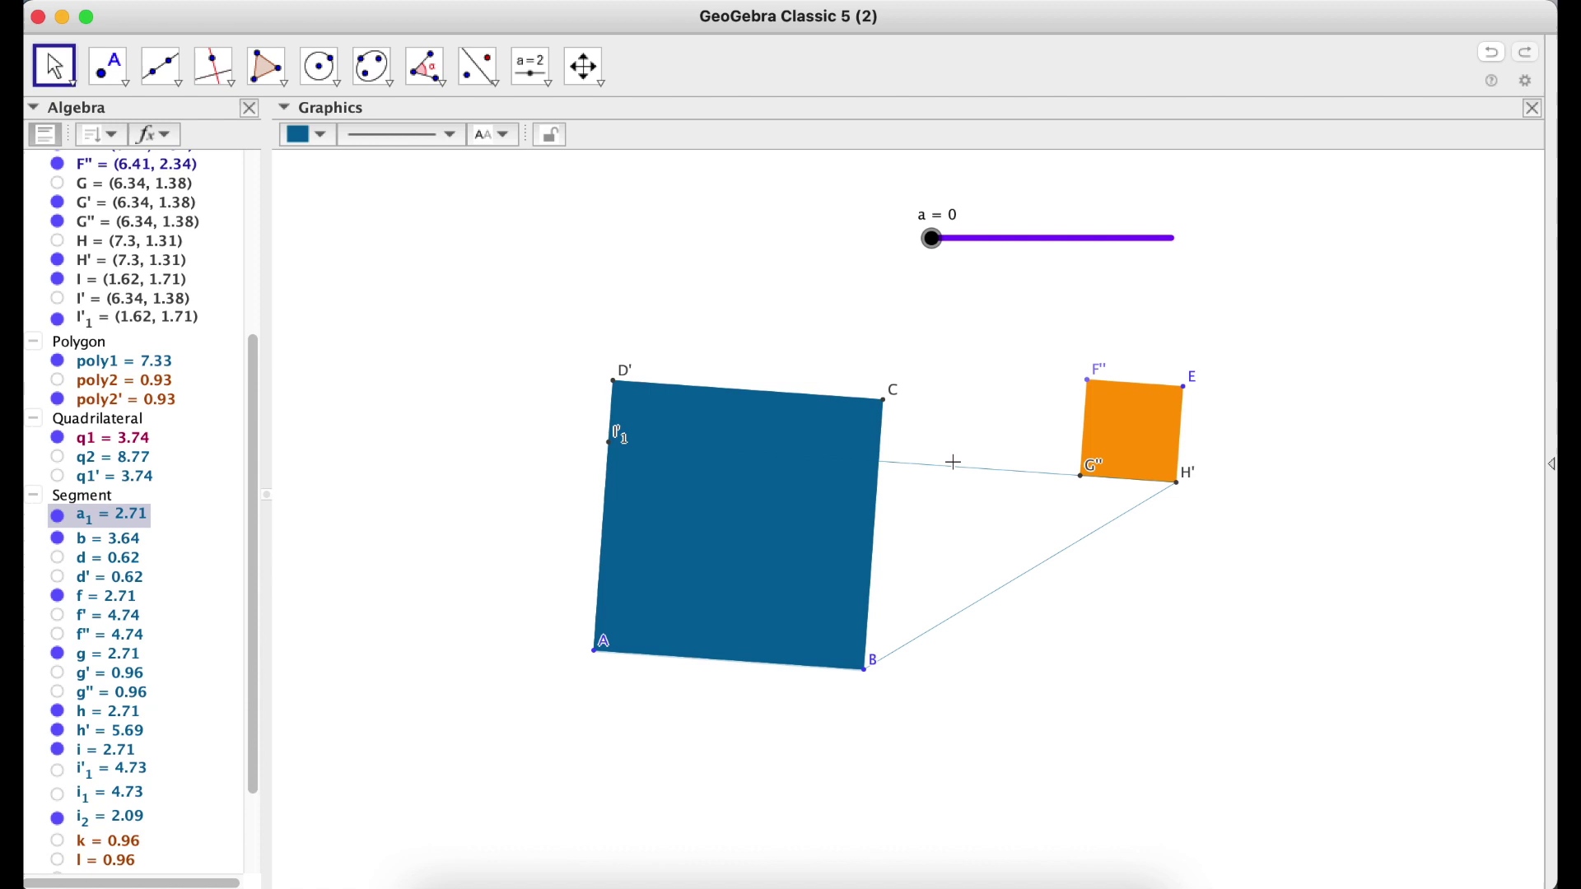
left_click(958, 478)
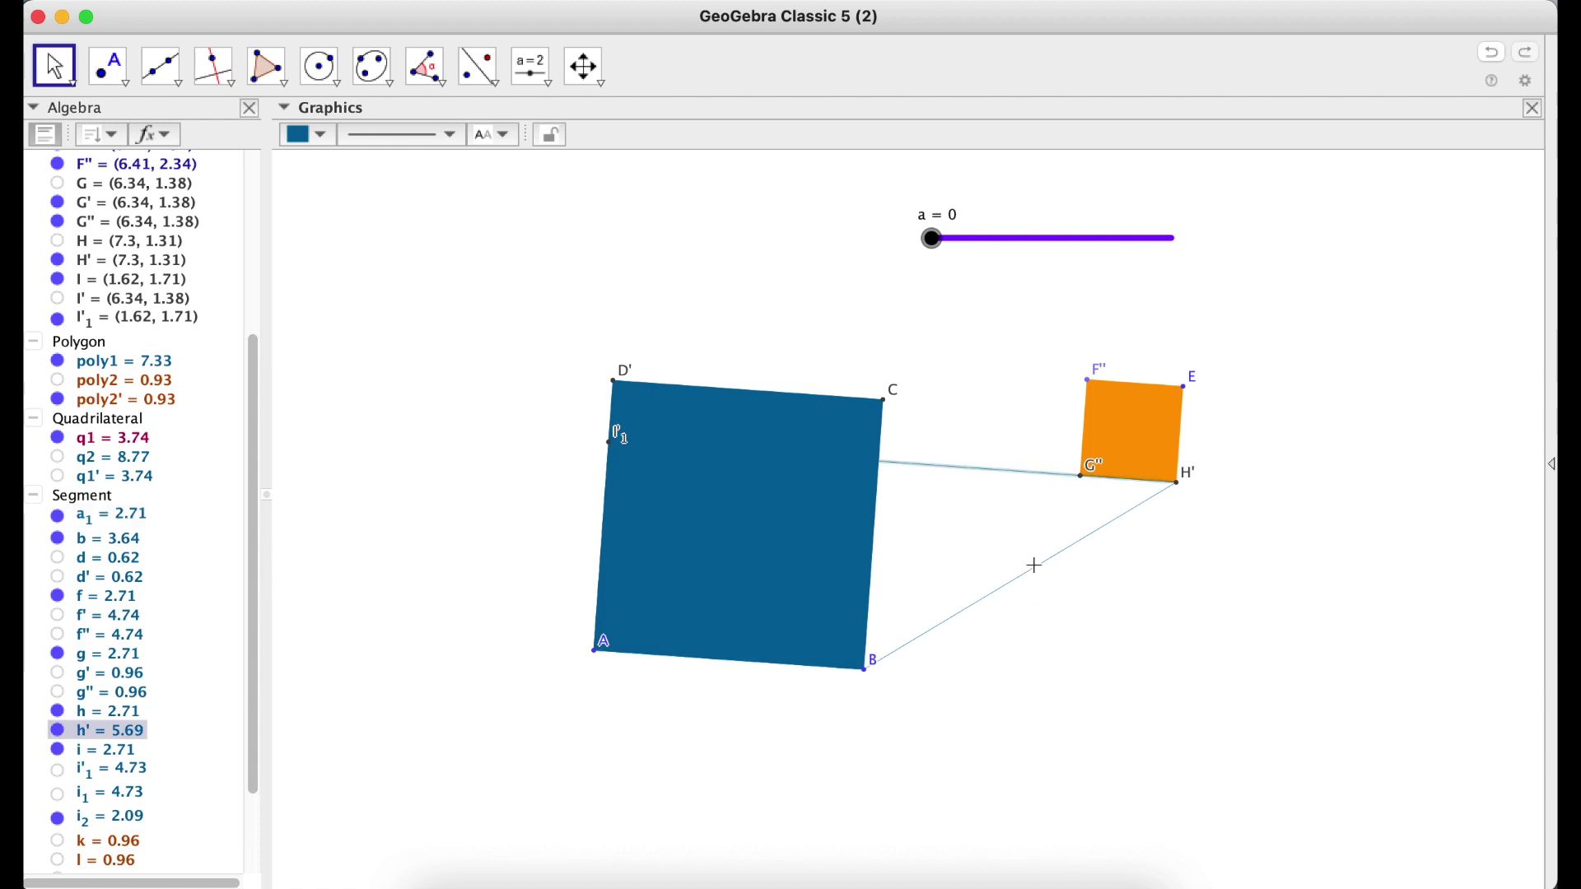
left_click(1036, 565, "ctrl")
right_click(1035, 566)
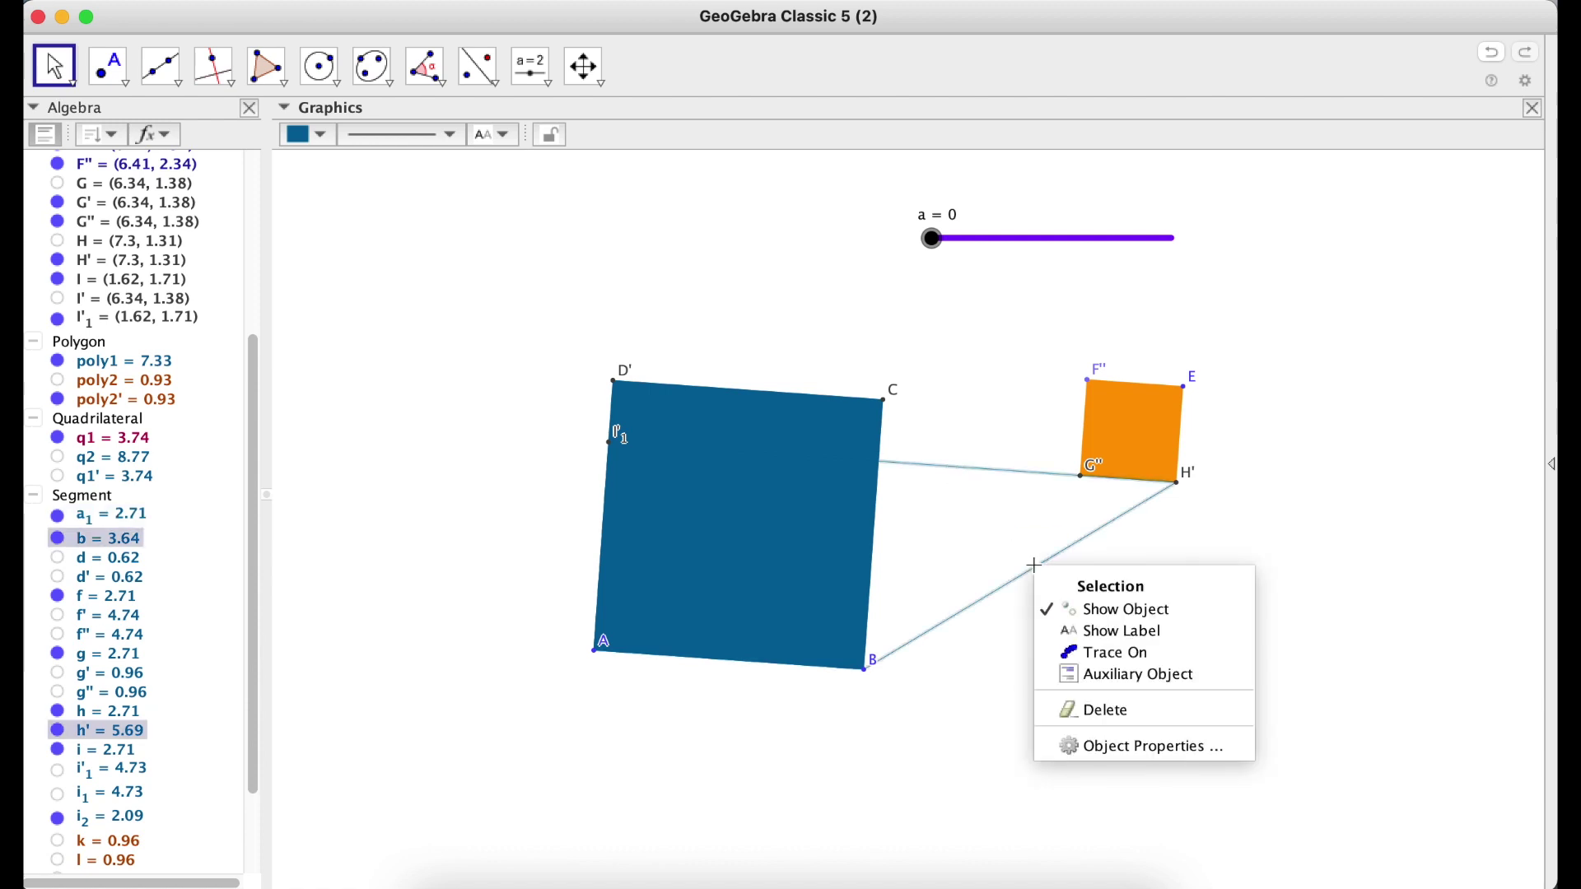
left_click(1099, 744)
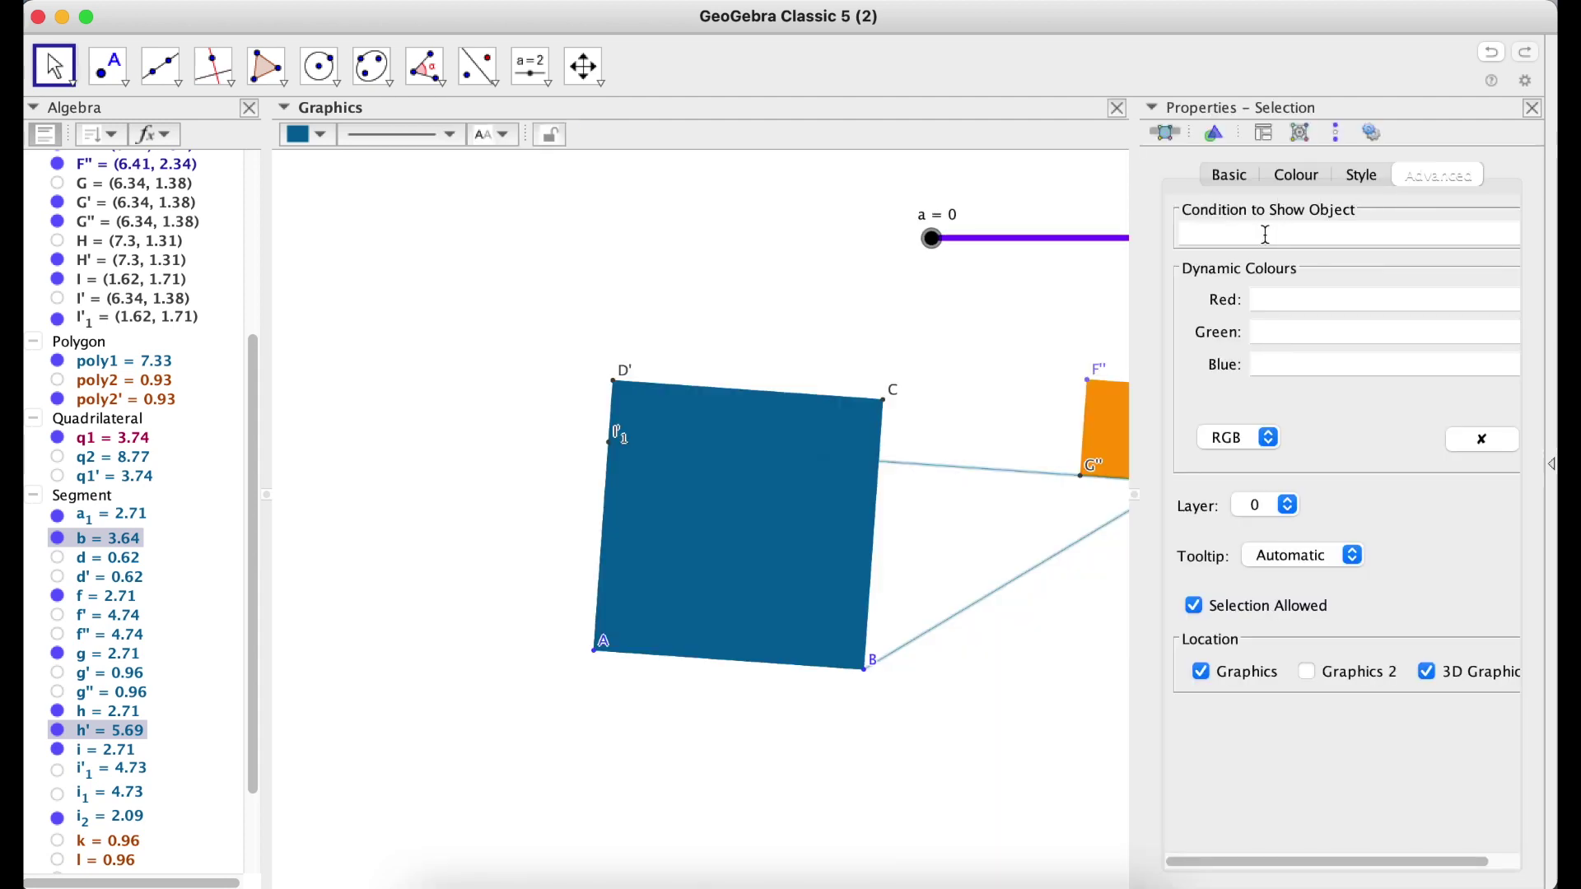
left_click(1266, 235)
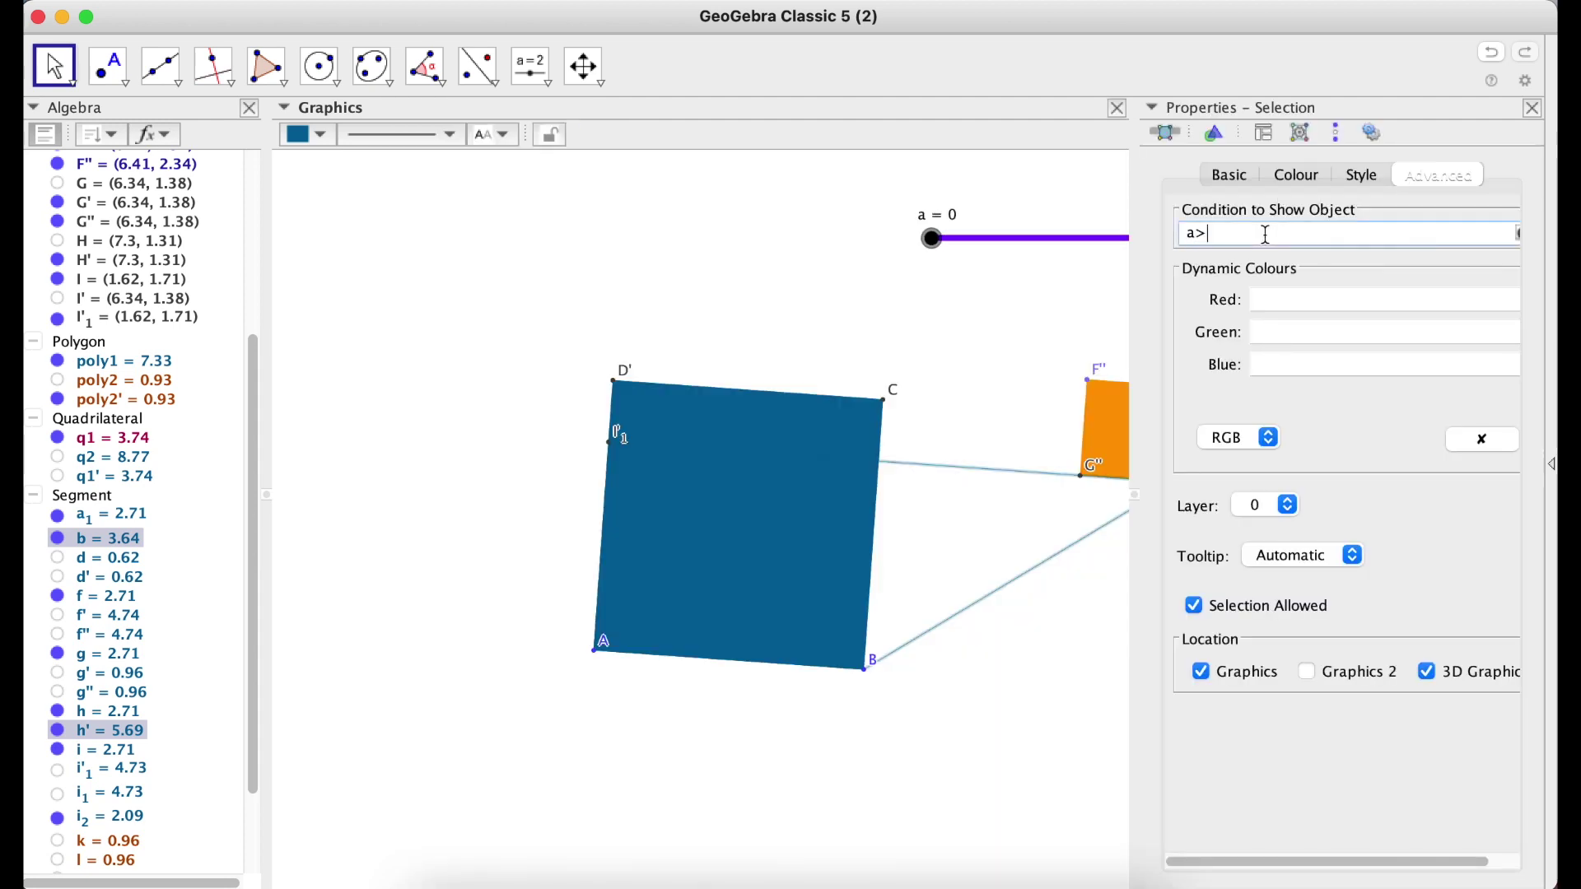
left_click(1288, 298)
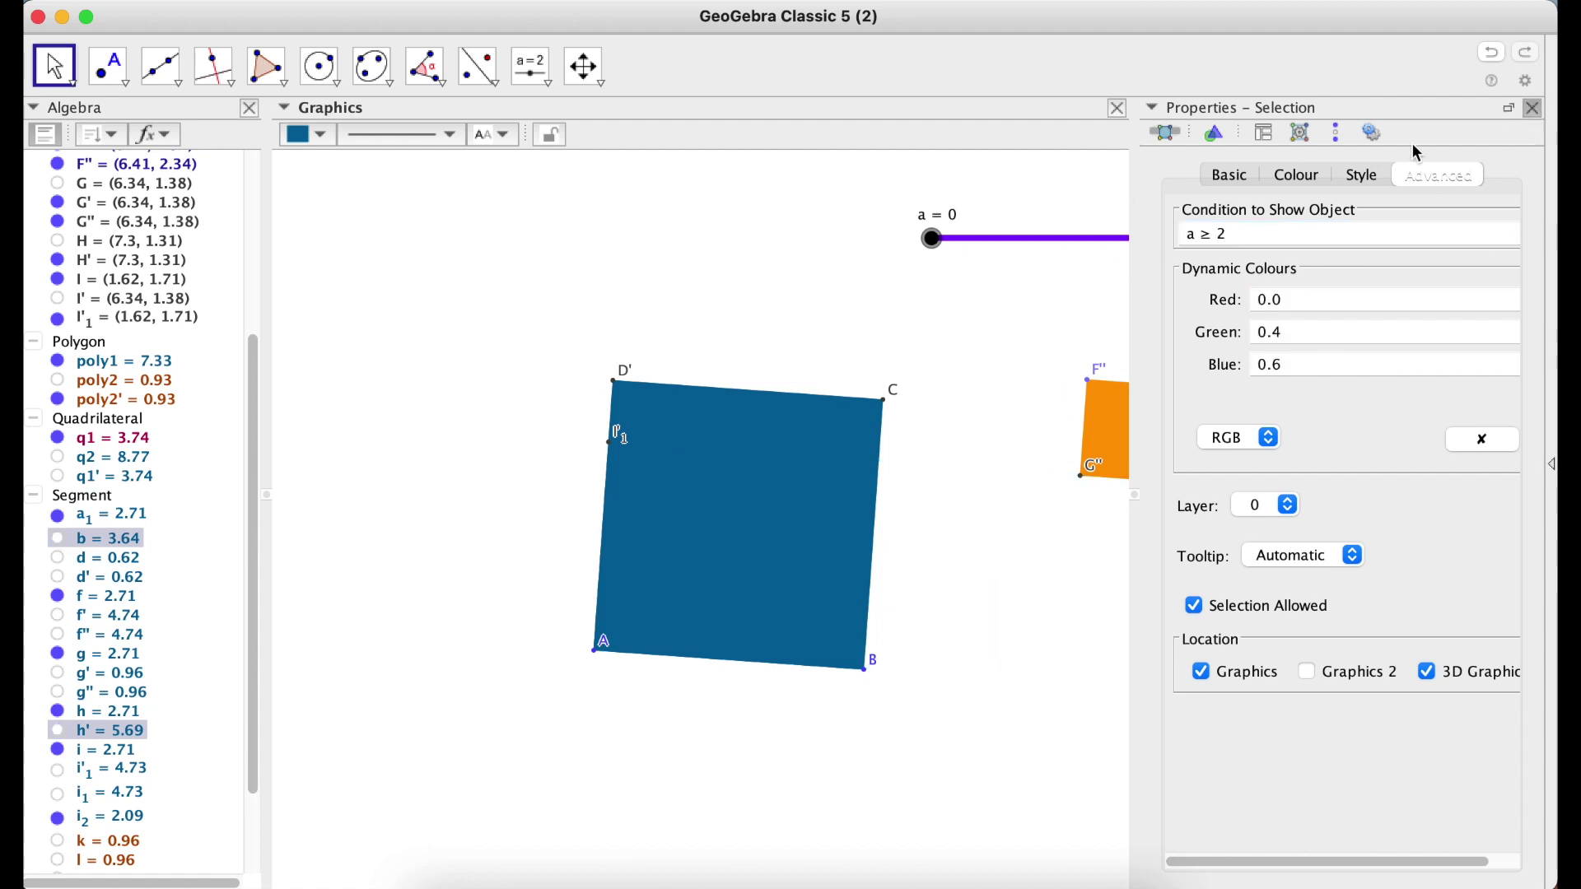
left_click(1531, 109)
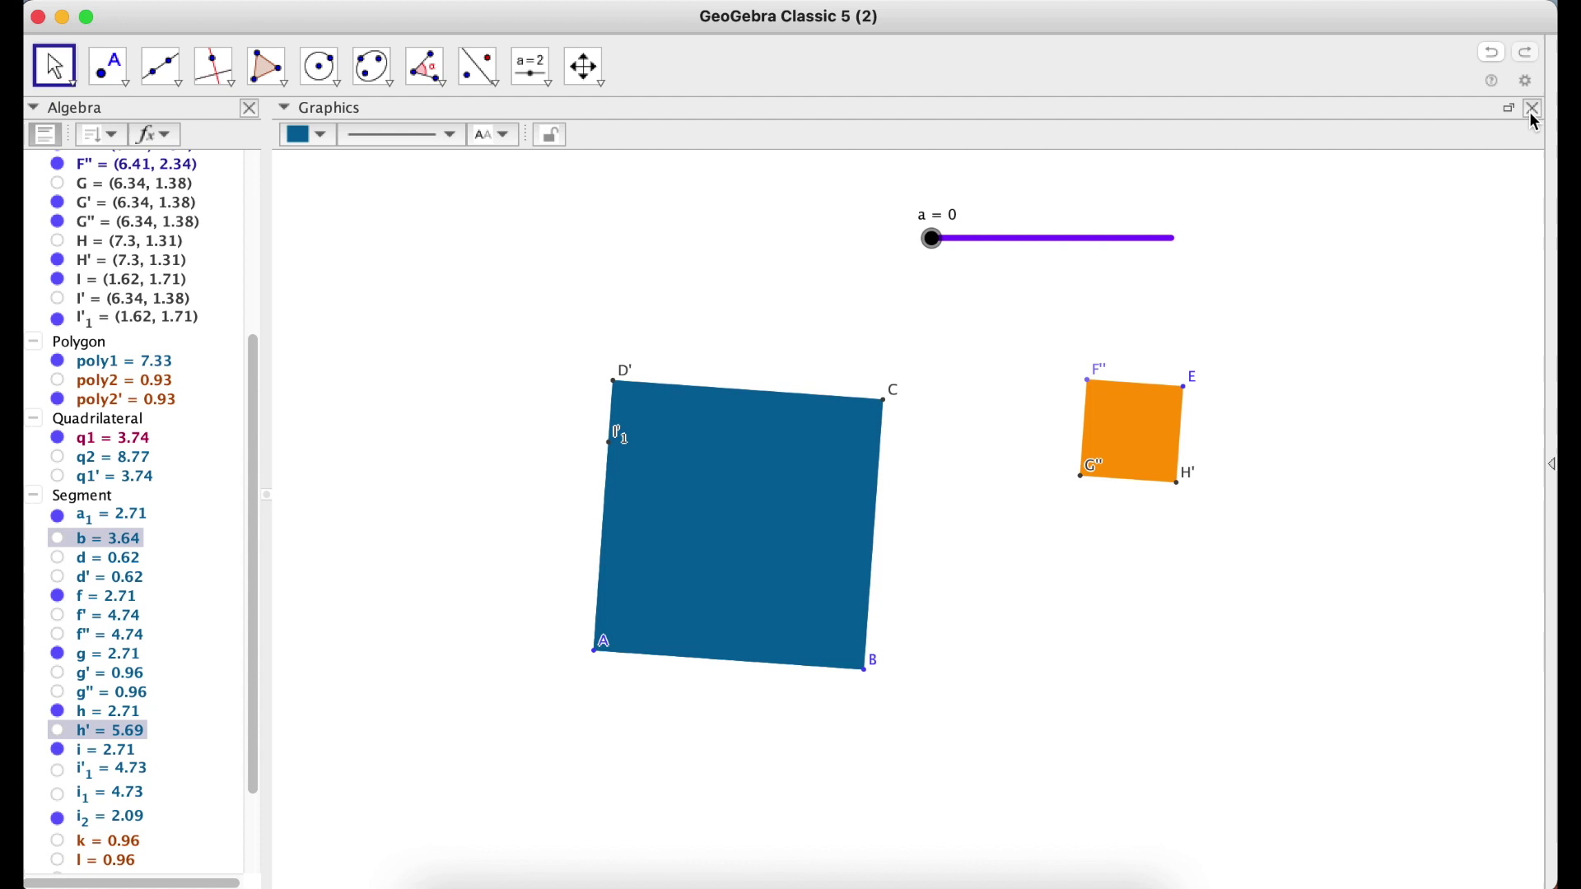
Step: Set slider a to 3.06 and start an enlargement of point A from point I
mouse_move(932, 241)
left_mouse_down()
mouse_move(1021, 233)
mouse_move(830, 224)
mouse_move(1117, 238)
left_mouse_up()
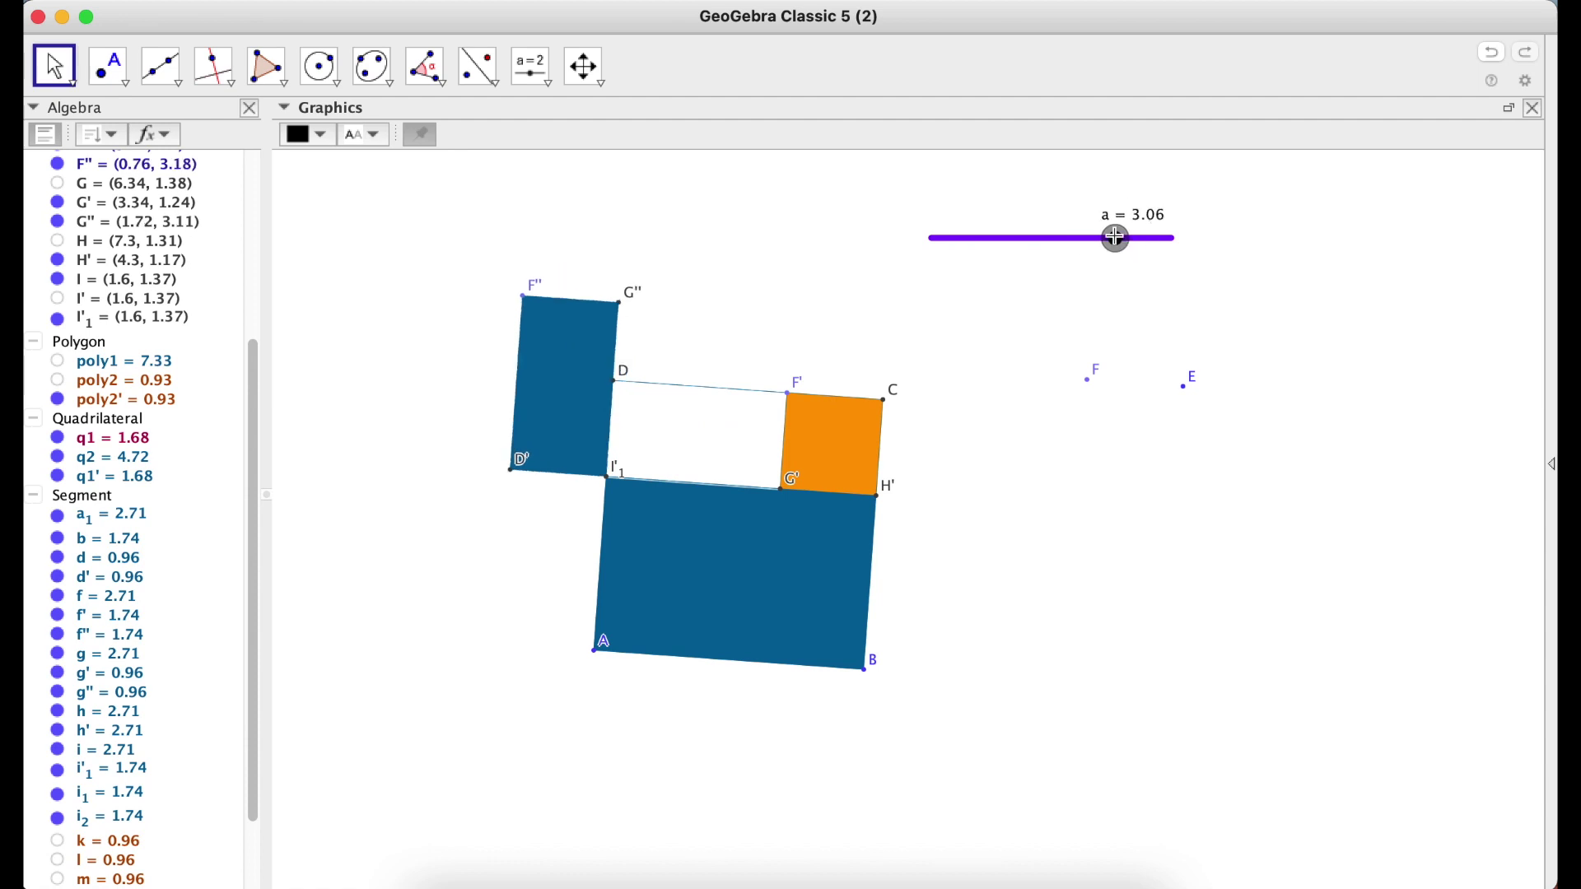
left_click(545, 388)
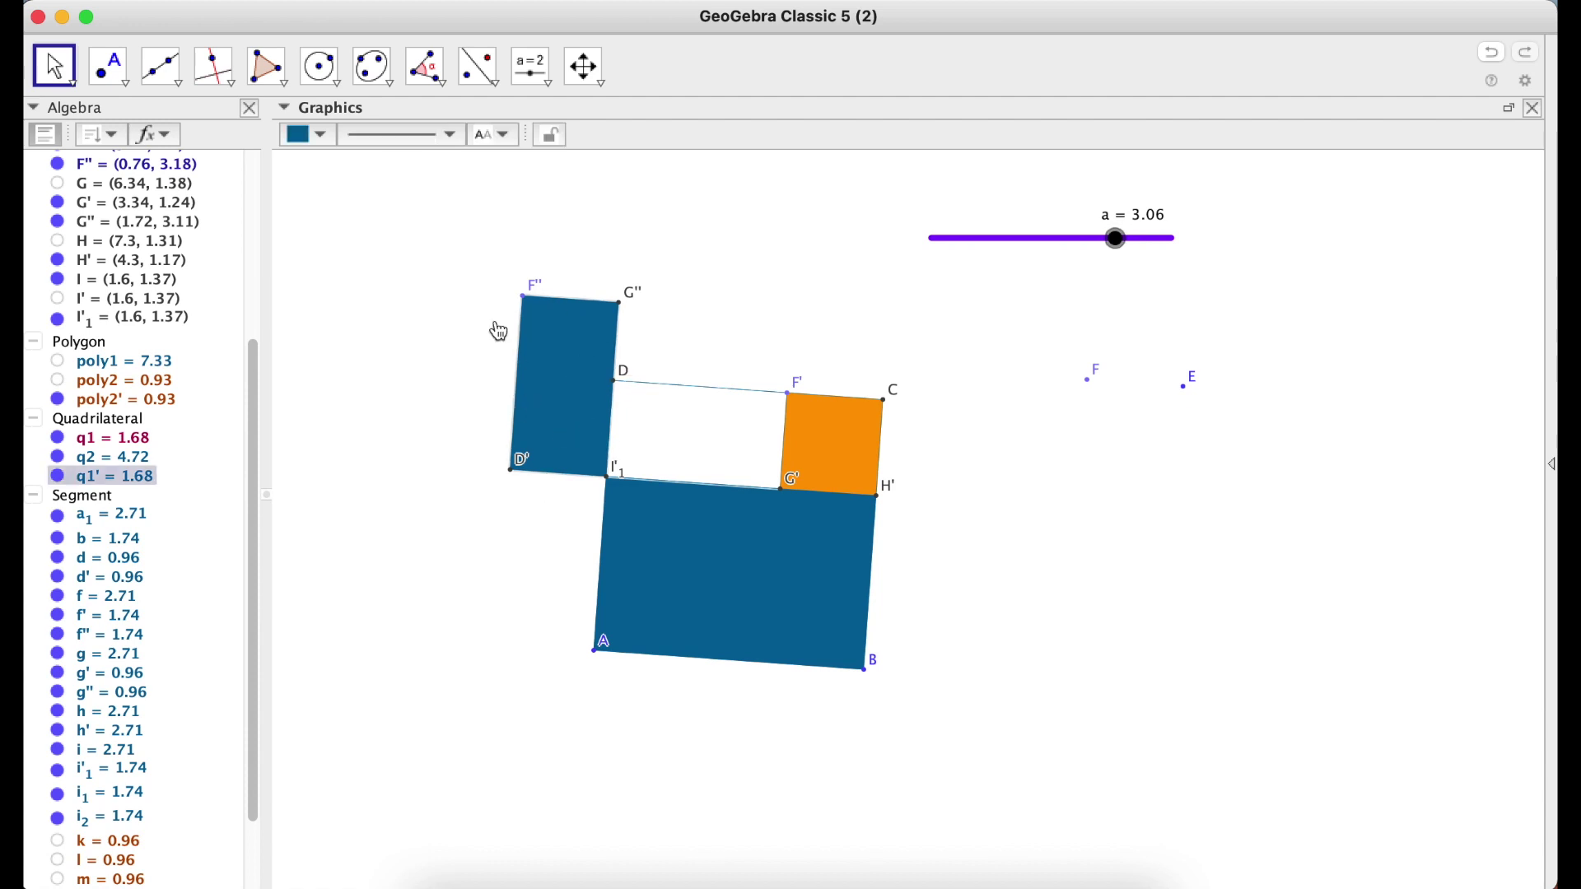
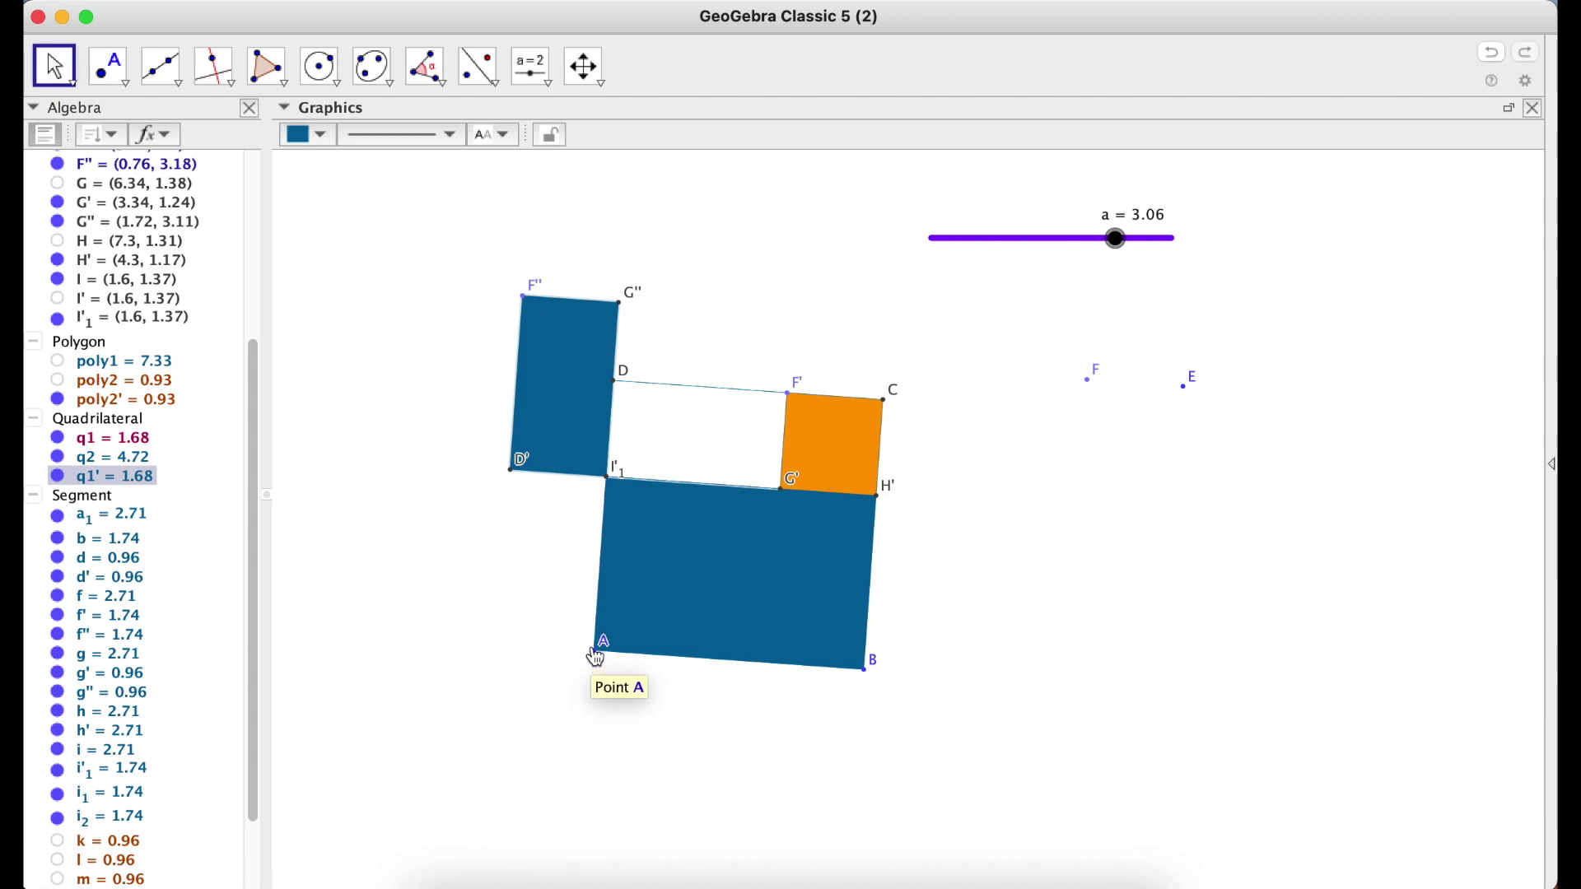
left_click(547, 81)
mouse_move(449, 86)
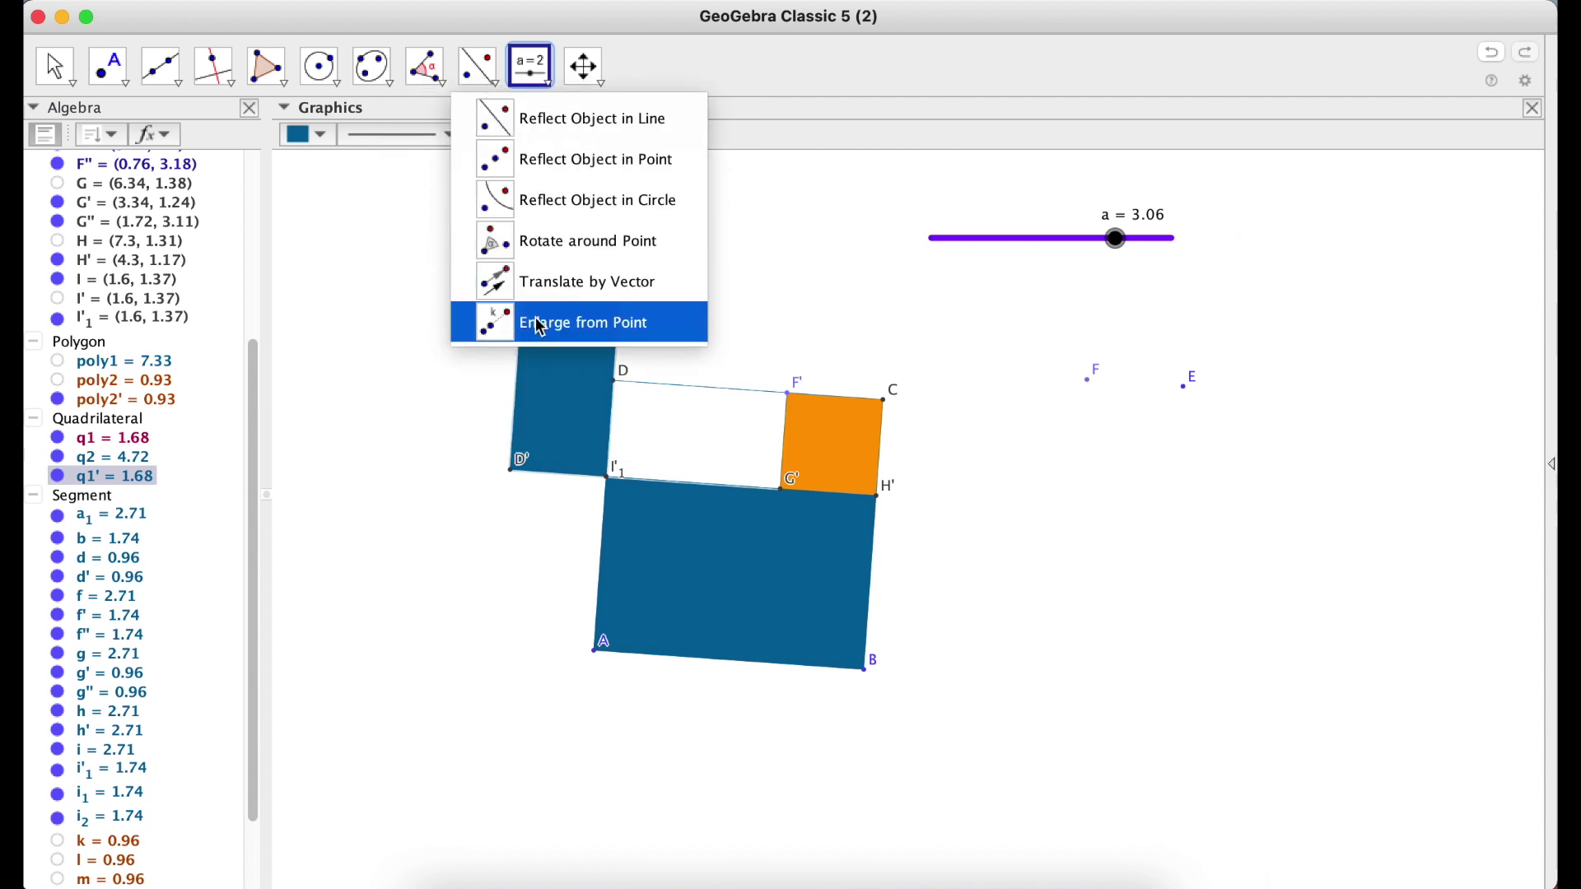
left_click(525, 327)
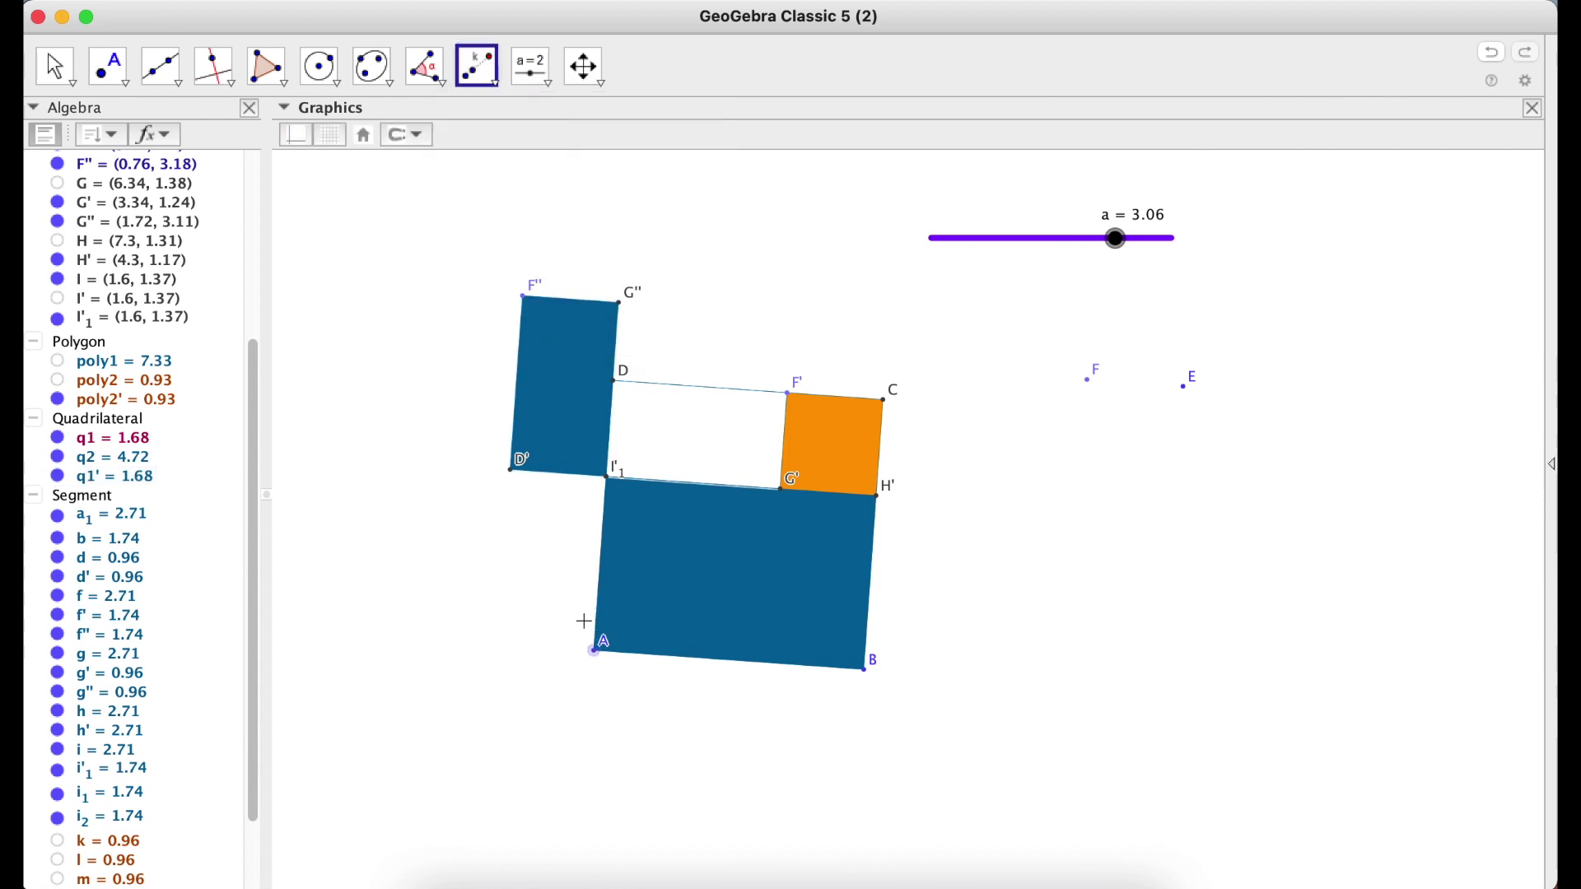
left_click(135, 280)
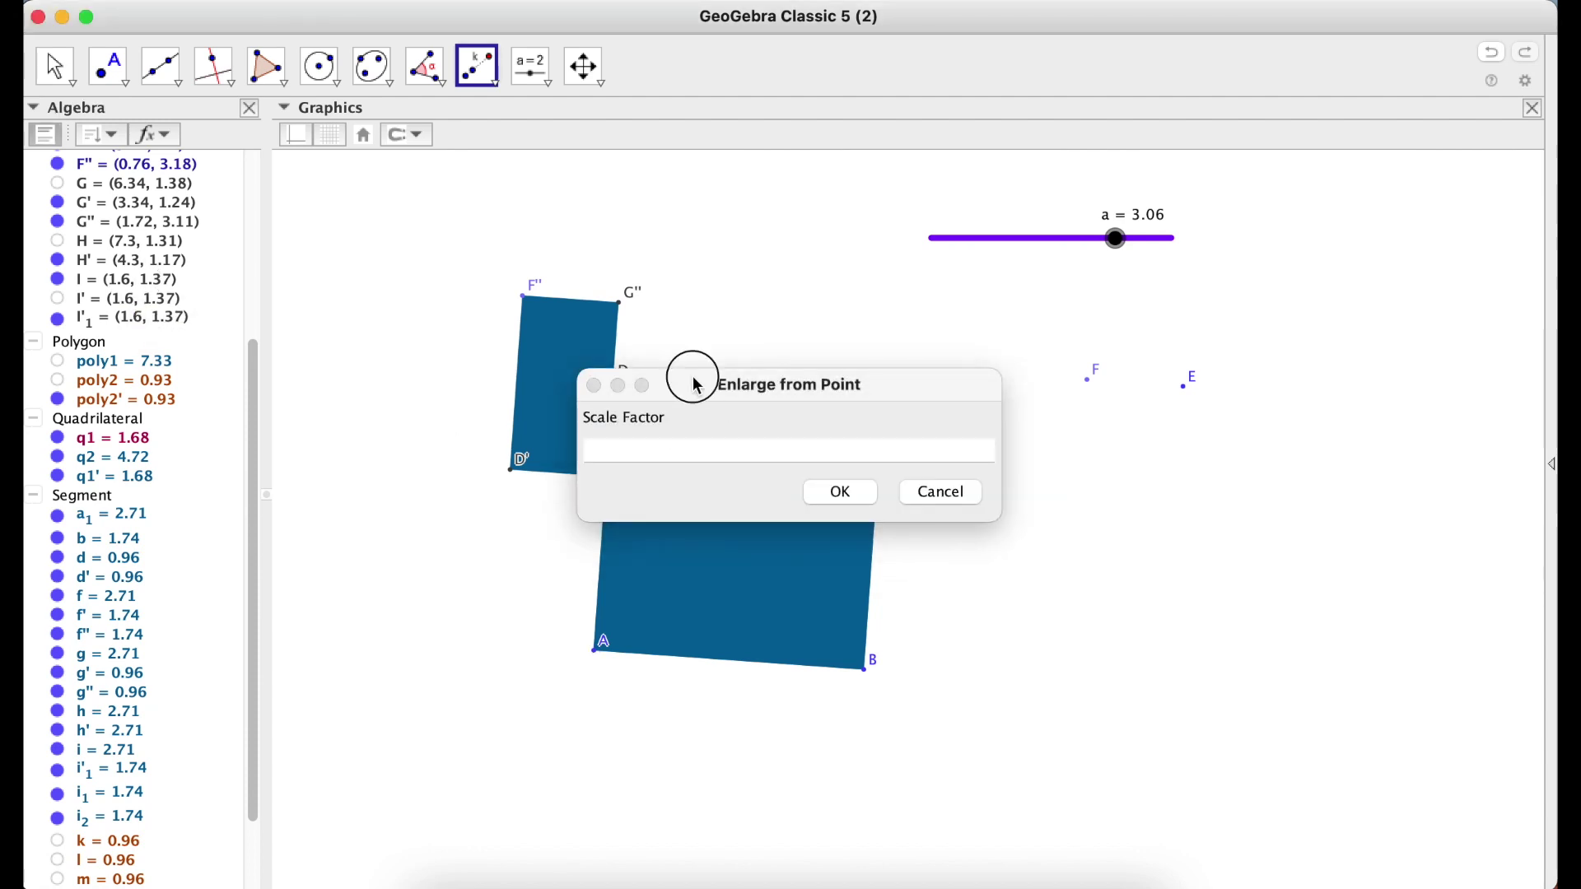
left_click_drag(696, 384, 1098, 604)
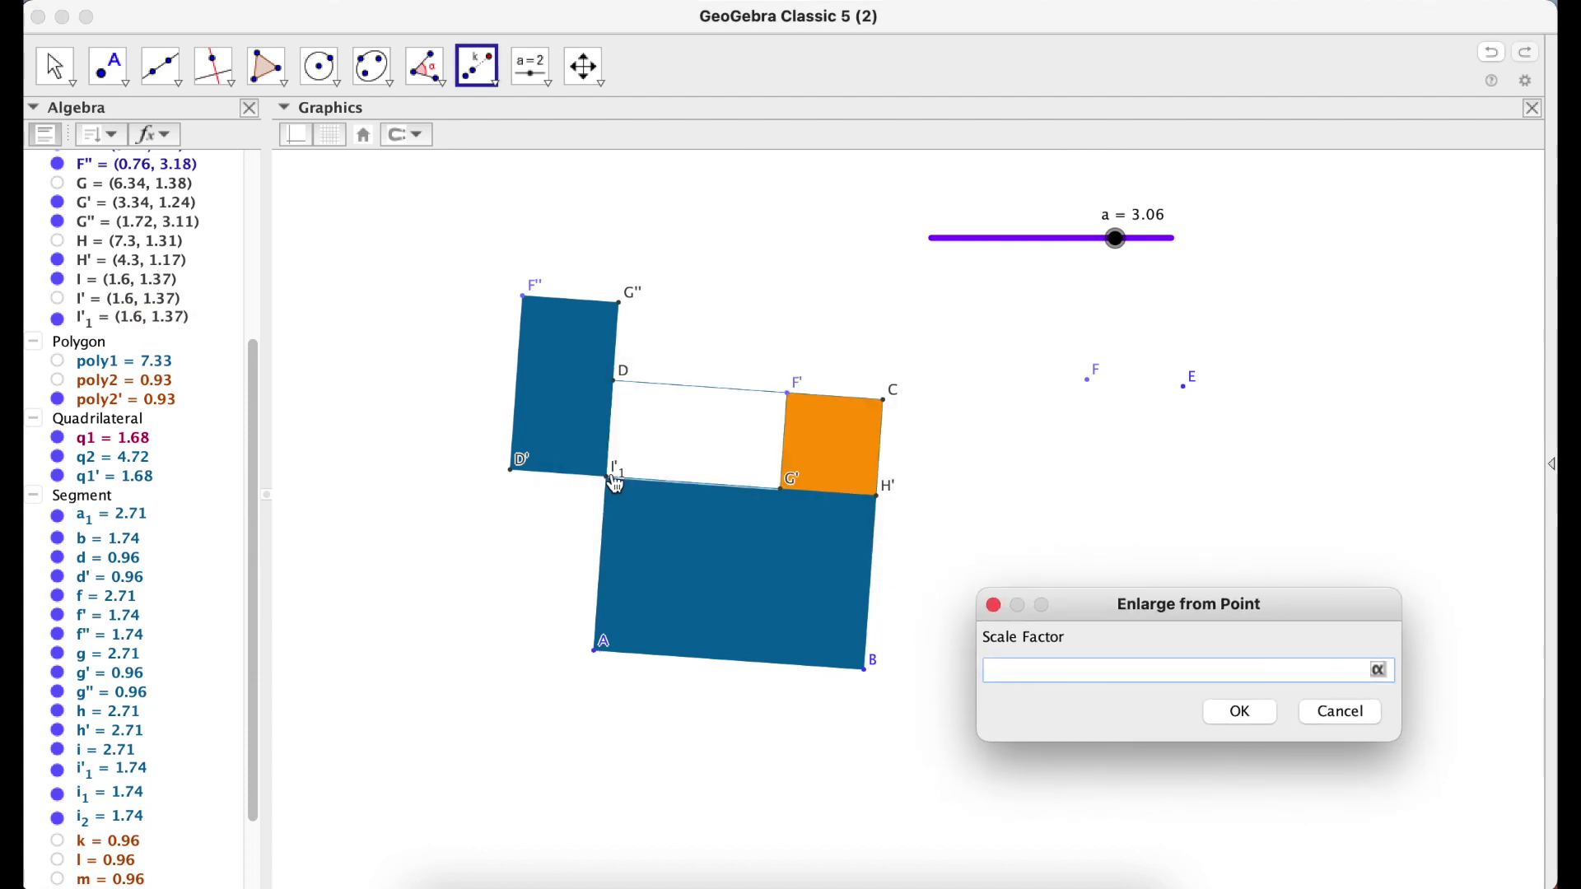
left_click_drag(1088, 604, 1086, 602)
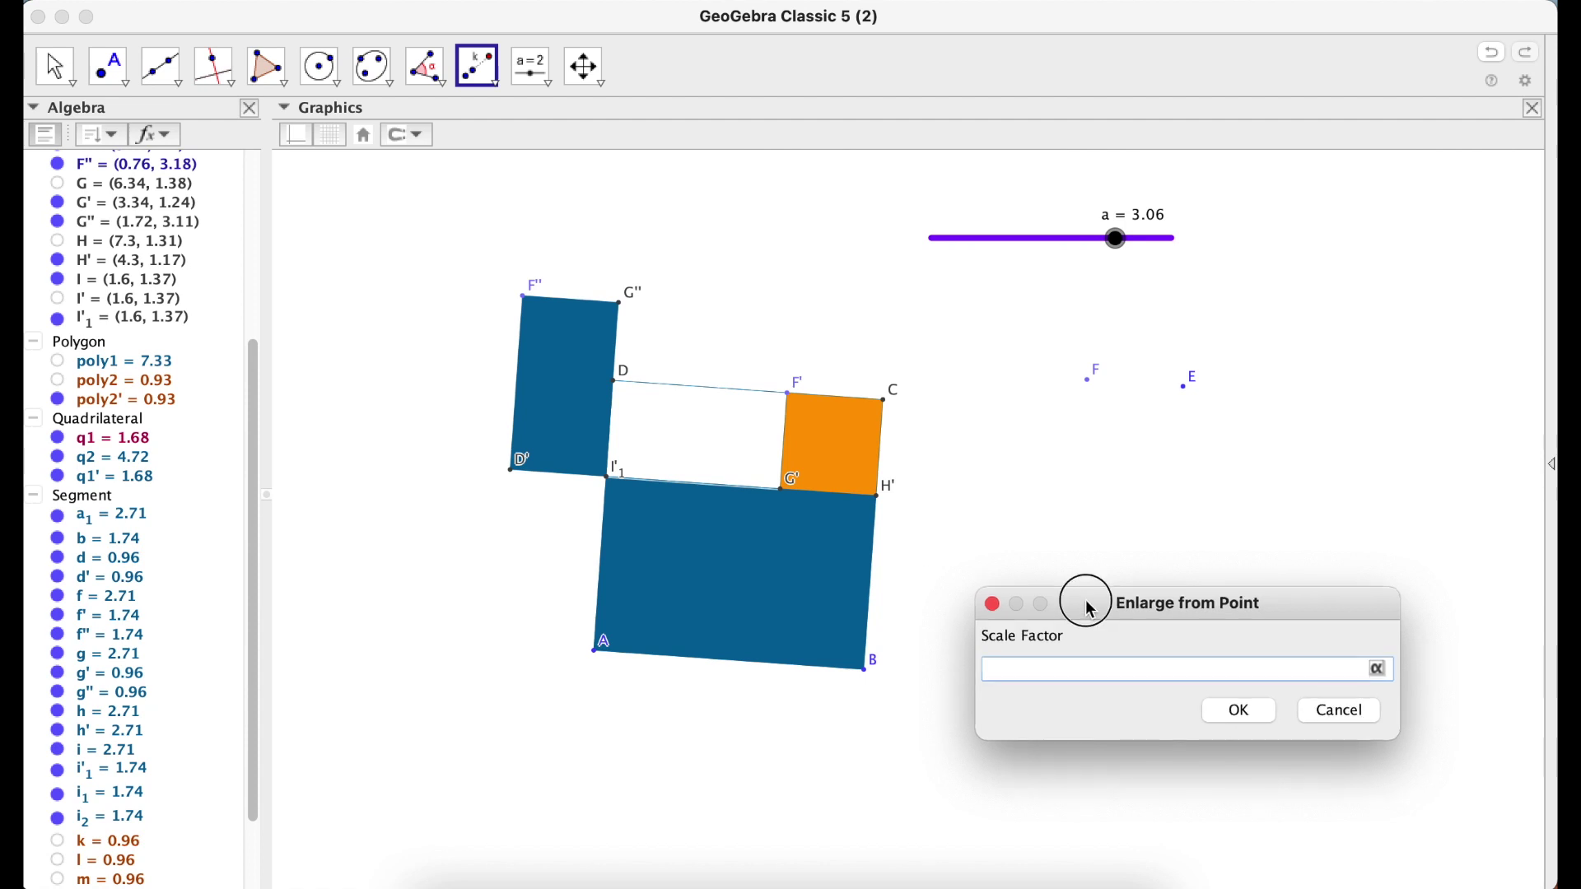
Step: Enlarge A from I with an if() scale factor of a-3 that applies while 3<=a<=4
type("if(3")
type("a")
type("4")
key("Left")
key("Left")
type("3 <")
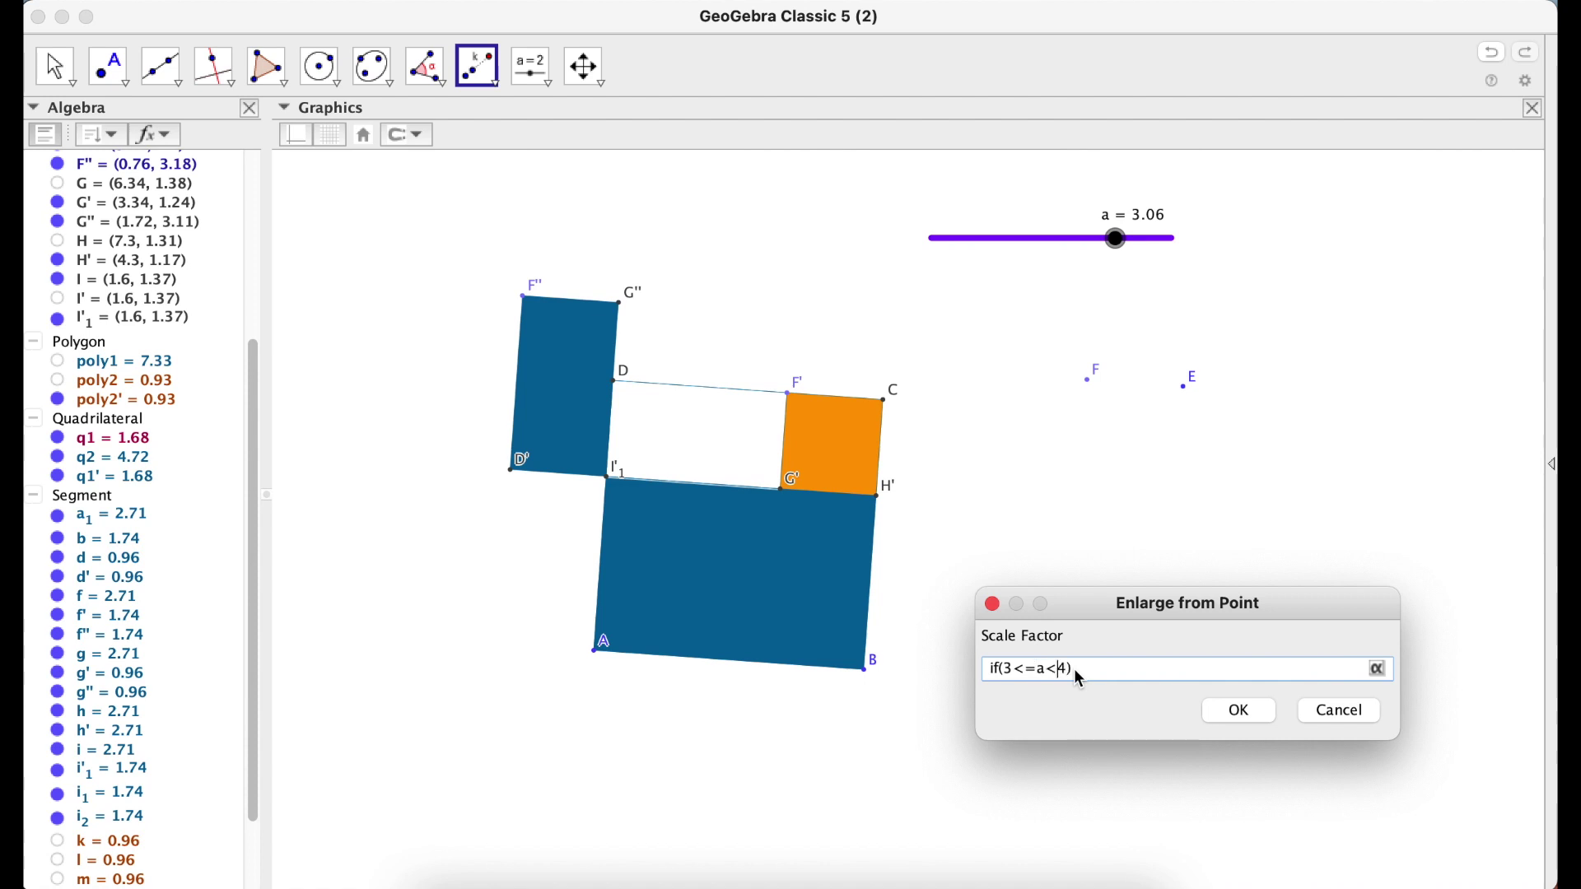
type(",(a-3")
left_click_drag(1002, 669, 1081, 668)
left_click(1080, 662)
key("Right")
type("1")
left_click(1240, 712)
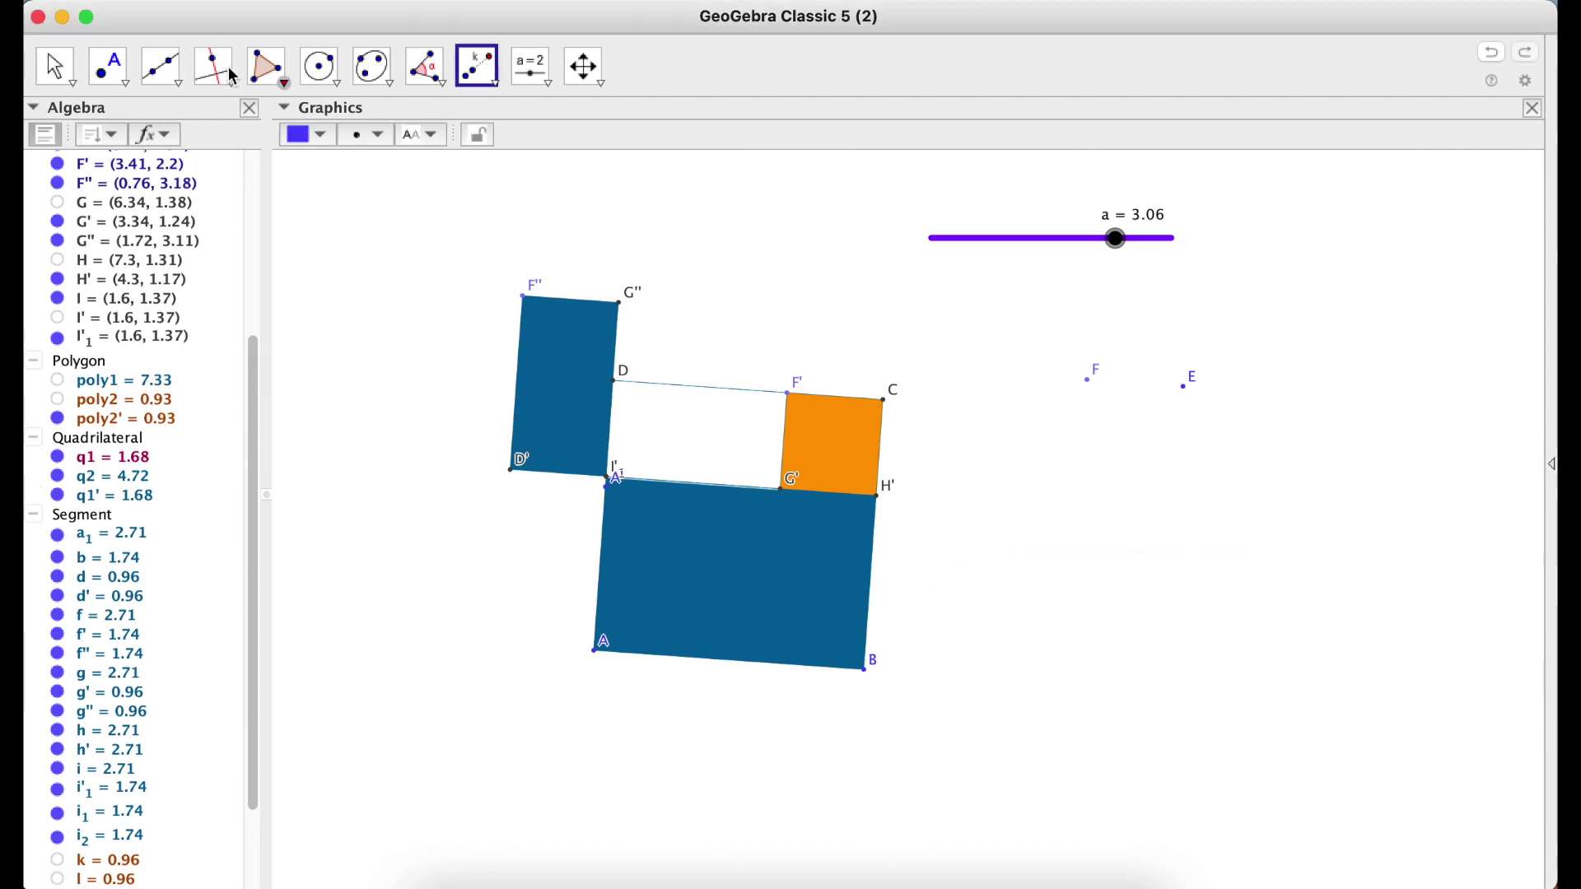
Step: Set slider a to 3.38 and draw a vector from I to the enlarged point A'
key("Escape")
left_click_drag(1118, 239, 1136, 239)
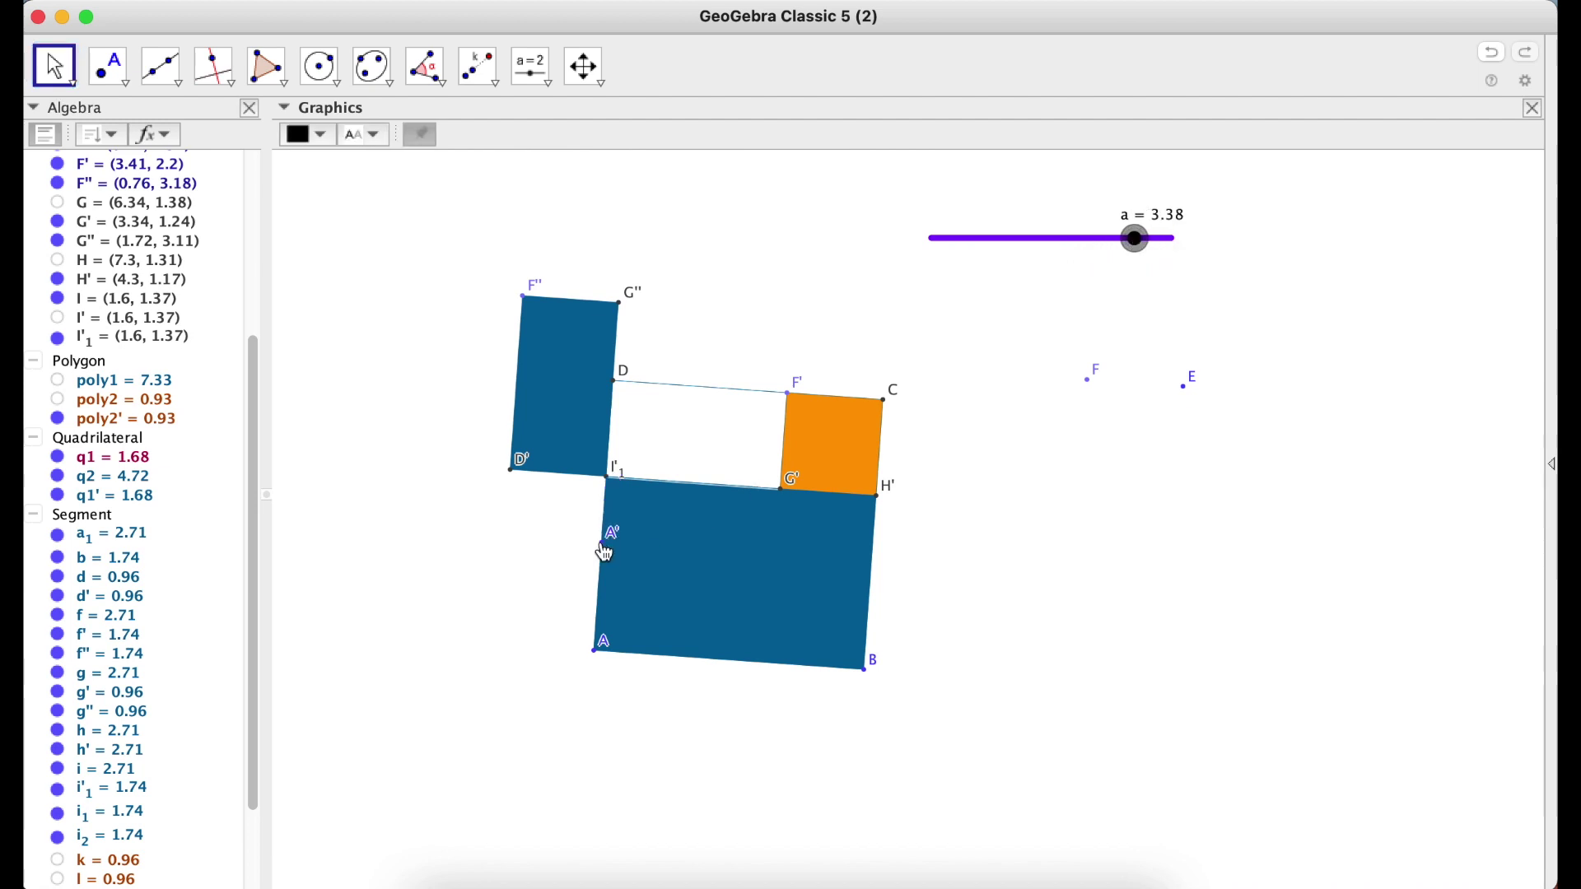
left_click(162, 66)
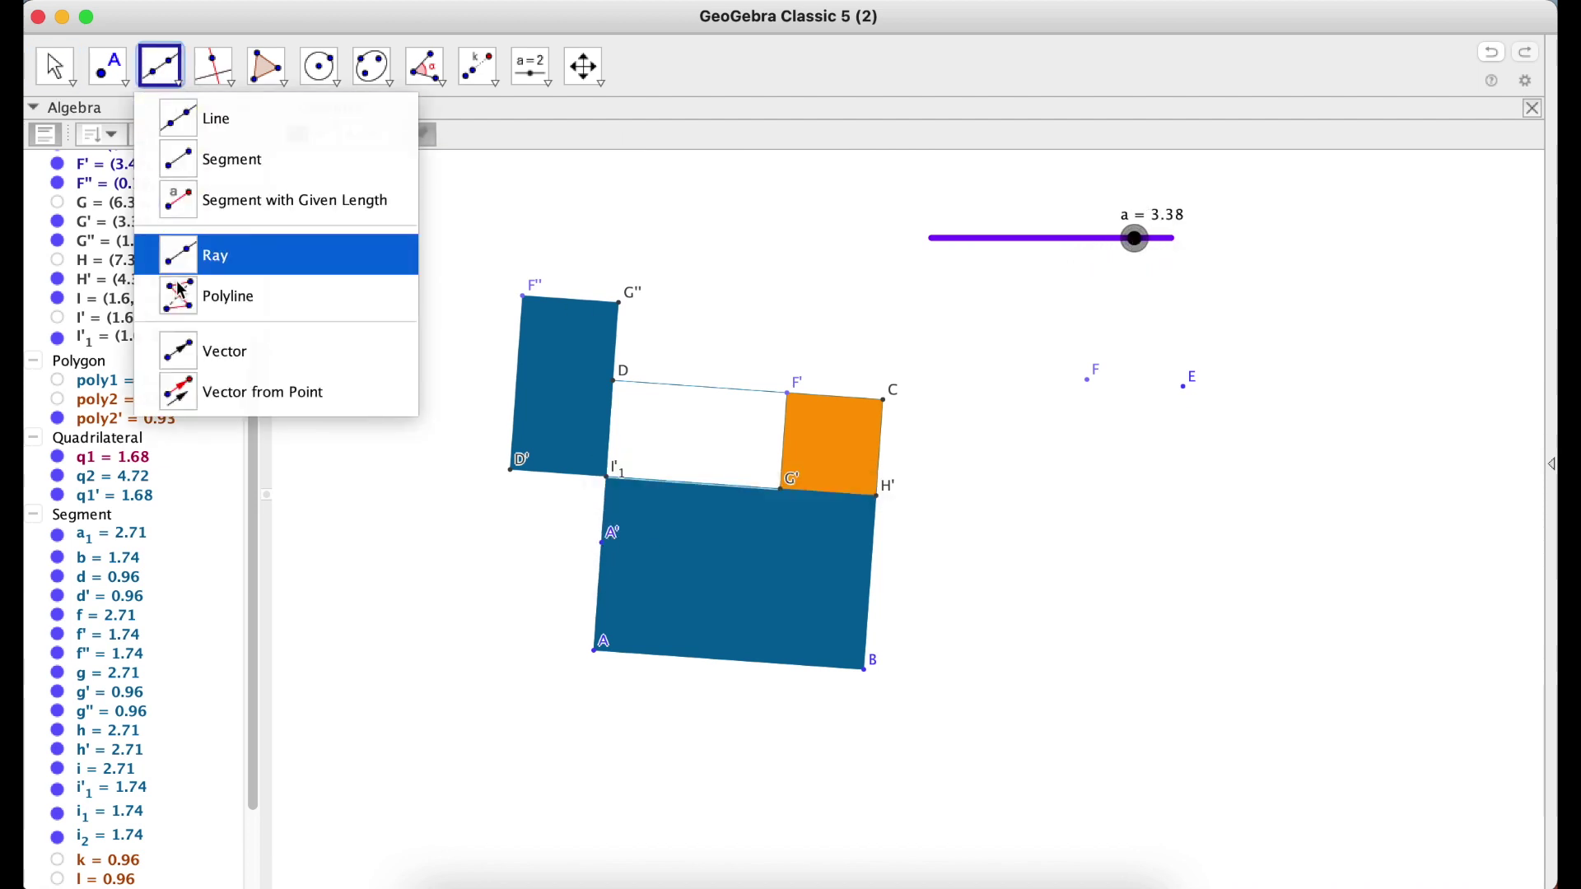
left_click(98, 298)
left_click(602, 544)
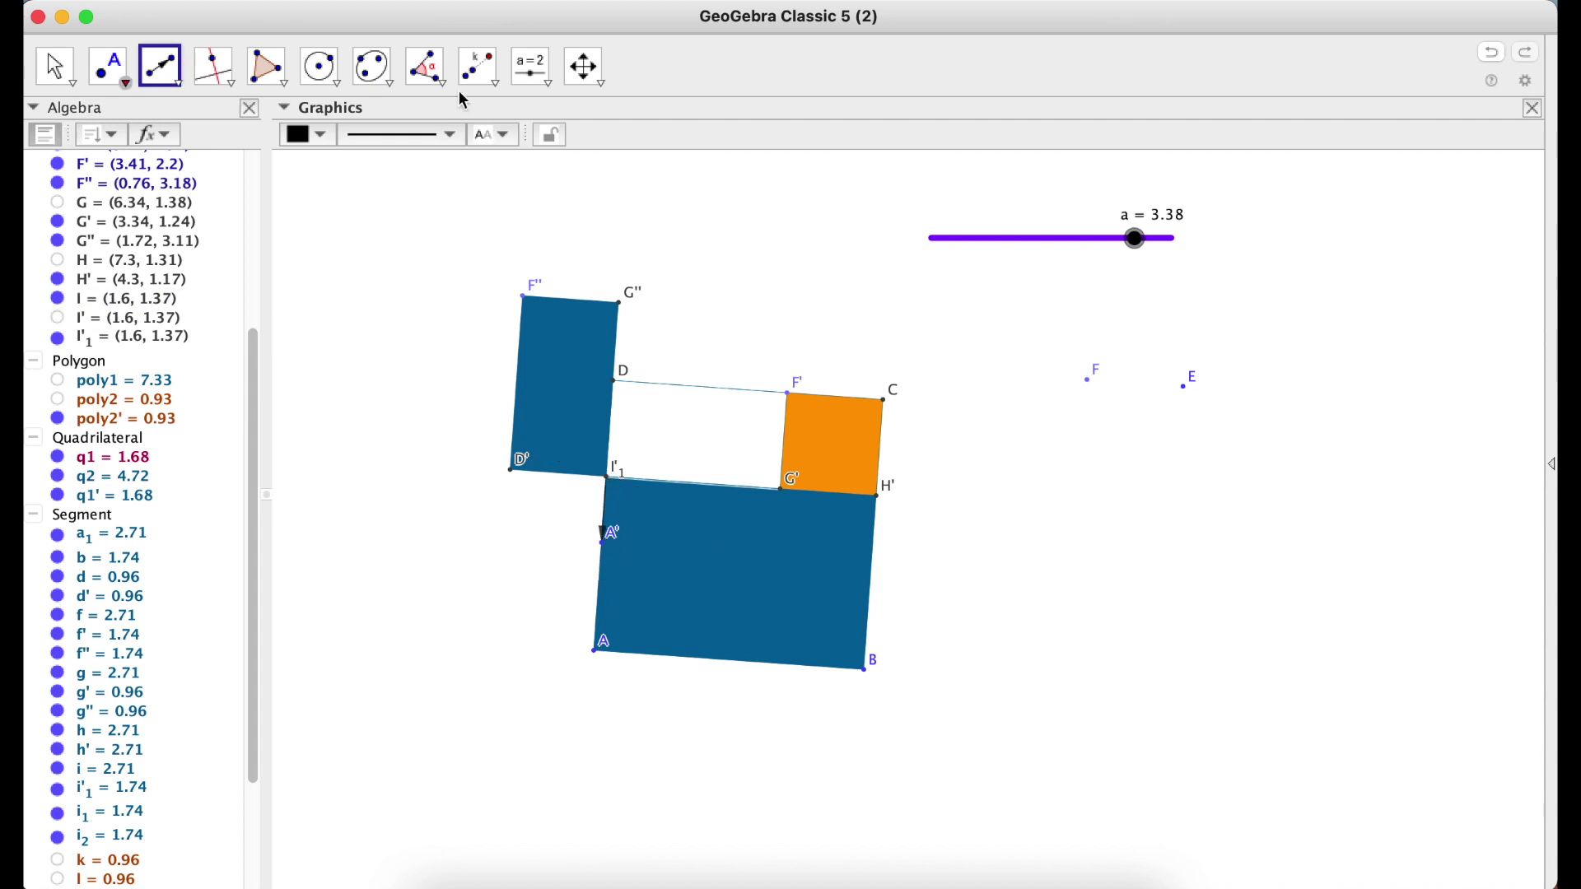
Step: Translate the rotated rectangle q1' by the vector v running from I to A'
left_click(494, 81)
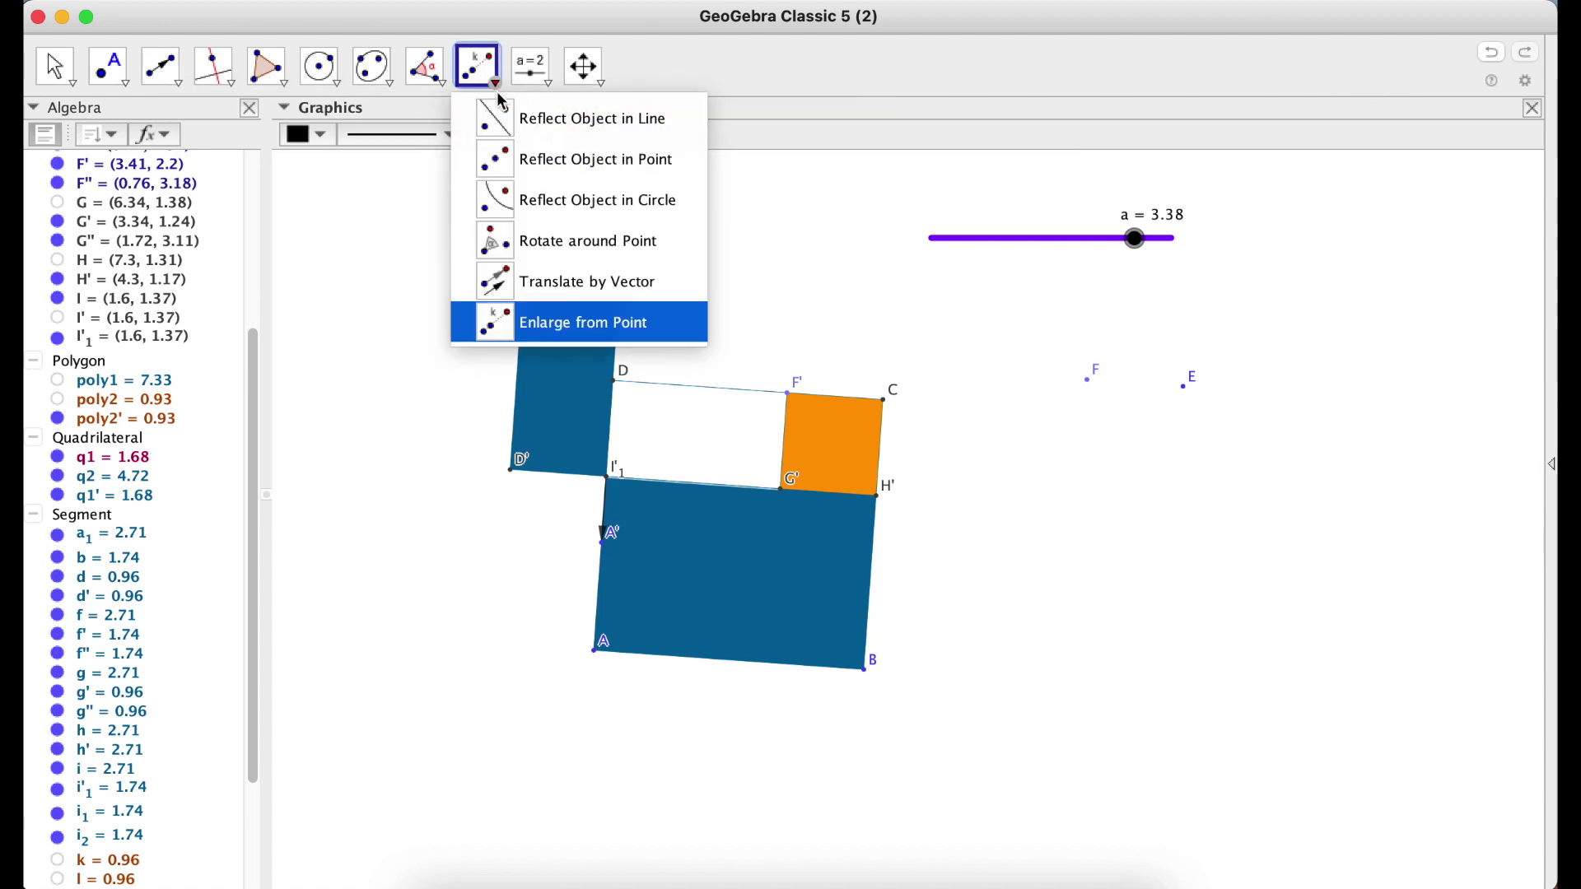
left_click(550, 288)
left_click(570, 403)
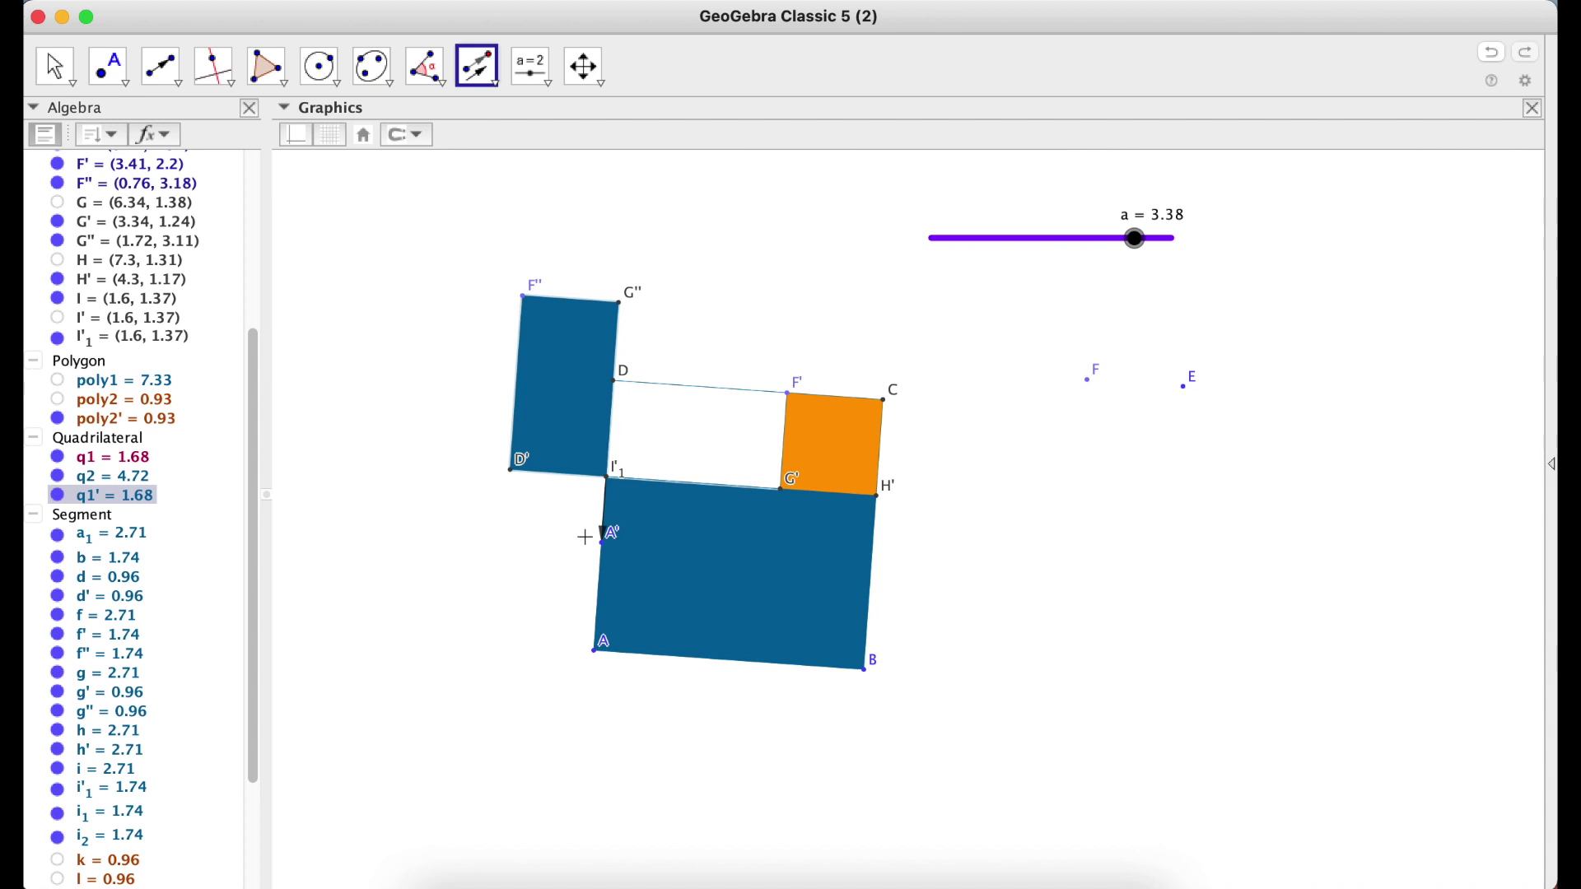
scroll(192, 627, "down", 5)
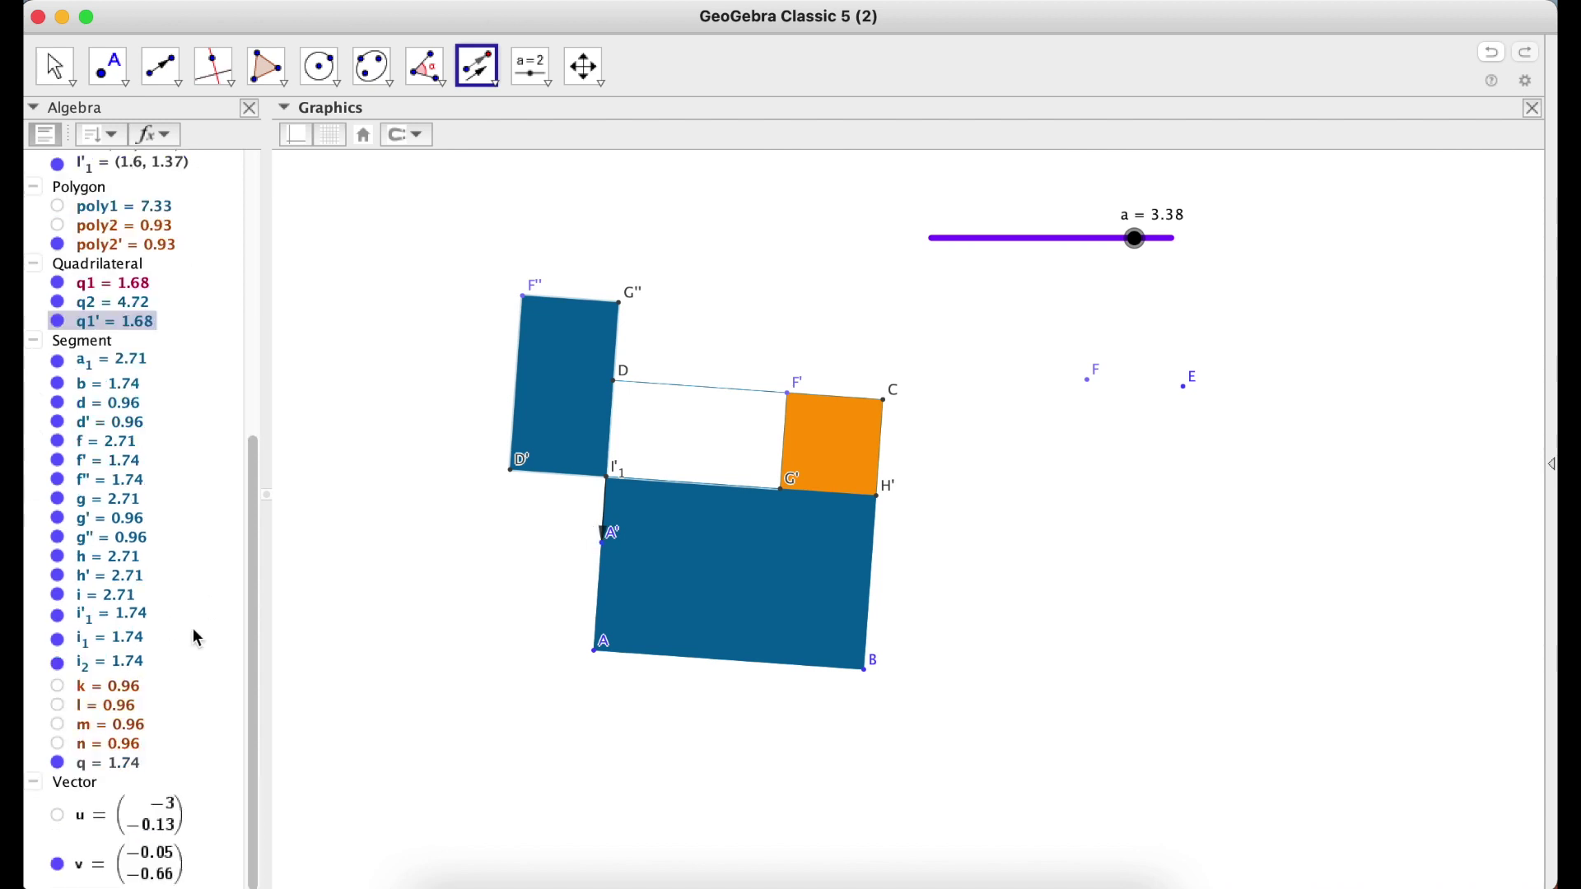
left_click(136, 871)
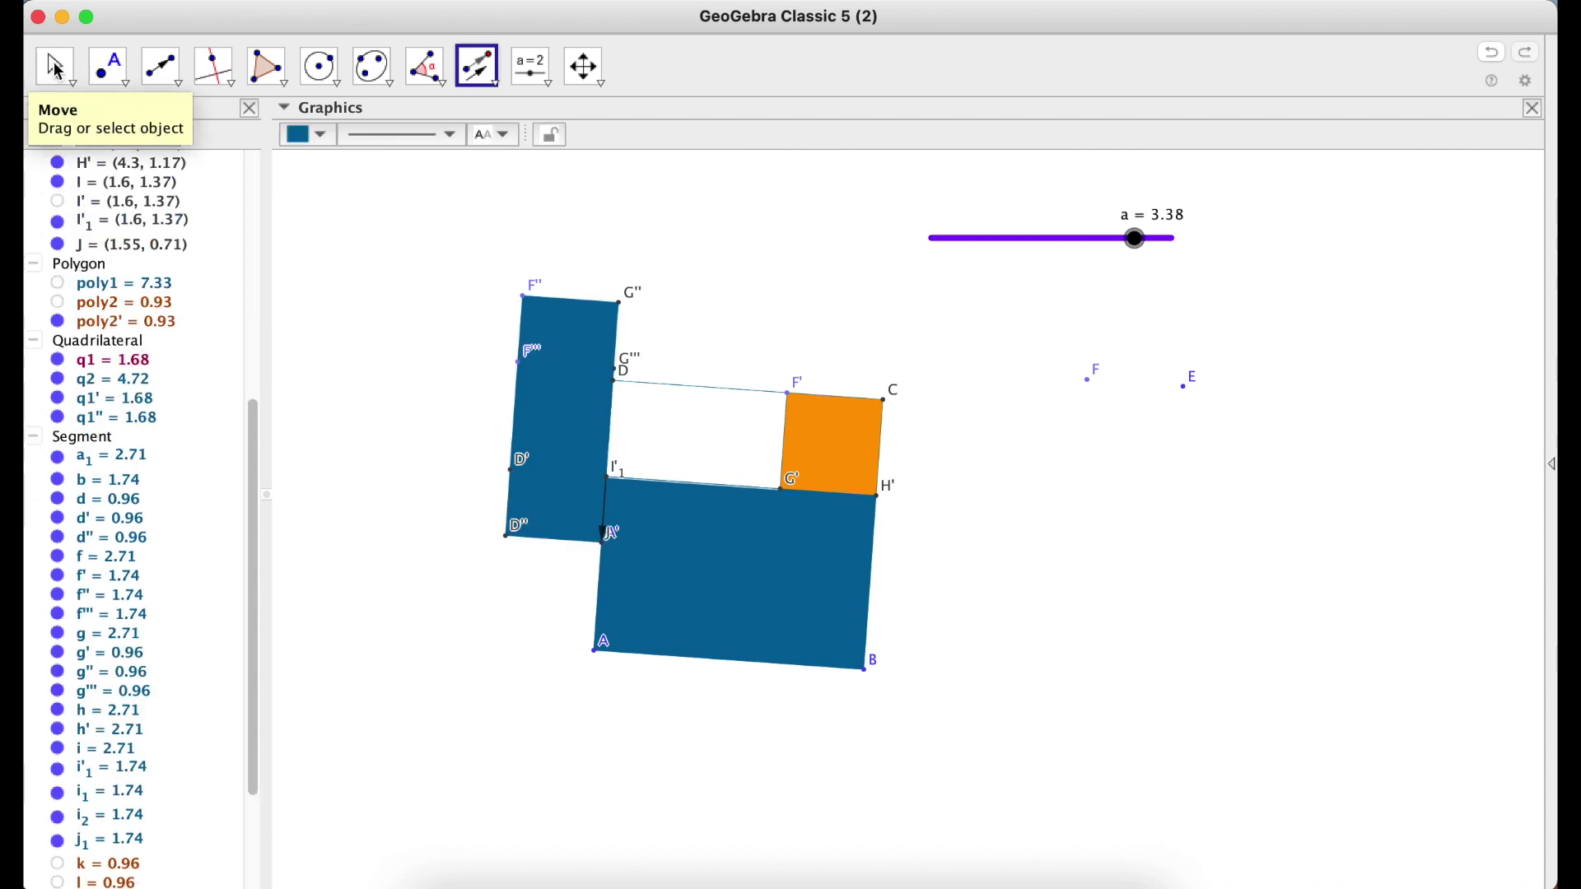
Step: Test the translated rectangle by running slider a to 4, back to 3.26 and up to 3.84, comparing it with q1'
left_click(54, 66)
left_click_drag(1136, 239, 1175, 240)
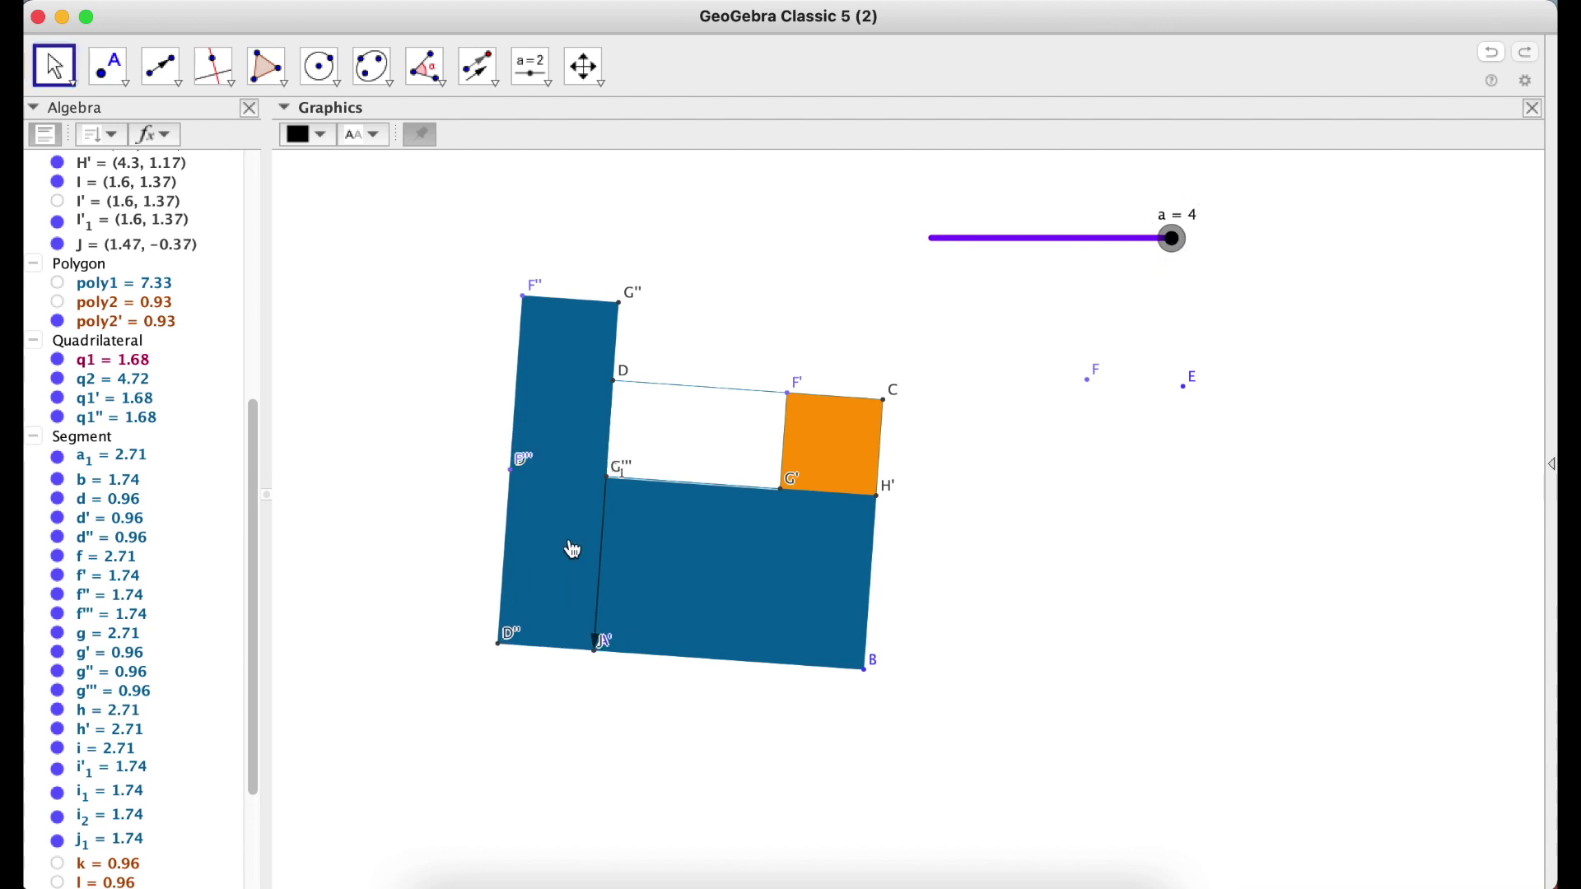
left_click(54, 80)
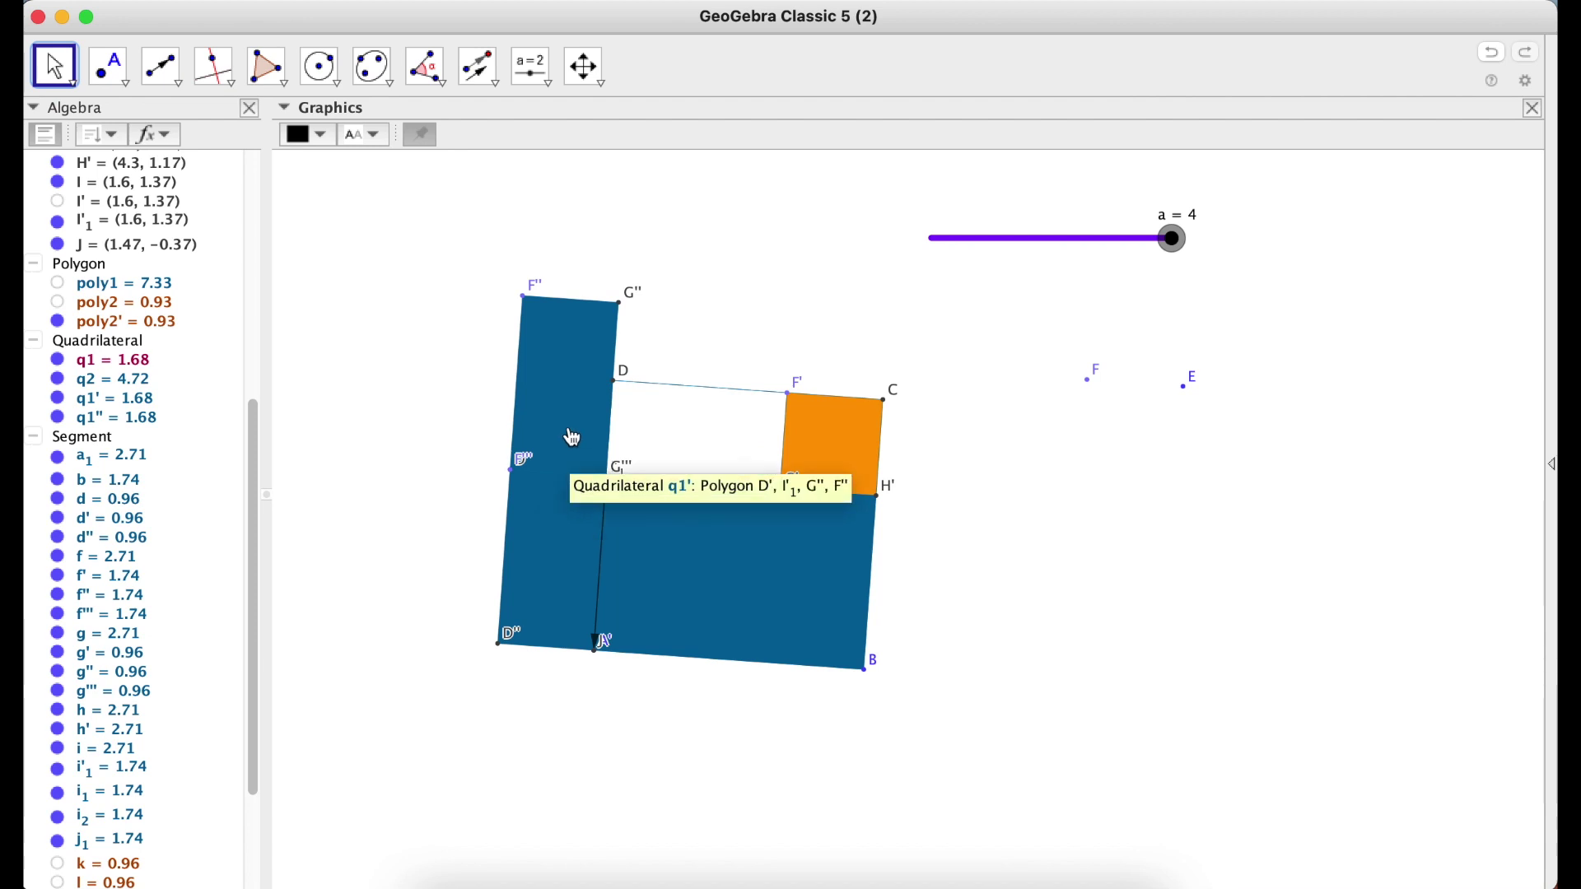
mouse_move(1174, 240)
left_mouse_down()
mouse_move(1129, 239)
mouse_move(1196, 254)
left_mouse_up()
left_click(582, 361)
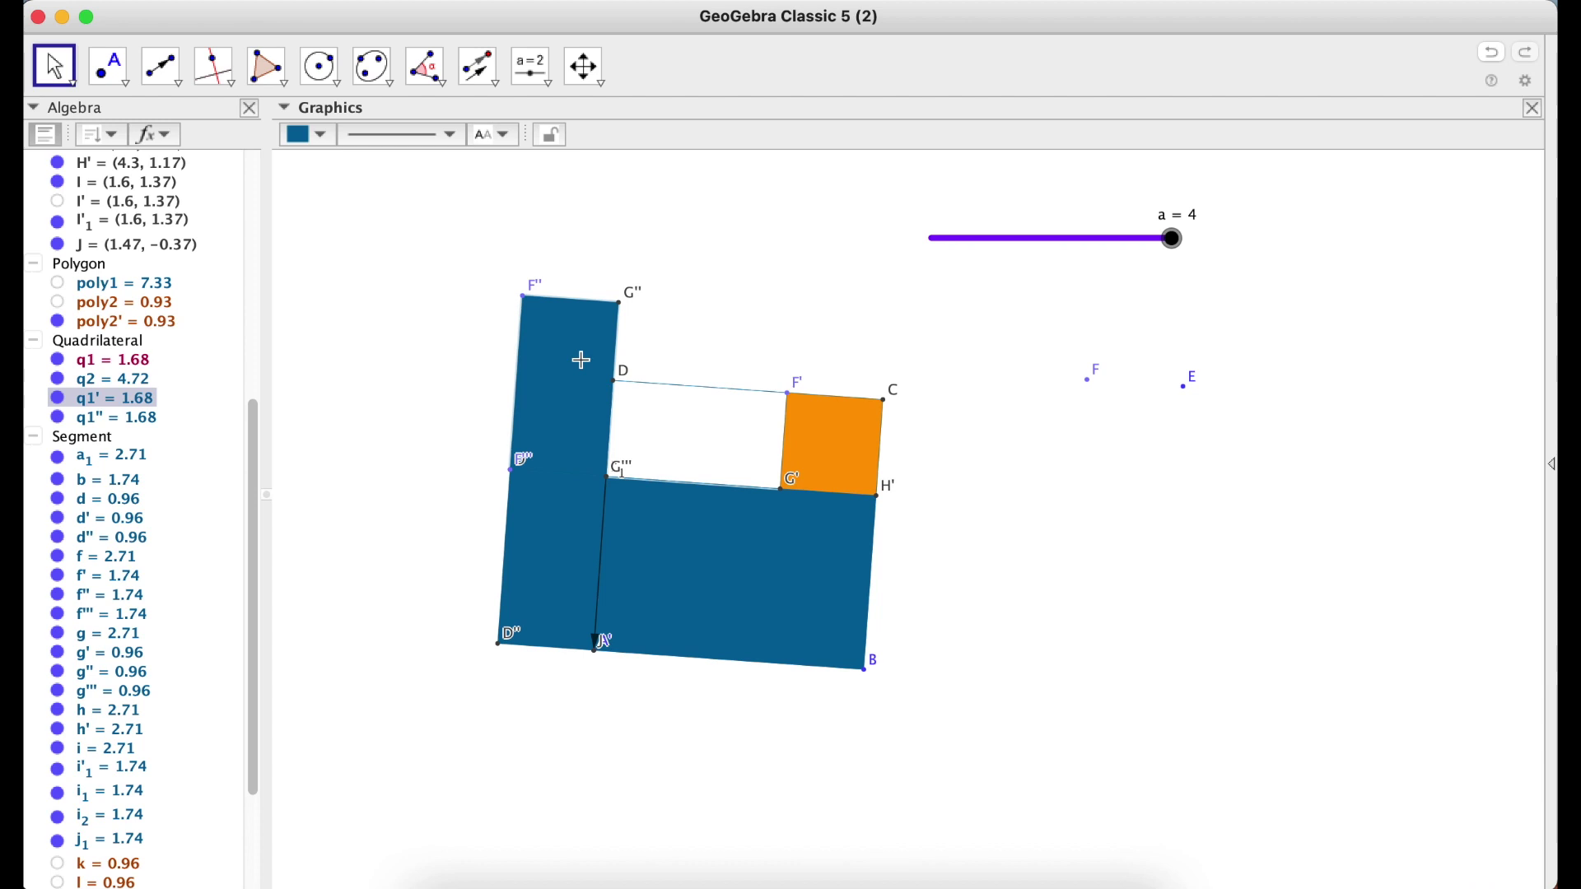
left_click_drag(1173, 240, 1132, 246)
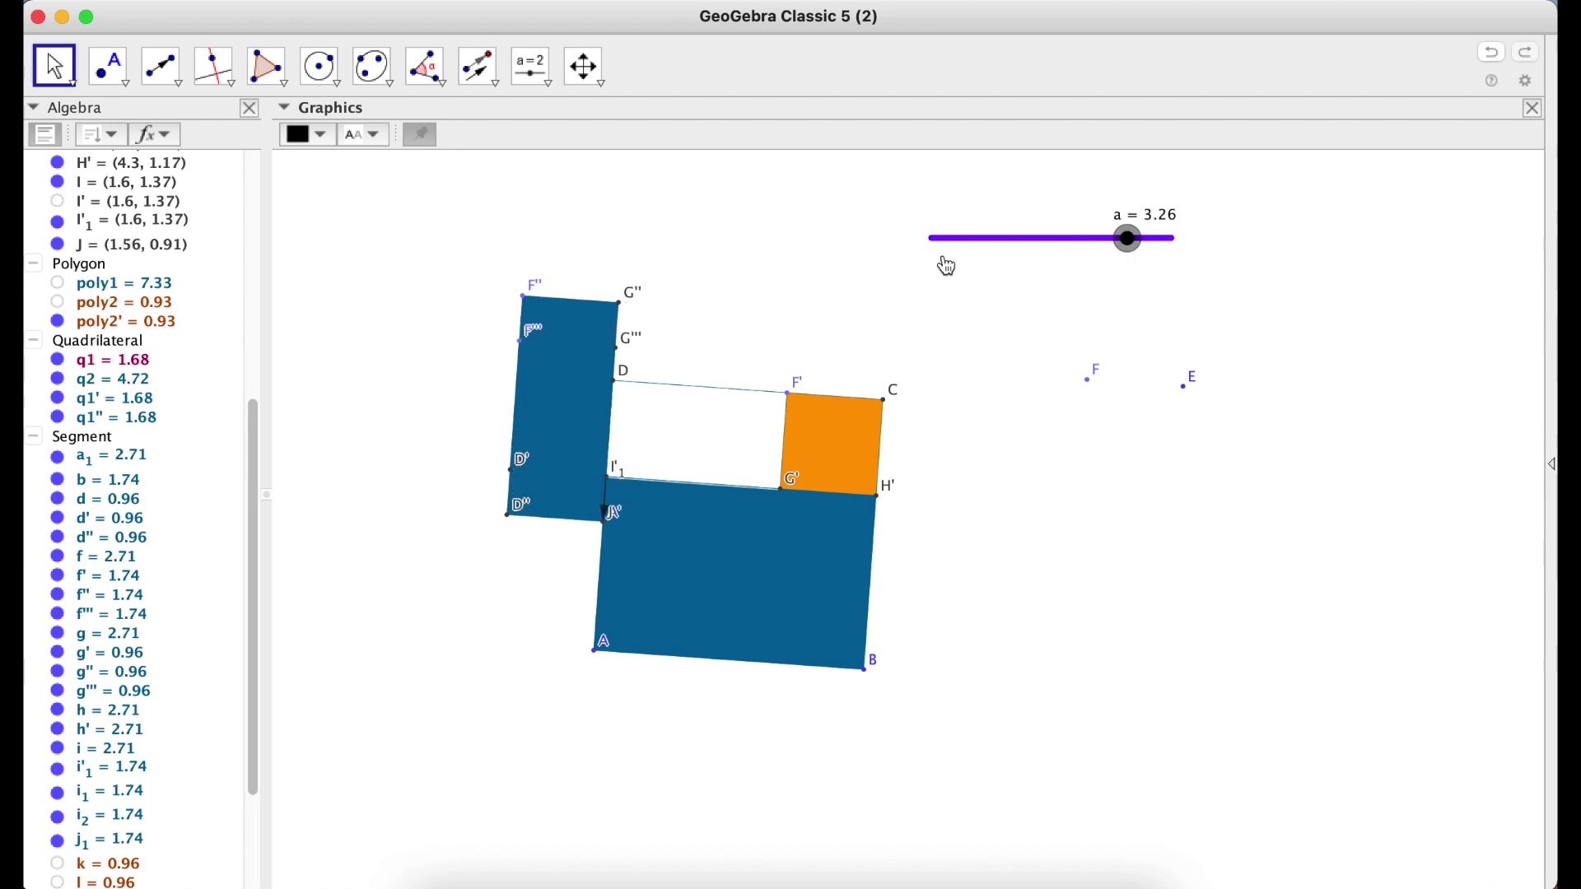
left_click(591, 325)
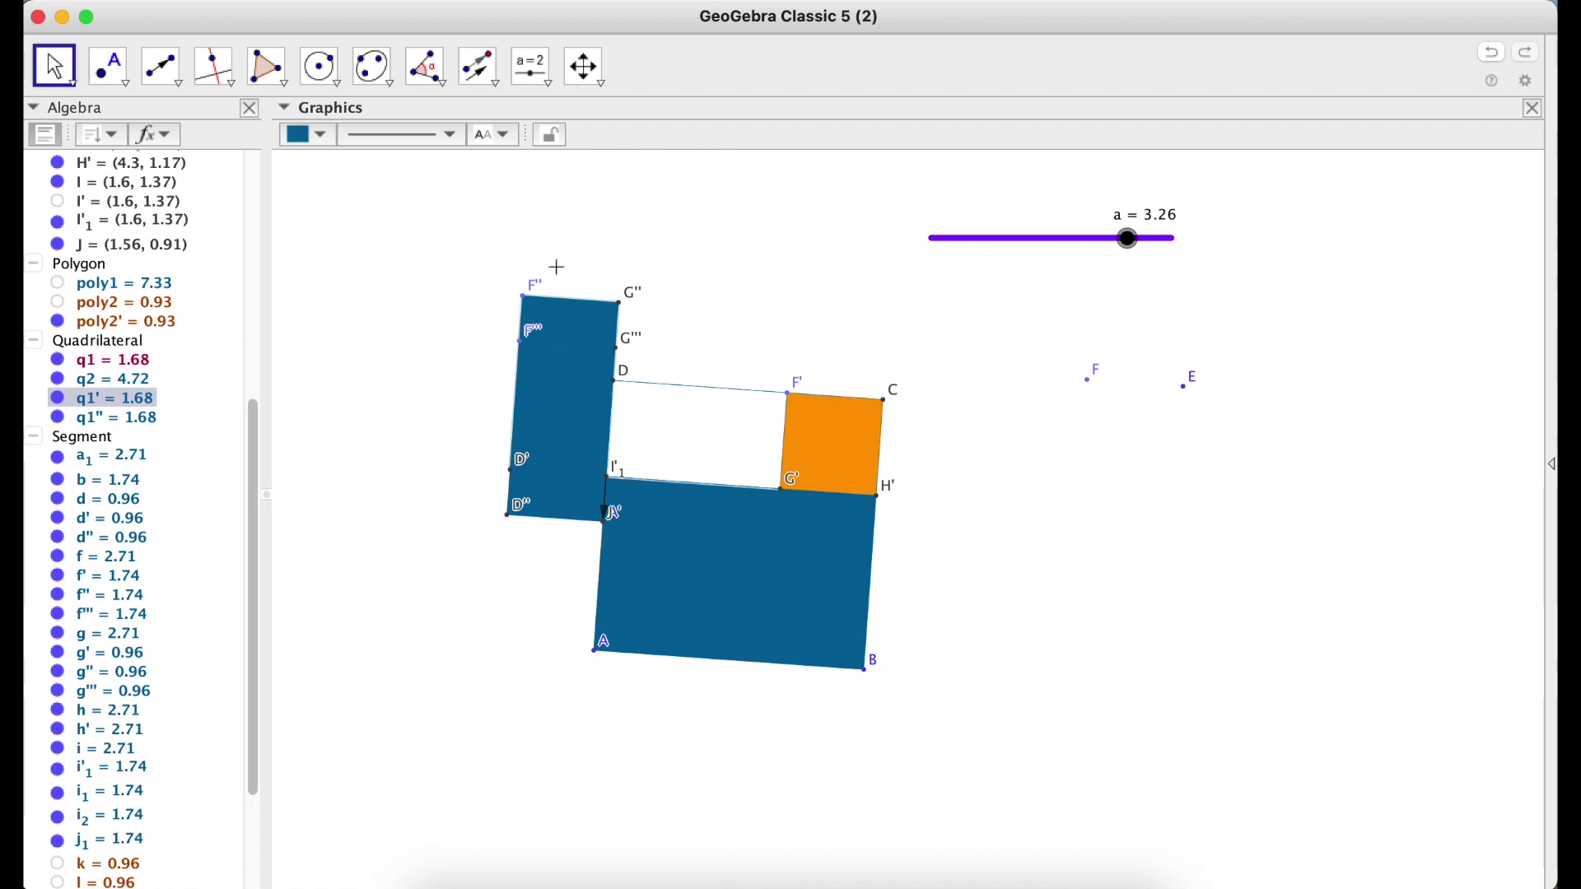
left_click_drag(1130, 240, 1164, 239)
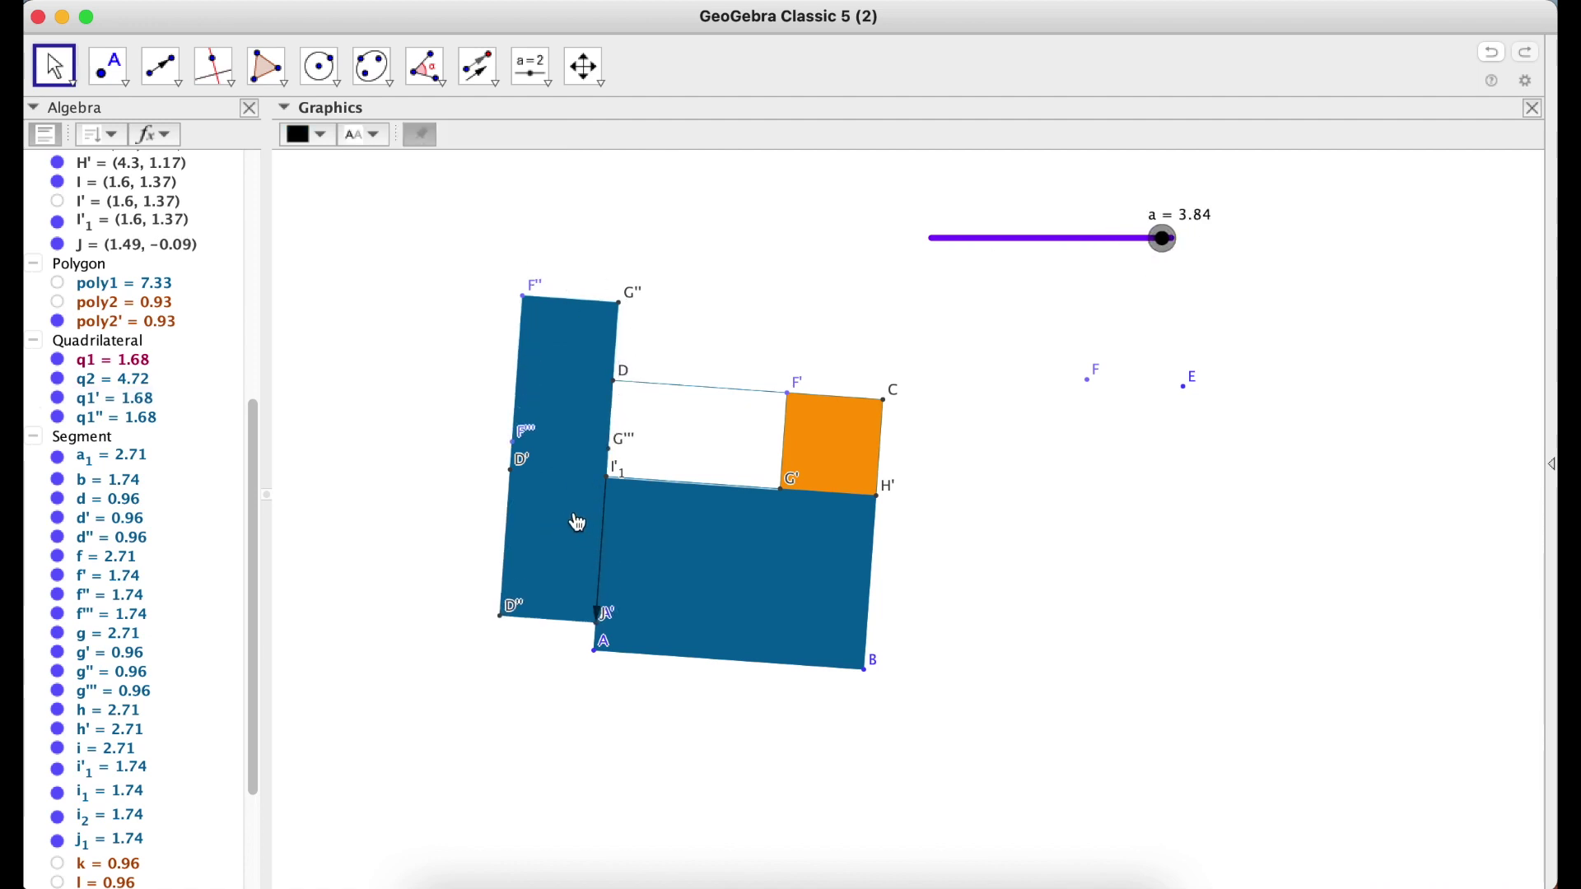
Step: Change the display condition of the rotated rectangle q1' to 3 ≥ a ≥ 2
left_click(549, 353)
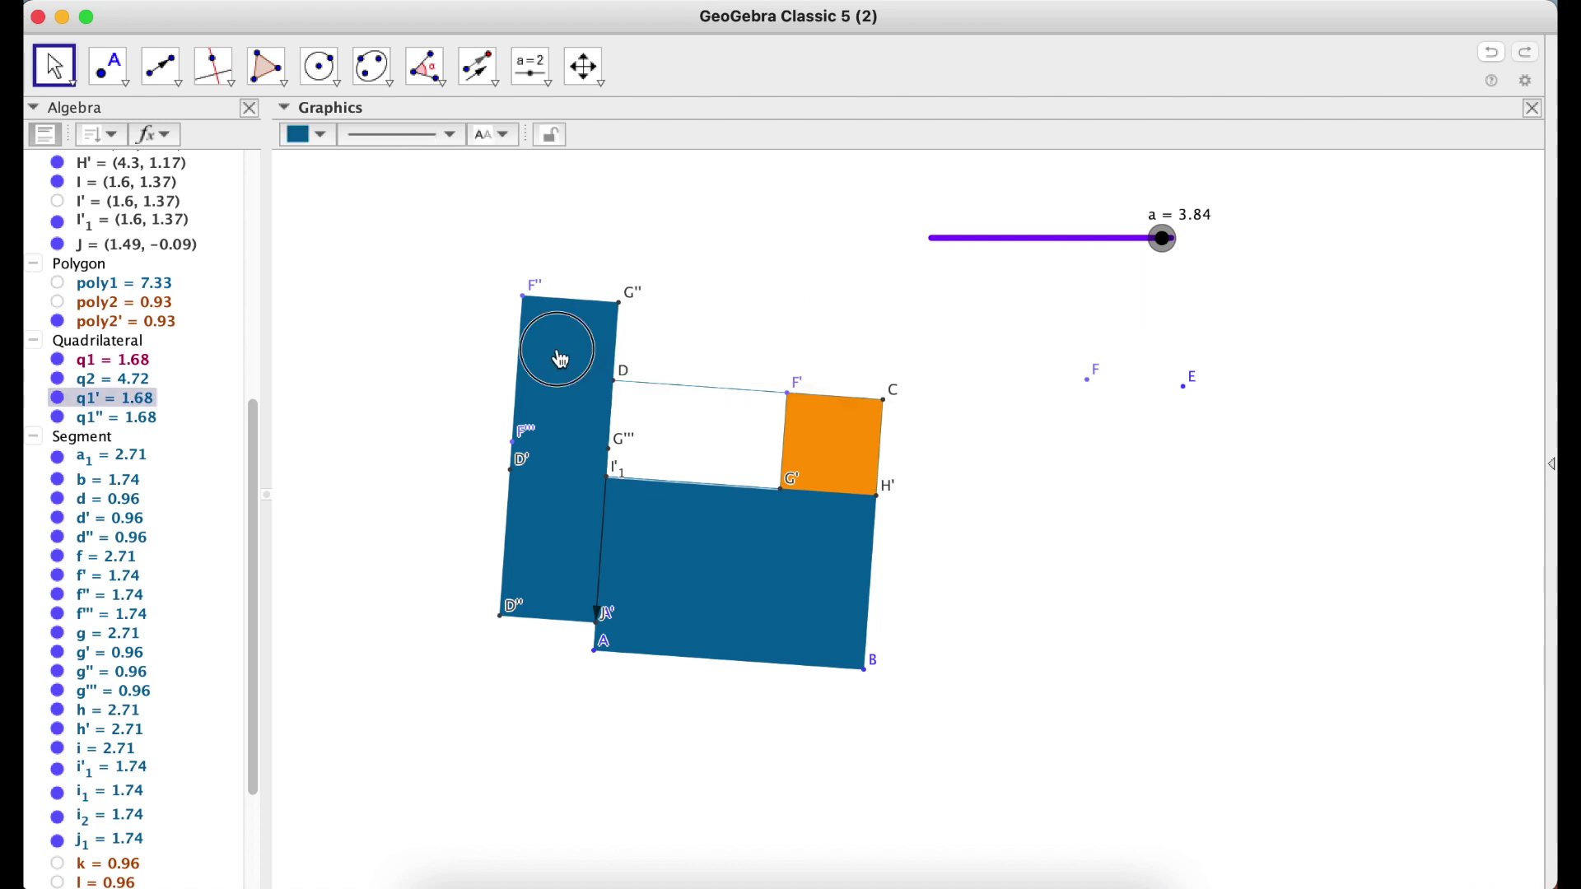
right_click(557, 351)
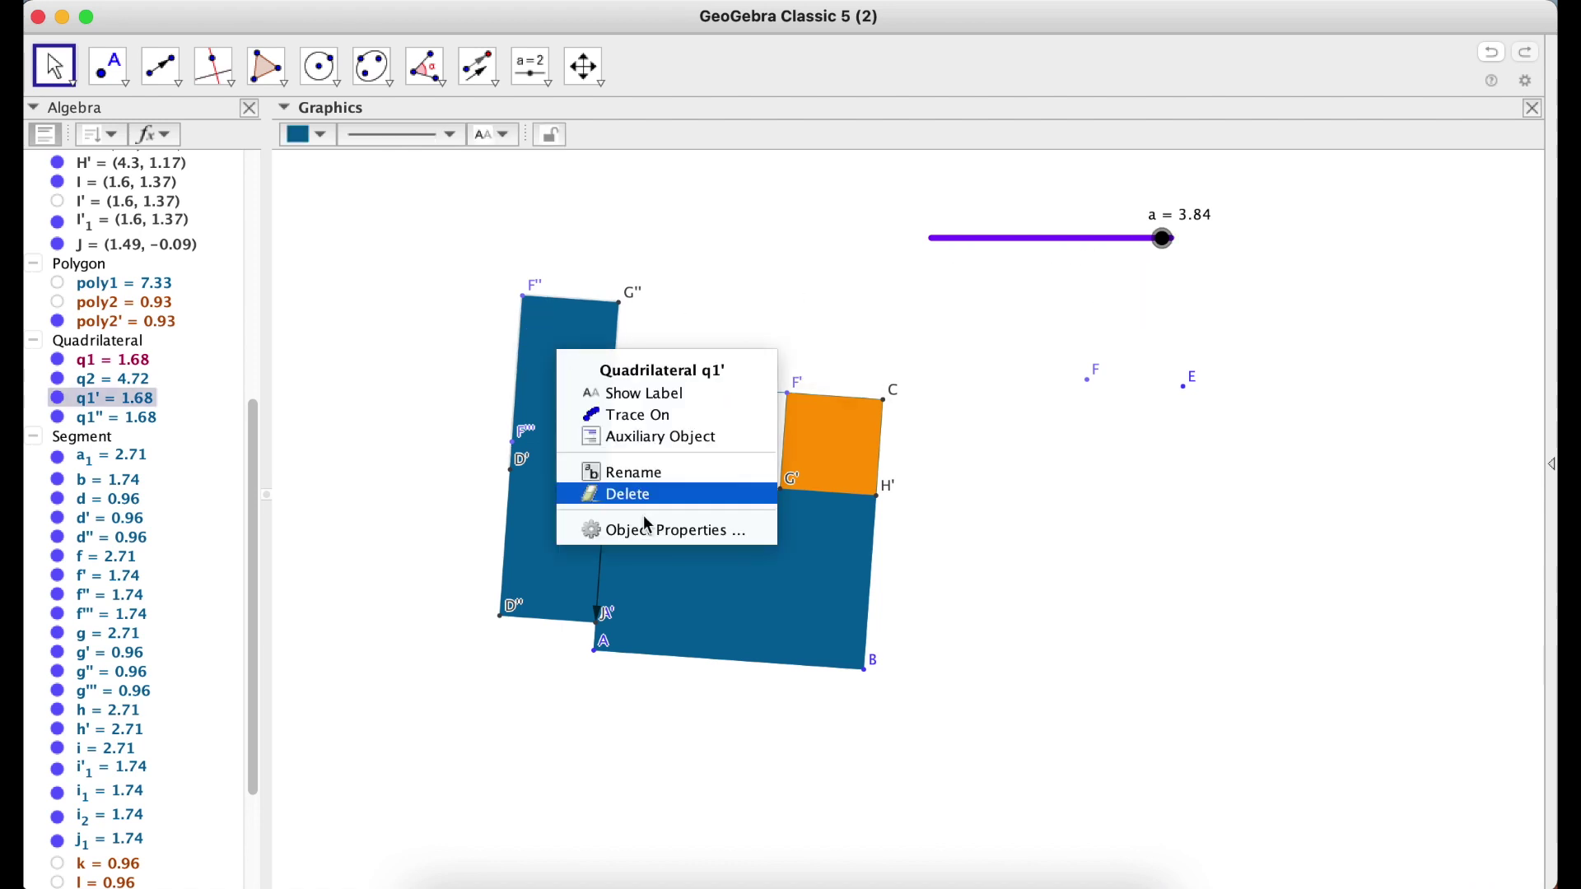
left_click(654, 531)
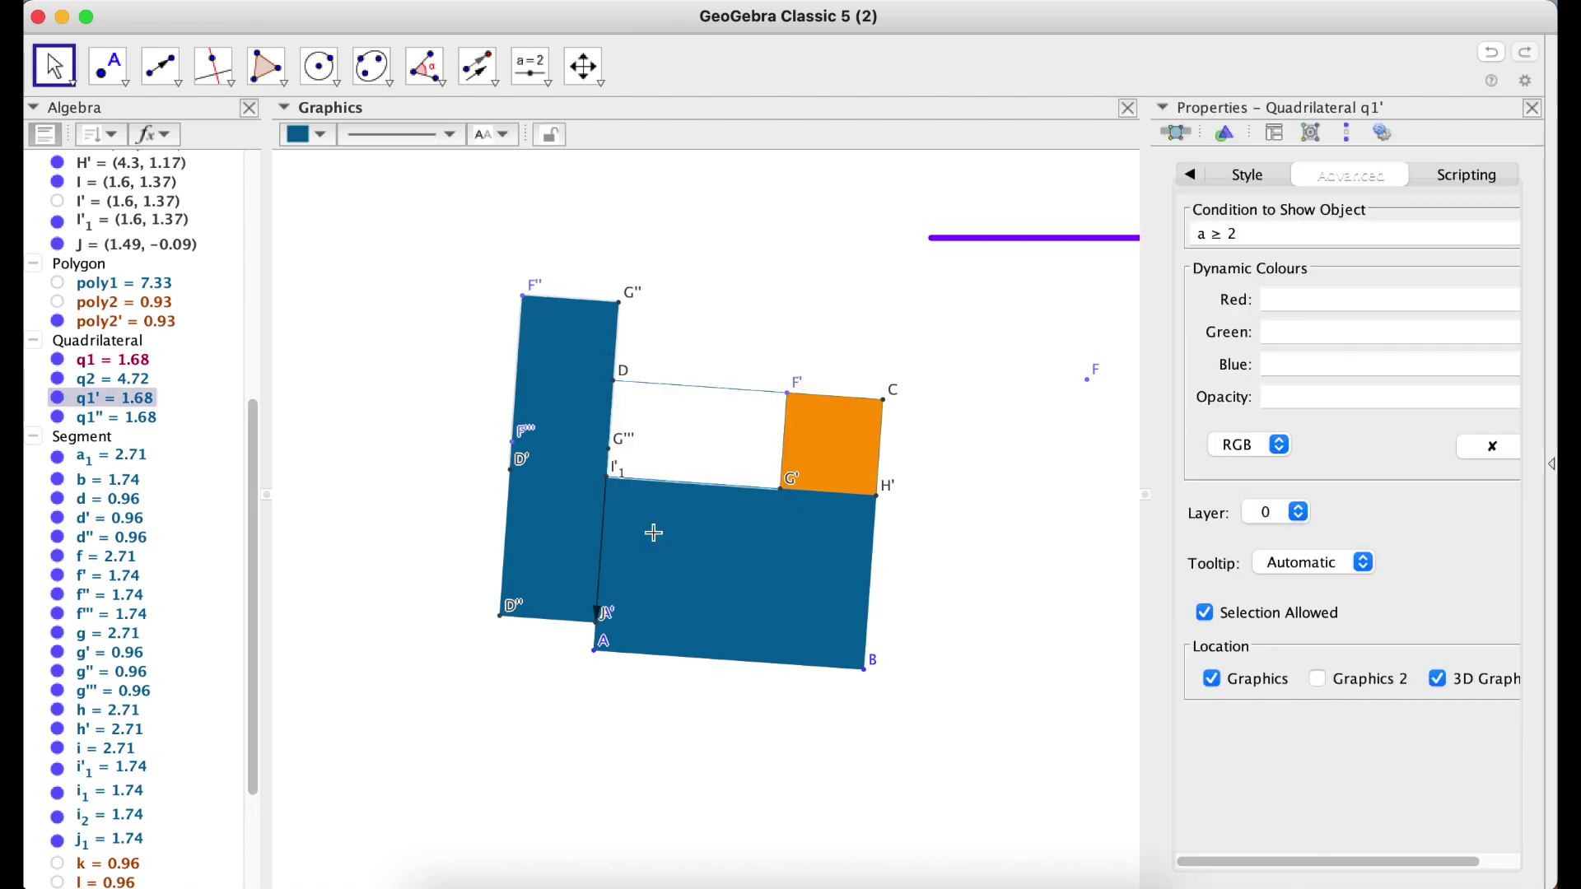
left_click(1275, 235)
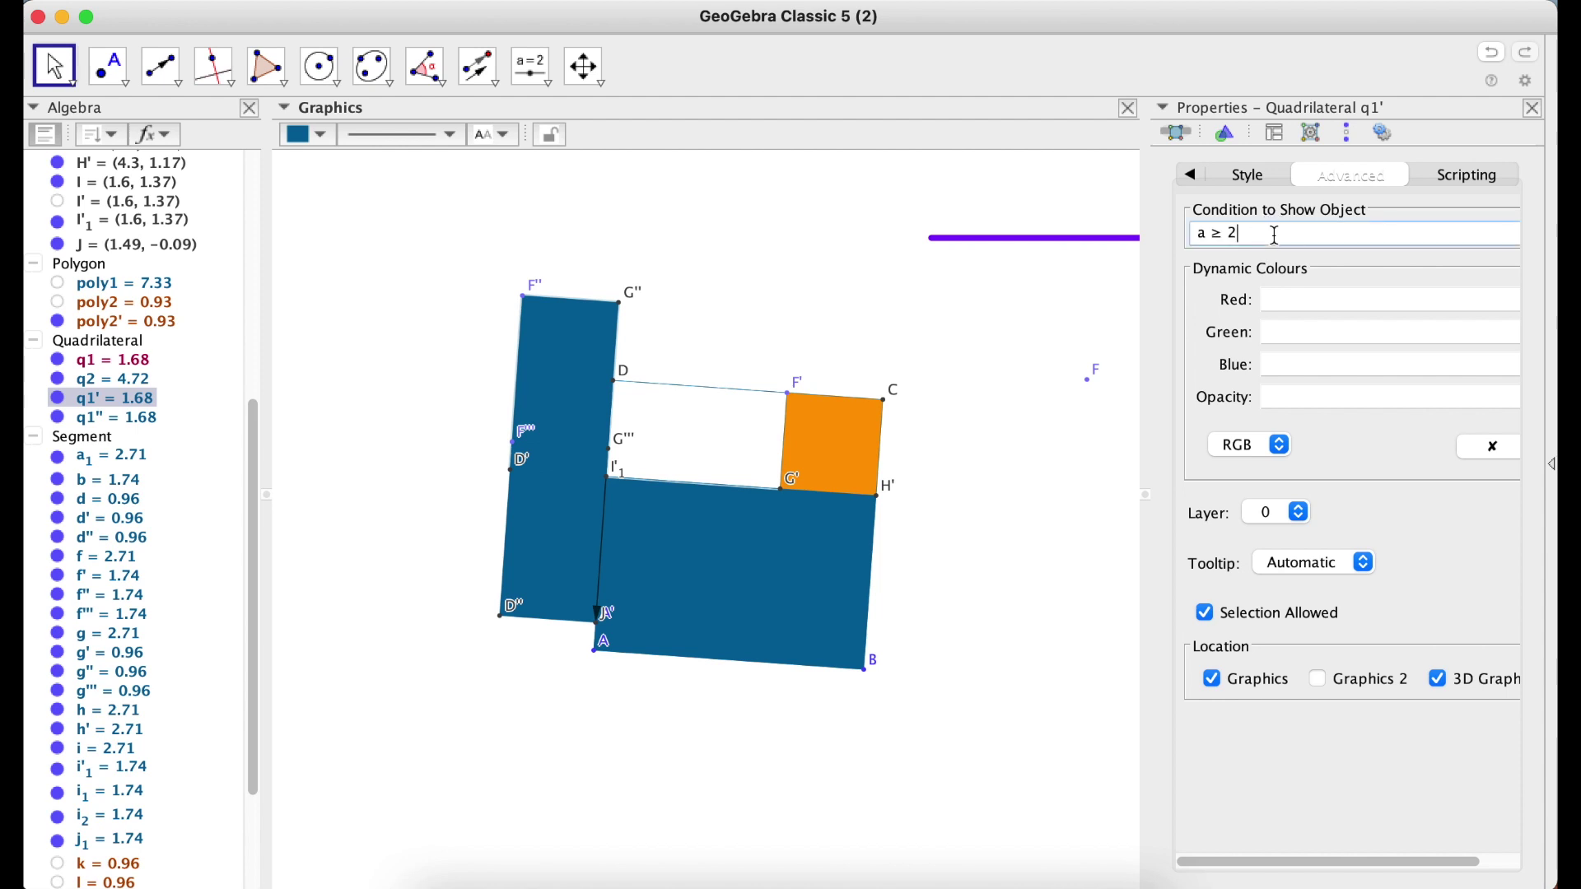
triple_click(1200, 235)
left_click(1199, 236)
type(">=")
key("Left")
key("Left")
type("3")
left_click_drag(1276, 234, 1200, 233)
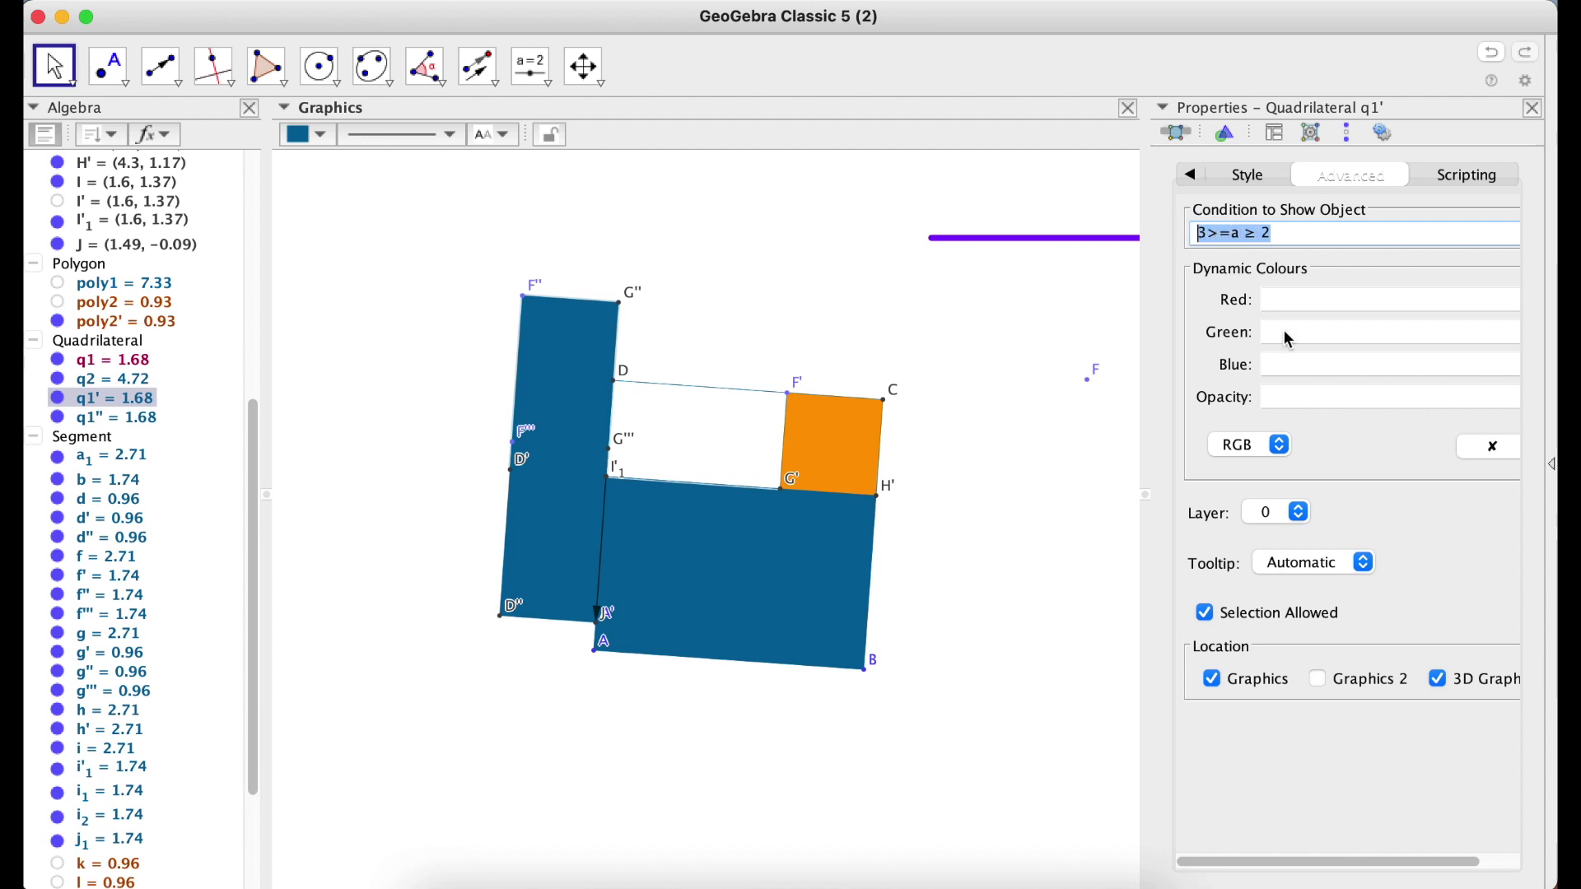
left_click(1297, 402)
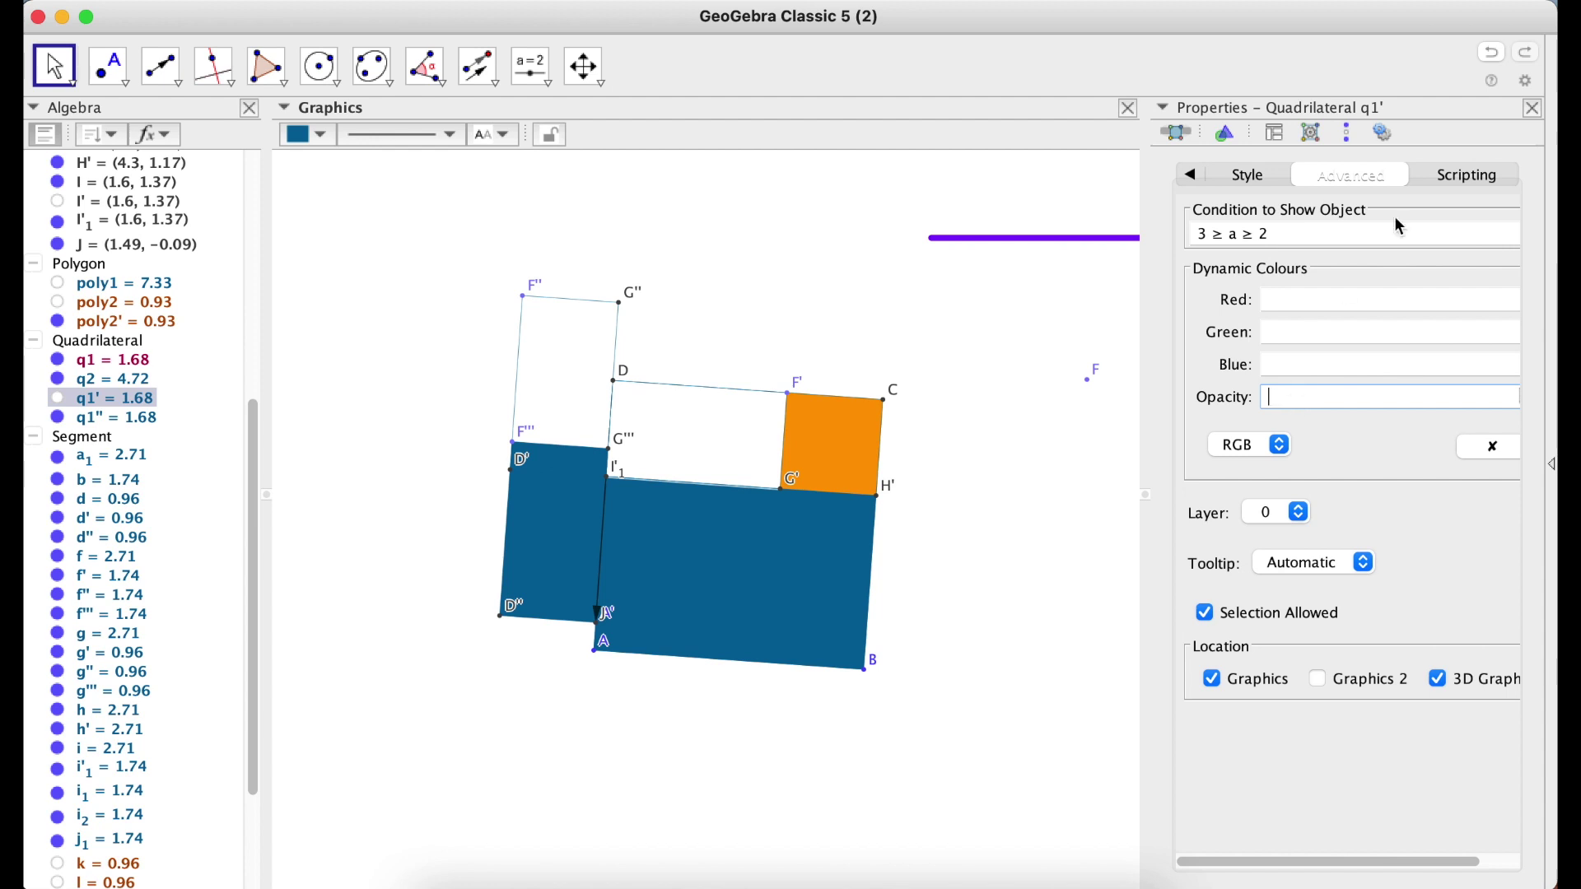
left_click(1533, 108)
Step: Set slider a to 4 and give the rotated rectangle's segments i'₁, g'' and f'' the display condition 3 ≥ a ≥ 2
mouse_move(1169, 239)
left_mouse_down()
mouse_move(1038, 239)
mouse_move(1174, 224)
left_mouse_up()
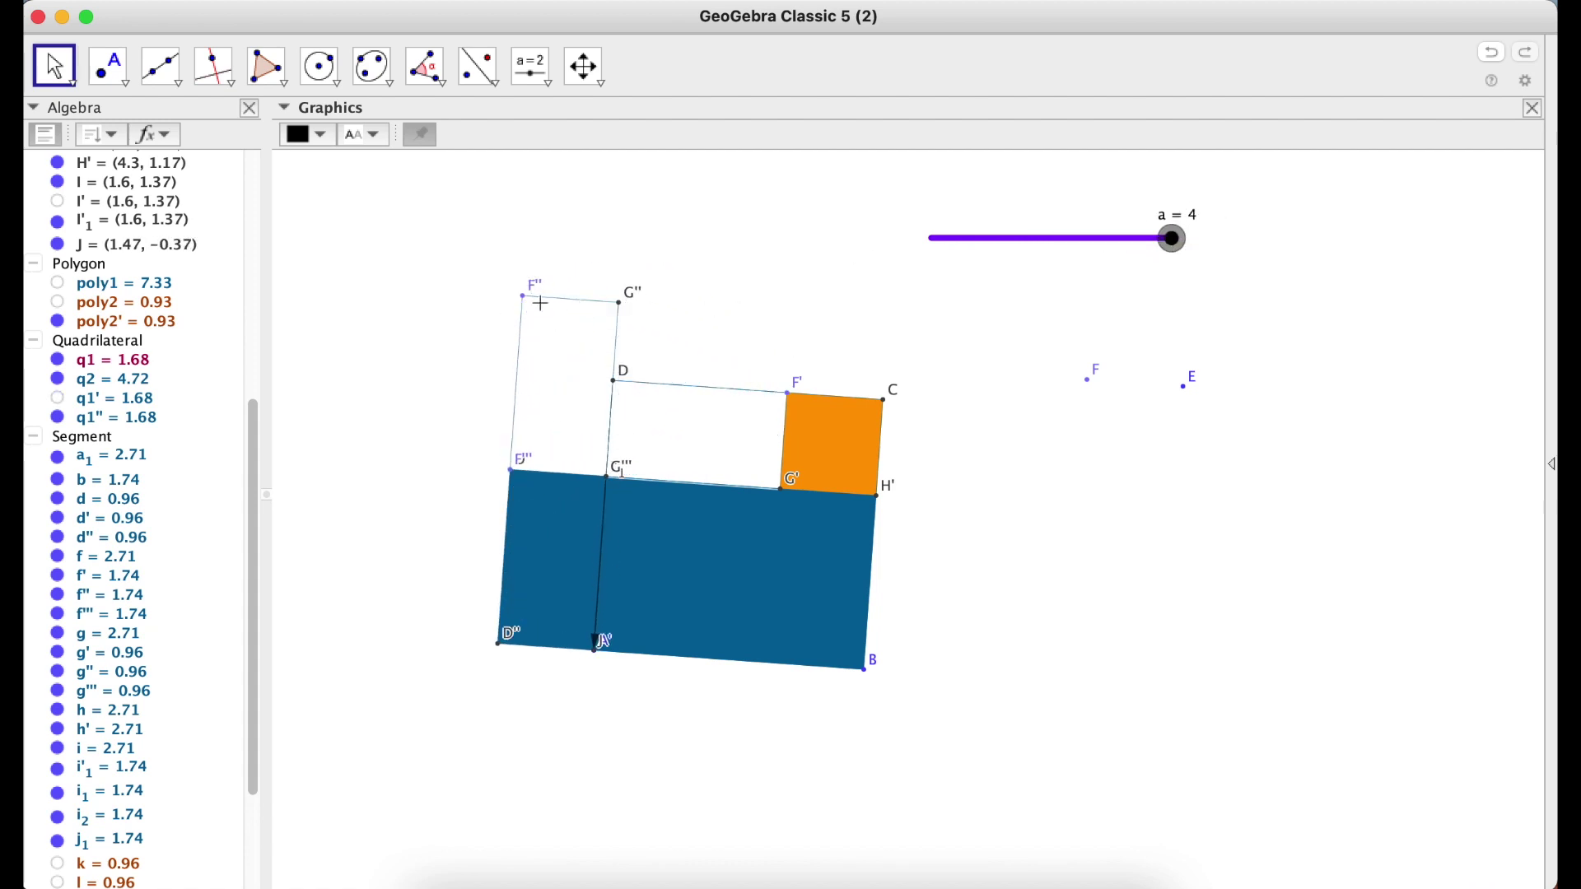
left_click(618, 327)
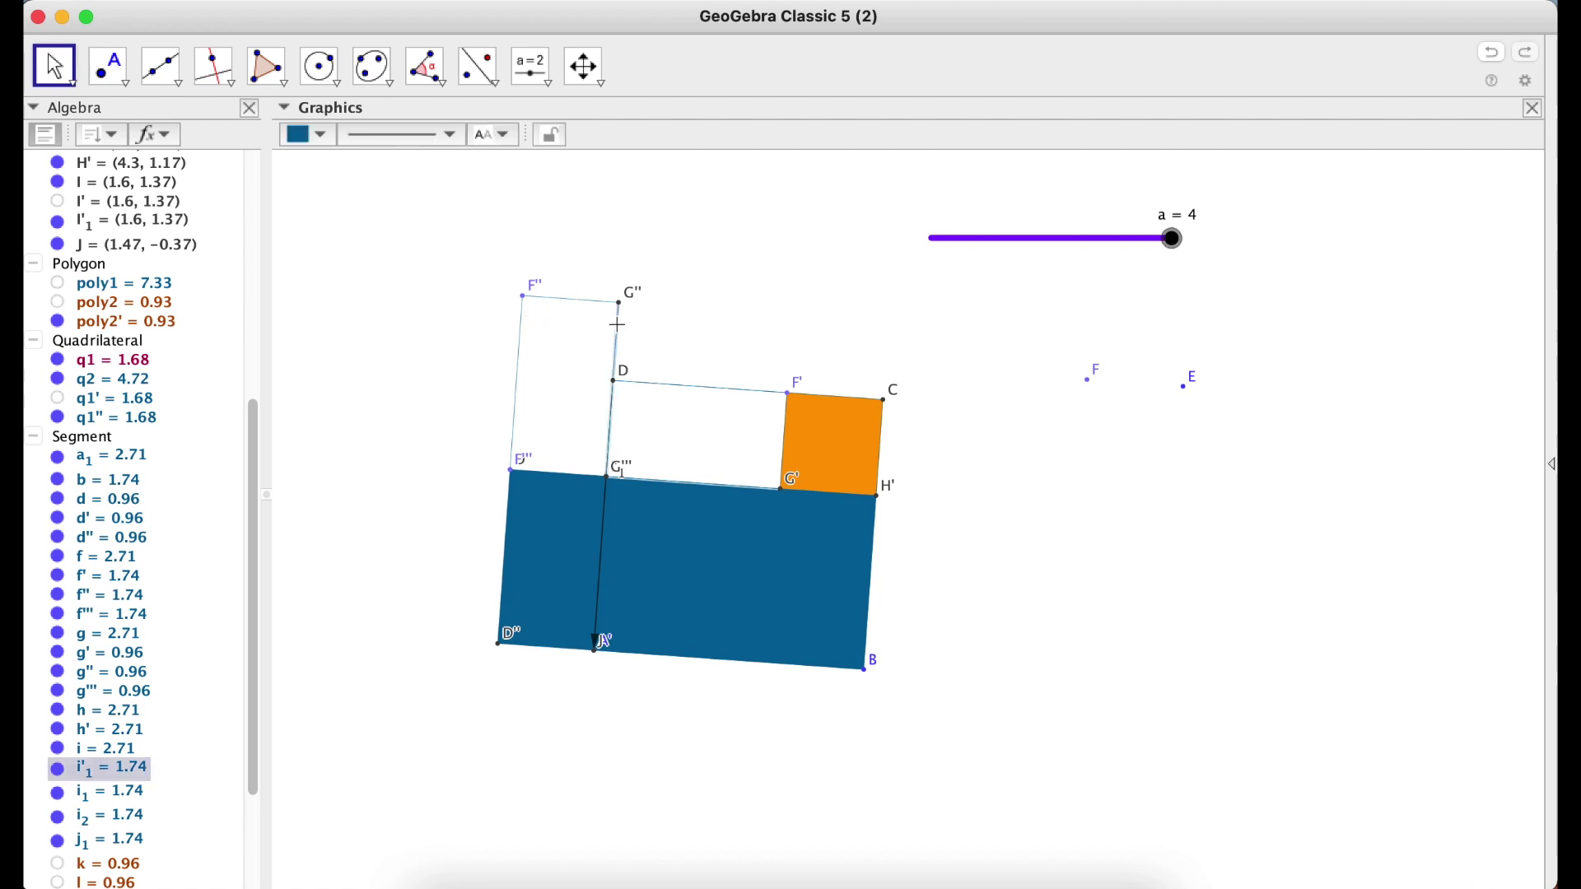
left_click(579, 301, "super")
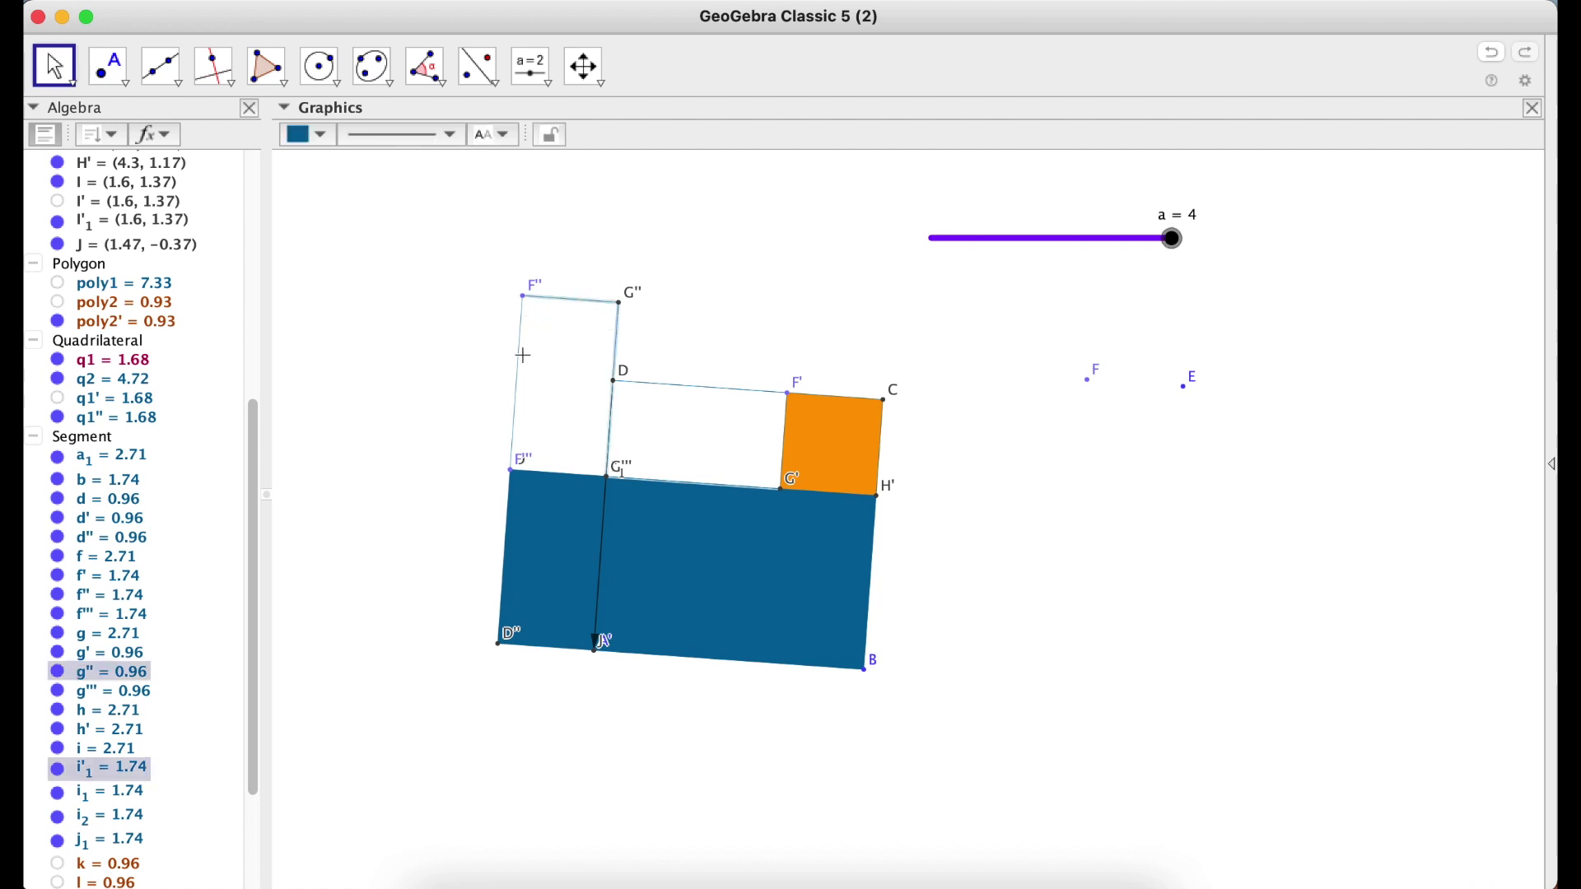
left_click(519, 367, "super")
right_click(518, 362)
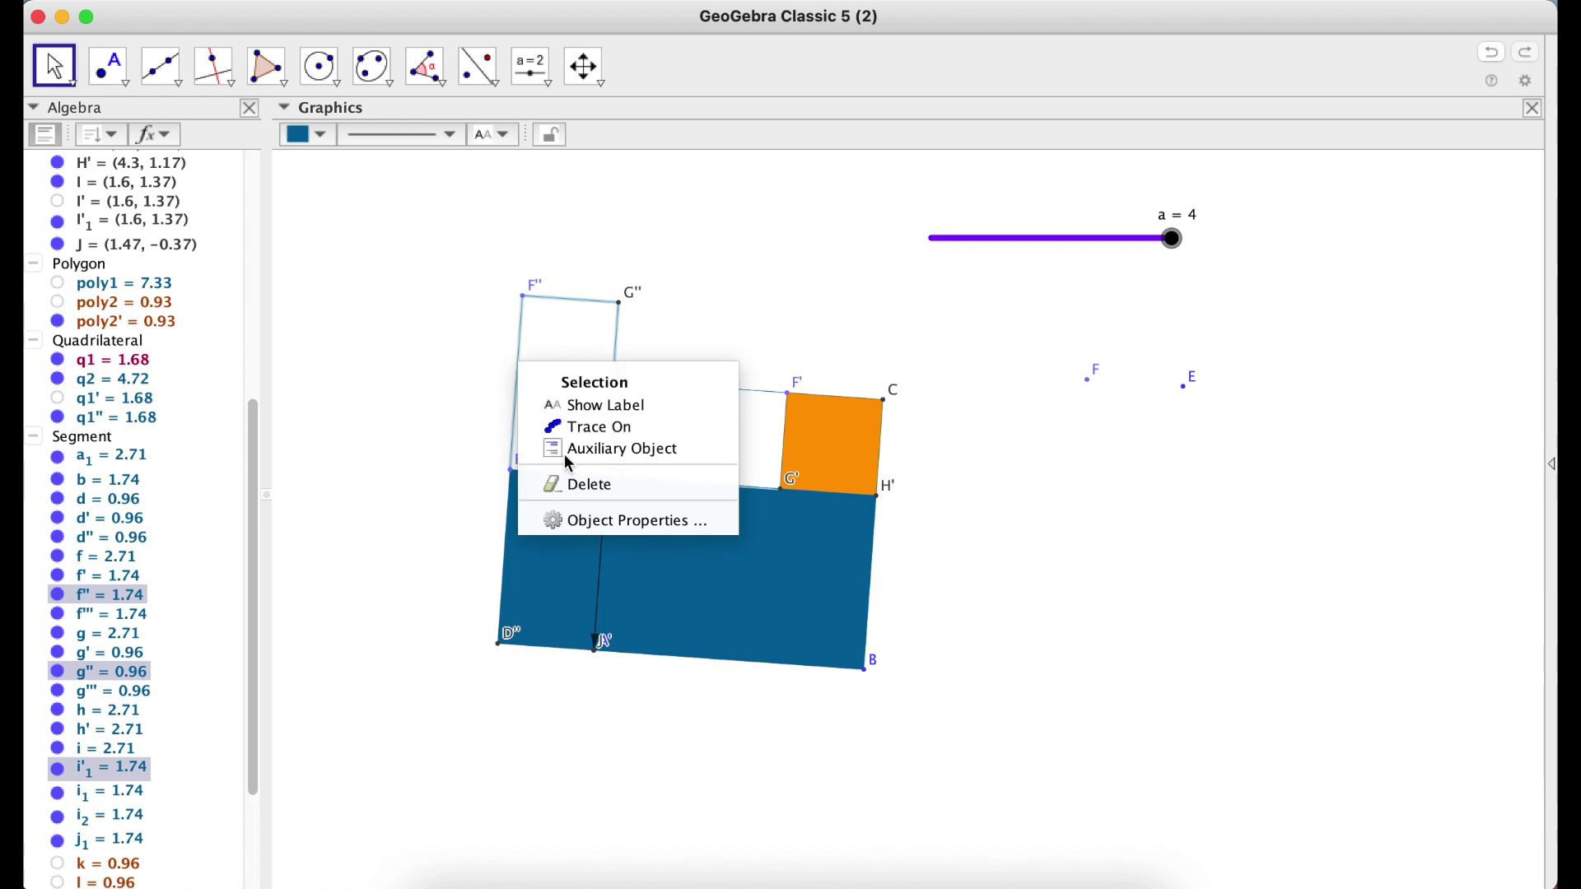
left_click(600, 513)
left_click(1213, 234)
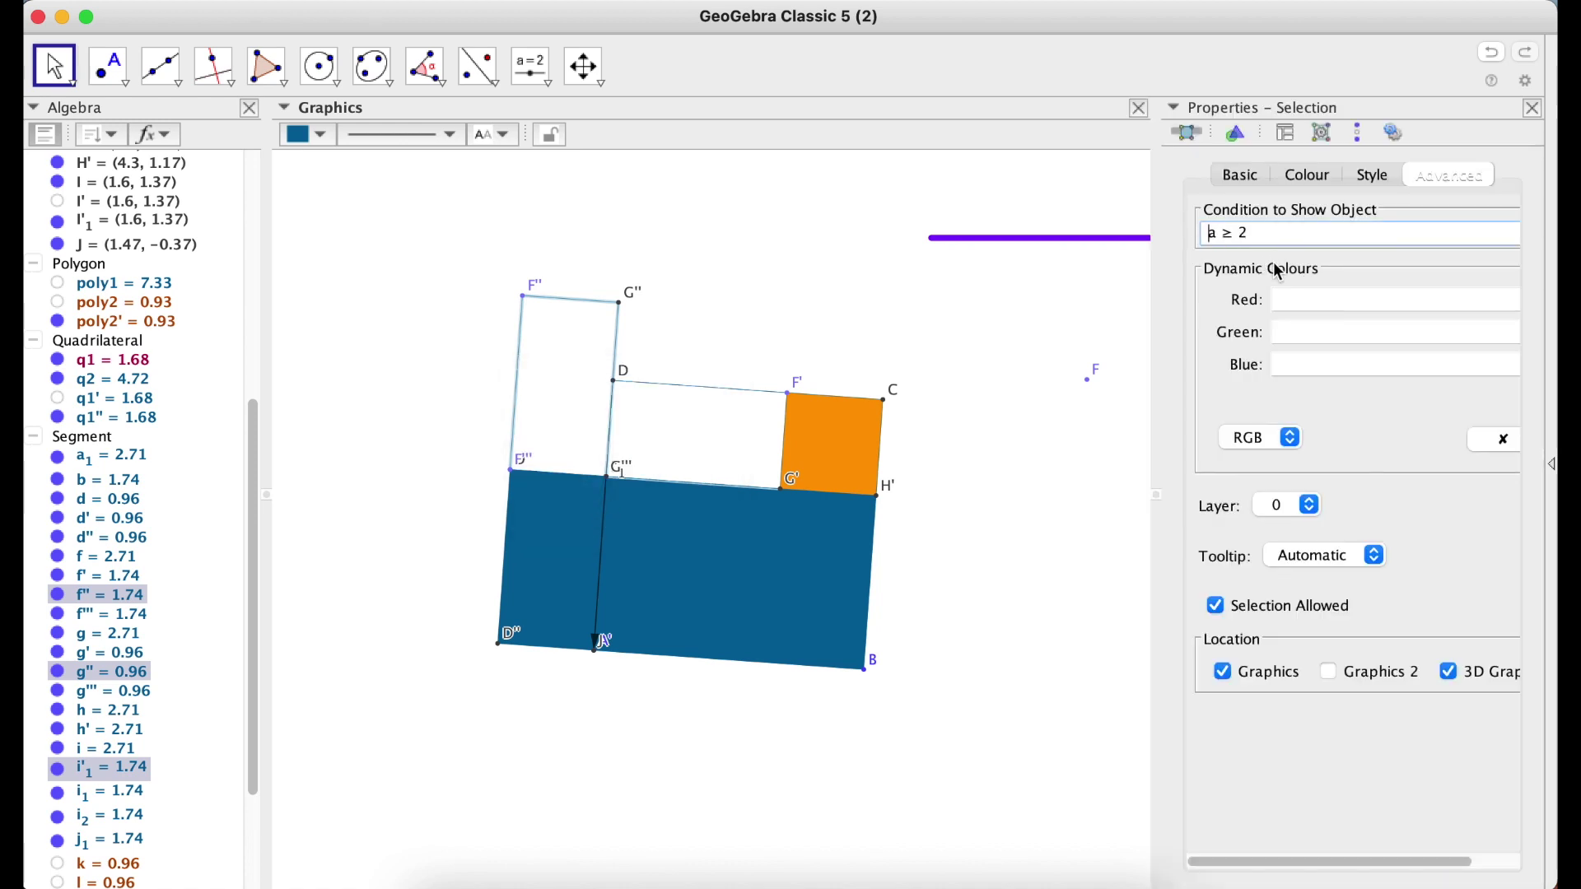
type("3")
type(">")
type("=")
left_click(1299, 362)
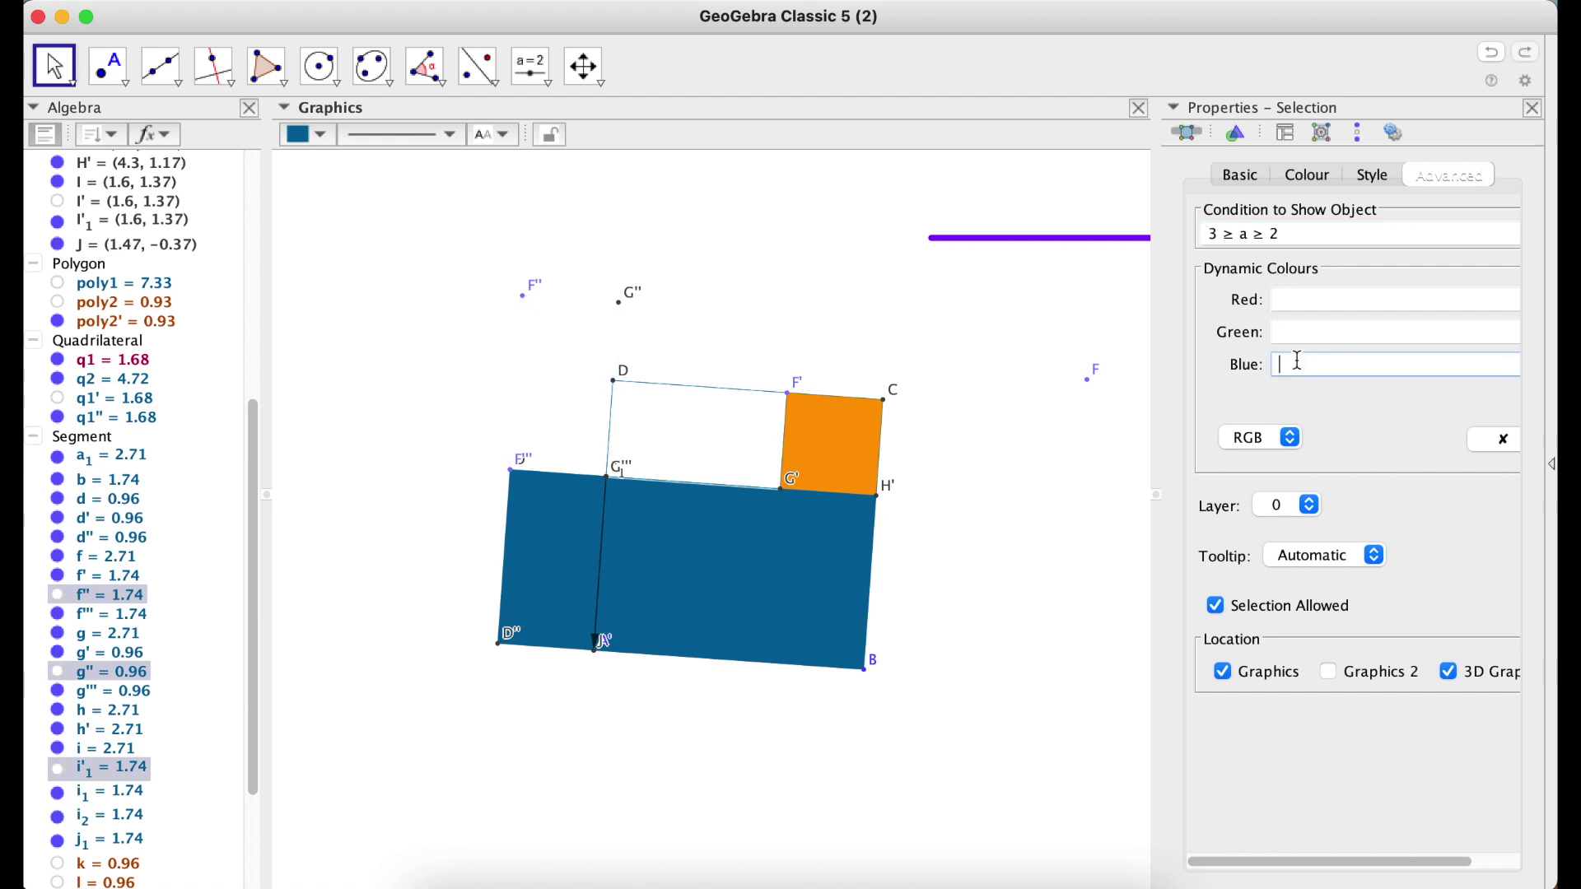
Step: Close the segments' properties and hide vector v
left_click(1533, 108)
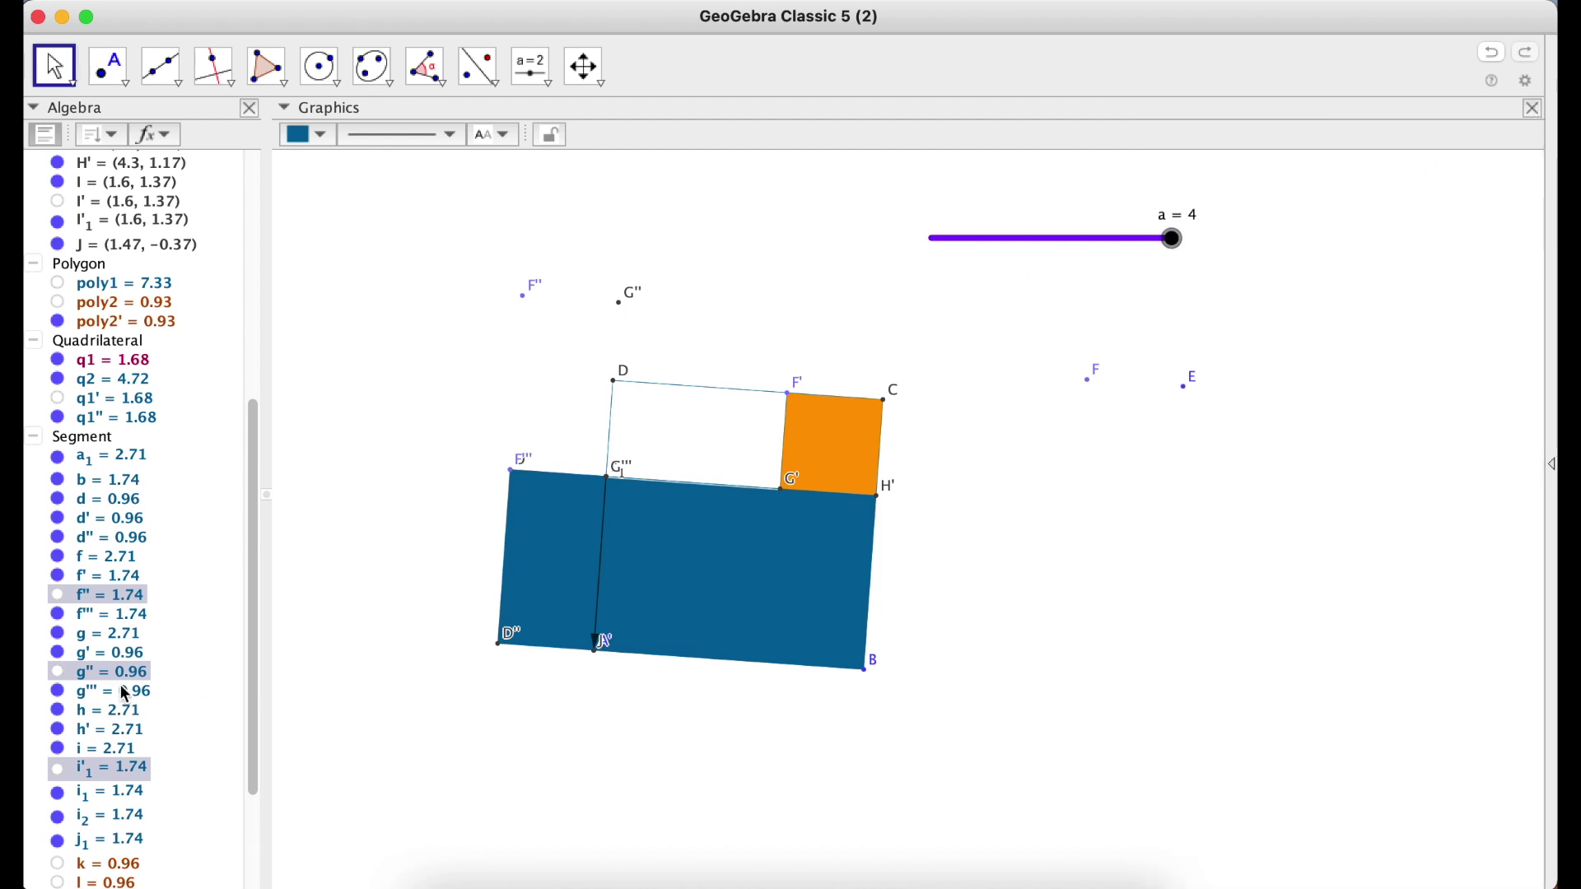
scroll(124, 702, "down", 3)
left_click(59, 866)
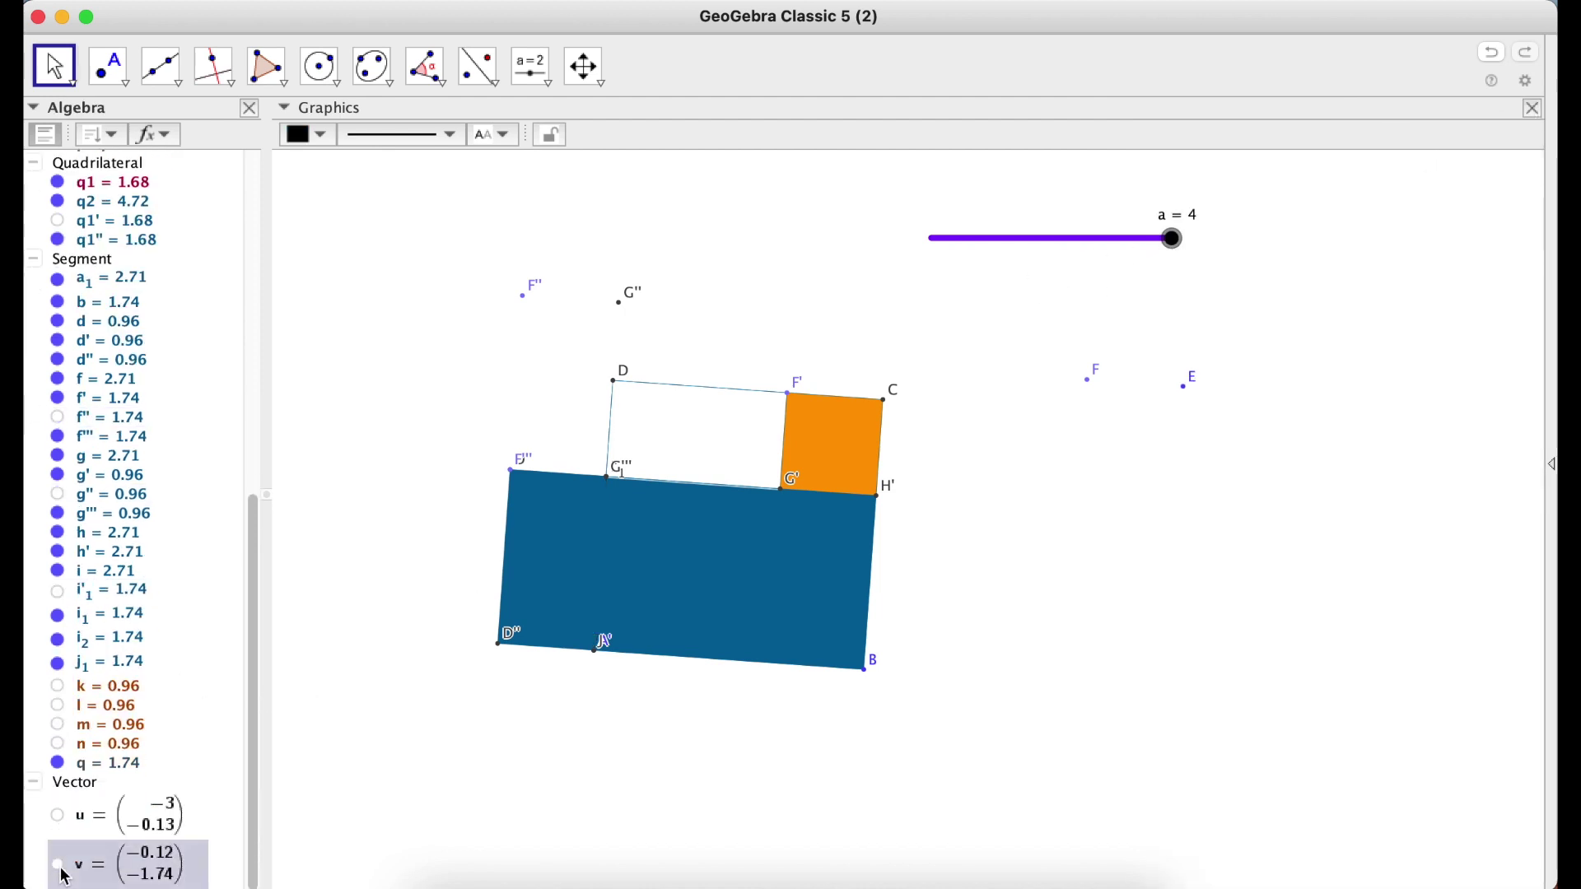
Step: Run slider a back to 0 and adjust it to 0.26 to check the translated rectangle q1'' at low values
left_click_drag(1166, 252, 906, 273)
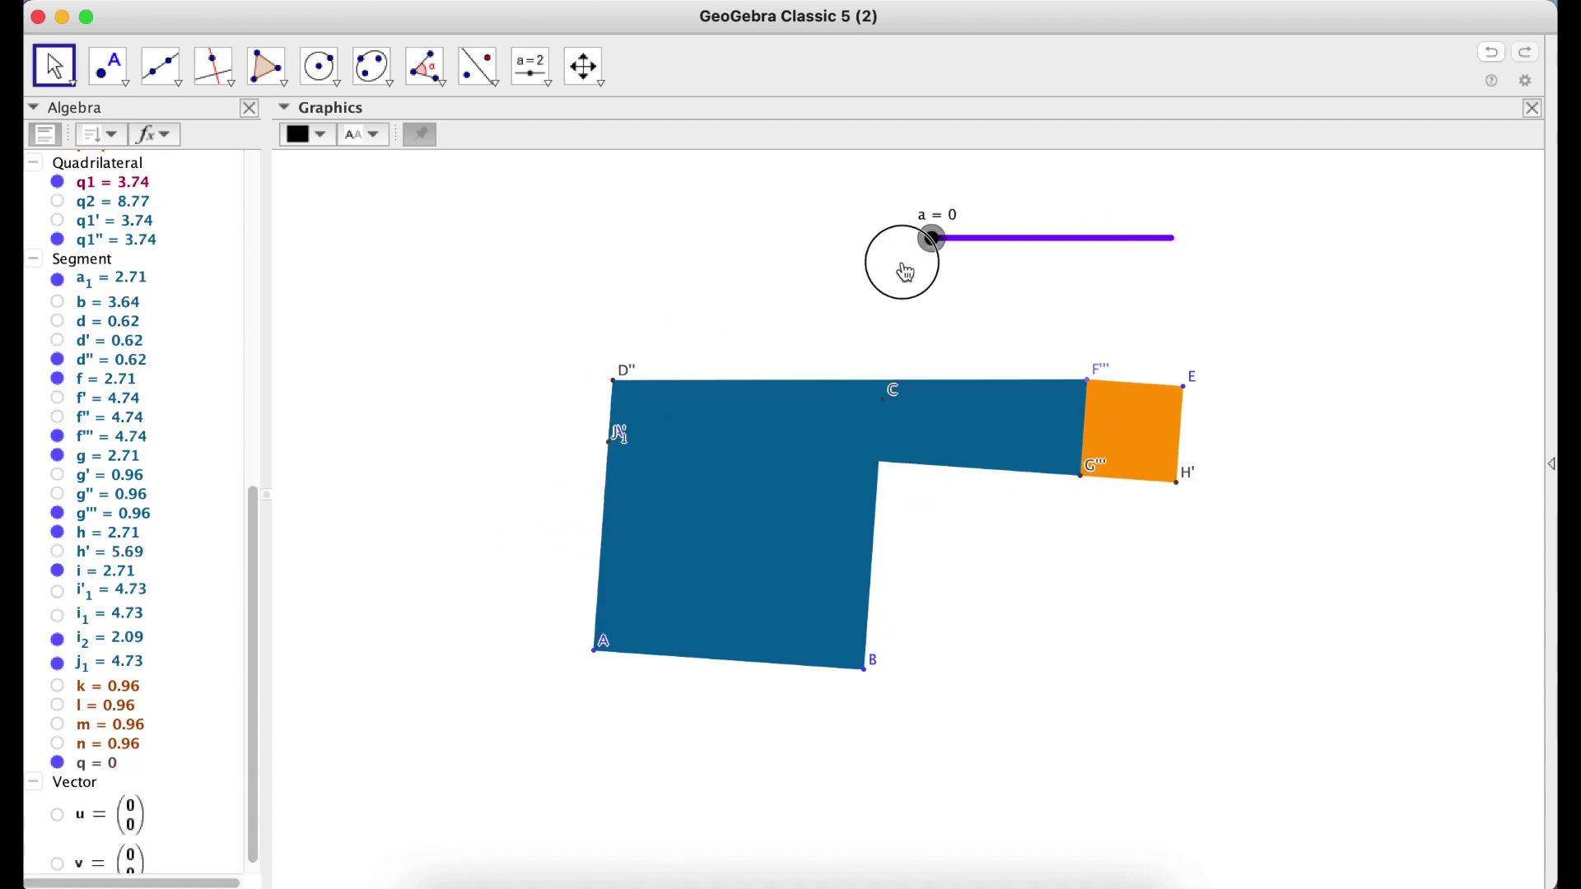
left_click(988, 436)
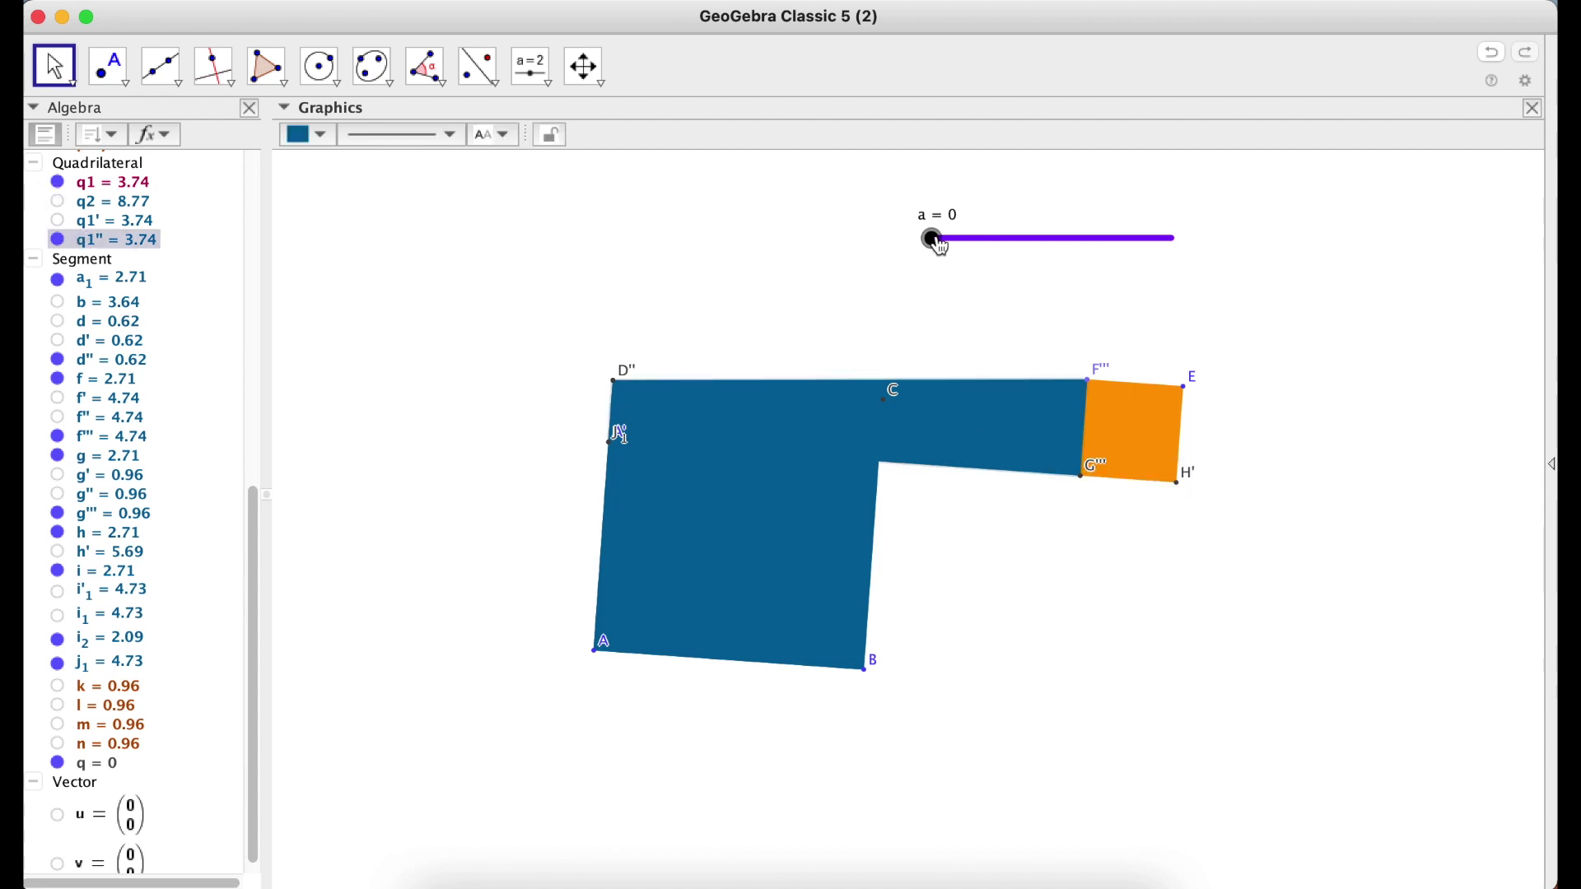
left_click(997, 249)
left_click_drag(997, 249, 922, 256)
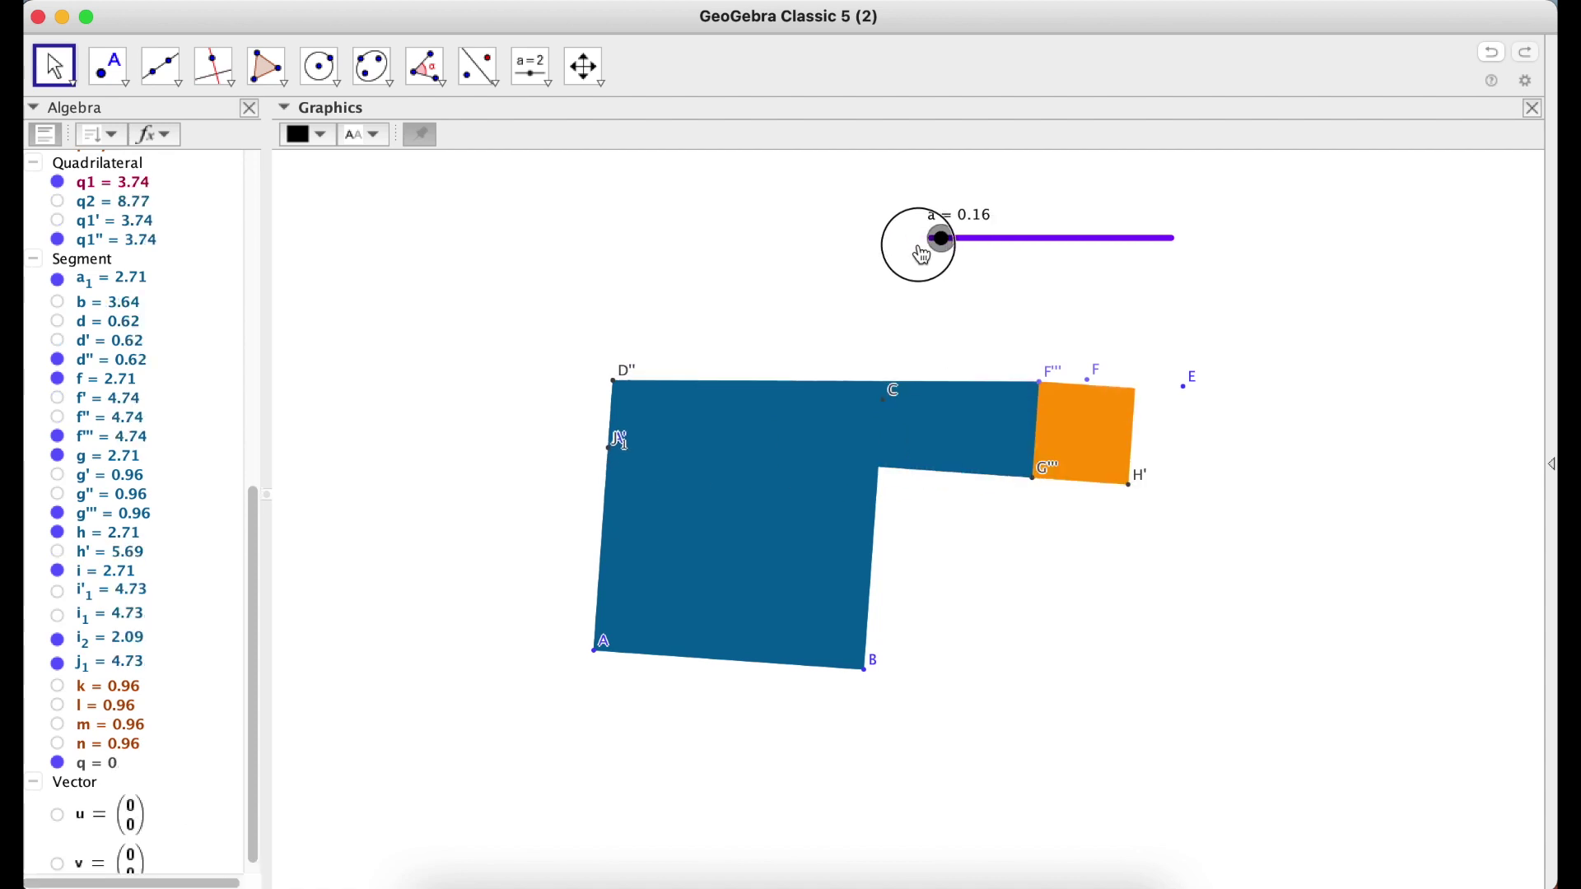
left_click(983, 398)
mouse_move(936, 257)
left_mouse_down()
mouse_move(1108, 273)
mouse_move(1117, 244)
mouse_move(1140, 248)
mouse_move(947, 239)
left_mouse_up()
Step: Give the translated rectangle q1'' the display condition a ≥ 3
left_click(946, 403)
right_click(946, 404)
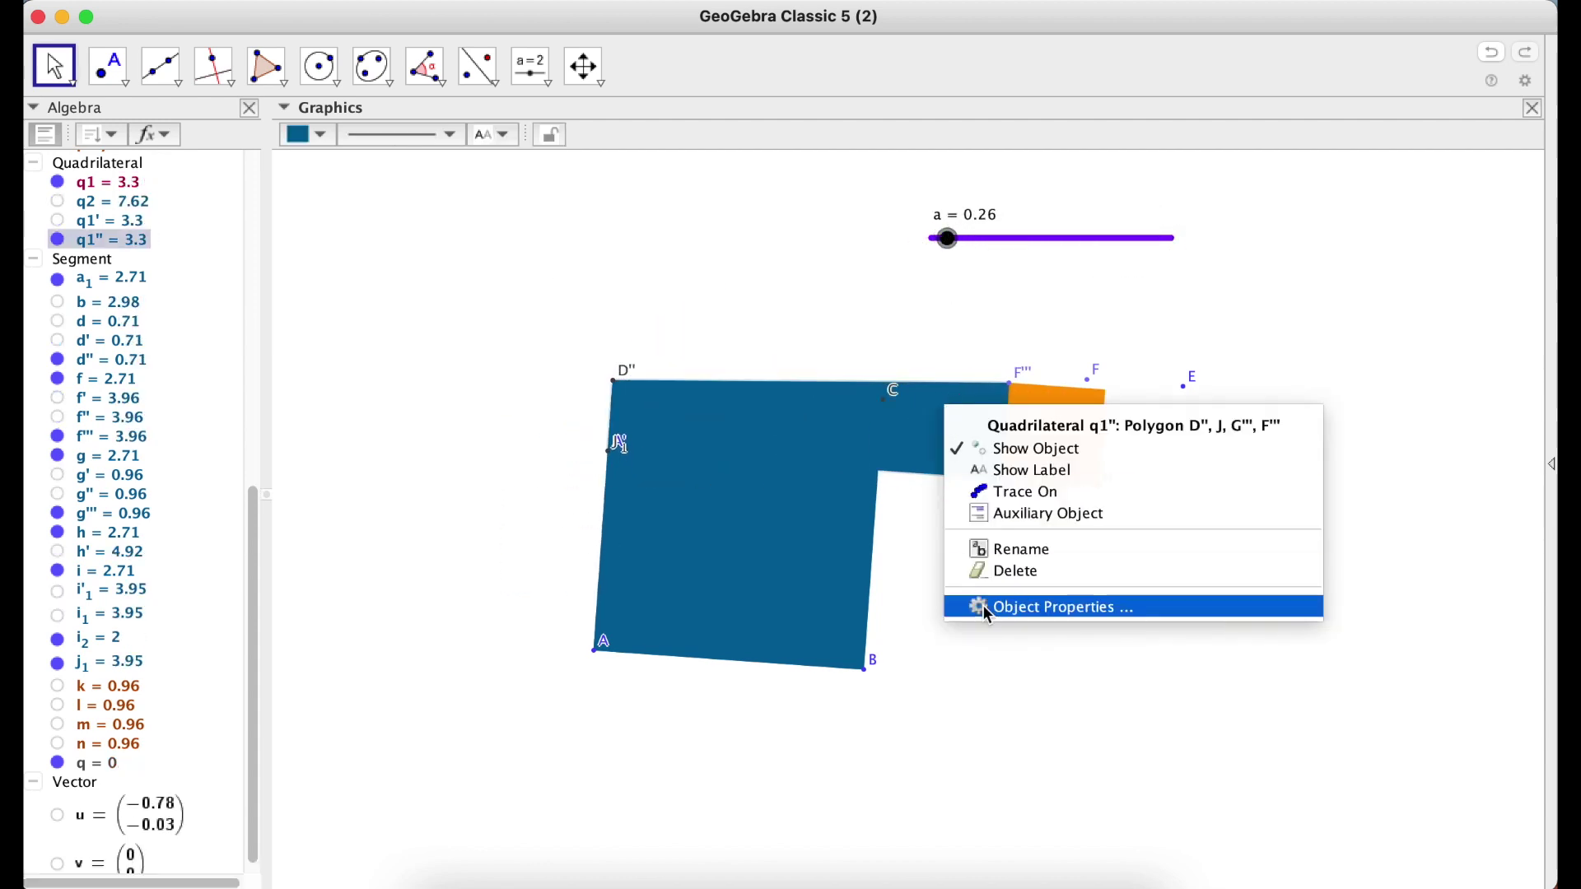
left_click(991, 611)
left_click(1254, 233)
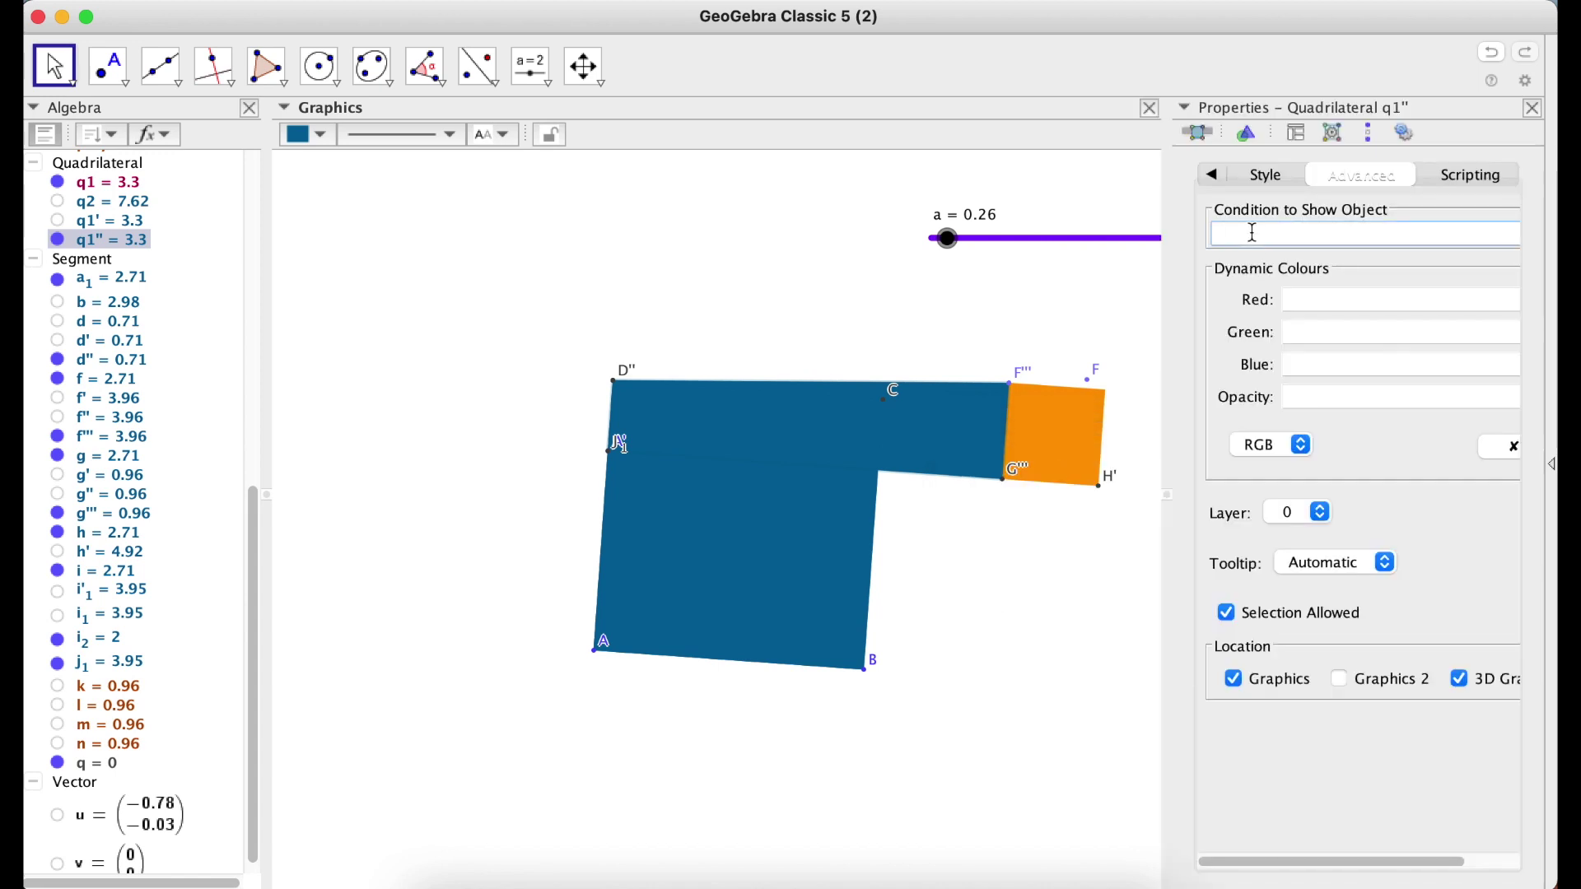
type("a ≥ 3")
left_click(1325, 401)
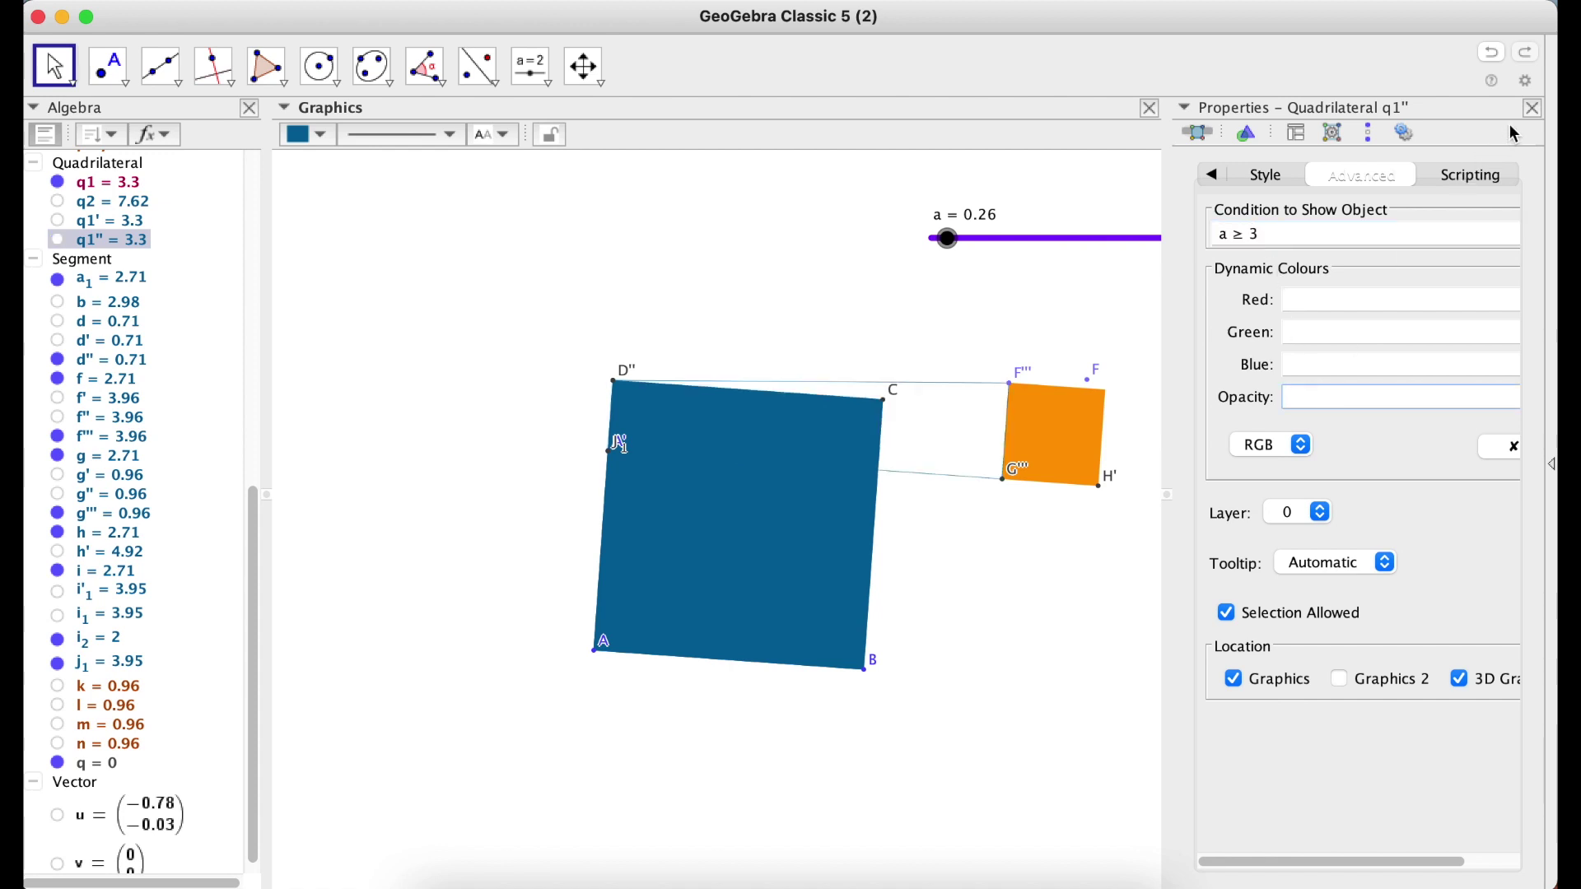
Step: Give the translated rectangle's segments f''', j₁ and g''' the display condition a ≥ 3
left_click(976, 384)
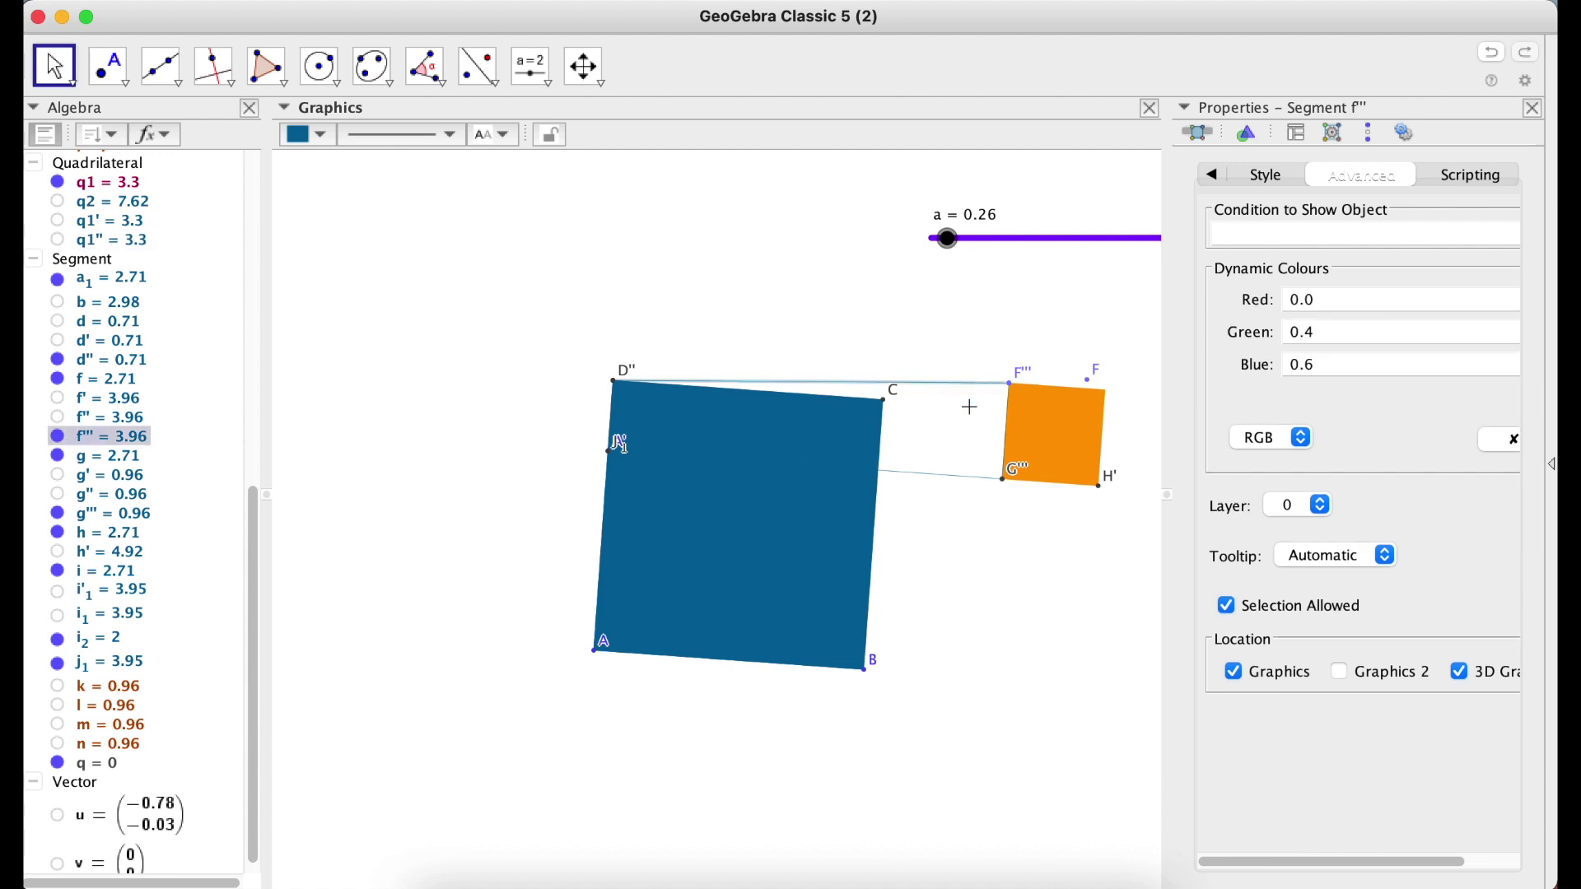
left_click(948, 477, "super")
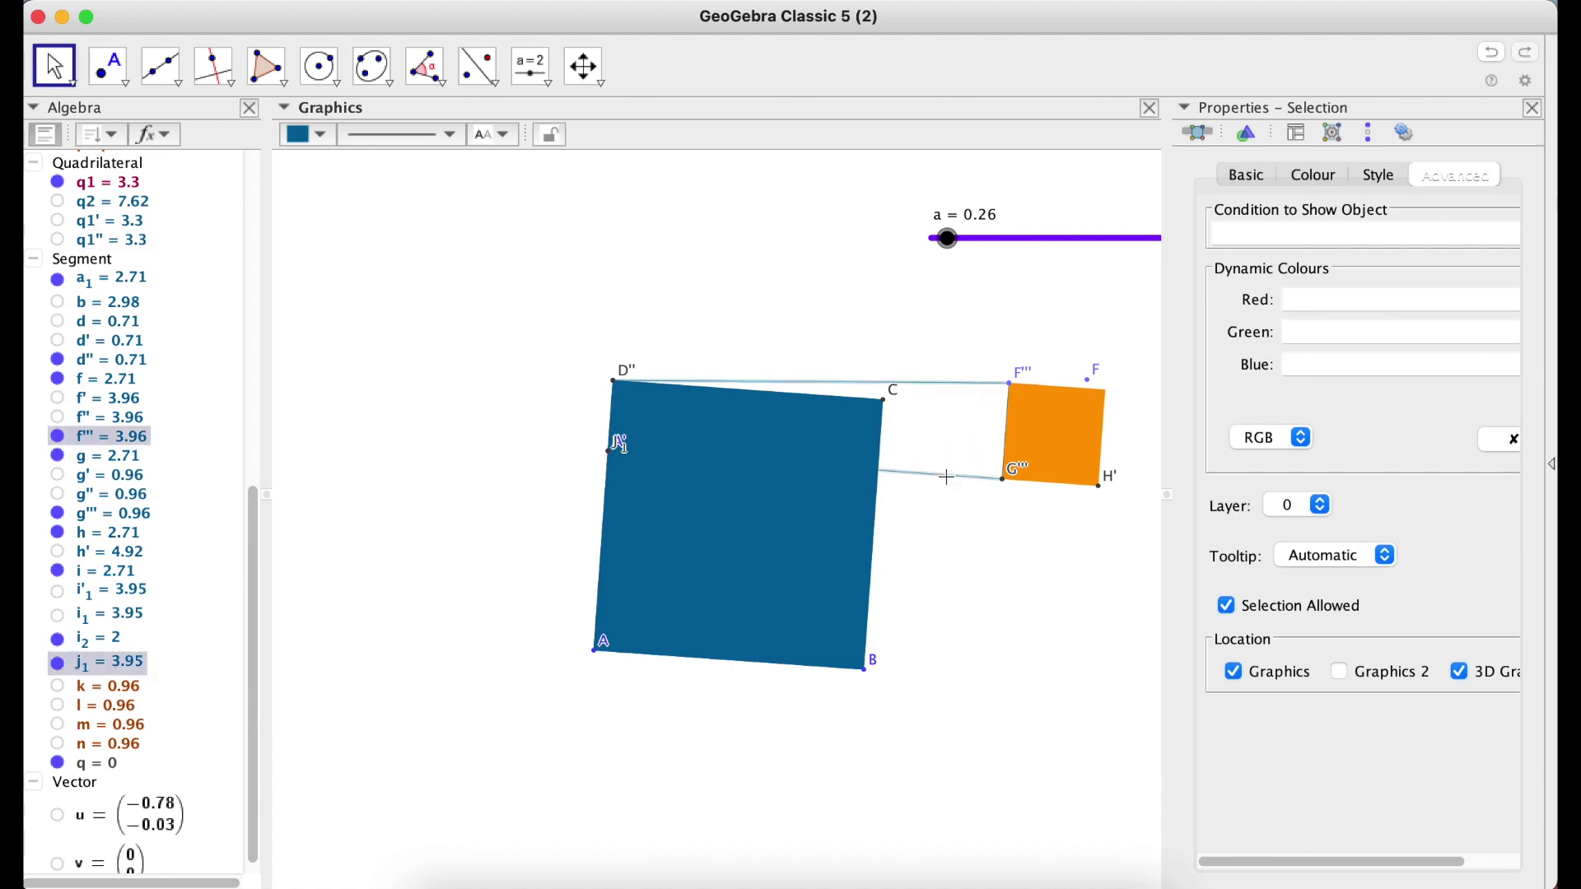
left_click(1008, 431, "super")
left_click(1294, 231)
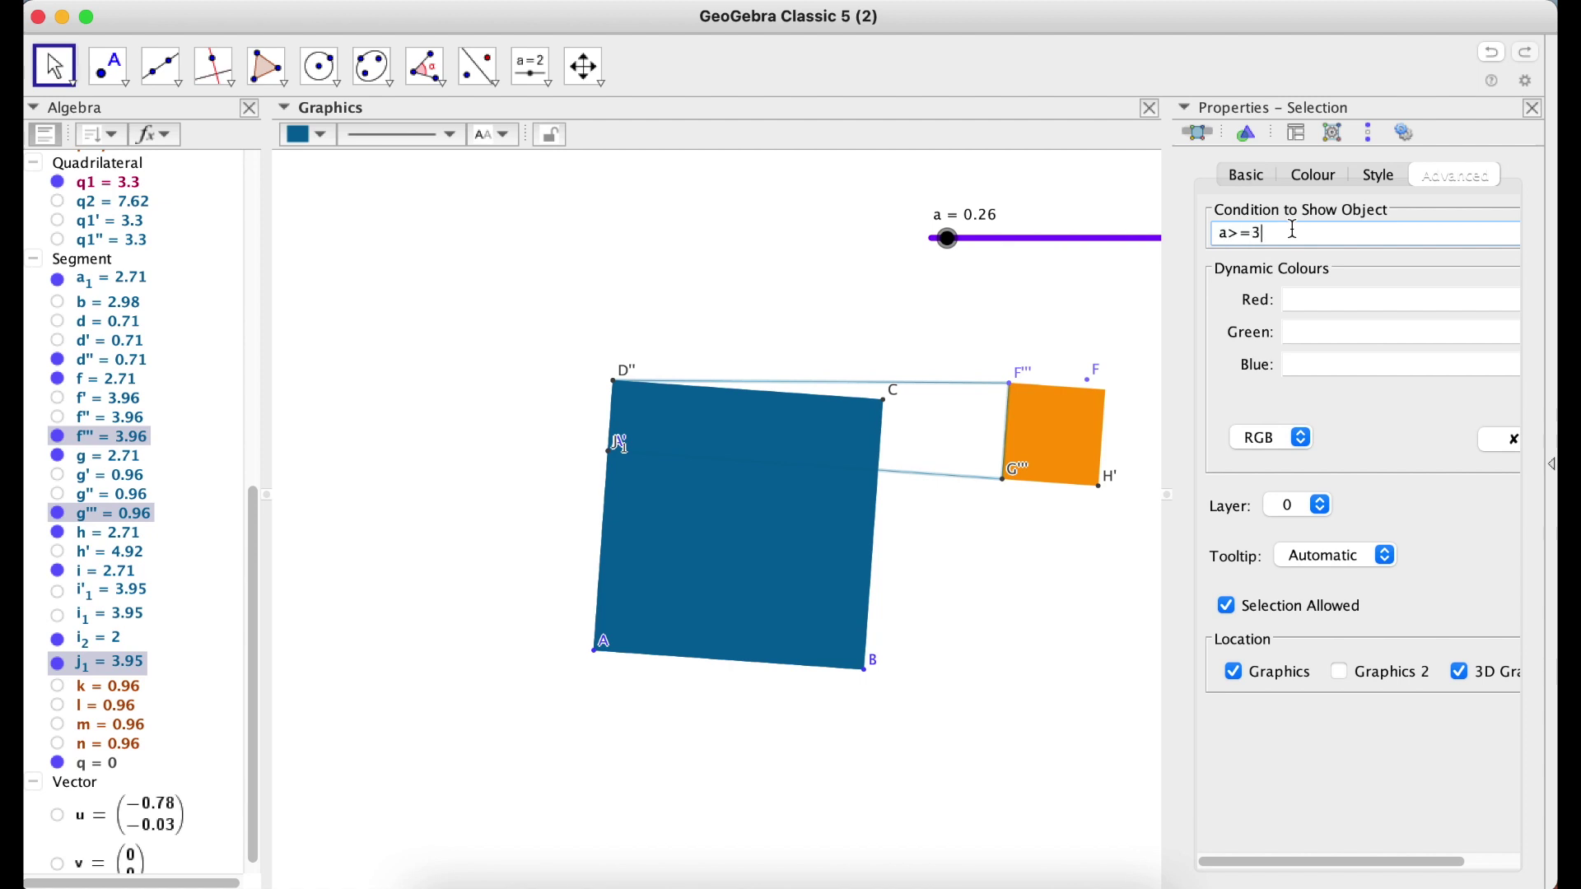
left_click(1310, 360)
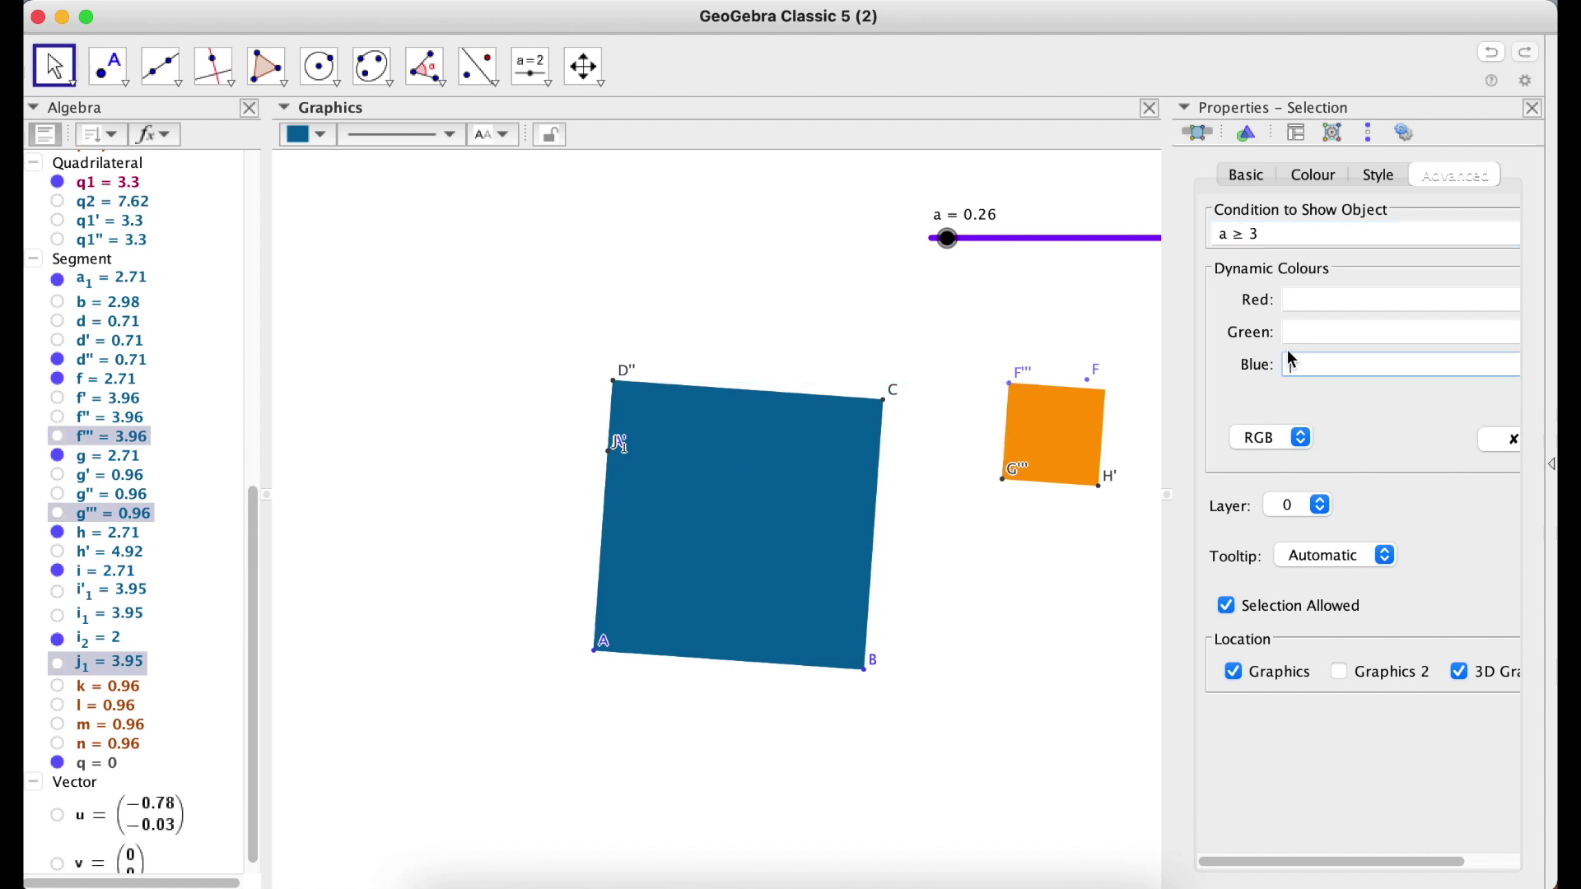
left_click(1532, 109)
Step: Set slider a to 4 and hide all points of the construction at once
left_click_drag(958, 258, 1183, 289)
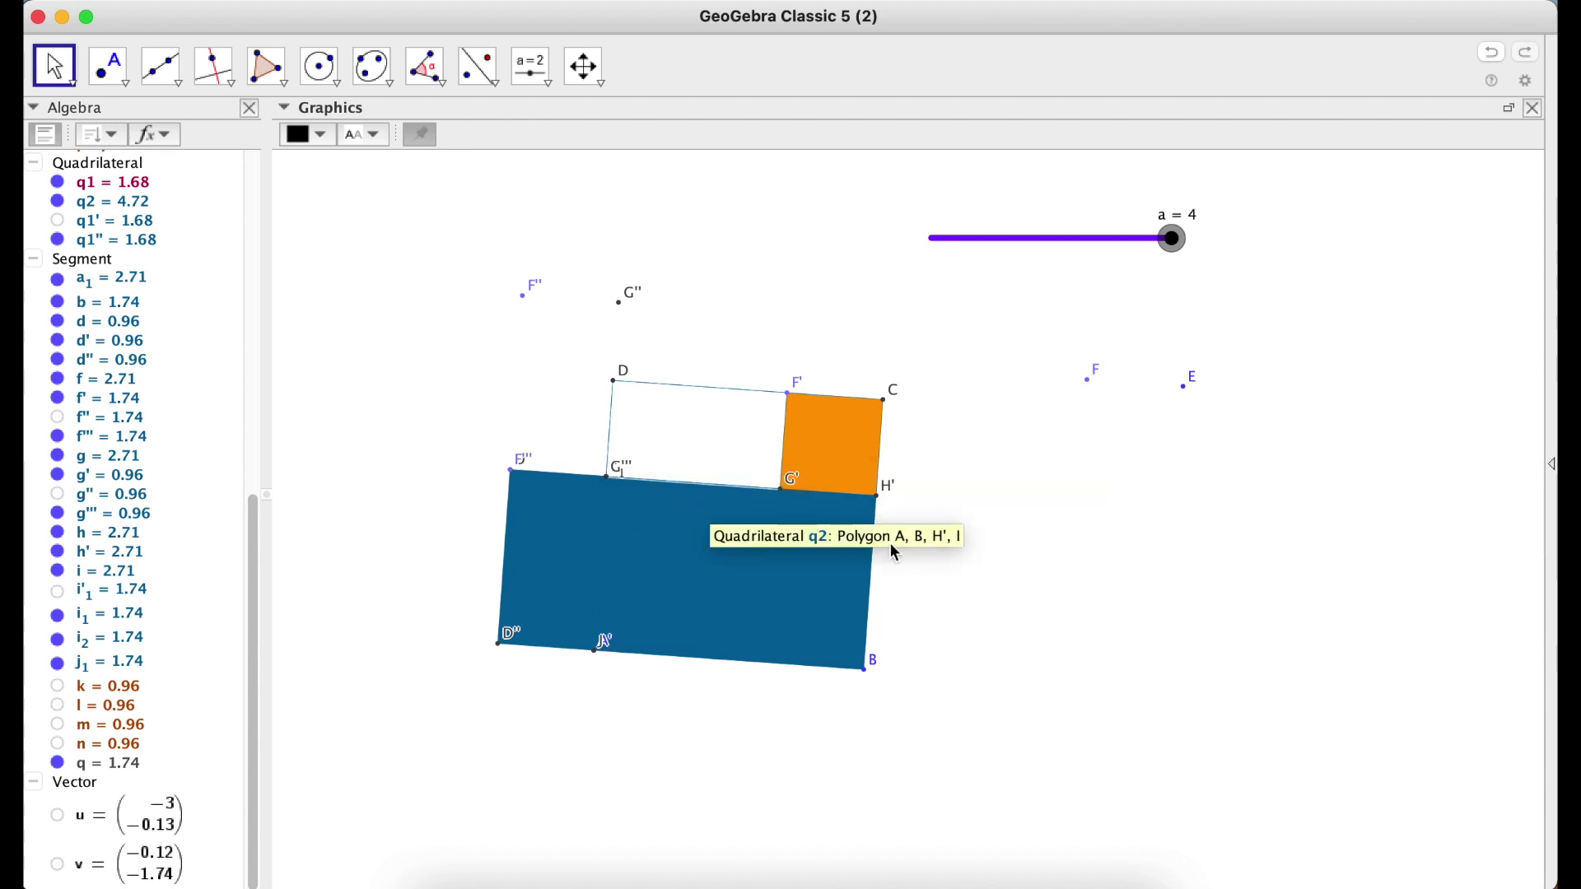
left_click(1092, 387)
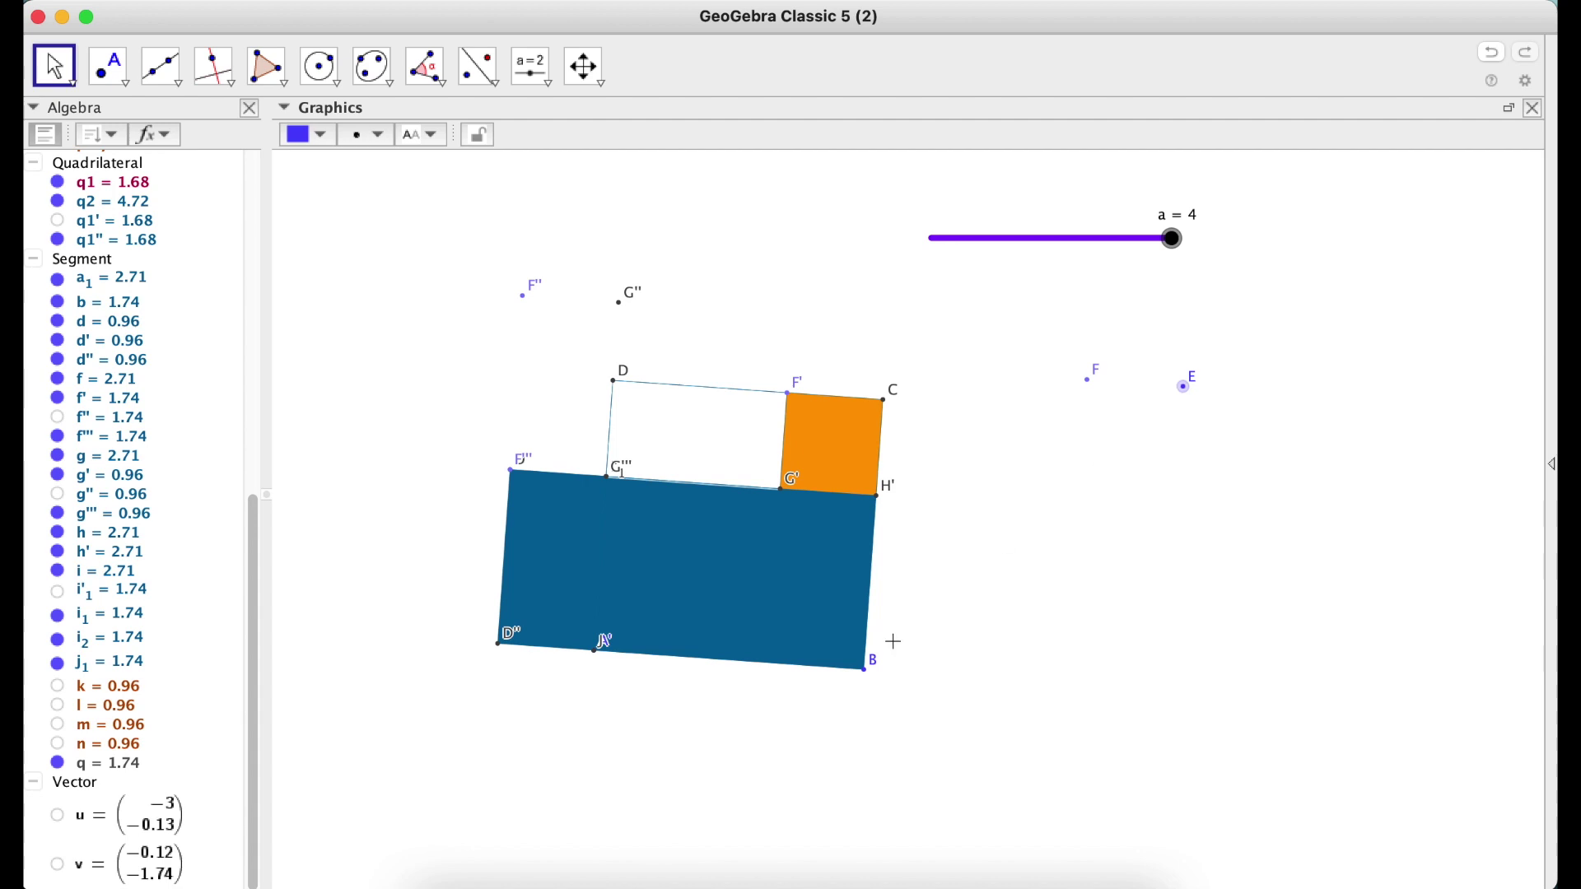
left_click(867, 676)
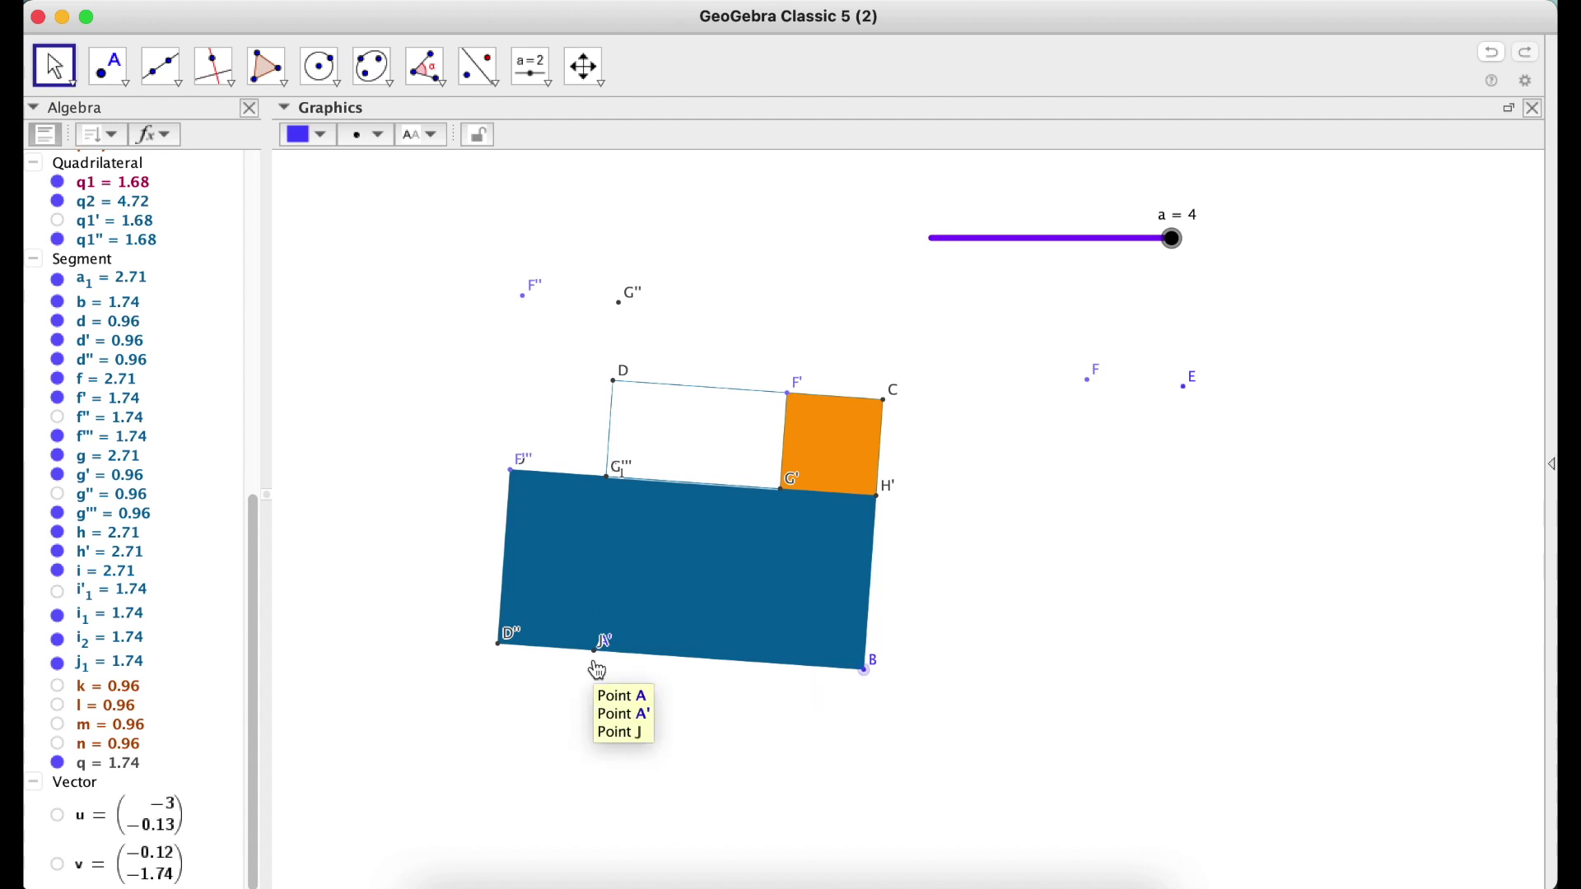
scroll(91, 292, "up", 5)
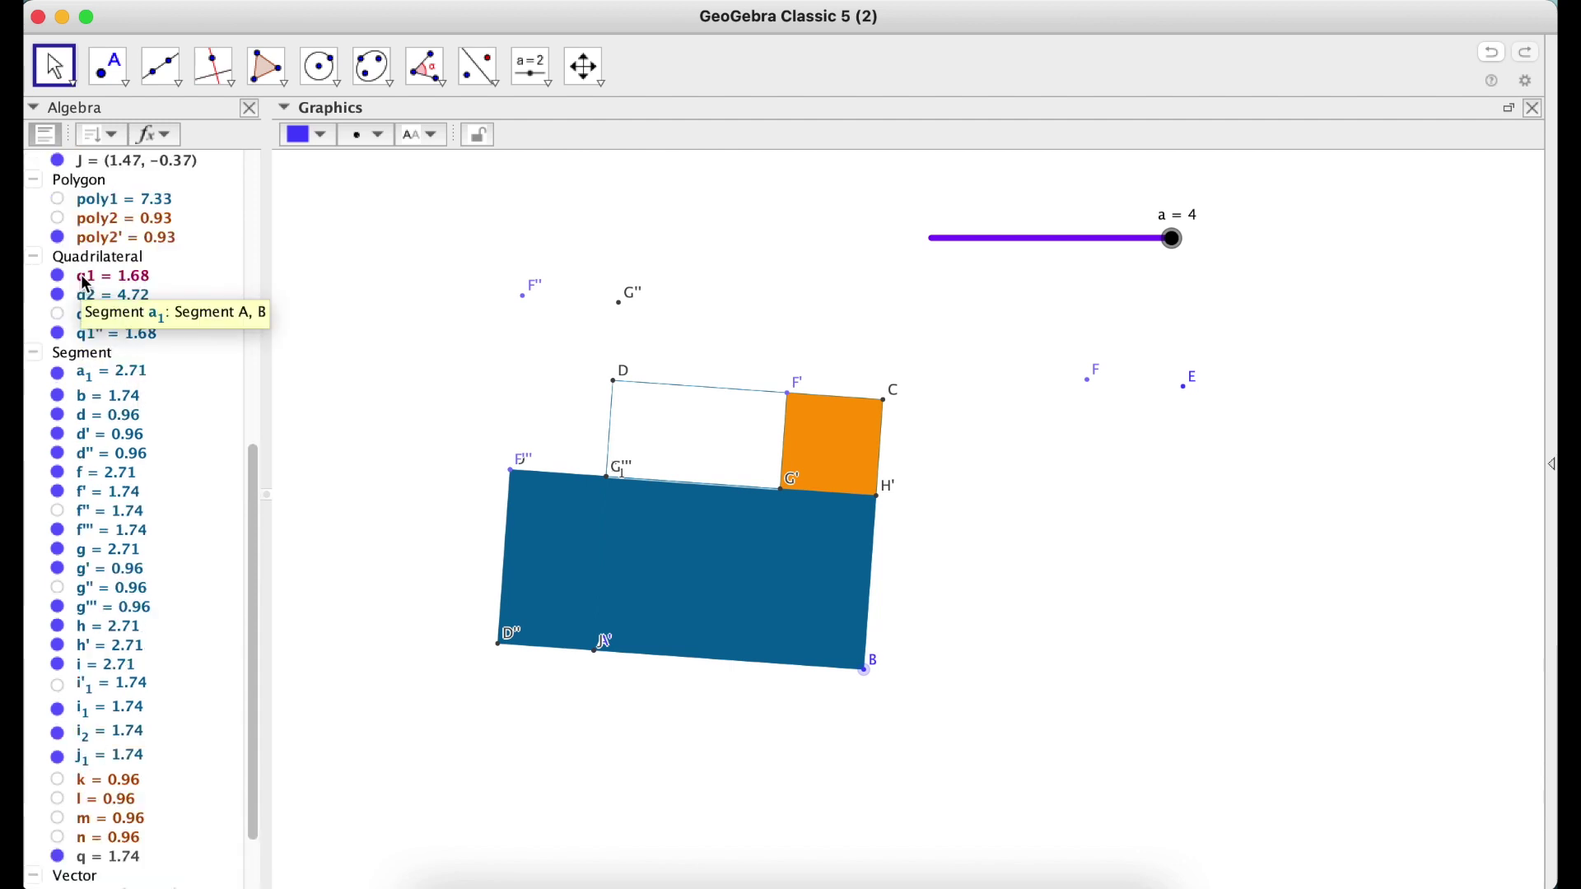
scroll(86, 285, "up", 6)
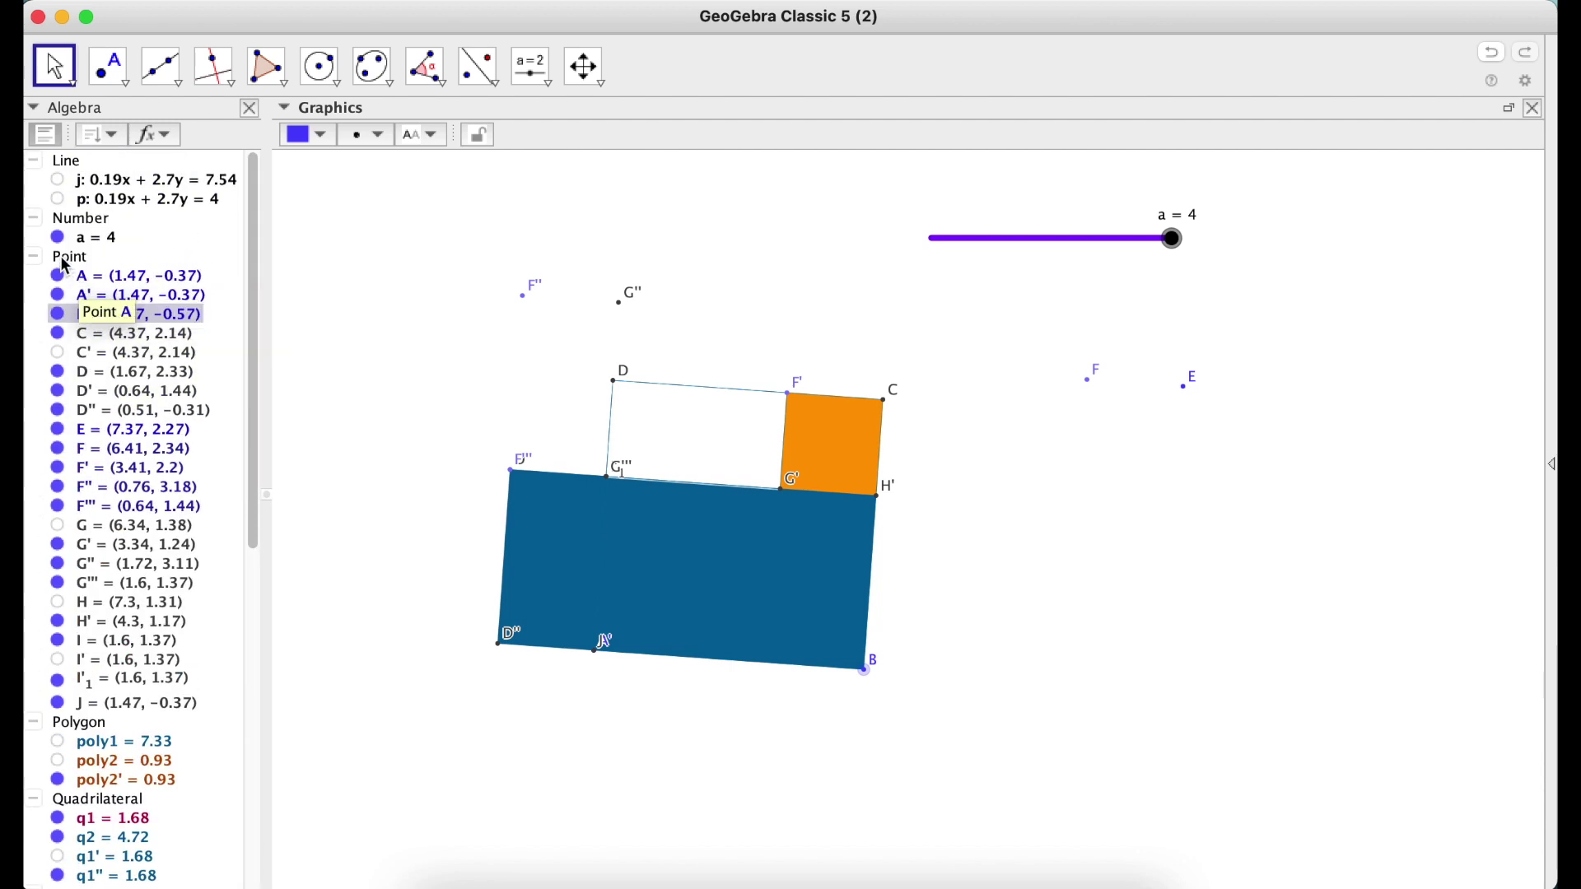
left_click(66, 262)
right_click(66, 262)
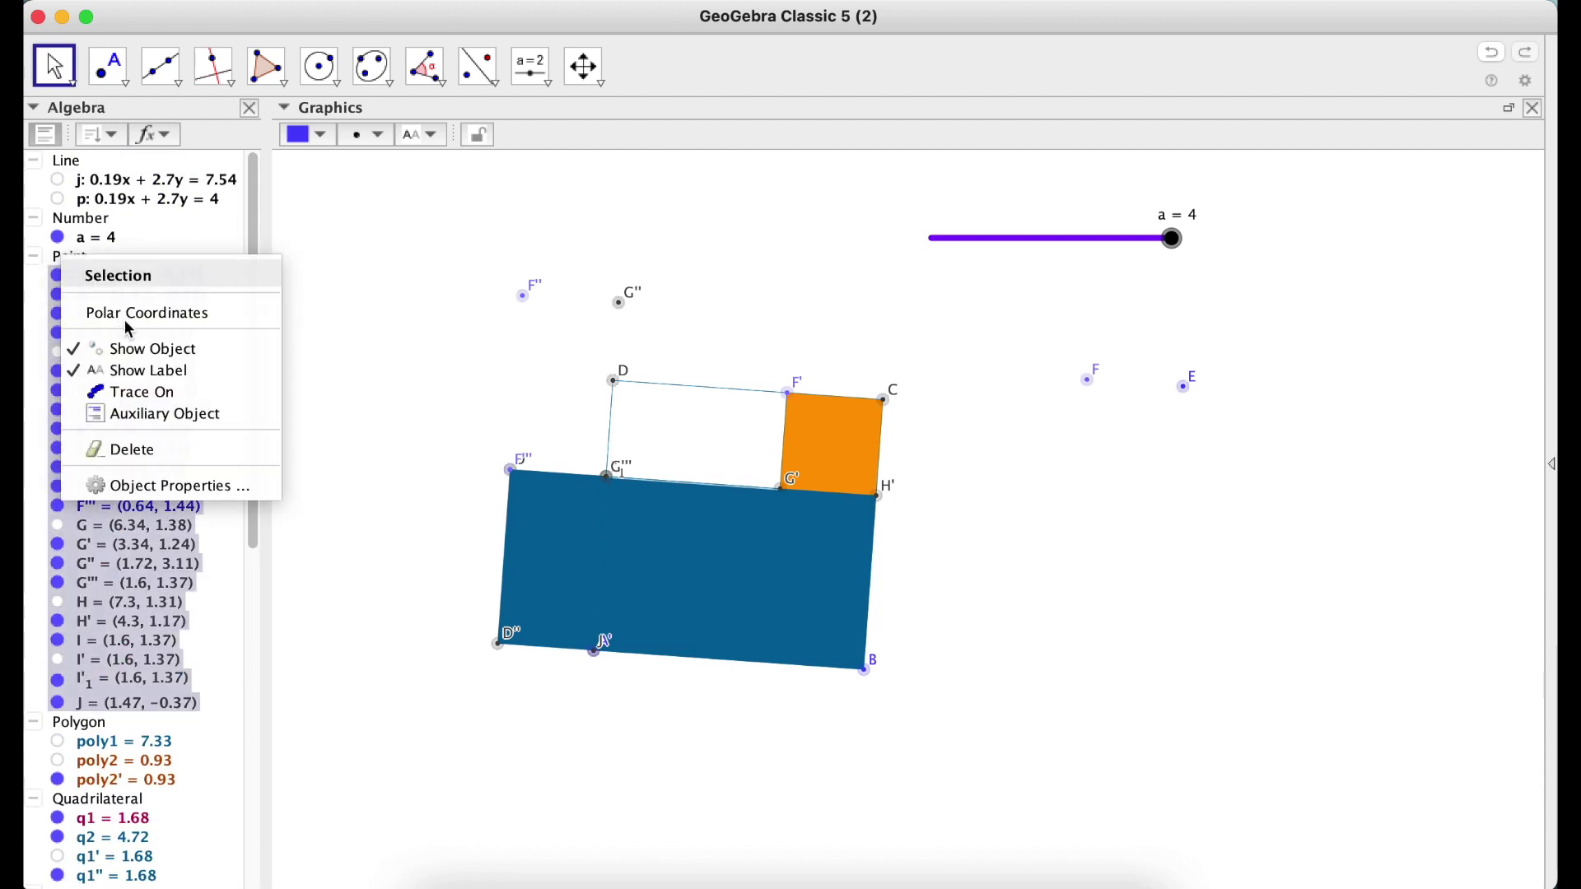
left_click(180, 349)
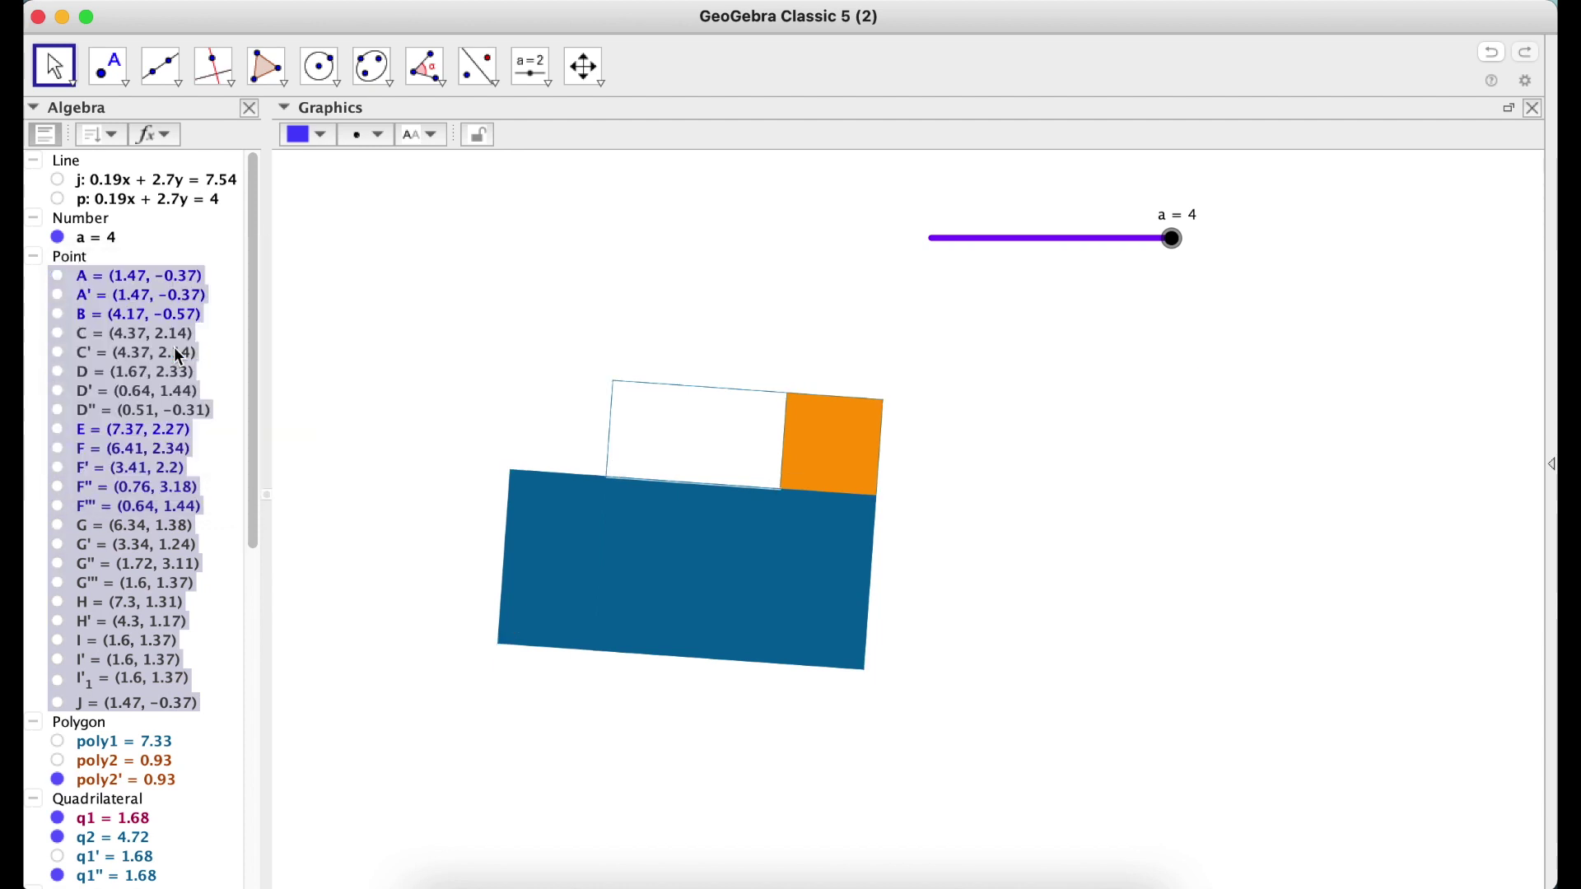
left_click(279, 305)
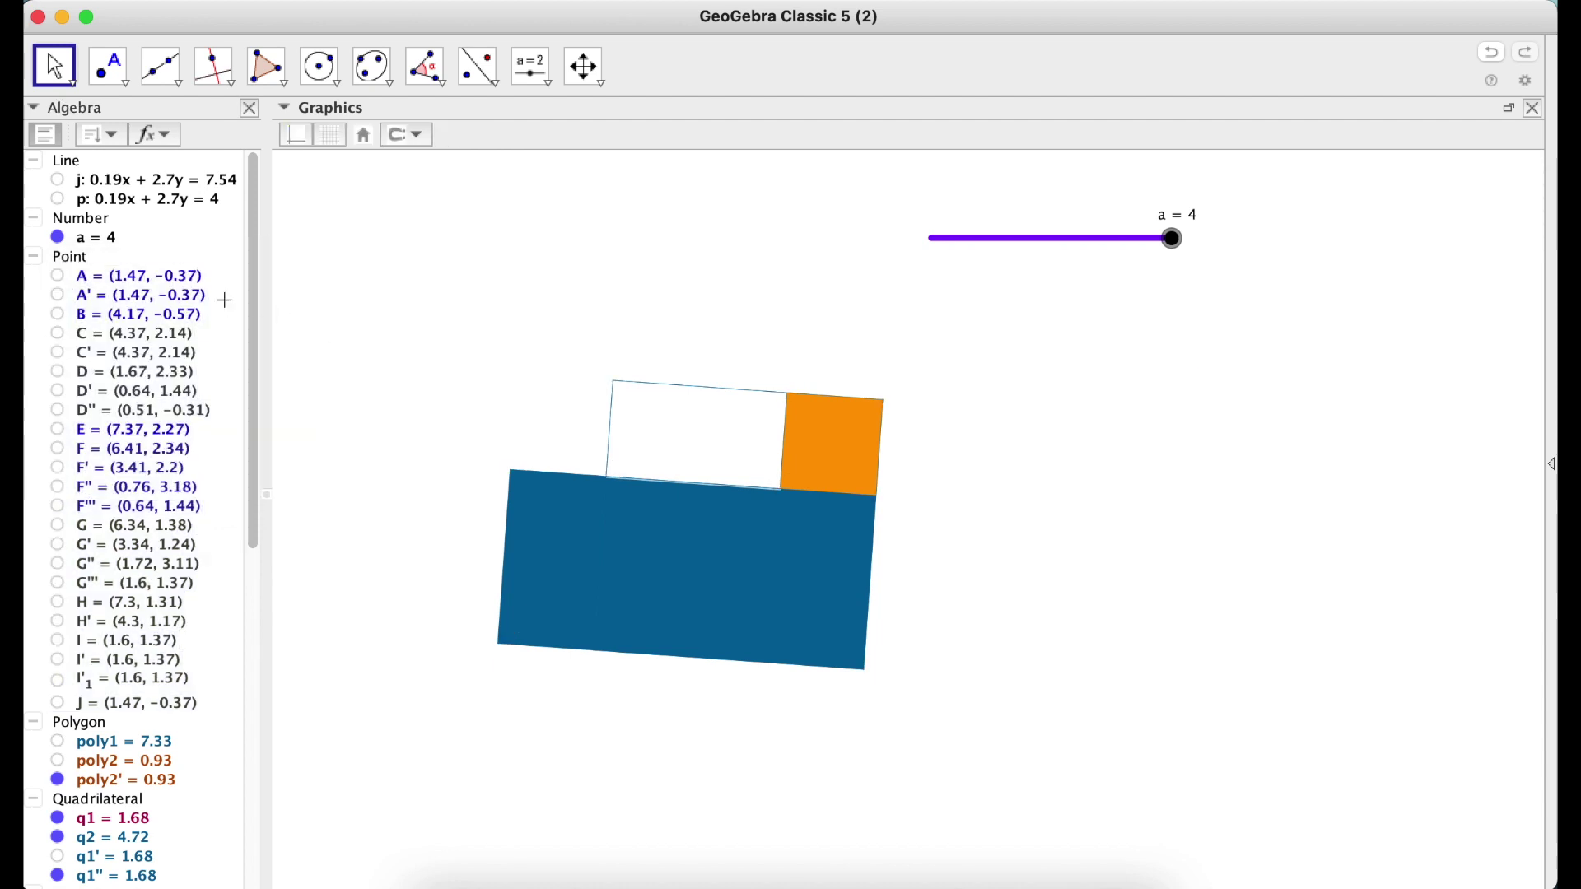
Step: Show only the free points A, B, E and F again
left_click(58, 275)
left_click(57, 312)
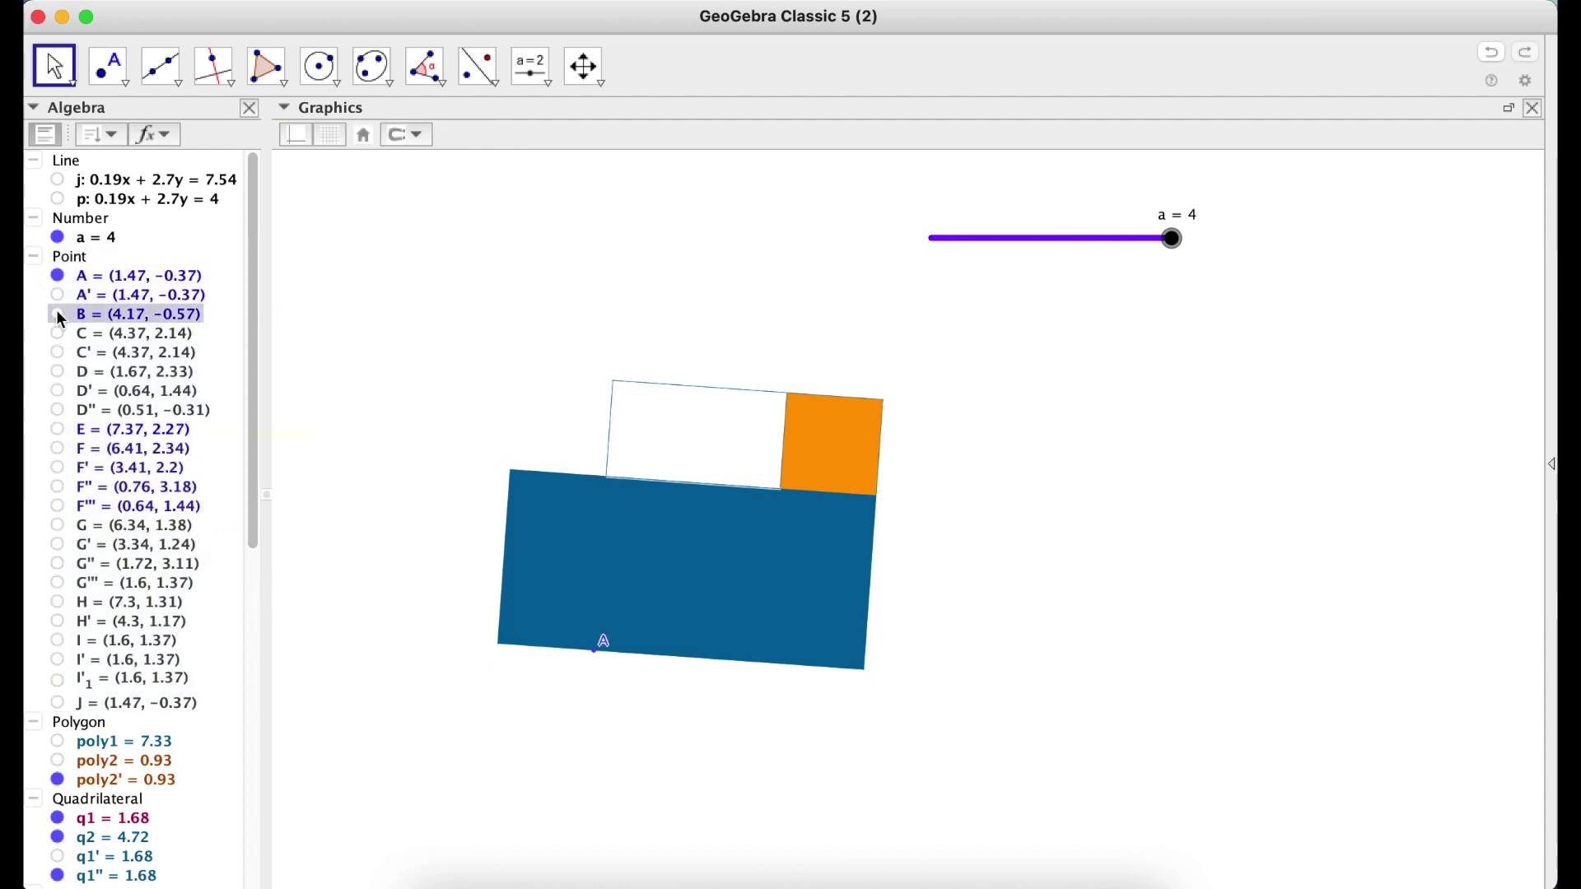
left_click(58, 430)
left_click(57, 449)
Step: Colour points A, B, E and F white and enlarge their point size slightly
left_click(110, 433, "shift")
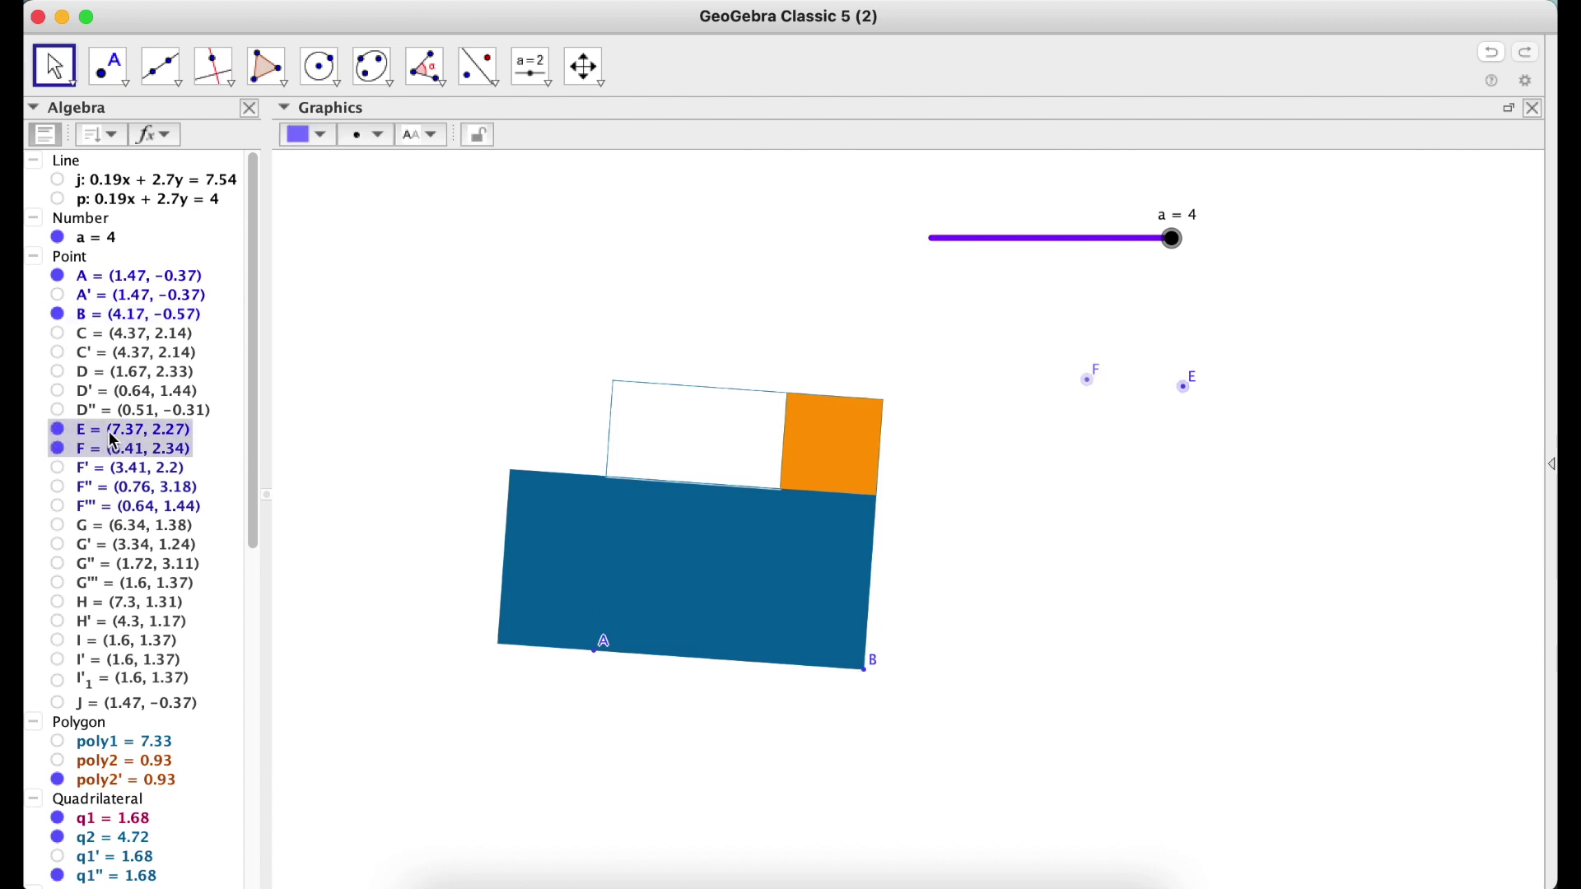
left_click(138, 320, "super")
left_click(131, 279, "super")
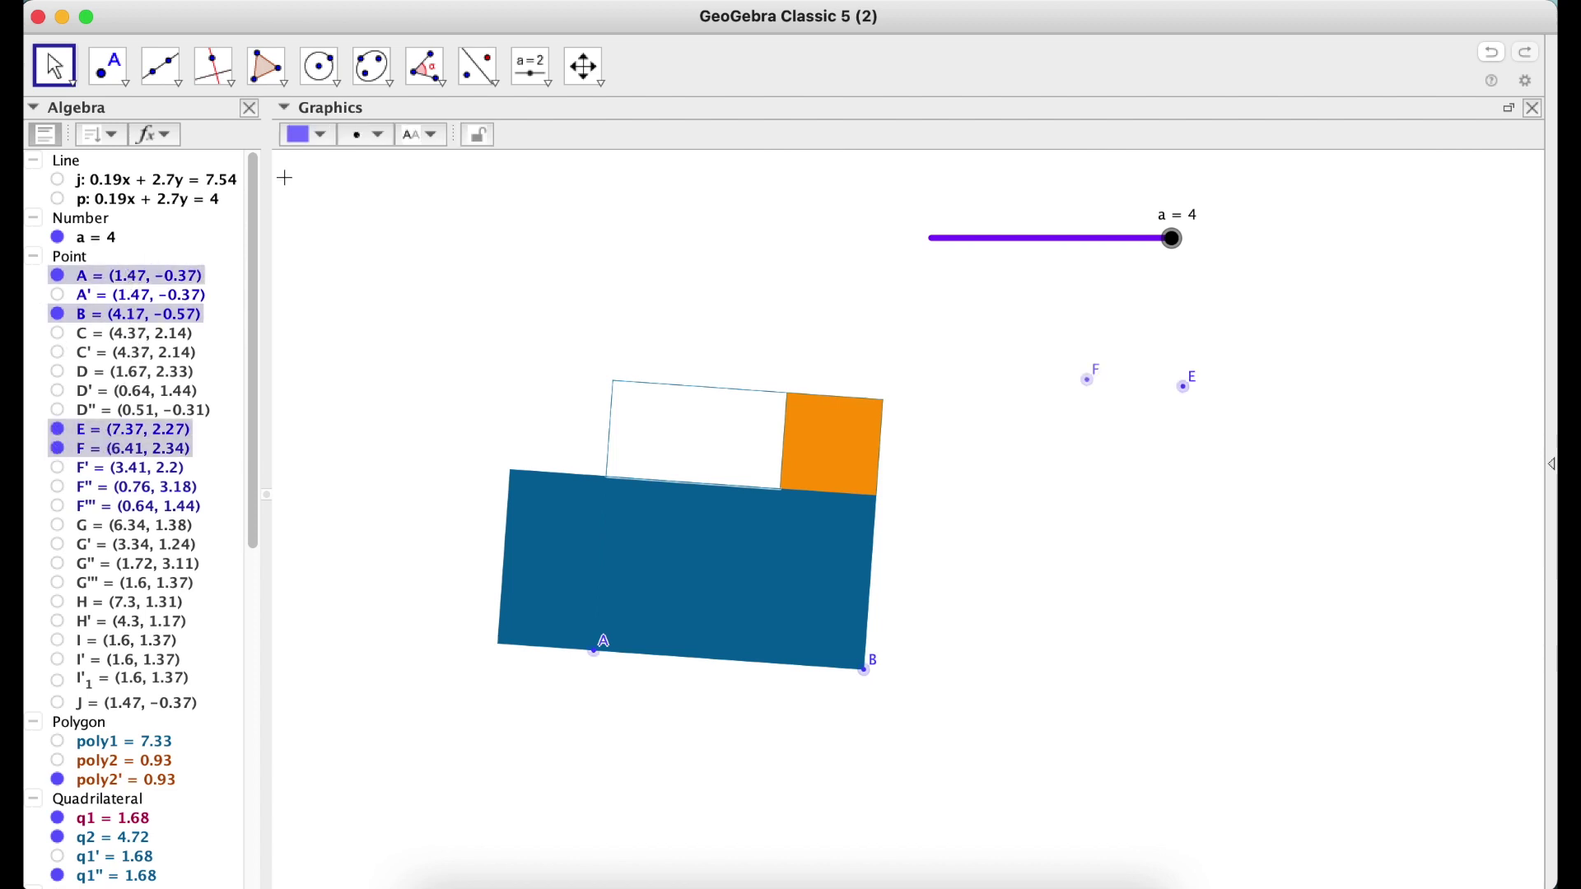
left_click(385, 149)
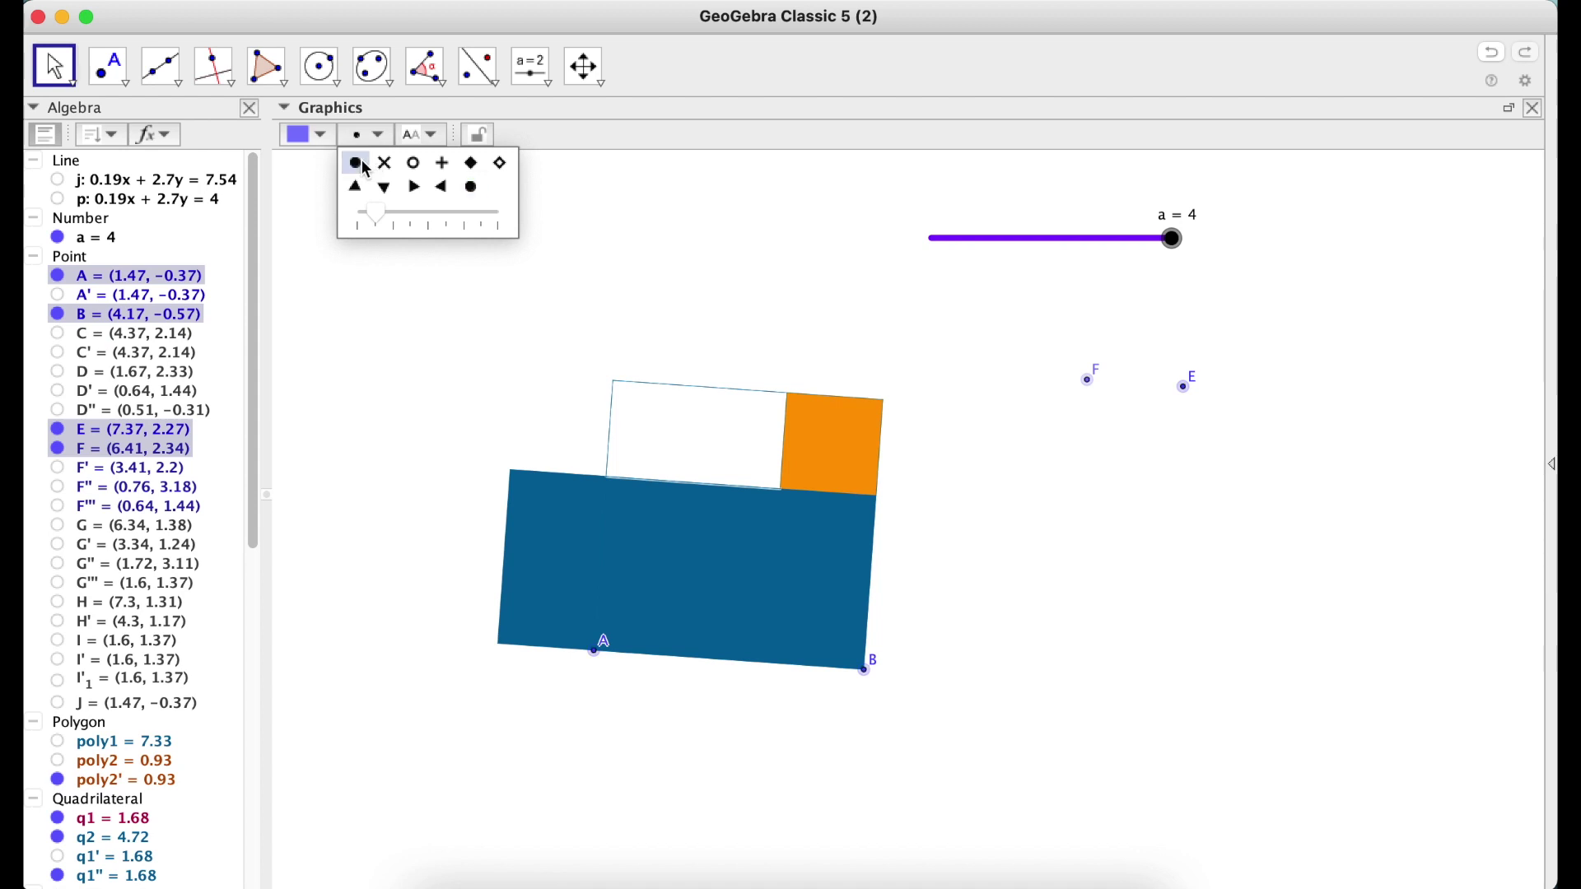
left_click(318, 135)
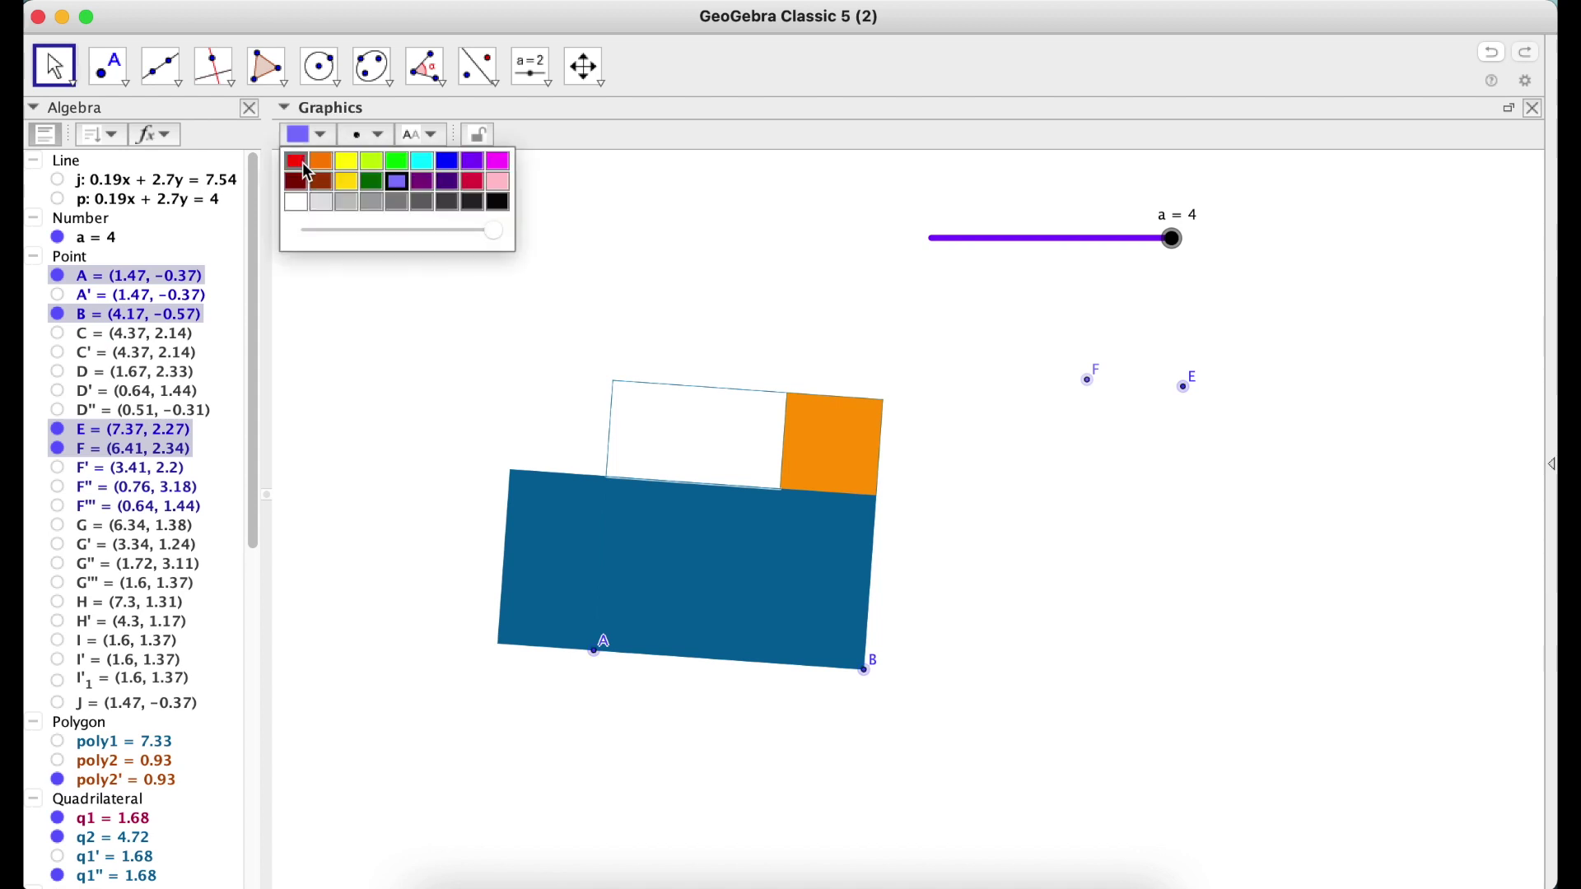
left_click(293, 204)
left_click(366, 134)
left_click_drag(375, 214, 400, 217)
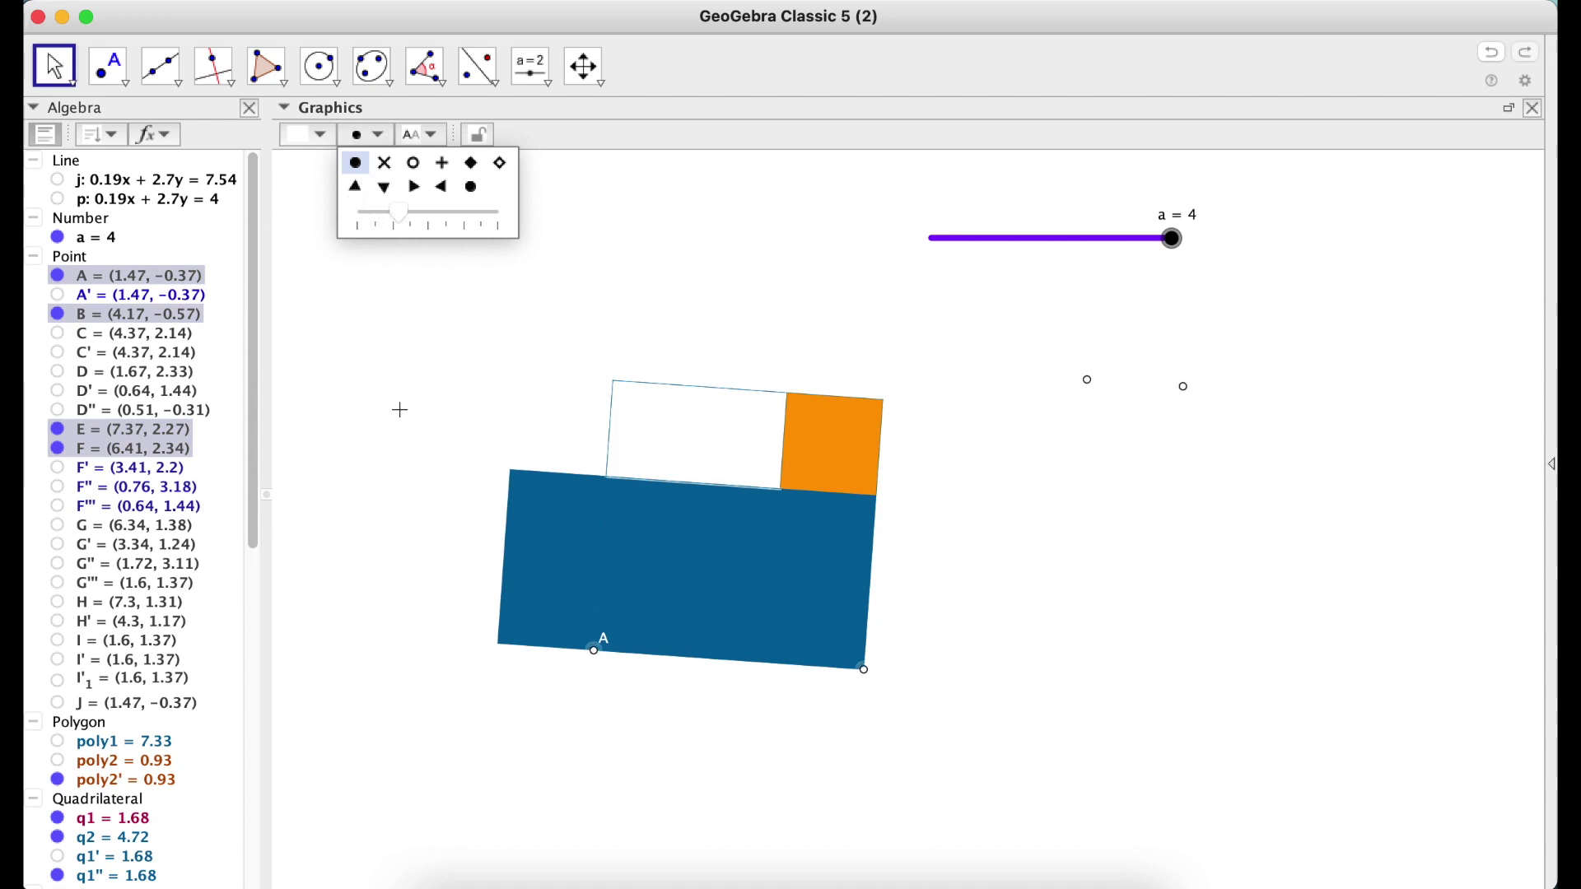
Step: Hide the labels of A, B, E and F, and move F to about (6.26, 2.33) and A to about (1.32, −0.41)
right_click(155, 282)
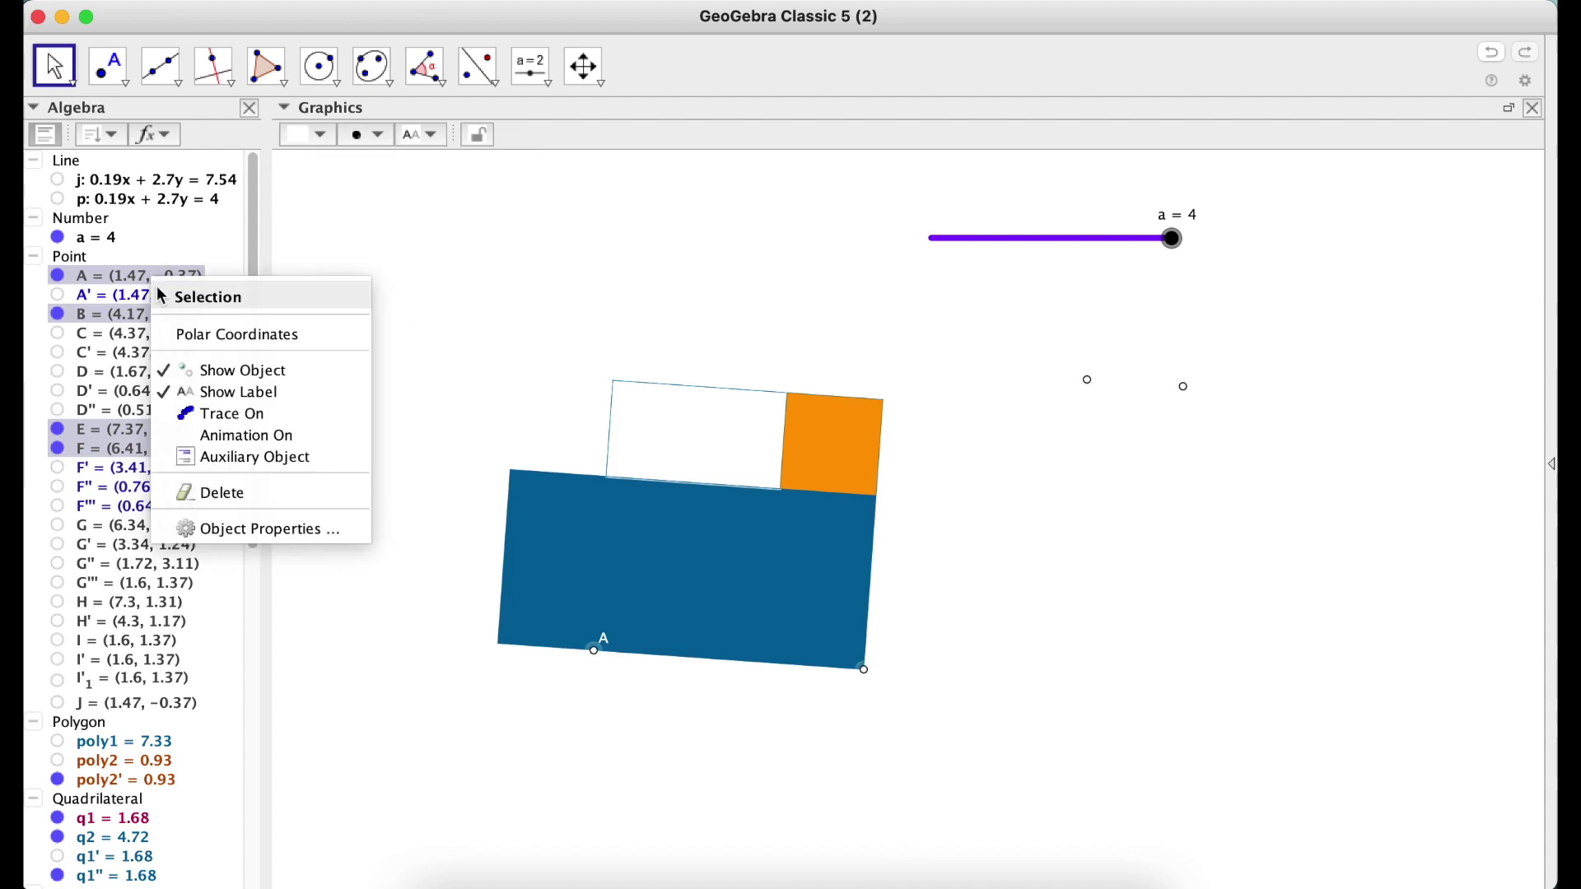
left_click(223, 393)
left_click(912, 789)
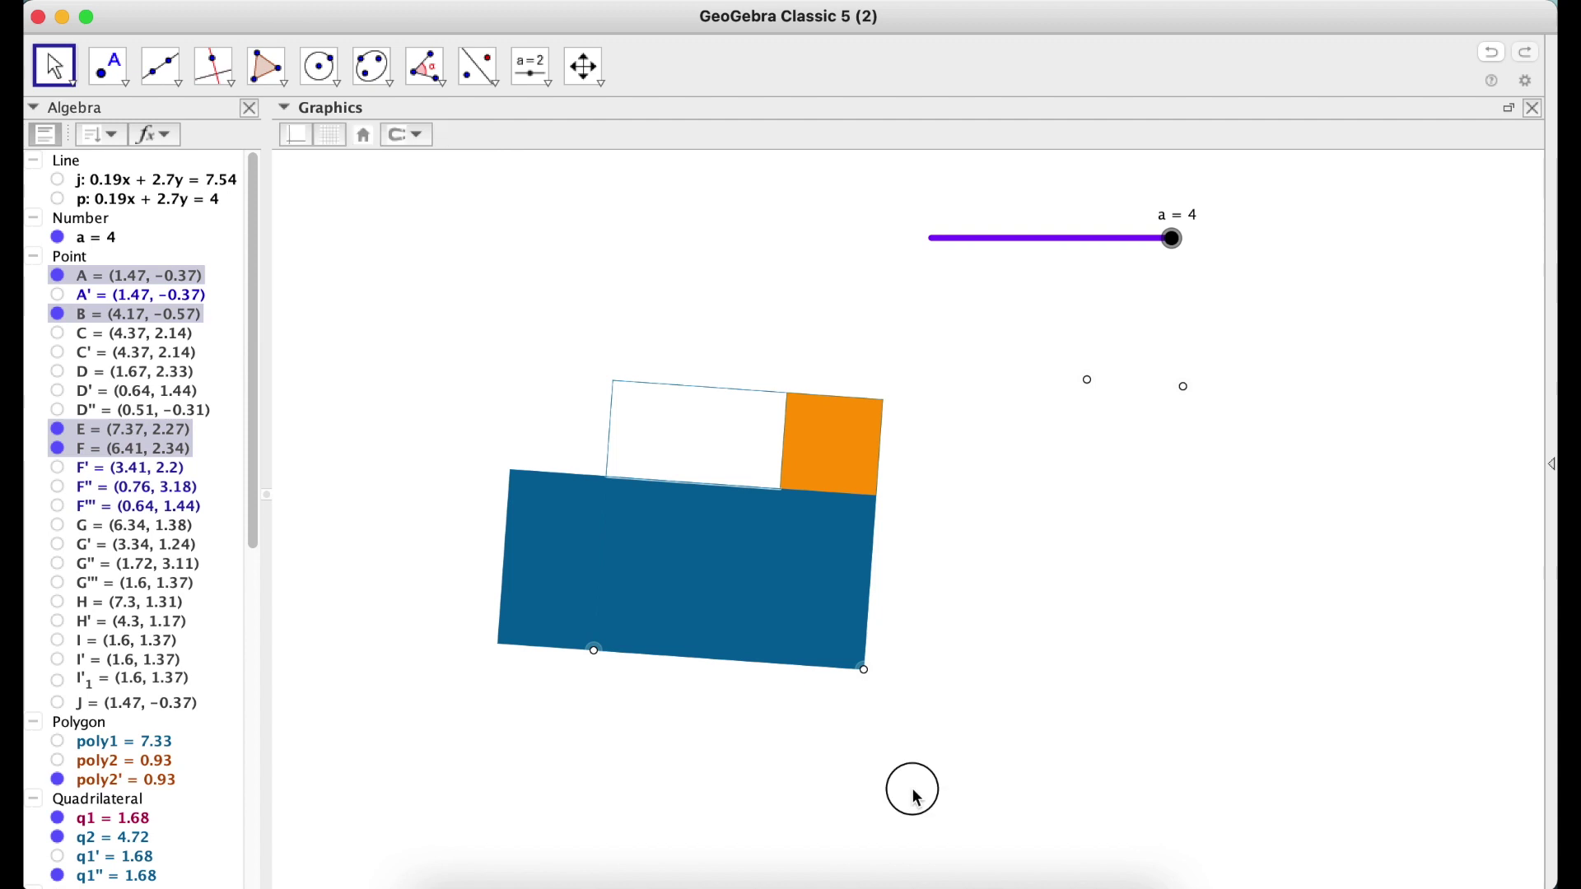
mouse_move(1090, 384)
left_mouse_down()
mouse_move(1054, 379)
mouse_move(1079, 380)
left_mouse_up()
mouse_move(597, 655)
left_mouse_down()
mouse_move(575, 660)
mouse_move(595, 664)
left_mouse_up()
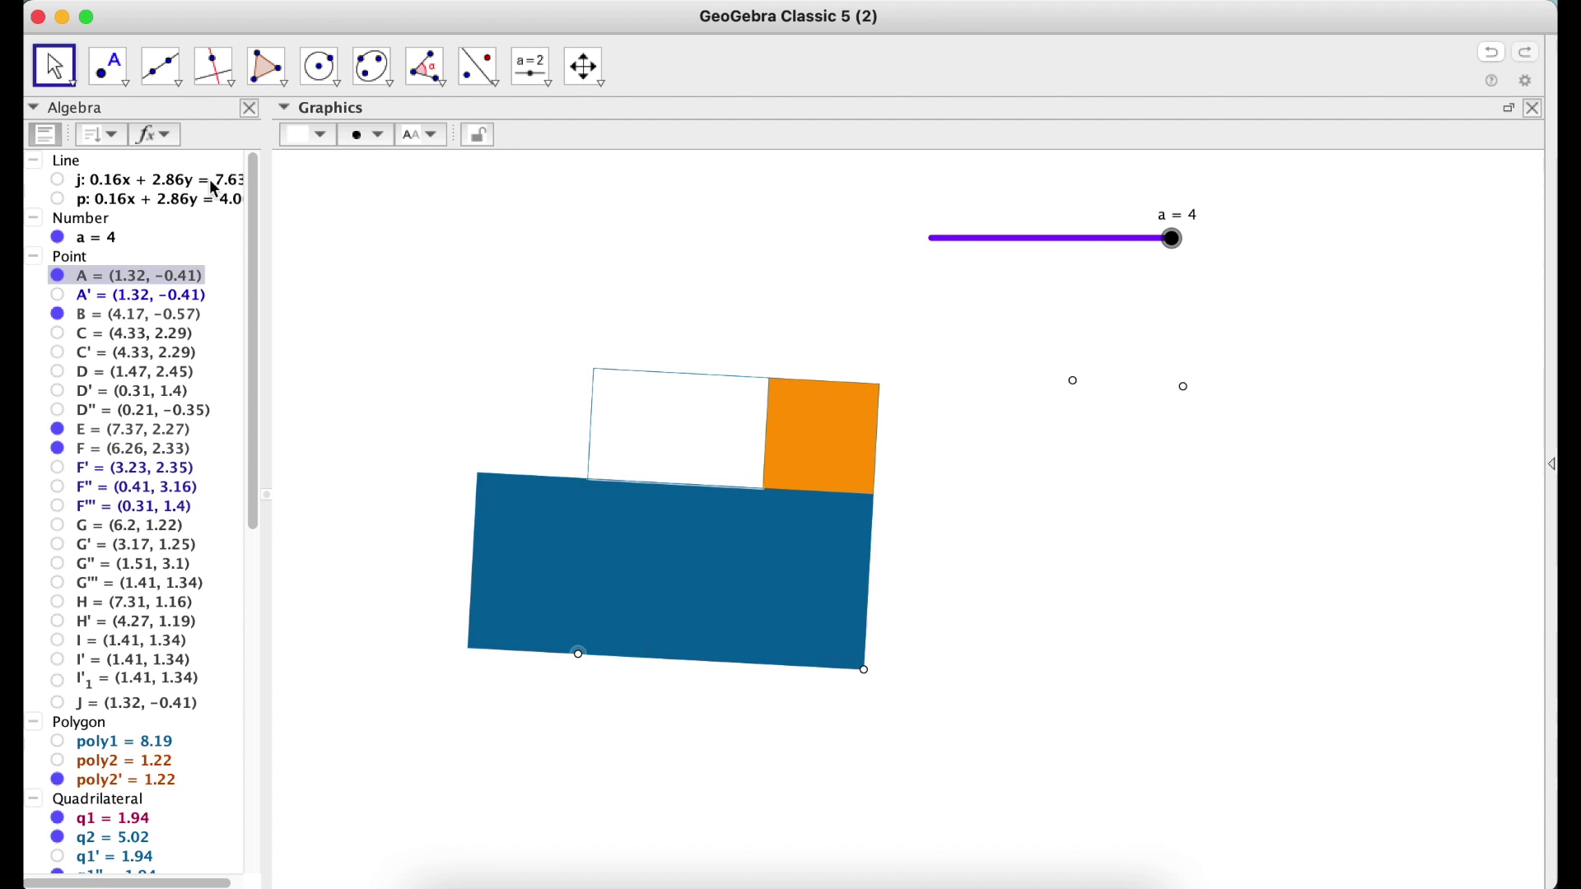
Step: Draw a segment between points F and E
left_click(183, 91)
left_click(235, 156)
left_click(1073, 381)
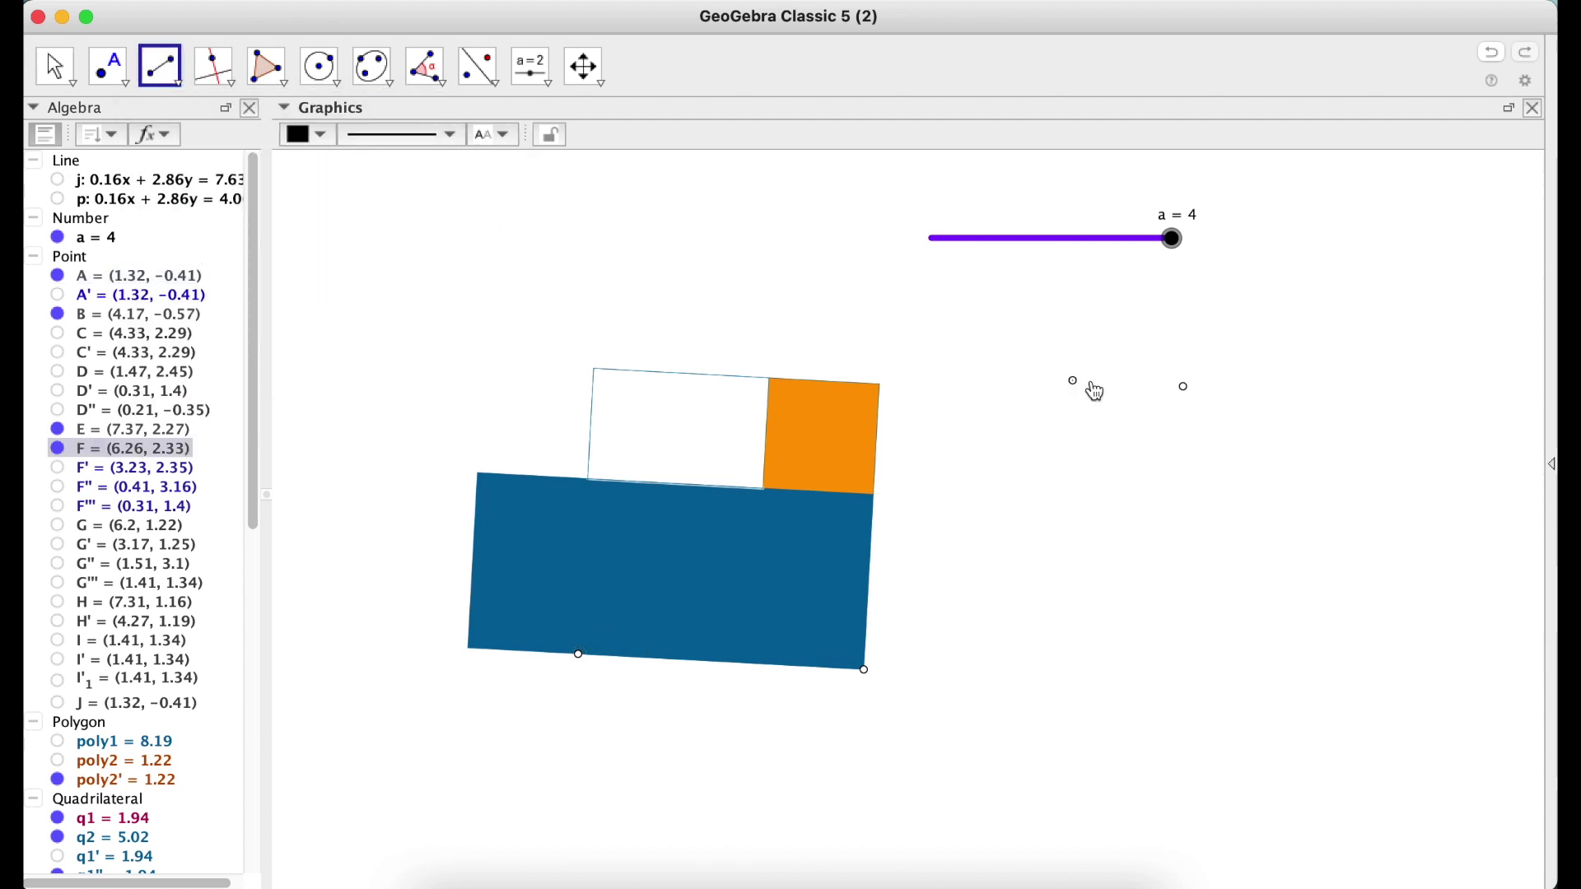
left_click(1184, 387)
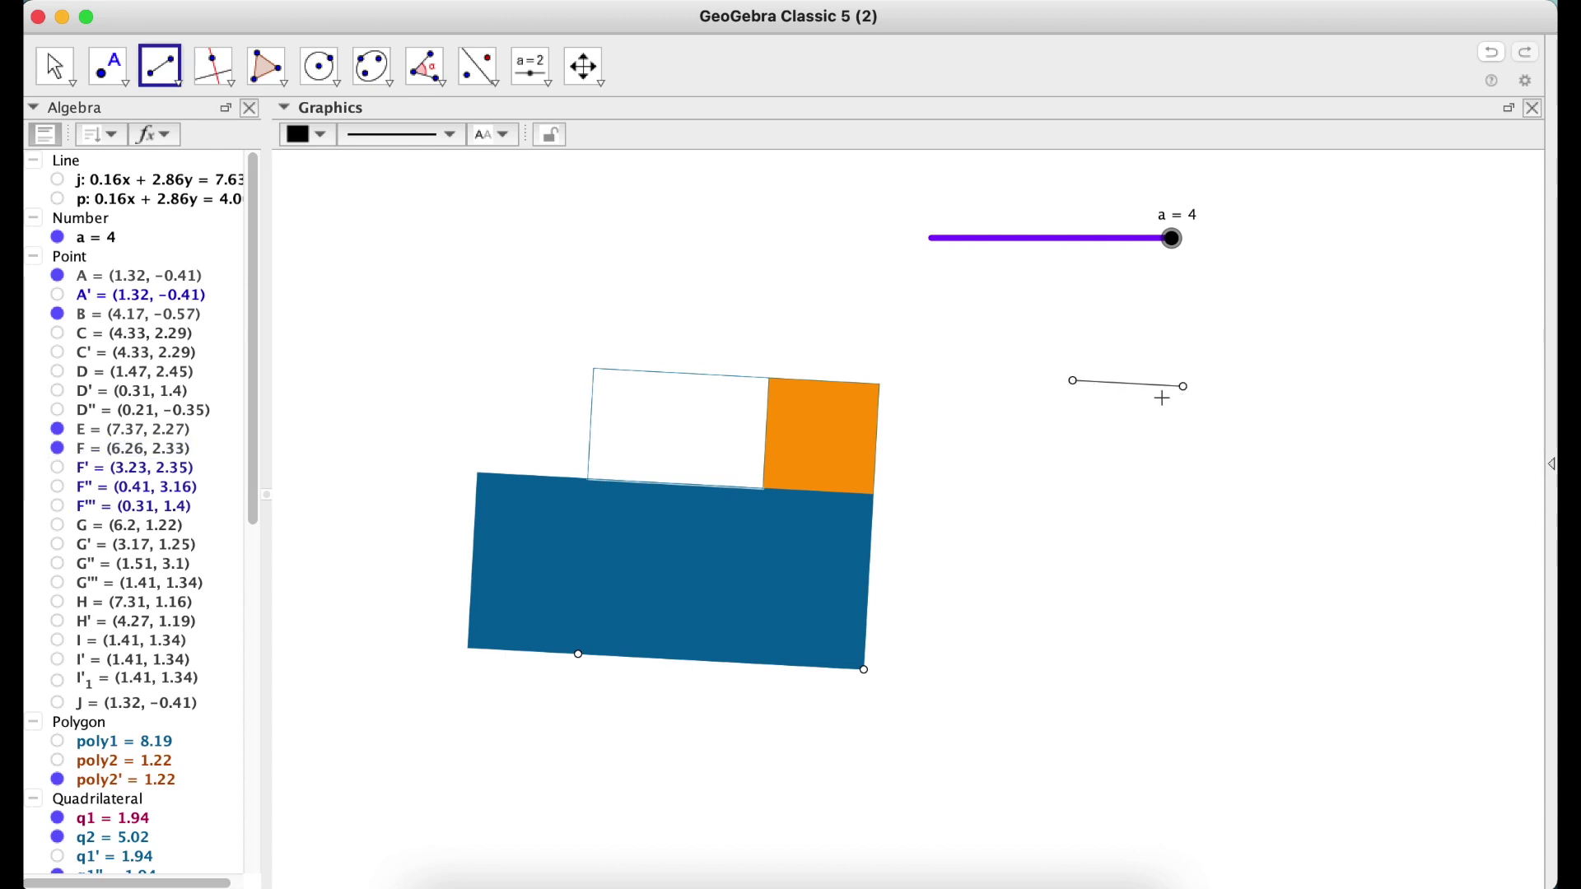
left_click(55, 66)
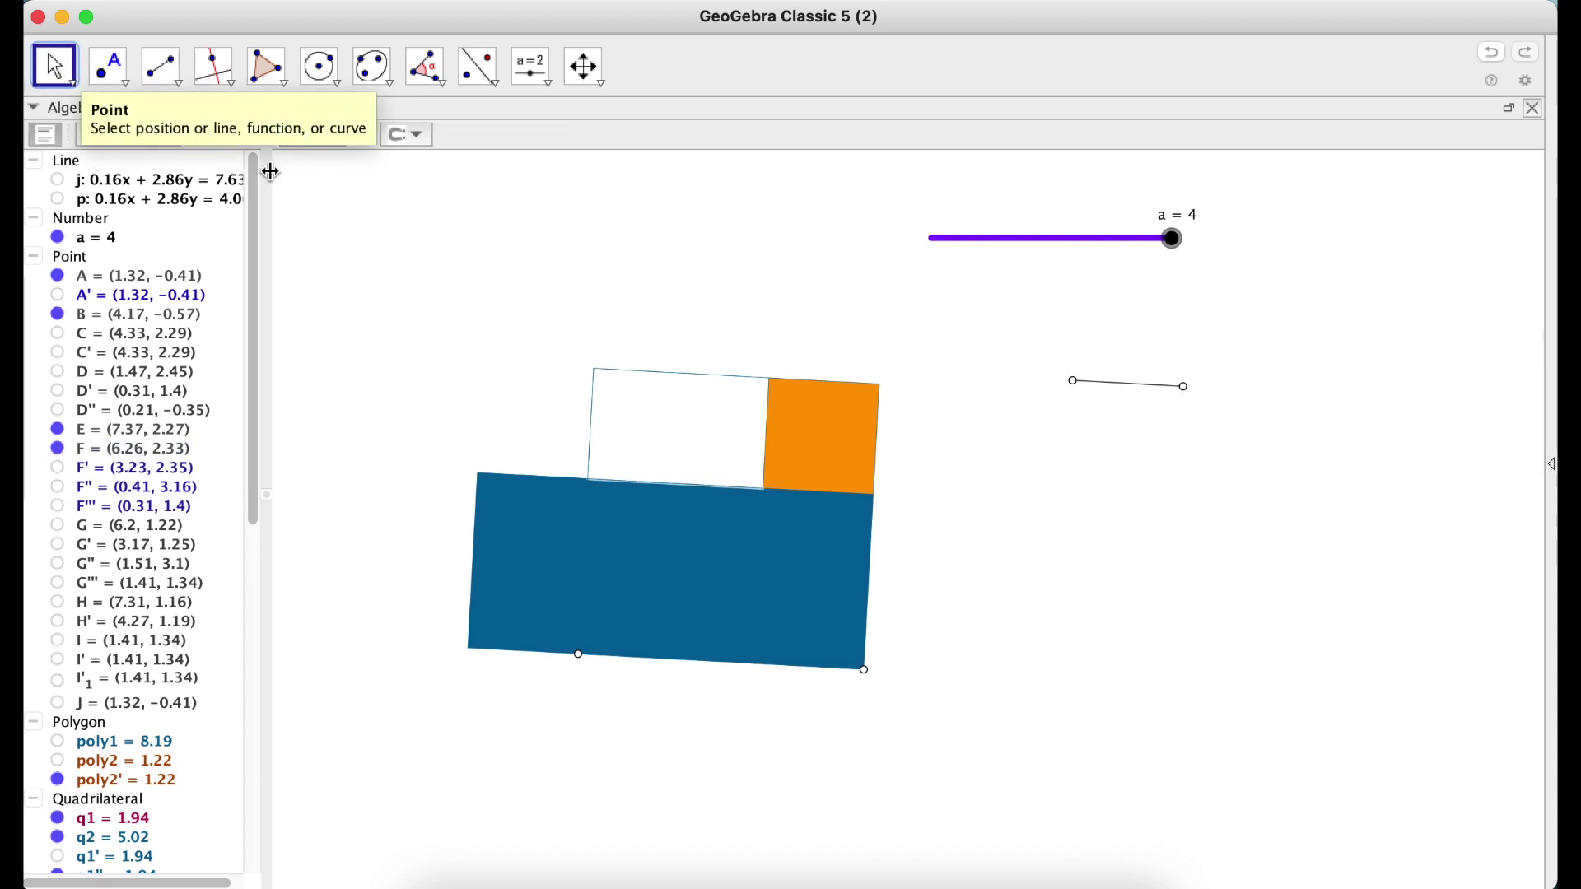
Step: Colour the segment between F and E orange and make its line slightly thicker
left_click(1125, 390)
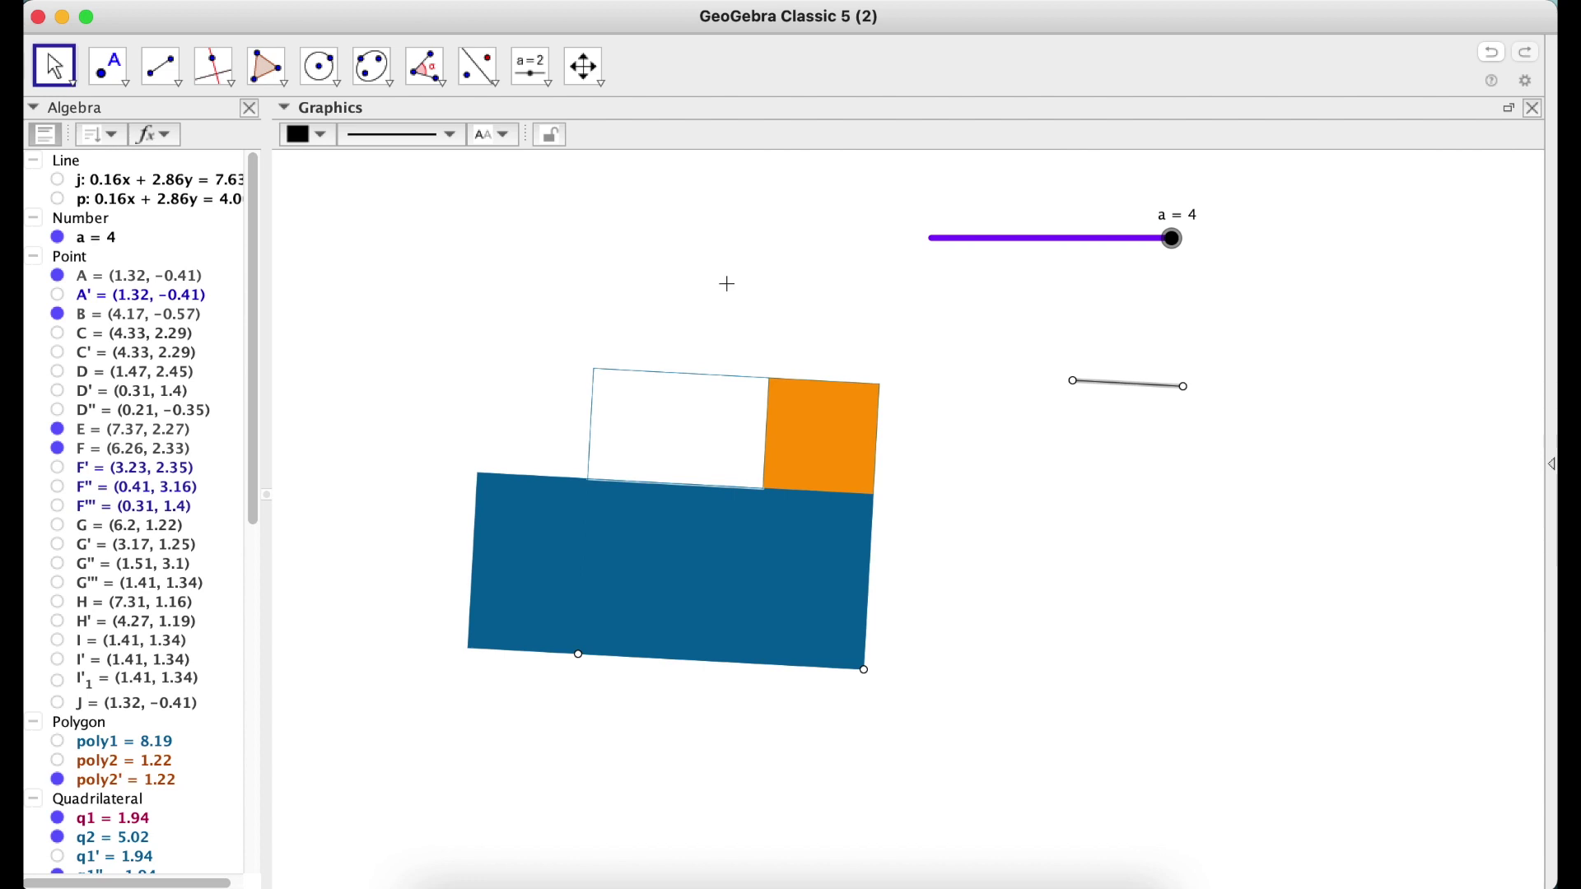
left_click(306, 135)
left_click(323, 161)
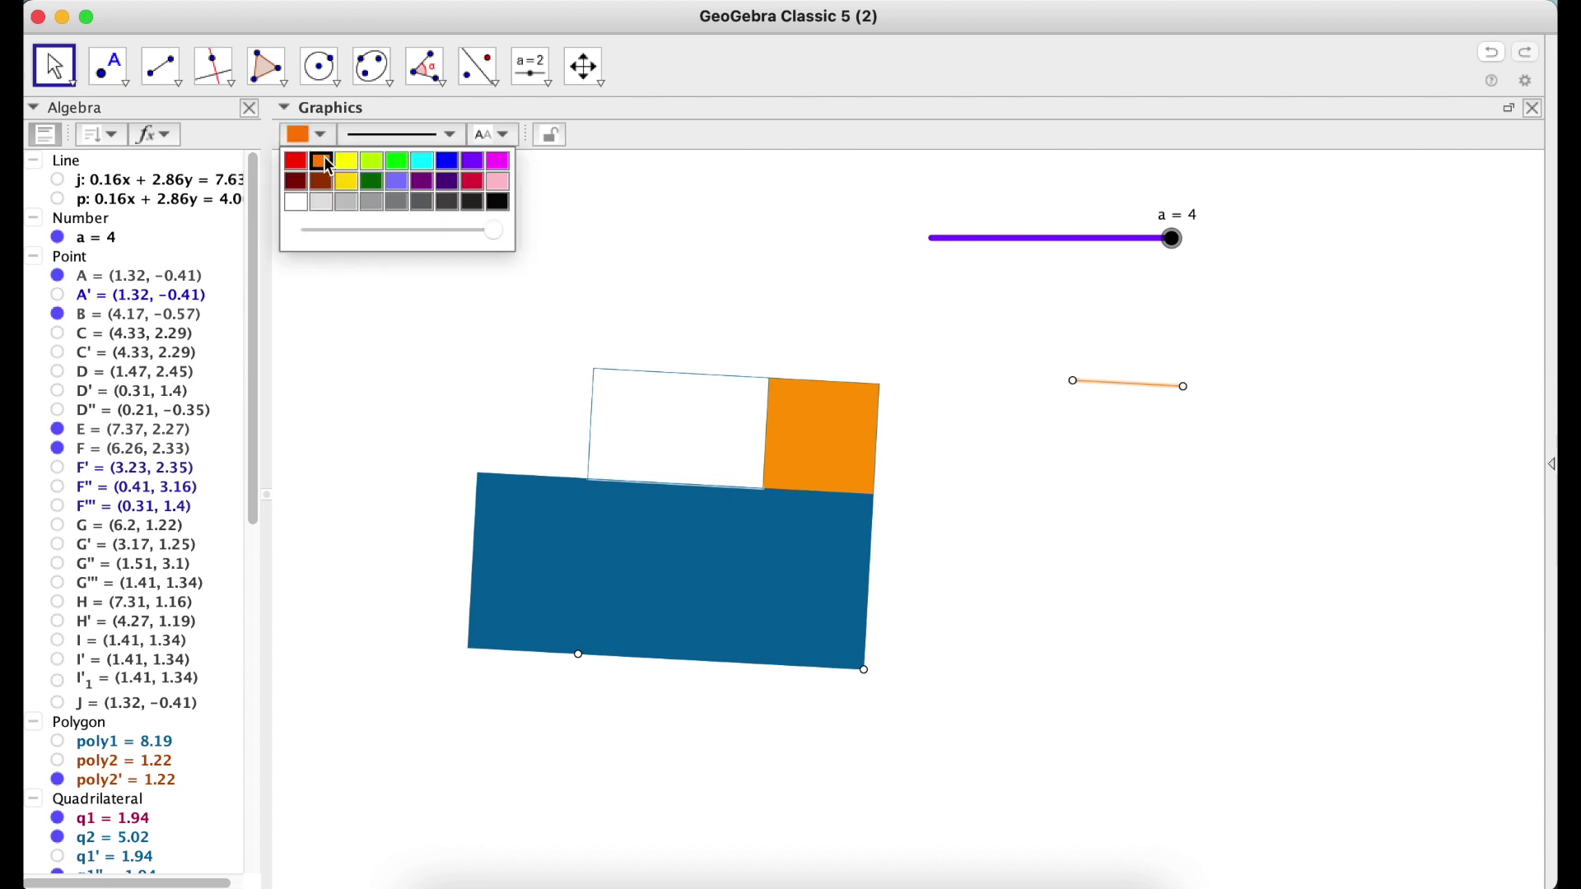
left_click(402, 134)
left_click_drag(359, 309, 384, 311)
left_click(678, 251)
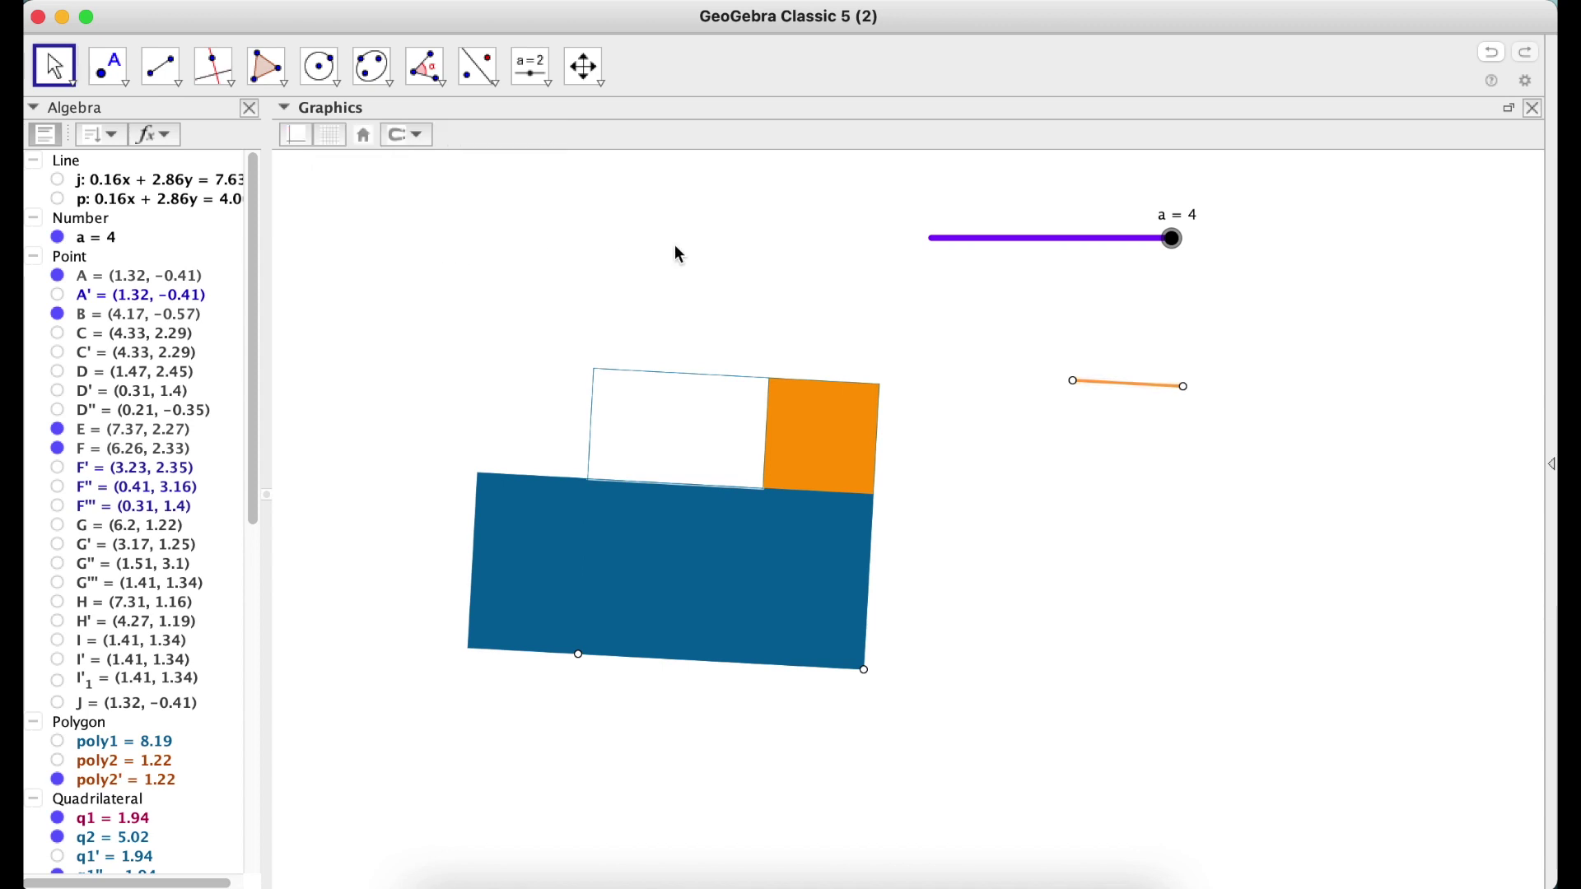
Step: Set slider a to 1.6 and put the white segment between G' and I' on layer 1
mouse_move(1076, 382)
left_mouse_down()
mouse_move(1024, 374)
mouse_move(1075, 382)
left_mouse_up()
left_click_drag(1186, 247, 1033, 275)
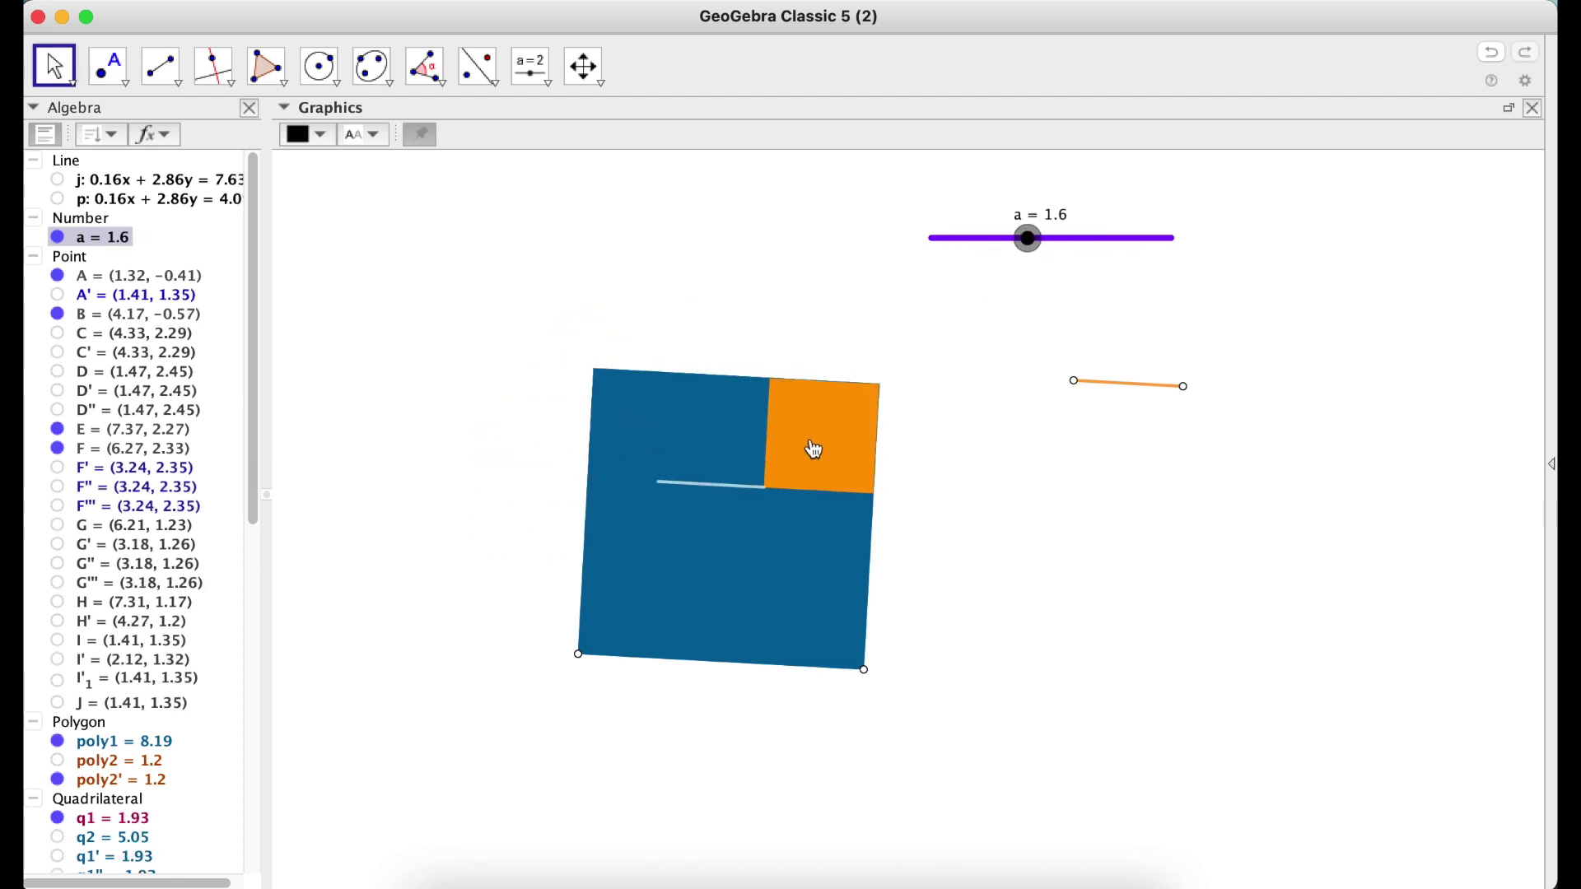
left_click(739, 486)
right_click(739, 486)
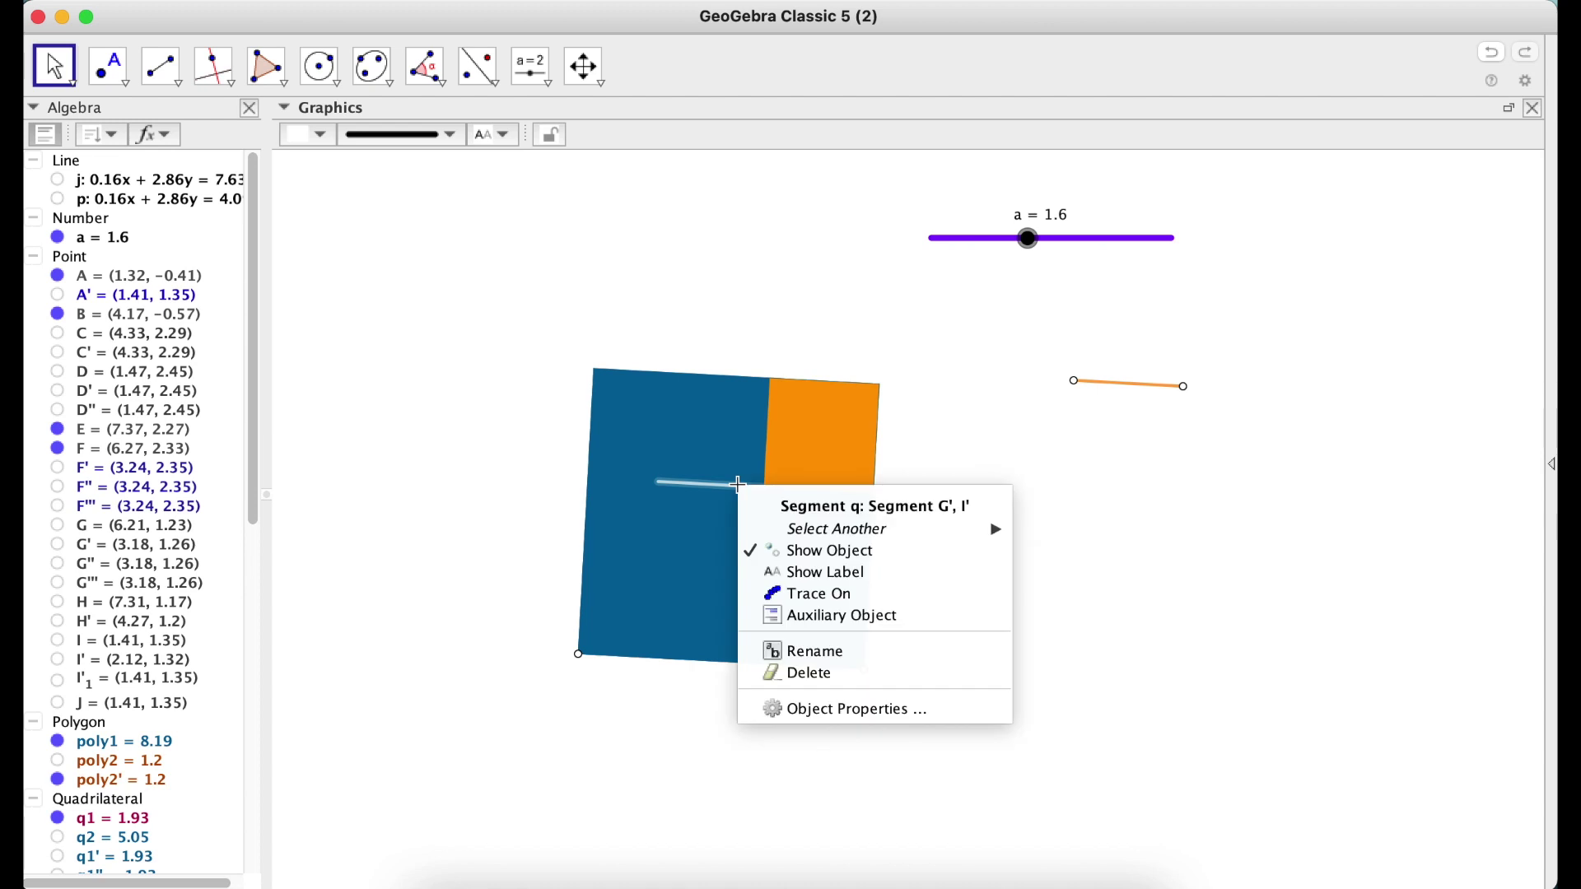
left_click(840, 702)
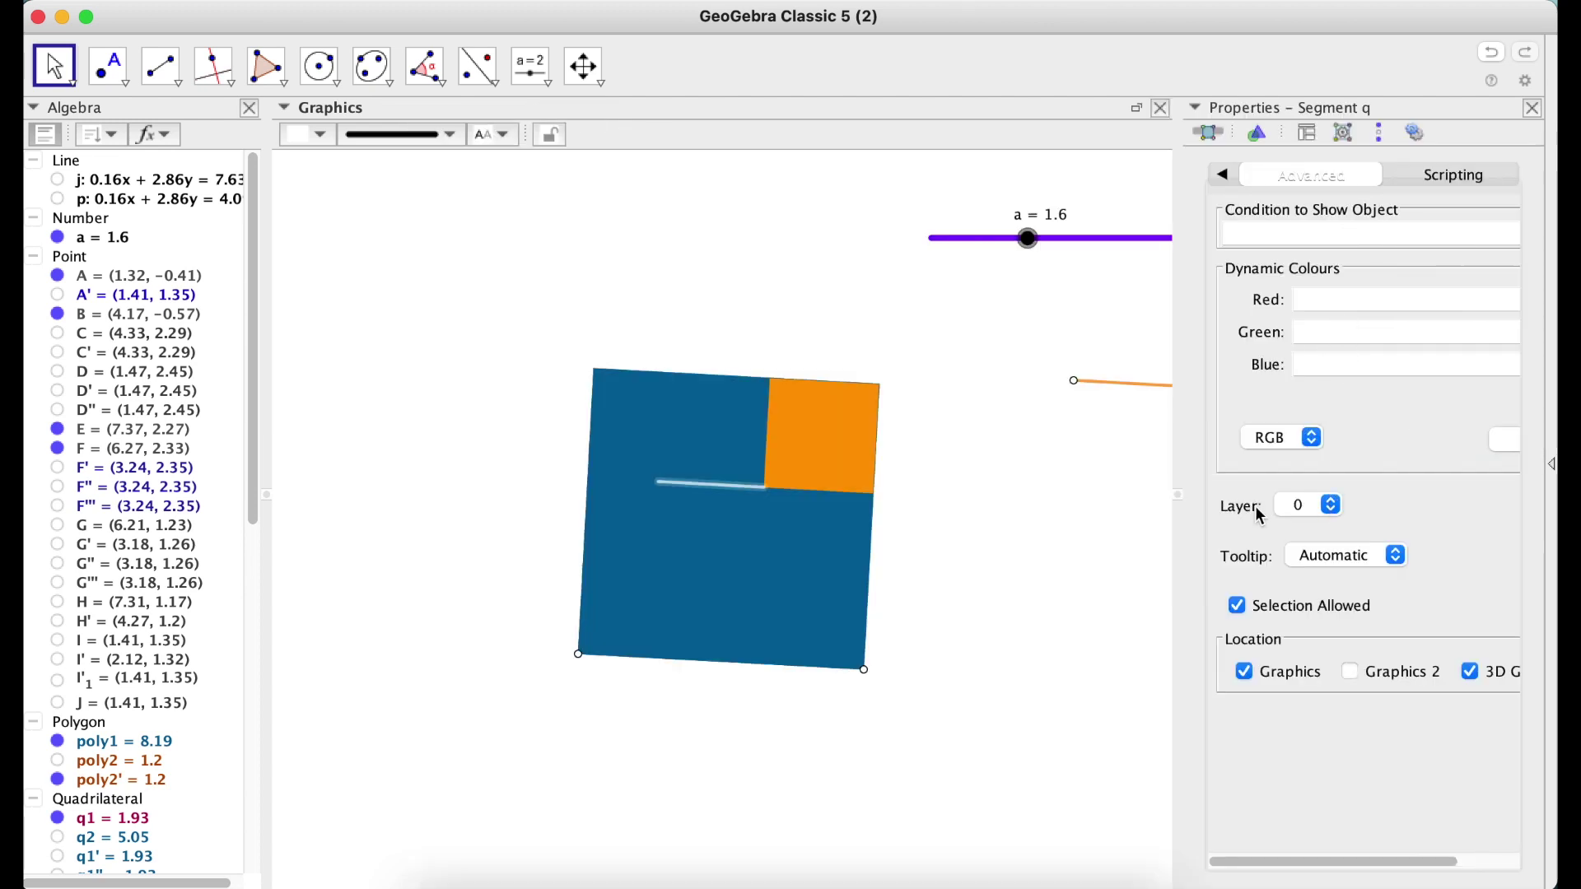
left_click(1341, 514)
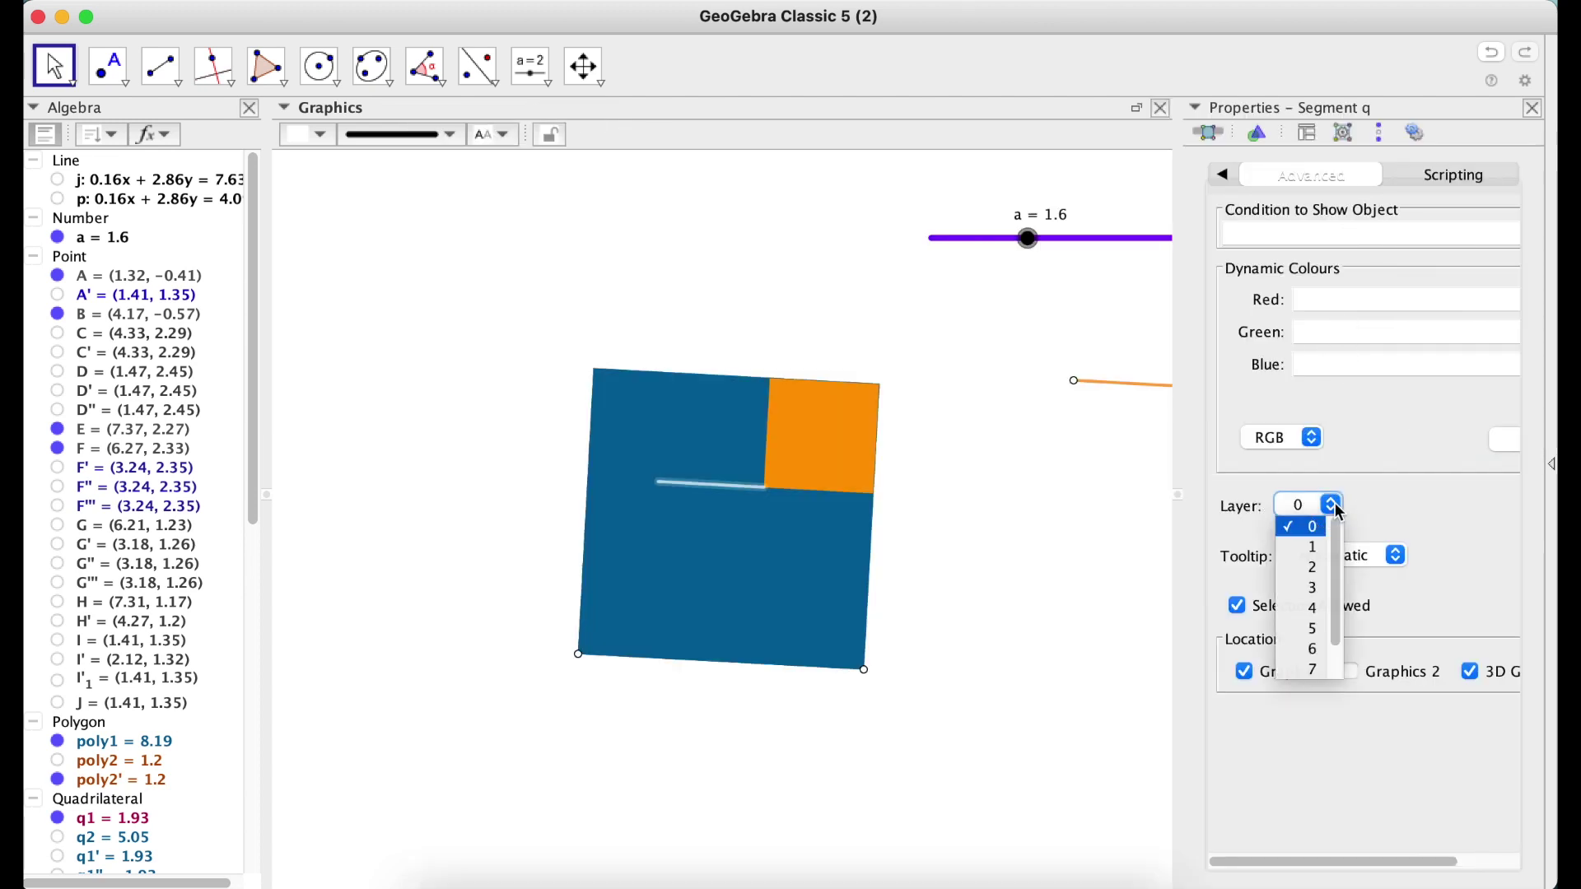
left_click(1326, 545)
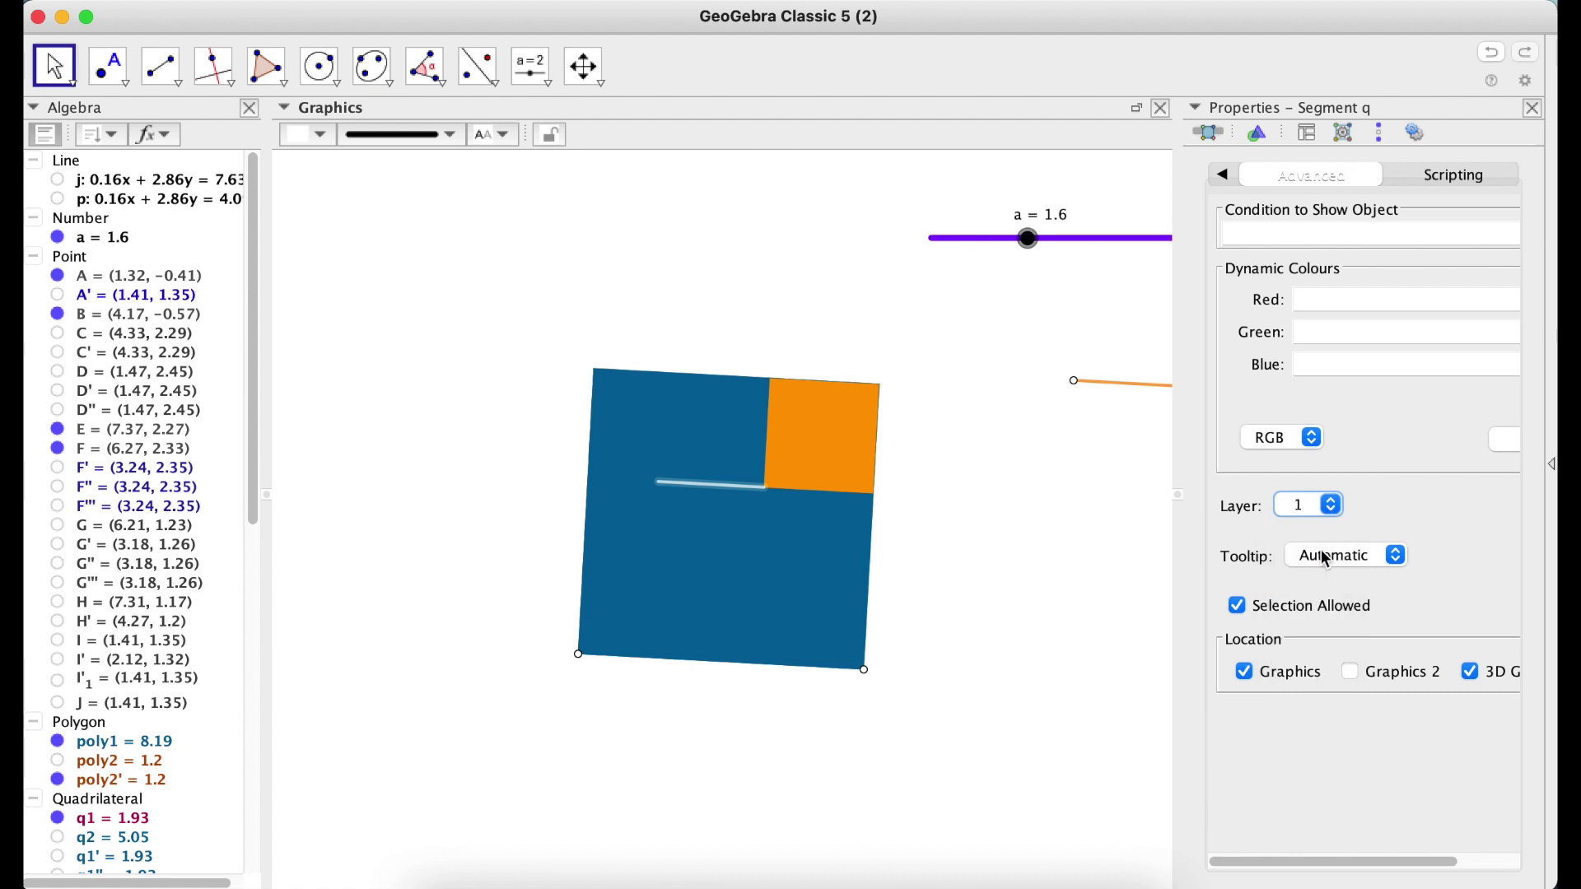
Step: Set the white segment's line opacity to 100 and its line thickness to 3
left_click(1222, 176)
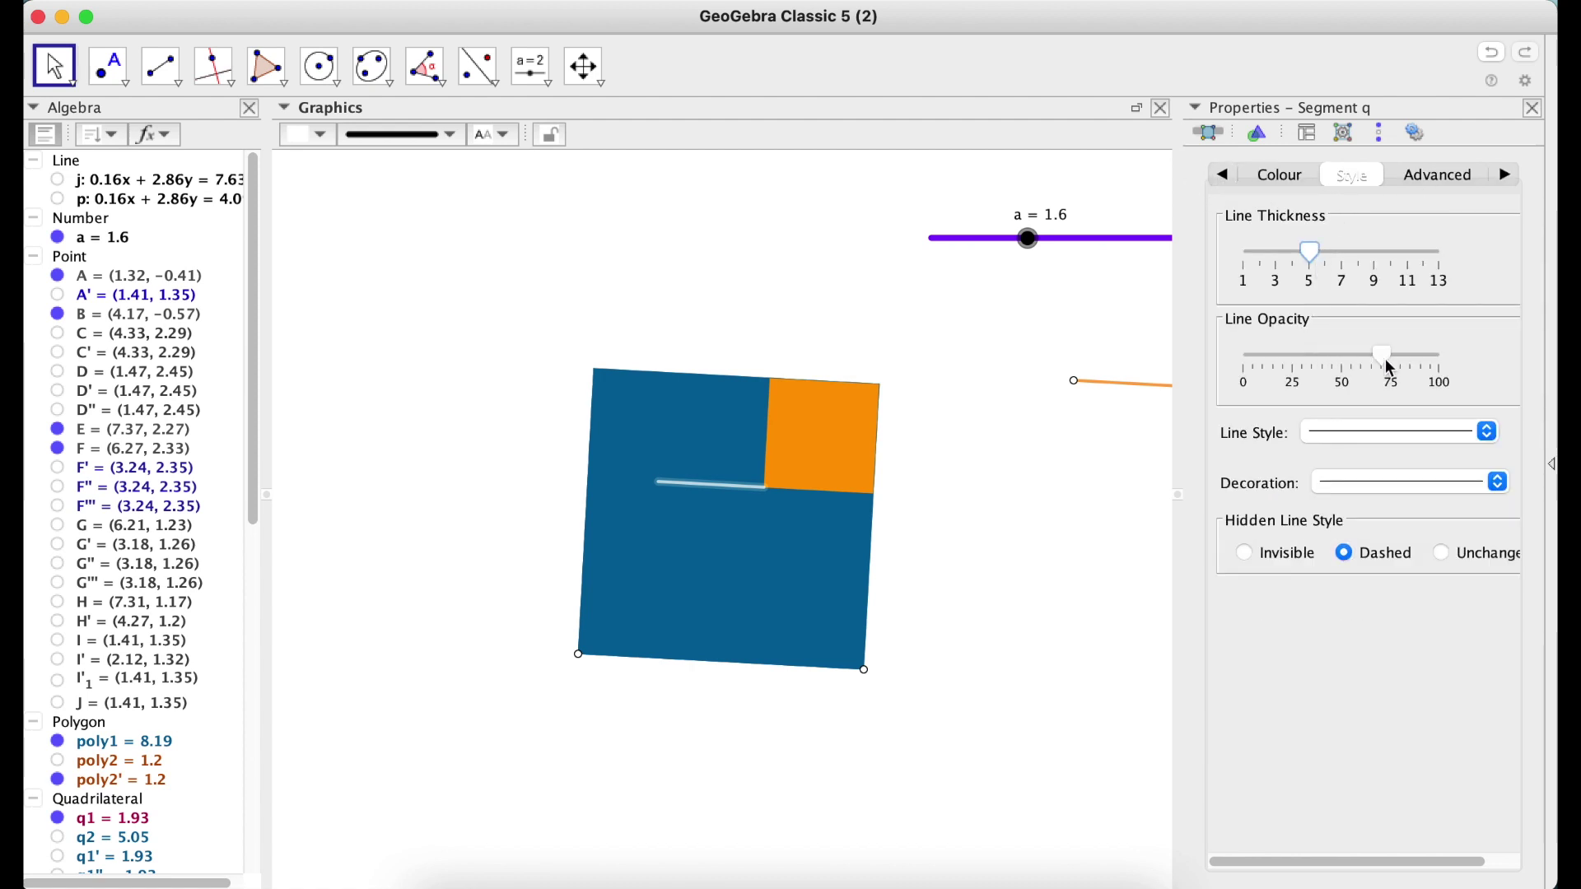
left_click_drag(1390, 364, 1500, 345)
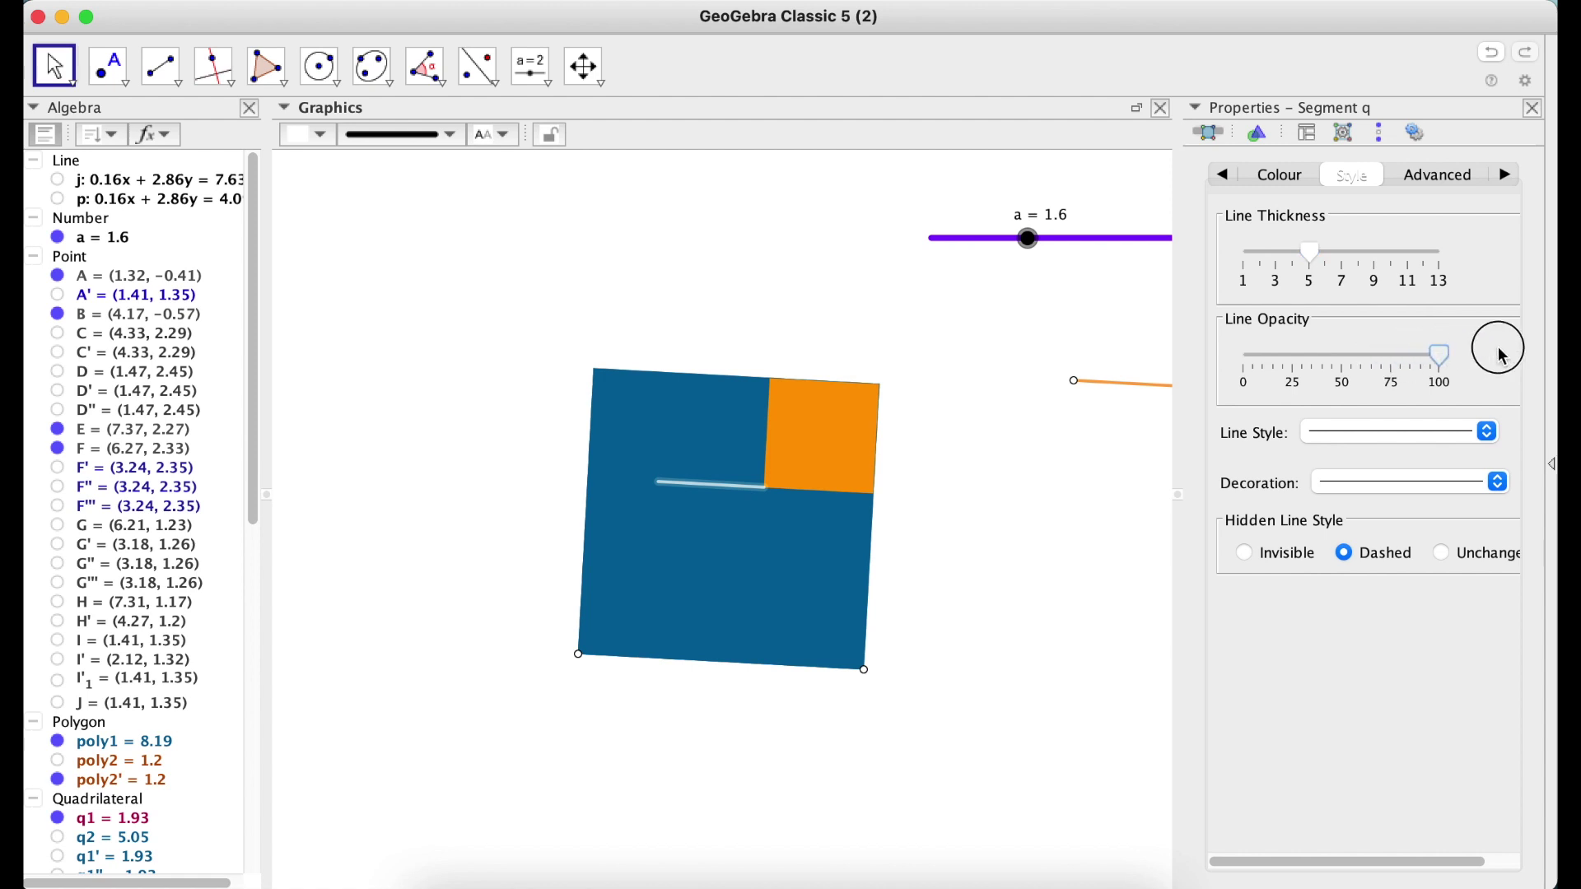
left_click(971, 481)
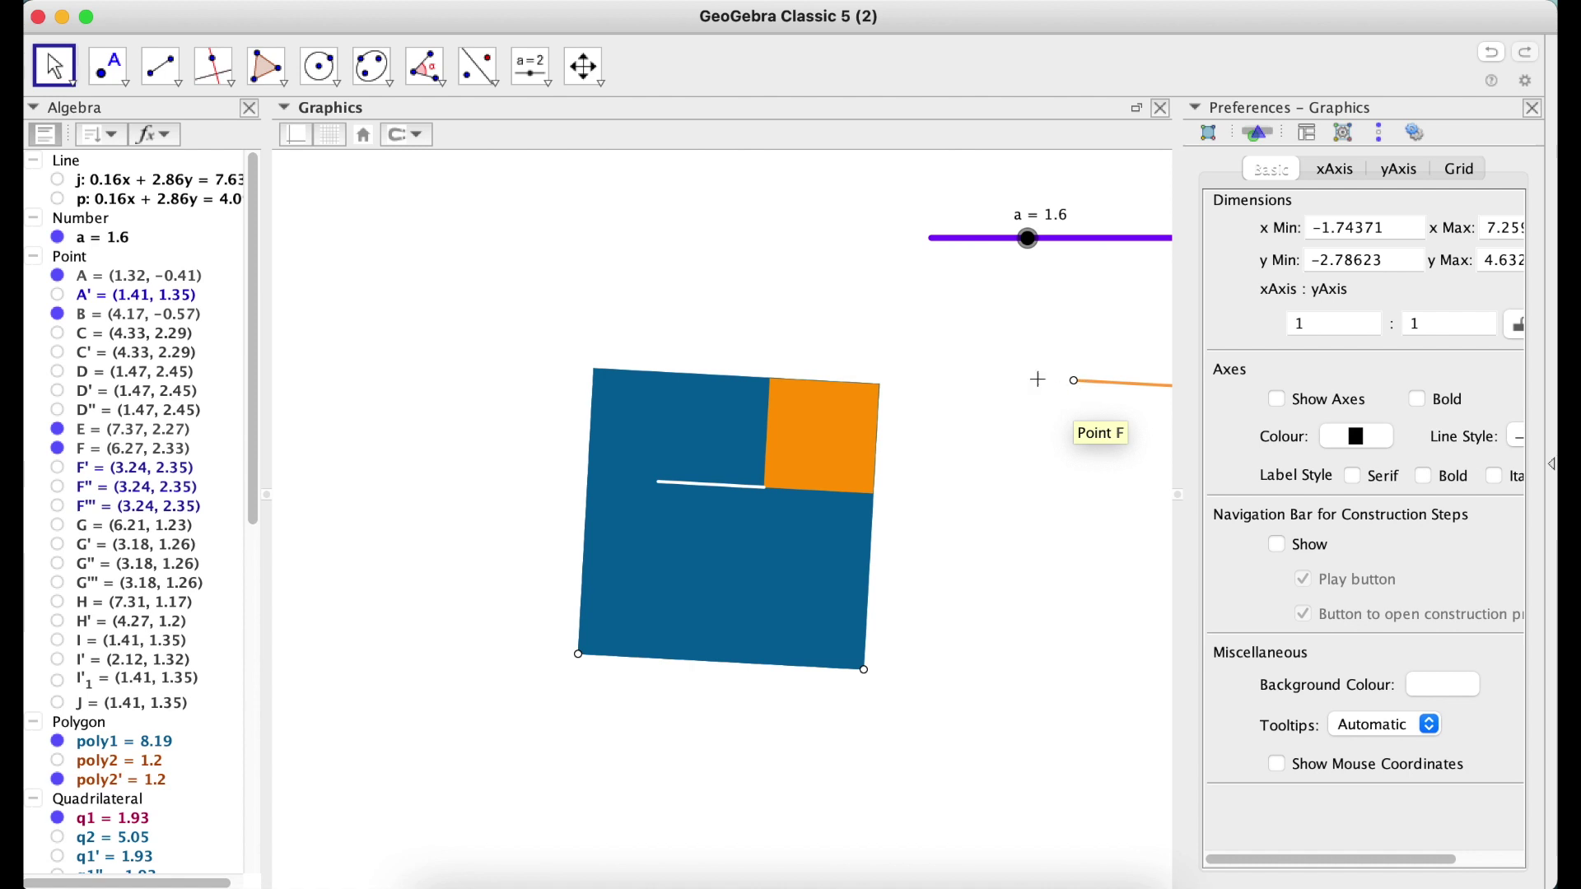
left_click(733, 486)
left_click_drag(1311, 251, 1275, 249)
left_click(1072, 619)
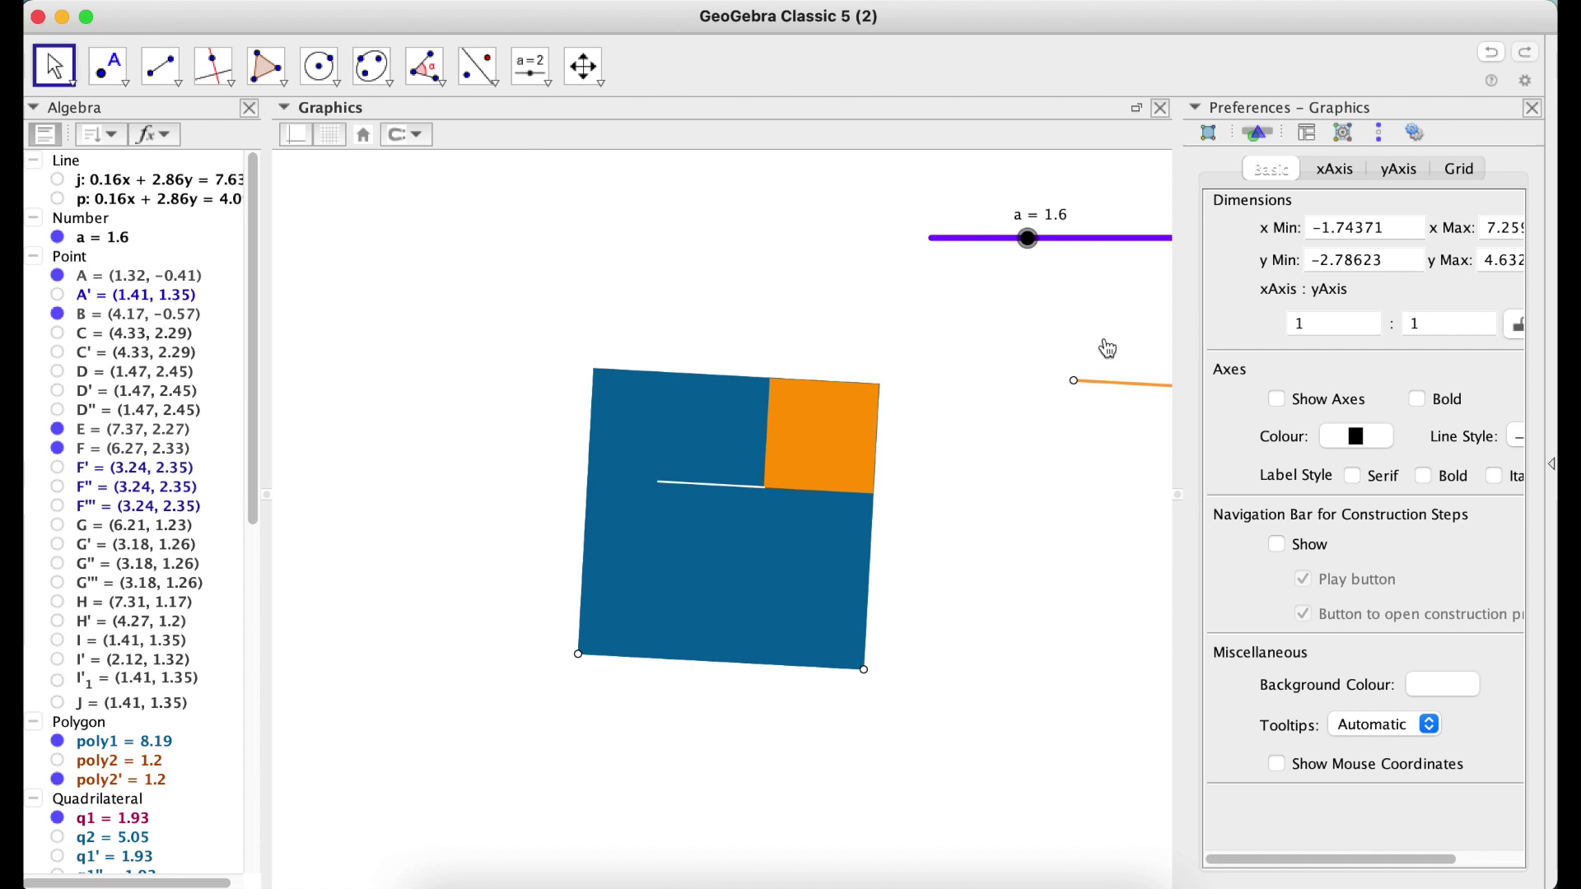
Step: Set slider a to 2.06 and make segment q show only under the condition a ≤ 2
left_click_drag(916, 345, 897, 349)
left_click_drag(1028, 238, 1200, 240)
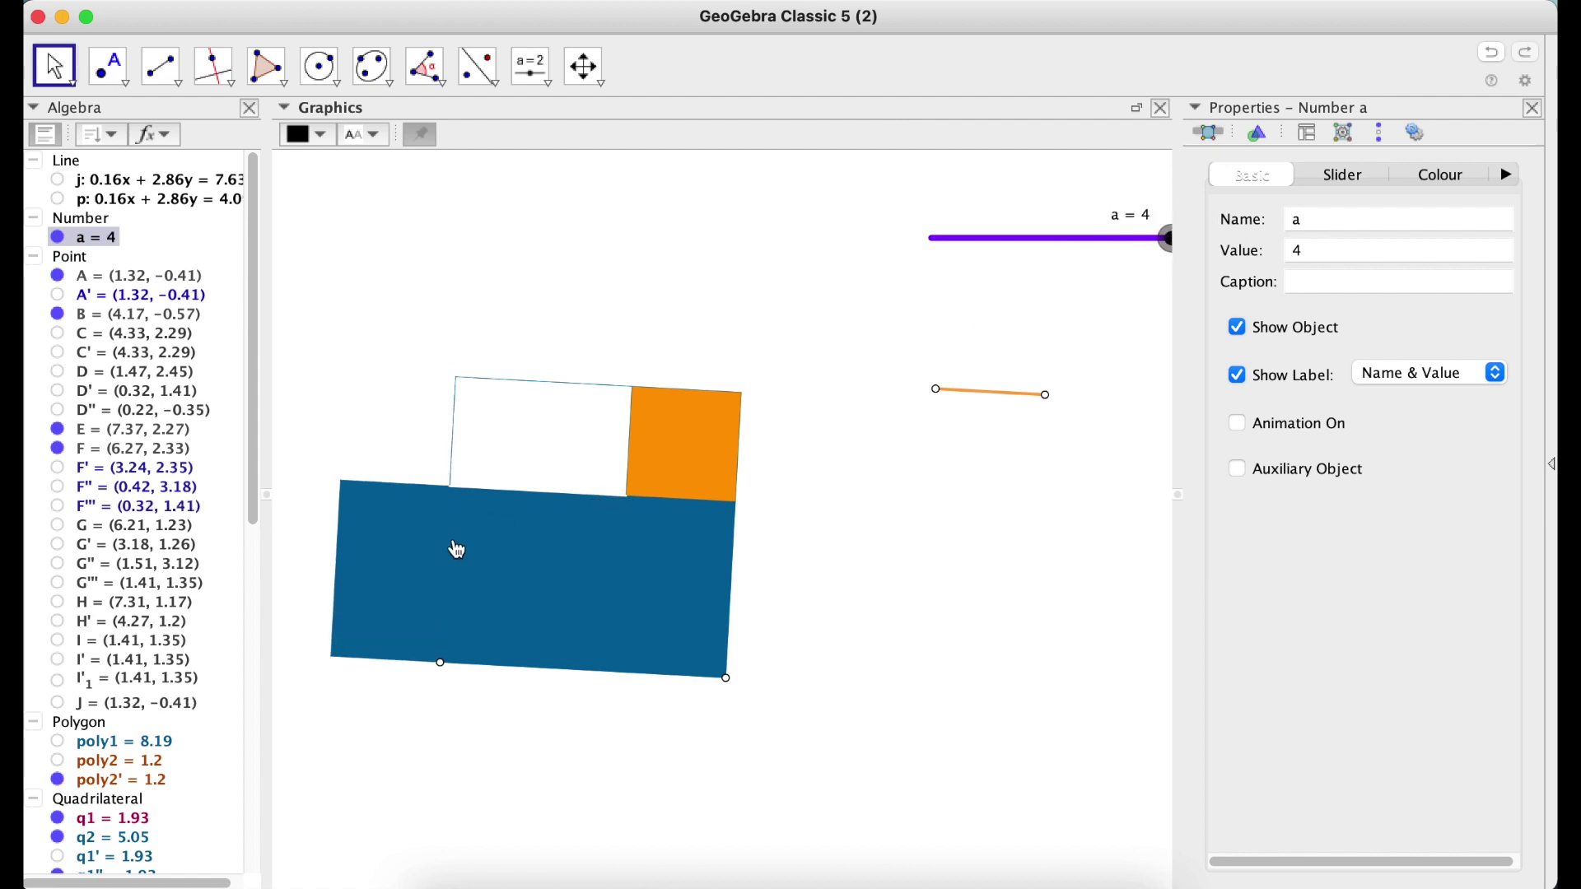
left_click(544, 494)
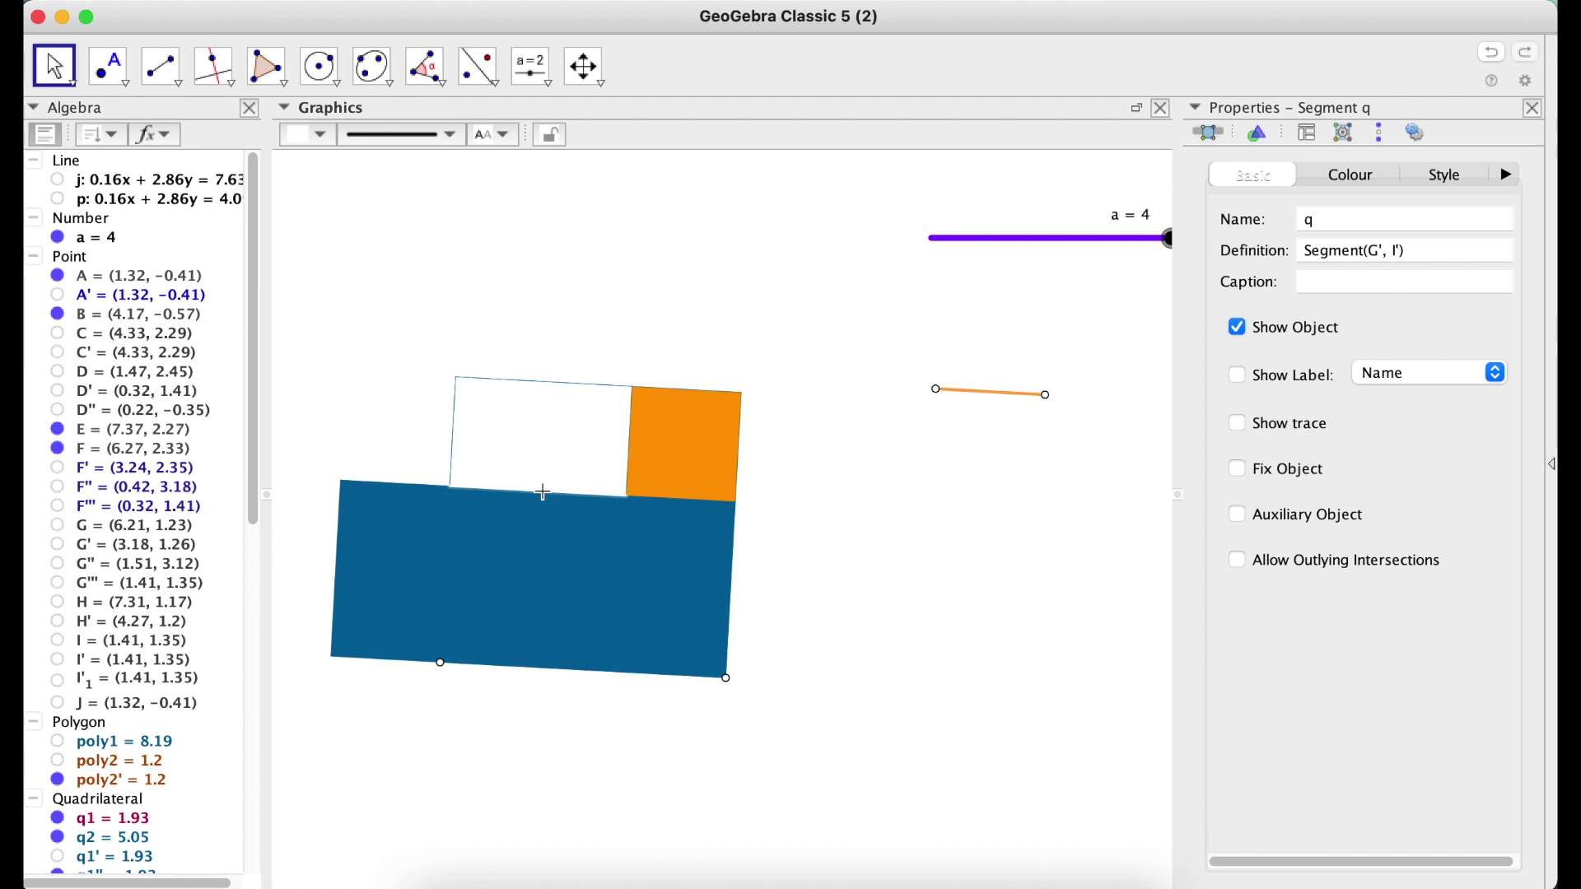
left_click_drag(1169, 248, 1056, 239)
left_click(606, 497)
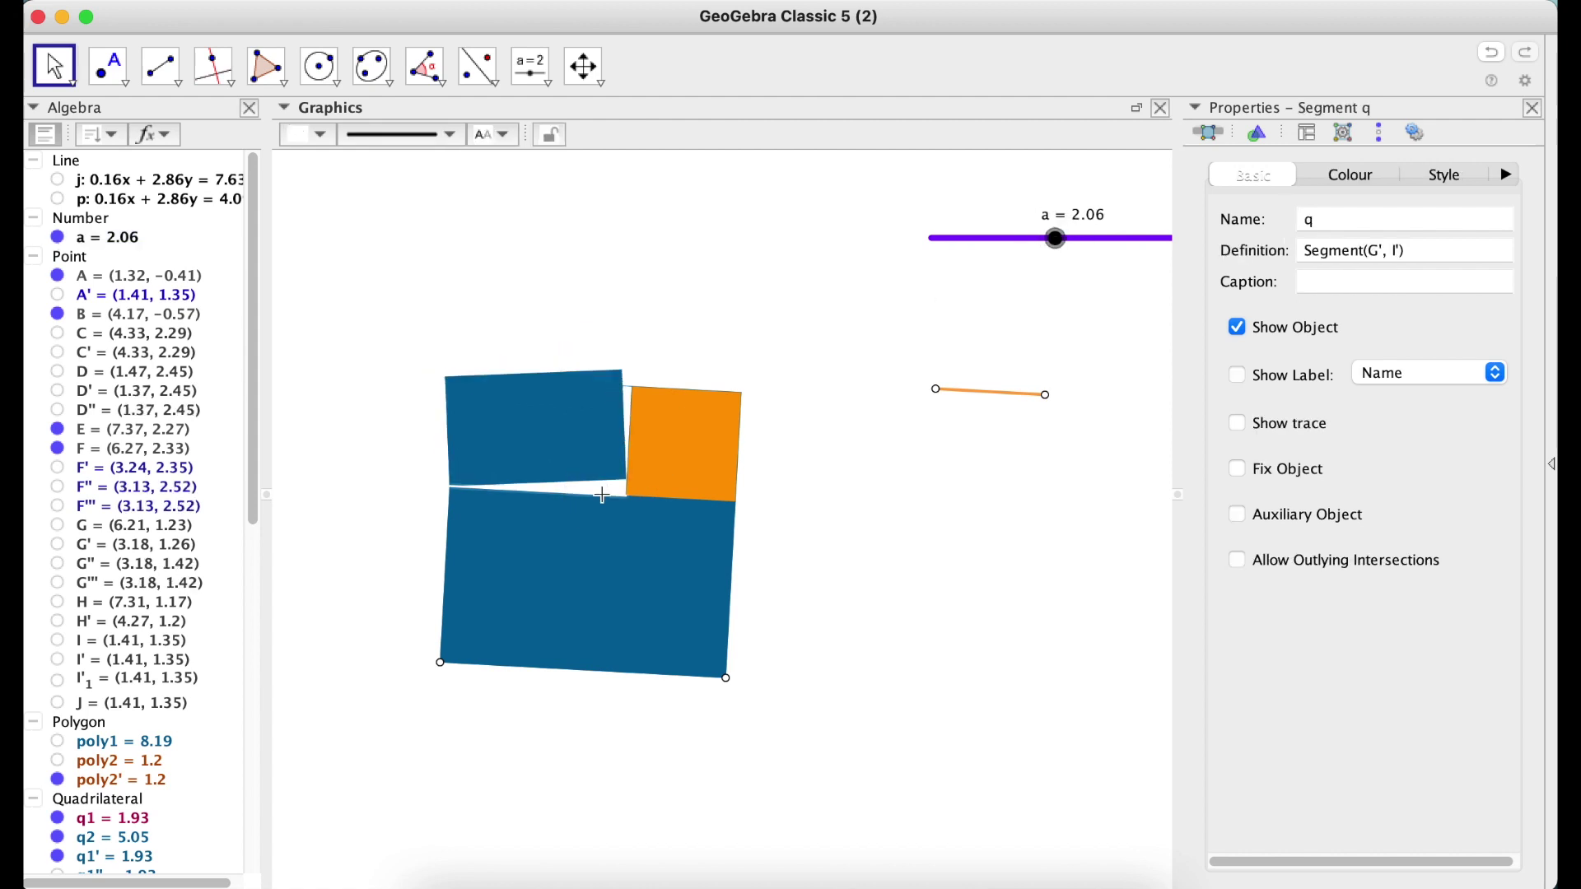
left_click(1514, 173)
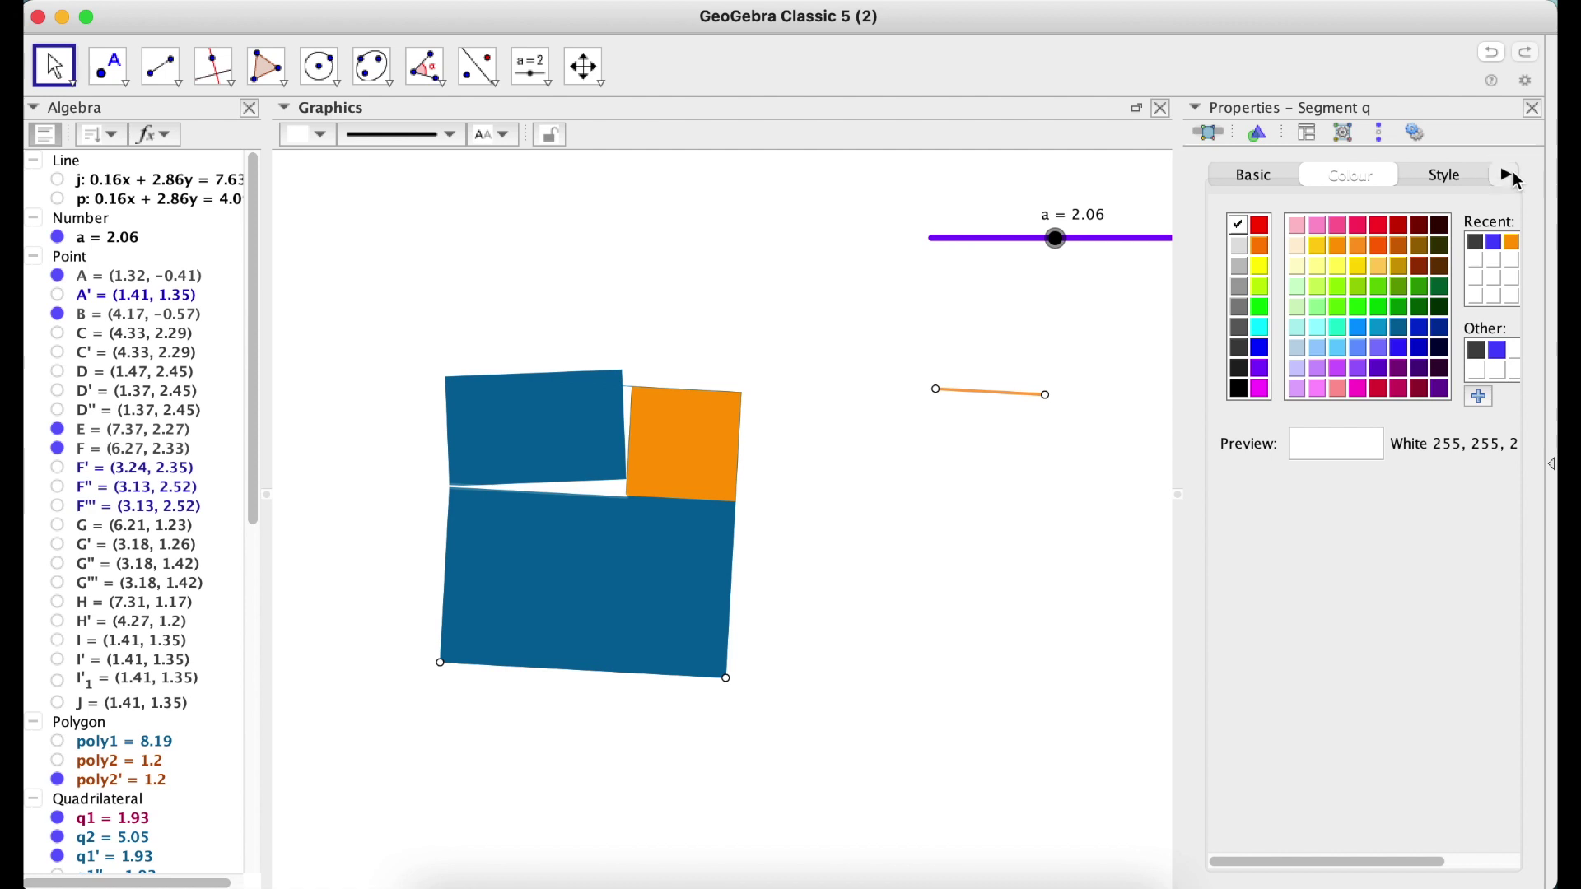
left_click(1514, 173)
left_click(1513, 173)
left_click(1363, 234)
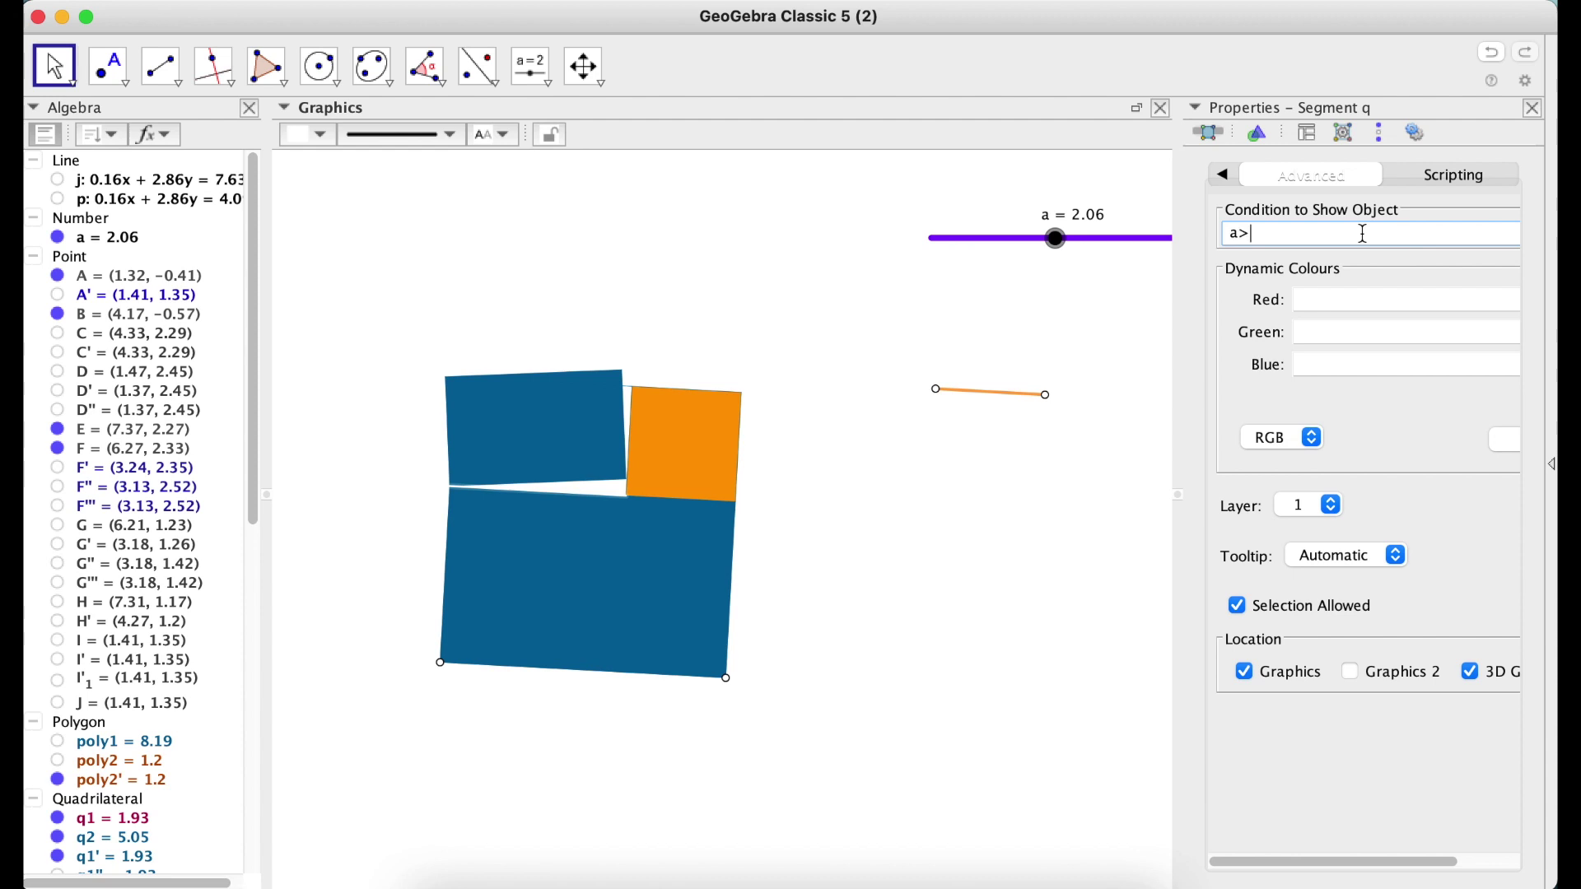
left_click(1346, 365)
left_click(1535, 110)
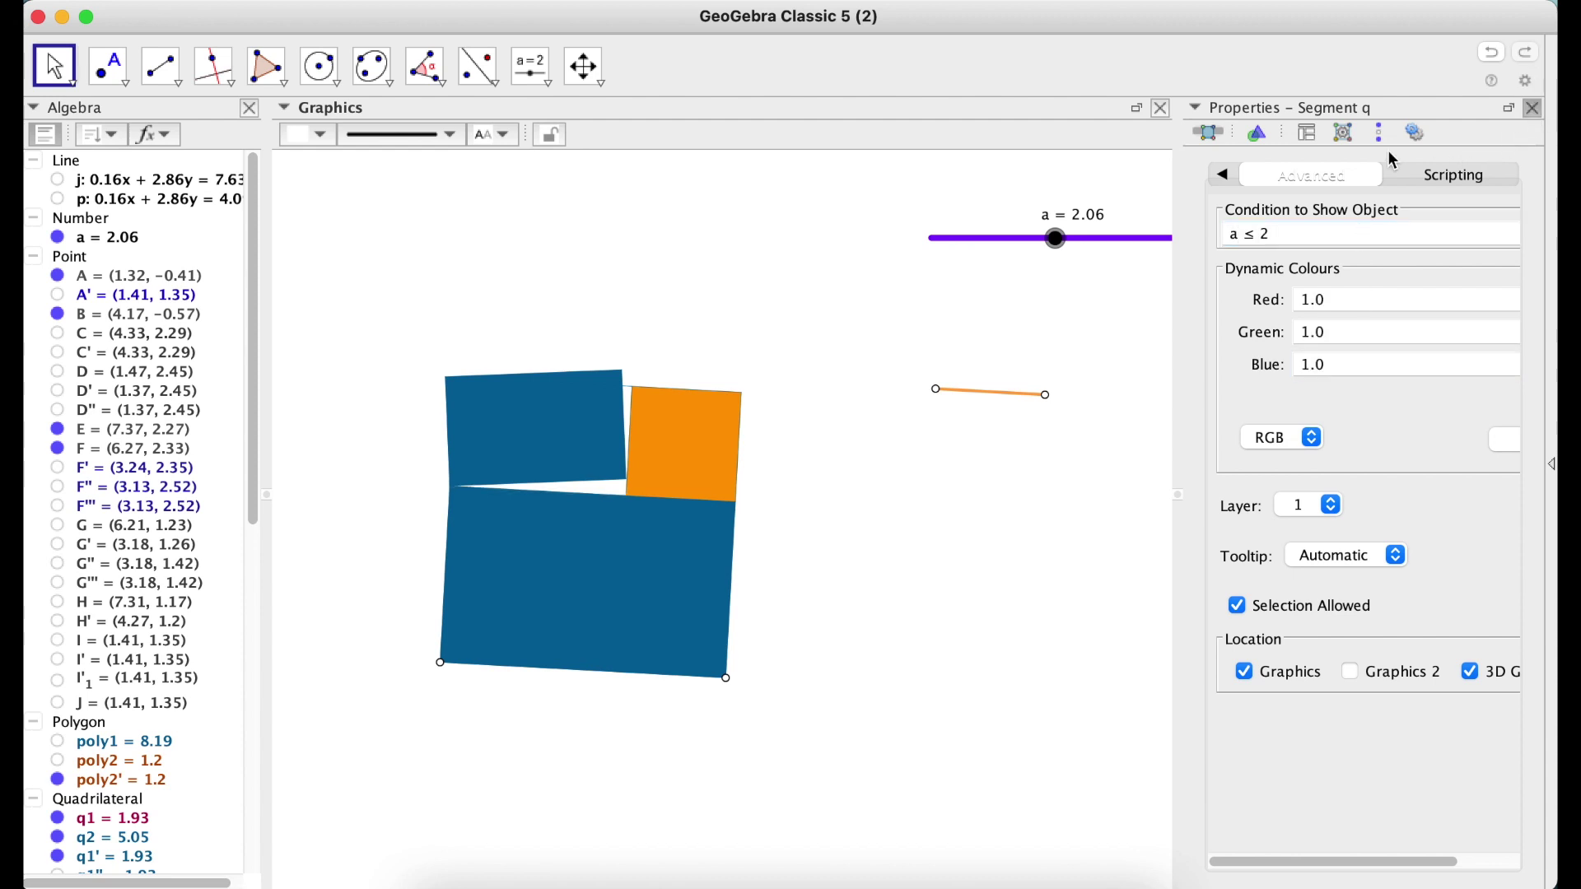
Step: Set slider a to 4 and show all the points of the construction
left_click_drag(1056, 239, 1190, 247)
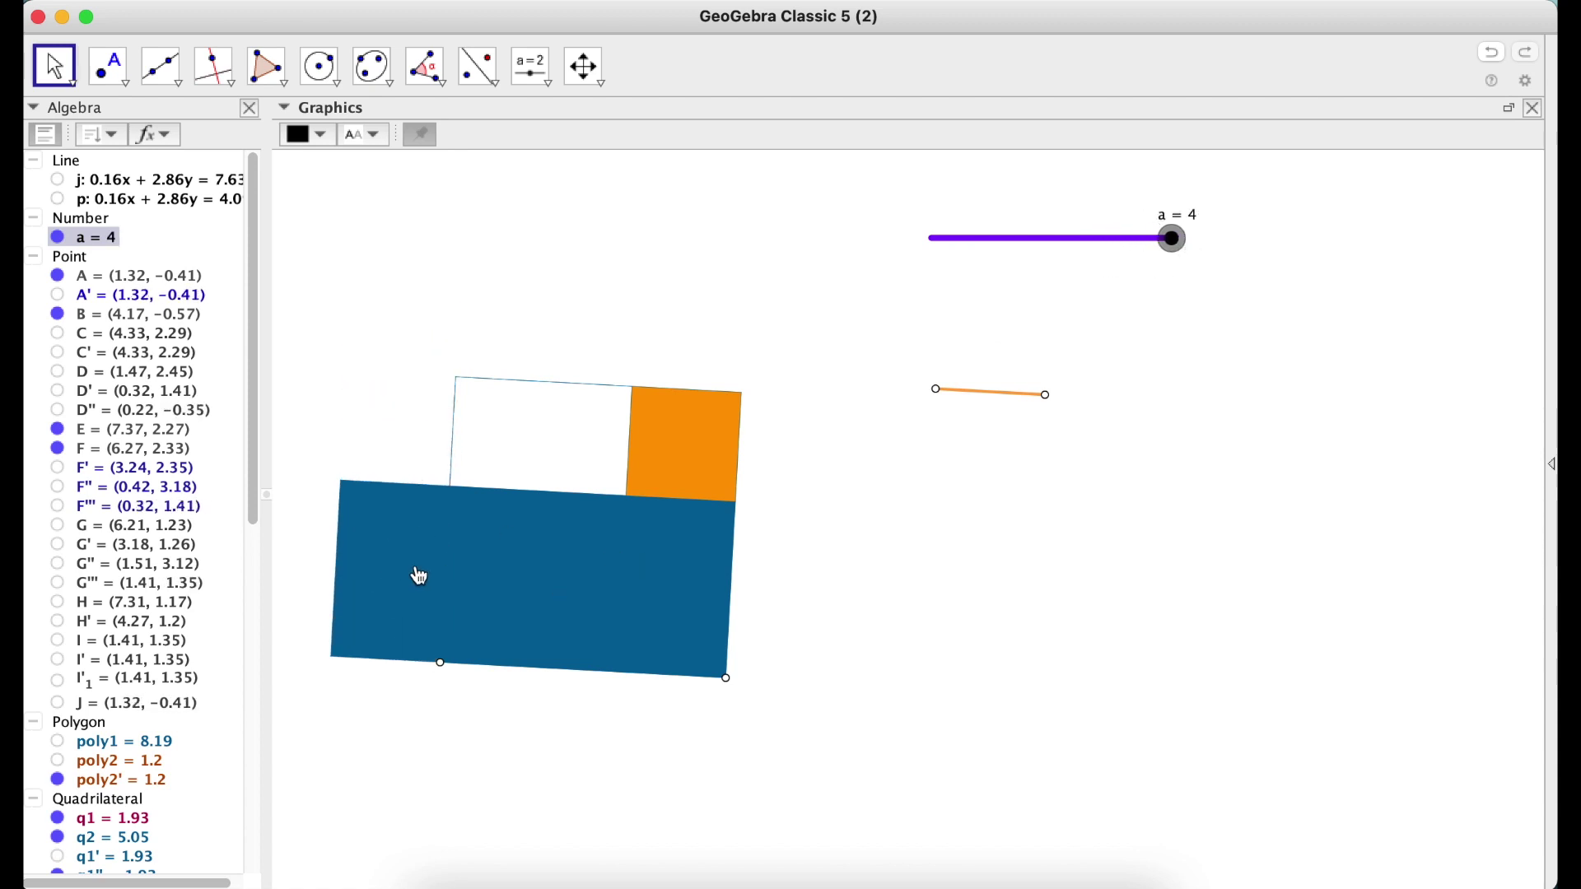
left_click_drag(911, 602, 1006, 598)
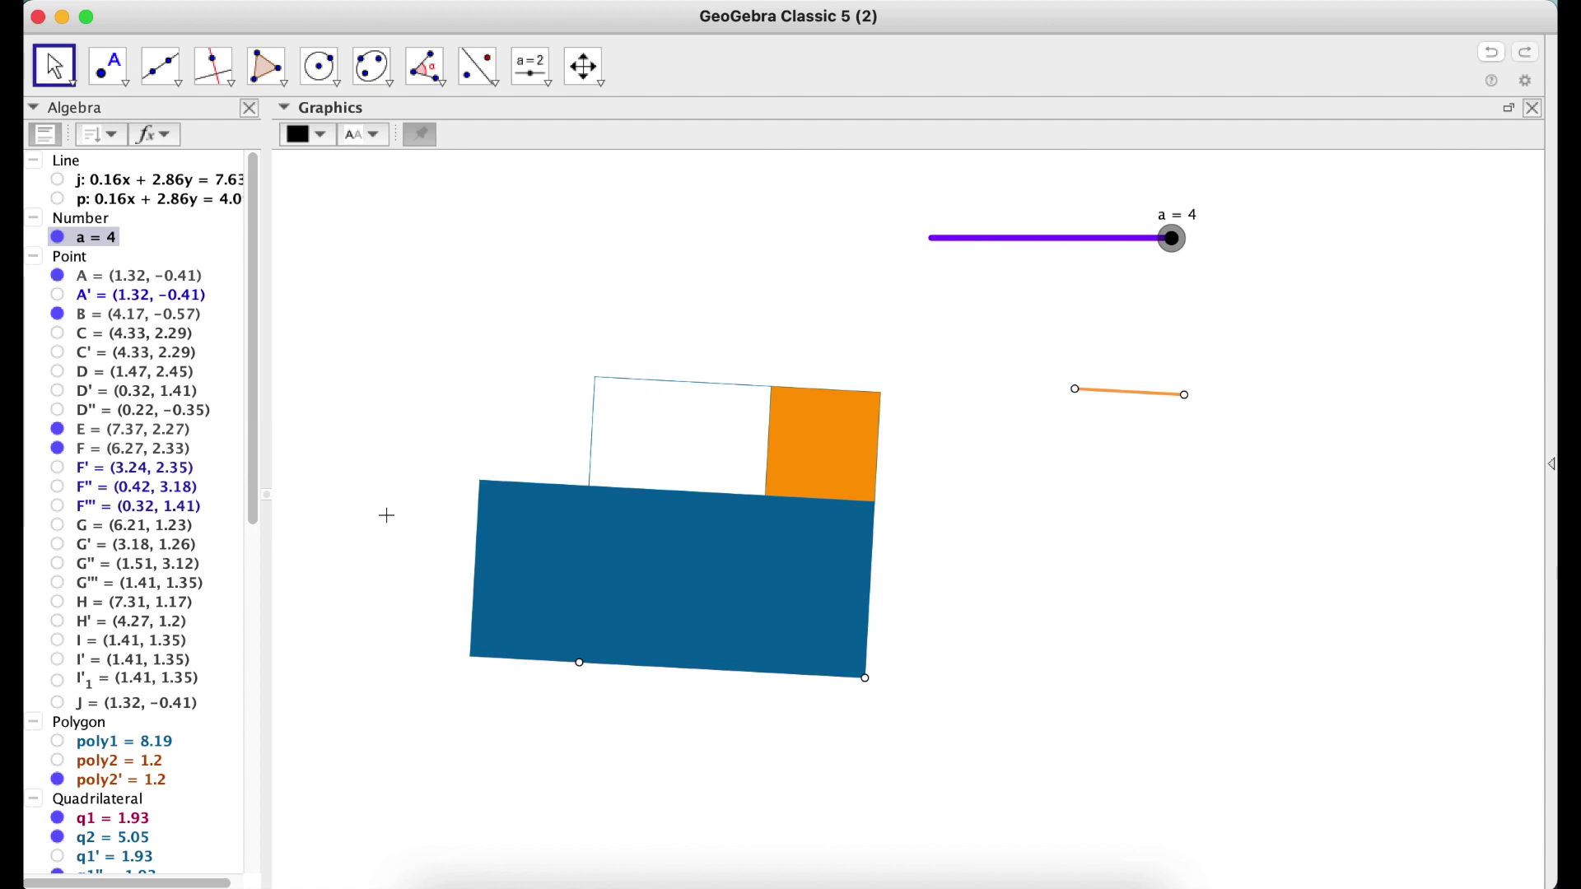
right_click(77, 259)
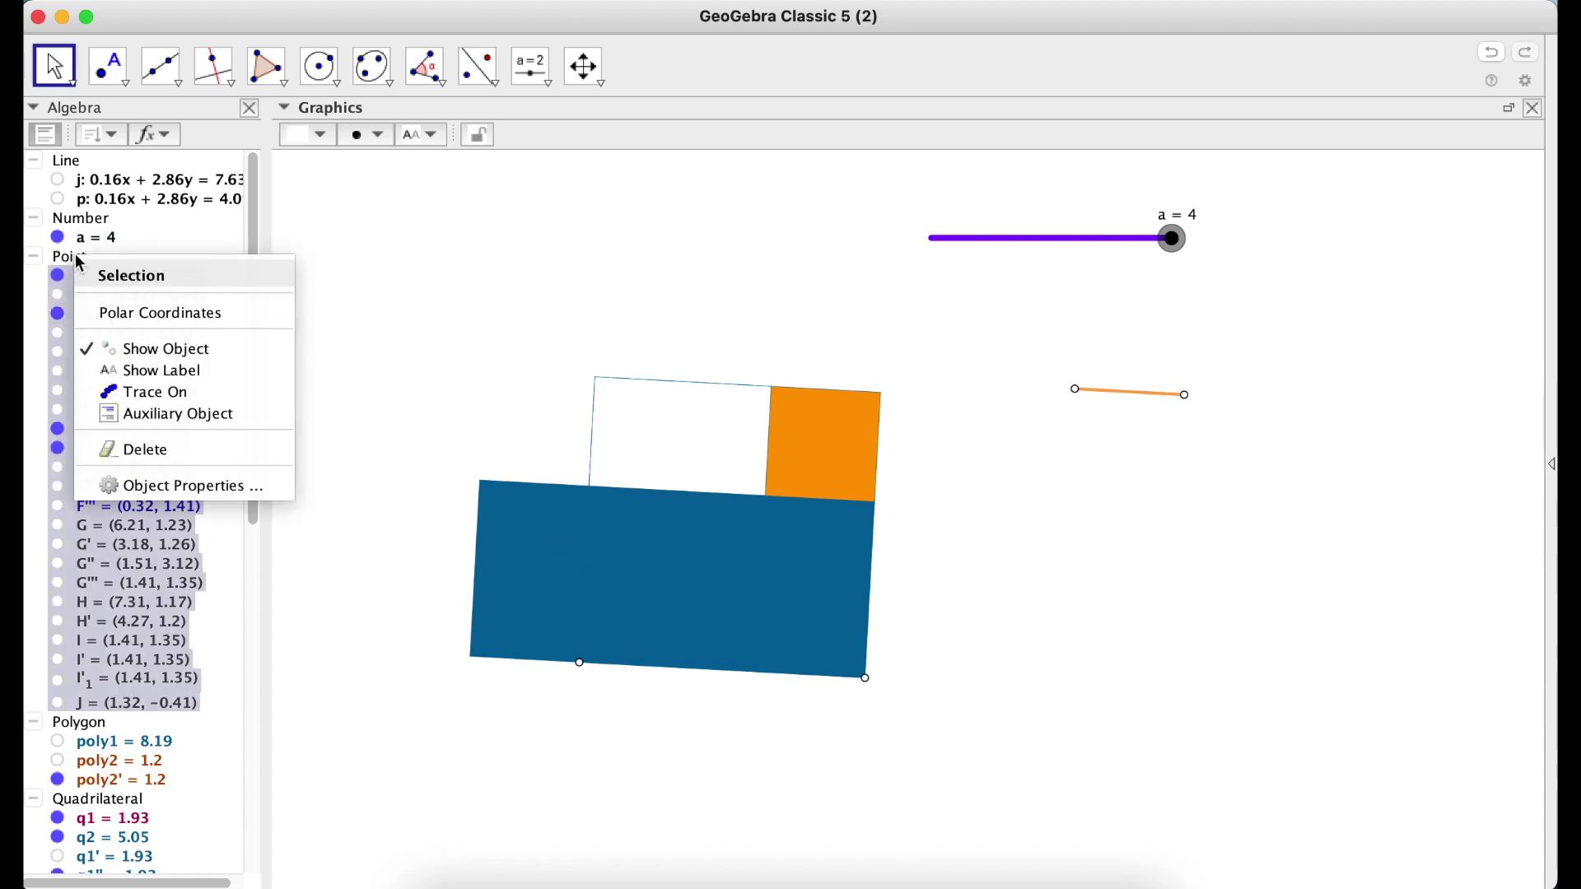
left_click(186, 349)
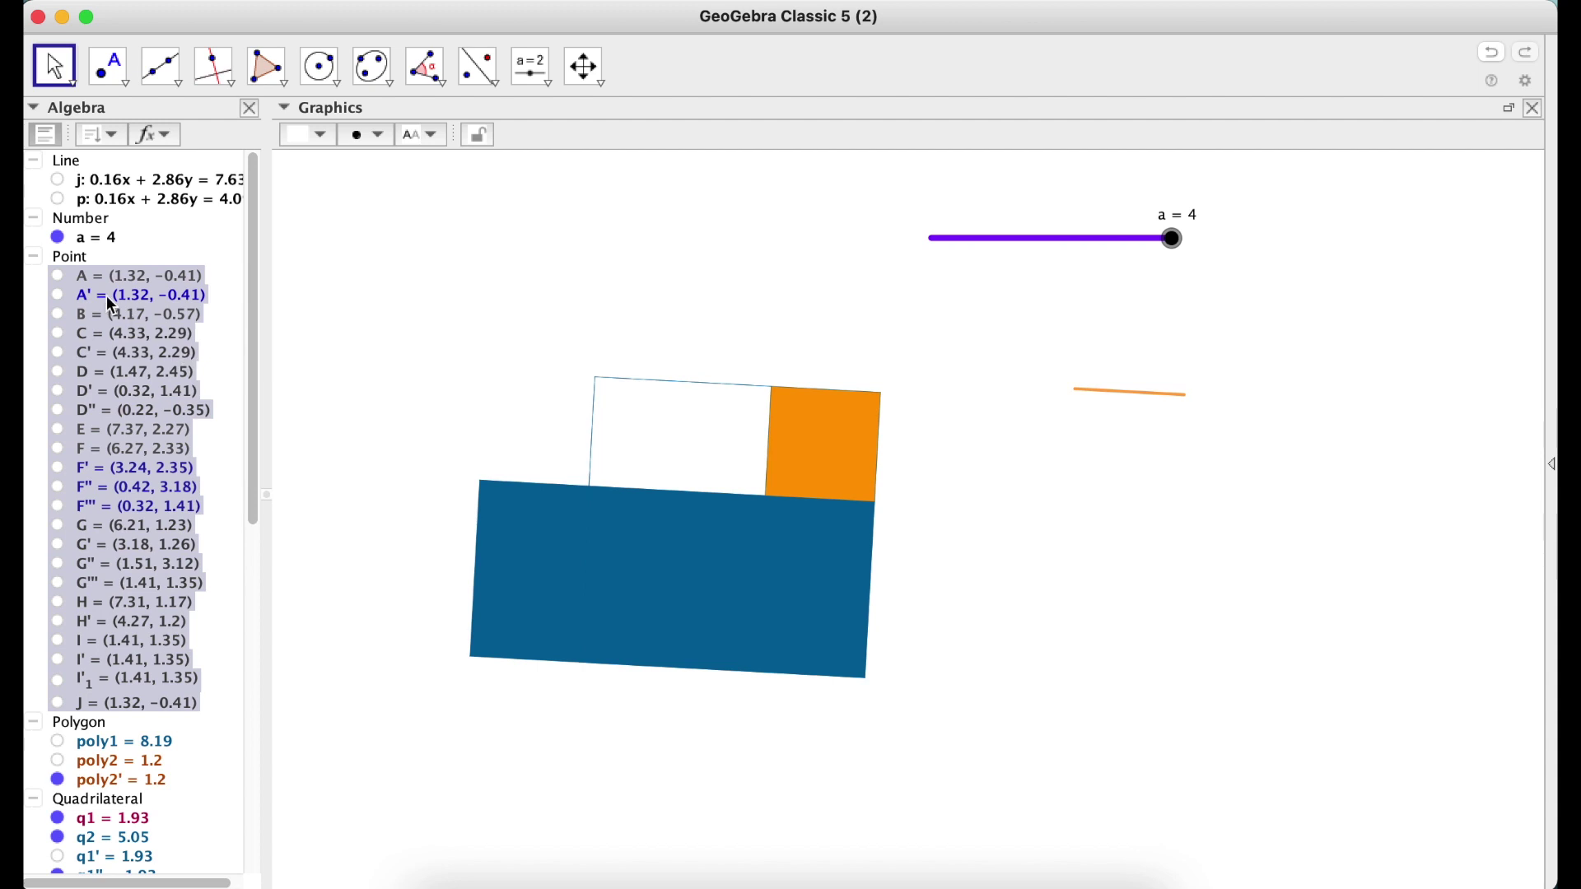
right_click(79, 266)
left_click(145, 351)
left_click(330, 226)
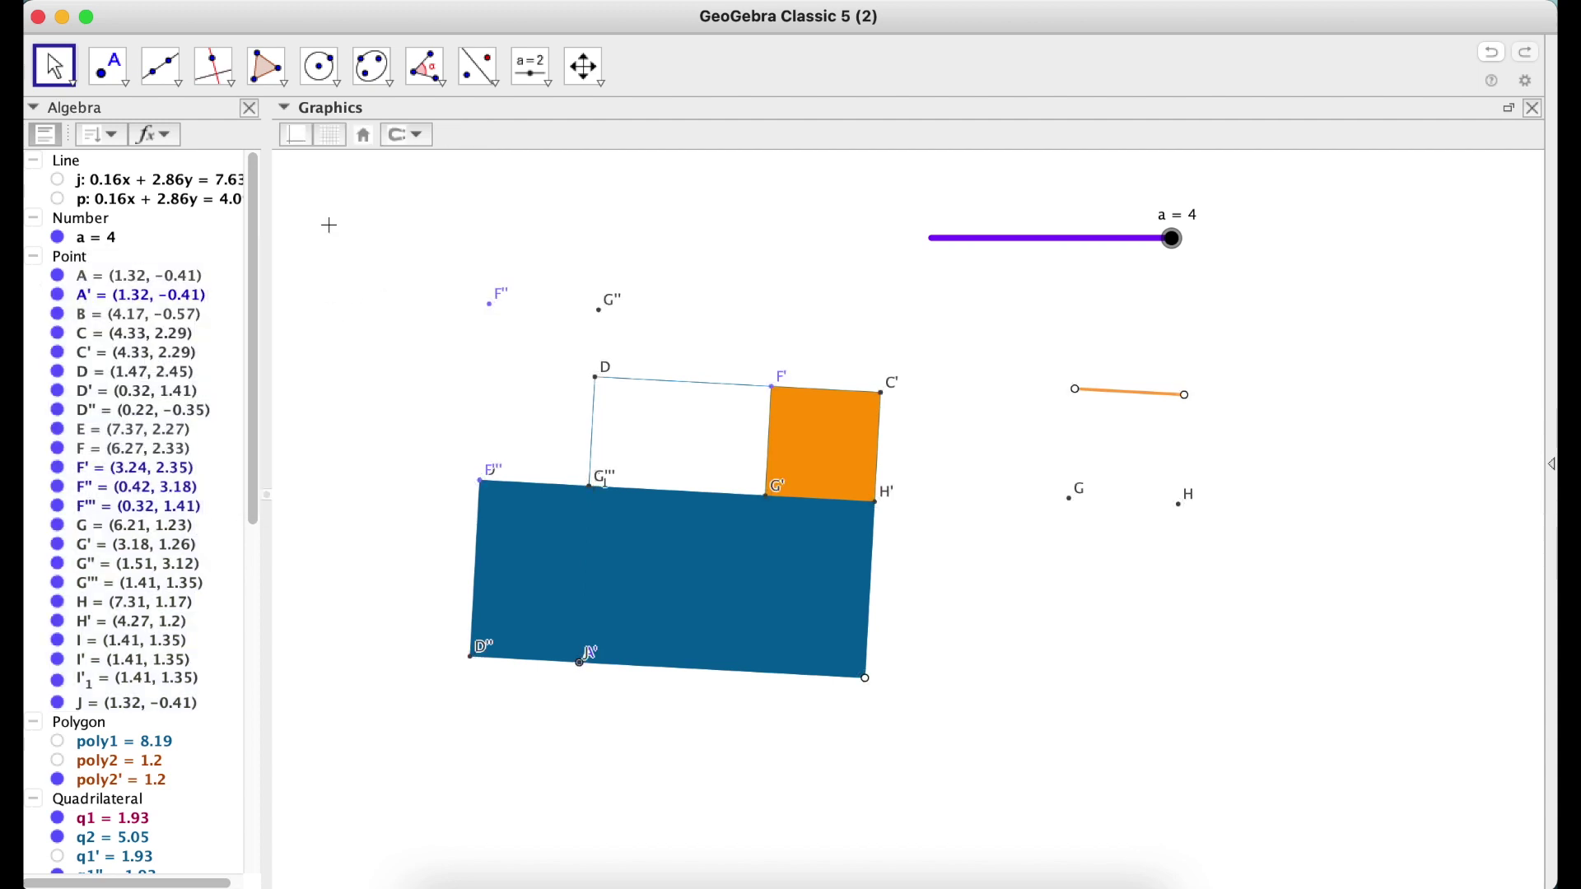
Step: Create the midpoint of B and H' and the midpoint of B and D''
left_click(164, 73)
mouse_move(122, 72)
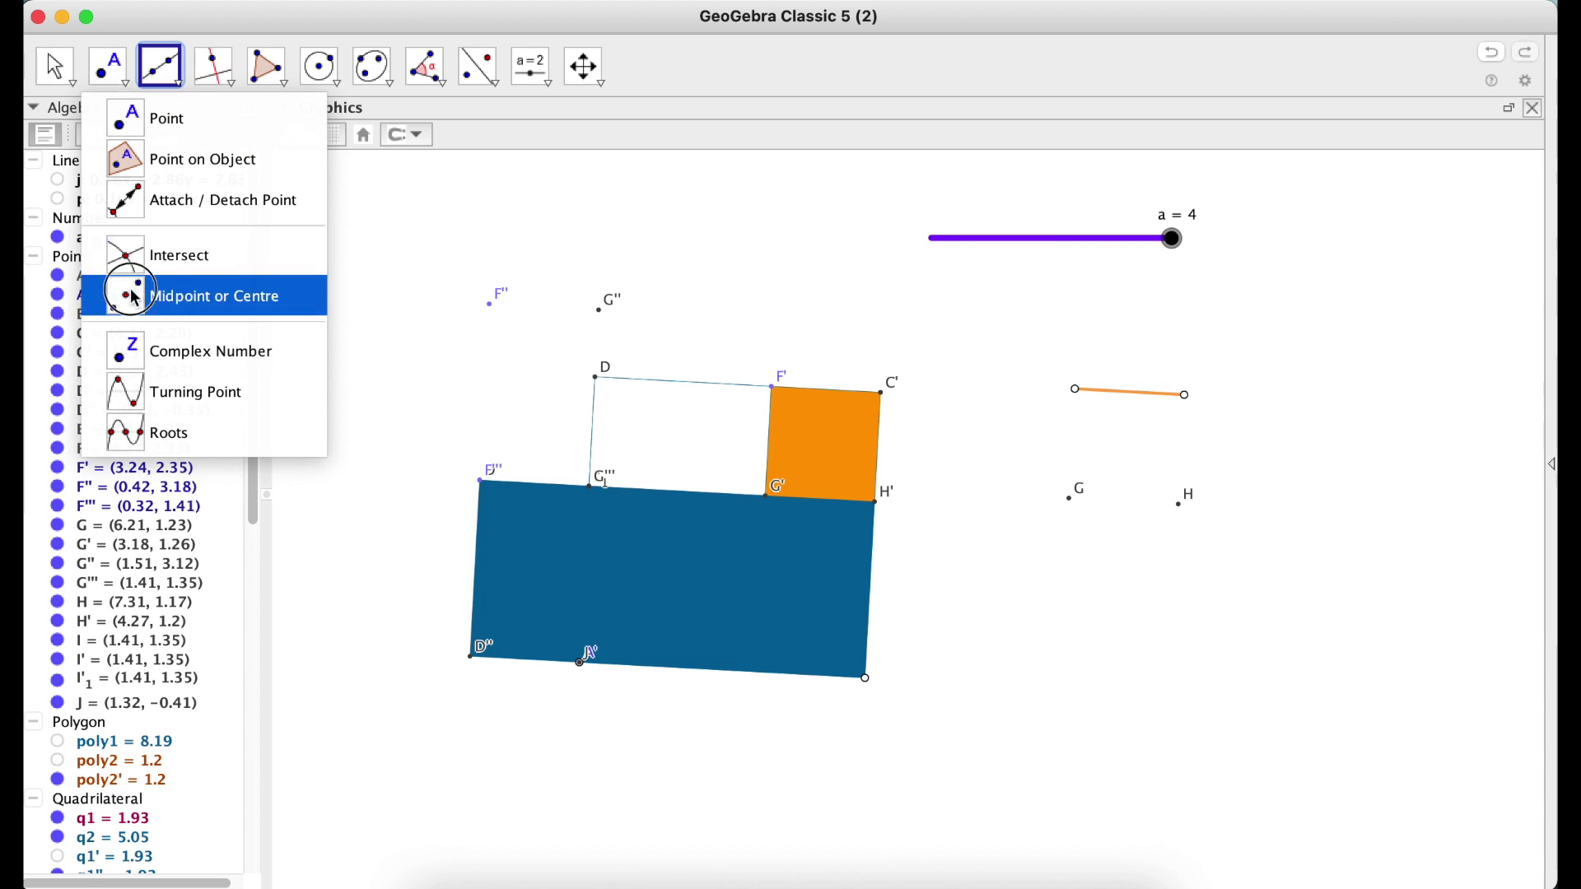
left_click(216, 297)
left_click(868, 682)
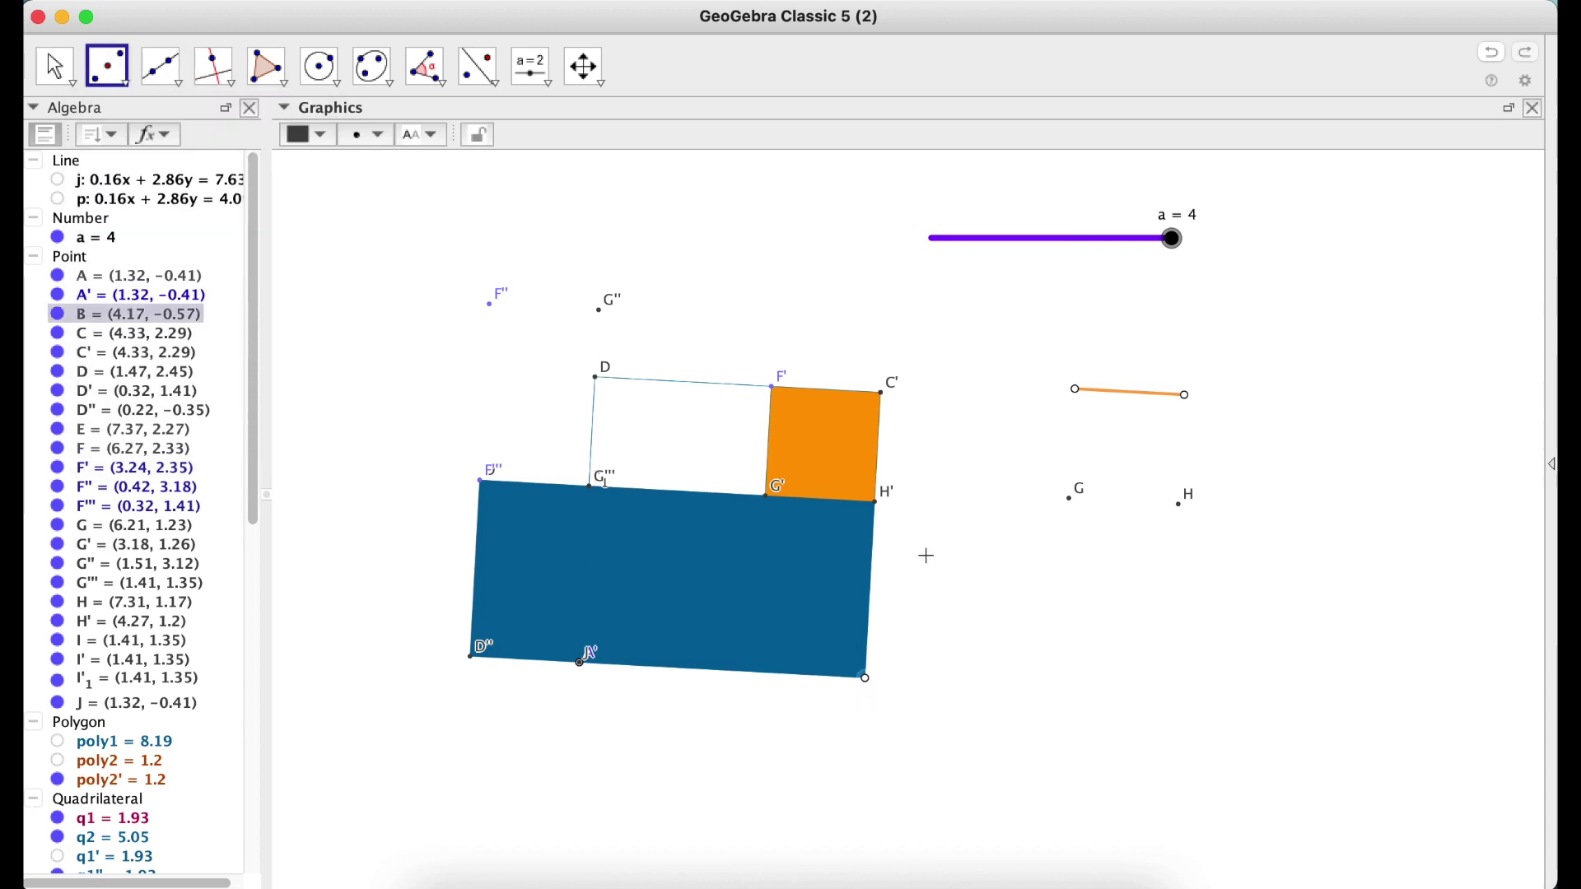
left_click(878, 506)
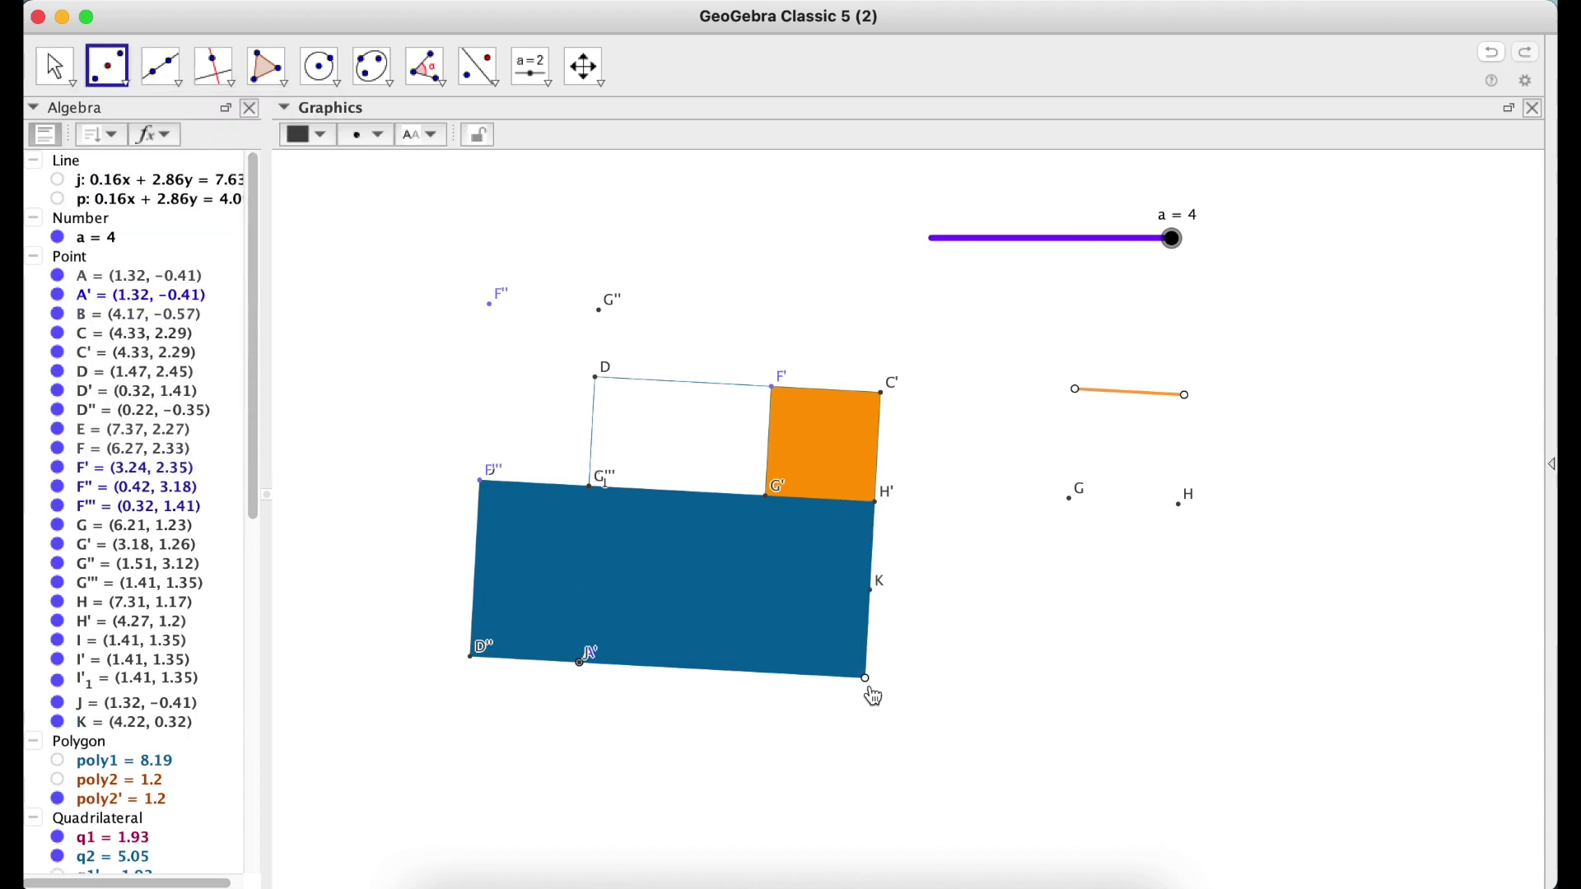
left_click(867, 682)
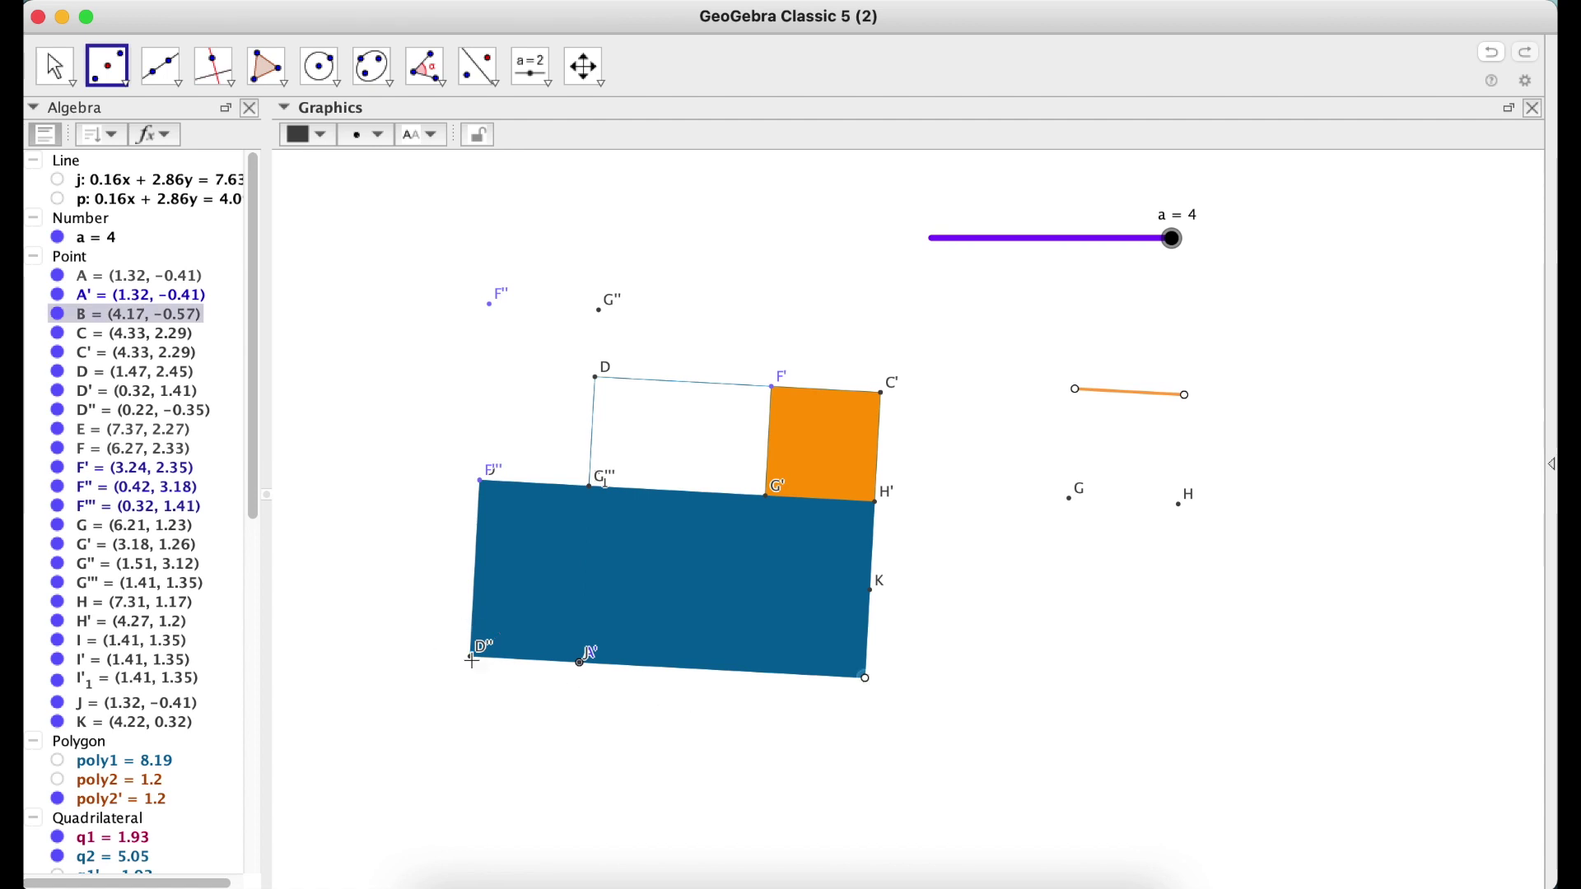
left_click(472, 661)
left_click(53, 66)
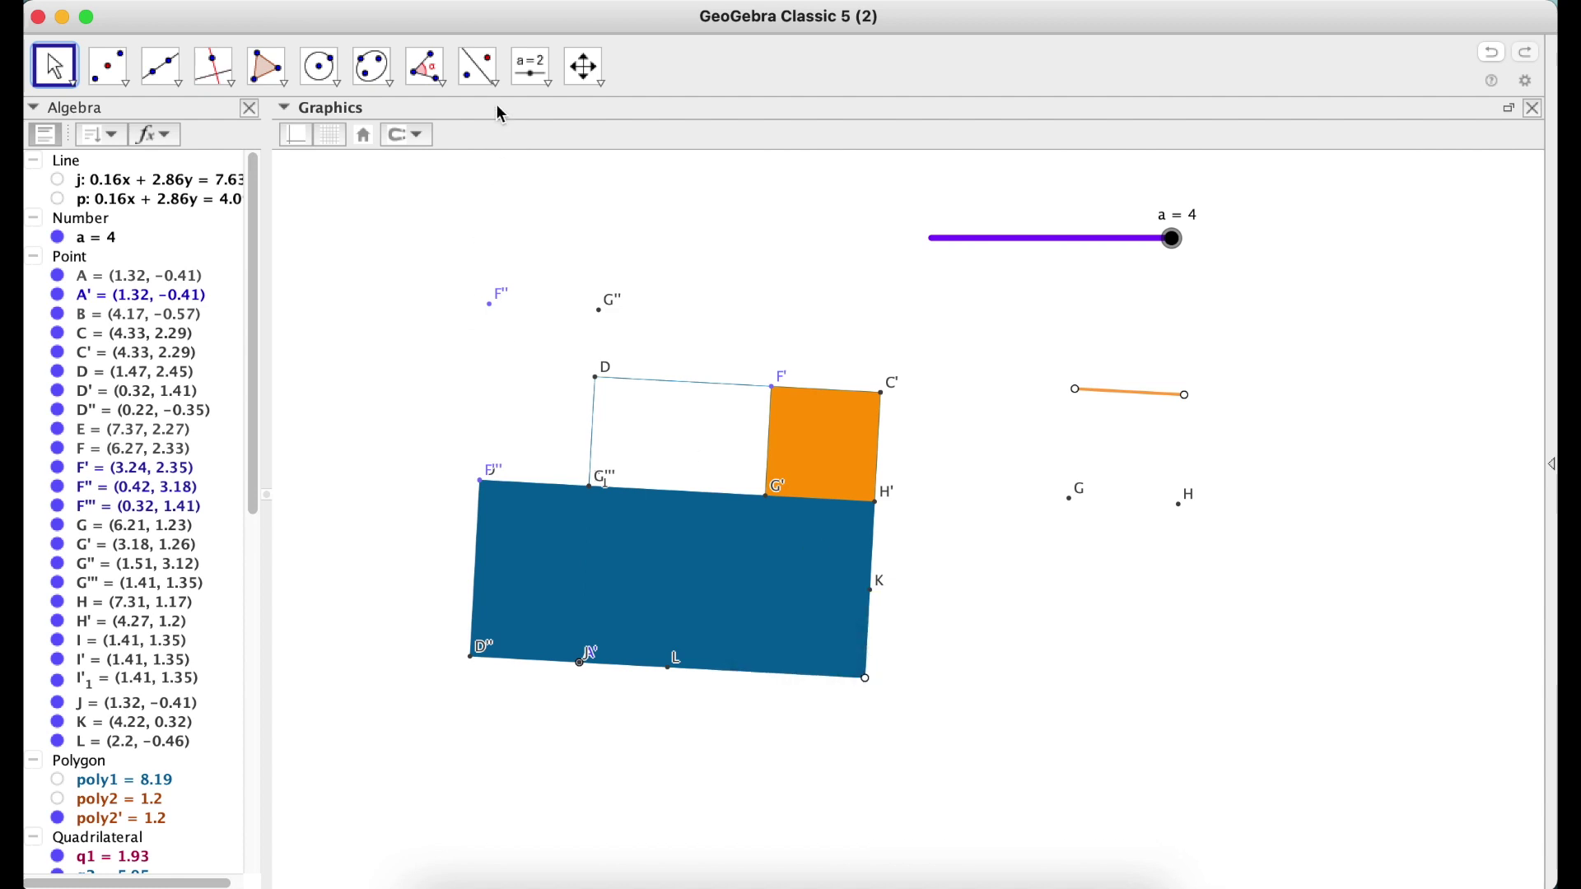
Step: Add the text a-b as a LaTeX formula in the empty area beside the blue rectangle's corner B
left_click(479, 66)
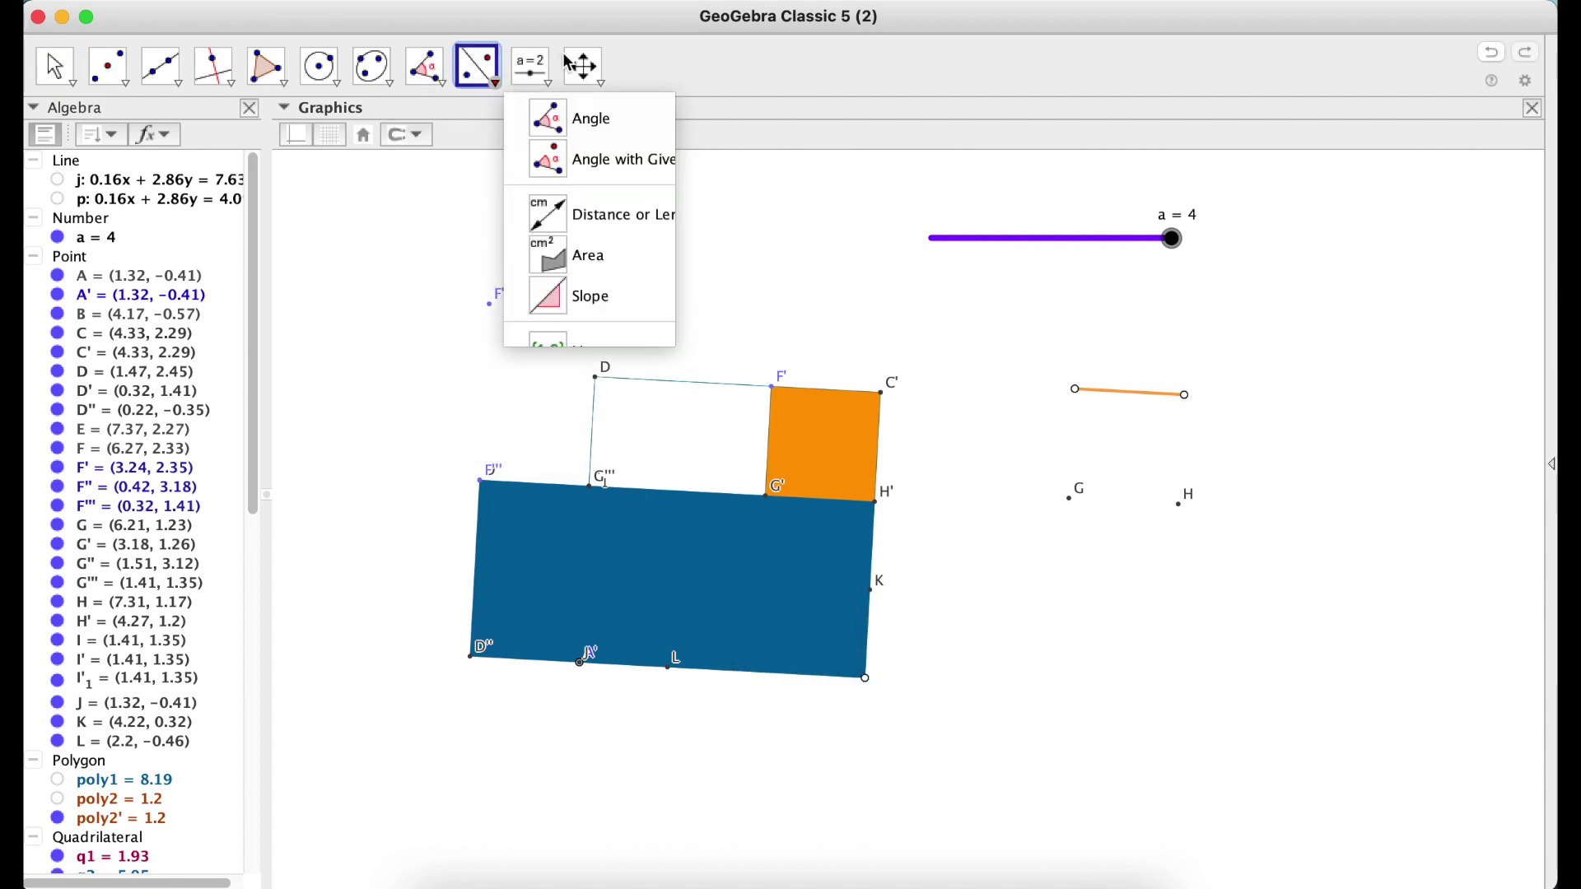
mouse_move(533, 66)
left_click(589, 159)
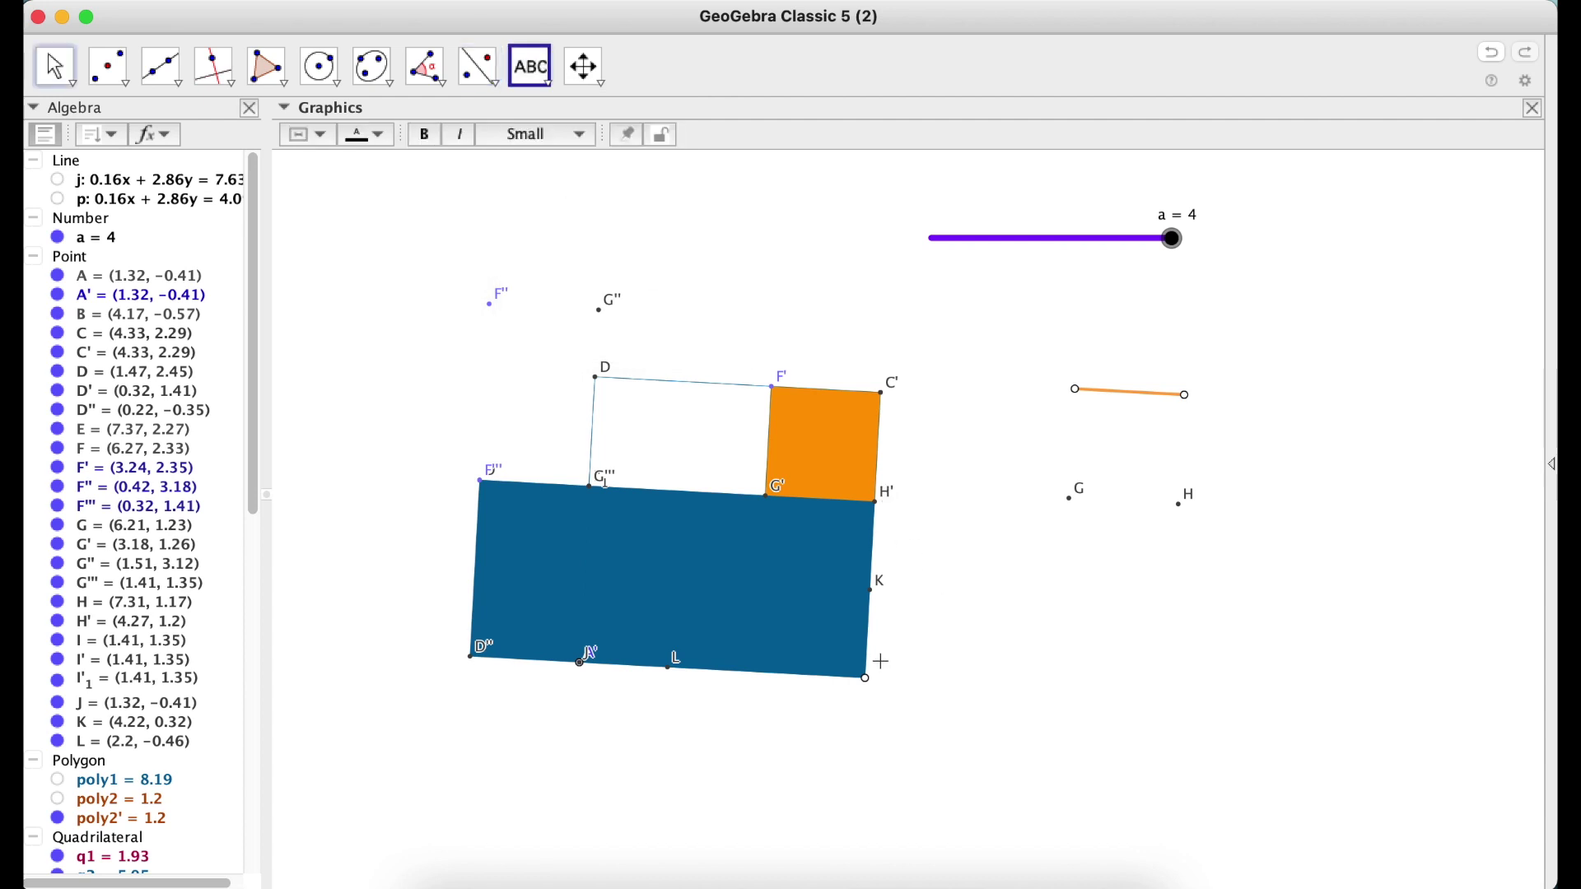
left_click(964, 621)
type("a-b")
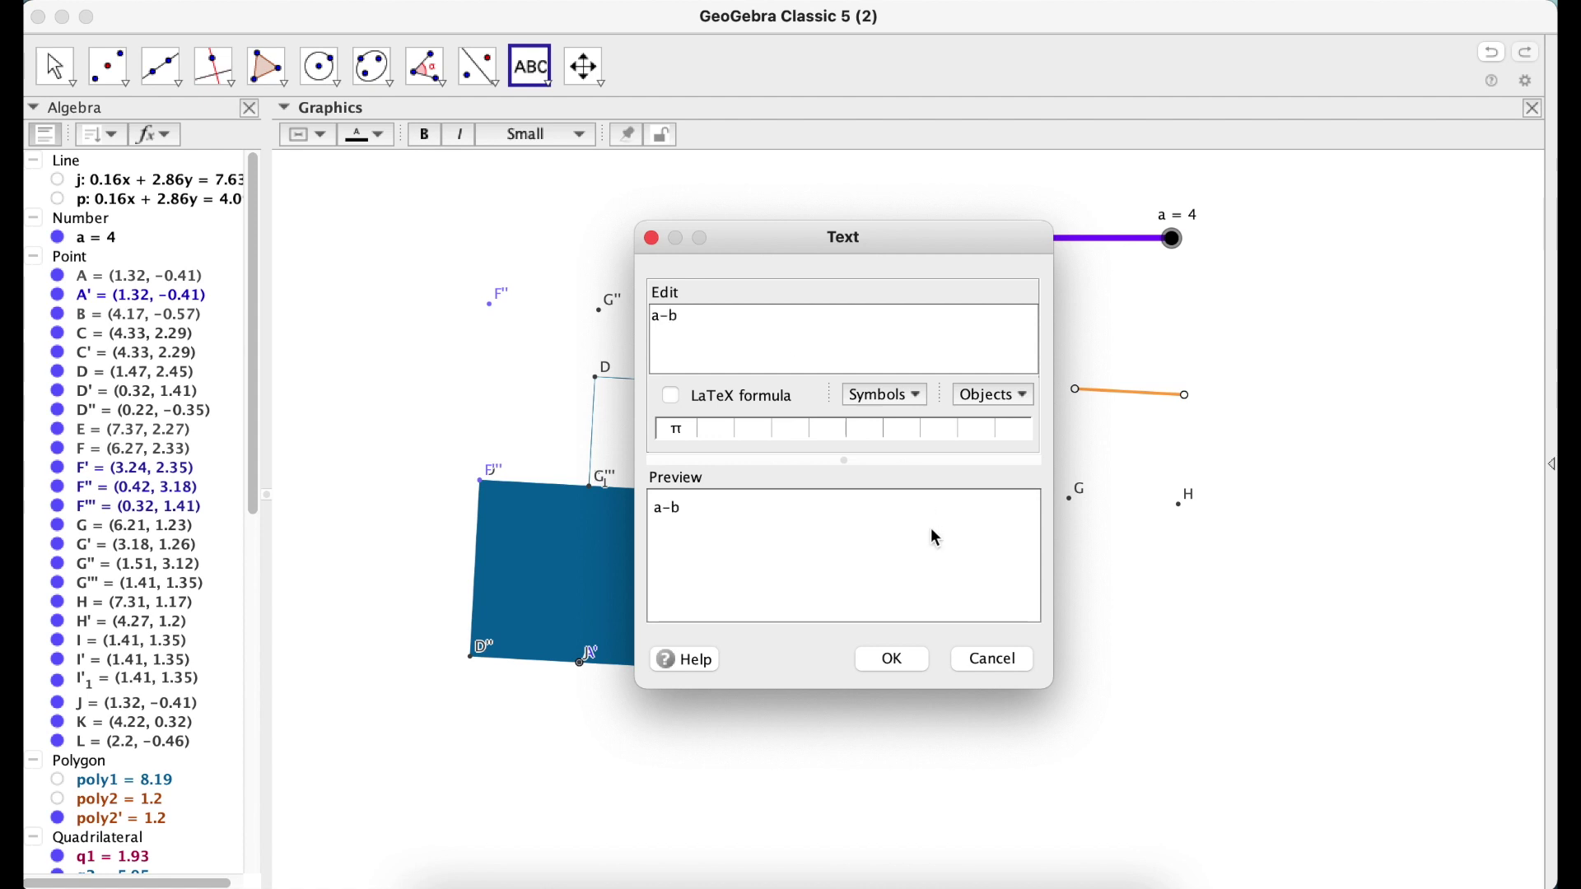
left_click(671, 396)
left_click(917, 664)
Step: Add the text a+b in plain form below the a−b text, and again as a LaTeX formula beside a−b
left_click(994, 696)
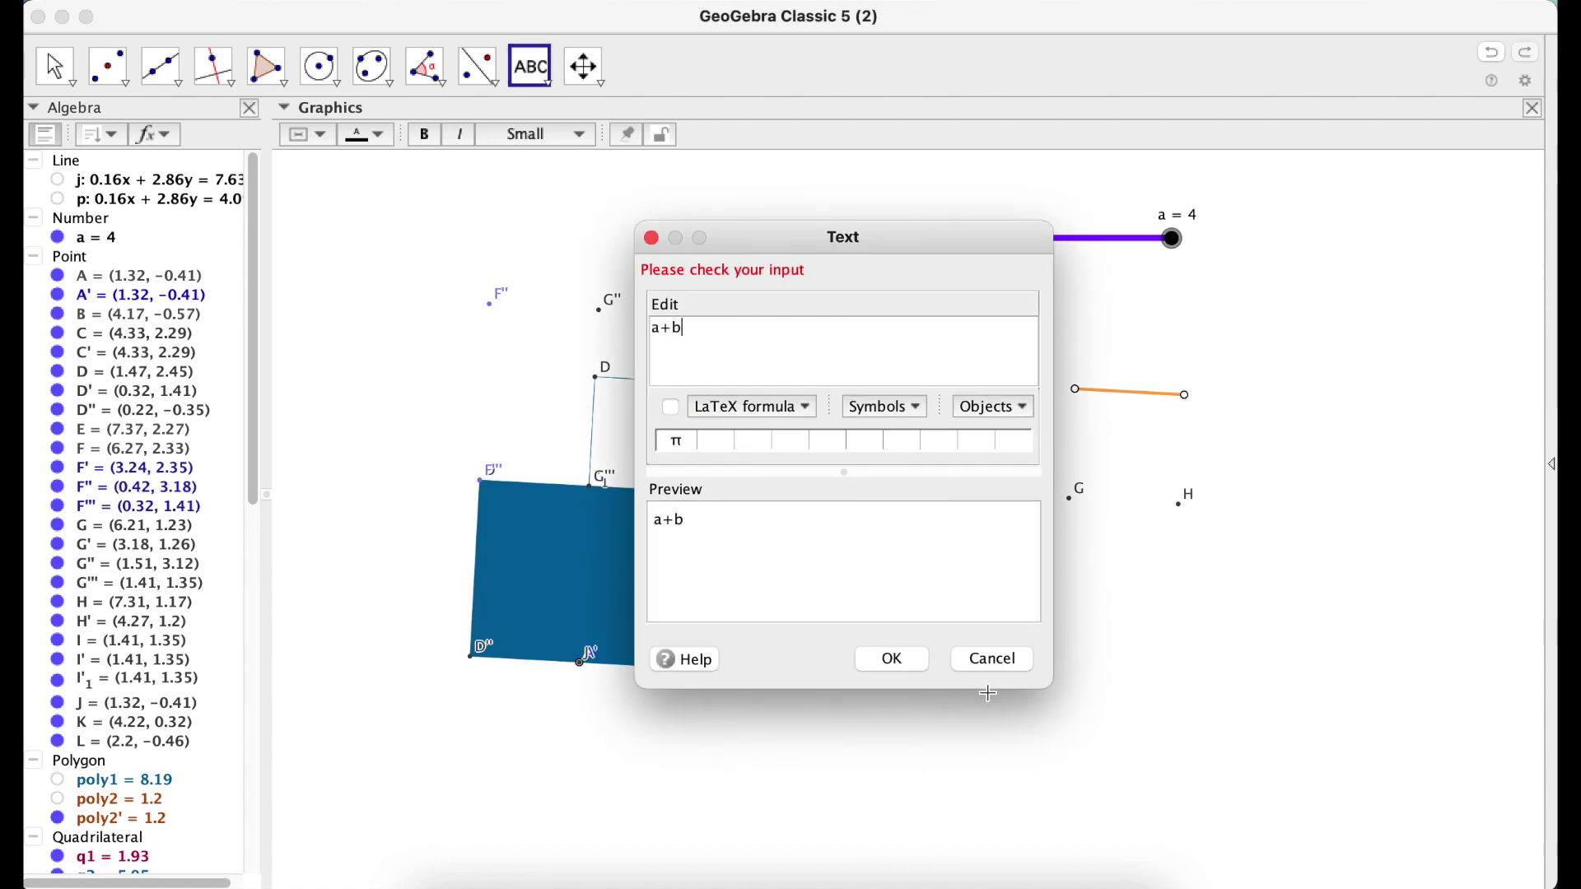
left_click(909, 656)
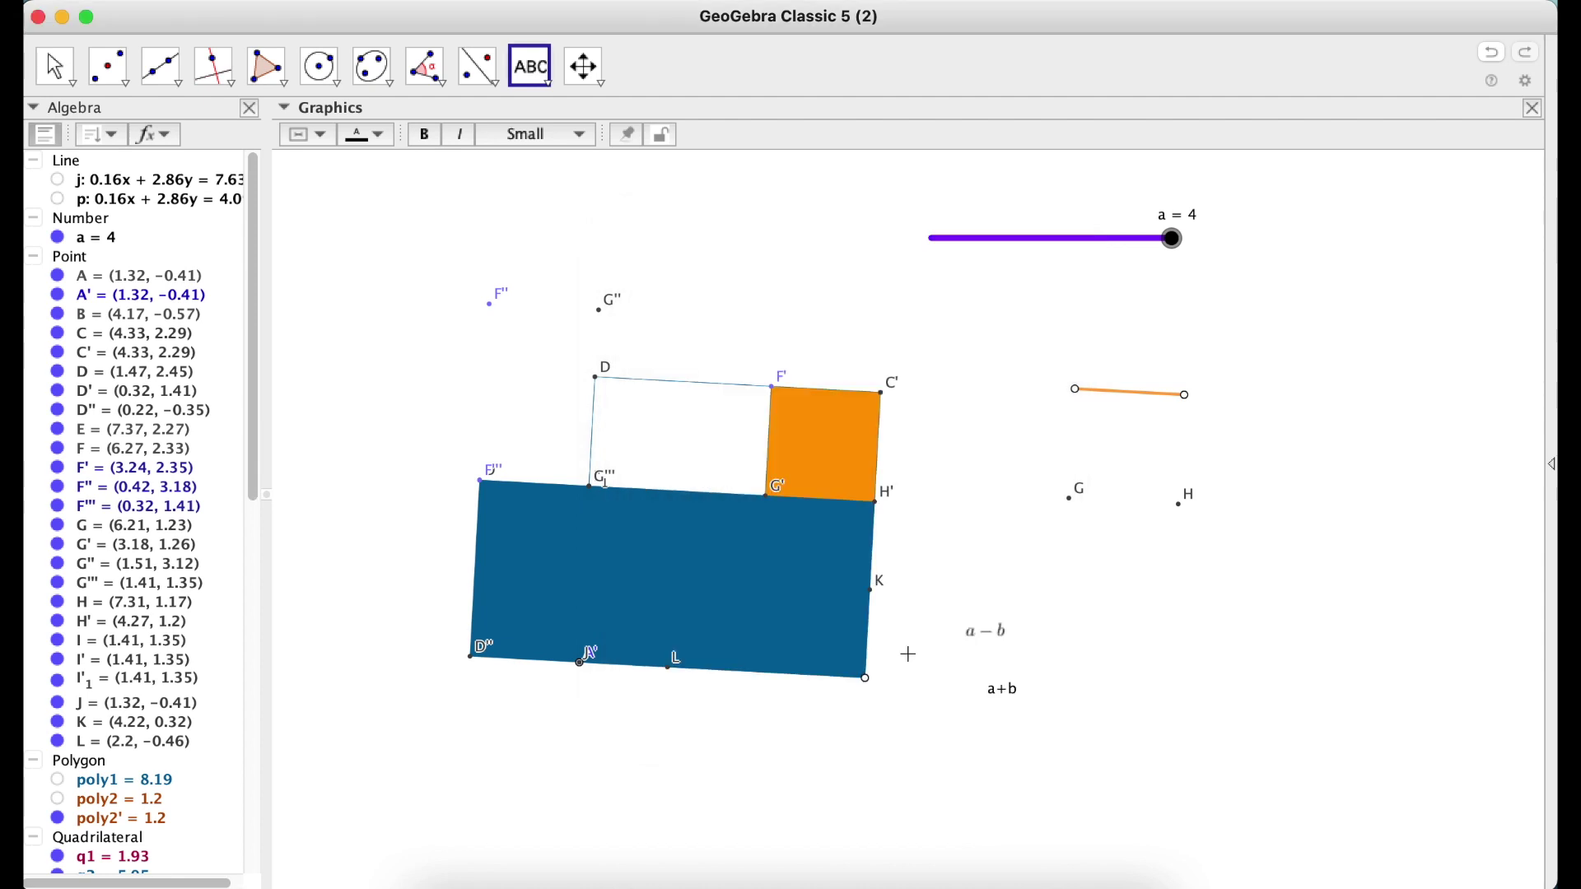
left_click(1112, 640)
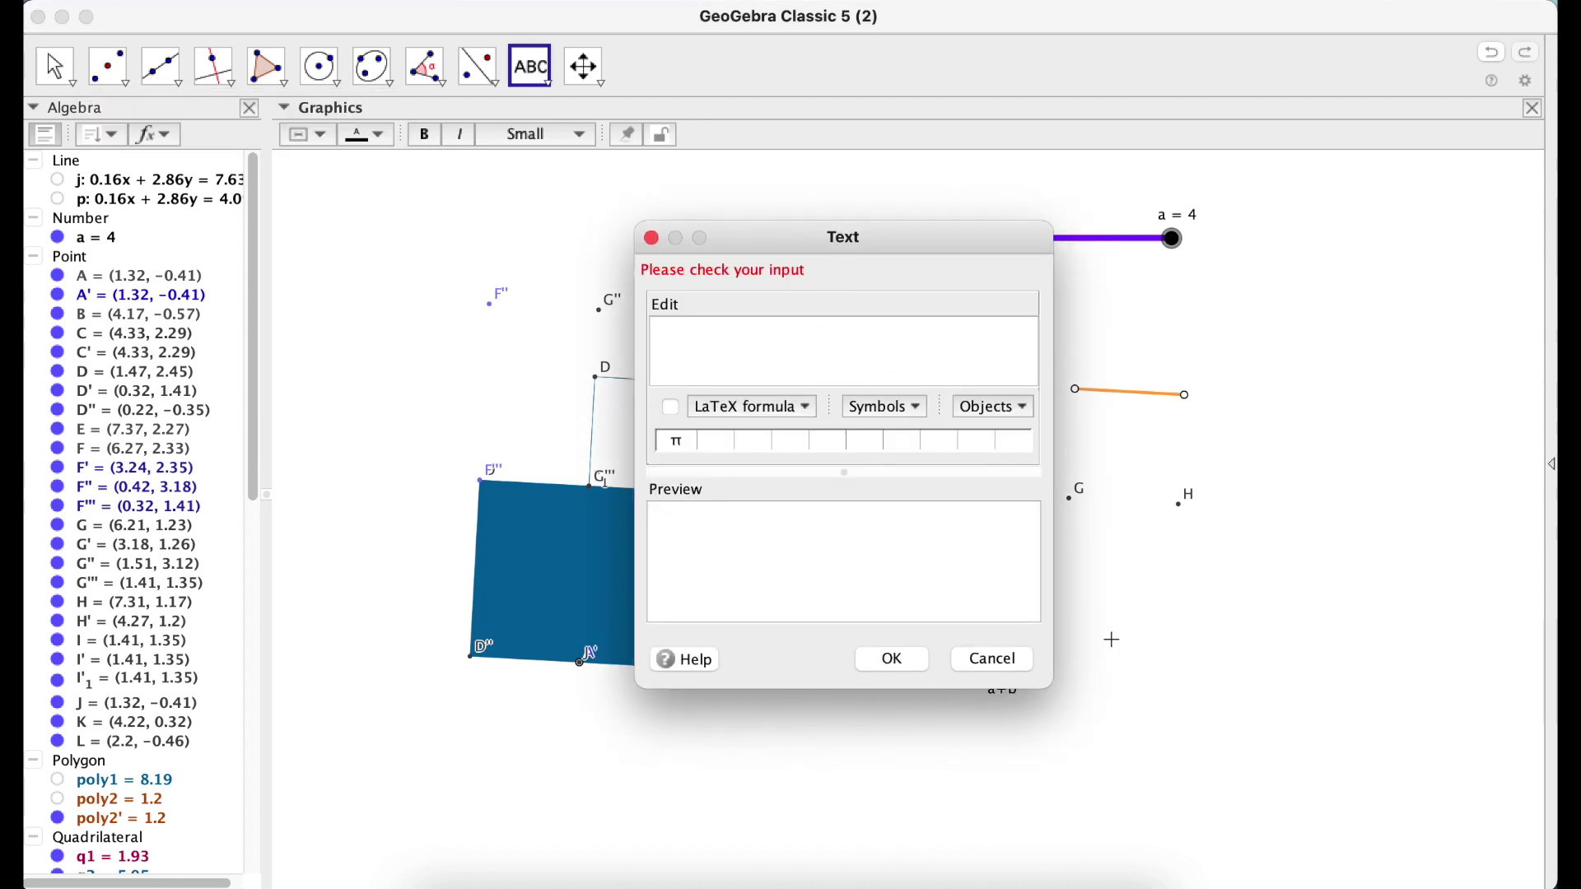
type("a+b")
left_click(670, 407)
left_click(914, 659)
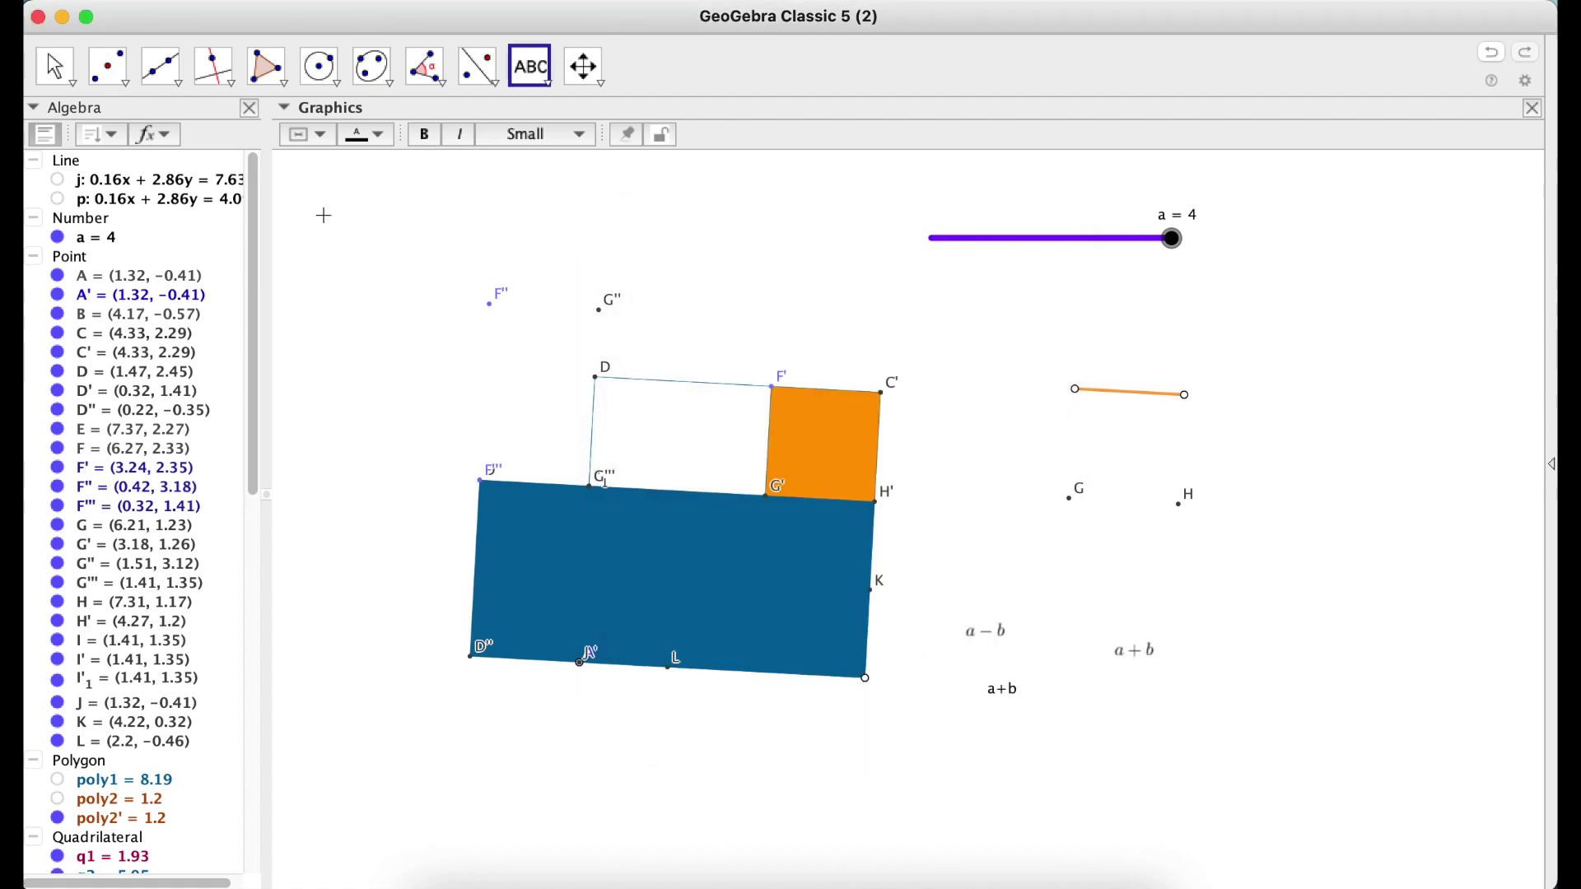
Step: Delete the plain a+b text below the a−b formula
left_click(55, 73)
left_click(1001, 688)
key("Delete")
Step: Make the a−b and a+b formula texts bold and enlarge their font size
left_click(995, 634)
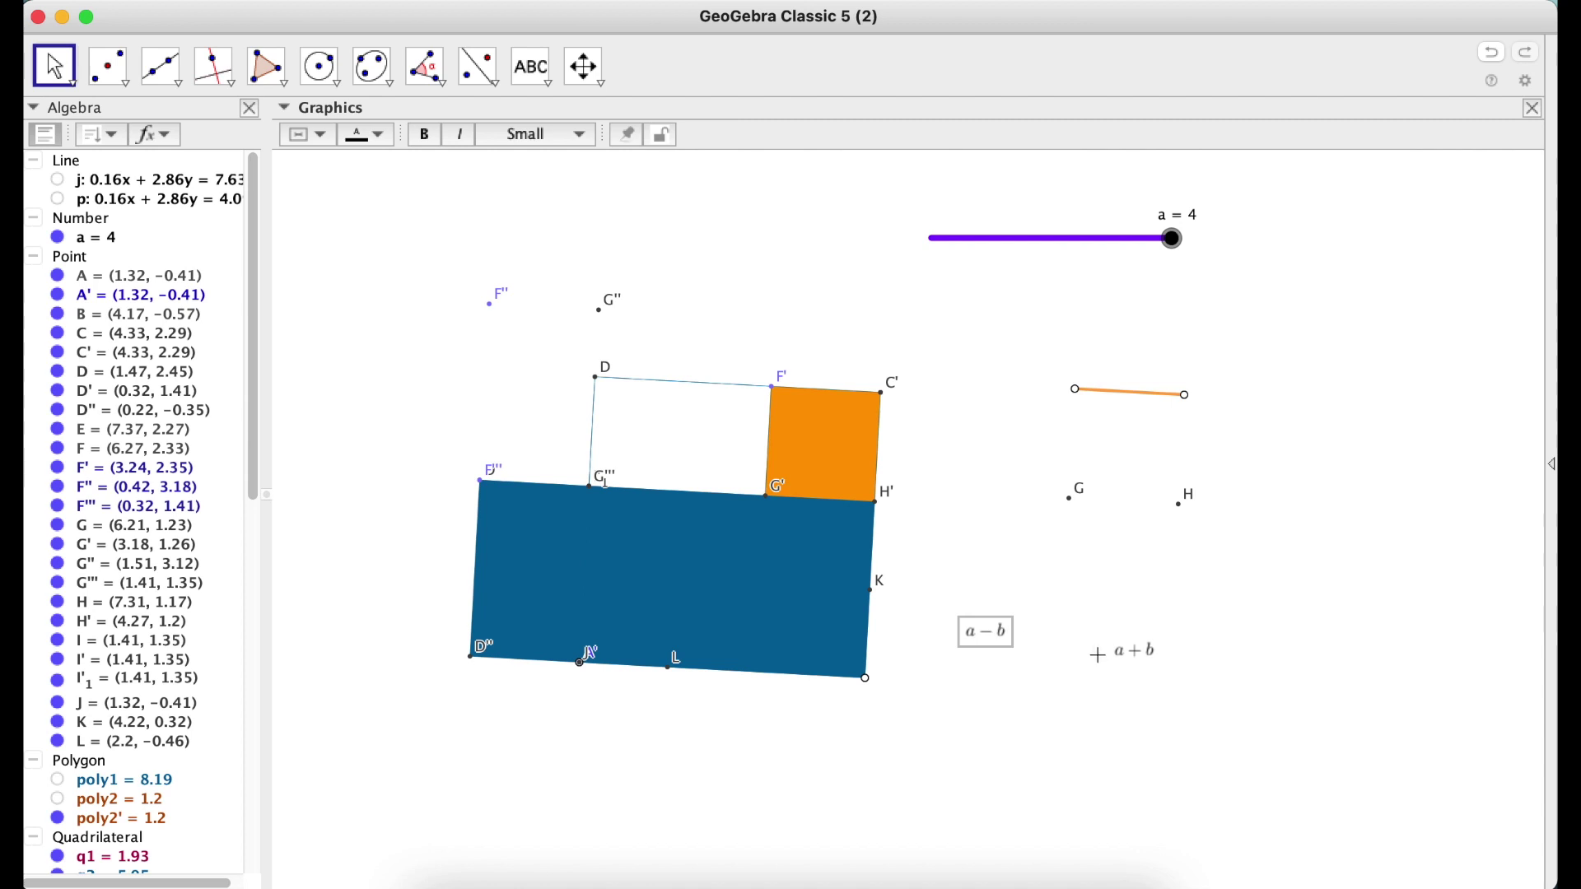
left_click(1131, 656)
left_click(425, 134)
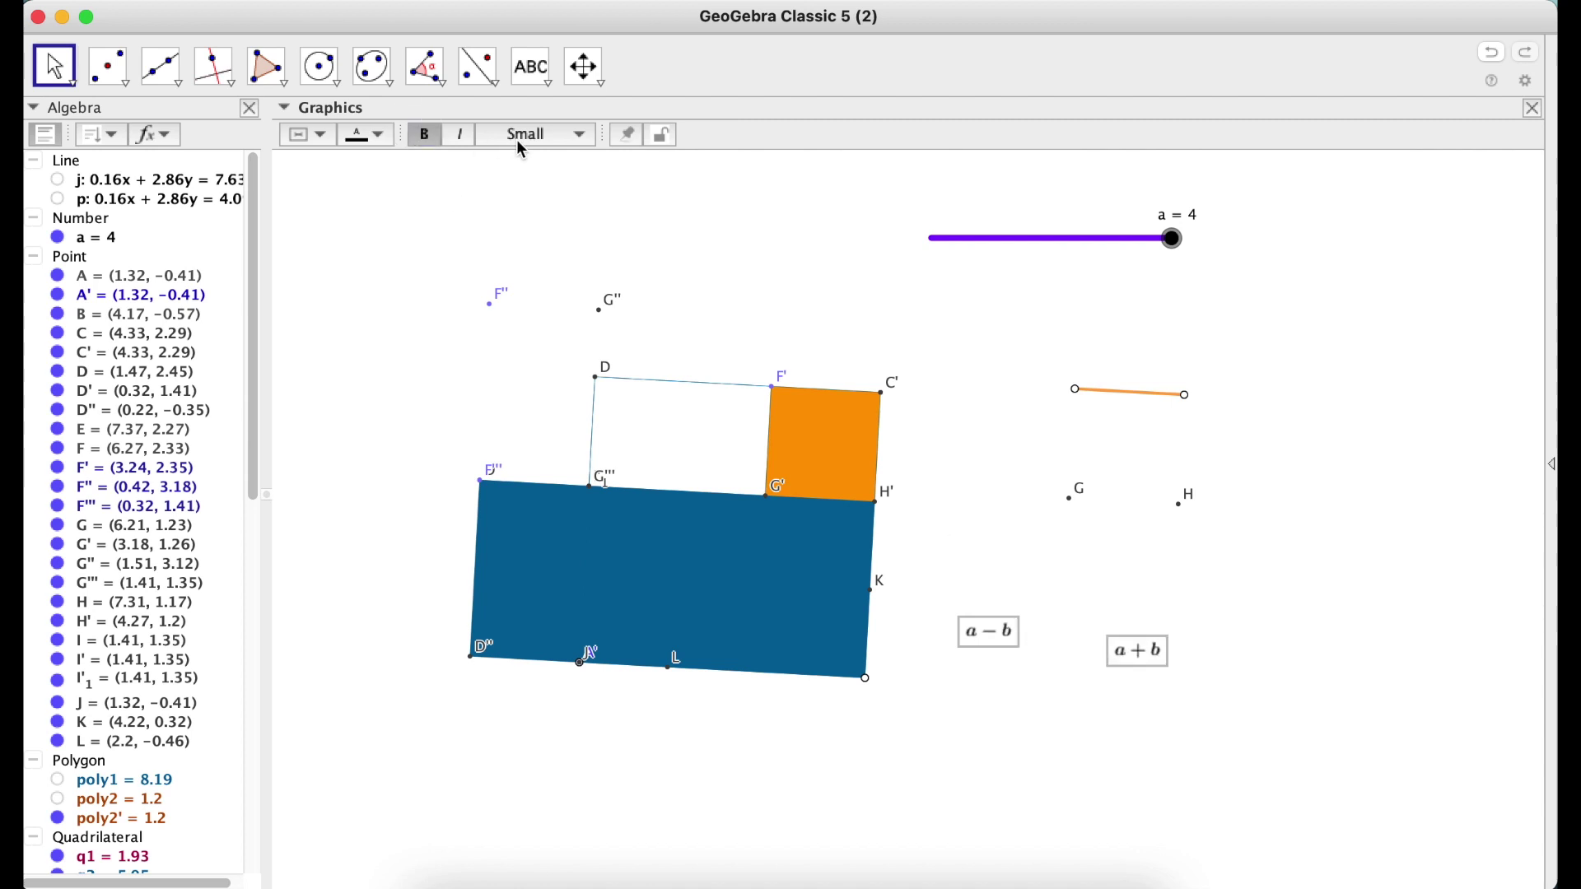
left_click(536, 135)
left_click(511, 234)
left_click(888, 642)
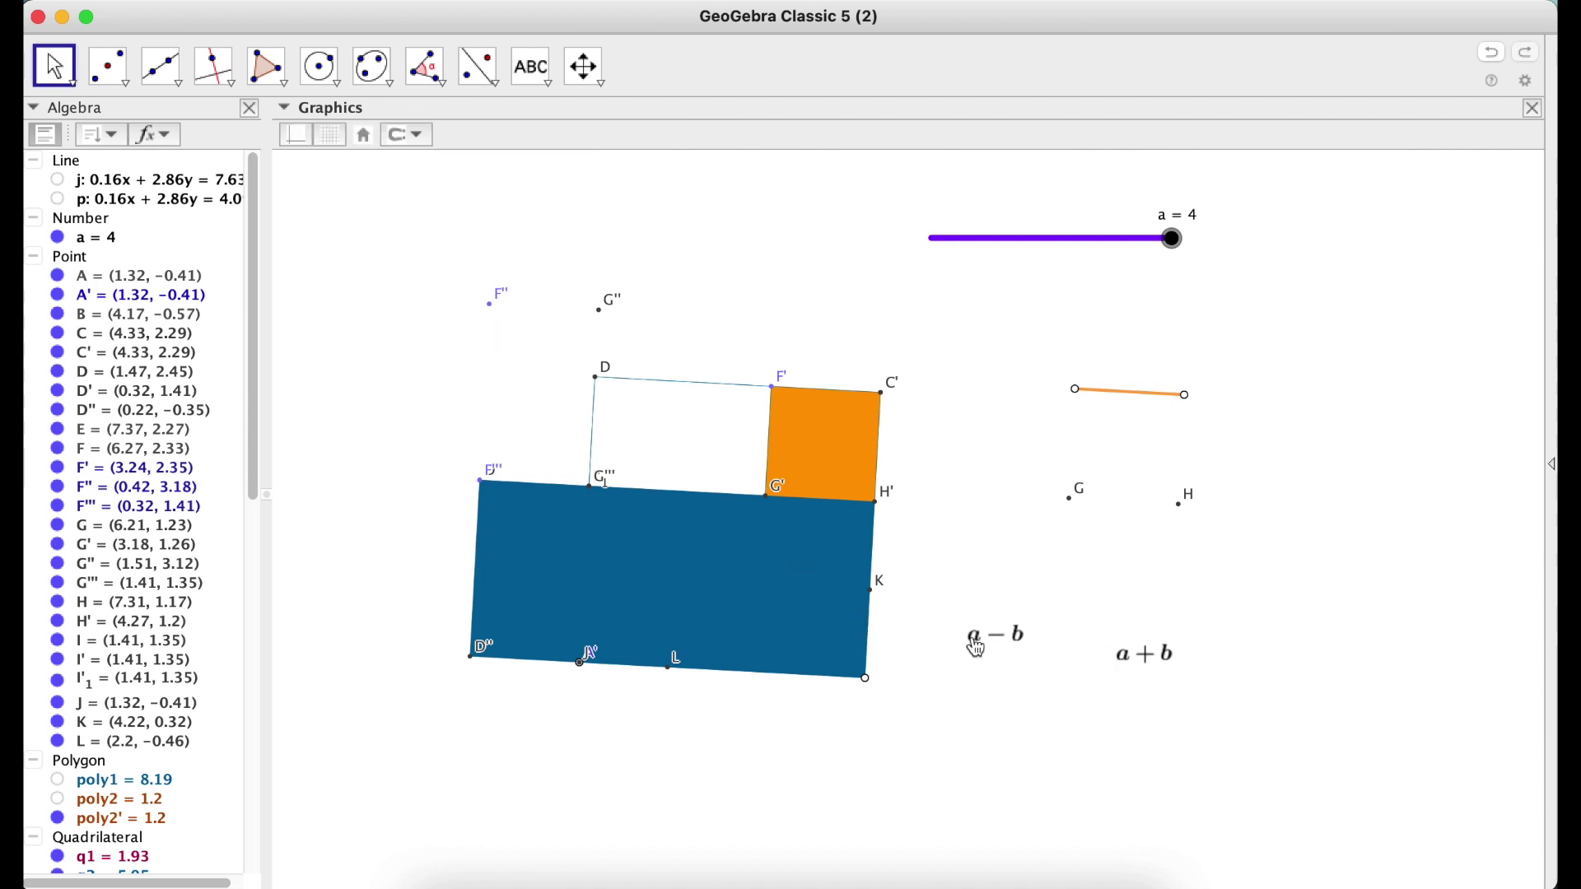
Step: Move the a−b text closer to the blue rectangle and attach its starting point to point K
left_click_drag(991, 653, 943, 612)
right_click(943, 612)
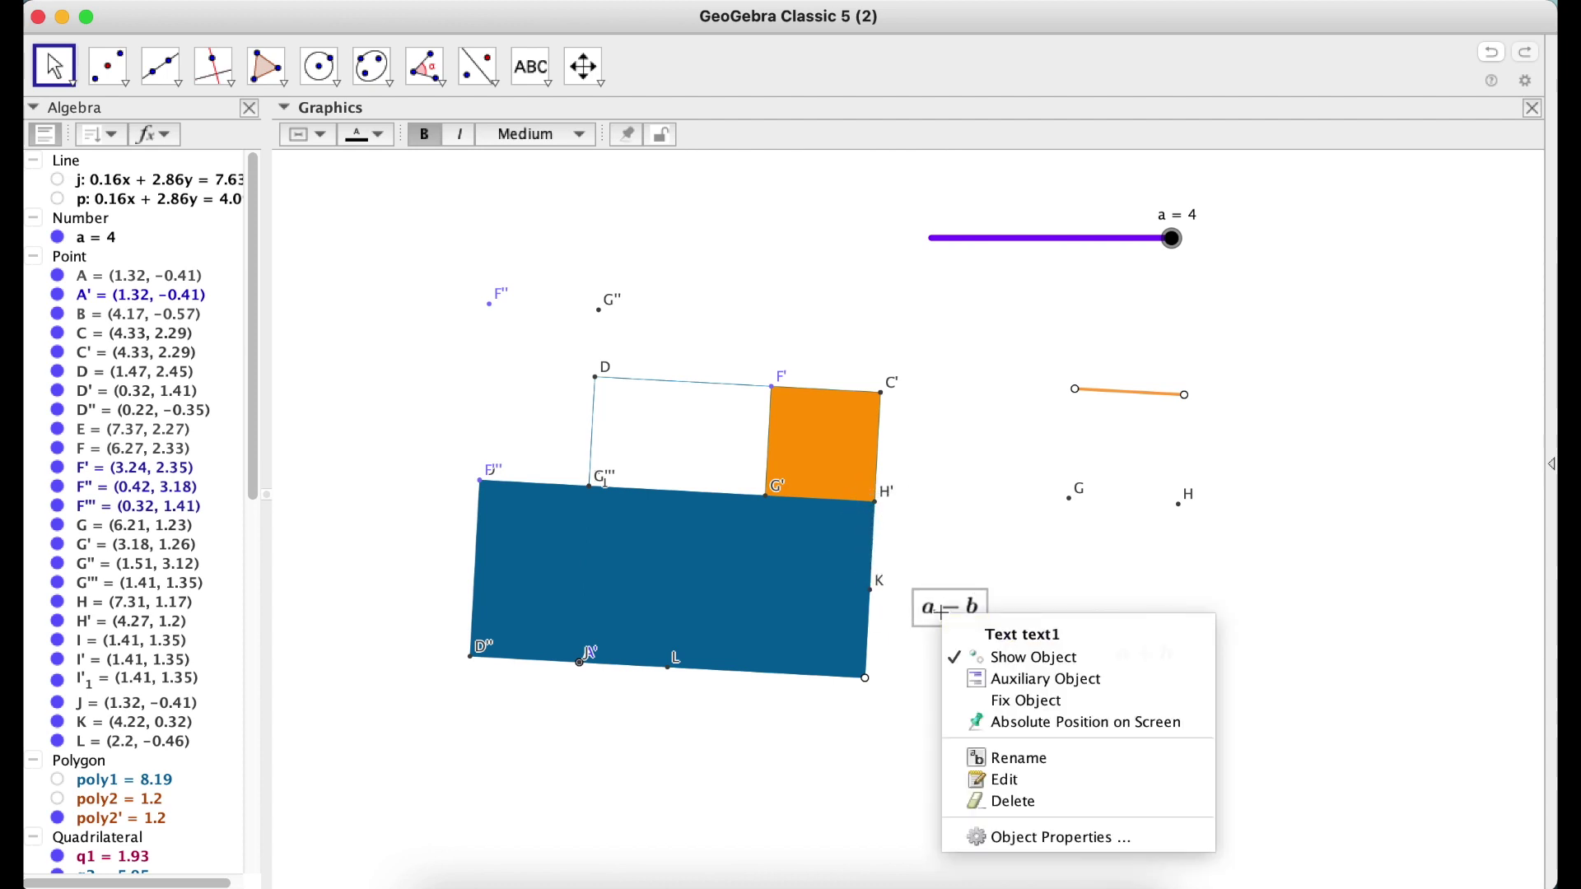
left_click(1029, 838)
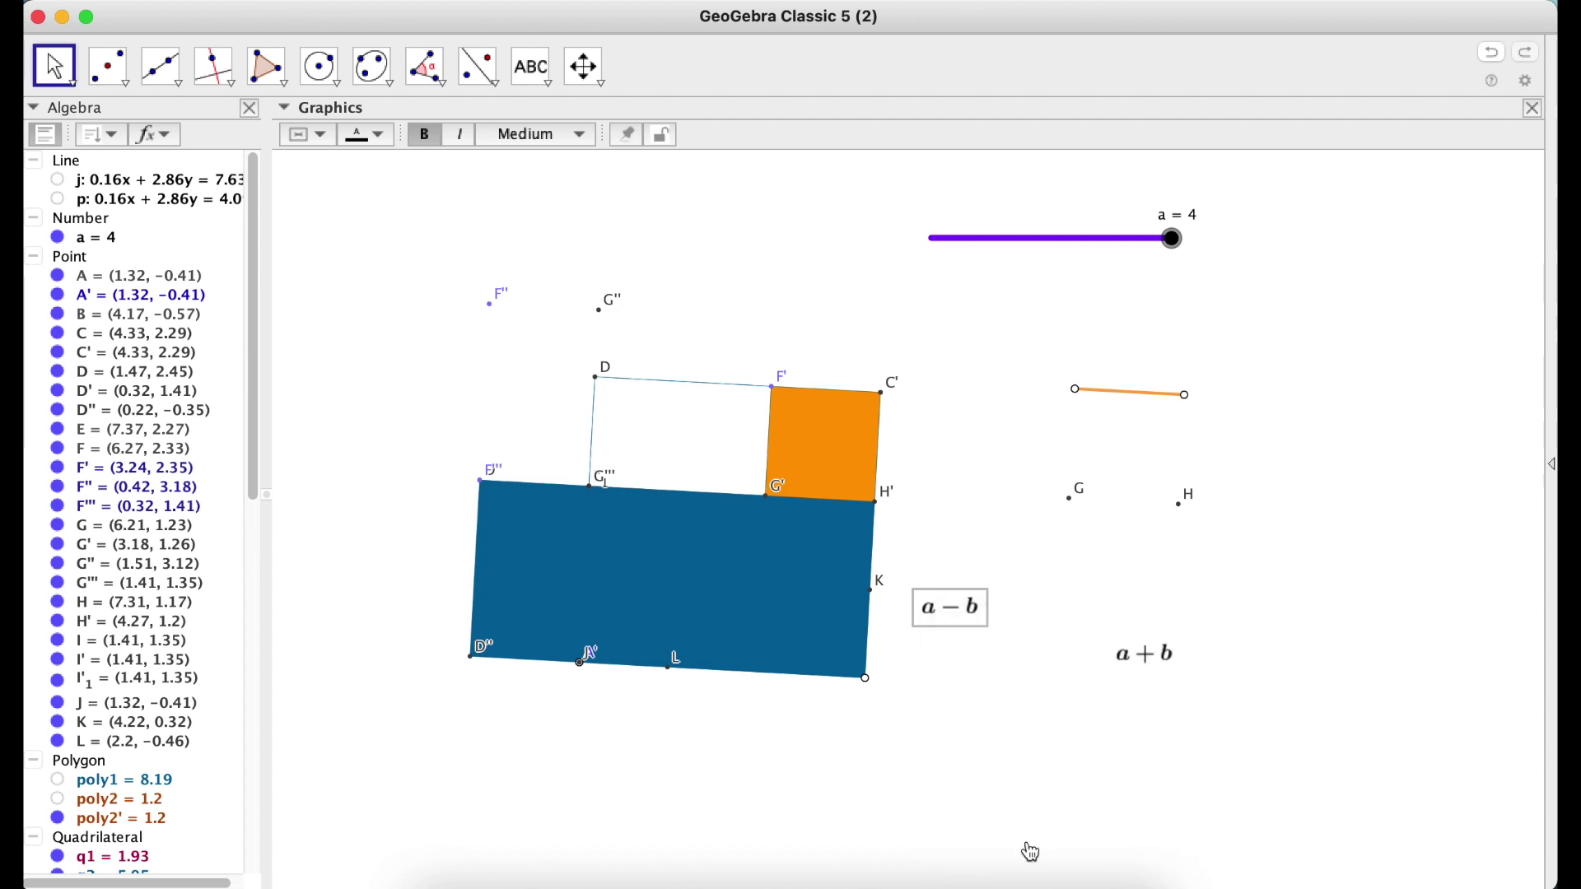
left_click(1235, 175)
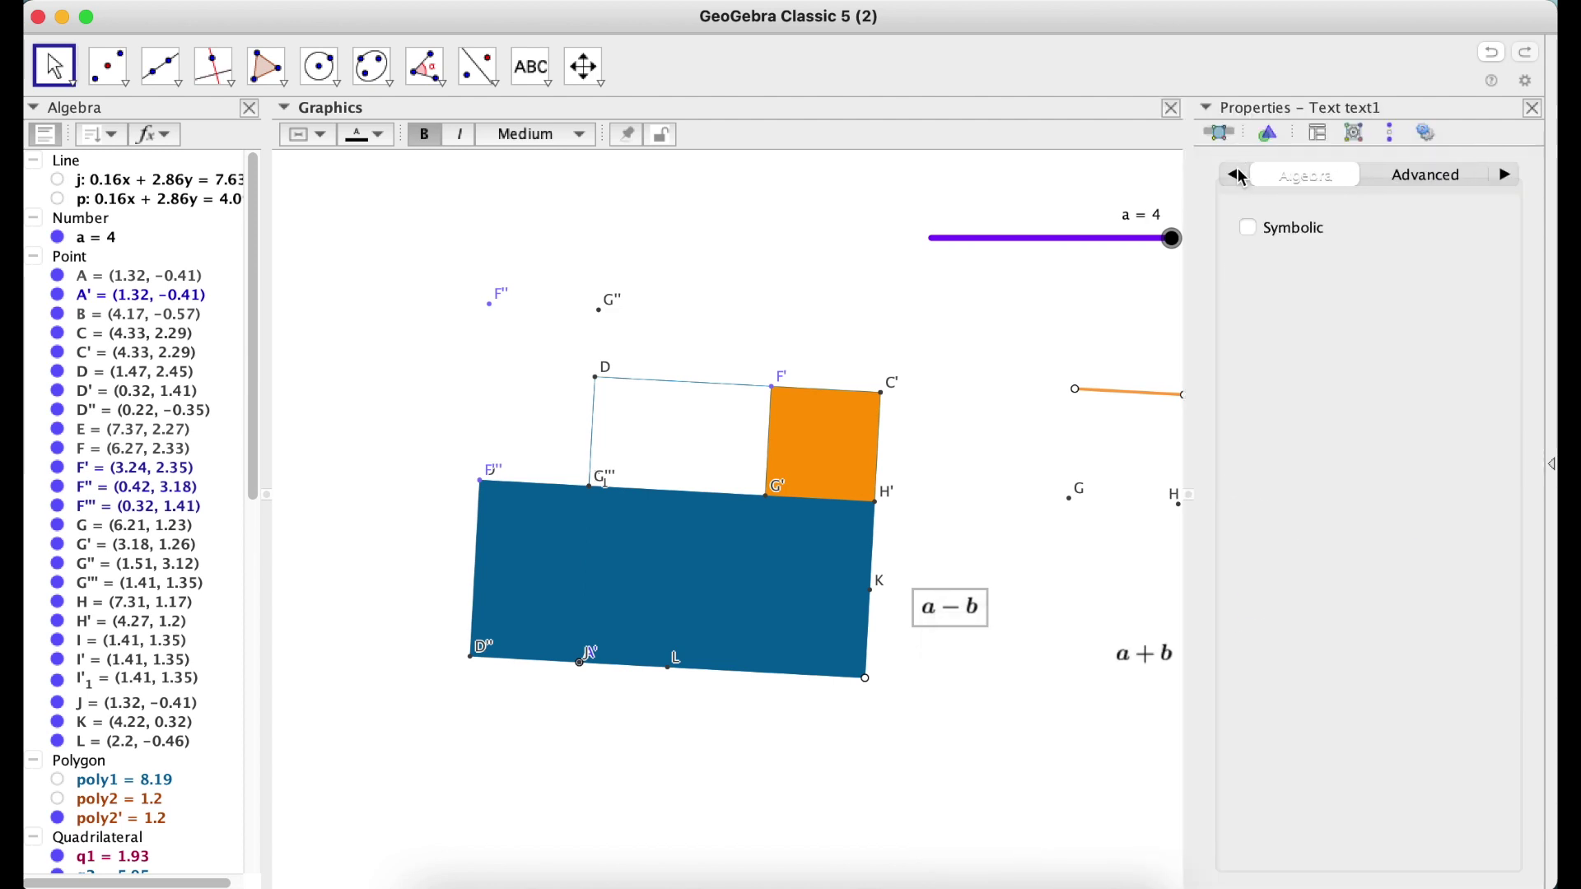
left_click(1235, 176)
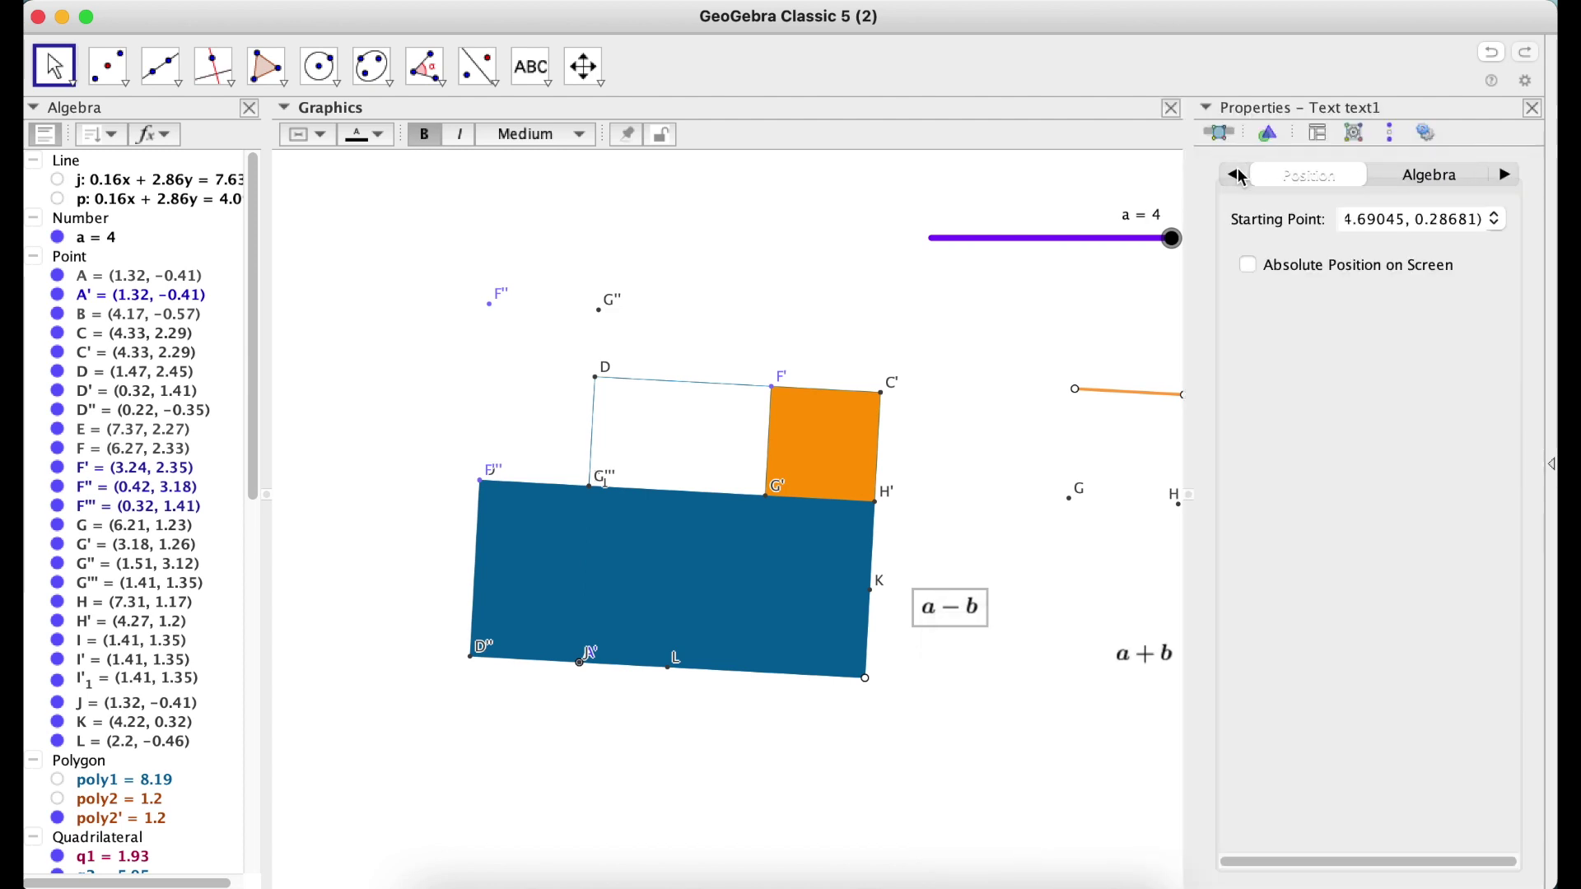
left_click(1497, 219)
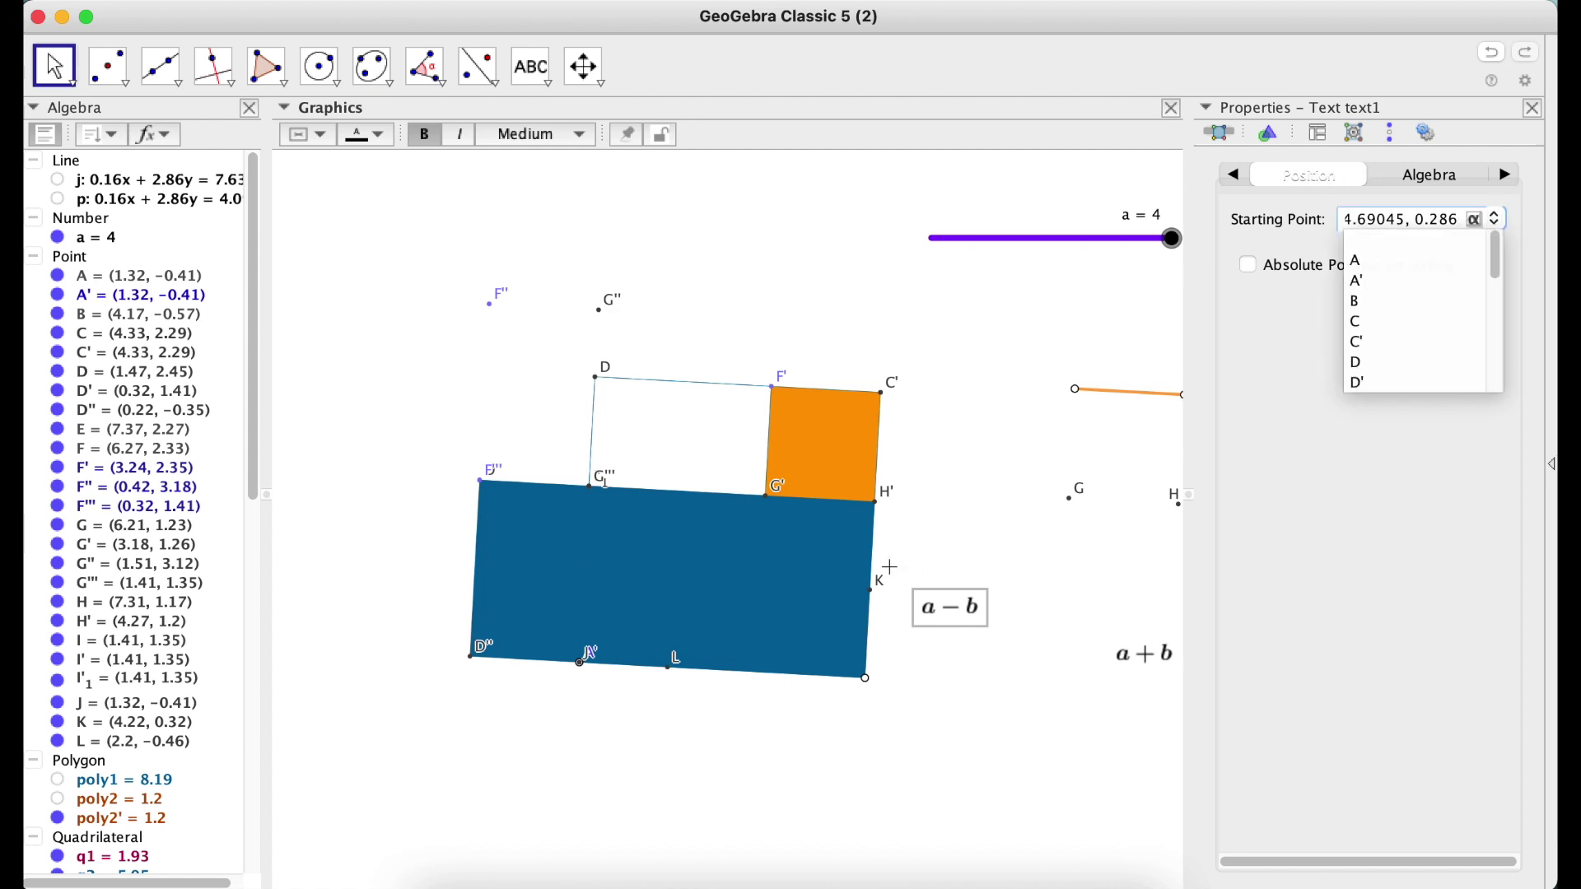
scroll(1413, 338, "down", 6)
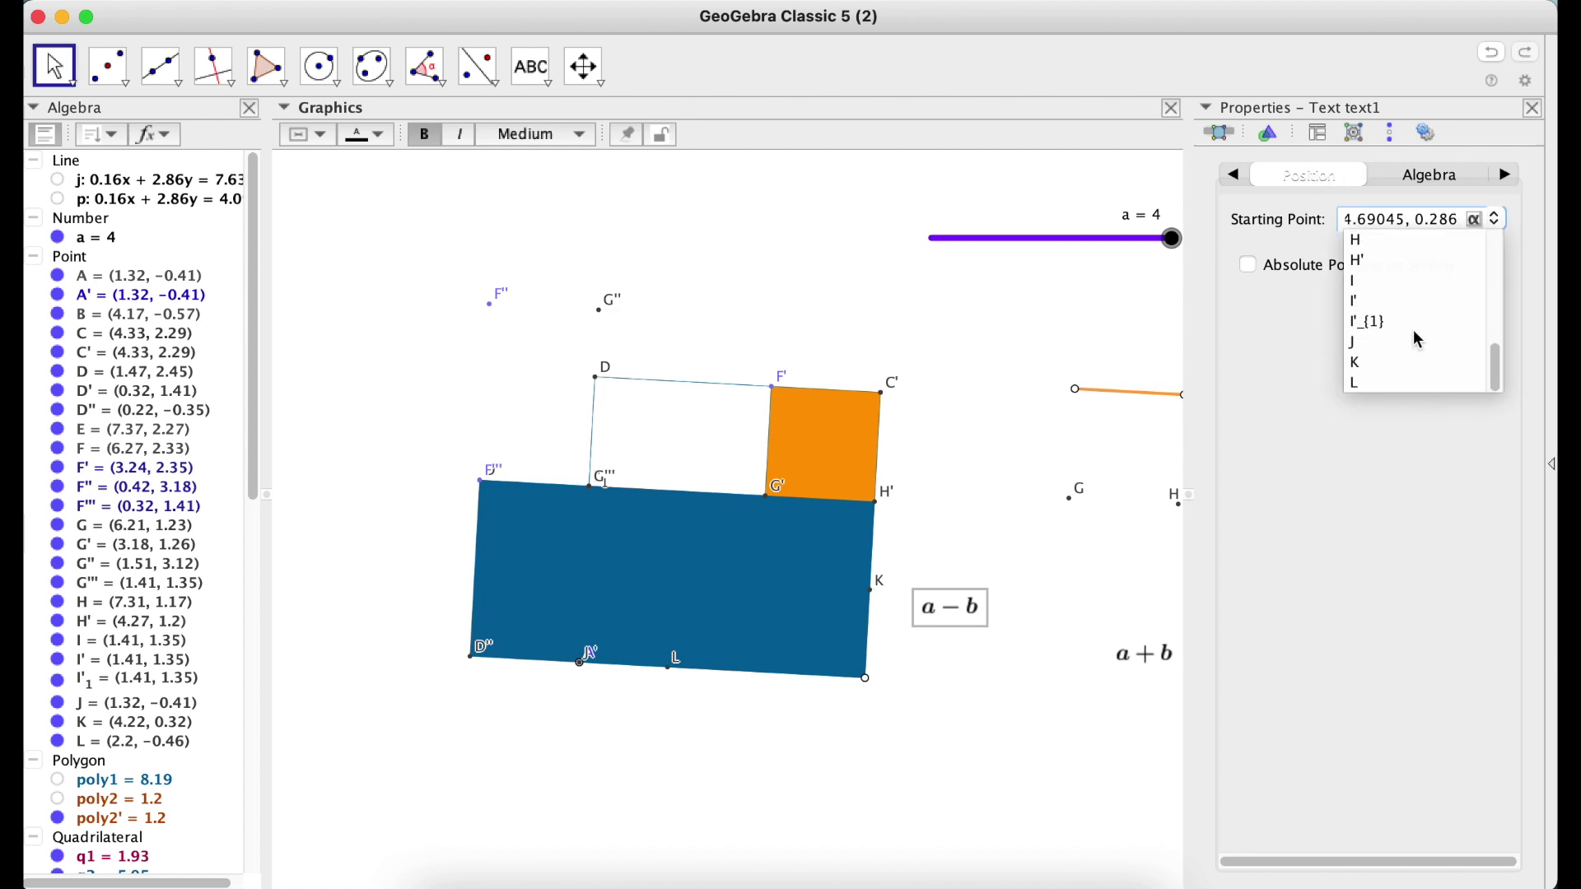
left_click(1367, 360)
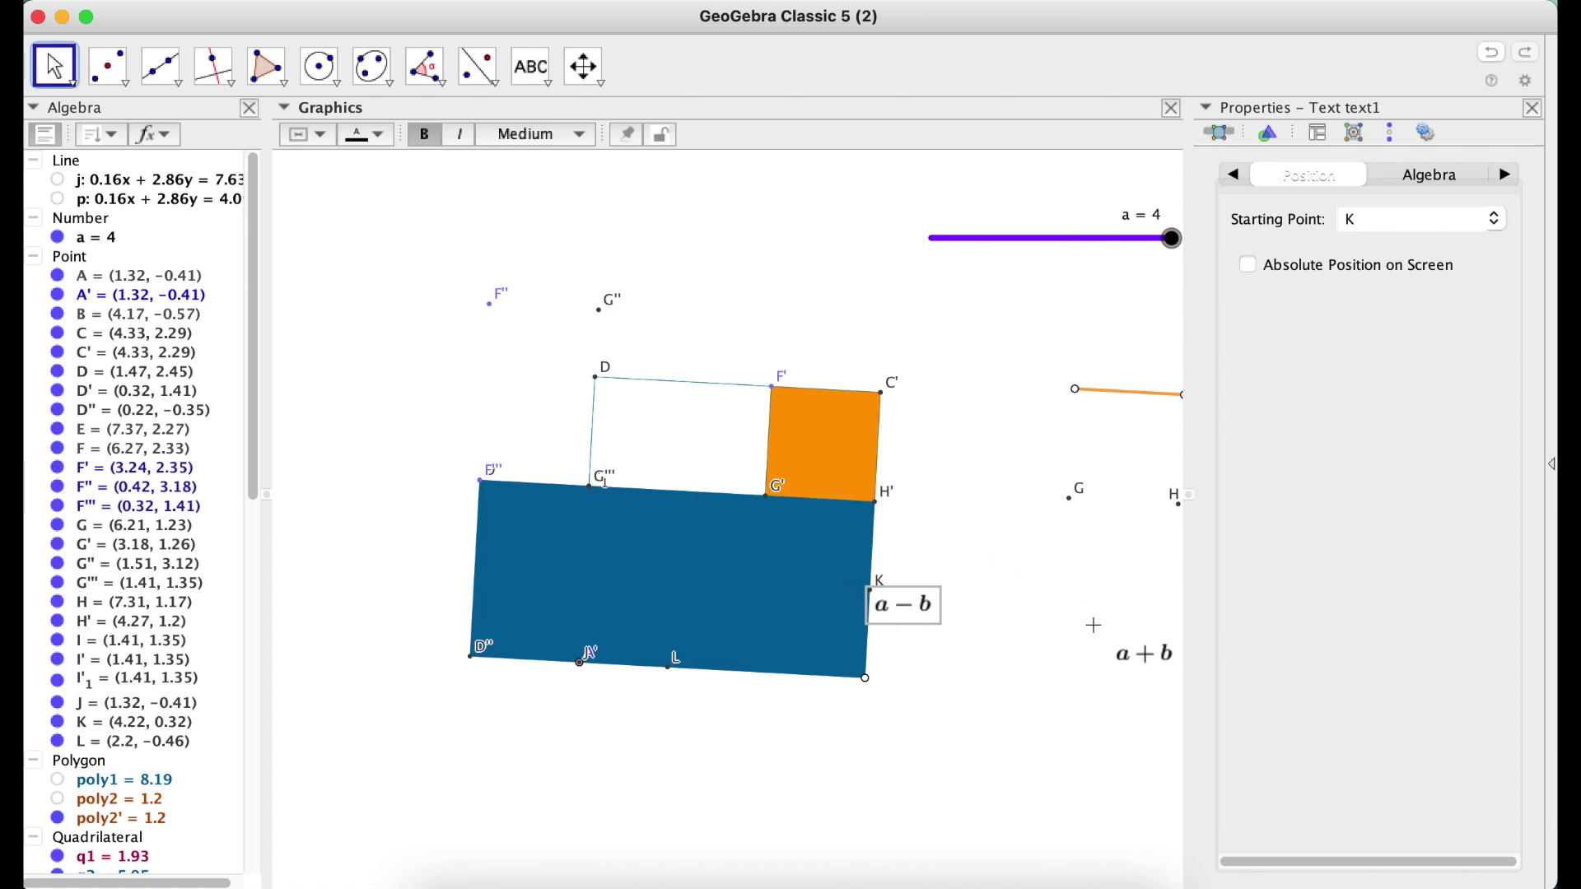
Step: Attach the starting point of the a+b text to point L on the blue rectangle's lower side
left_click(1154, 656)
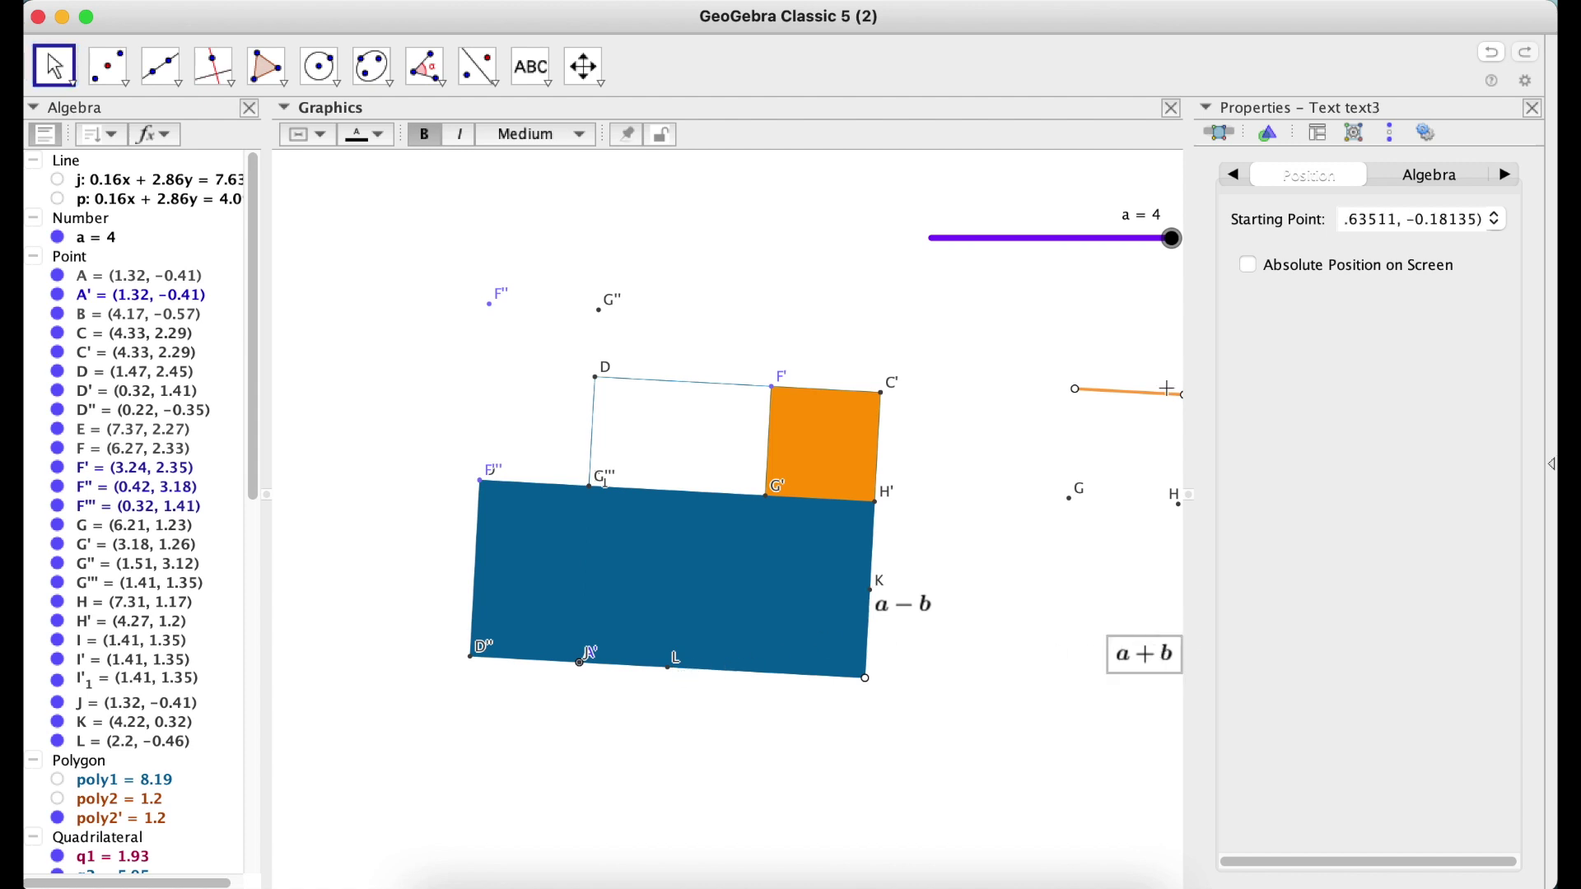
left_click(1498, 220)
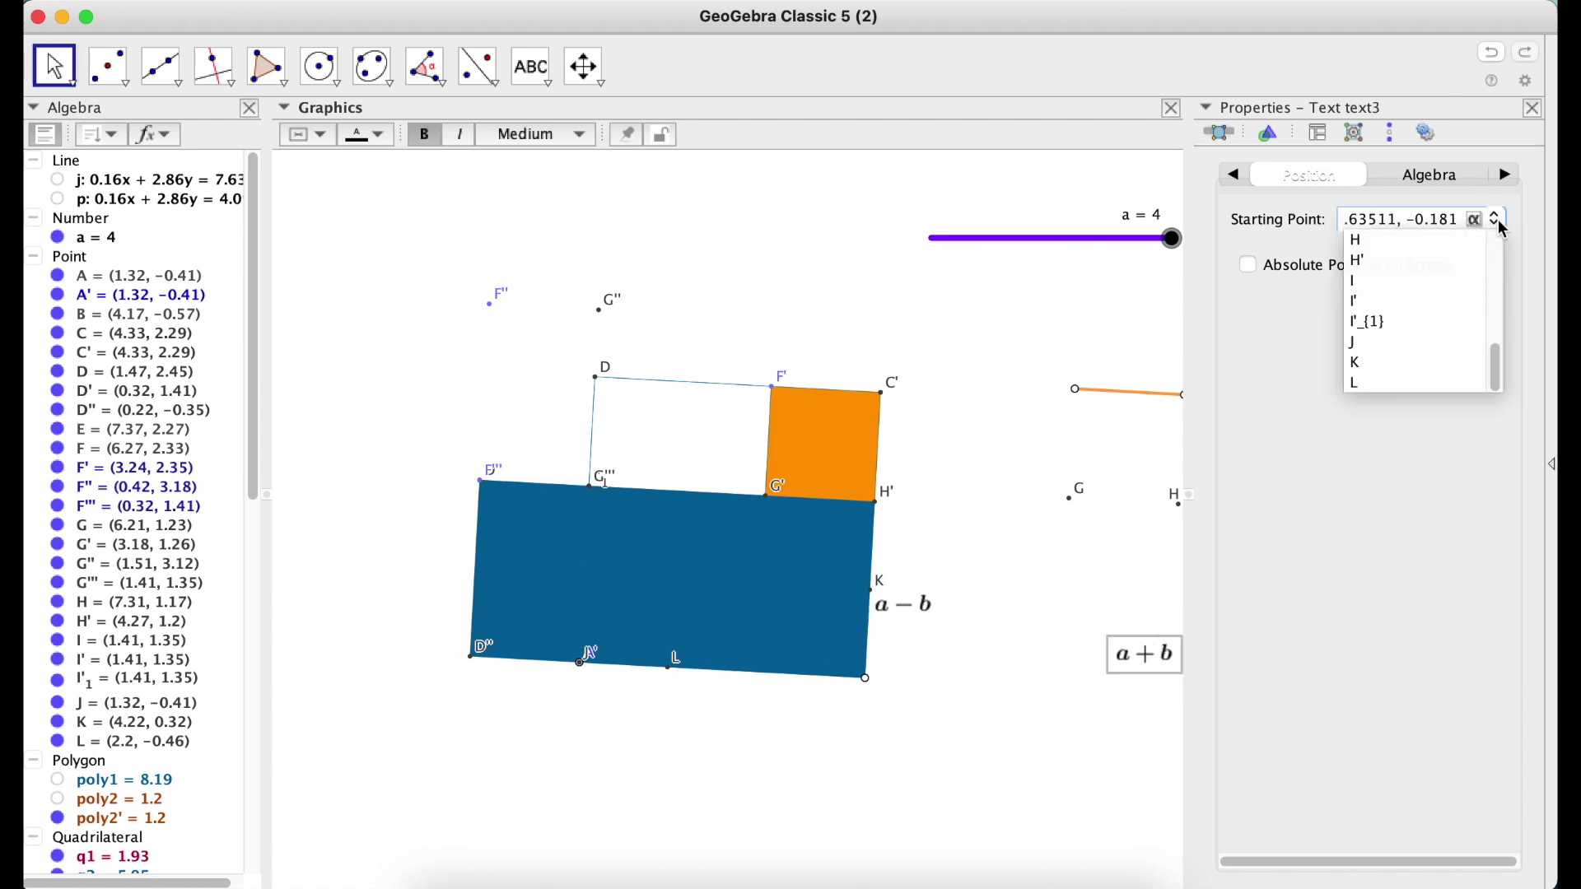
left_click(1412, 380)
left_click(1089, 586)
left_click(693, 696)
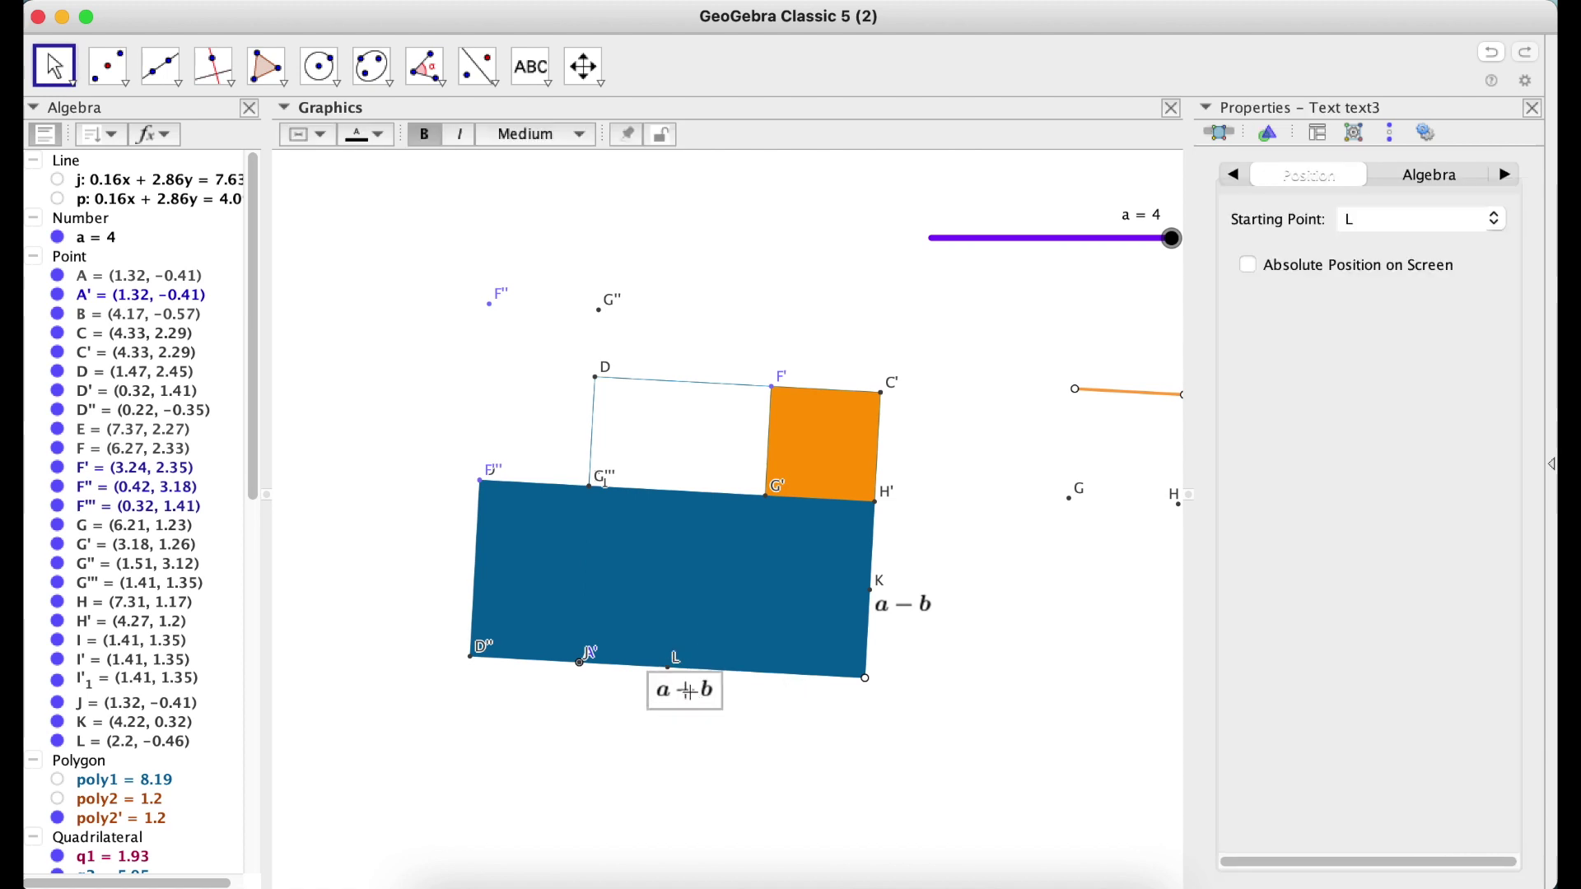
Step: Turn off the labels of all points and hide every point except A, B, E and F
right_click(81, 265)
left_click(152, 353)
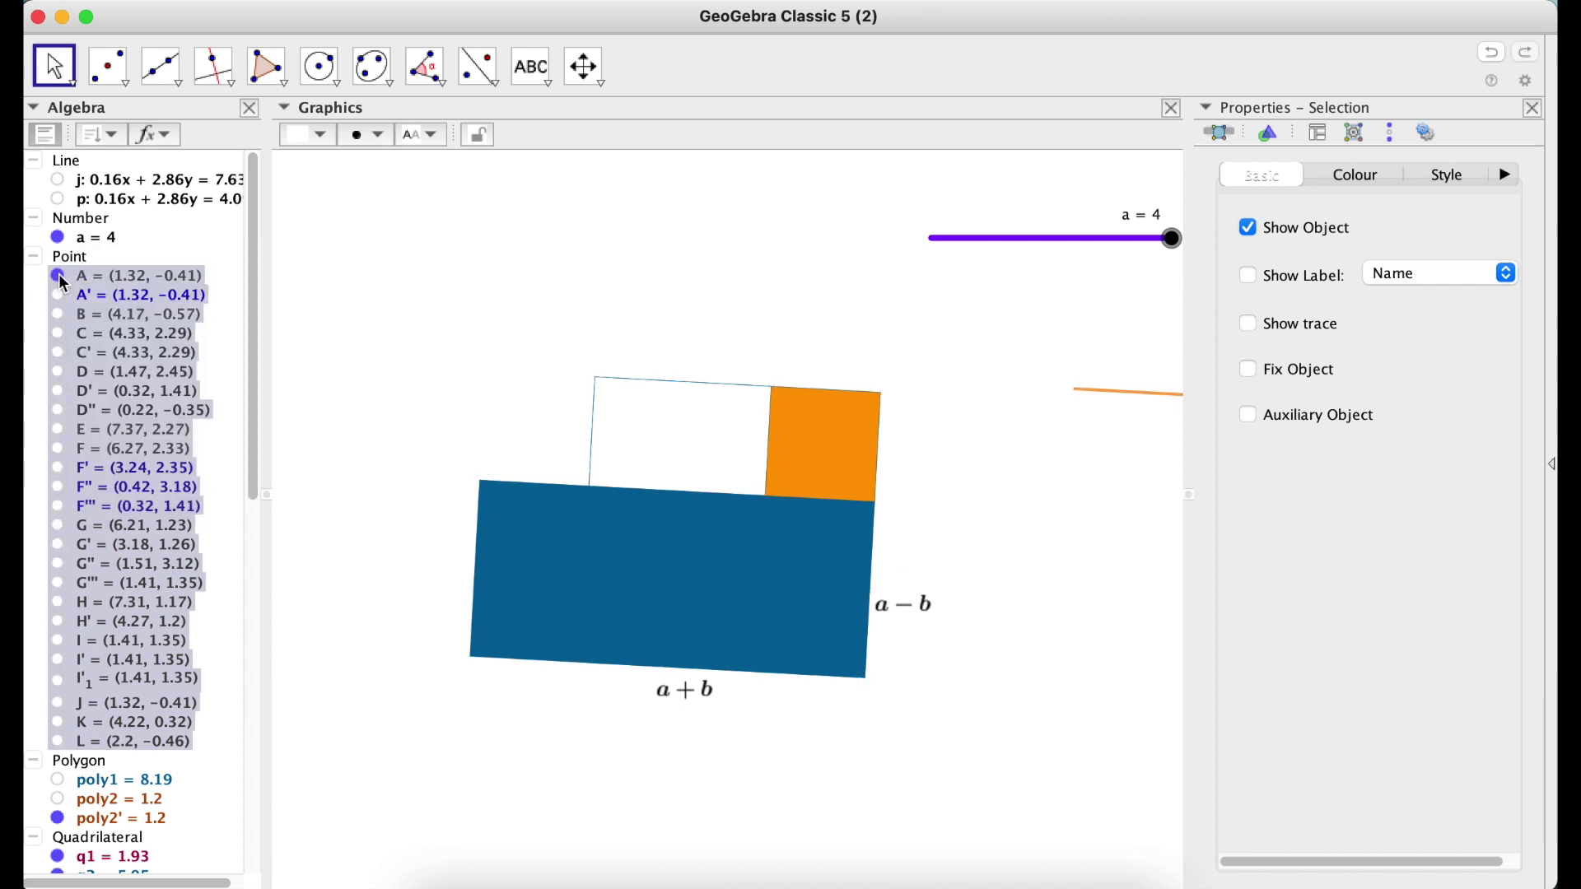
left_click(57, 315)
left_click(58, 429)
left_click(58, 448)
left_click(511, 319)
Step: Run slider a down to about 0.06 and back to 4 to check how the texts move
left_click_drag(1176, 251, 934, 270)
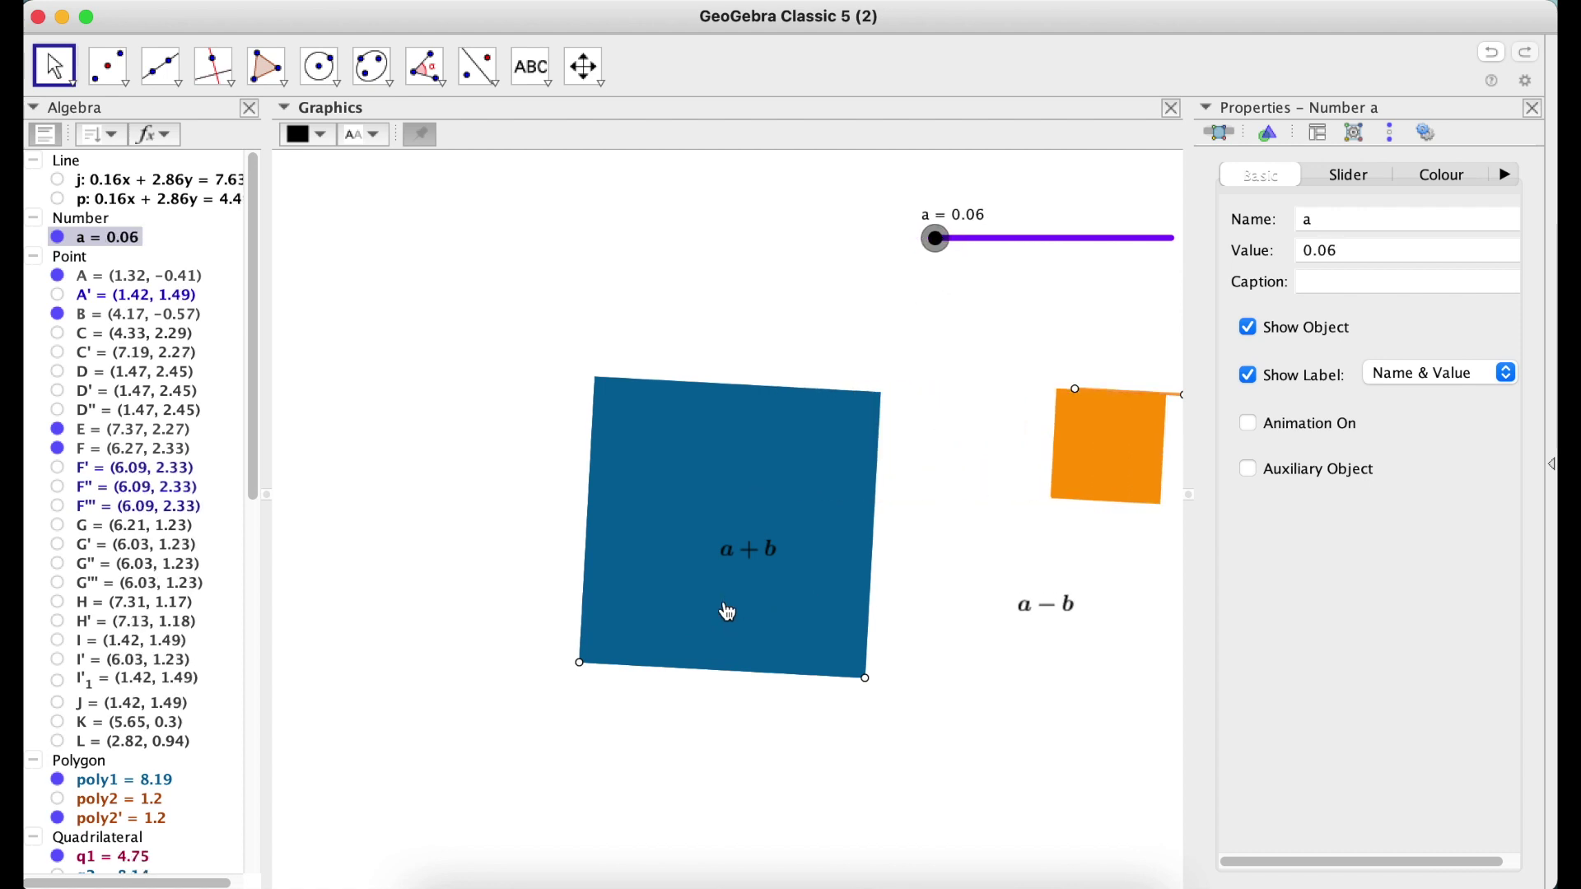
left_click_drag(936, 263, 1200, 258)
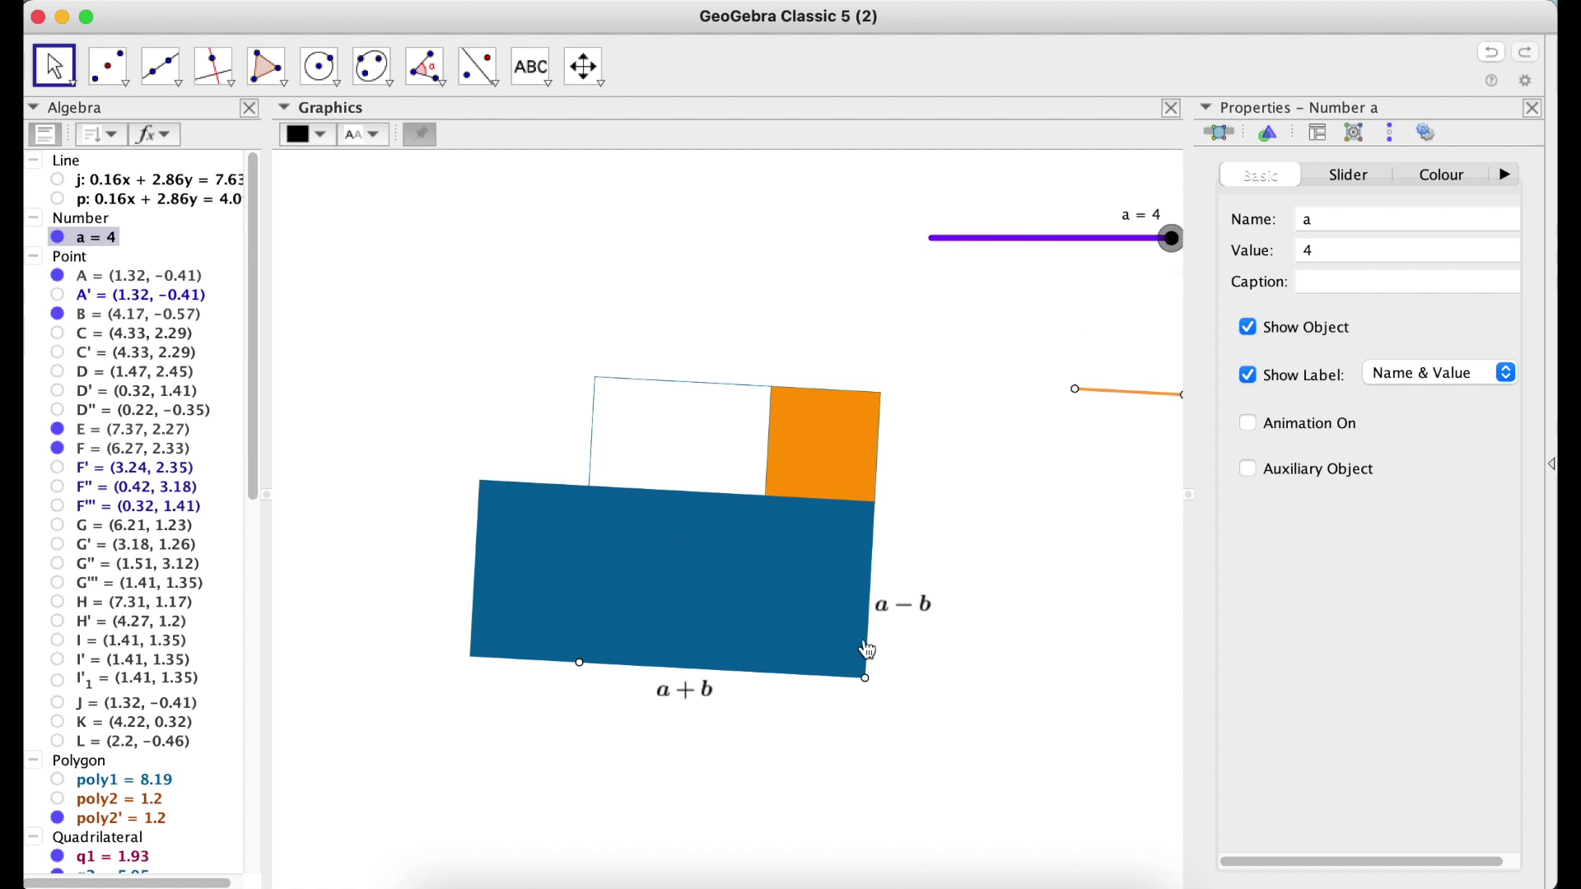
Step: Set the condition to show the a−b and a+b texts to a=4, and close their properties
left_click(915, 608)
left_click(702, 713, "ctrl")
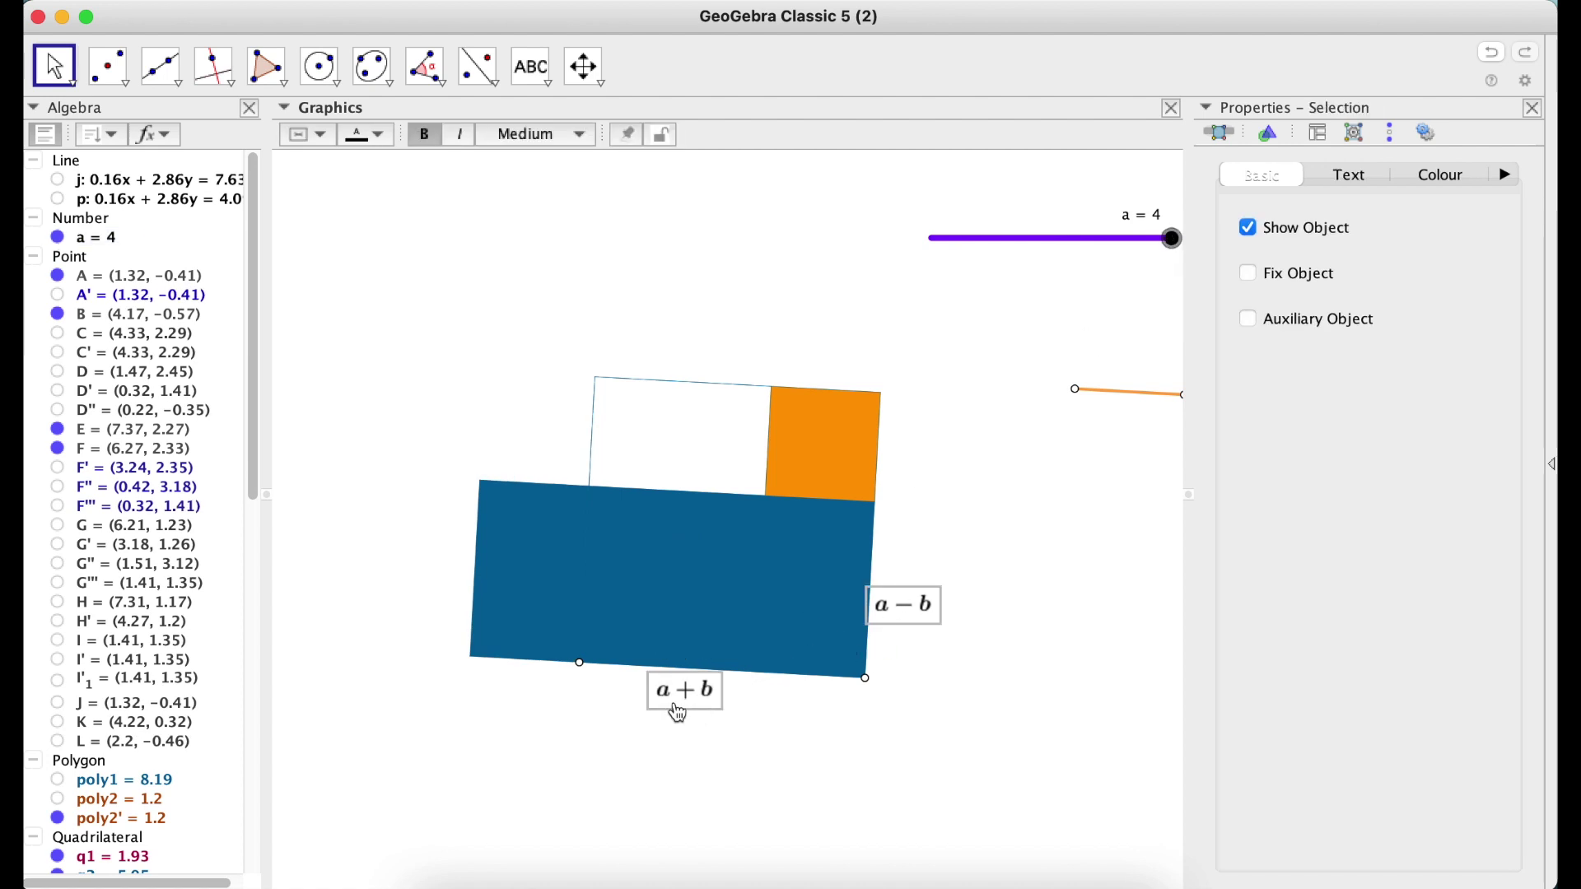
left_click(1503, 175)
left_click(1502, 176)
left_click(1503, 176)
left_click(1504, 176)
left_click(1504, 175)
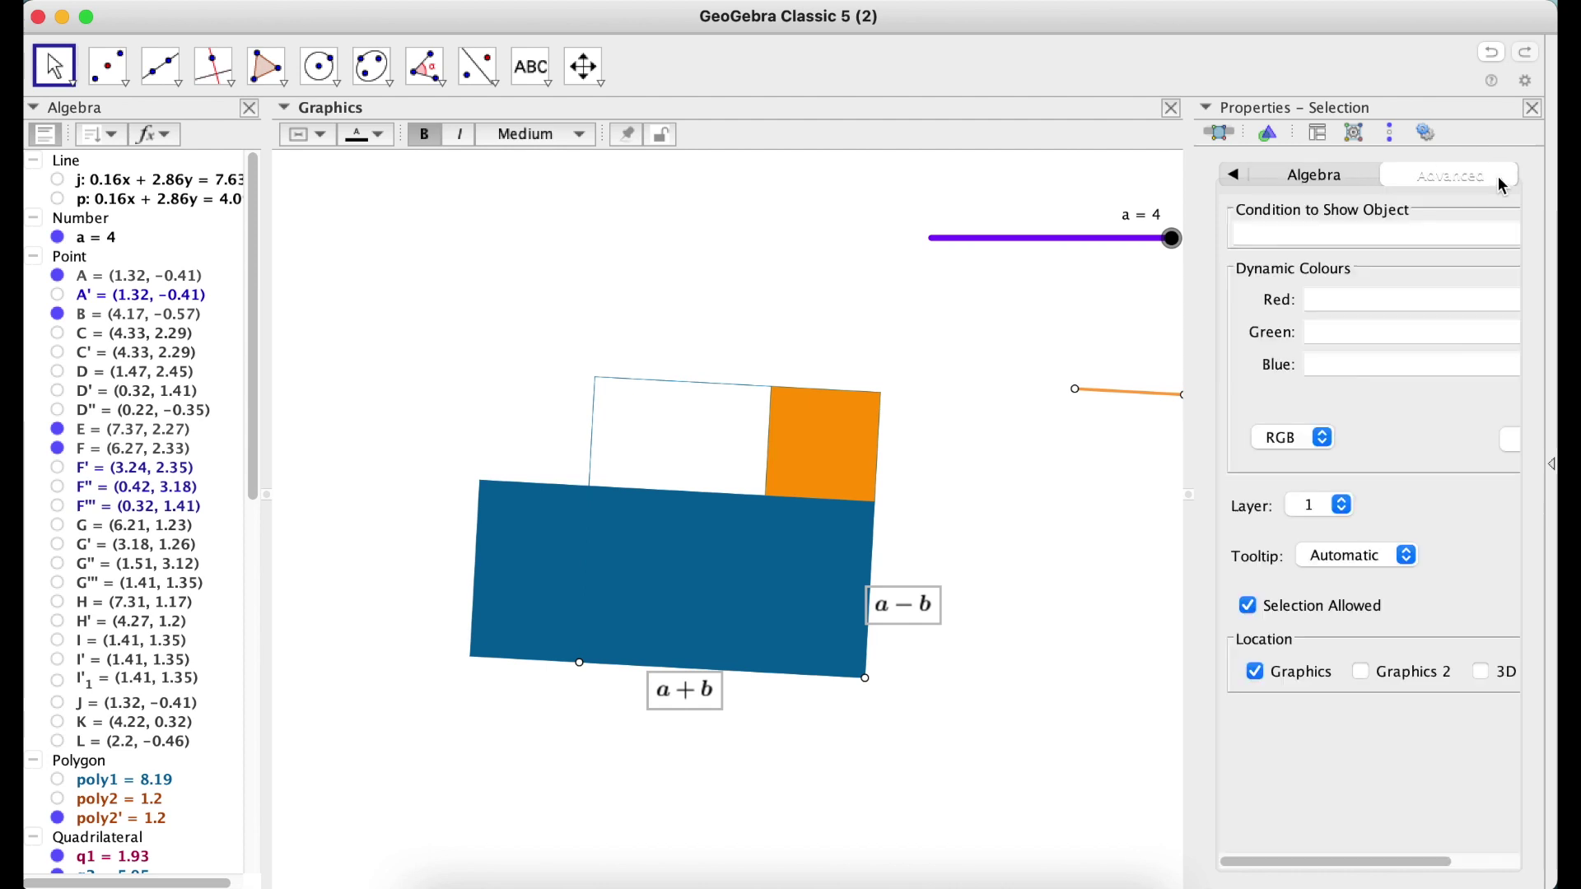
left_click(1313, 236)
type("a=4")
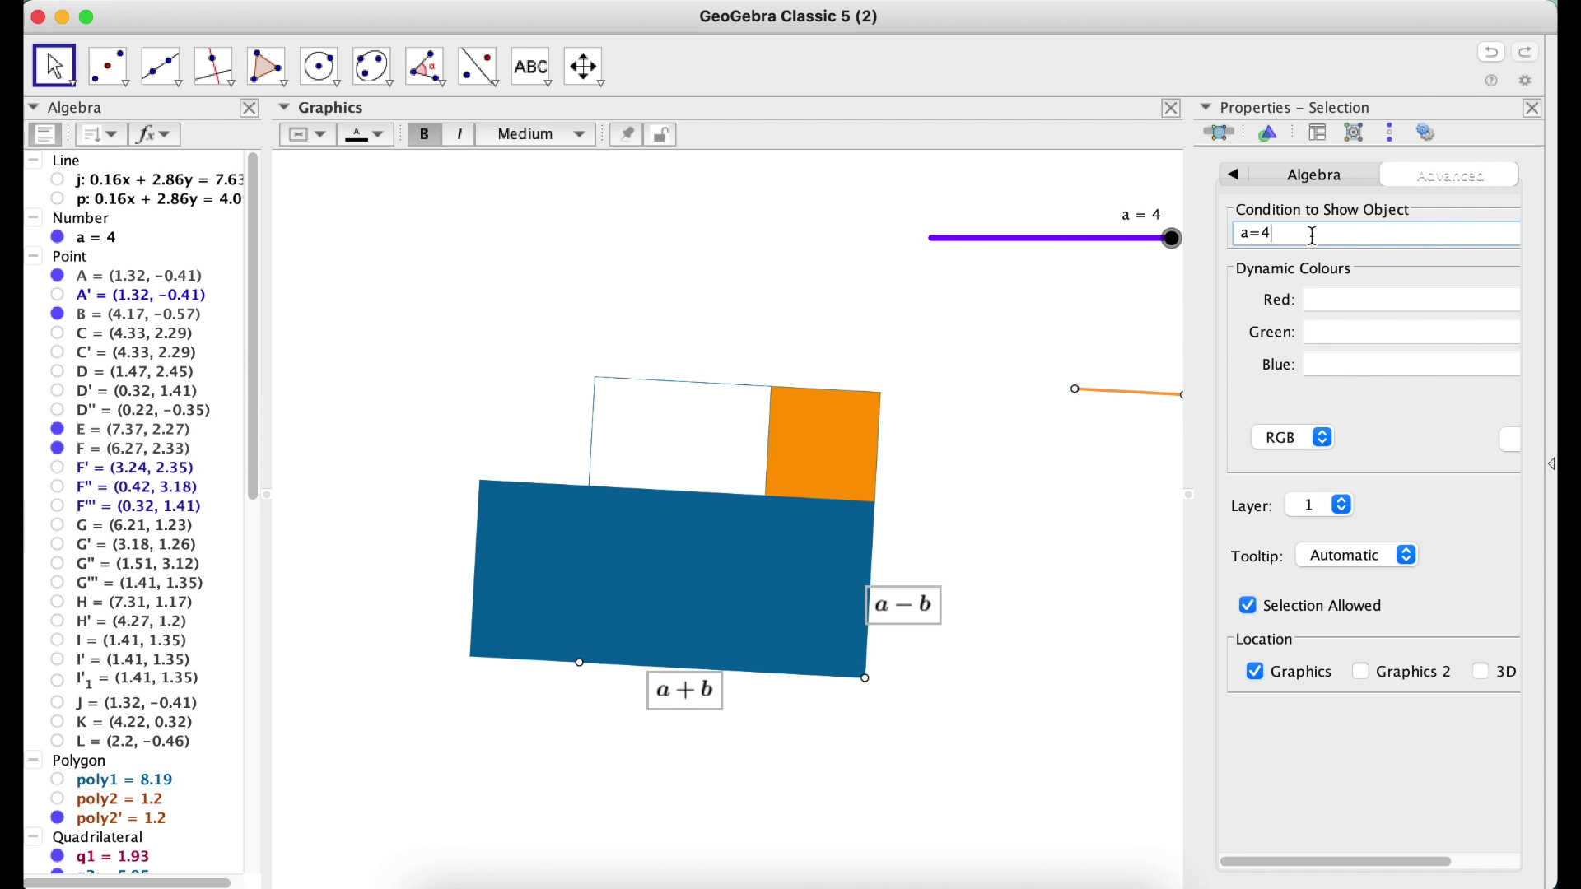
left_click(1340, 301)
left_click(1534, 108)
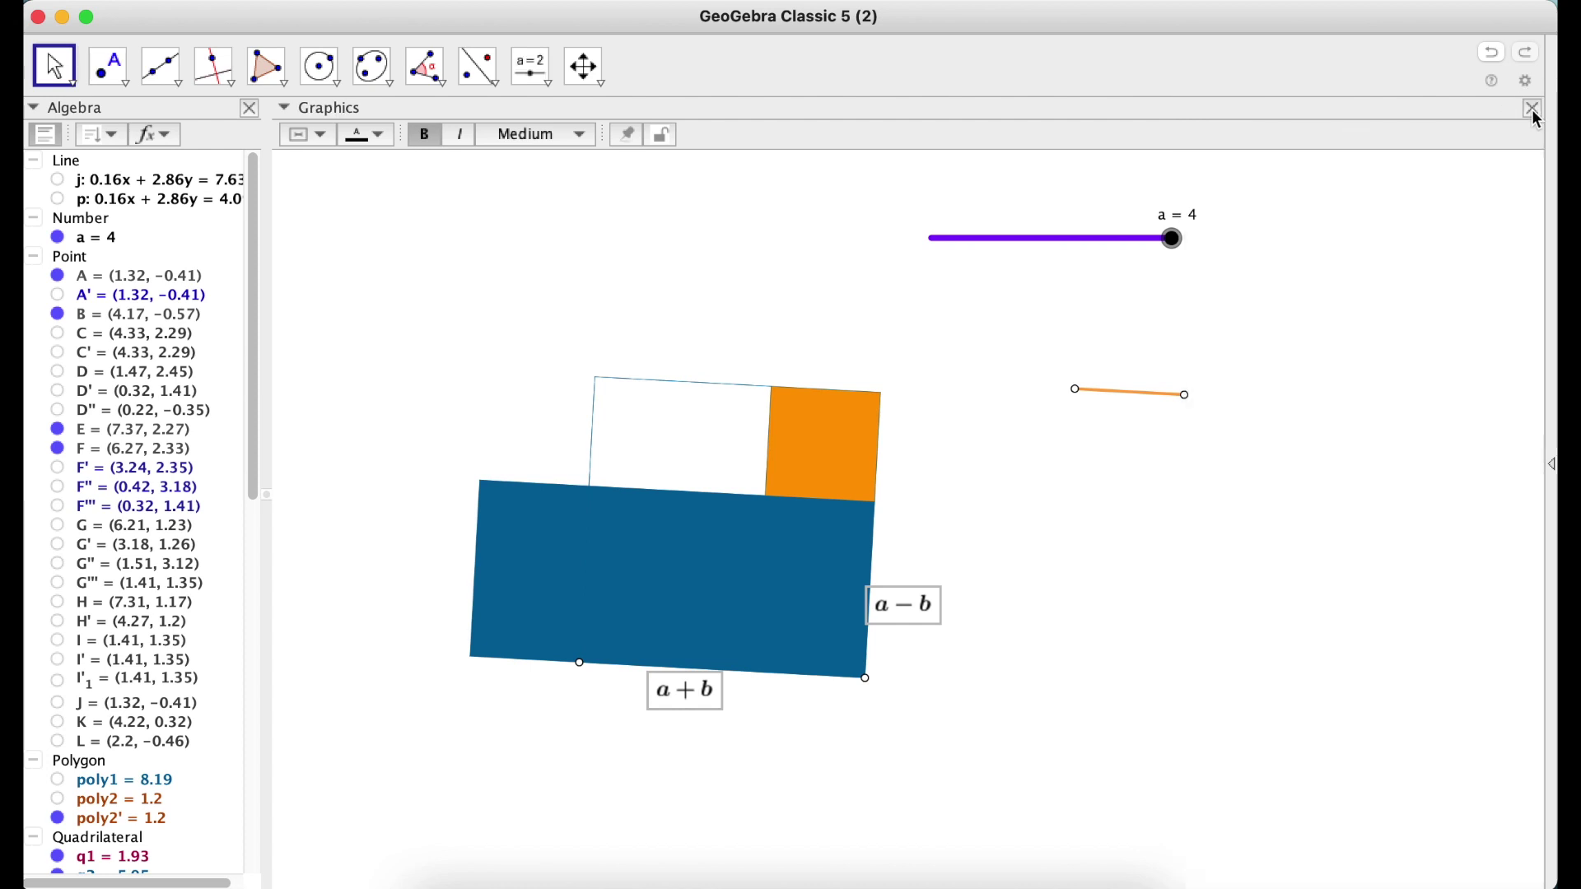
Step: Test slider a, ending at 4, and resize both squares by moving B to about (3.79, −0.37) and F to about (6.73, 2.26)
mouse_move(1173, 239)
left_mouse_down()
mouse_move(869, 234)
mouse_move(1168, 238)
mouse_move(1177, 267)
left_mouse_up()
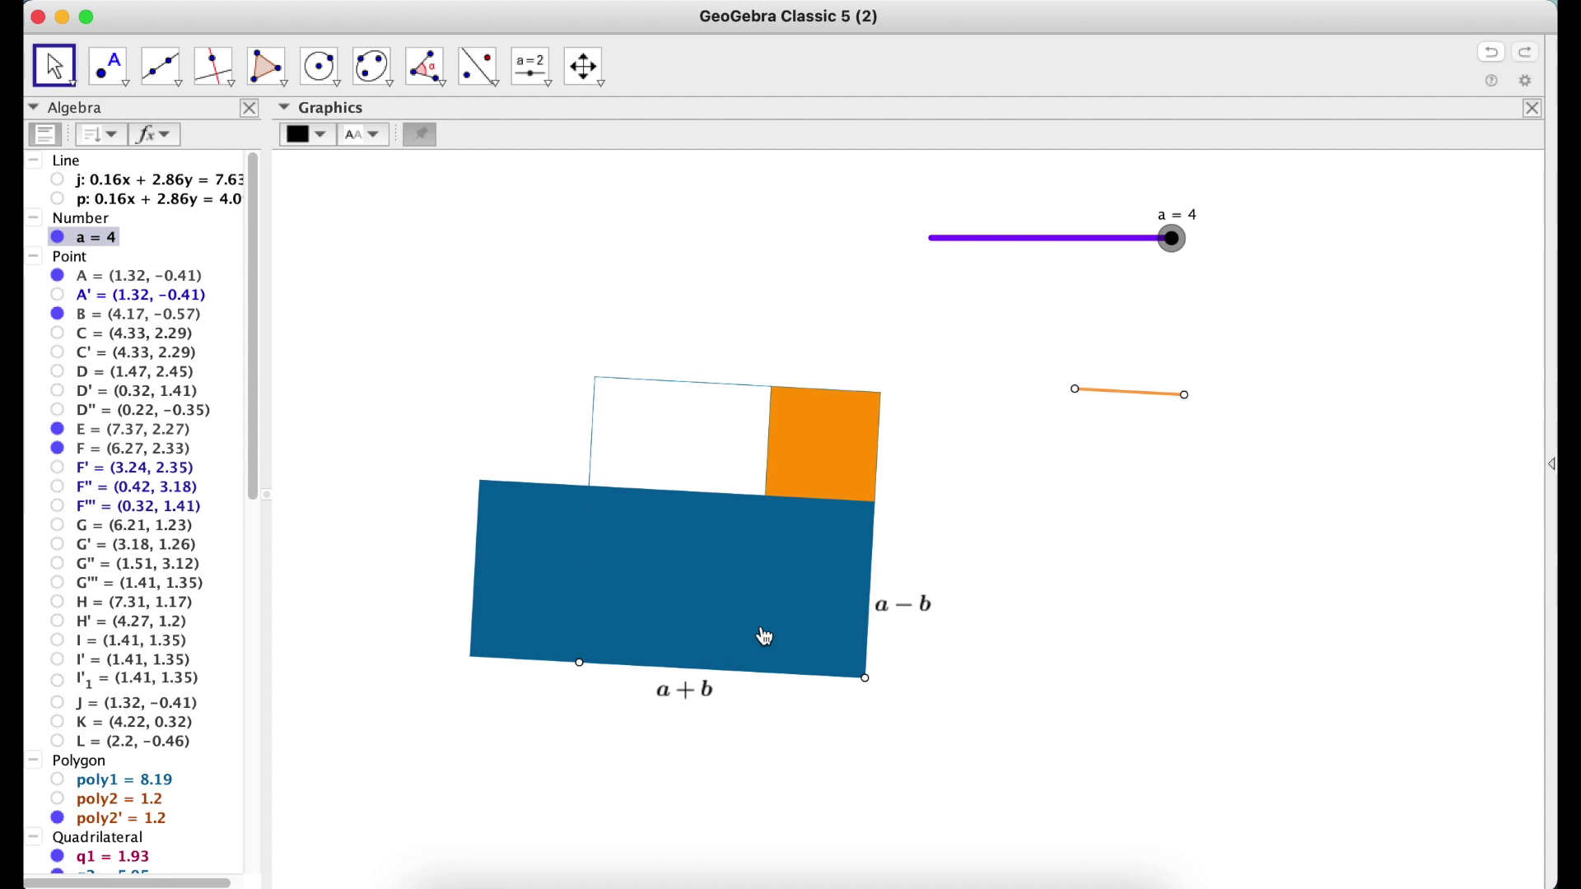
left_click_drag(1078, 387, 1130, 412)
left_click_drag(866, 678, 828, 659)
mouse_move(1142, 394)
left_mouse_down()
mouse_move(1024, 413)
mouse_move(1122, 397)
left_mouse_up()
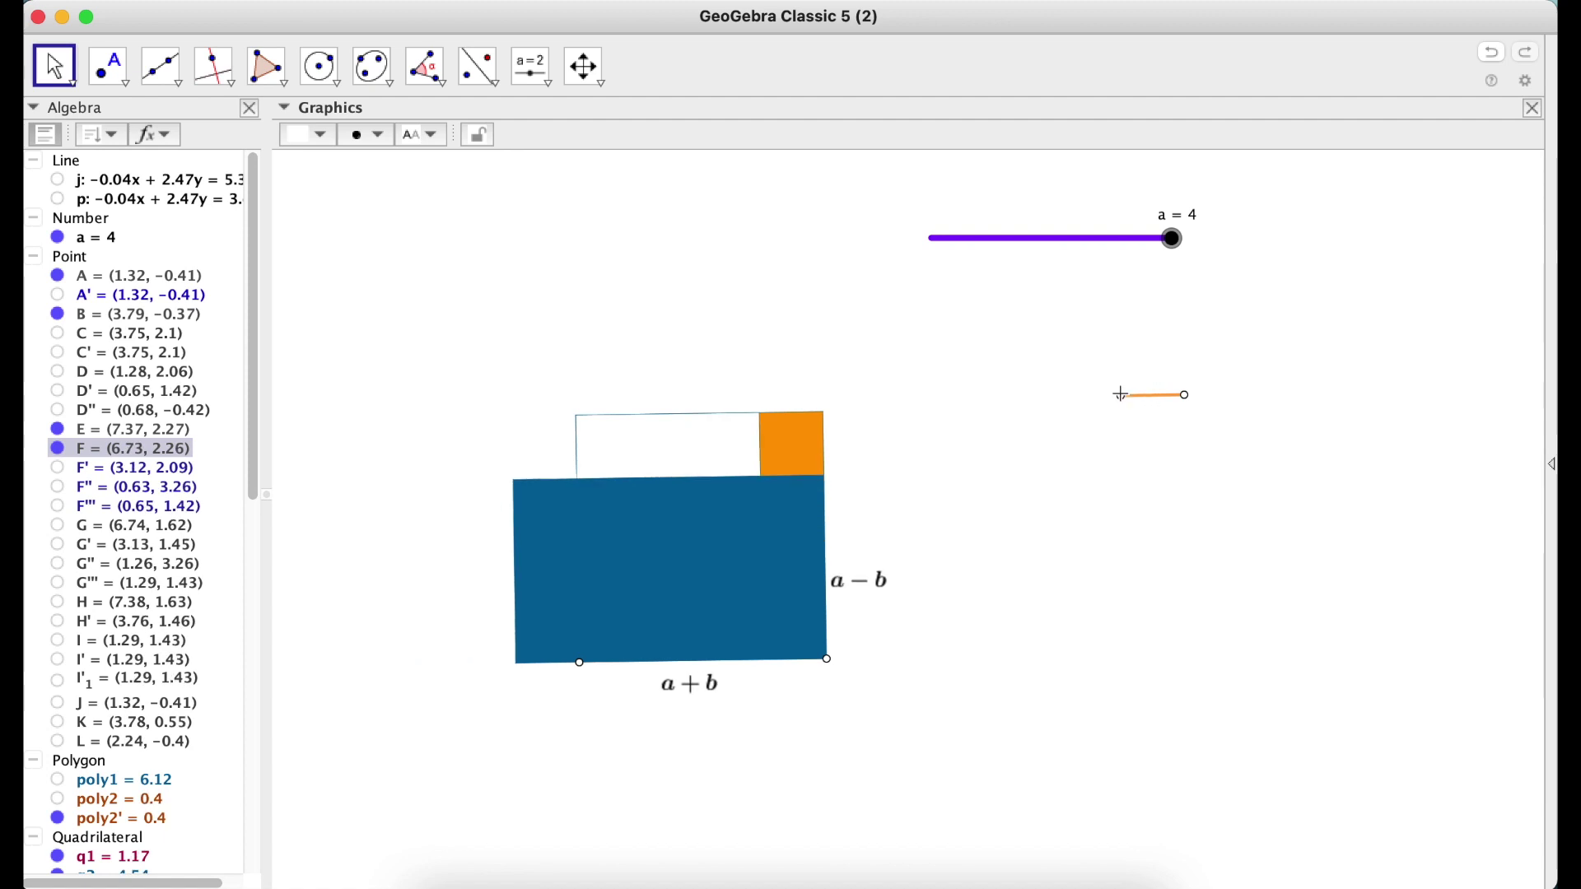